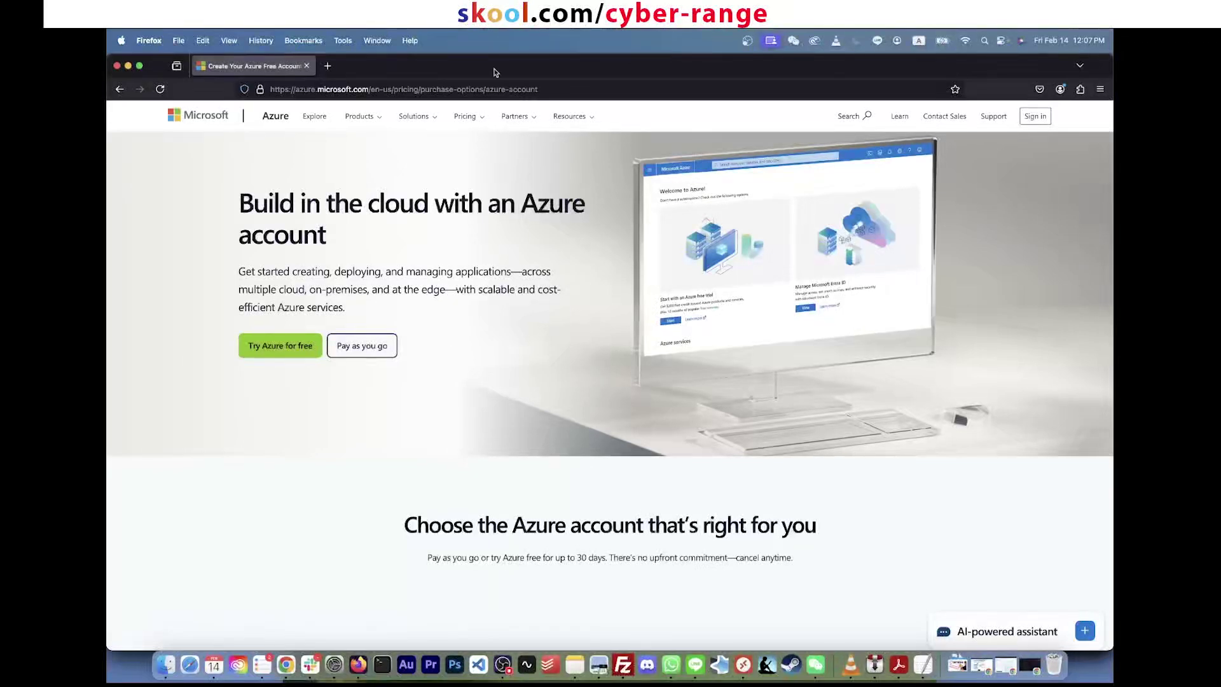
Step: Reveal the free-trial page's full web address in the address bar, then dismiss the suggestions
left_click(504, 89)
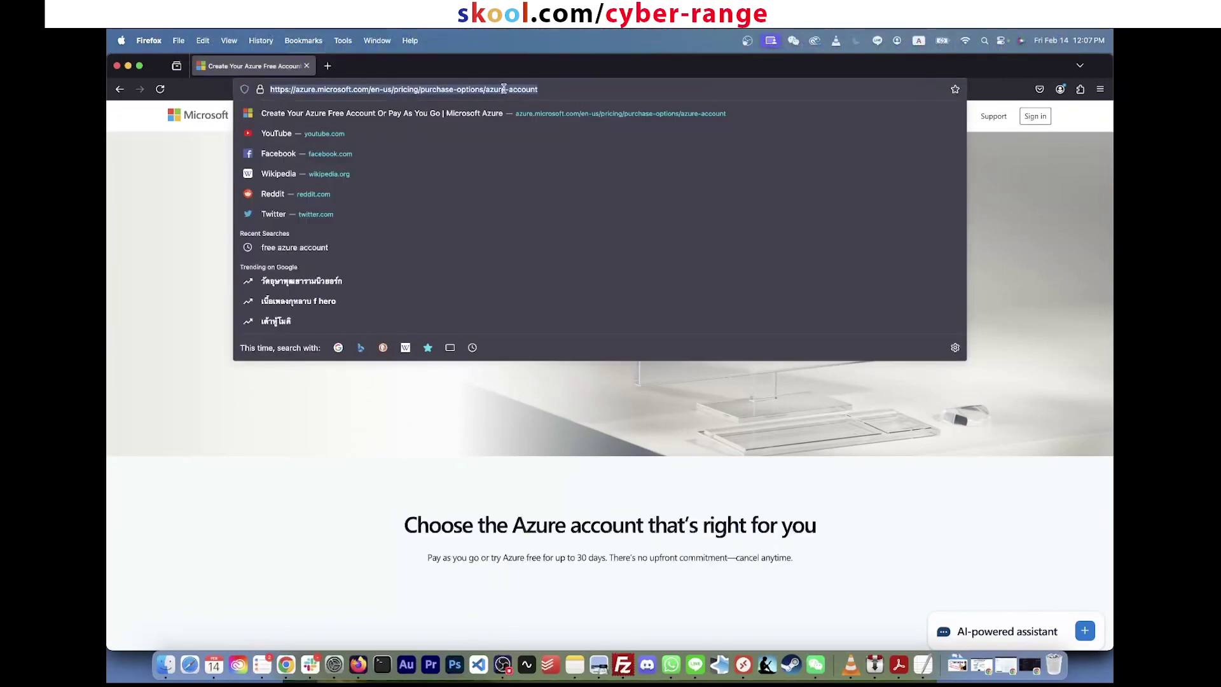
left_click(477, 409)
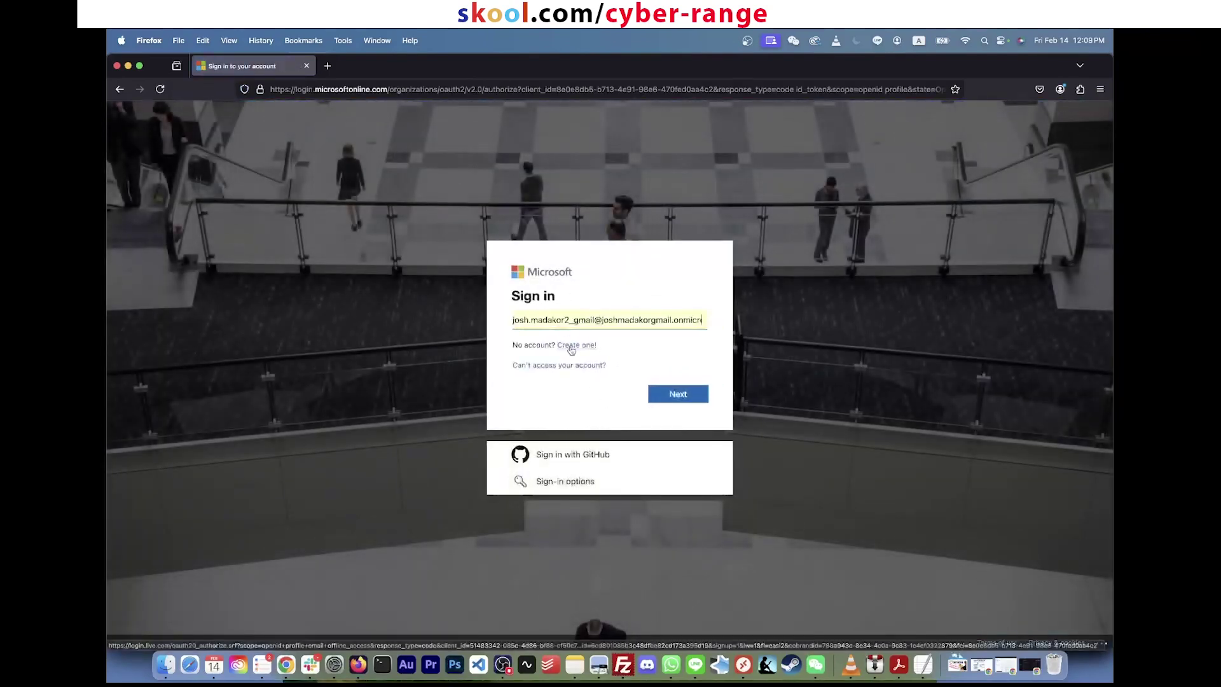
Step: Start a new Microsoft account using the user's pasted e-mail address and continue to verification
left_click(572, 347)
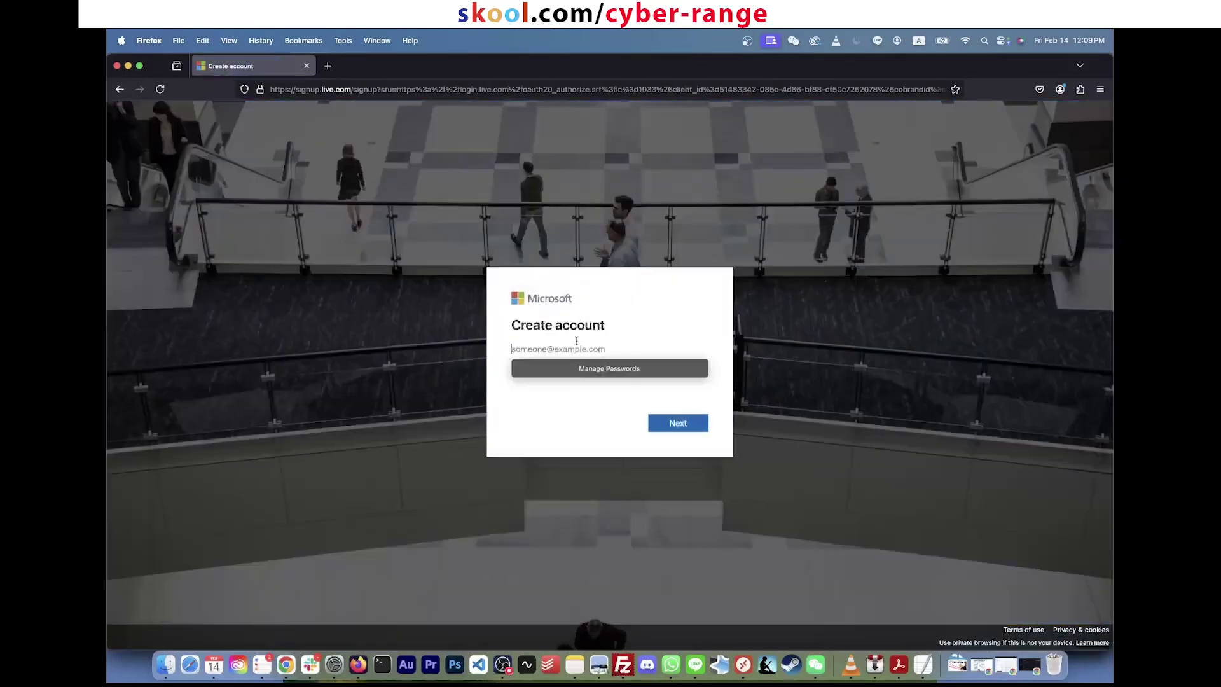
key("super+v")
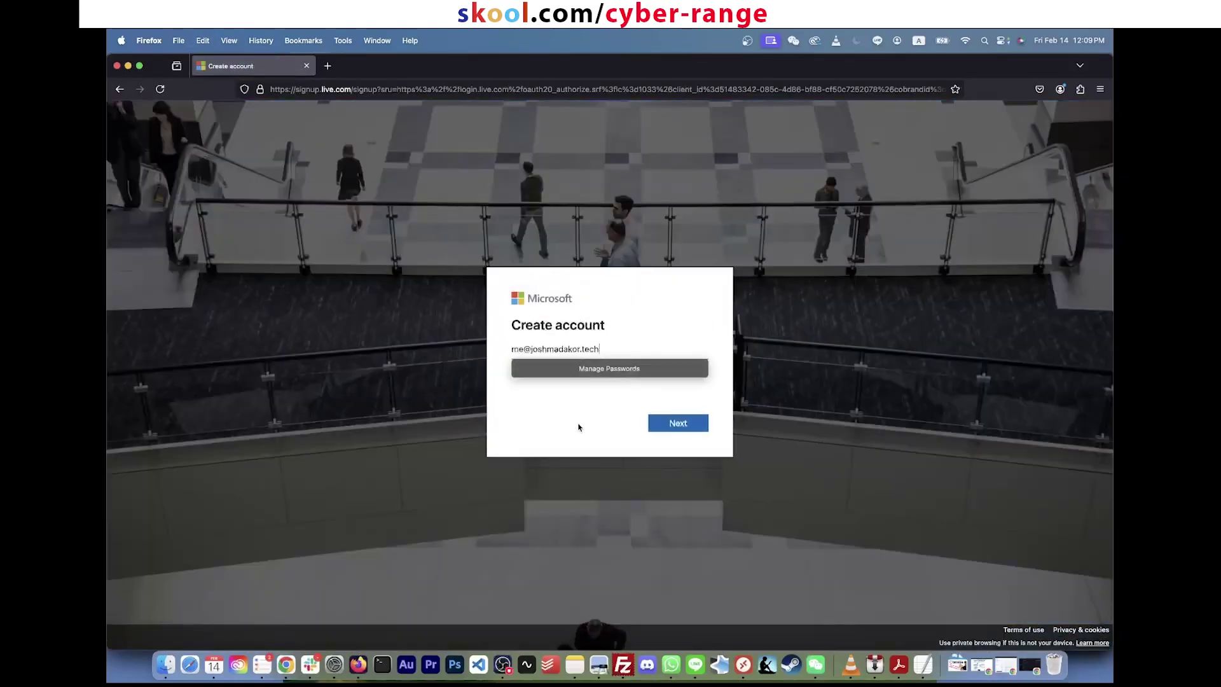
left_click(579, 427)
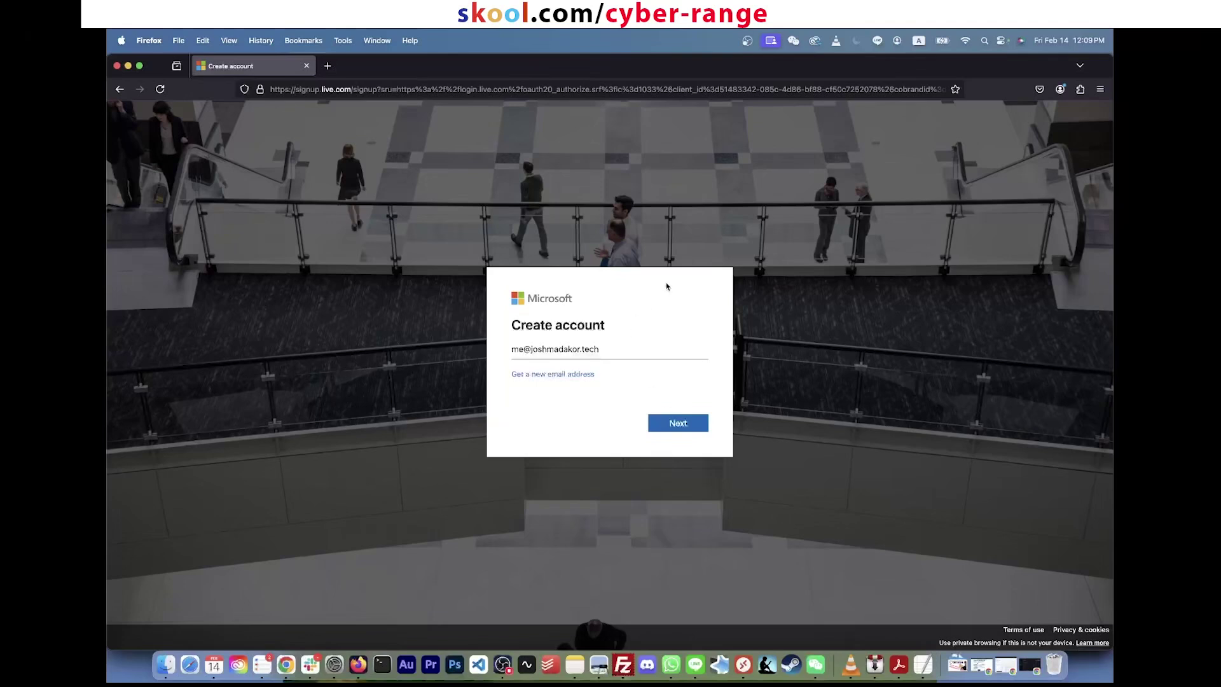
left_click(590, 348)
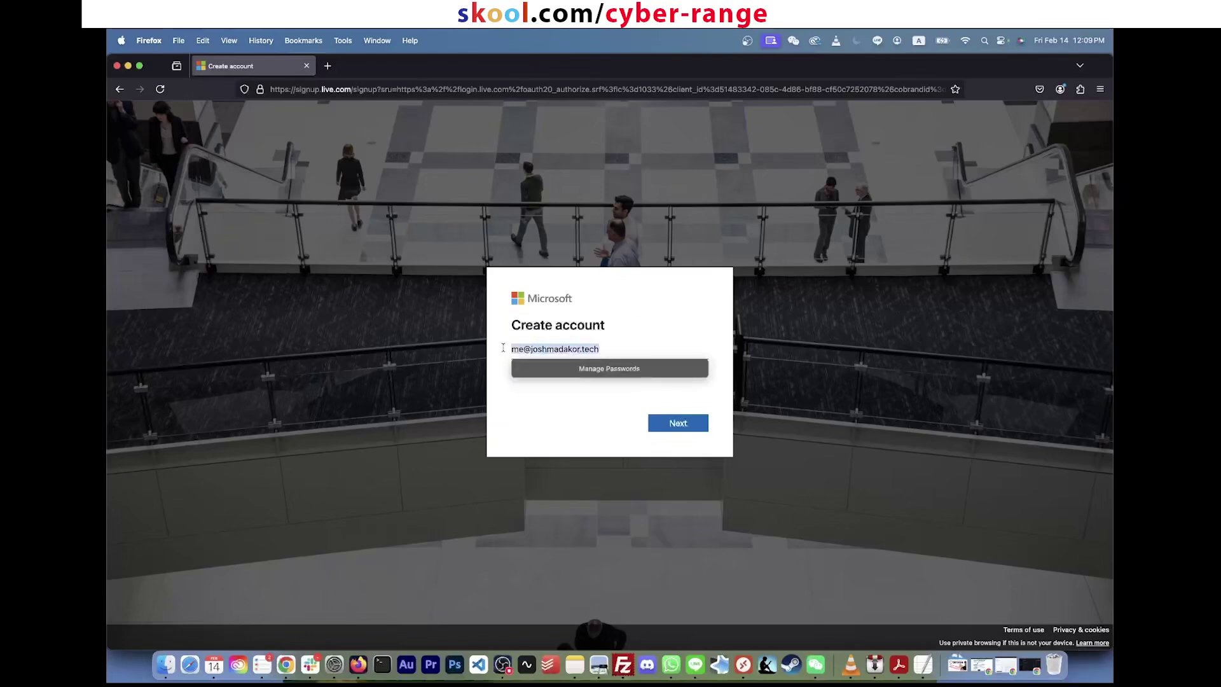
left_click(589, 422)
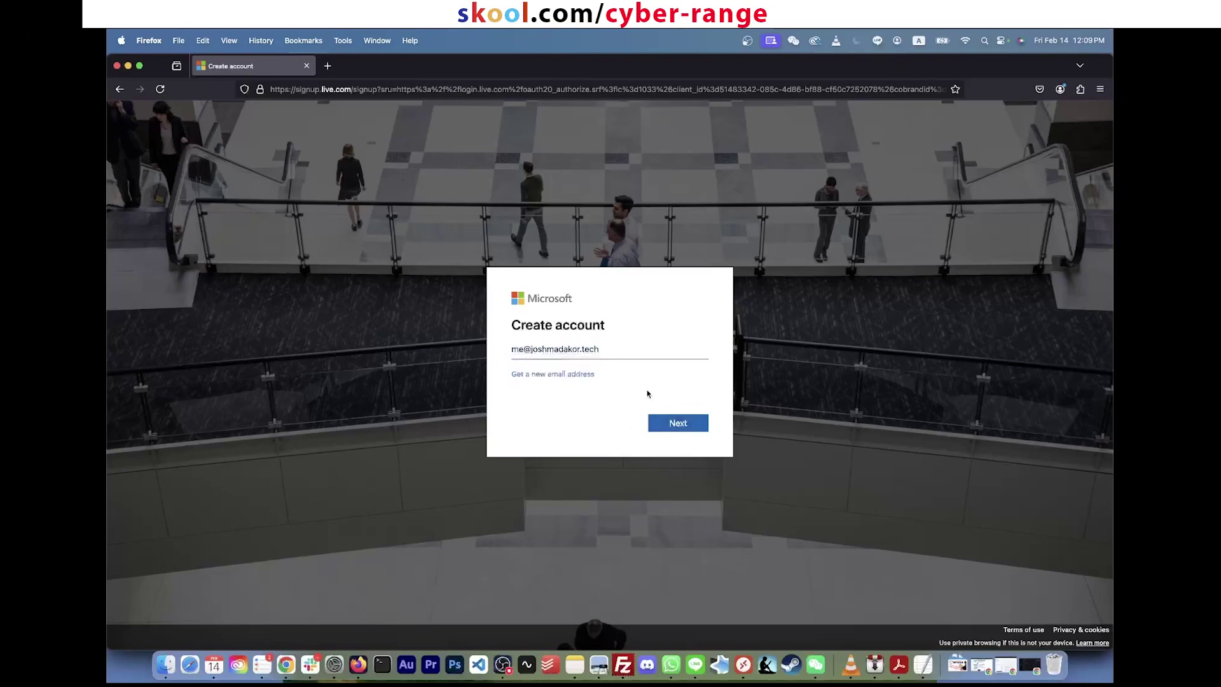
left_click(683, 427)
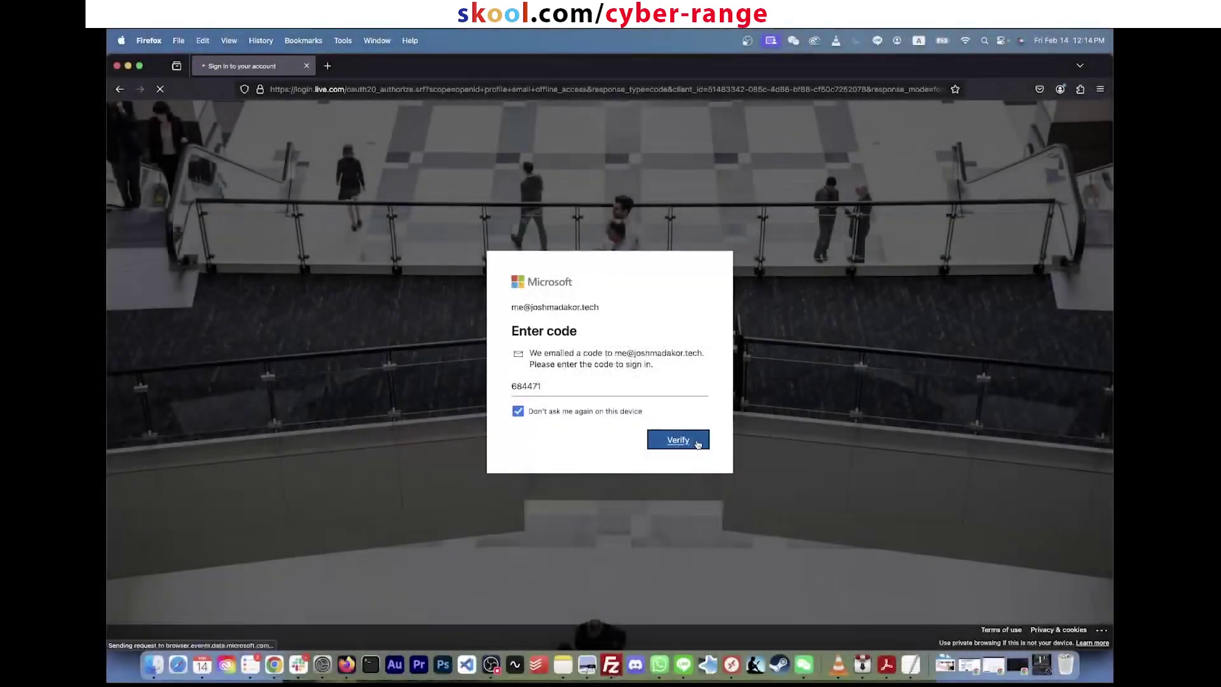
Step: Submit the verification code, then load portal.azure.com and zoom the page to 110%
left_click(696, 442)
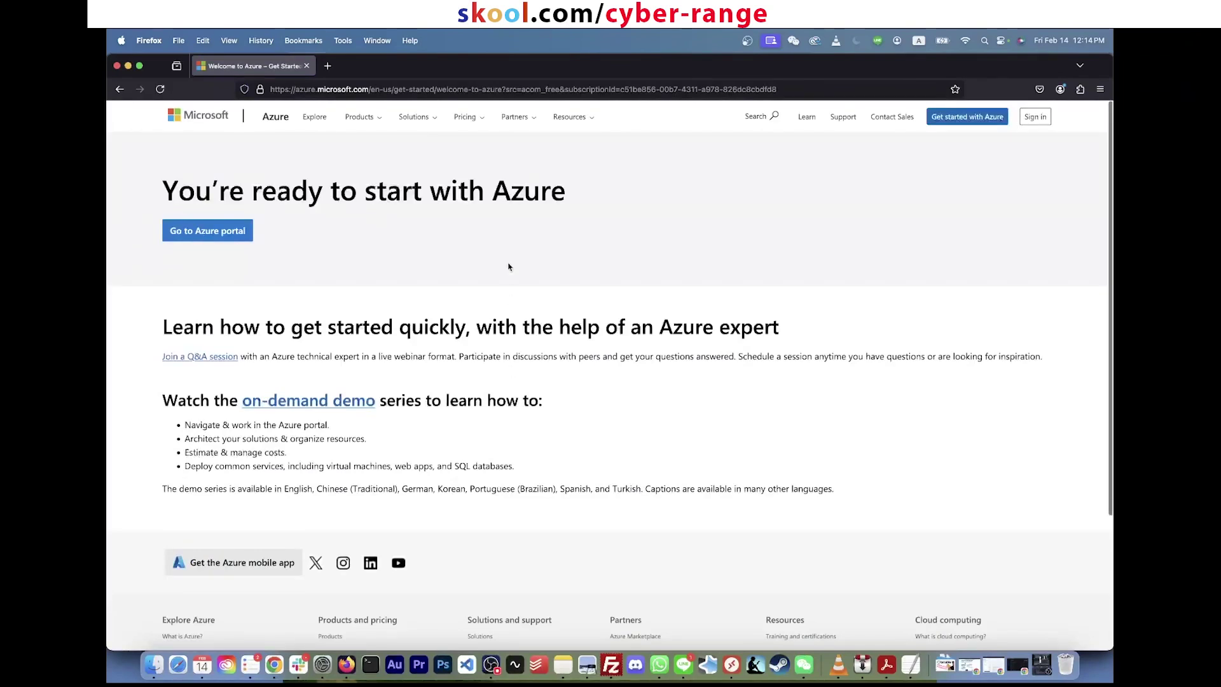
left_click(406, 90)
type("portal.azure.com")
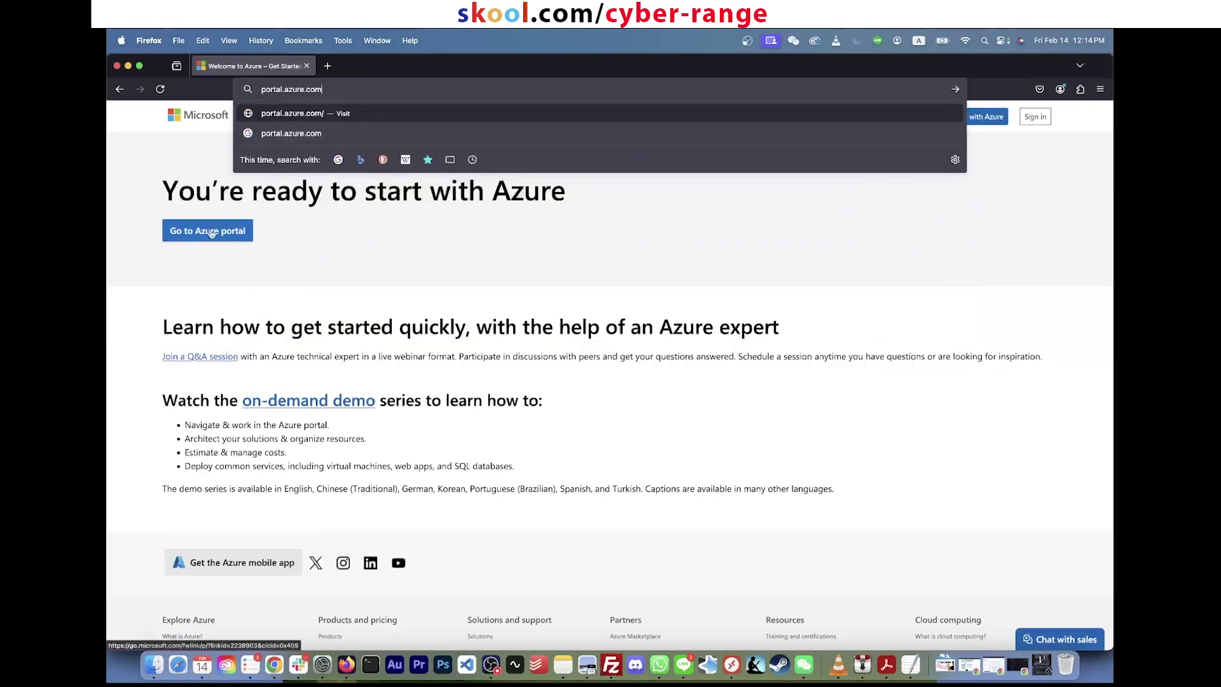
left_click(236, 229)
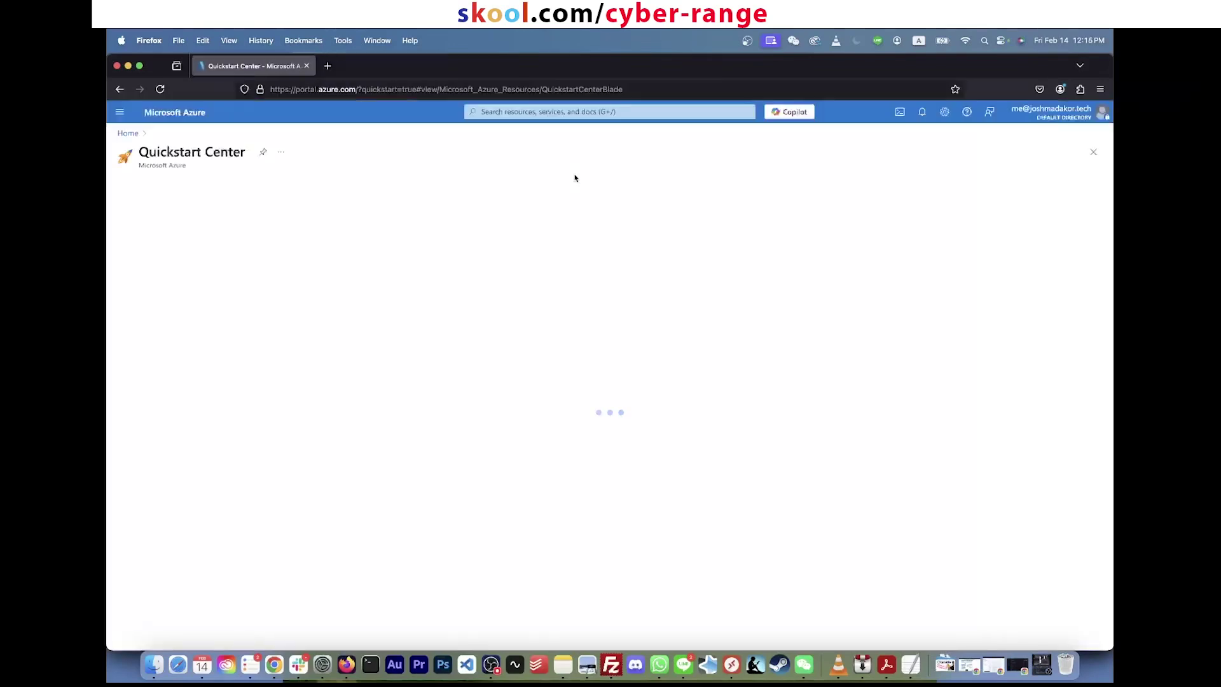
key("super+equal")
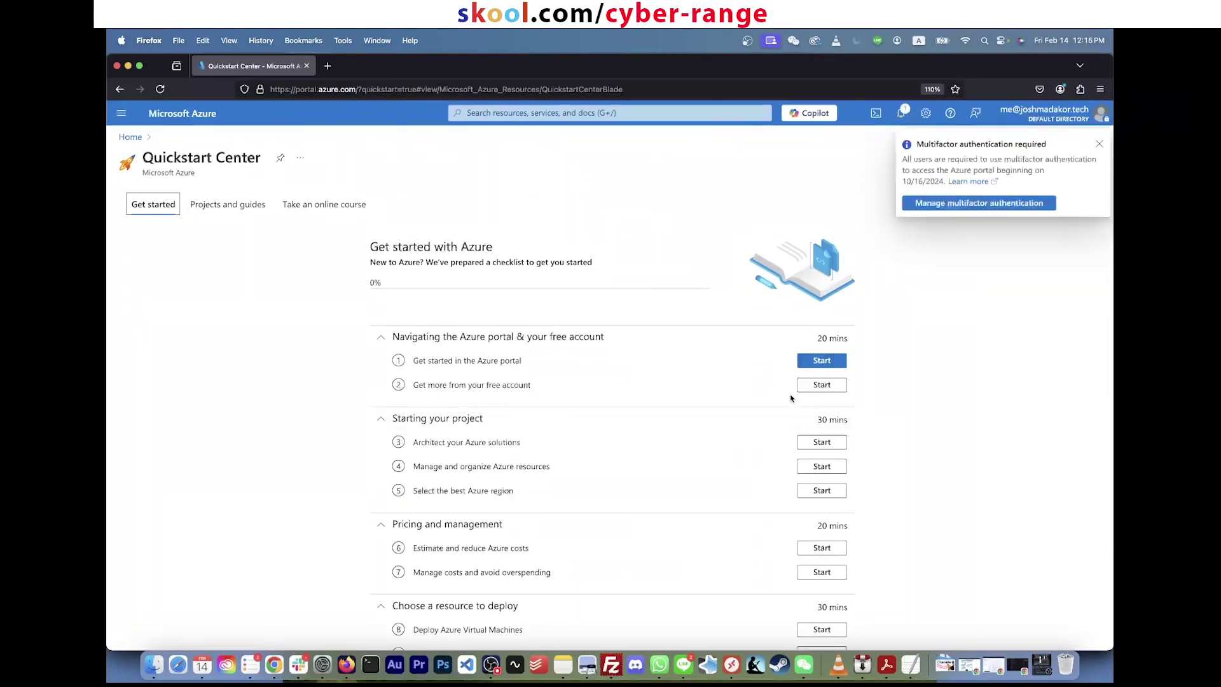
Step: Dismiss the multifactor authentication notice in the Azure portal
scroll(799, 485, "down", 3)
scroll(801, 488, "up", 3)
scroll(805, 484, "down", 3)
scroll(812, 425, "up", 3)
scroll(816, 421, "down", 1)
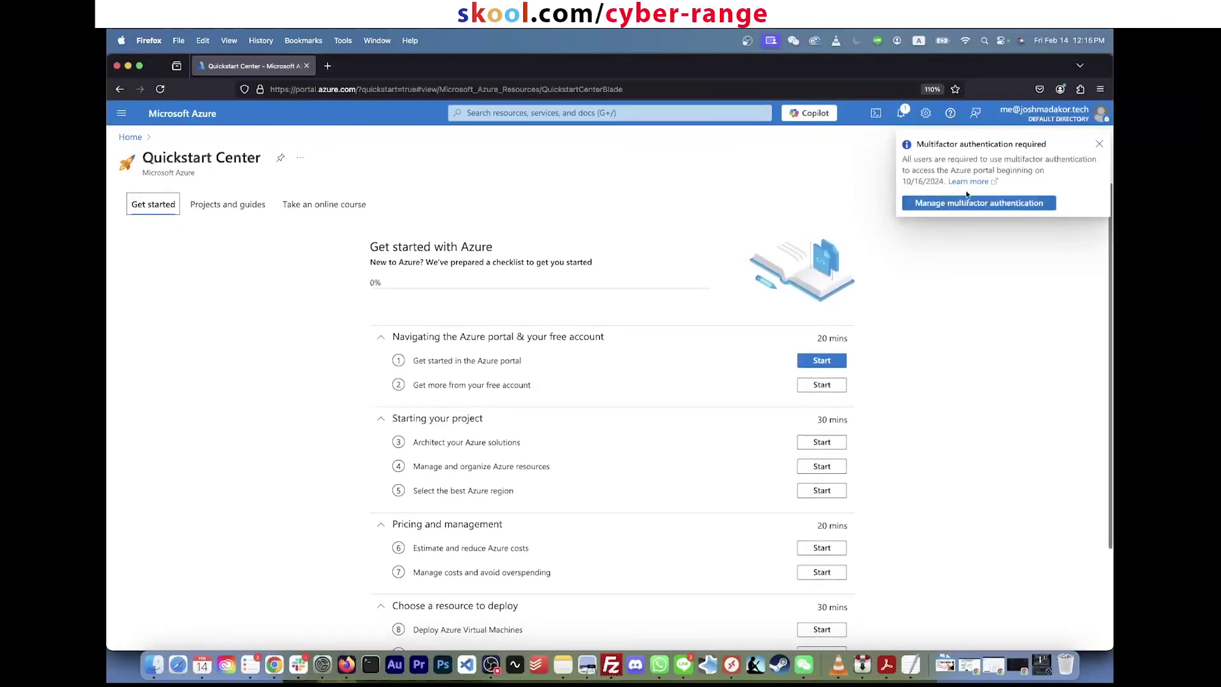
left_click(1099, 144)
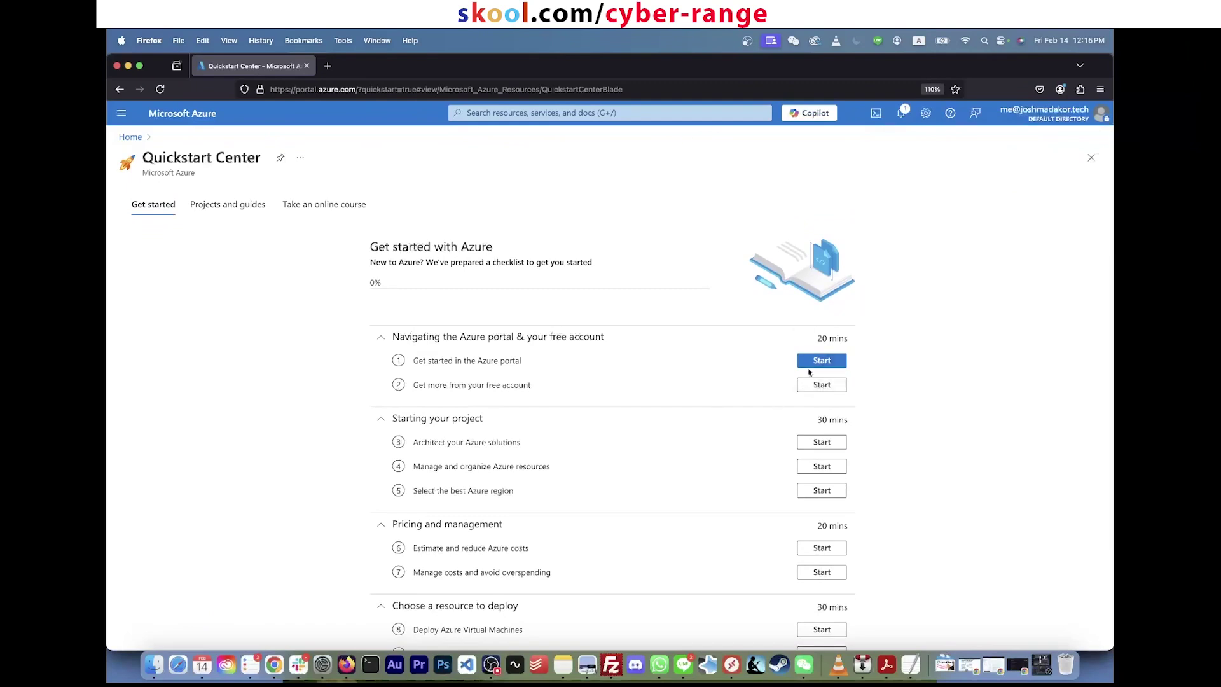
Step: Reload the portal home by entering portal.azure.com in the address bar
scroll(805, 465, "down", 3)
left_click(633, 114)
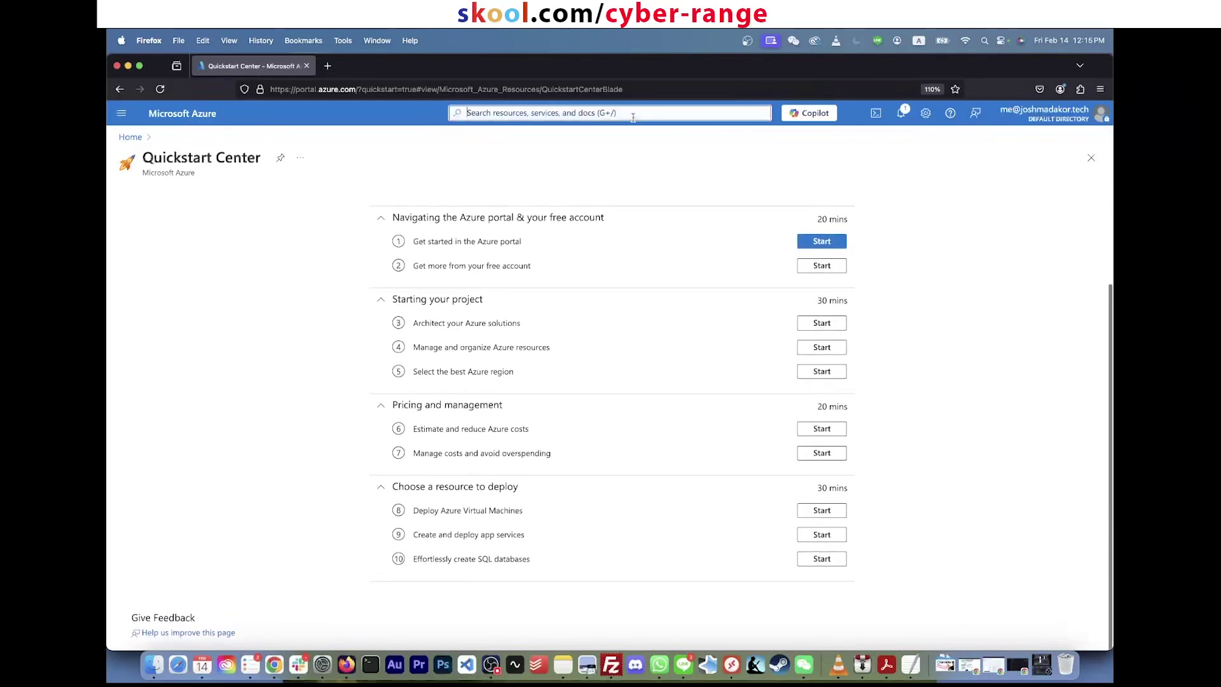
left_click(313, 86)
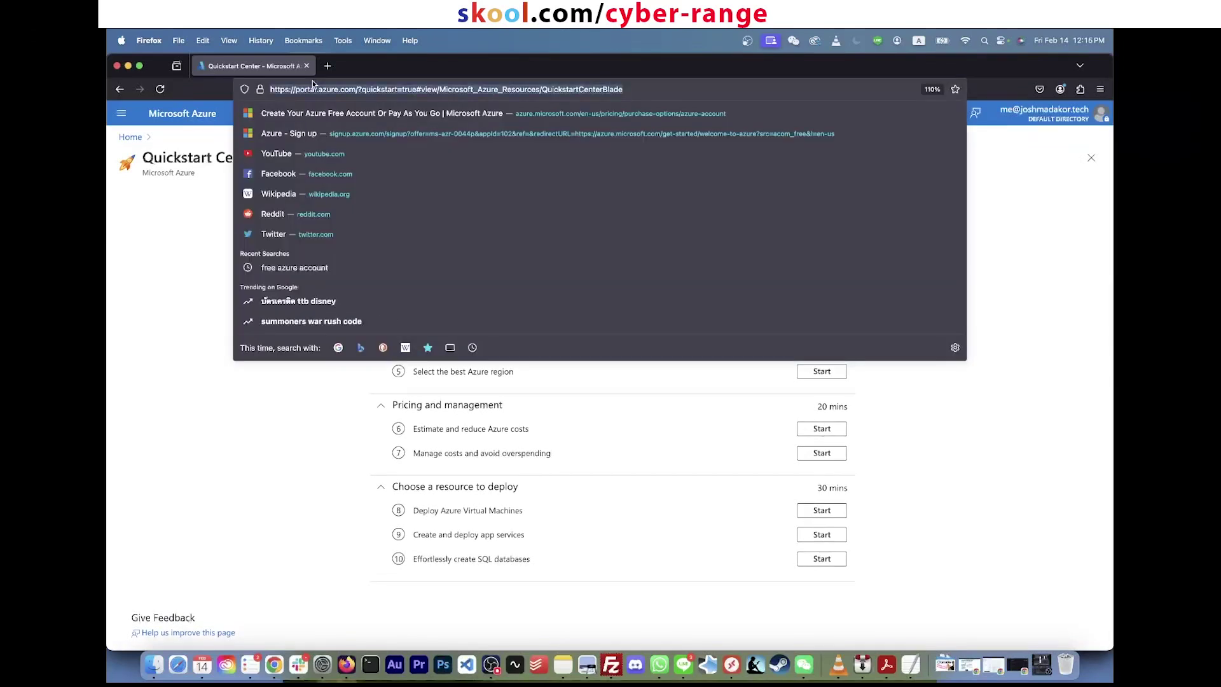
type("portal.azure.com")
key("Return")
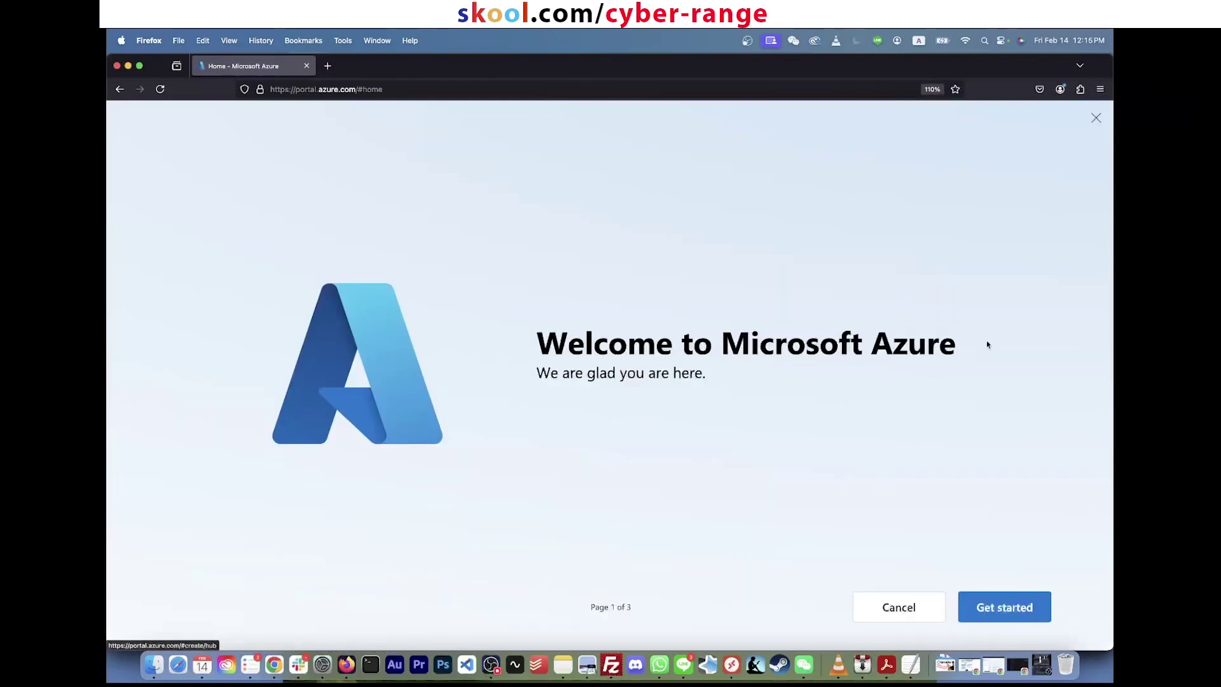
Step: Close the Welcome tour and the 'How do you plan to use Azure?' tip, then review the empty home page
left_click(1095, 118)
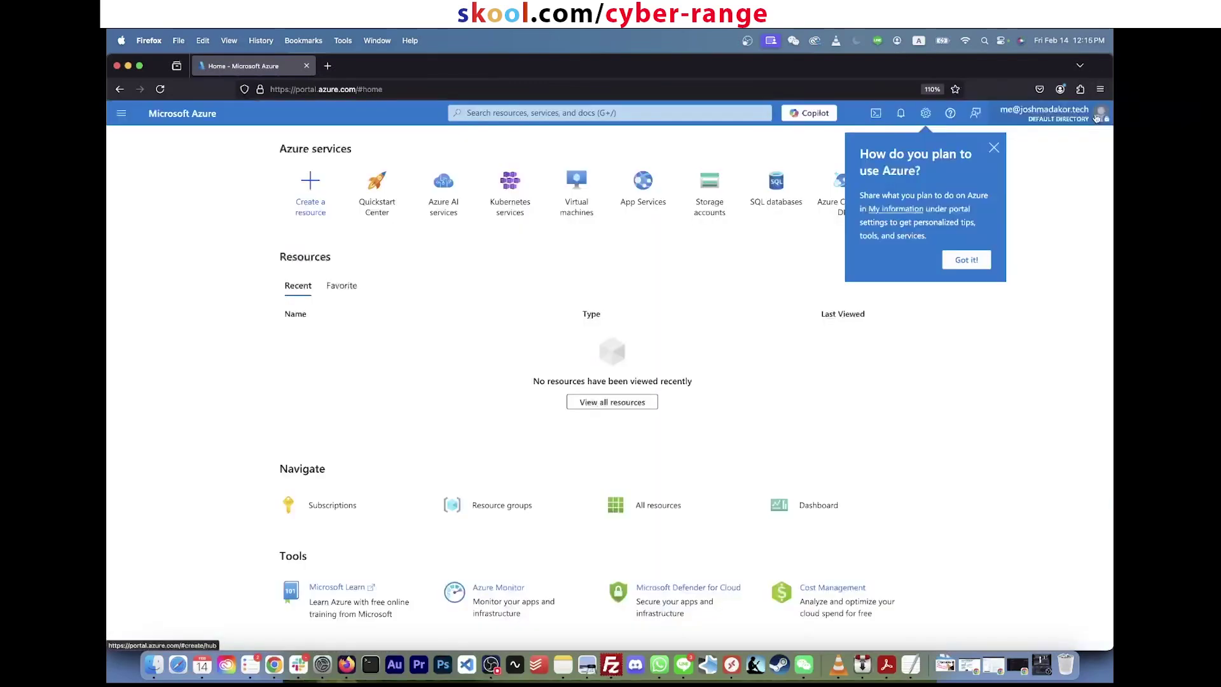
left_click(967, 260)
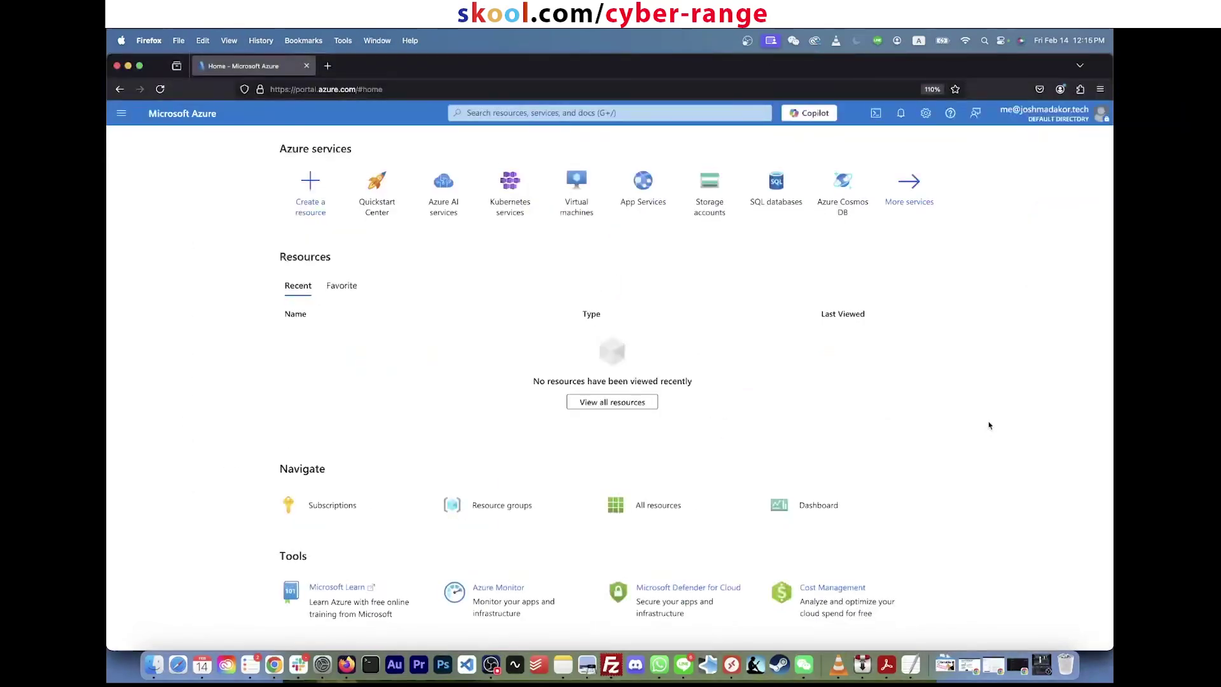
scroll(989, 425, "down", 3)
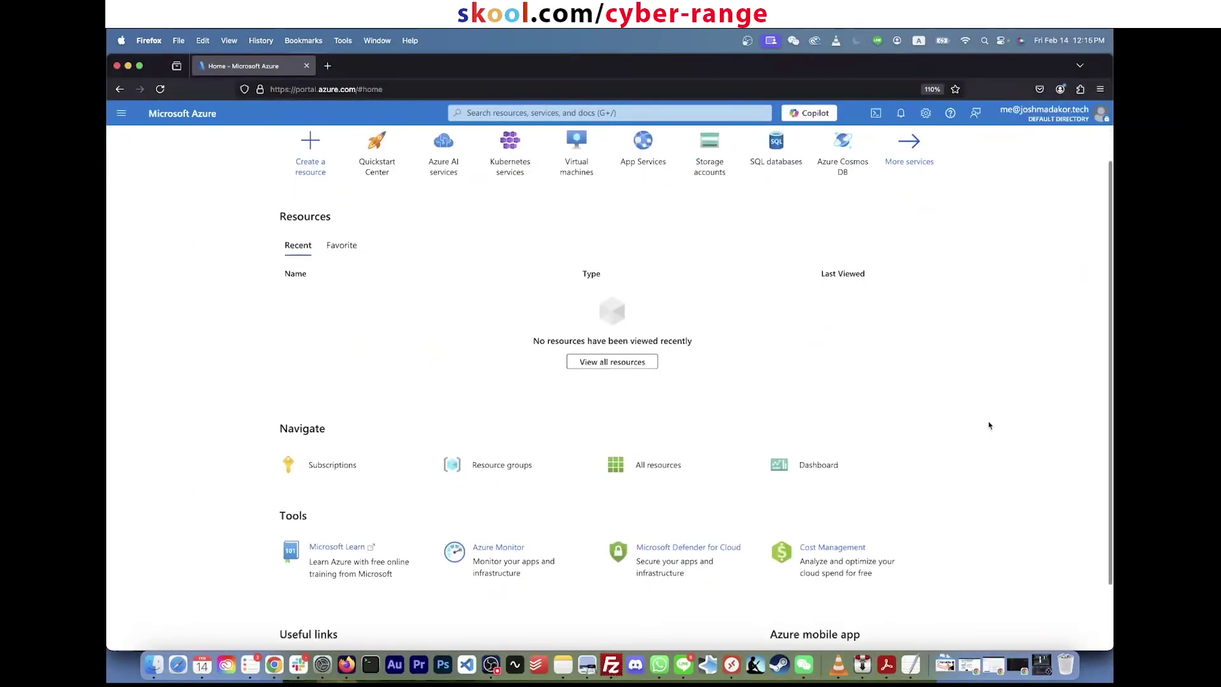
scroll(990, 425, "up", 3)
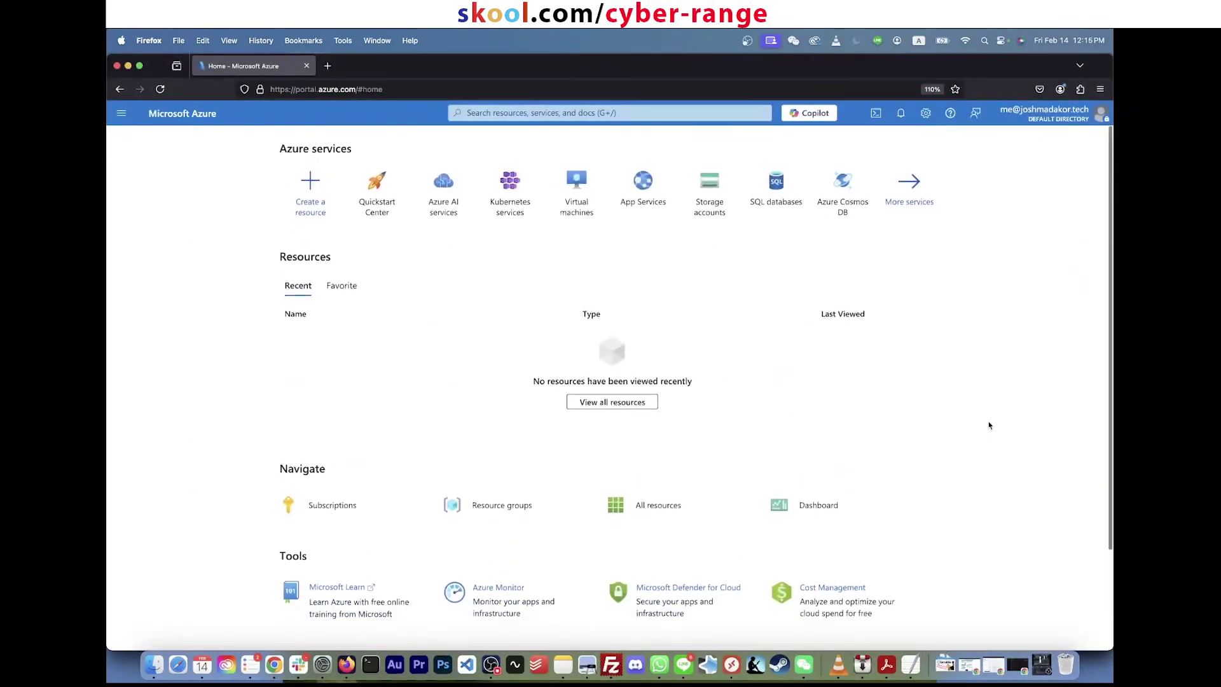
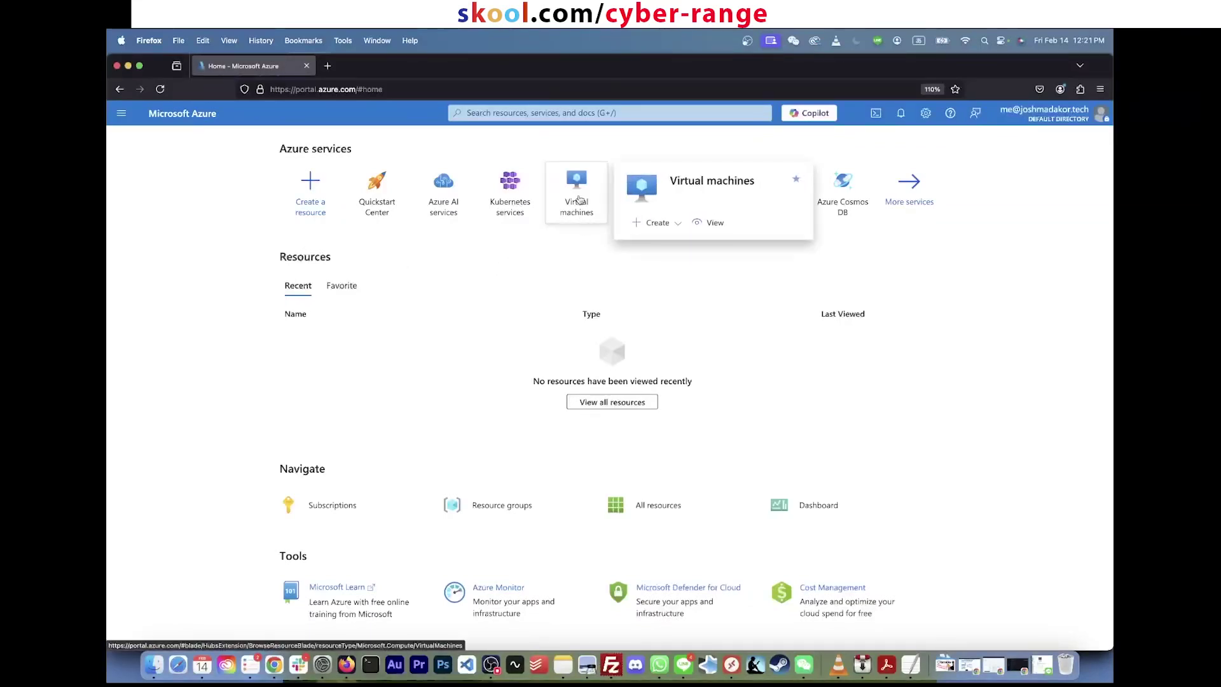
Step: Search 'resource' to open the empty Resource groups list, then begin a new resource group
left_click(583, 116)
type("virtual")
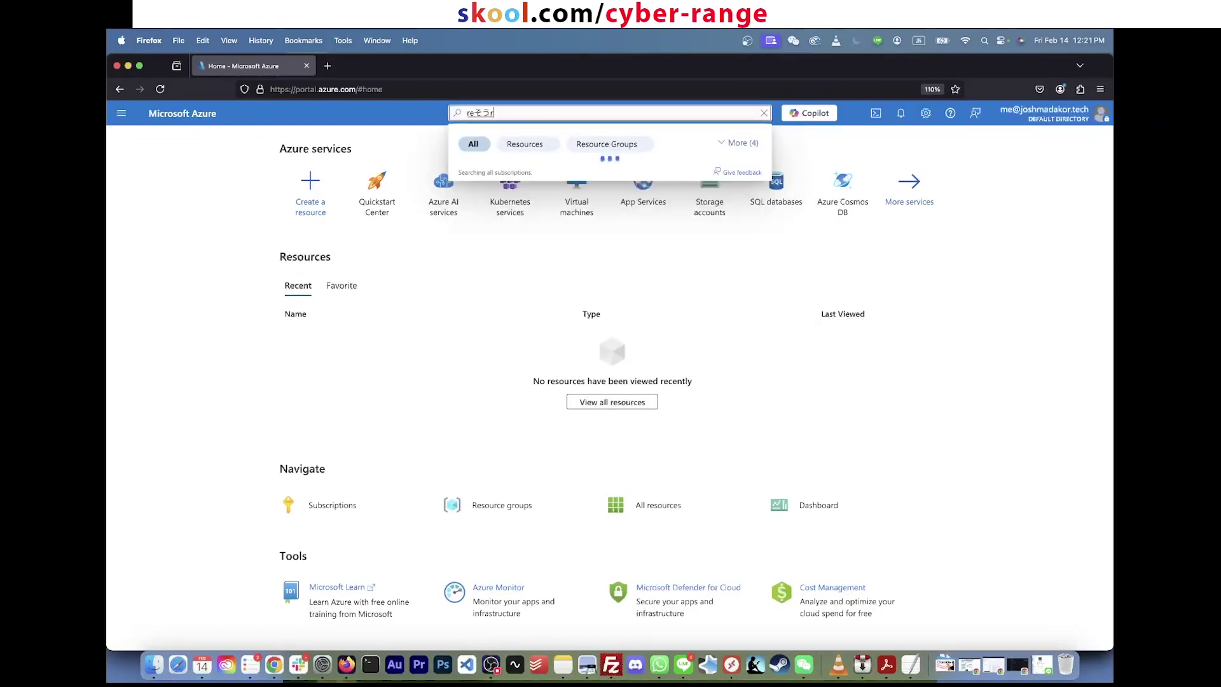
key("BackSpace")
key("BackSpace")
key("BackSpace")
key("BackSpace")
key("BackSpace")
key("BackSpace")
key("BackSpace")
type("resea")
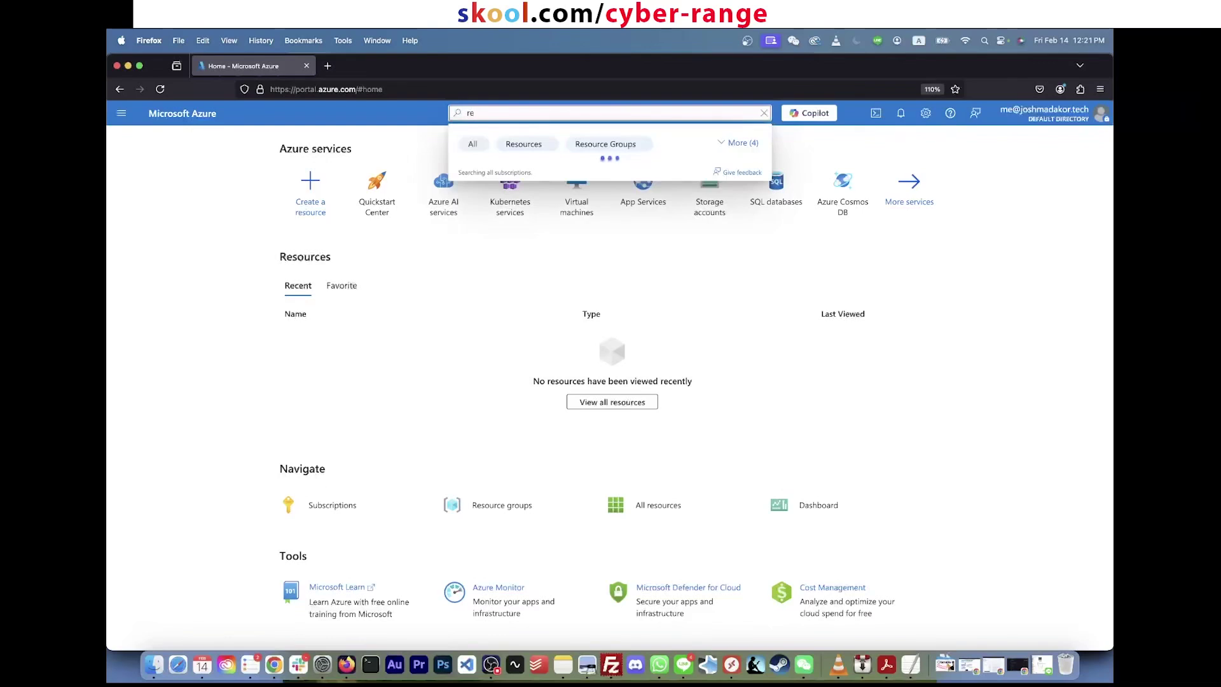
key("BackSpace")
key("BackSpace")
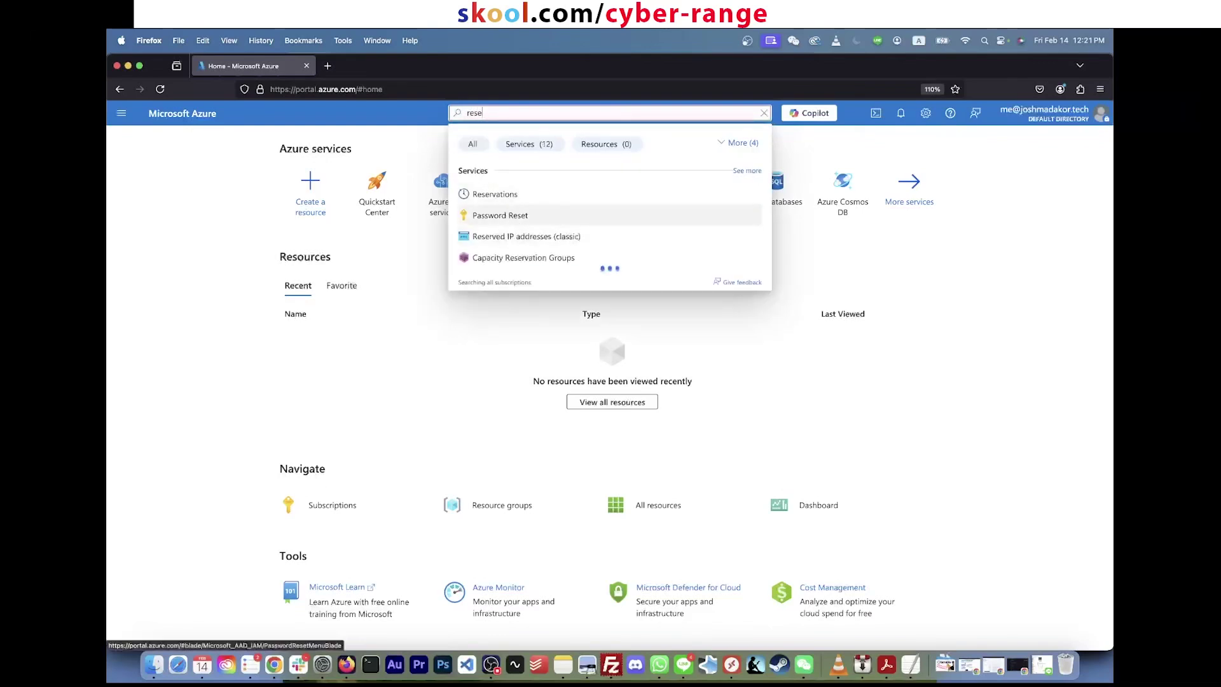
left_click(503, 215)
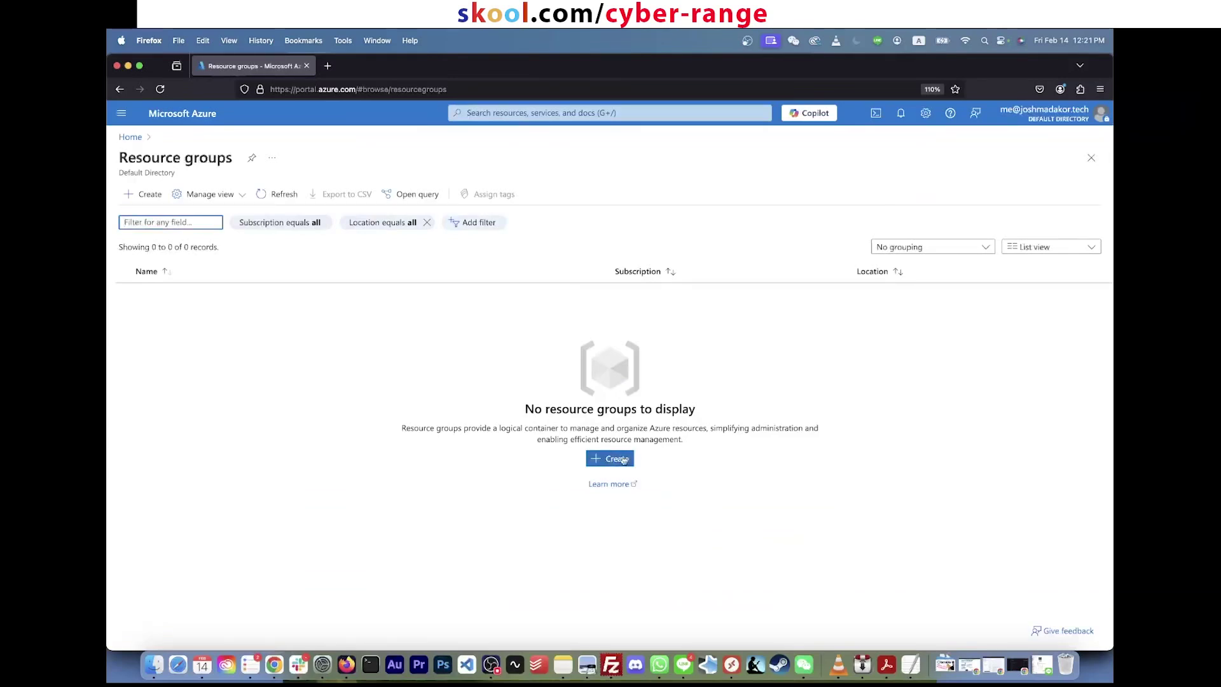
left_click(624, 462)
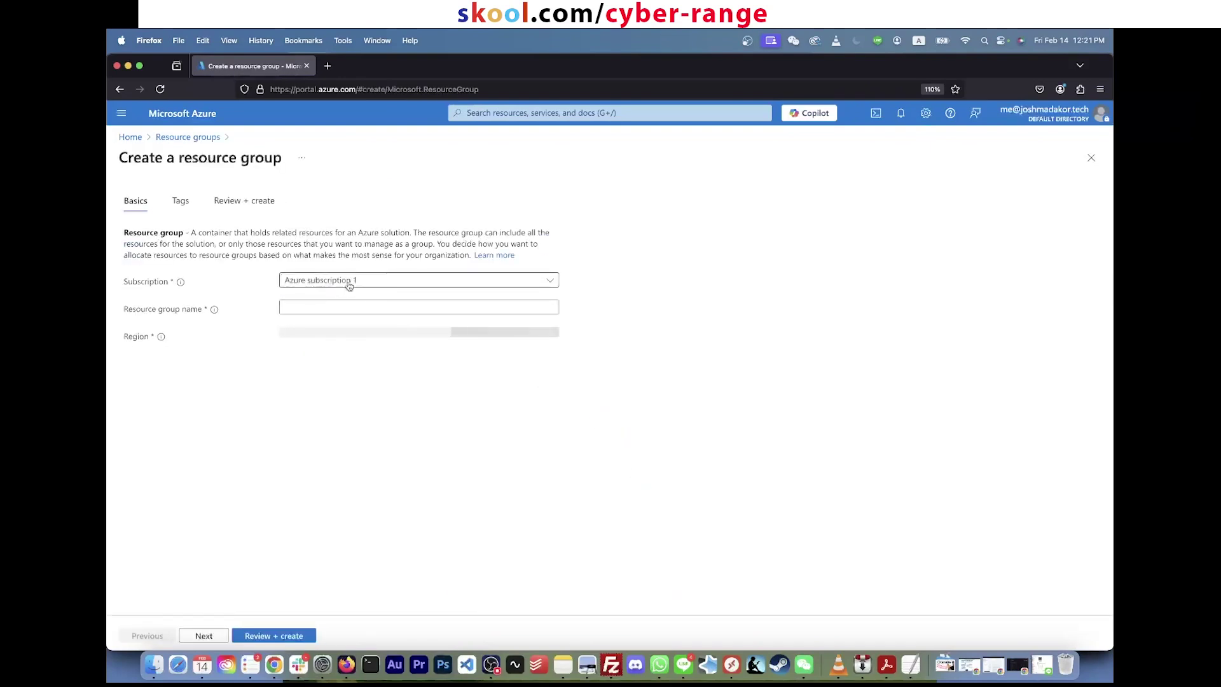
Step: Choose Azure subscription 1 and name the resource group RG-SOC-Lab
left_click(351, 280)
left_click(354, 325)
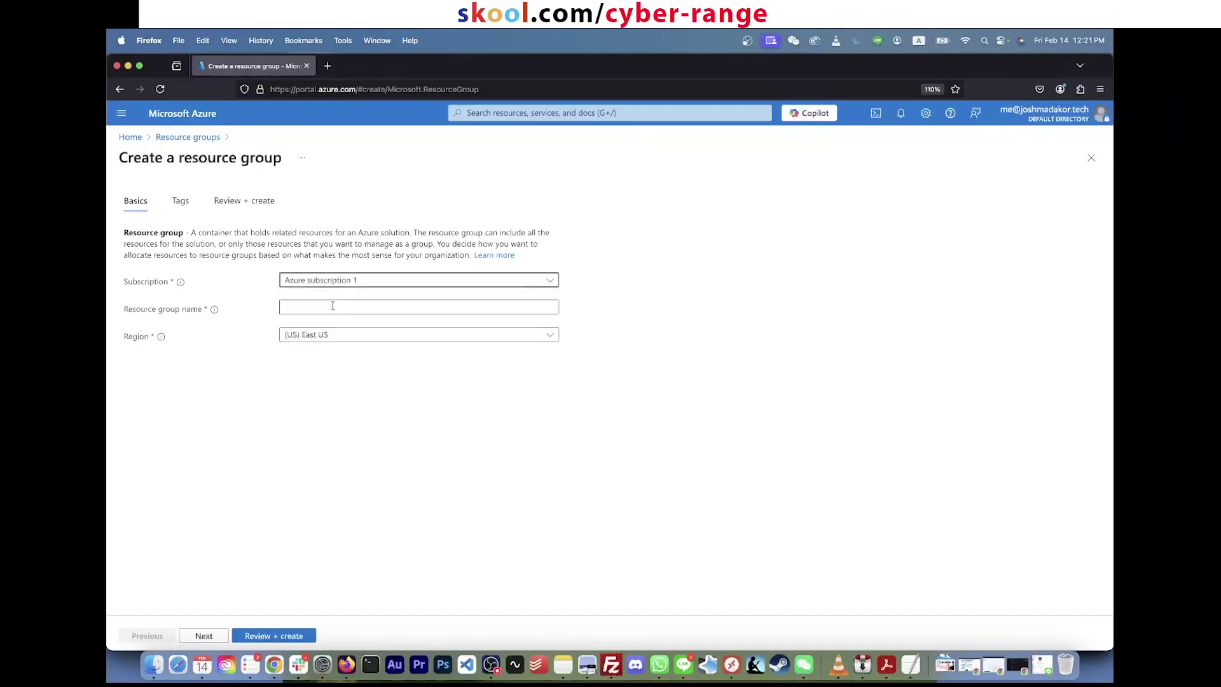
left_click(327, 304)
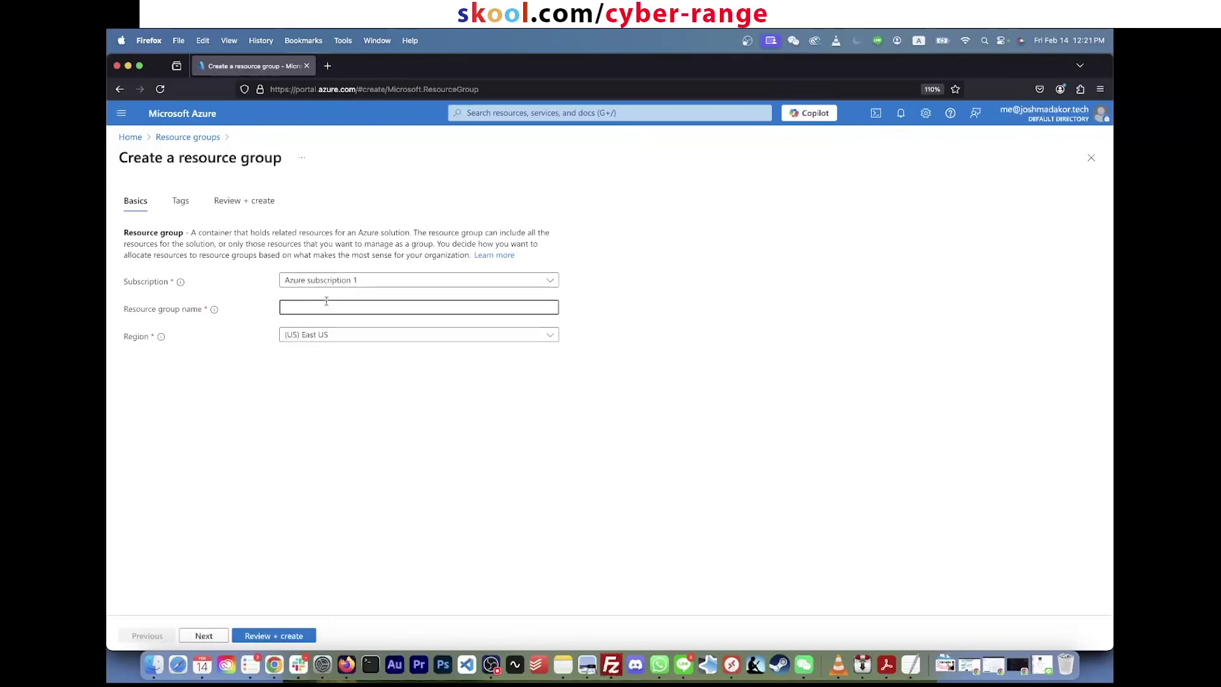
type("RG-SOC")
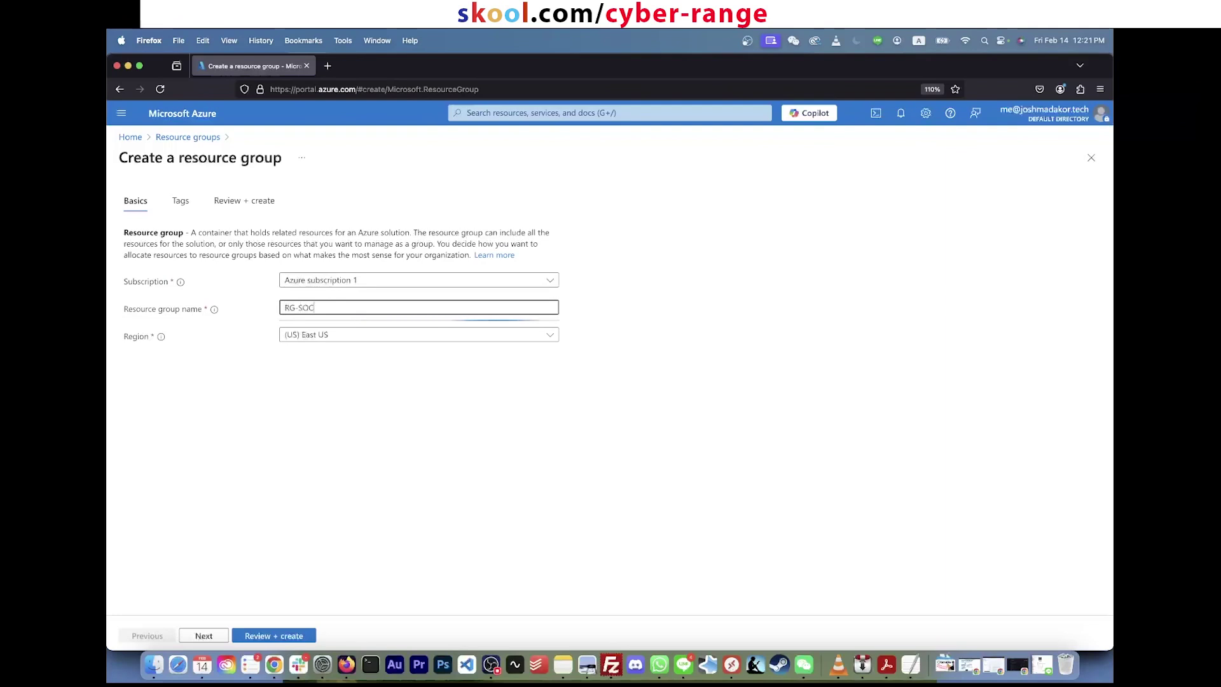
type("-Lab")
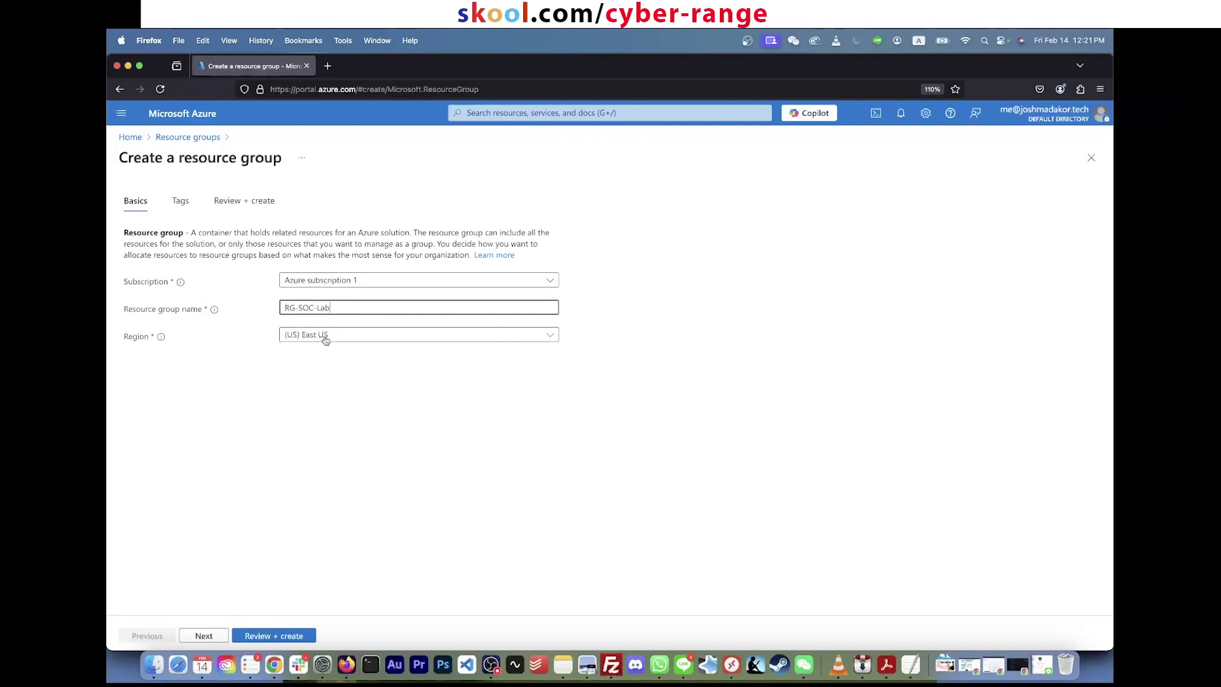
Step: Set the region to (US) East US 2, review the settings, and create the group
left_click(324, 336)
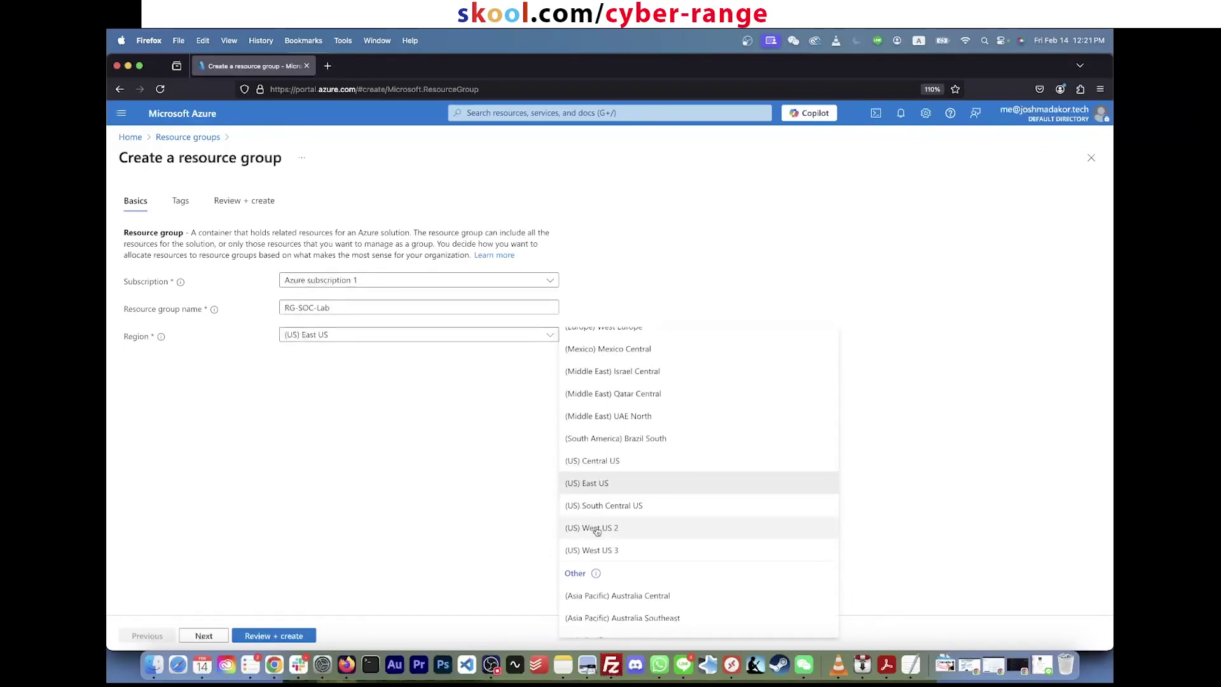
scroll(620, 477, "up", 10)
scroll(622, 474, "down", 15)
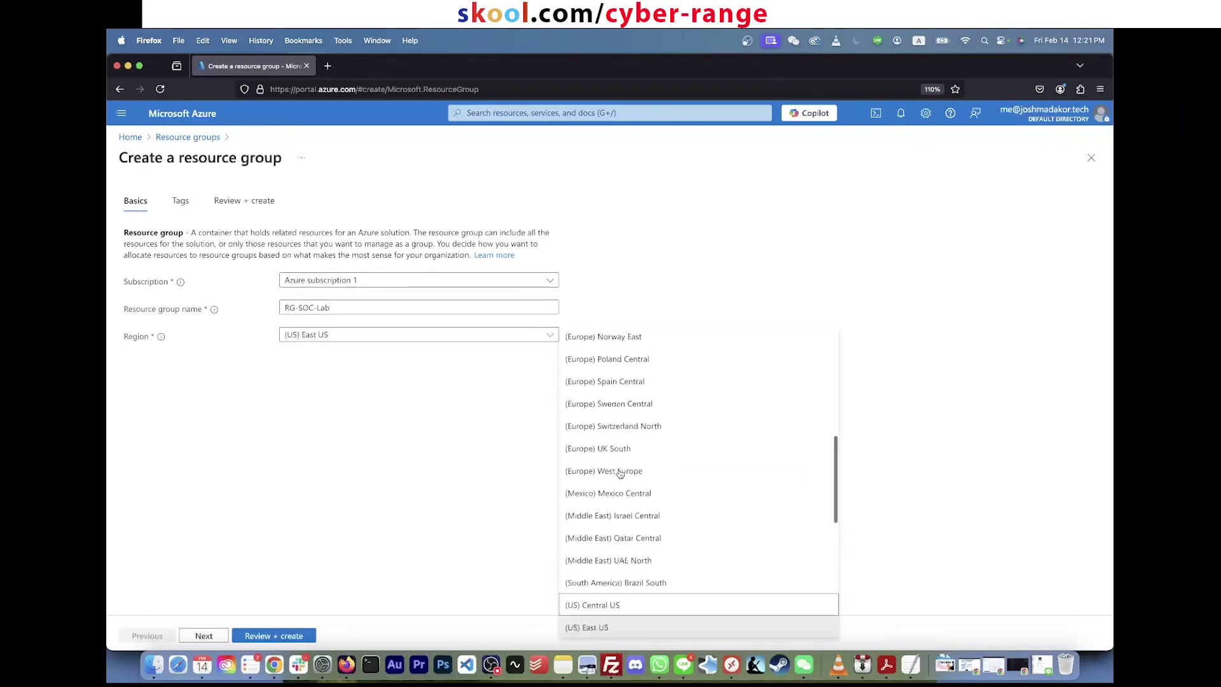
type("east us")
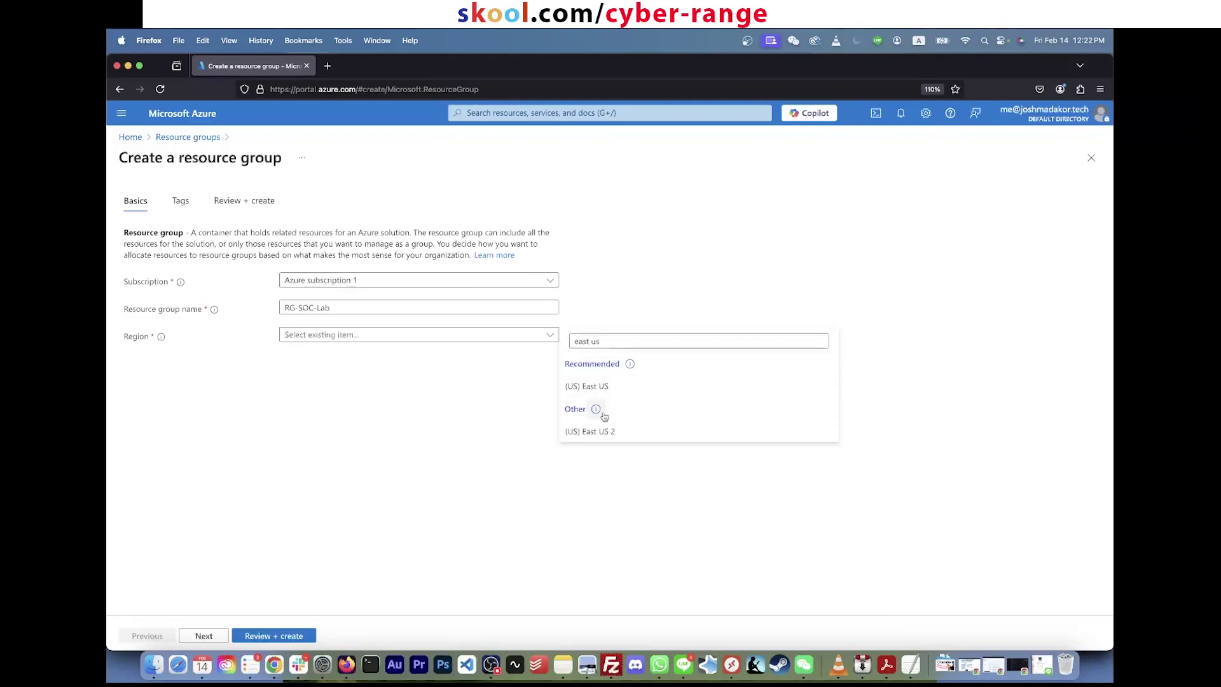
left_click(607, 433)
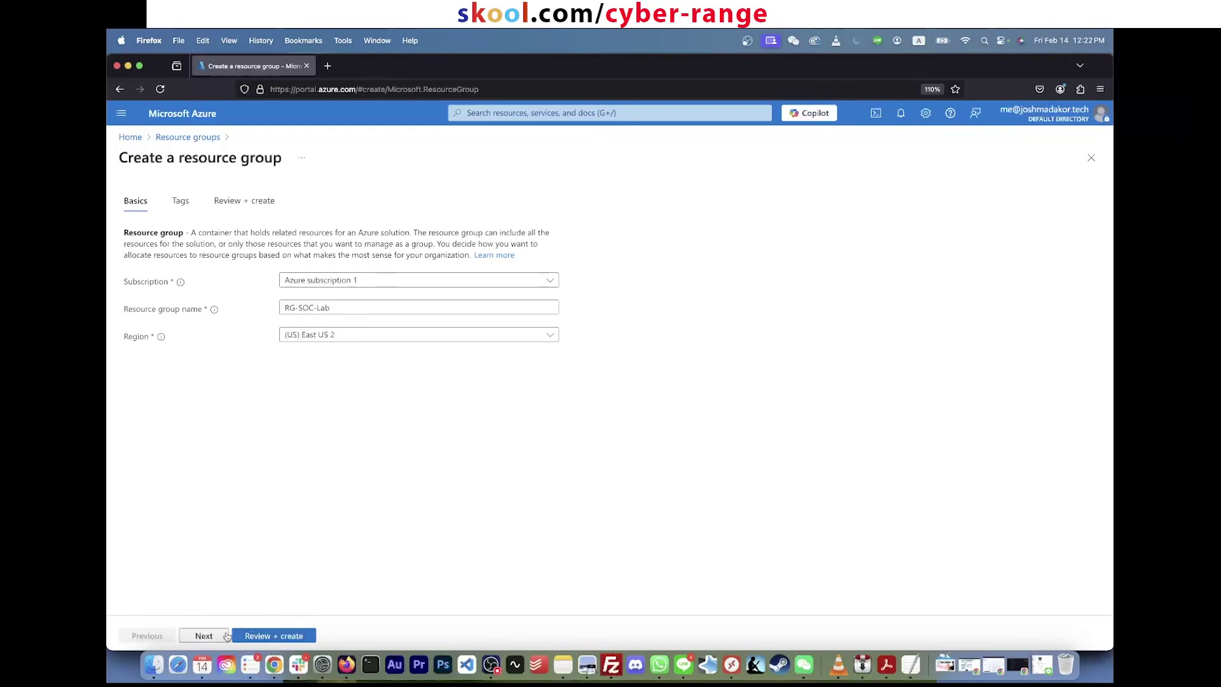
left_click(260, 636)
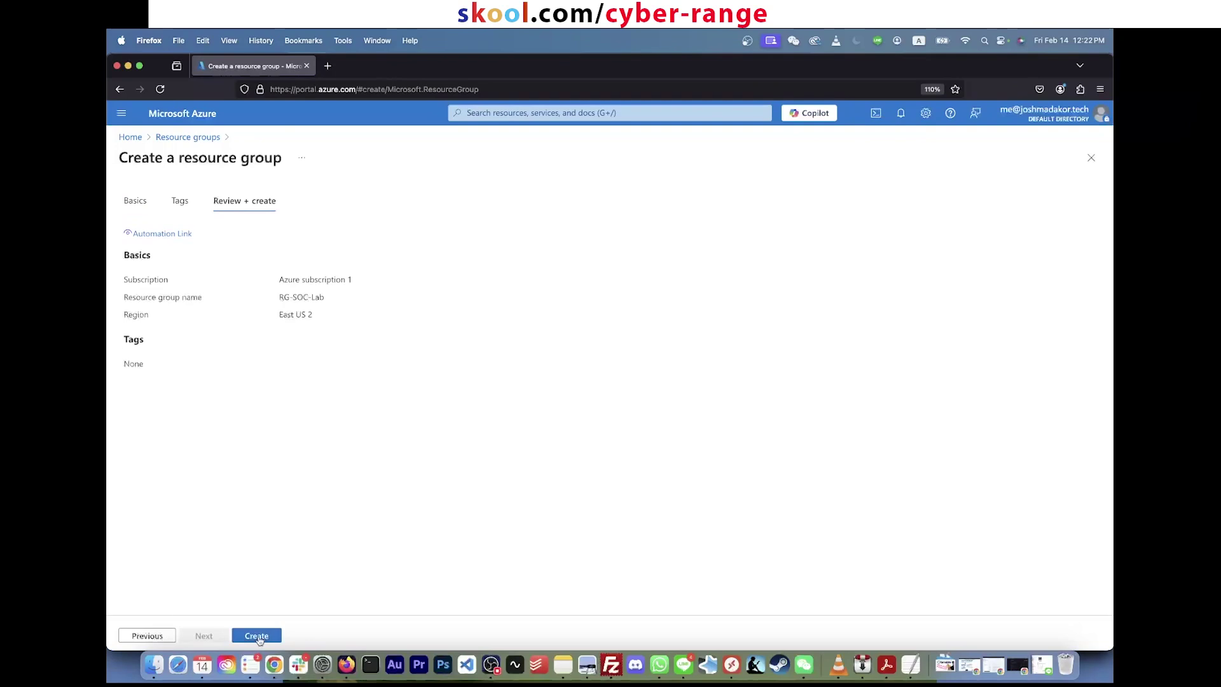
left_click(258, 636)
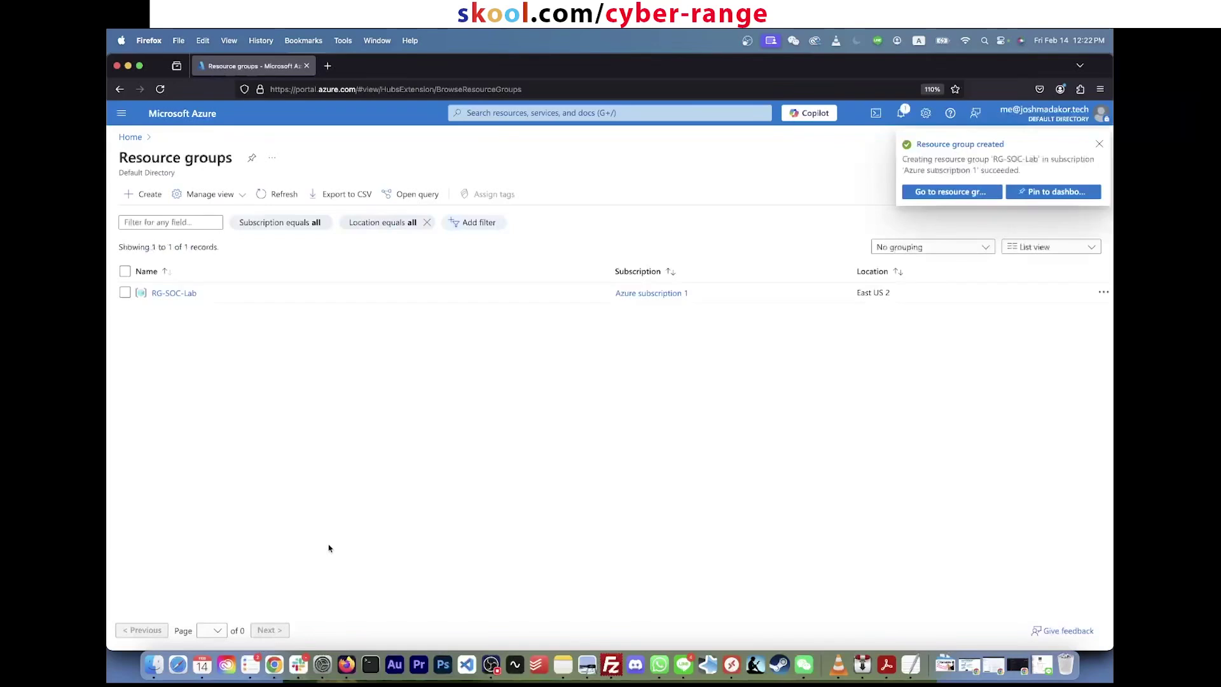
Step: Dismiss the creation notice and open the RG-SOC-Lab overview from Resource groups
left_click(1099, 144)
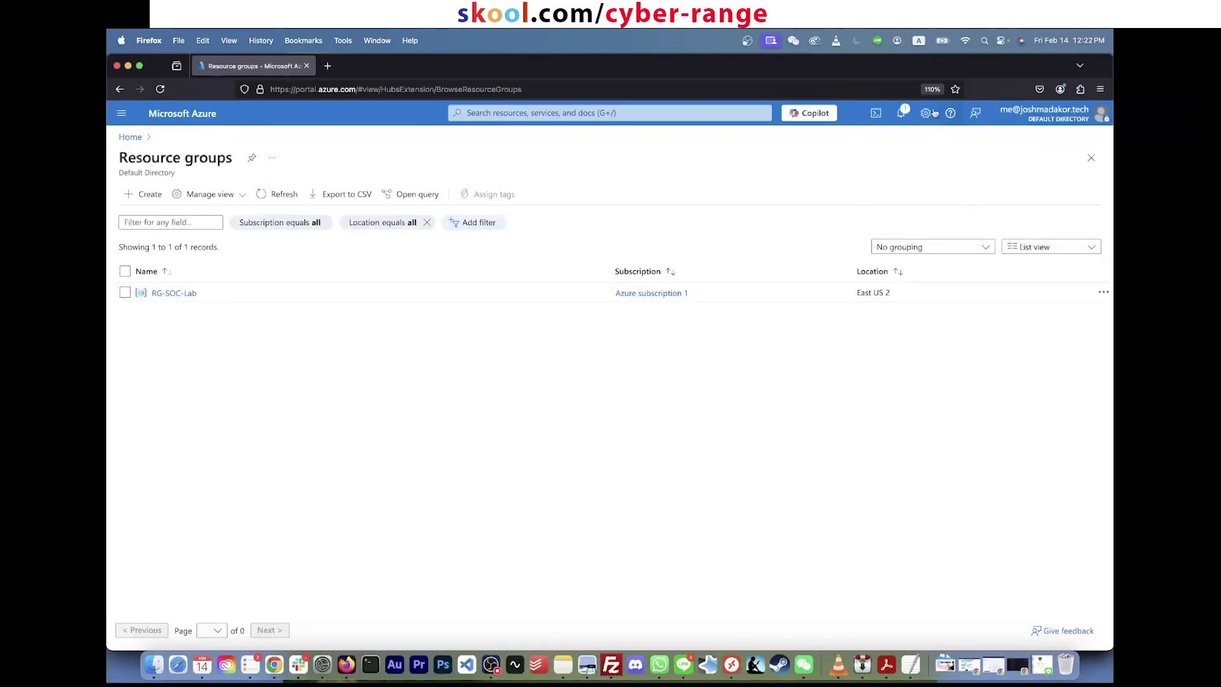
left_click(736, 112)
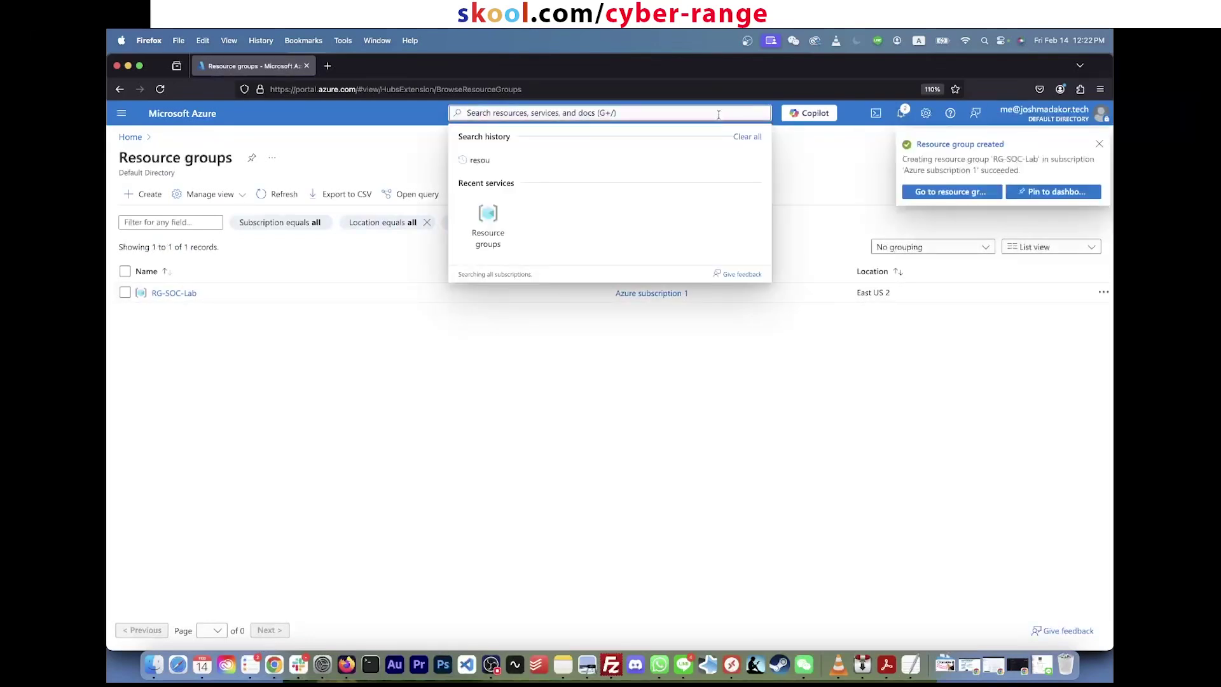
type("resear")
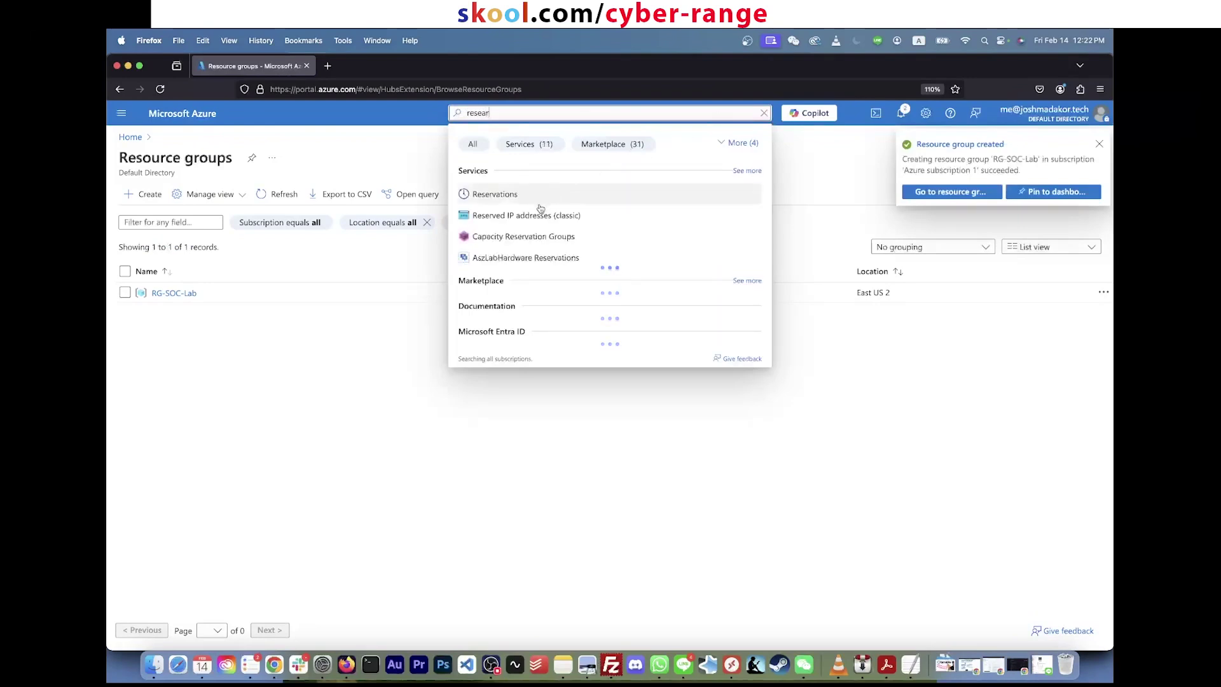
key("BackSpace")
key("BackSpace")
key("BackSpace")
type("our")
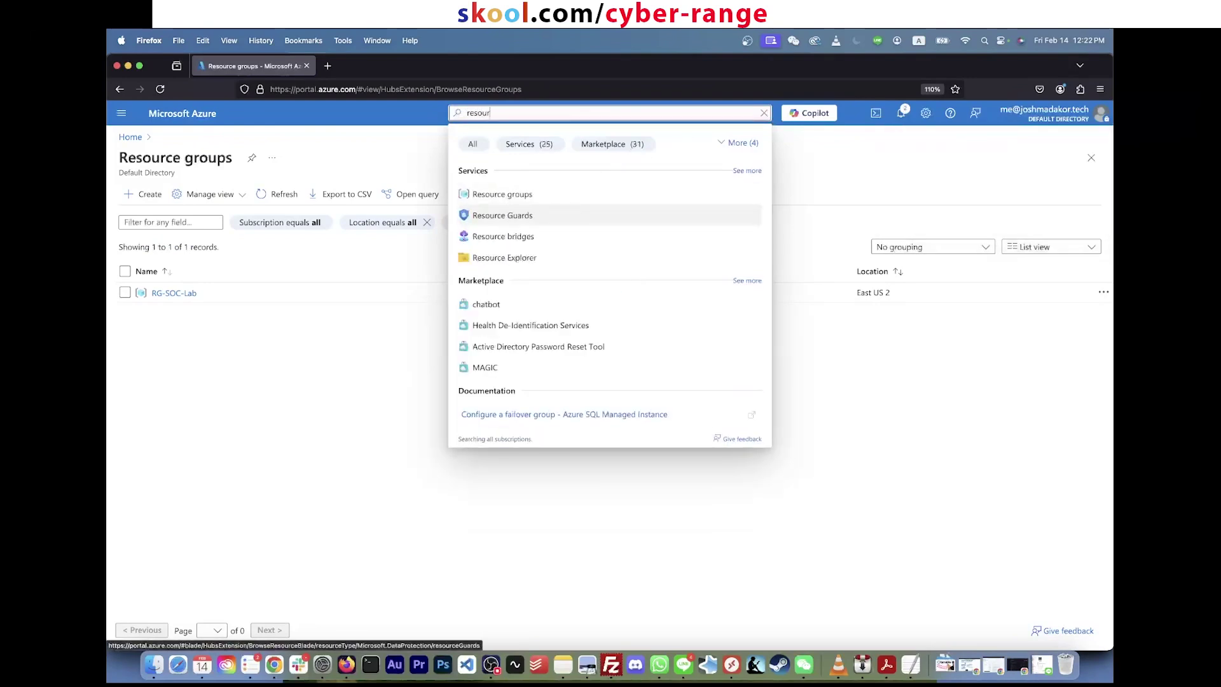
left_click(502, 194)
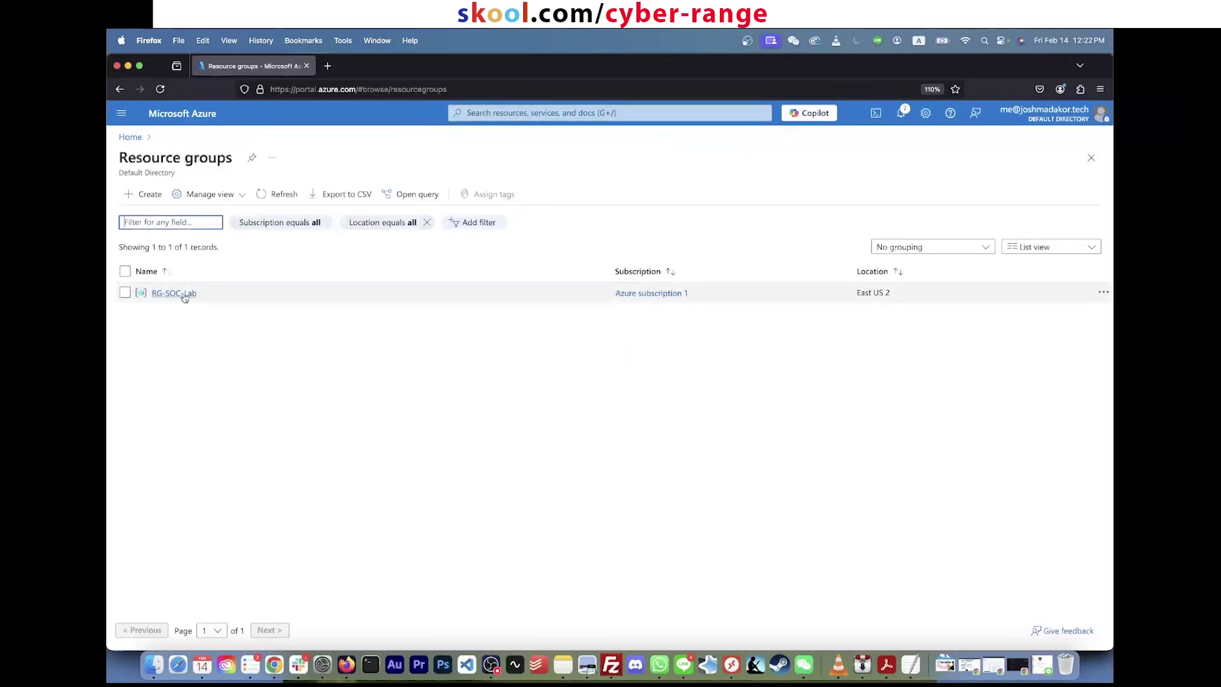
left_click(183, 296)
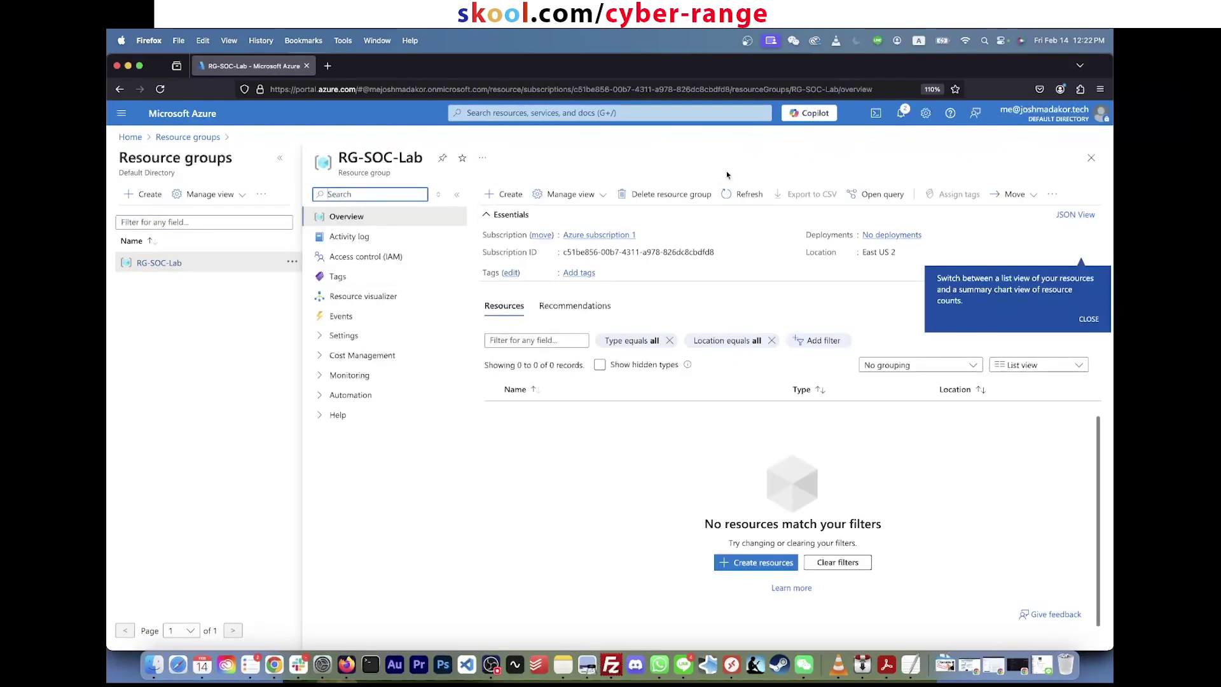
Step: Search 'virtu' and open the Virtual networks list
left_click(725, 113)
type("virtual")
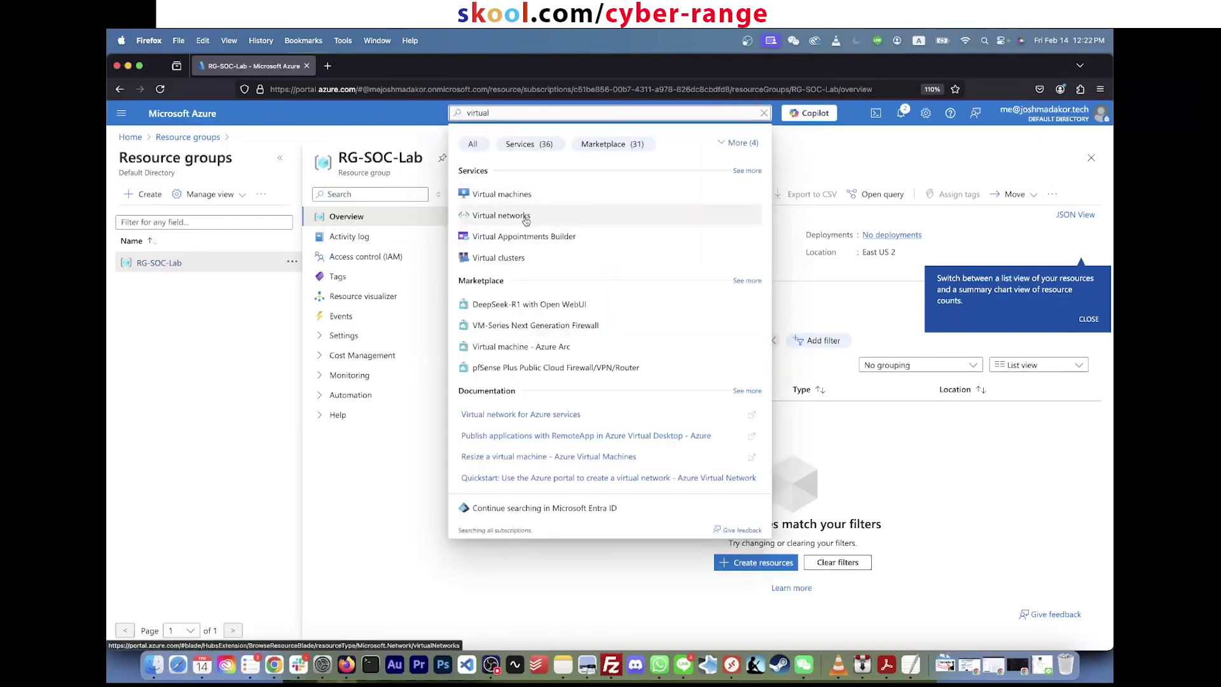
left_click(526, 219)
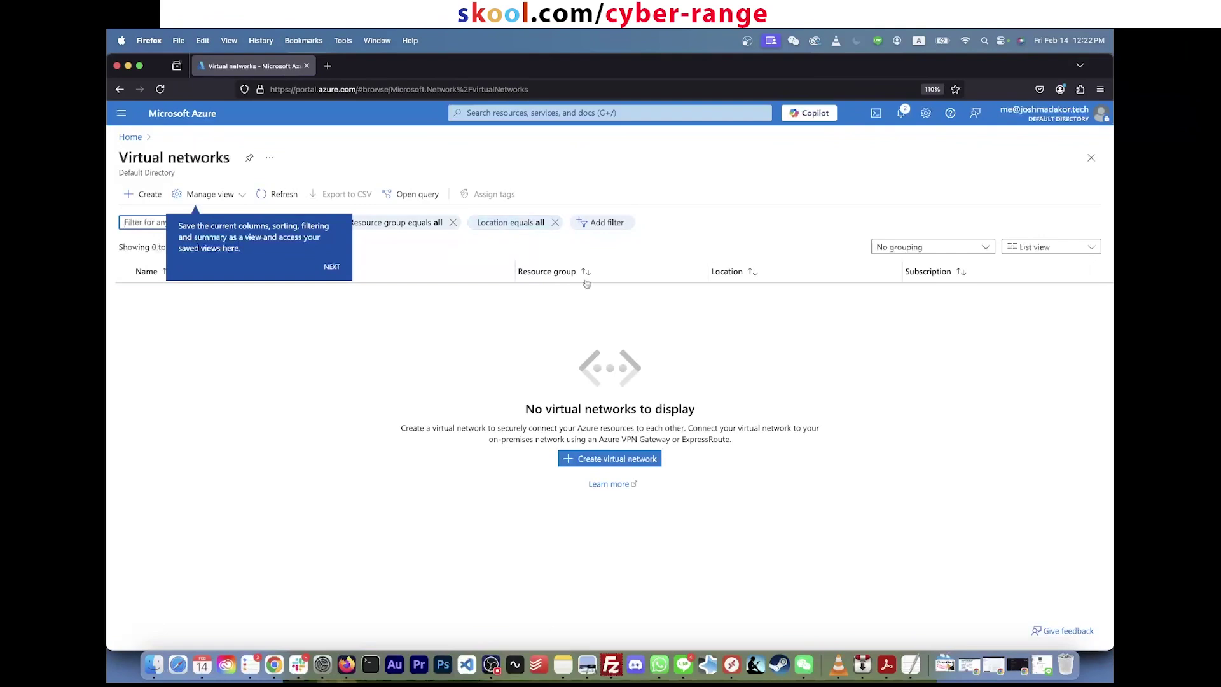
Step: Highlight the empty-list message, close the Manage view menu, and dismiss the tour tip
left_click_drag(714, 508, 626, 425)
left_click(578, 395)
double_click(568, 408)
double_click(536, 407)
triple_click(536, 407)
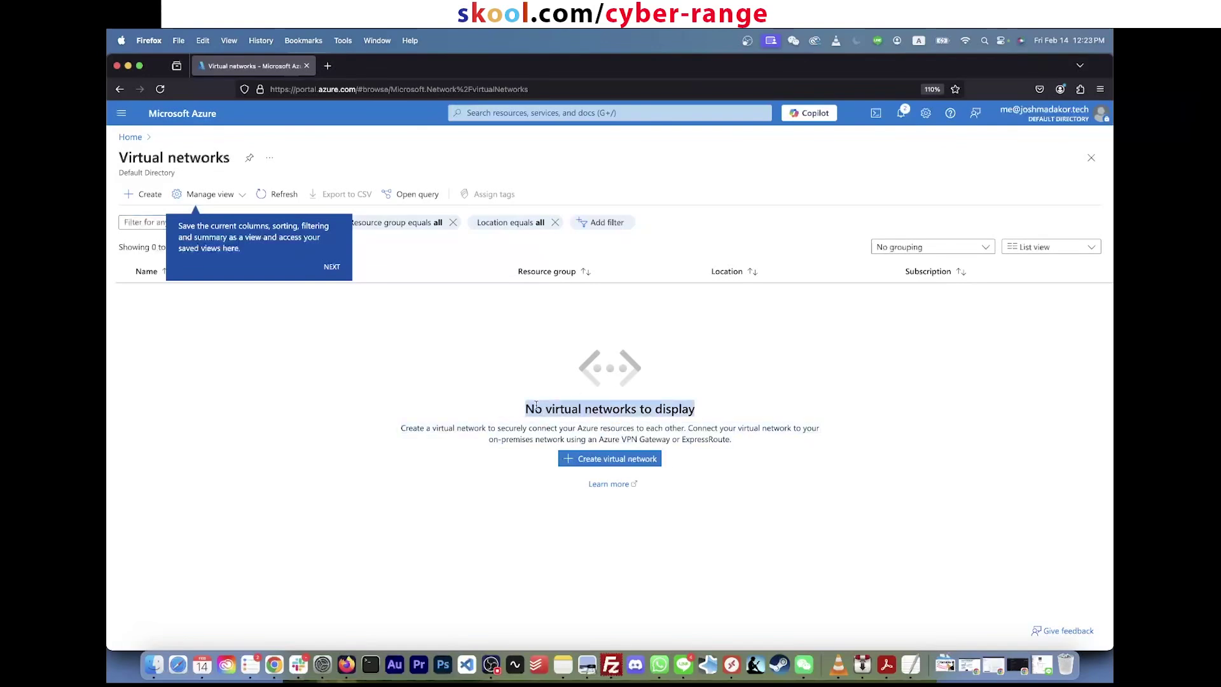
left_click(571, 367)
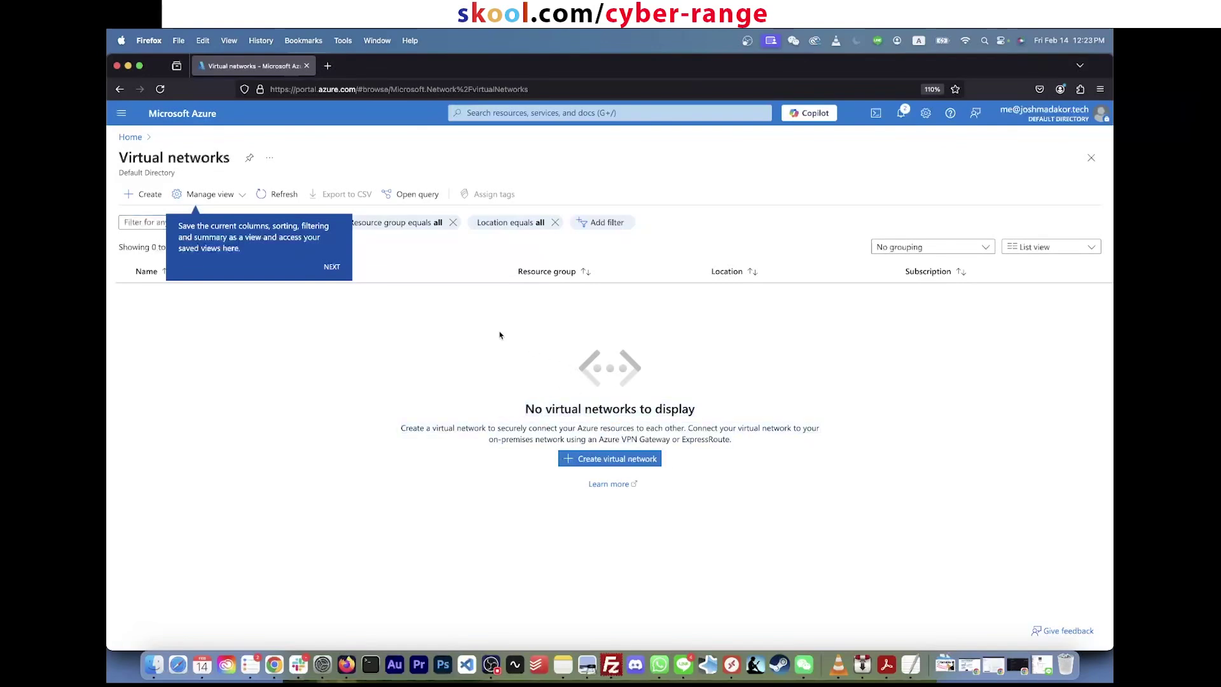
left_click(239, 194)
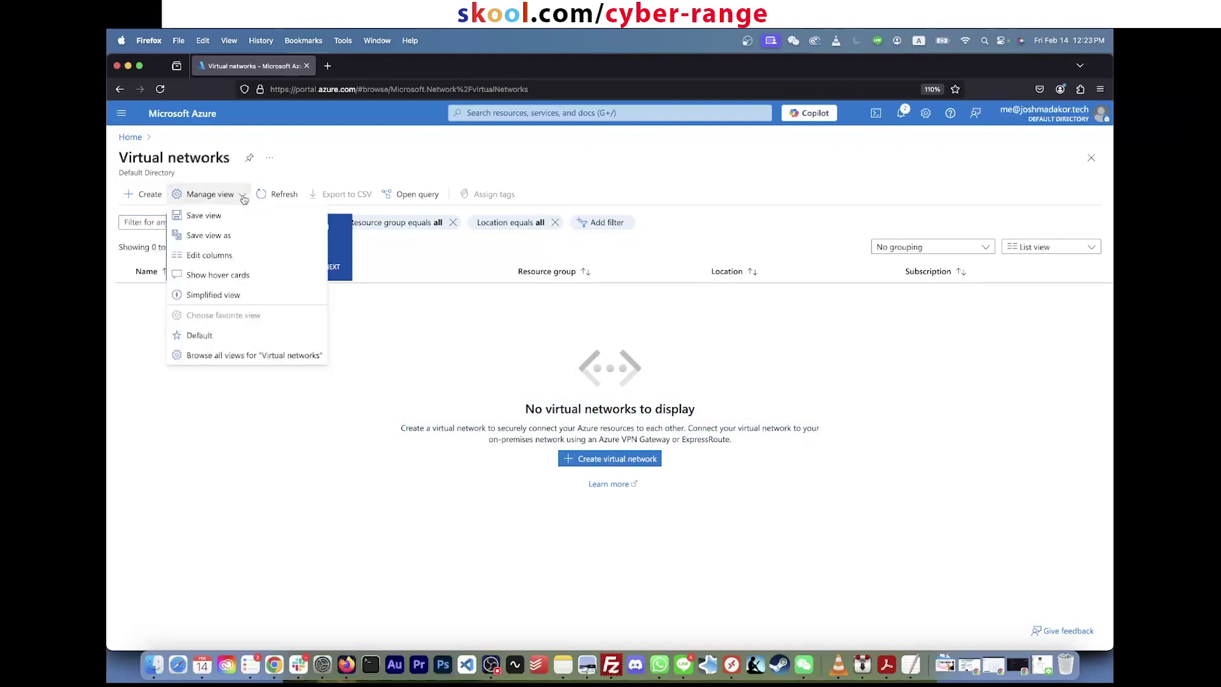
left_click(364, 354)
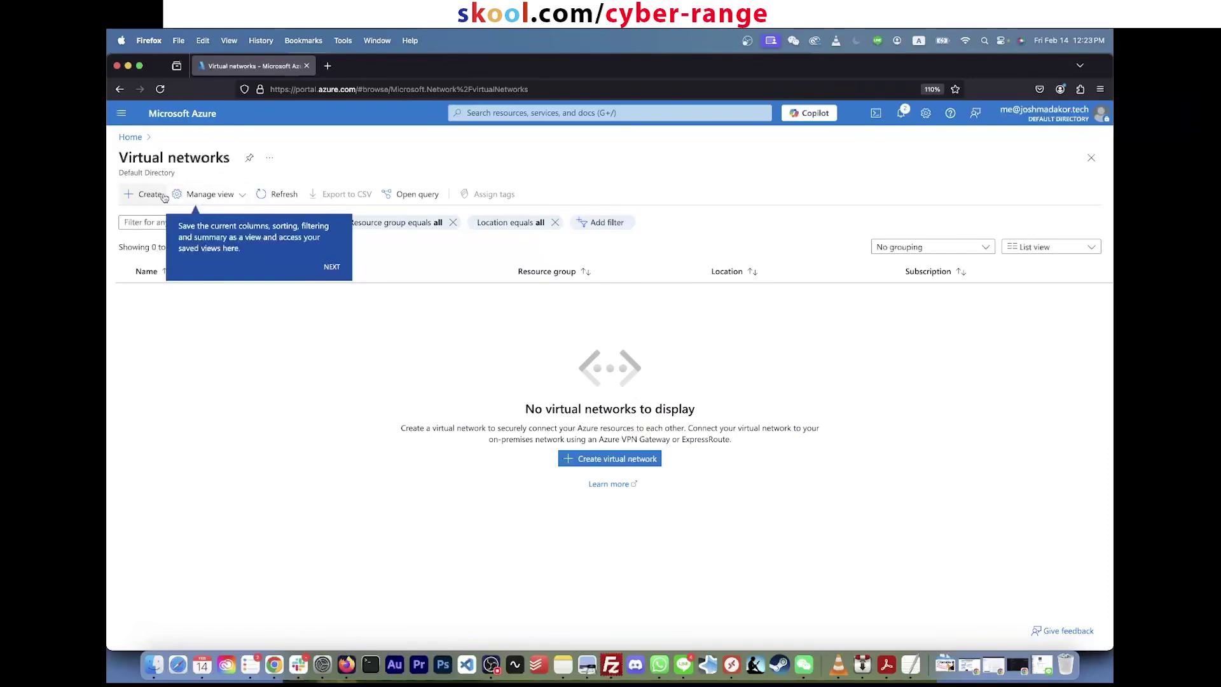
left_click(582, 459)
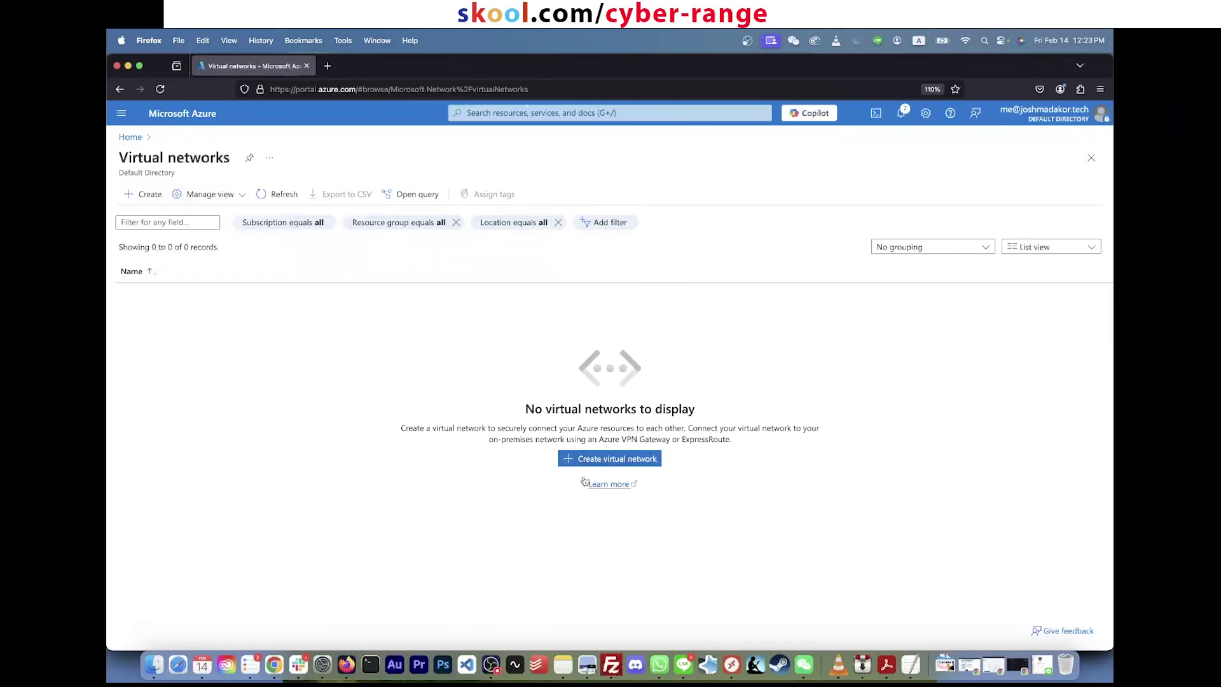
Step: Start a new virtual network in the RG-SOC-Lab resource group
left_click(586, 460)
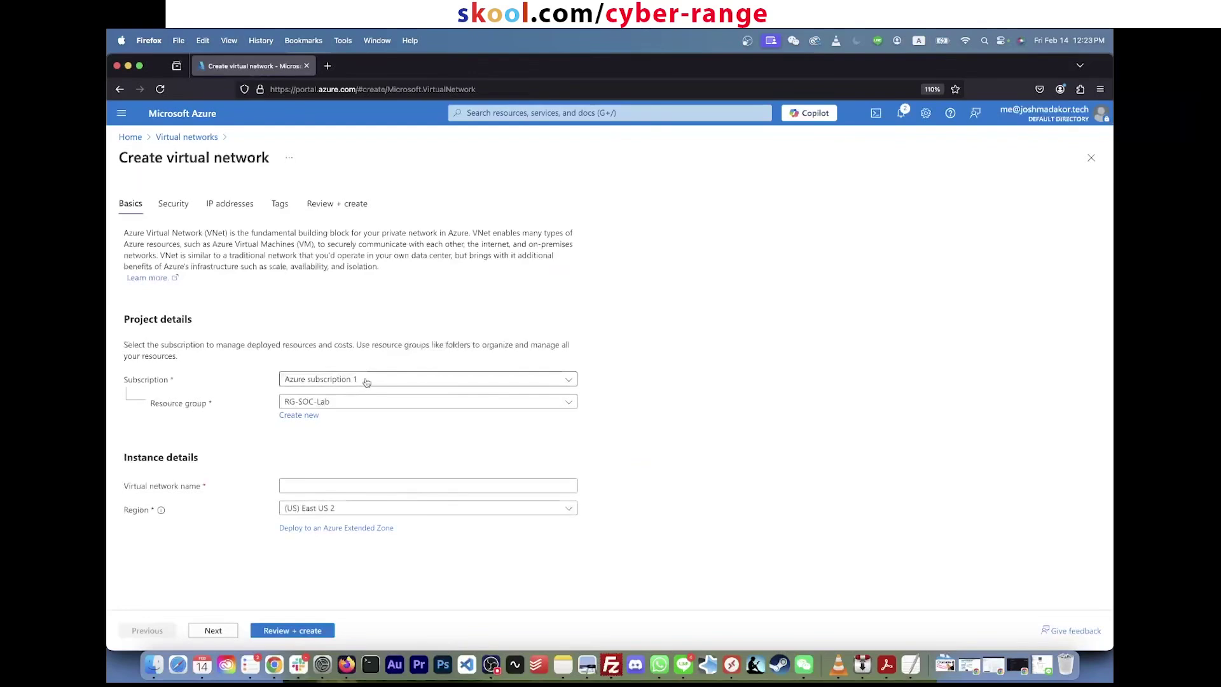
left_click(397, 405)
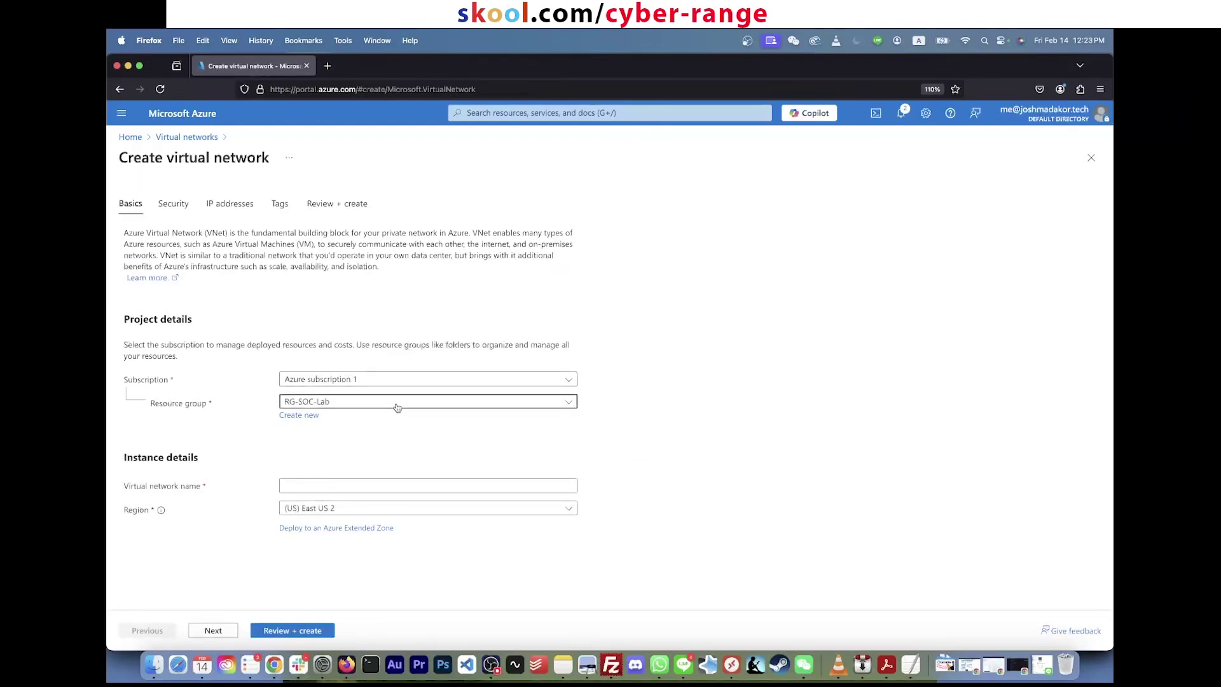
left_click(370, 402)
left_click(369, 402)
left_click(345, 446)
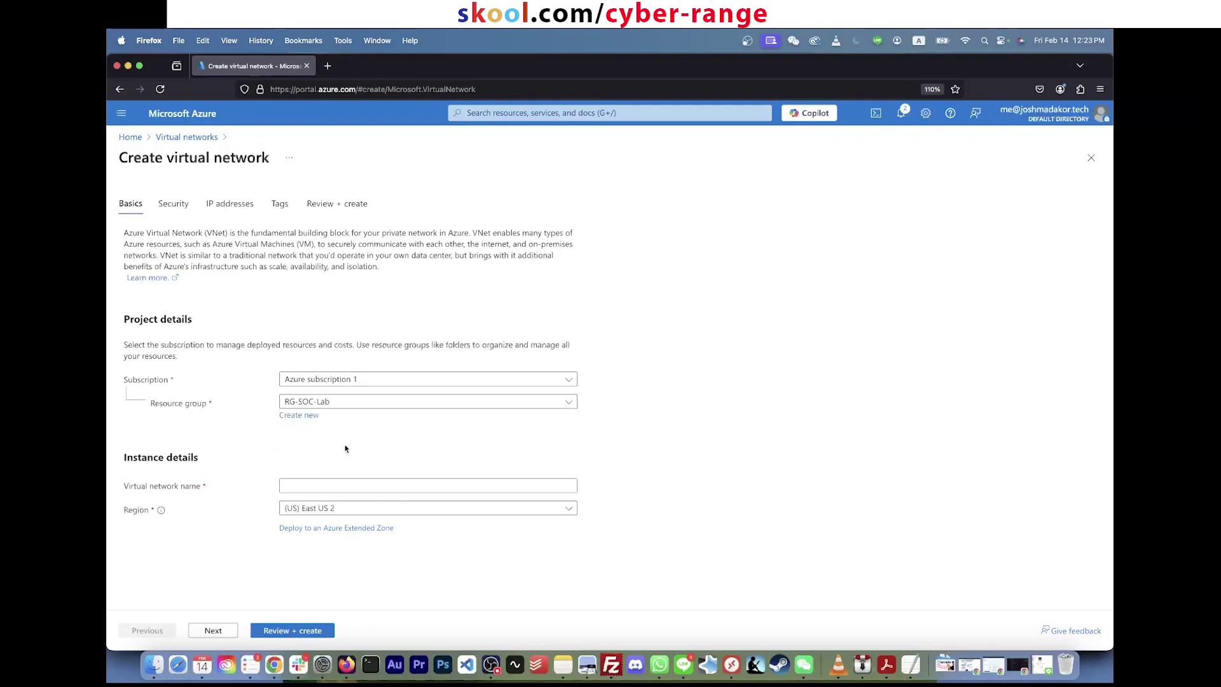
Step: Name the network Vnet-soc-lab, keep East US 2, and continue to Security
left_click(329, 487)
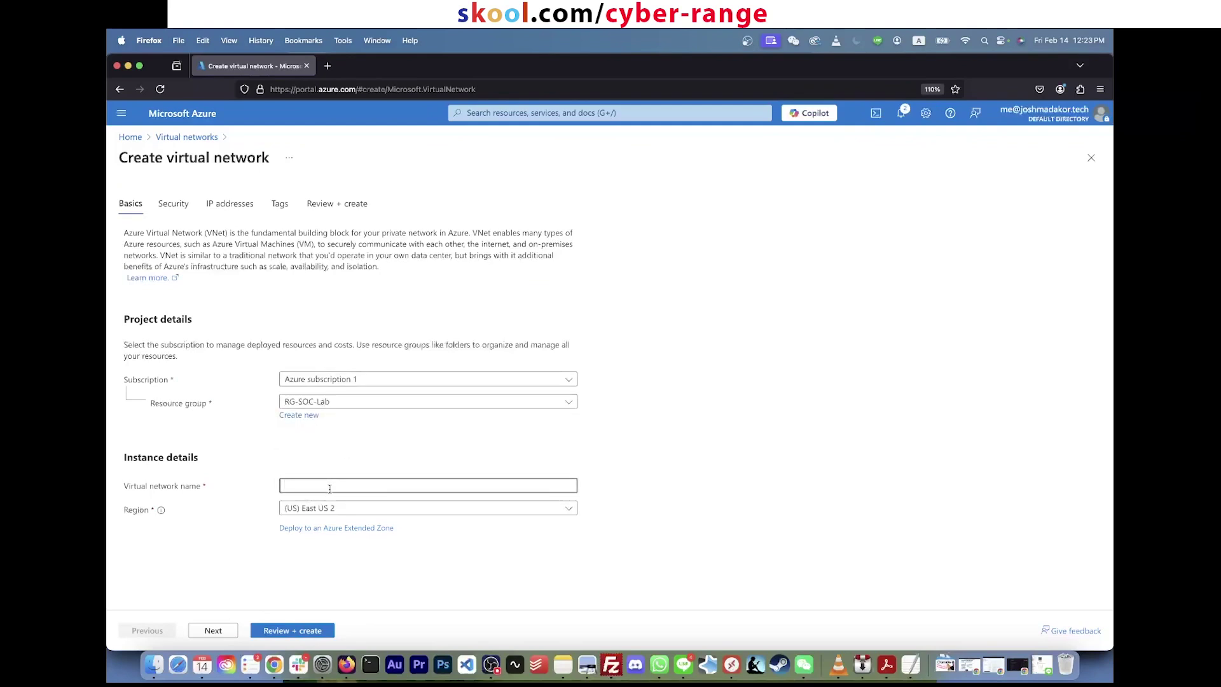
type("Vnet0")
key("BackSpace")
type("-soc-lab")
left_click(341, 509)
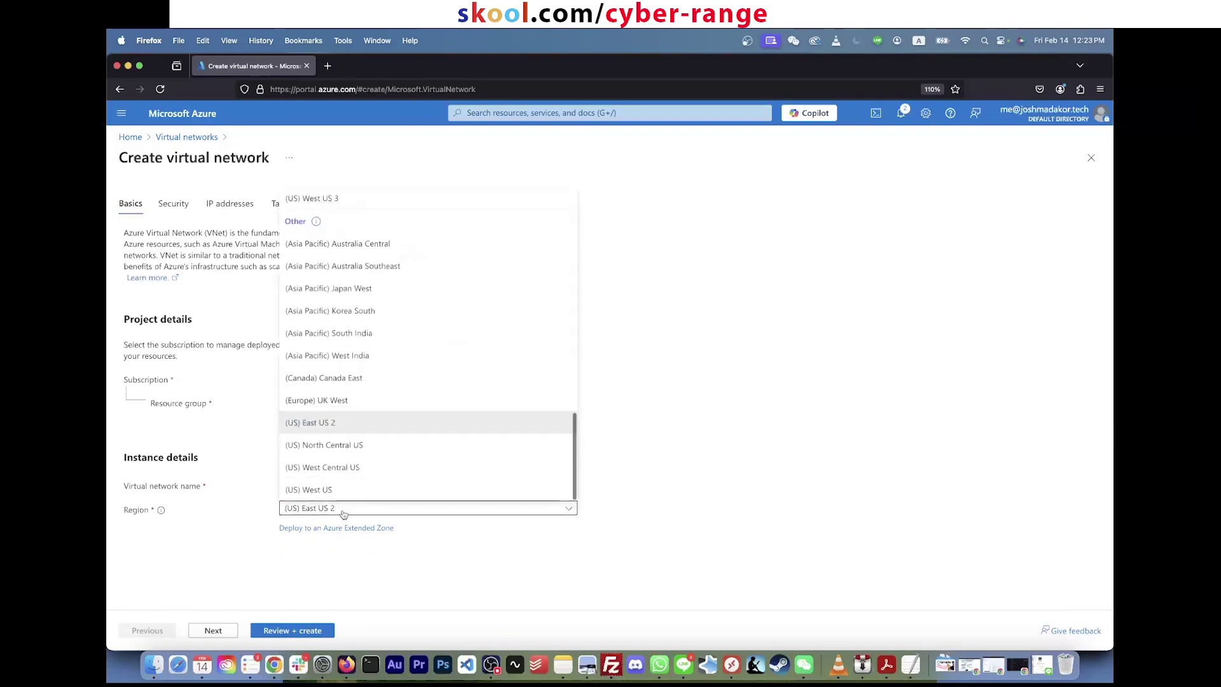
left_click(343, 514)
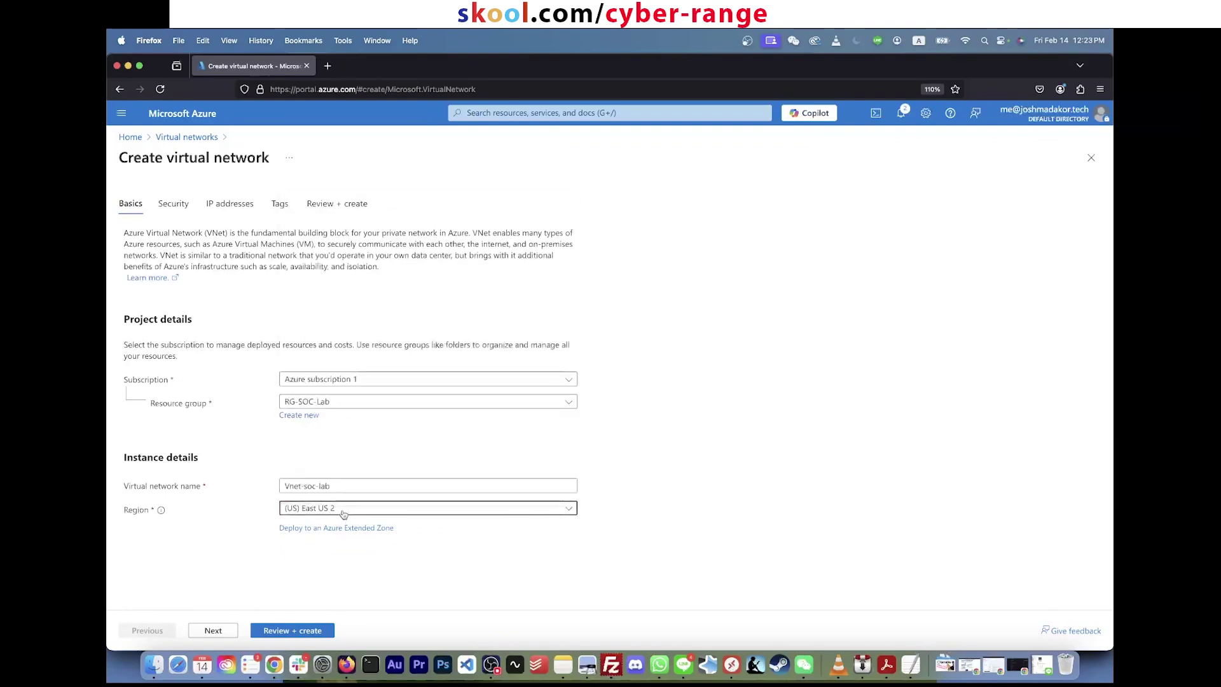
left_click(224, 638)
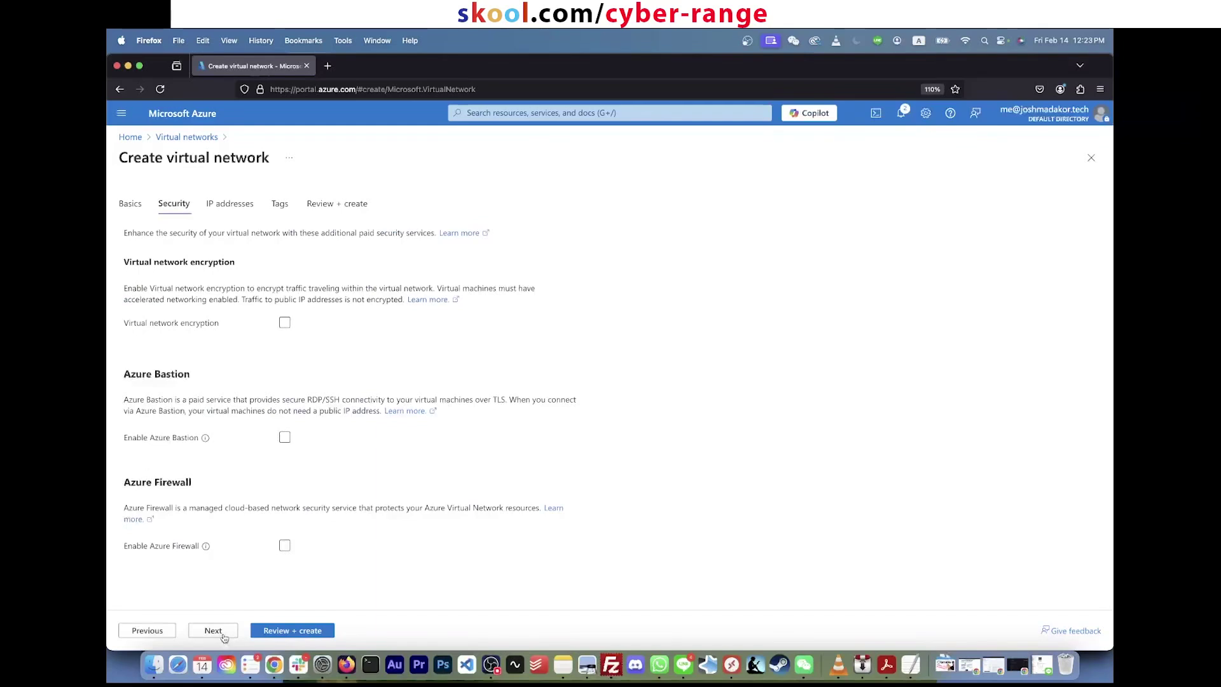
Step: Accept the 10.0.0.0/16 address space and 10.0.0.0/24 subnet, pass validation, and create Vnet-soc-lab
left_click(224, 636)
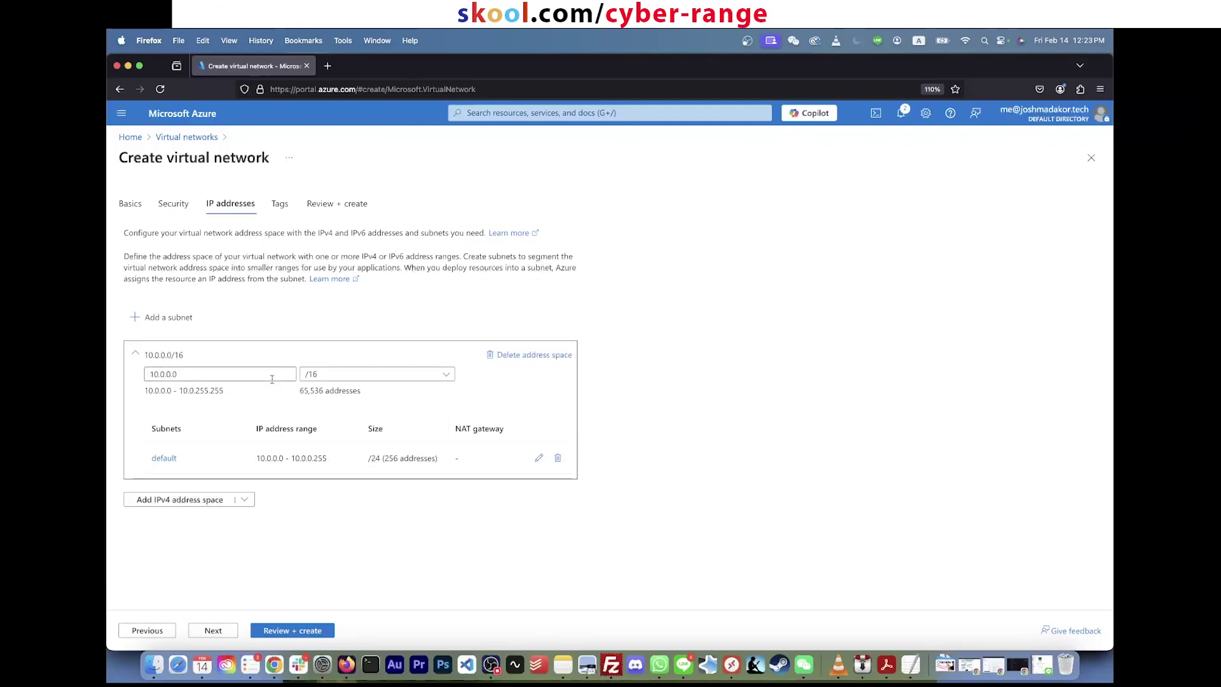
left_click(226, 376)
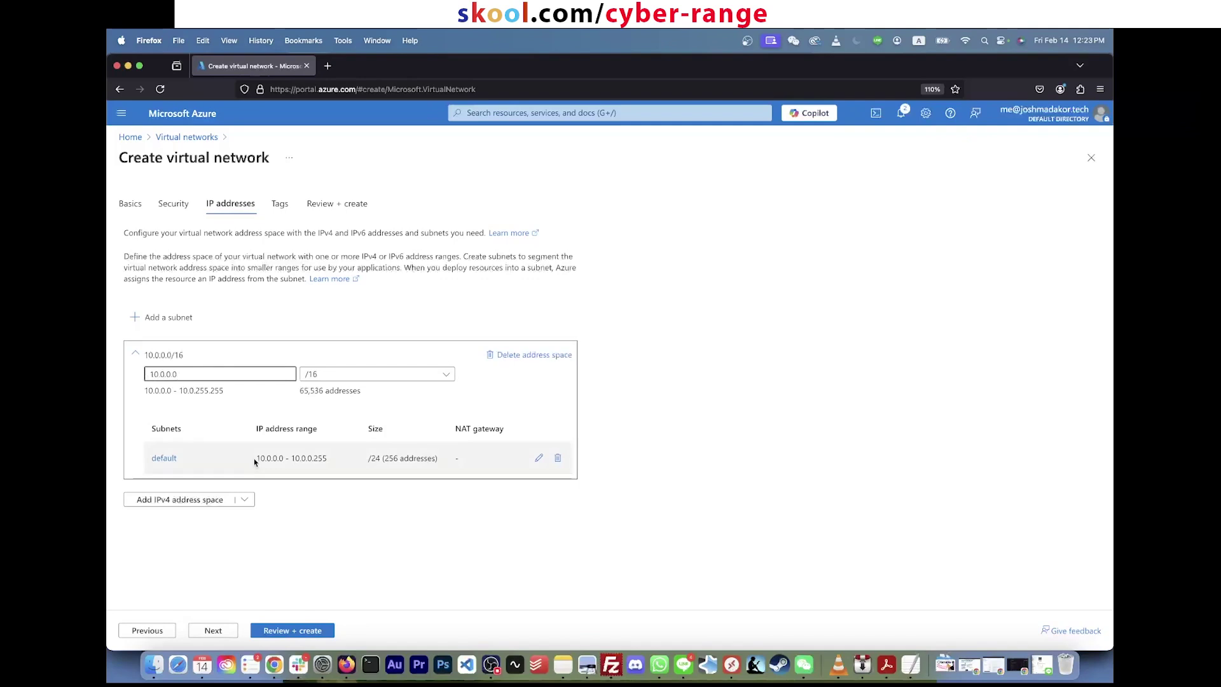
mouse_move(254, 462)
left_mouse_down()
mouse_move(335, 463)
mouse_move(255, 462)
left_mouse_up()
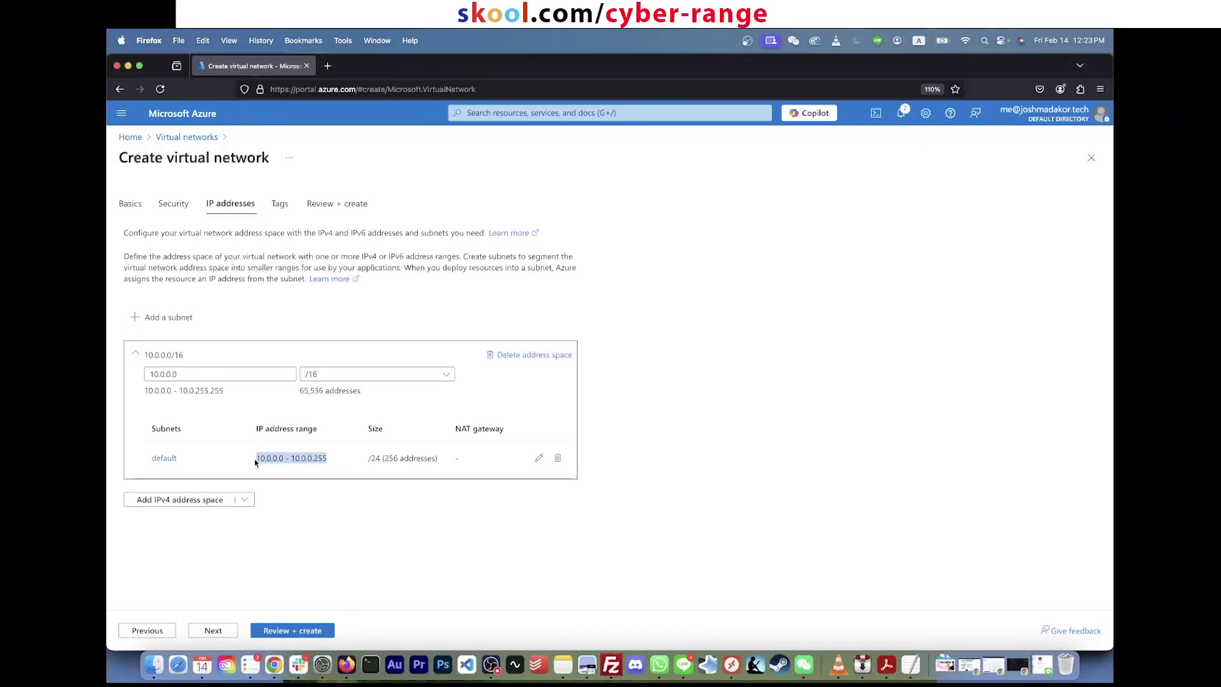
left_click(226, 631)
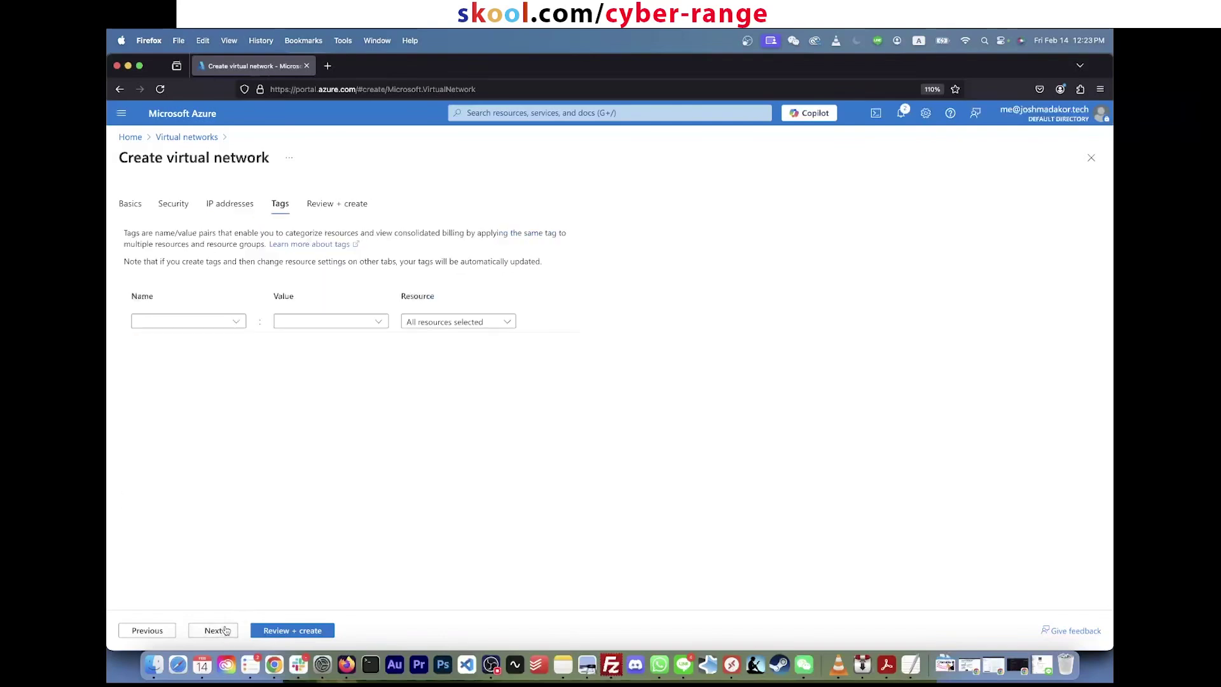
left_click(275, 635)
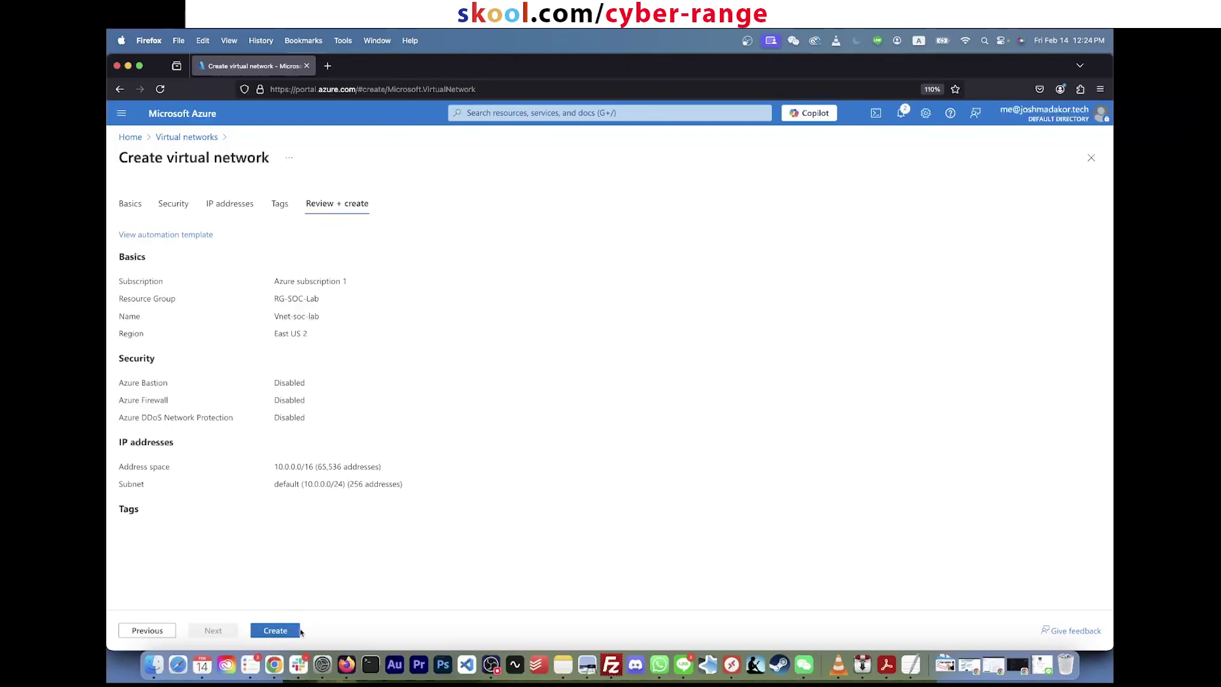
left_click(298, 631)
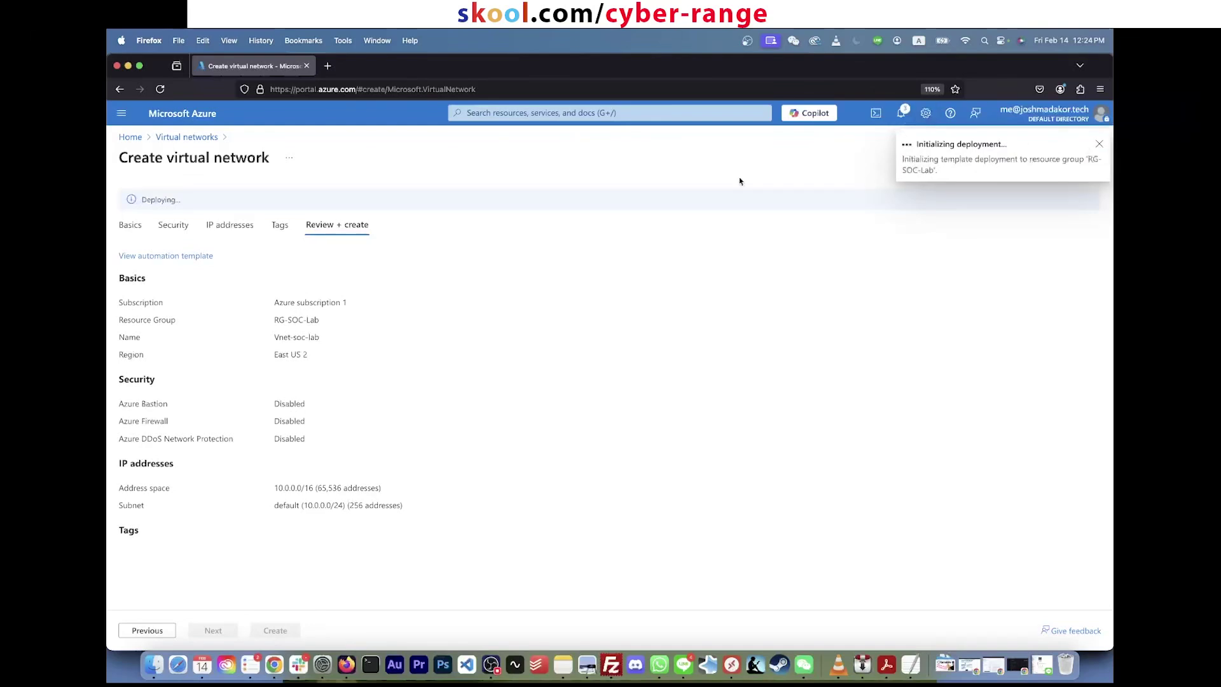
Step: Highlight the deployment summary details while Vnet-soc-lab deploys into RG-SOC-Lab
triple_click(150, 168)
left_click_drag(433, 587, 278, 387)
left_click(751, 354)
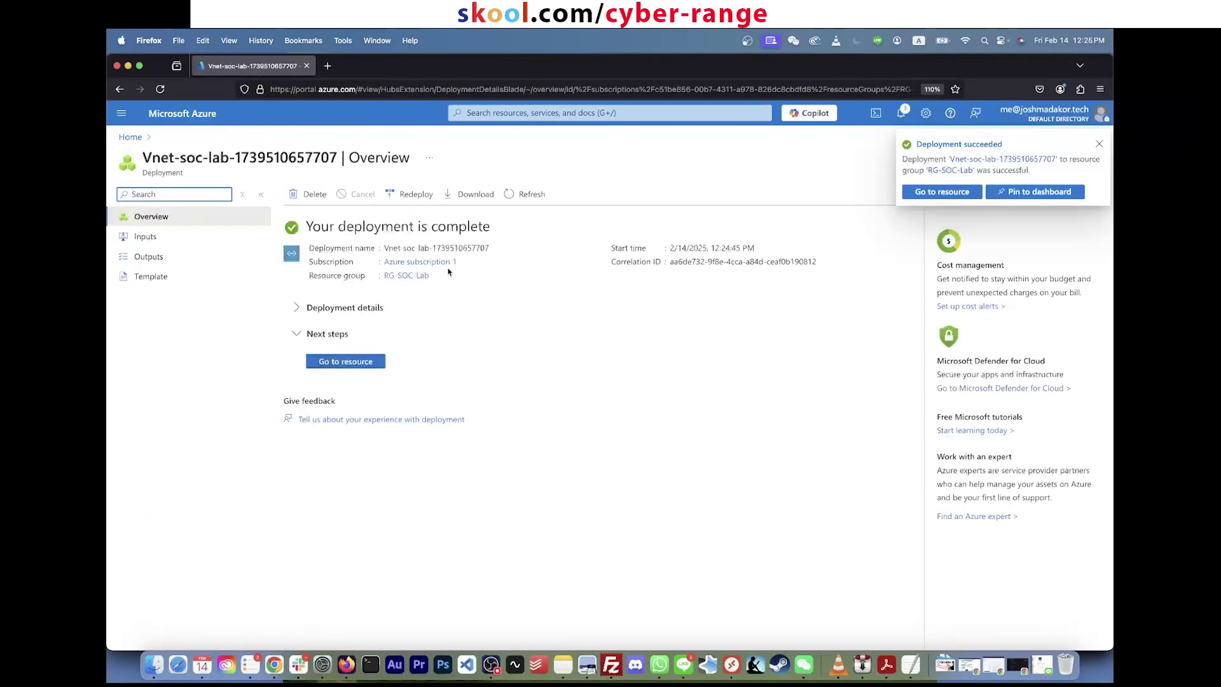
Step: Open RG-SOC-Lab from Resource groups to confirm it lists Vnet-soc-lab
left_click(517, 113)
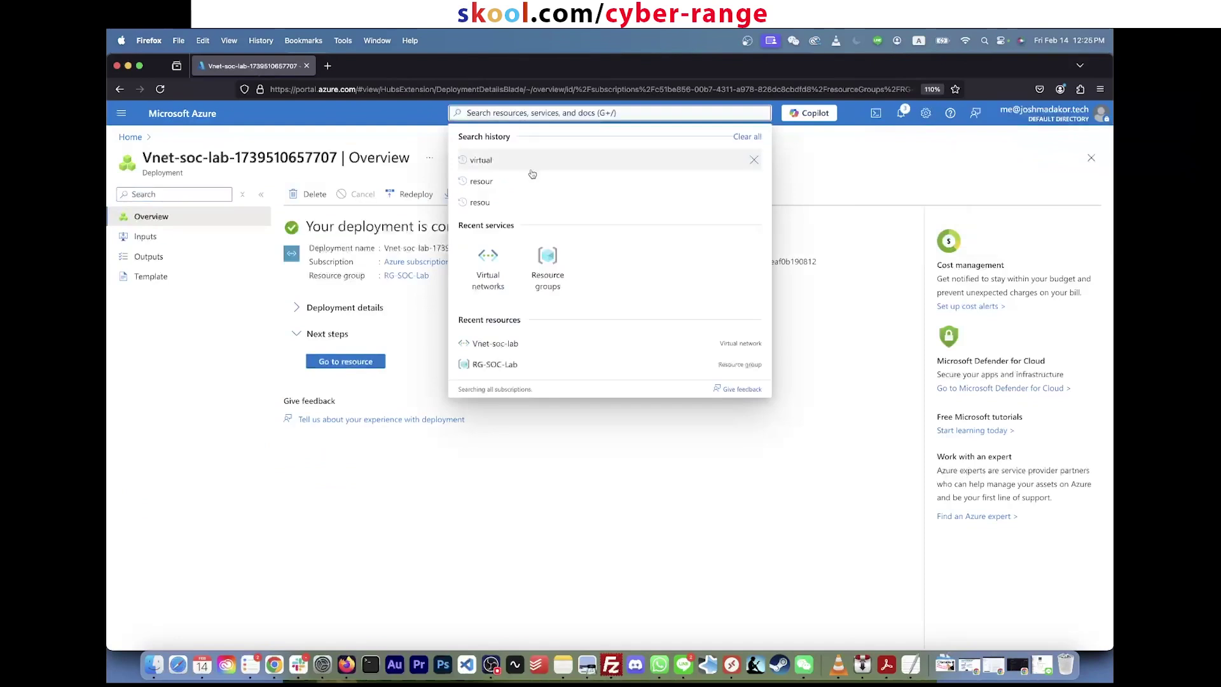
left_click(547, 261)
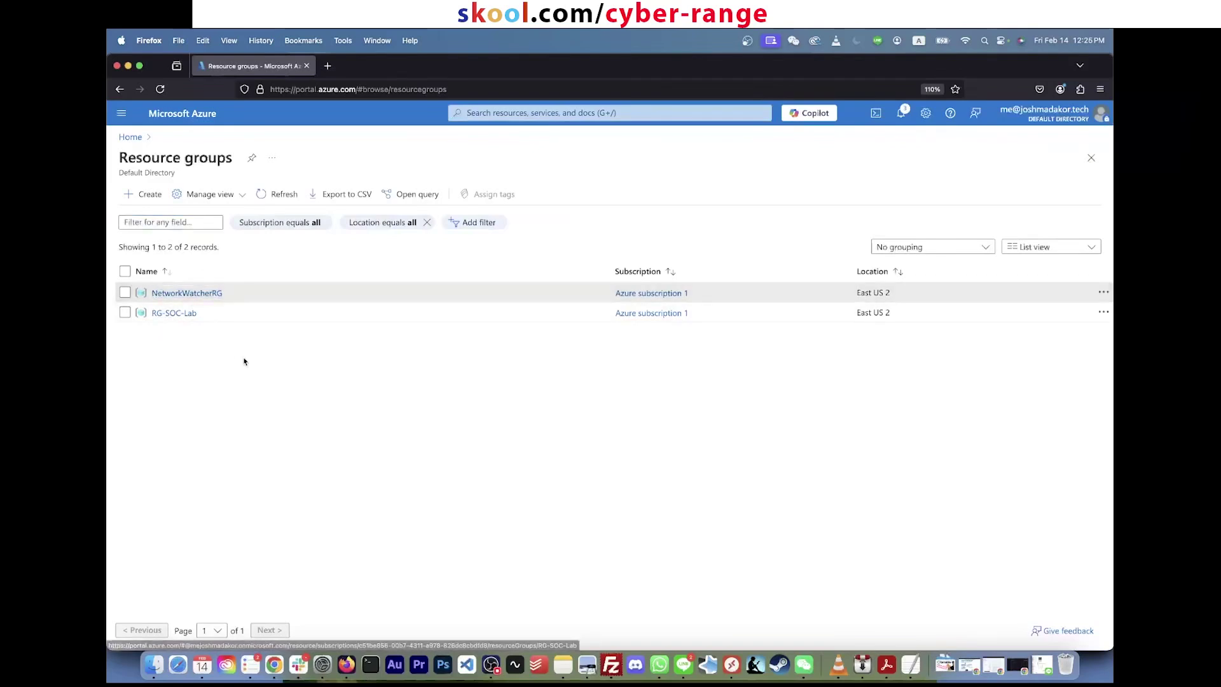
left_click(184, 314)
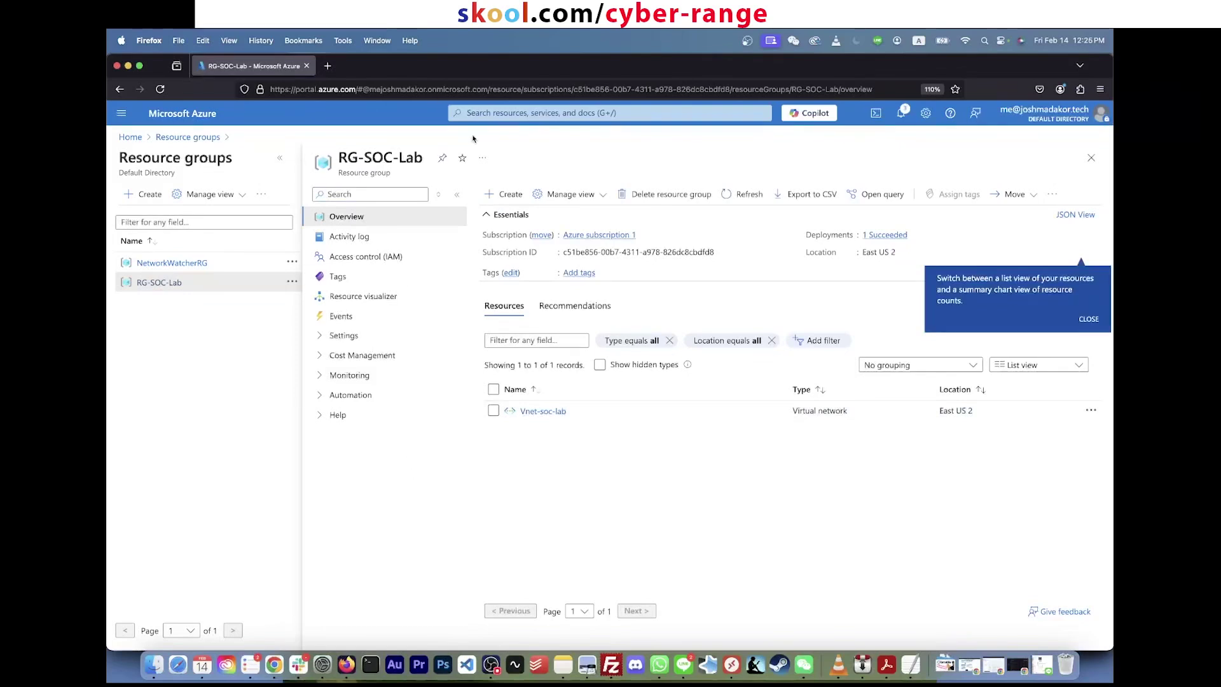
left_click(504, 112)
Step: Search 'virtu', open Virtual machines, and choose Create > Azure virtual machine
type("virtu")
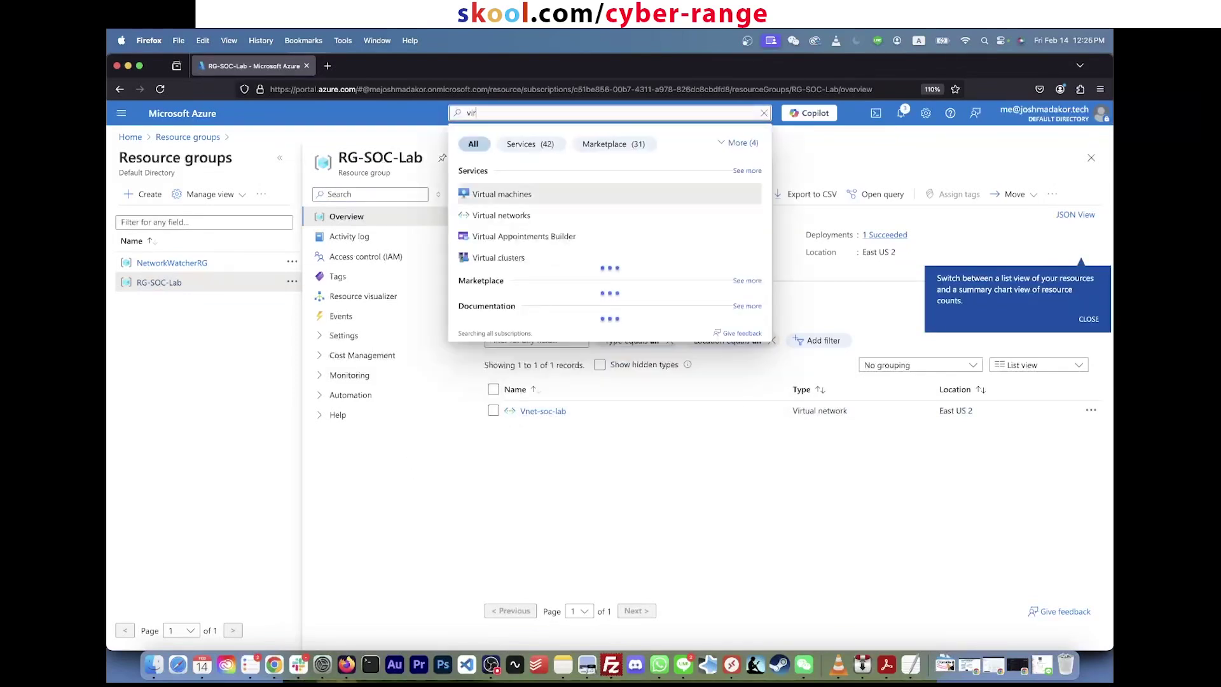
left_click(524, 194)
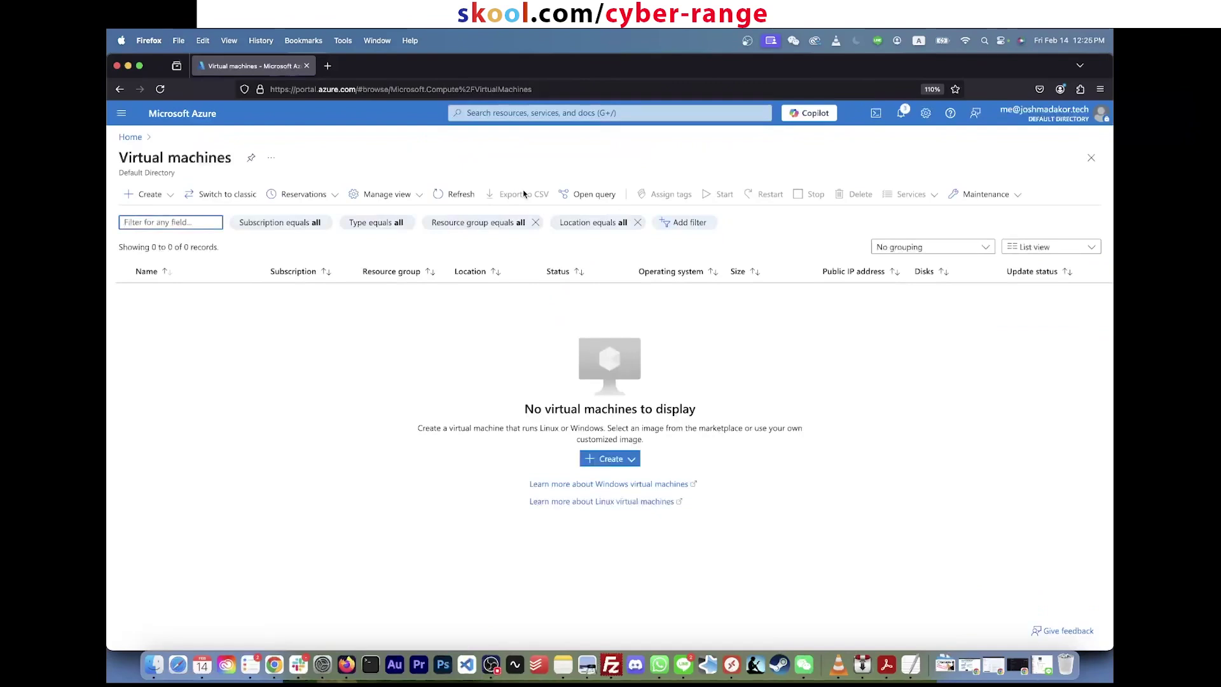
left_click(618, 462)
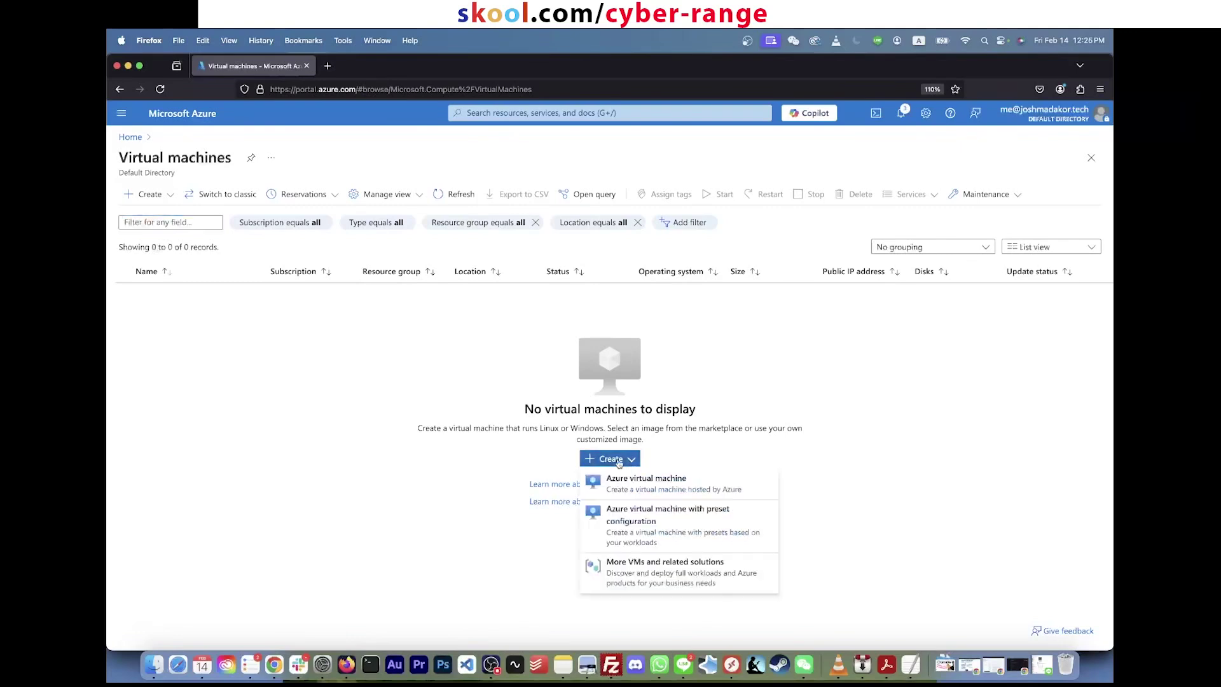
left_click(631, 487)
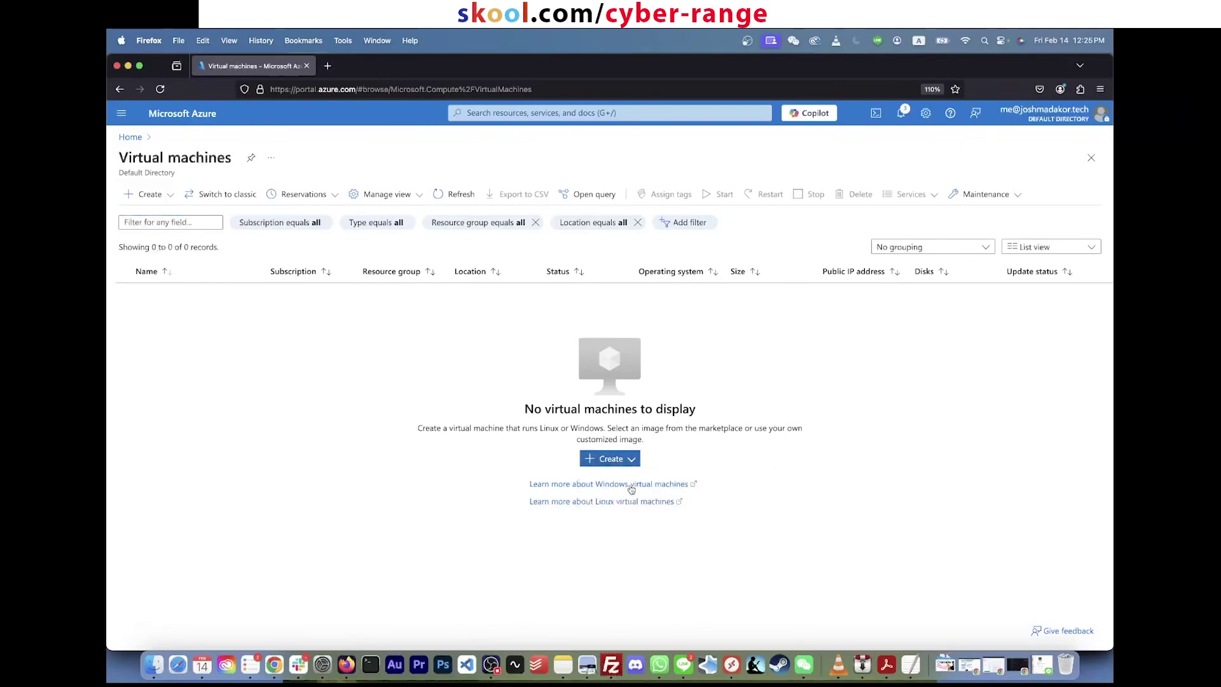
left_click(349, 417)
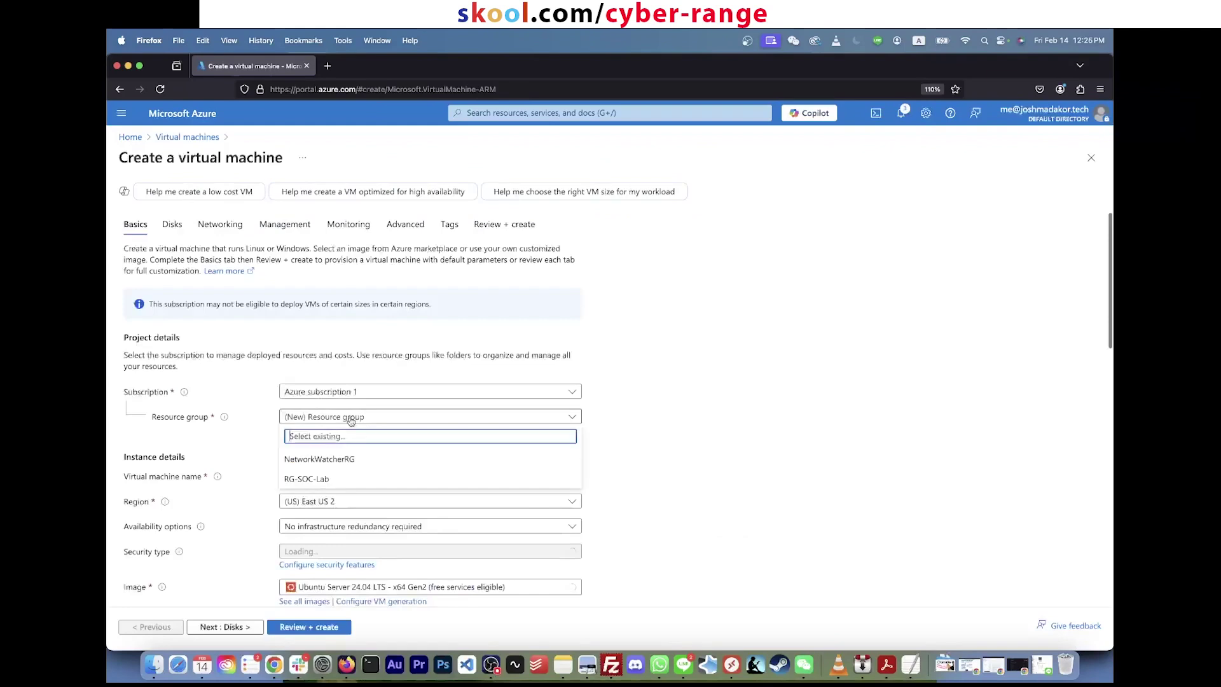
Step: Place the VM in RG-SOC-Lab and name it CORP-NET-EAST-1
left_click(349, 480)
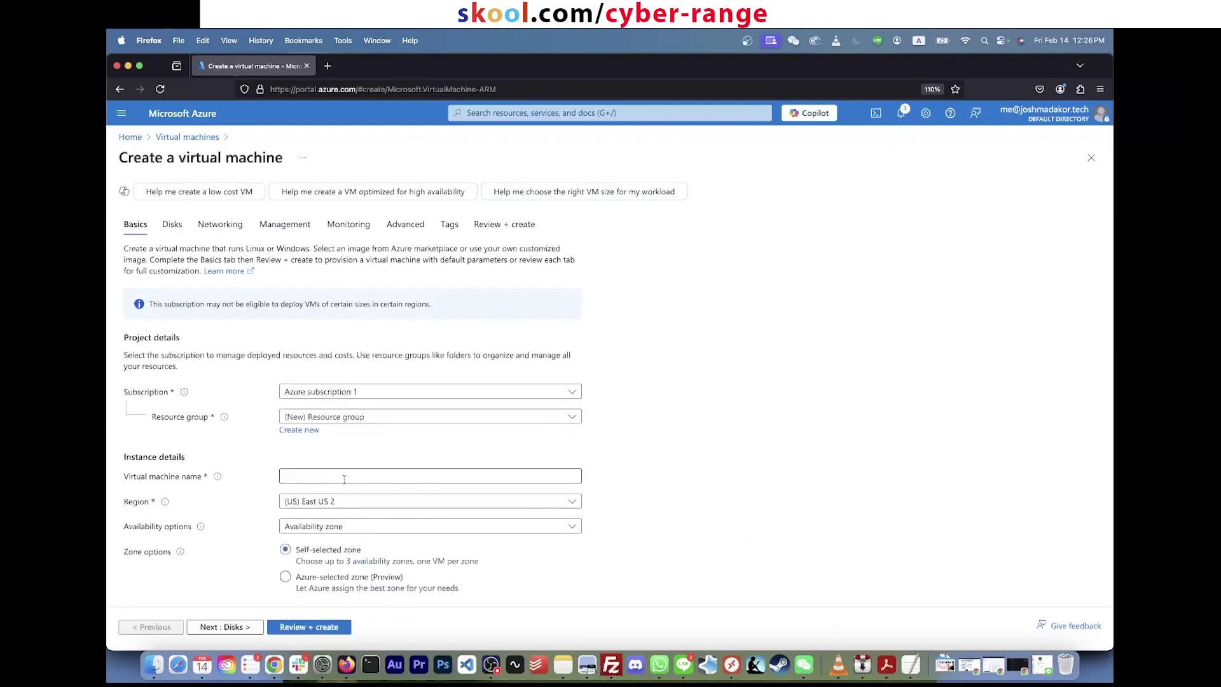
left_click(335, 475)
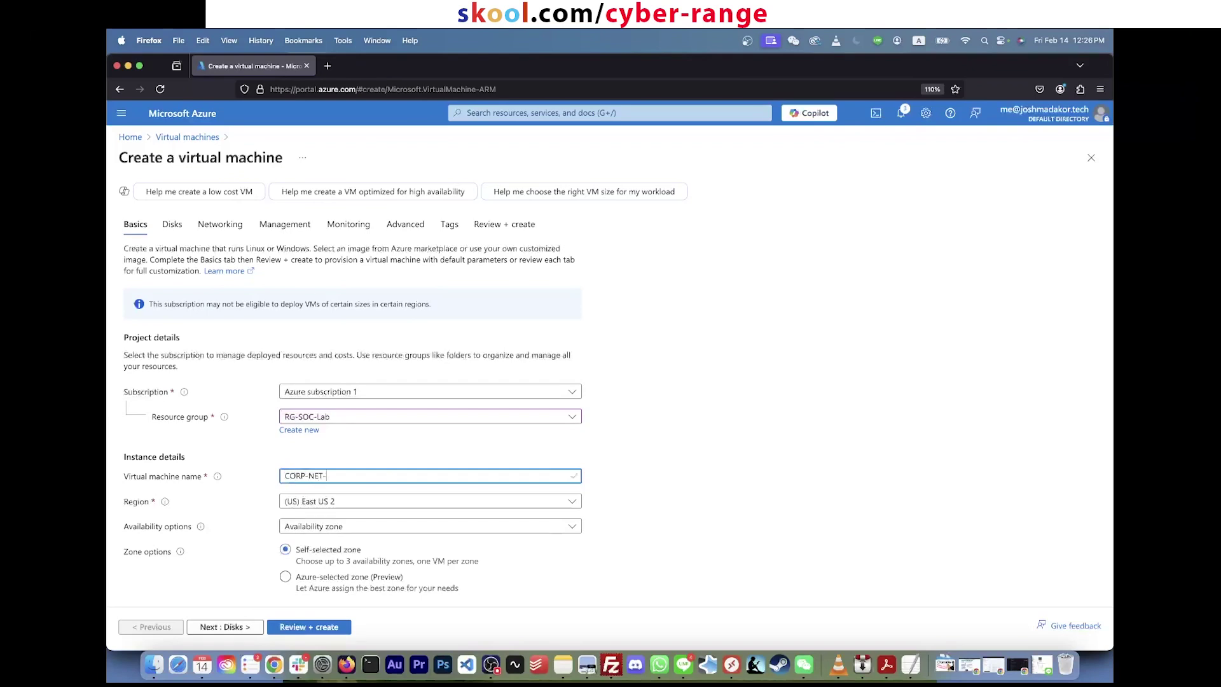
type("EAST-1")
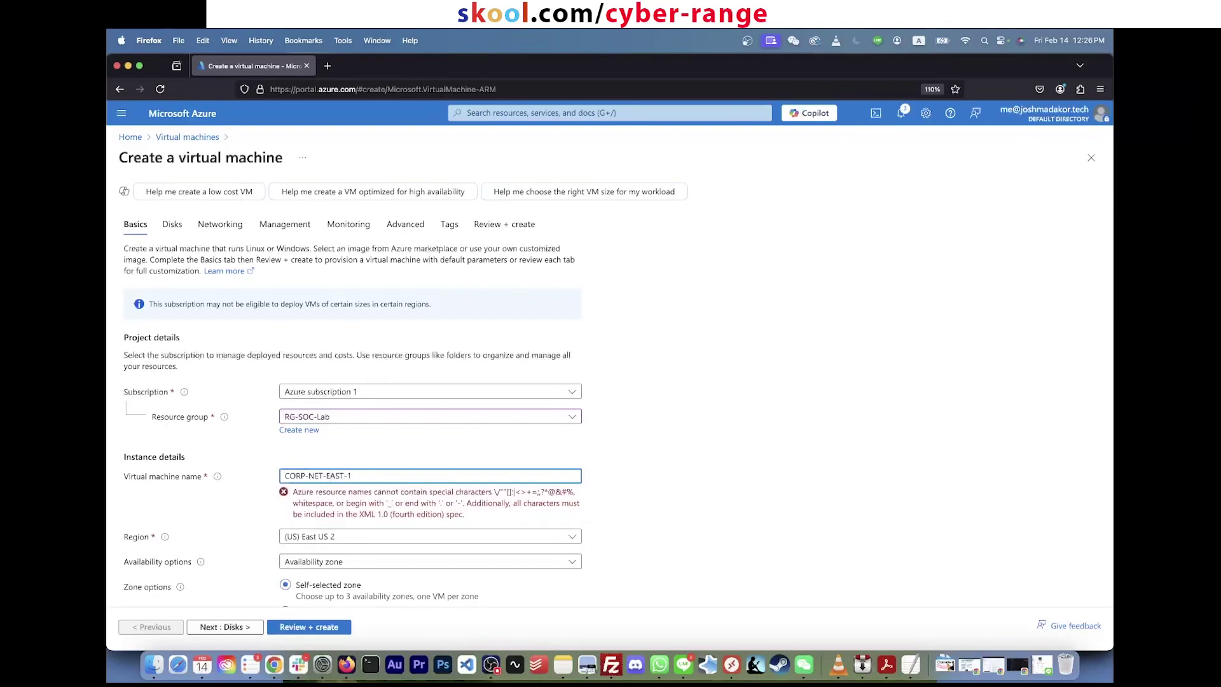
left_click(627, 499)
Step: Select the Windows 10 Pro, version 22H2 - x64 Gen2 image
scroll(626, 500, "down", 1)
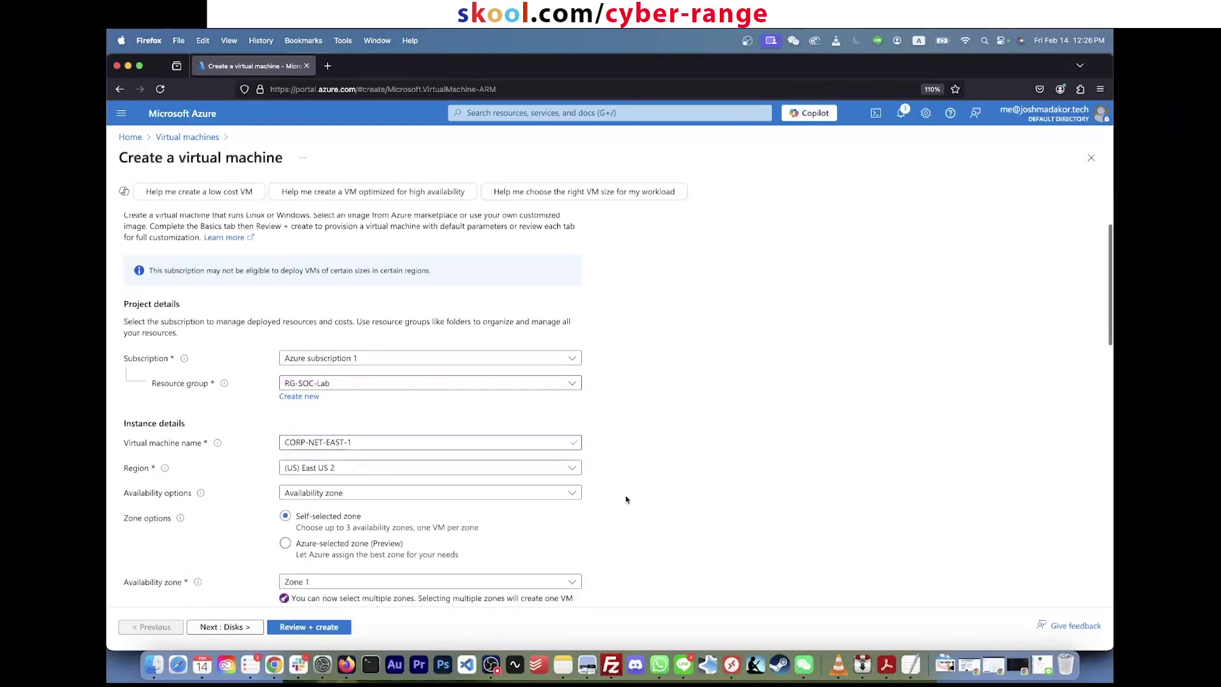
scroll(627, 499, "down", 3)
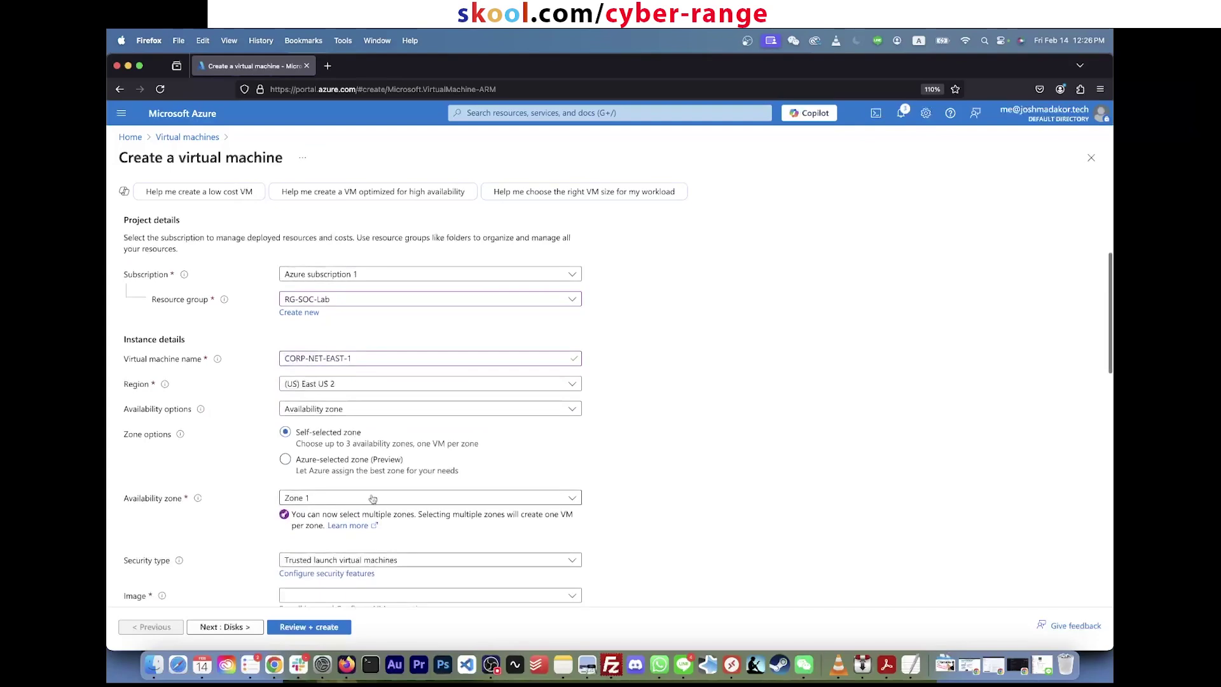
scroll(373, 498, "down", 1)
scroll(365, 483, "down", 3)
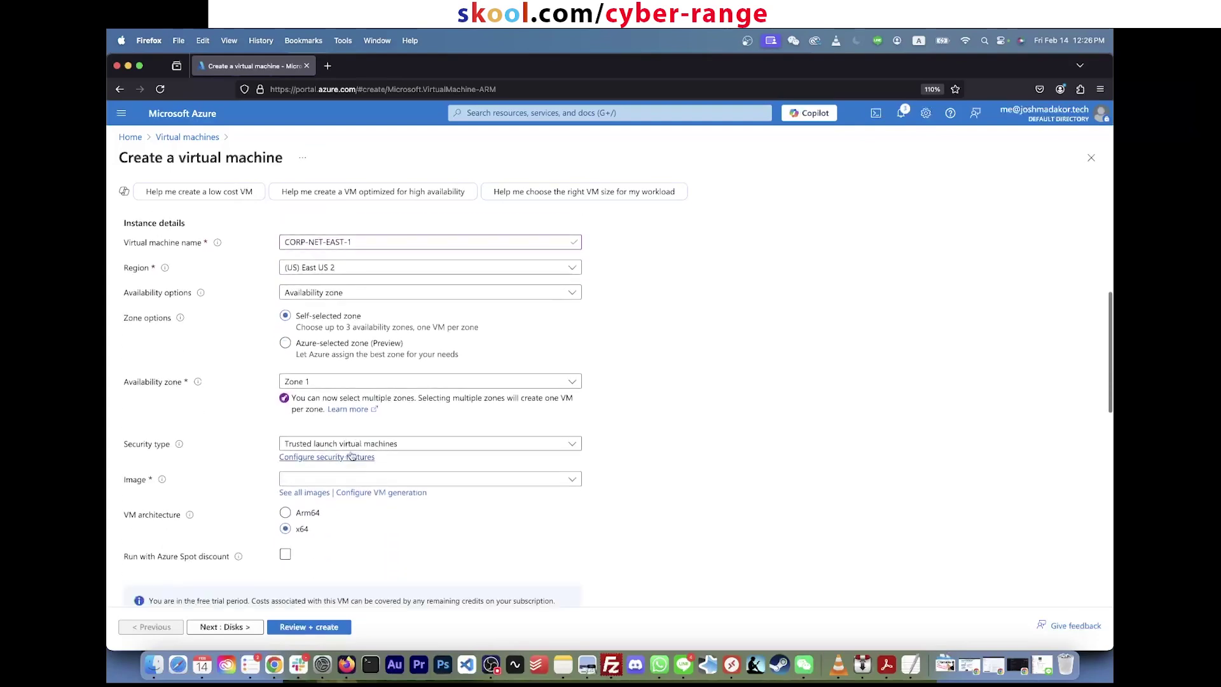
scroll(354, 487, "down", 1)
left_click(356, 472)
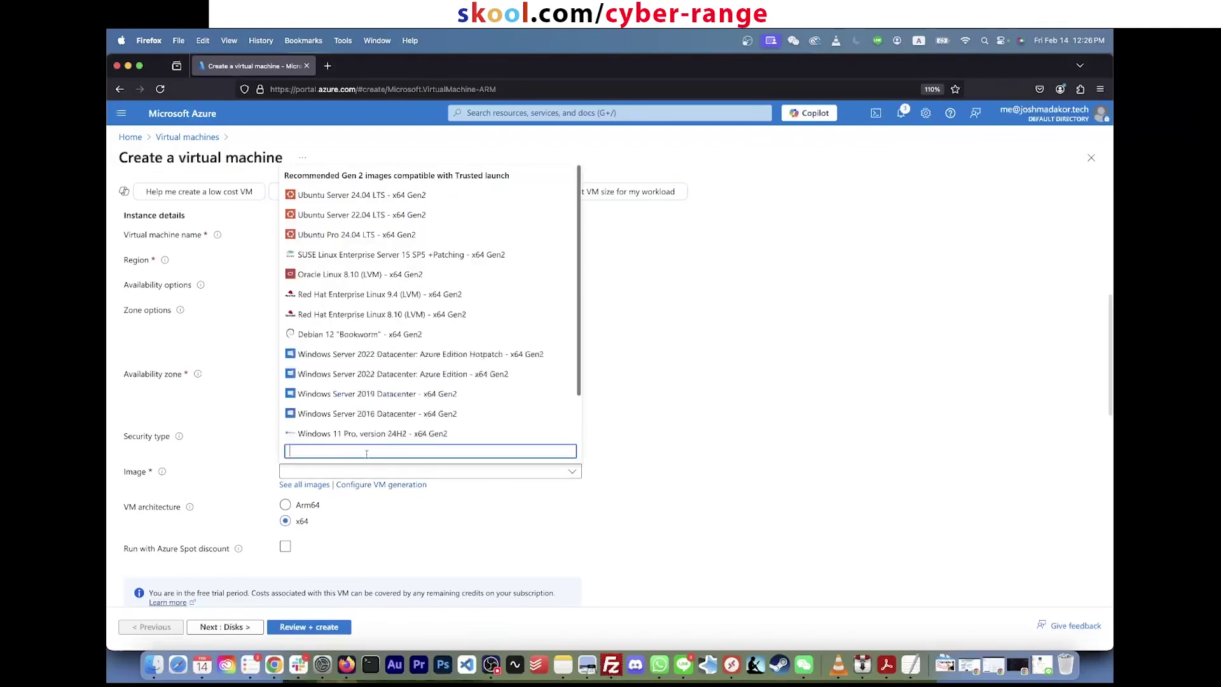
scroll(391, 417, "down", 2)
left_click(397, 407)
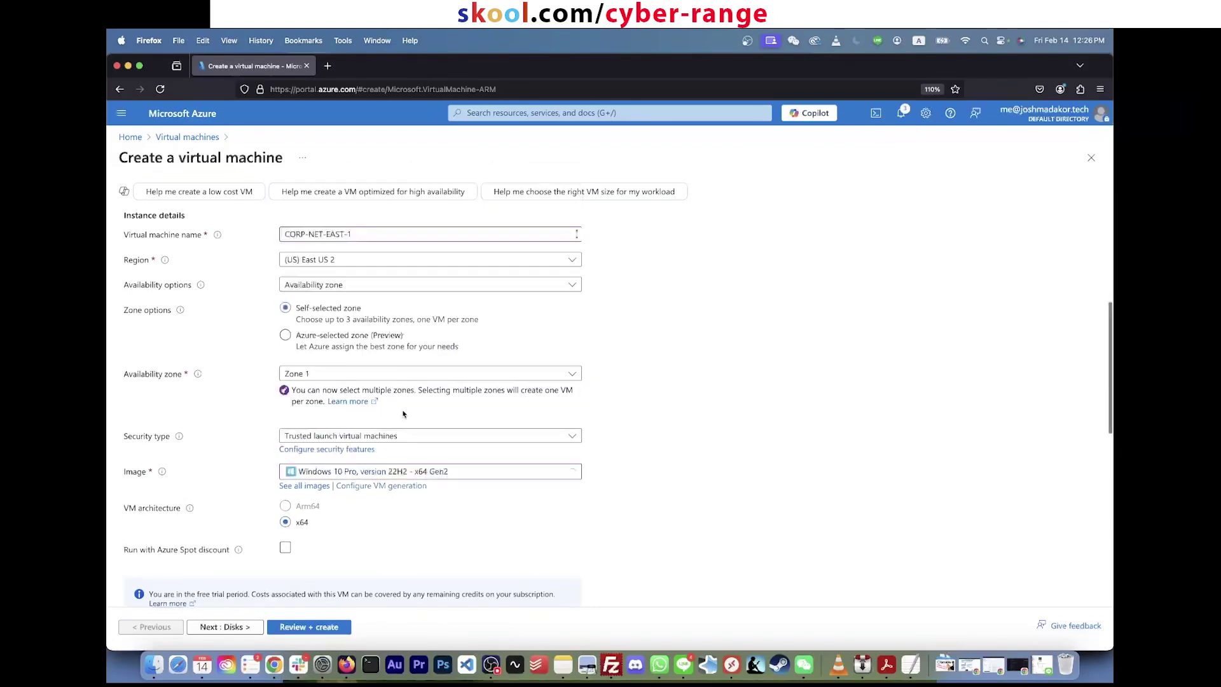
scroll(682, 452, "down", 5)
scroll(598, 467, "down", 2)
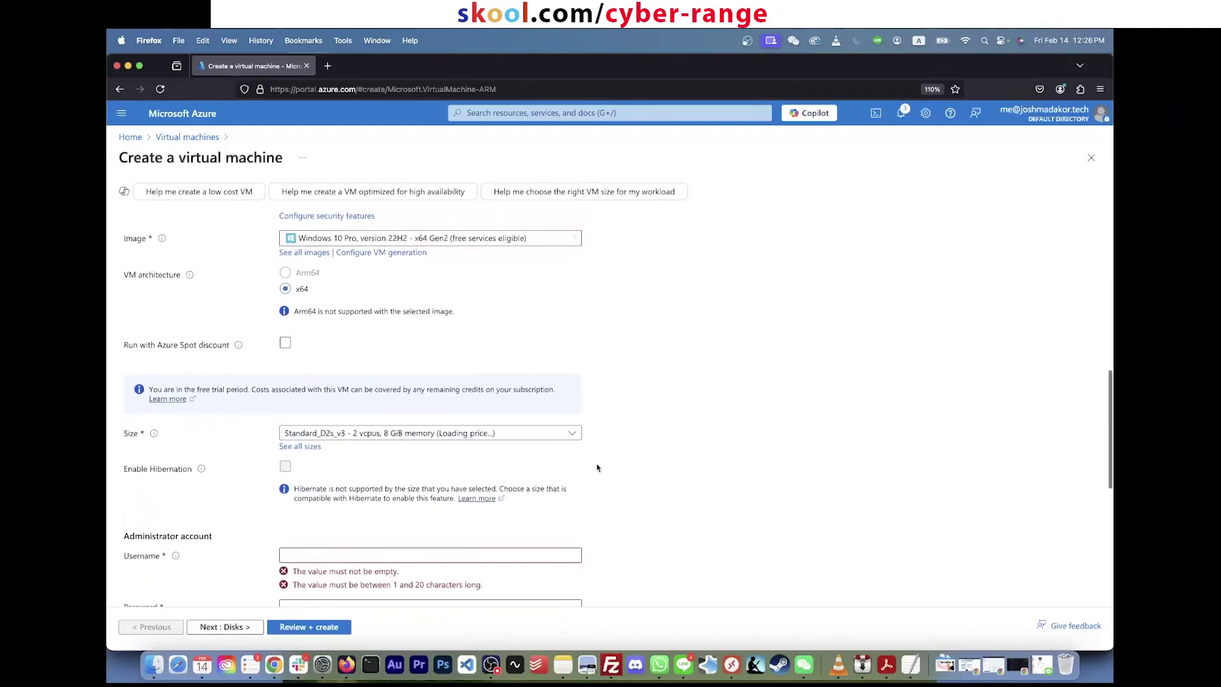
scroll(598, 439, "down", 2)
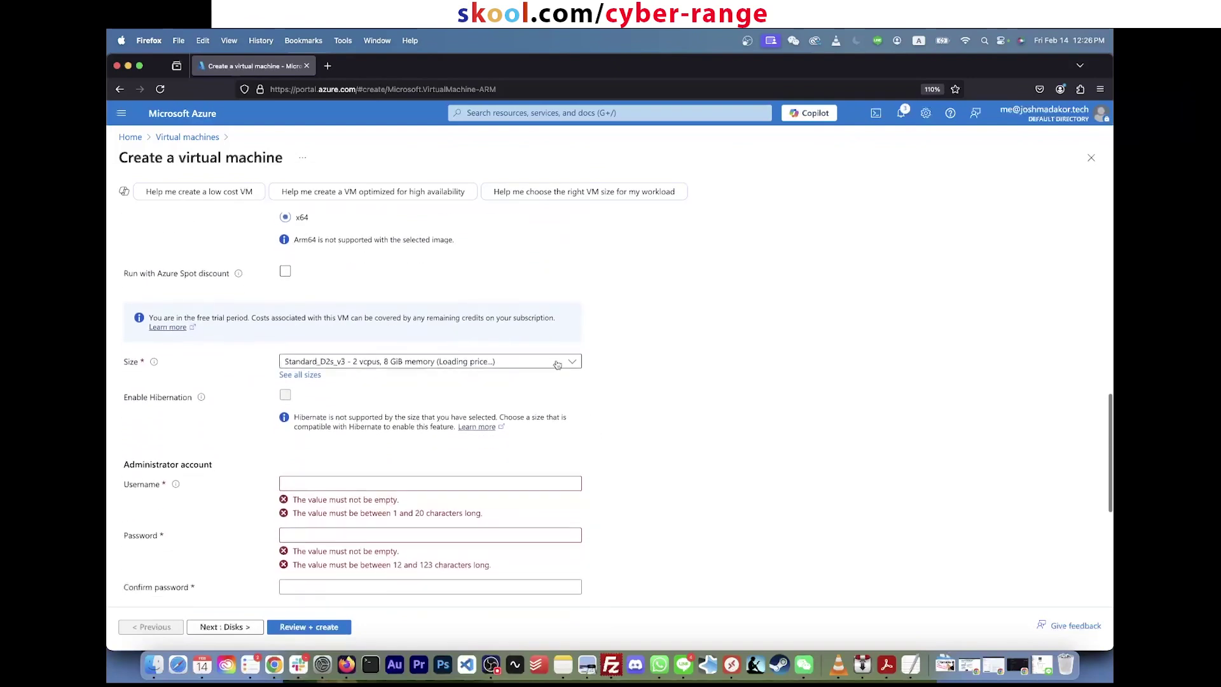
left_click(557, 362)
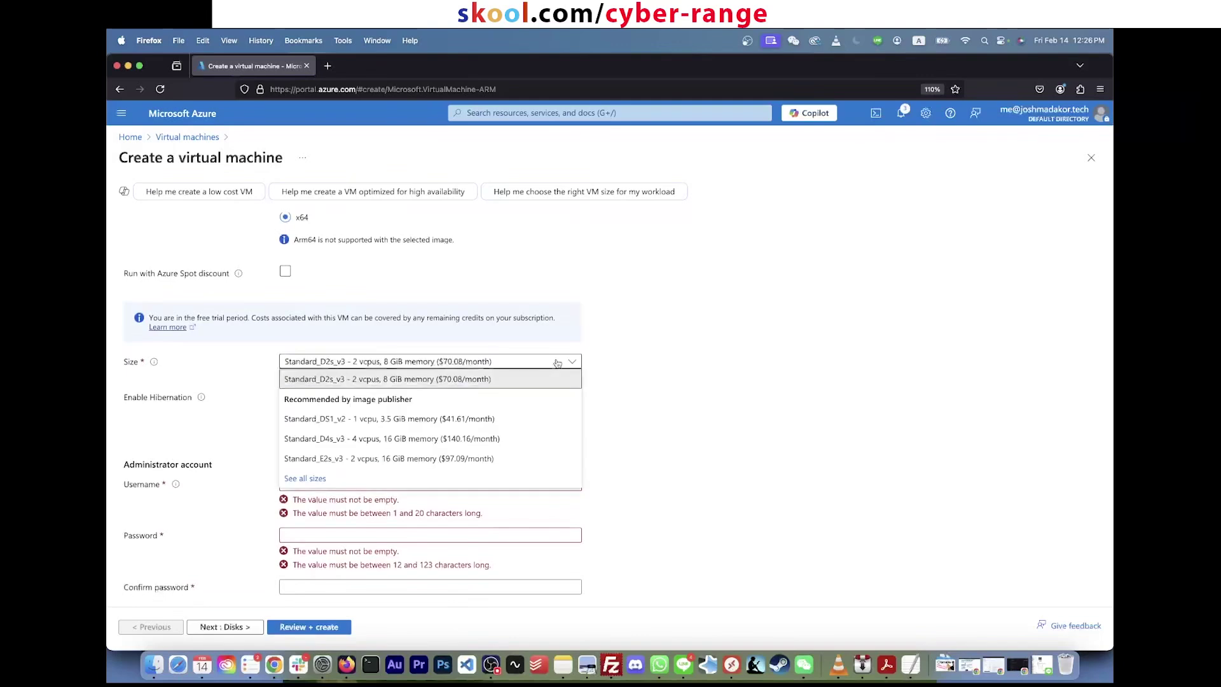
left_click(557, 362)
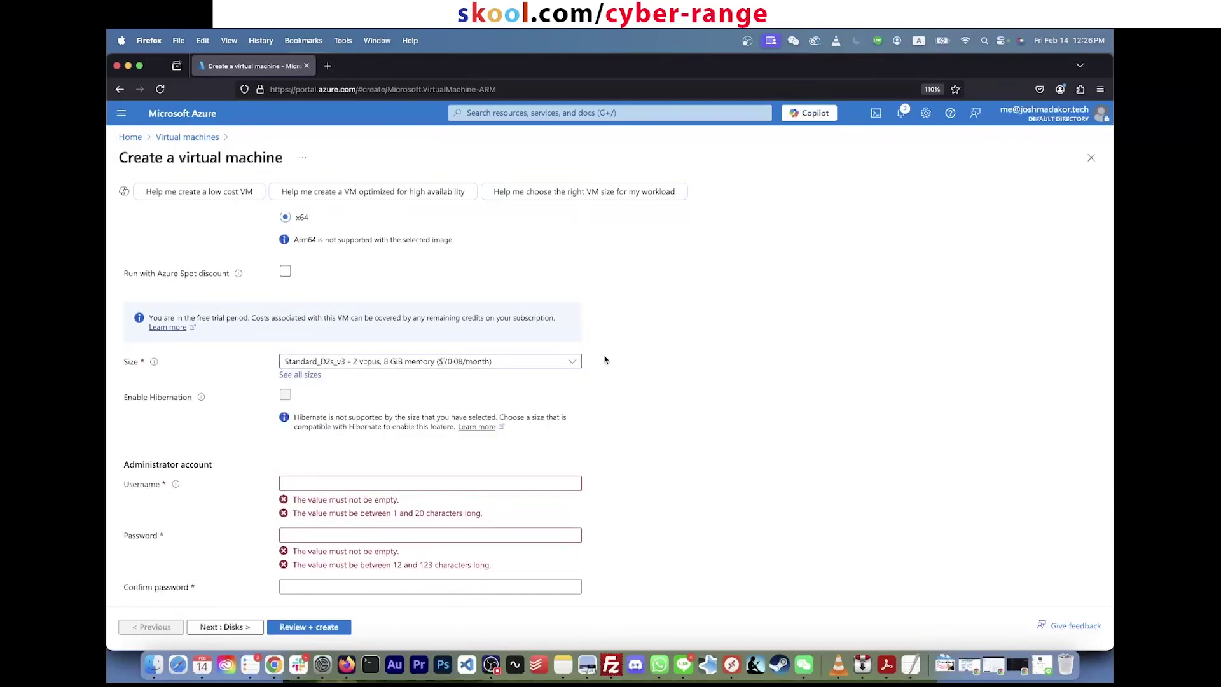
left_click(507, 364)
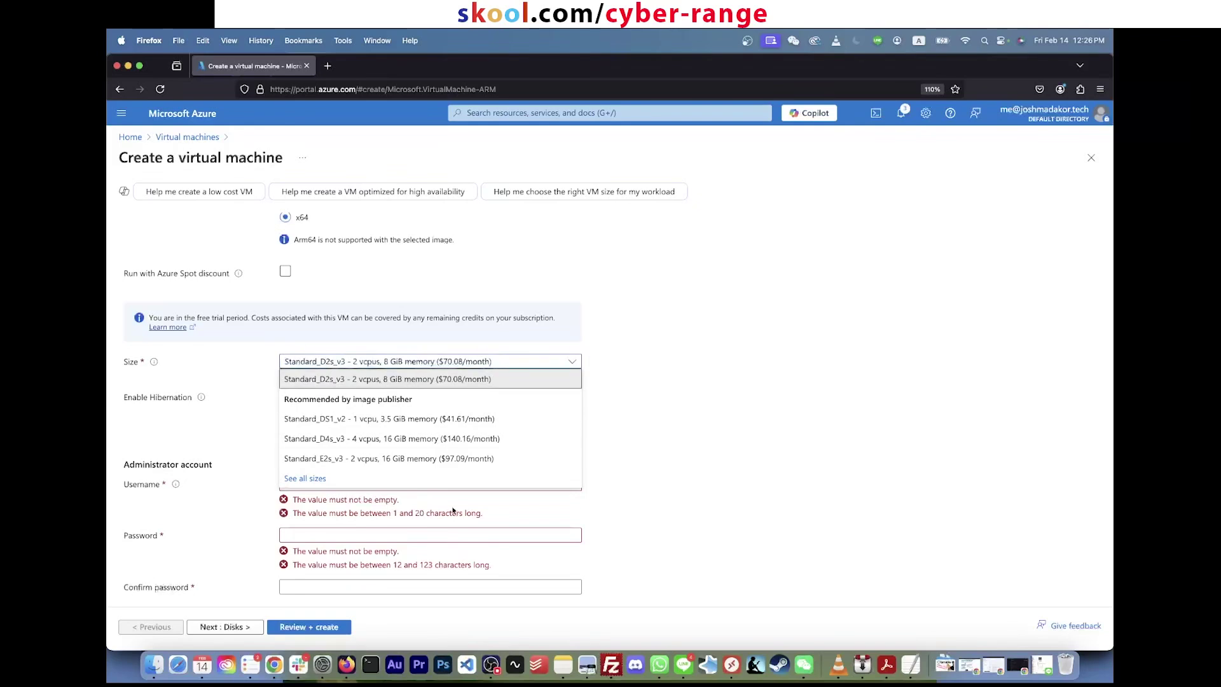
left_click(633, 354)
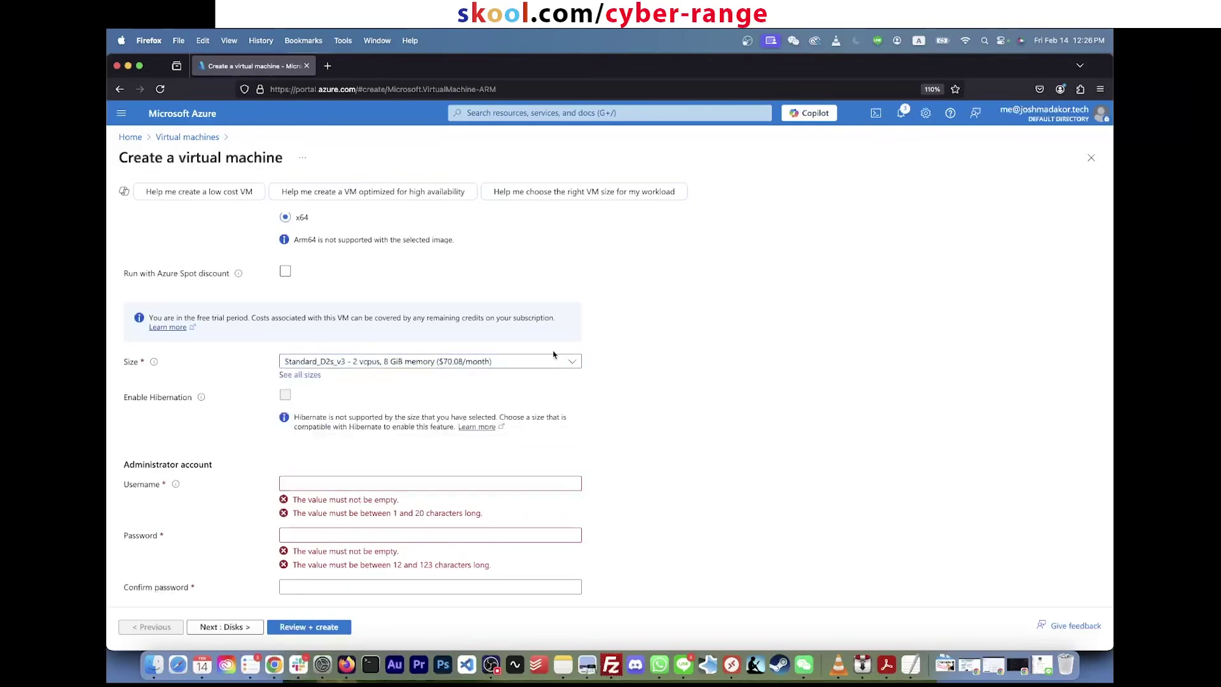
left_click(549, 364)
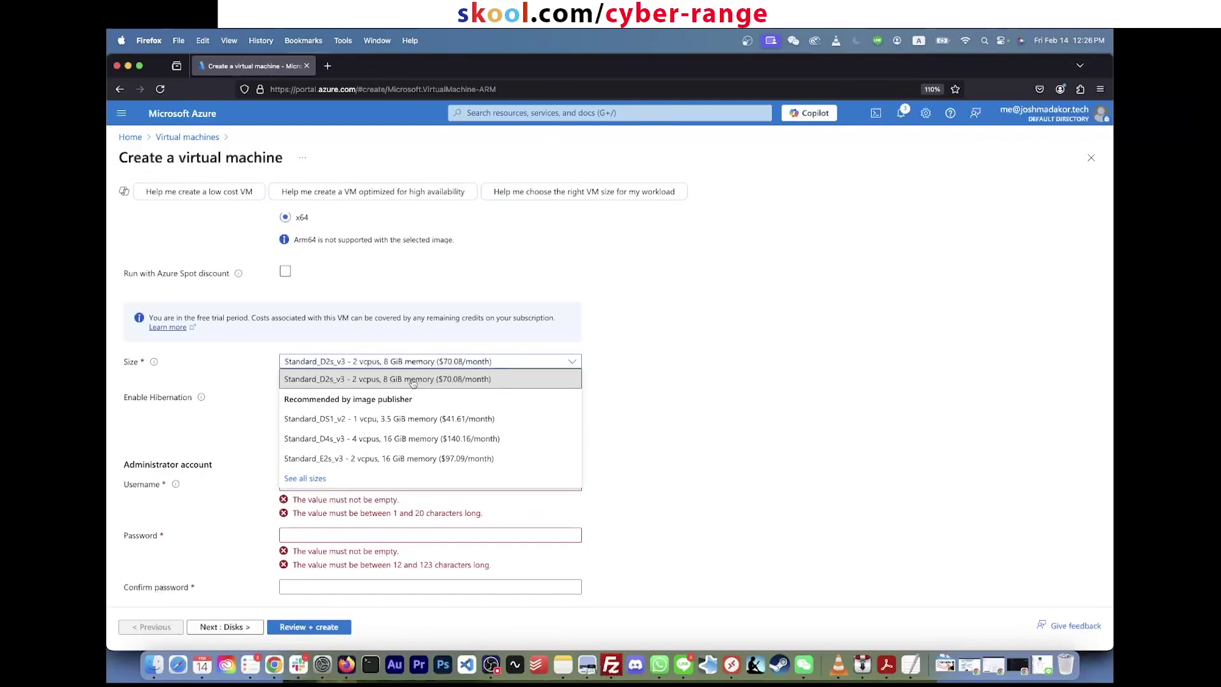
left_click(412, 380)
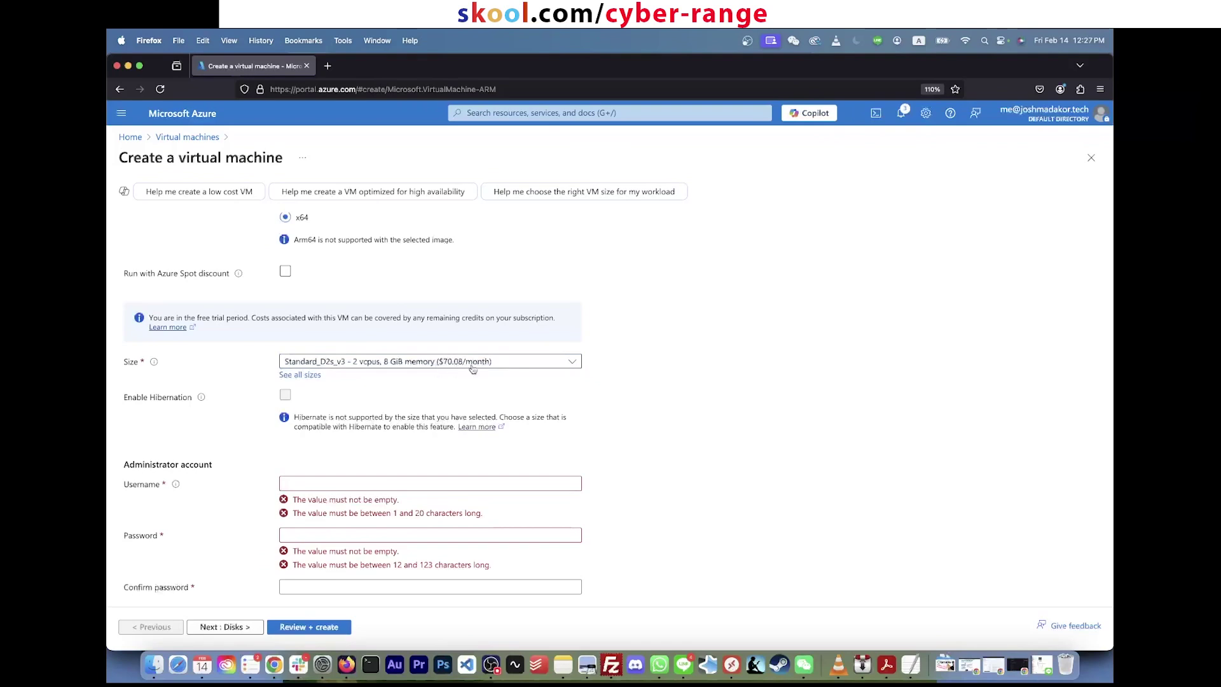
left_click(505, 362)
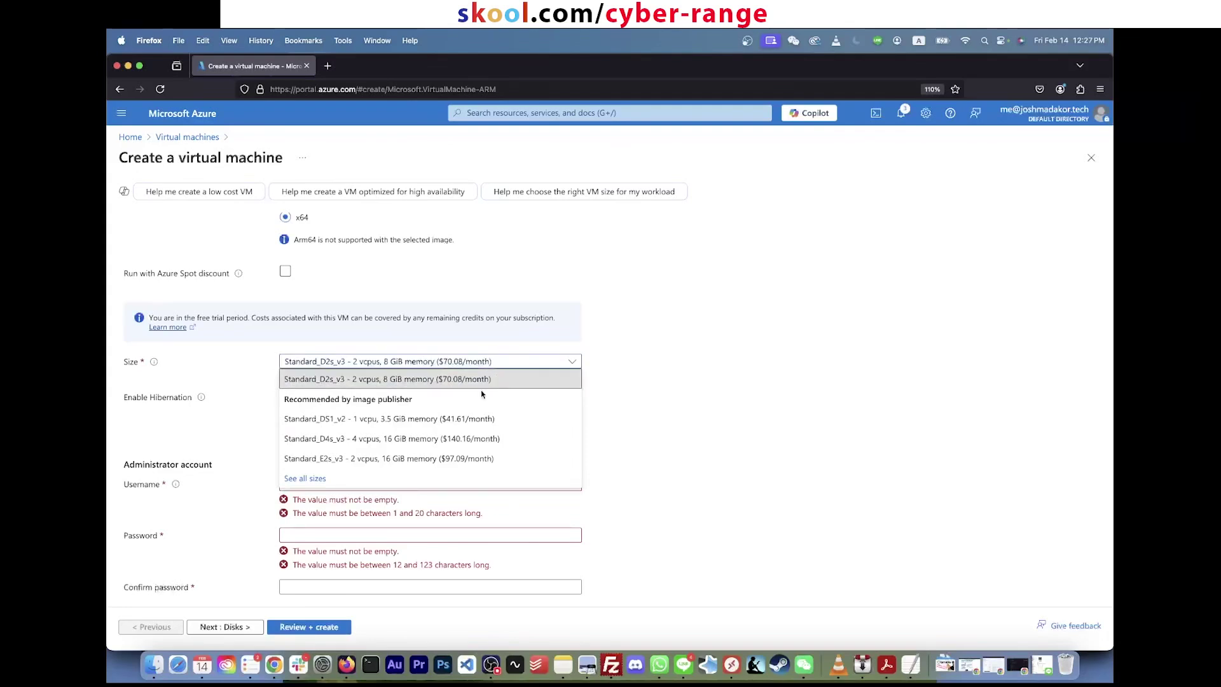
left_click(396, 422)
left_click(437, 361)
left_click(418, 418)
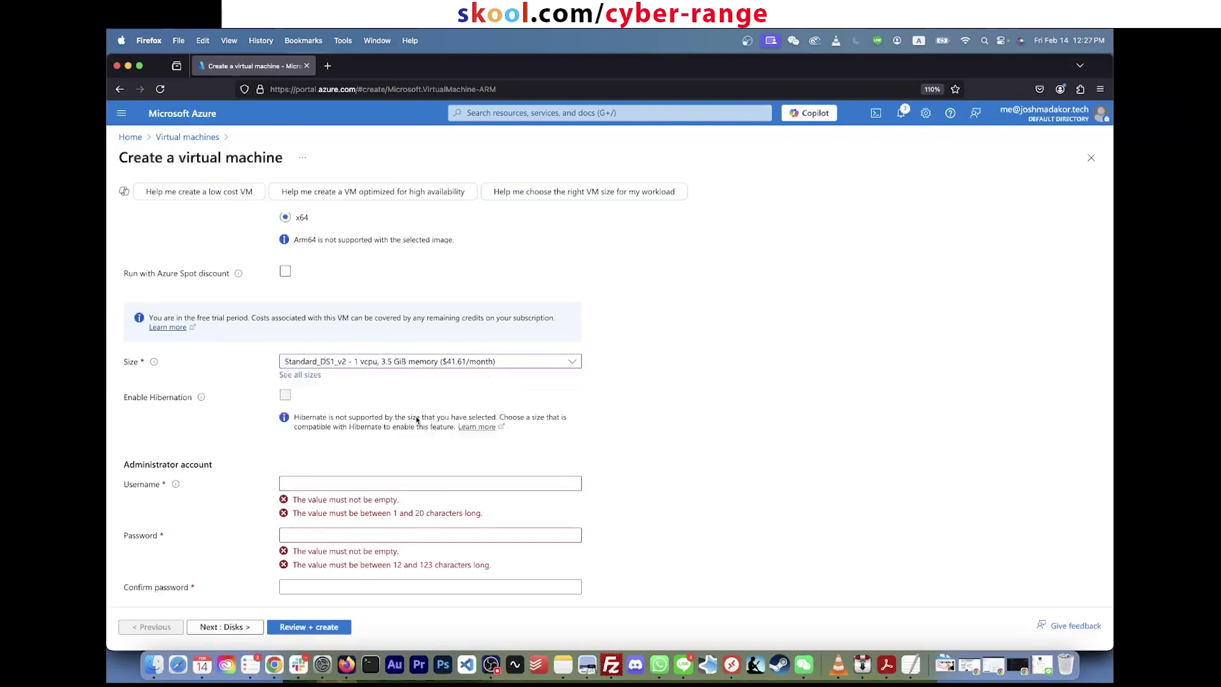
left_click(450, 368)
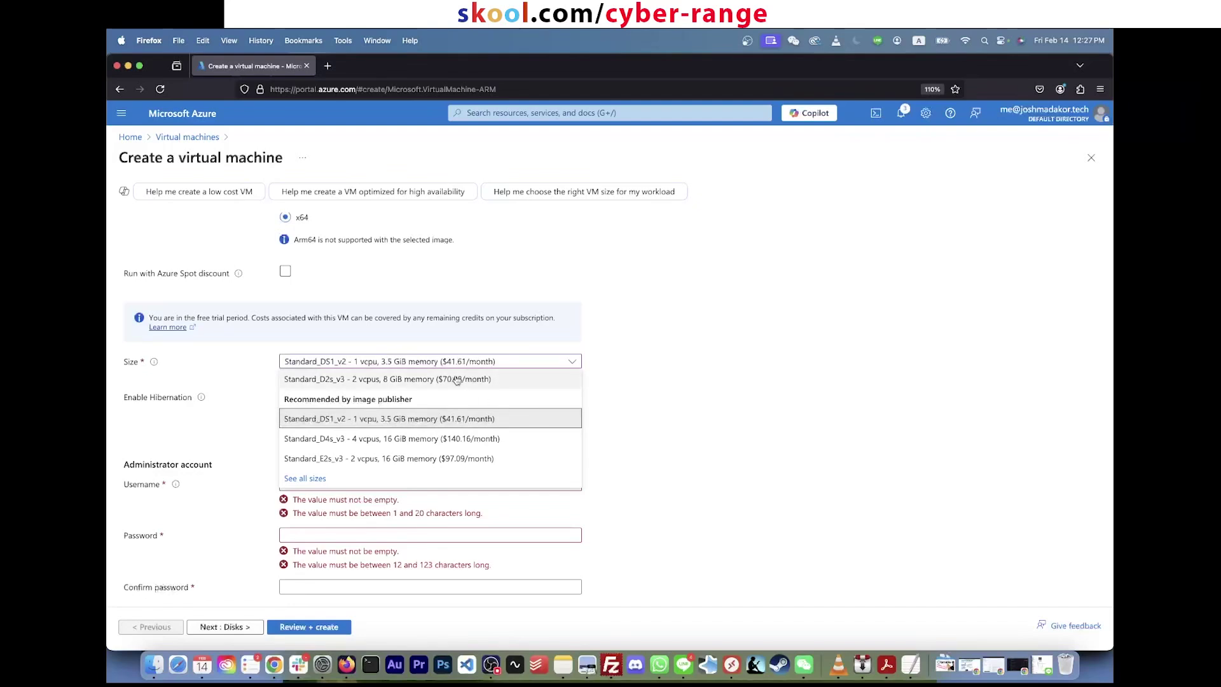
left_click(456, 380)
left_click(426, 368)
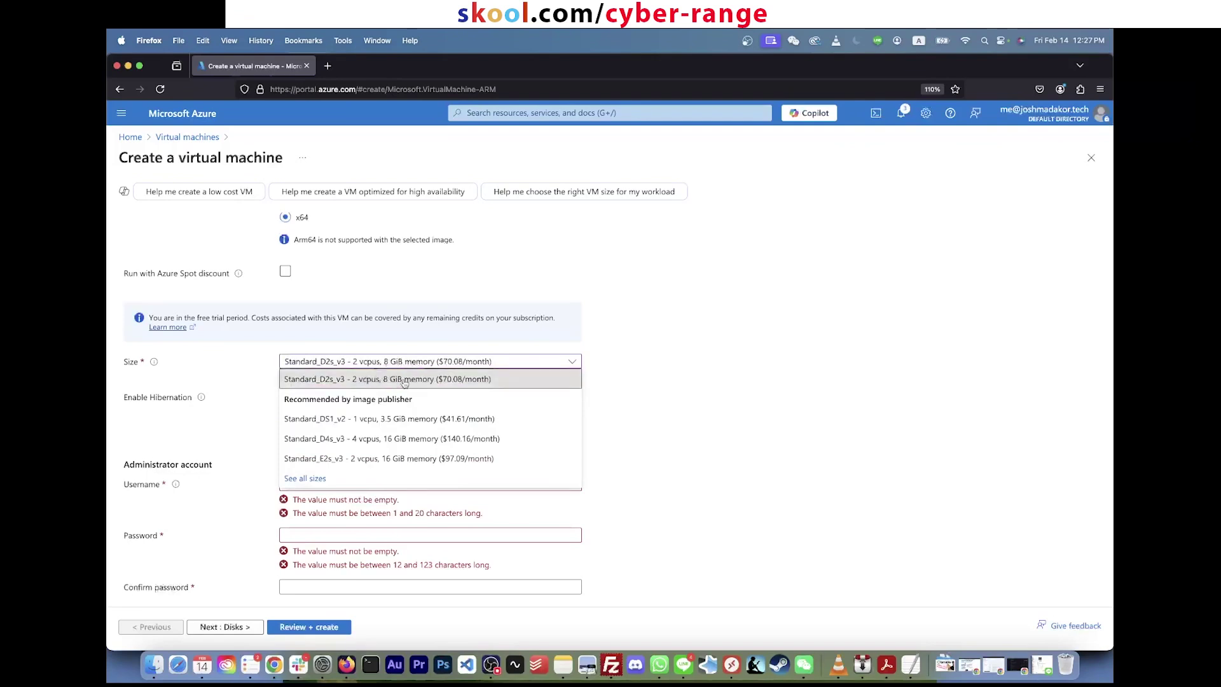
left_click(473, 364)
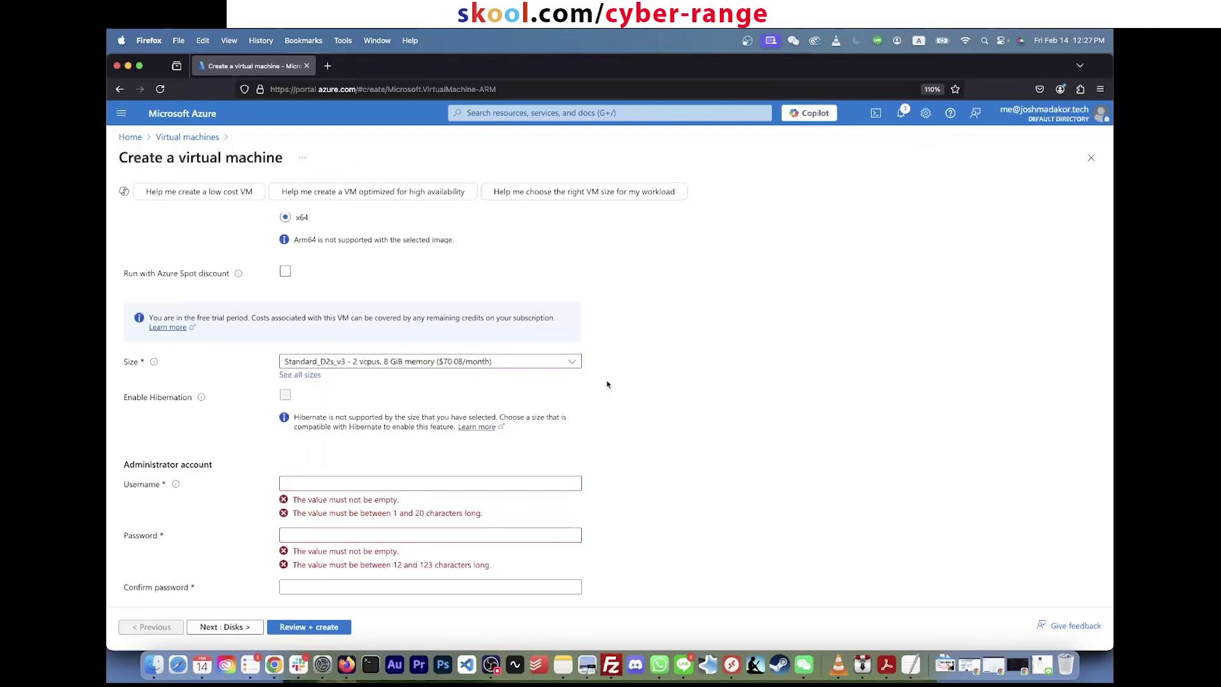
scroll(577, 412, "down", 1)
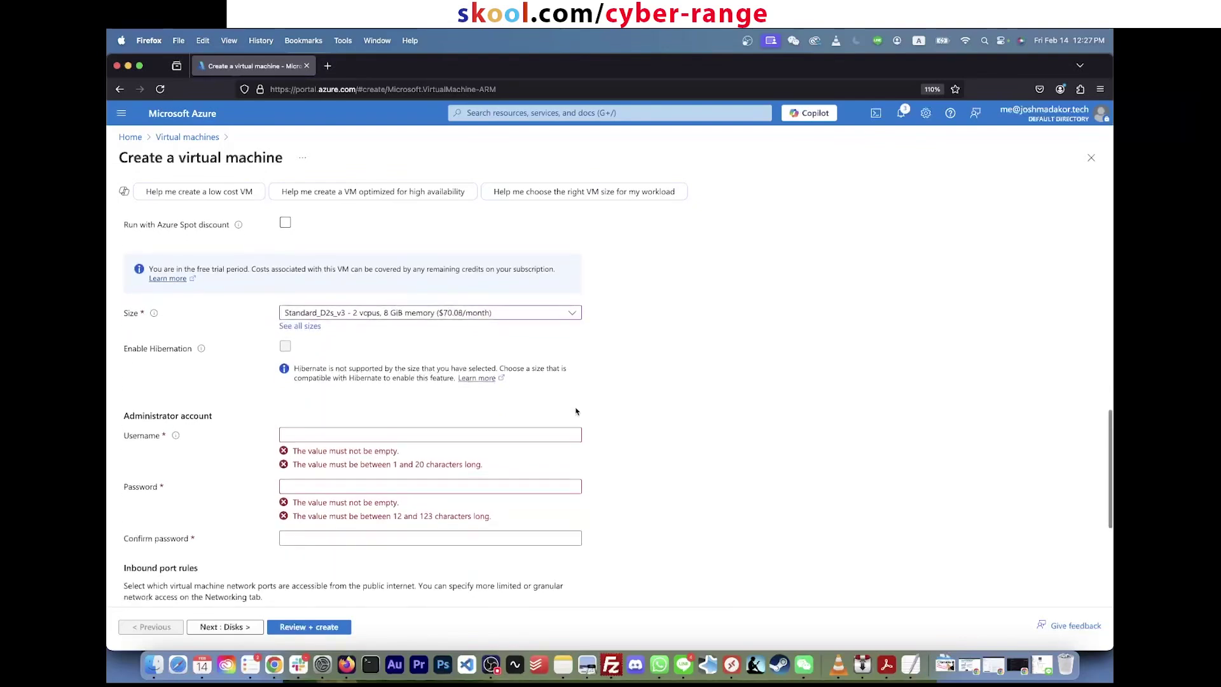
triple_click(444, 369)
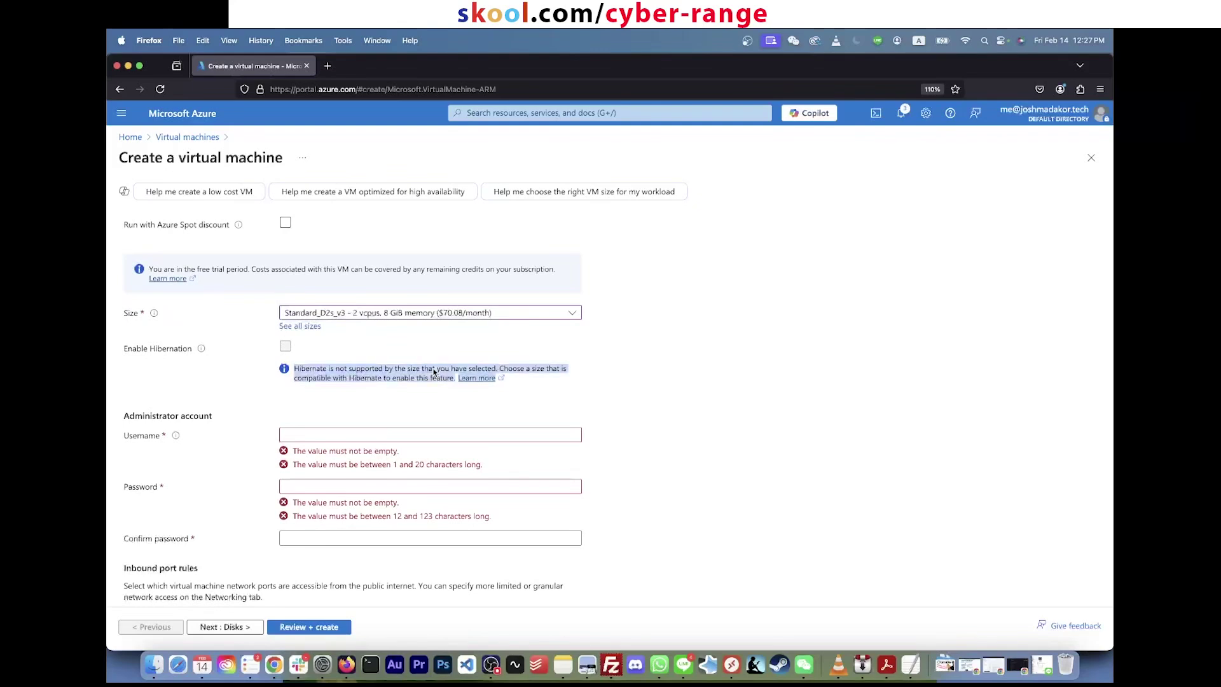
left_click(593, 360)
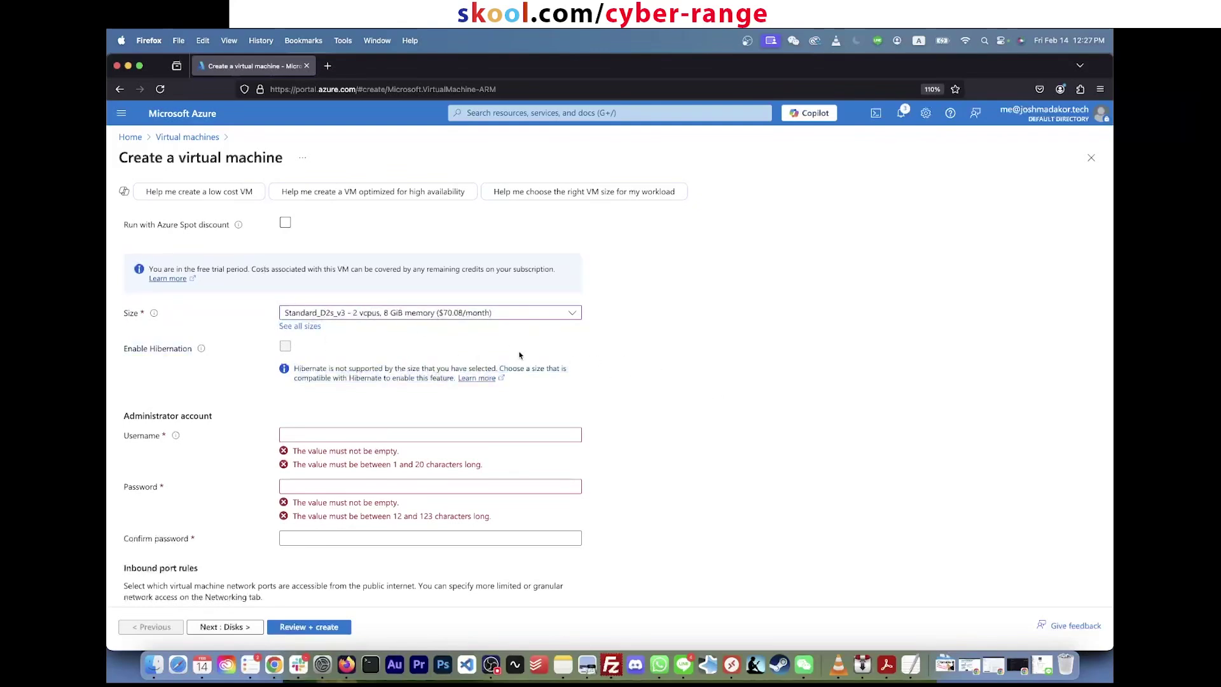
left_click(267, 268)
left_click(359, 316)
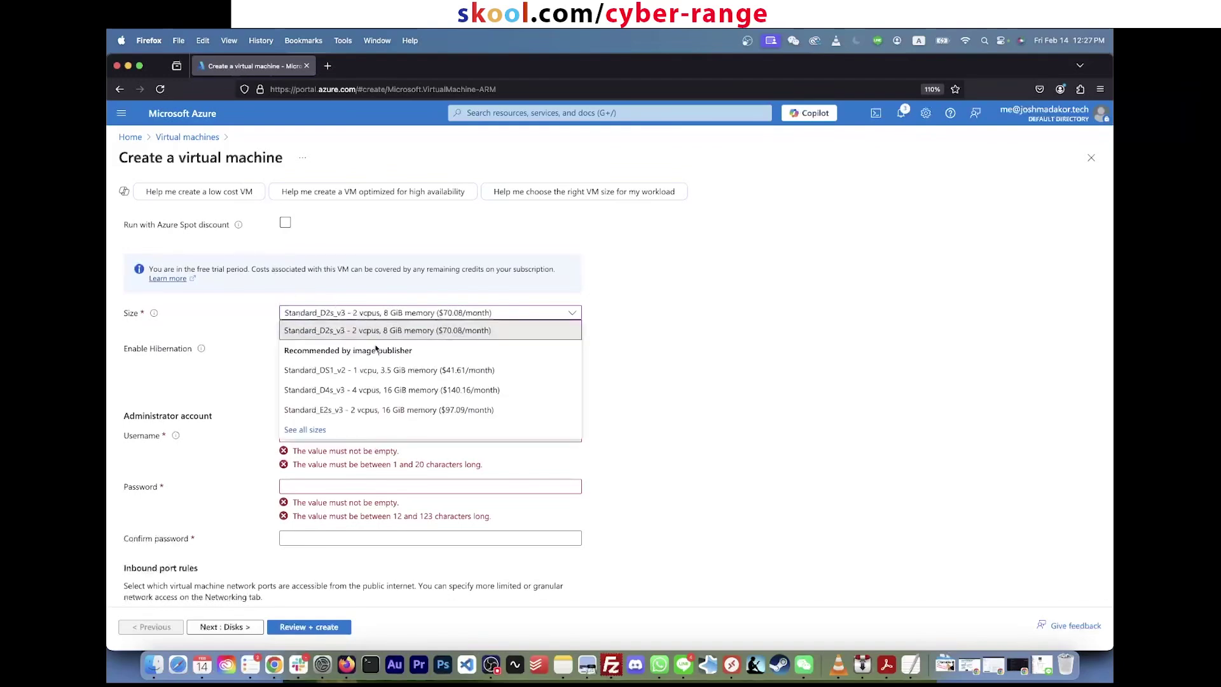
left_click(395, 335)
double_click(554, 370)
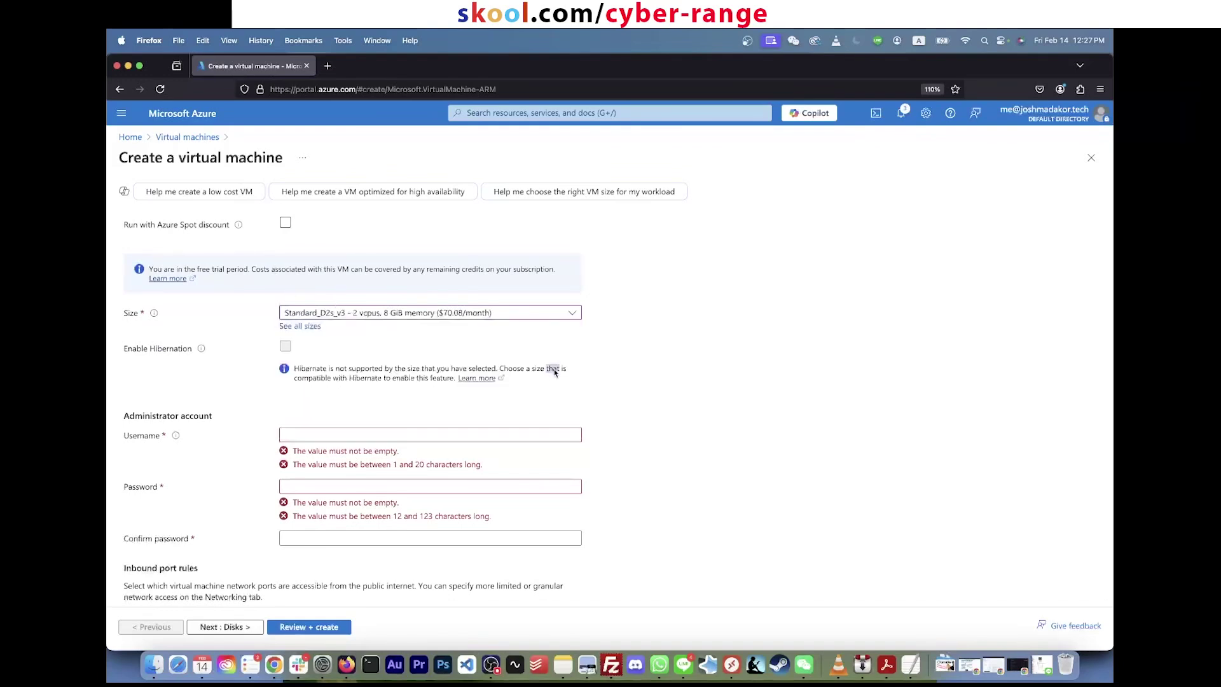
left_click(373, 316)
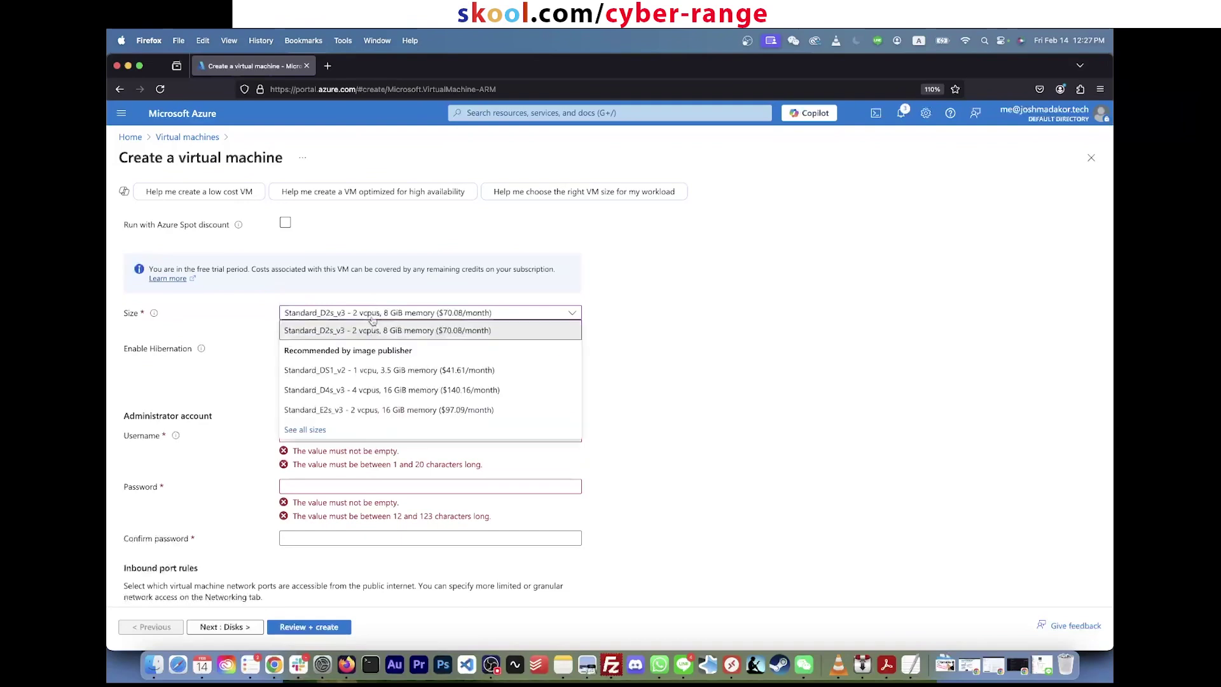
left_click(373, 318)
left_click(328, 433)
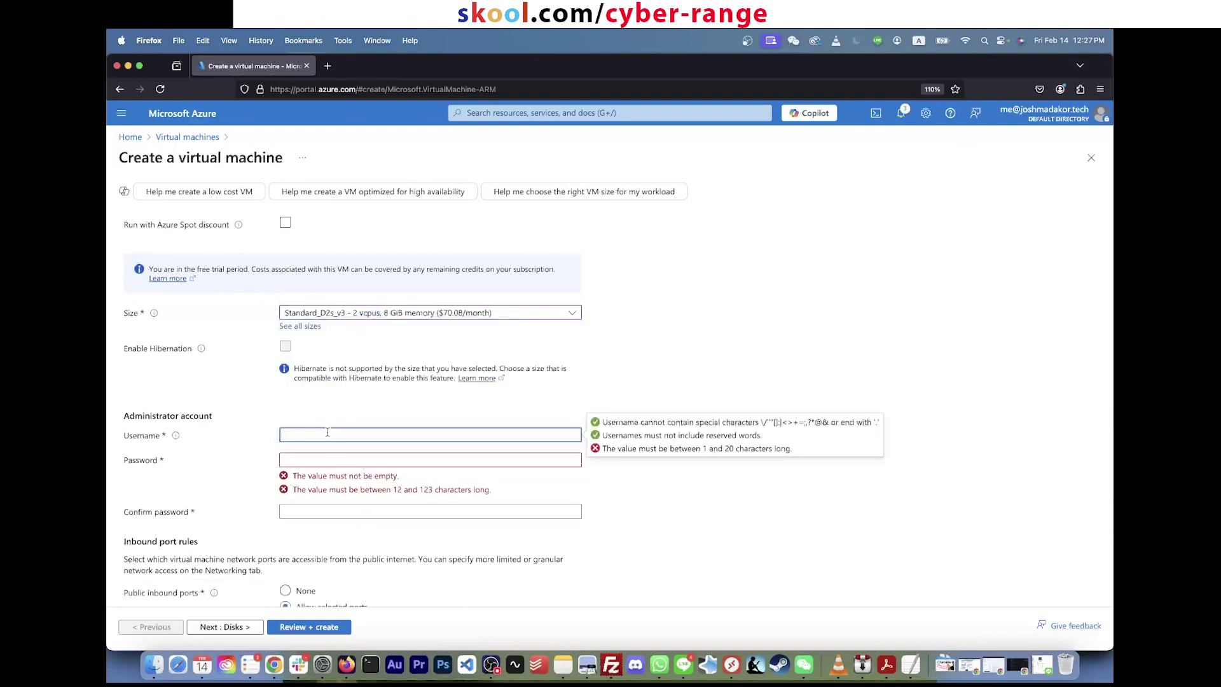
Step: Set the administrator username to 'lab' with a matching password and password confirmation
type("labuser")
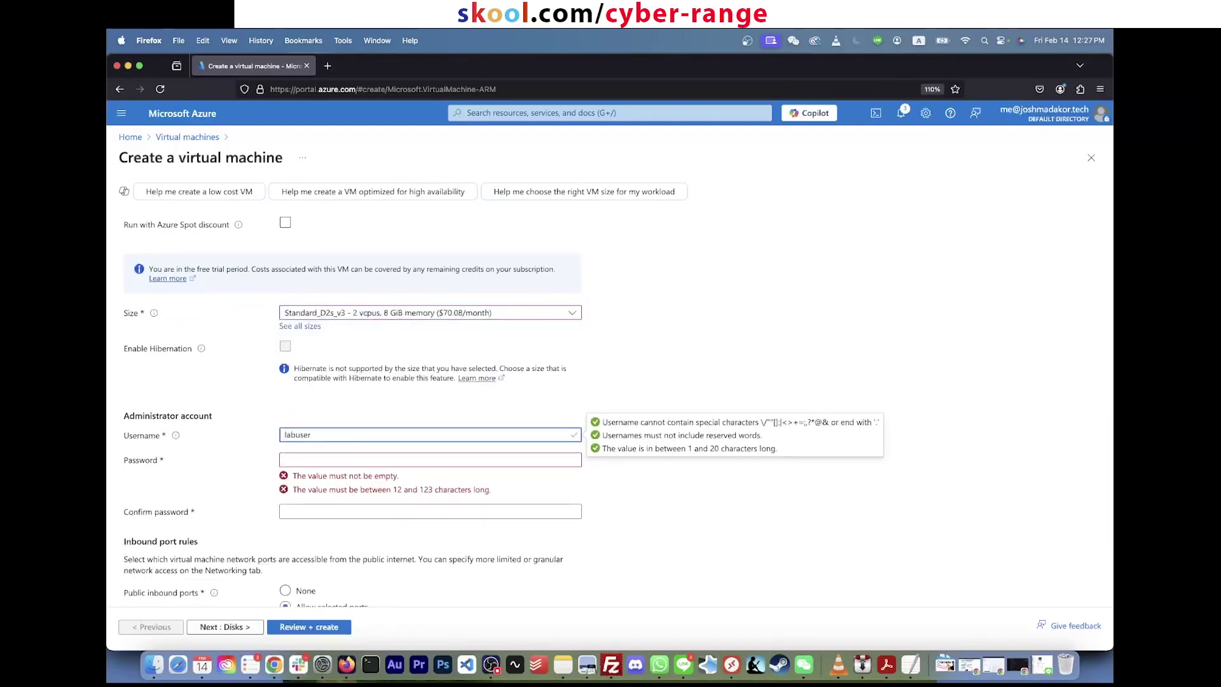
key("Tab")
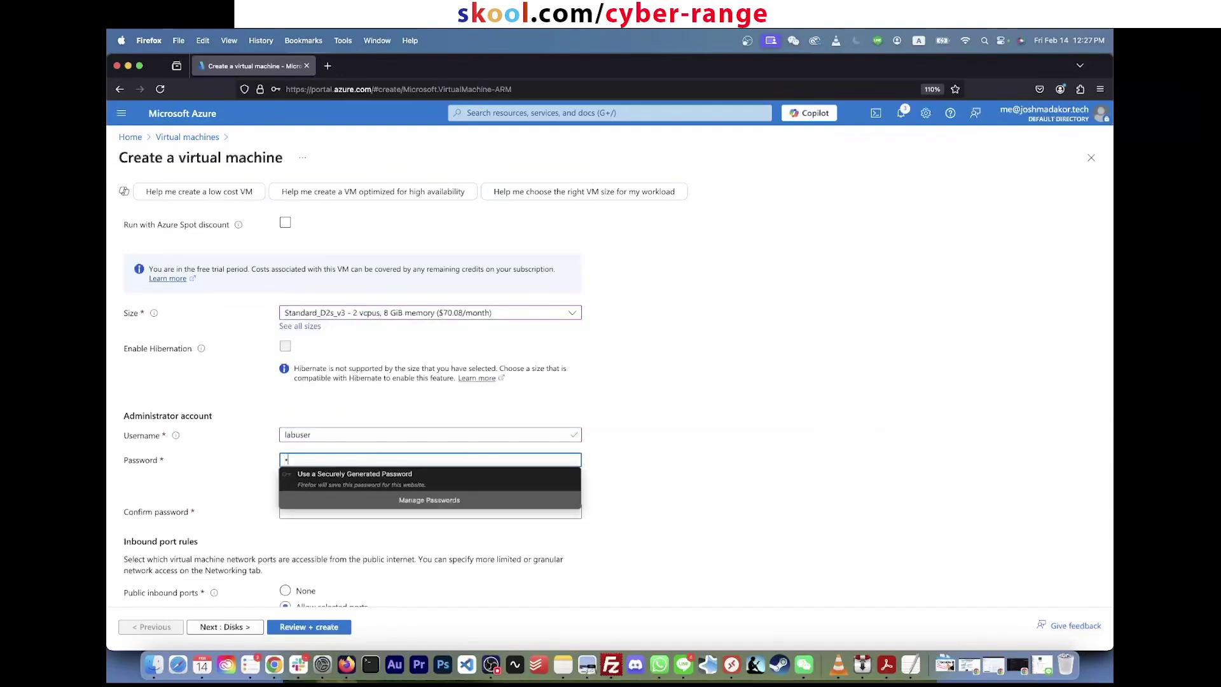
type("••••••••••")
key("super+a")
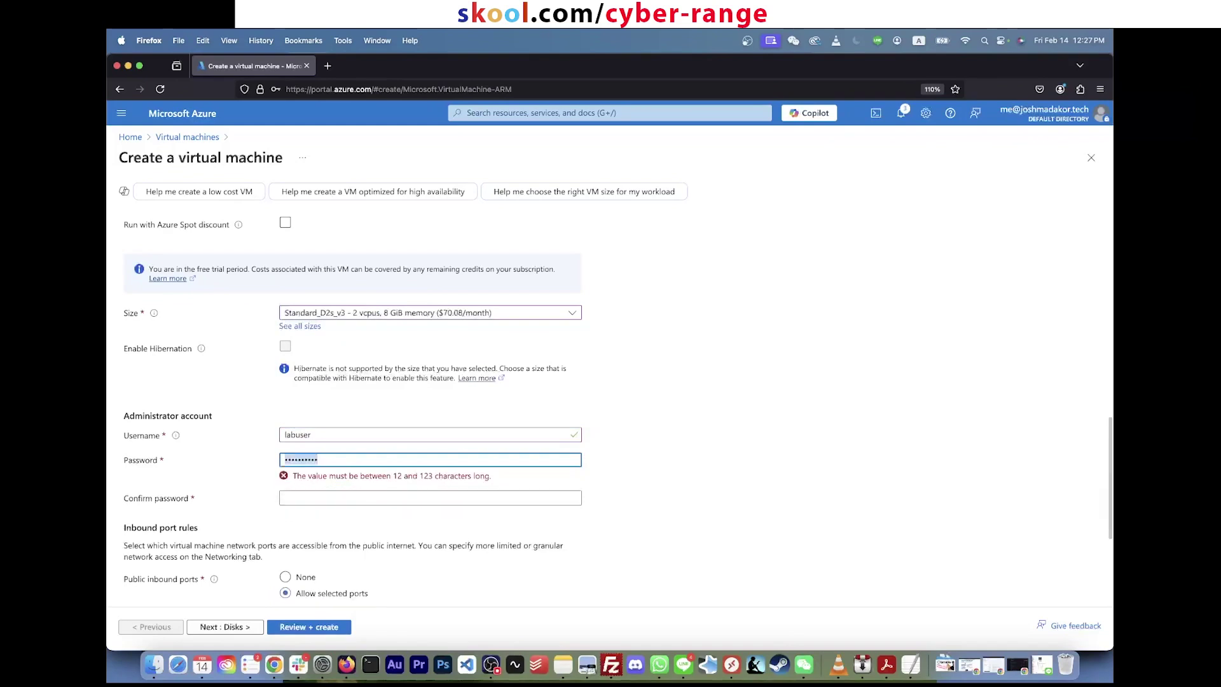
type("••••••••••")
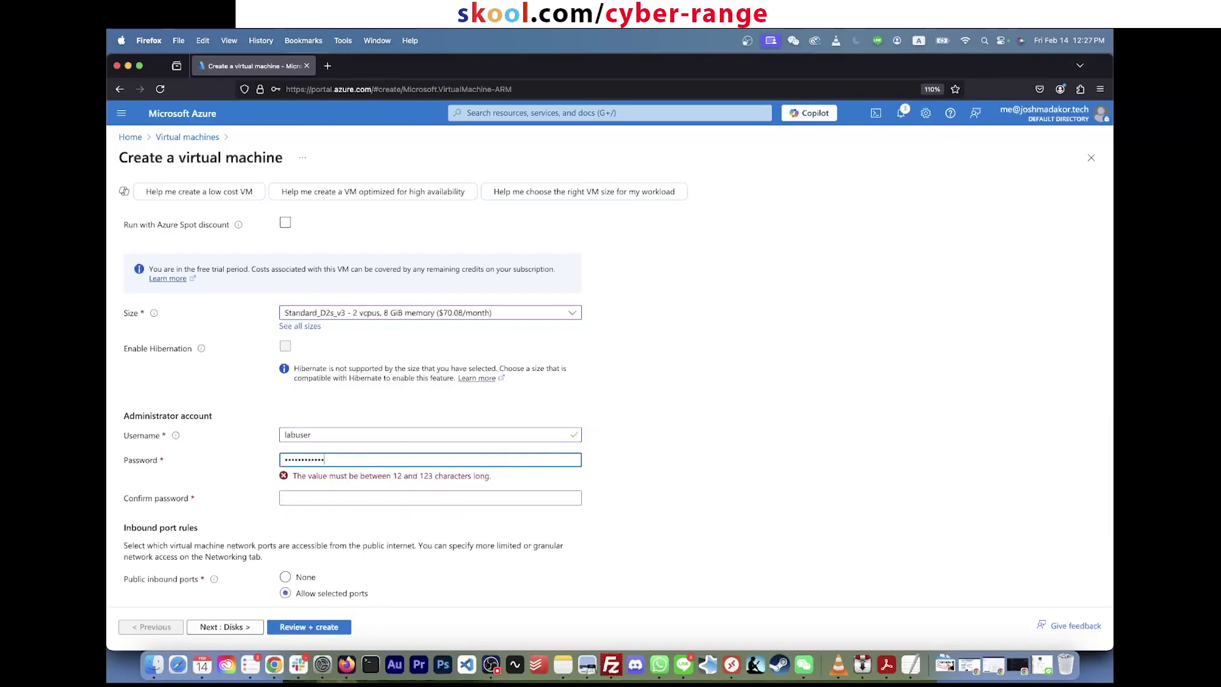
key("Tab")
type("•••••")
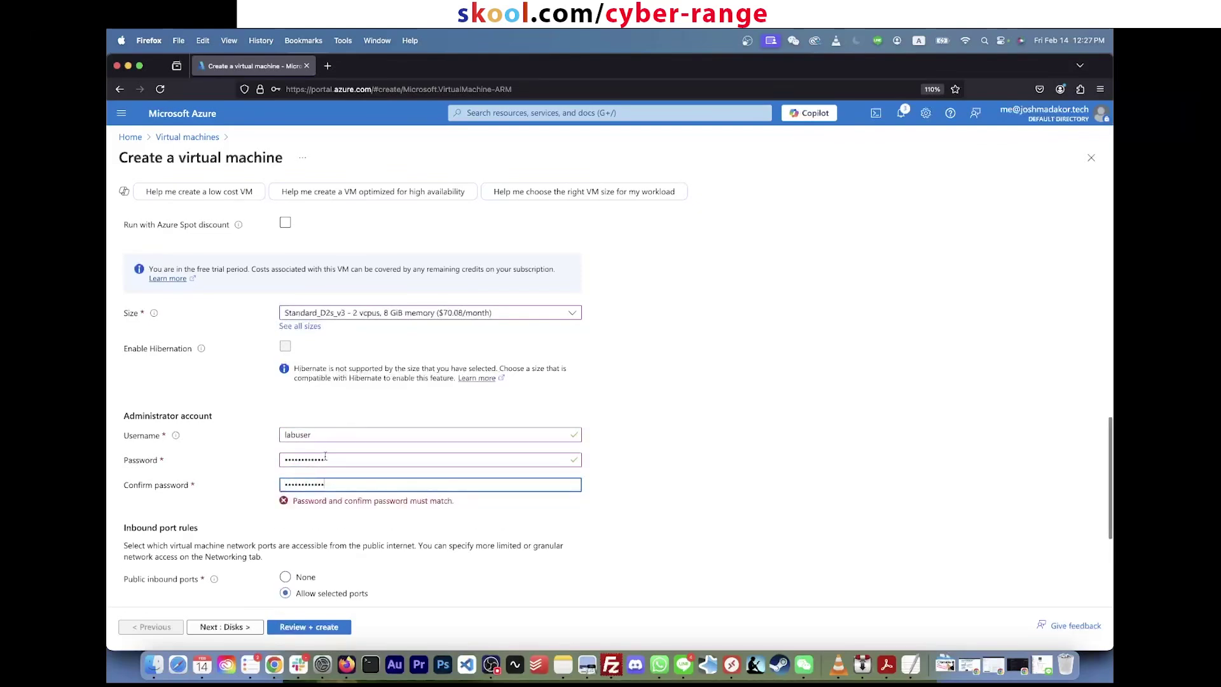
key("shift+Tab")
key("shift+Tab")
key("Tab")
type("•••••")
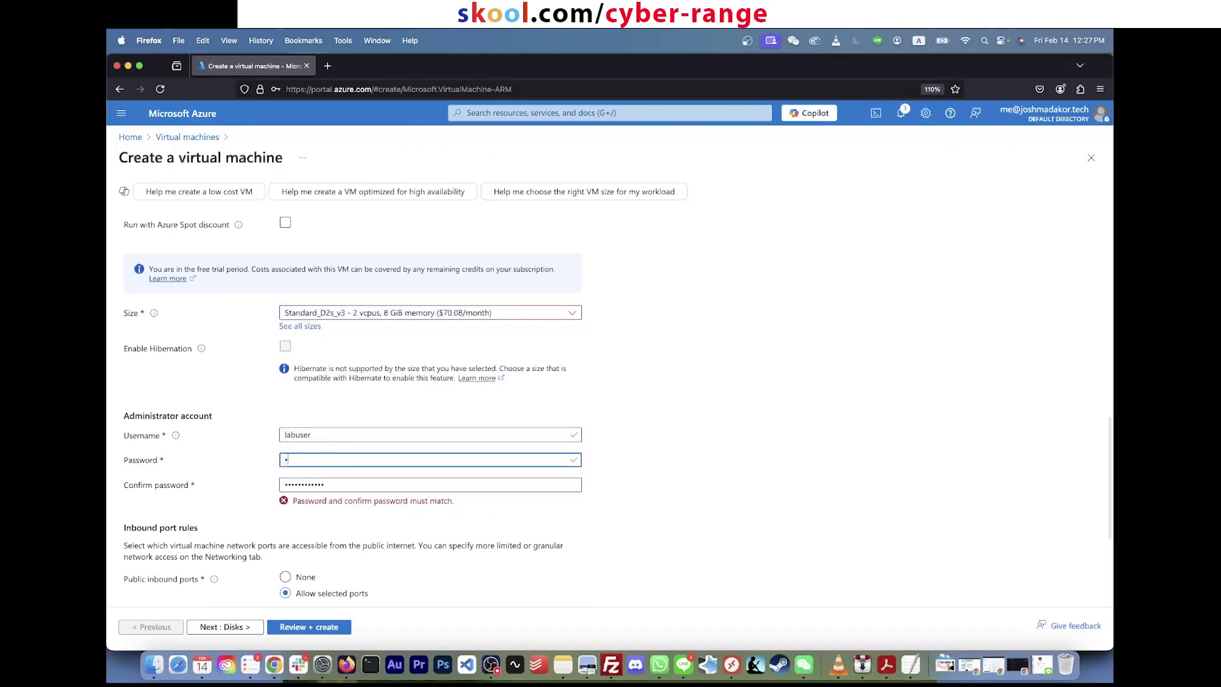
type("•••••••")
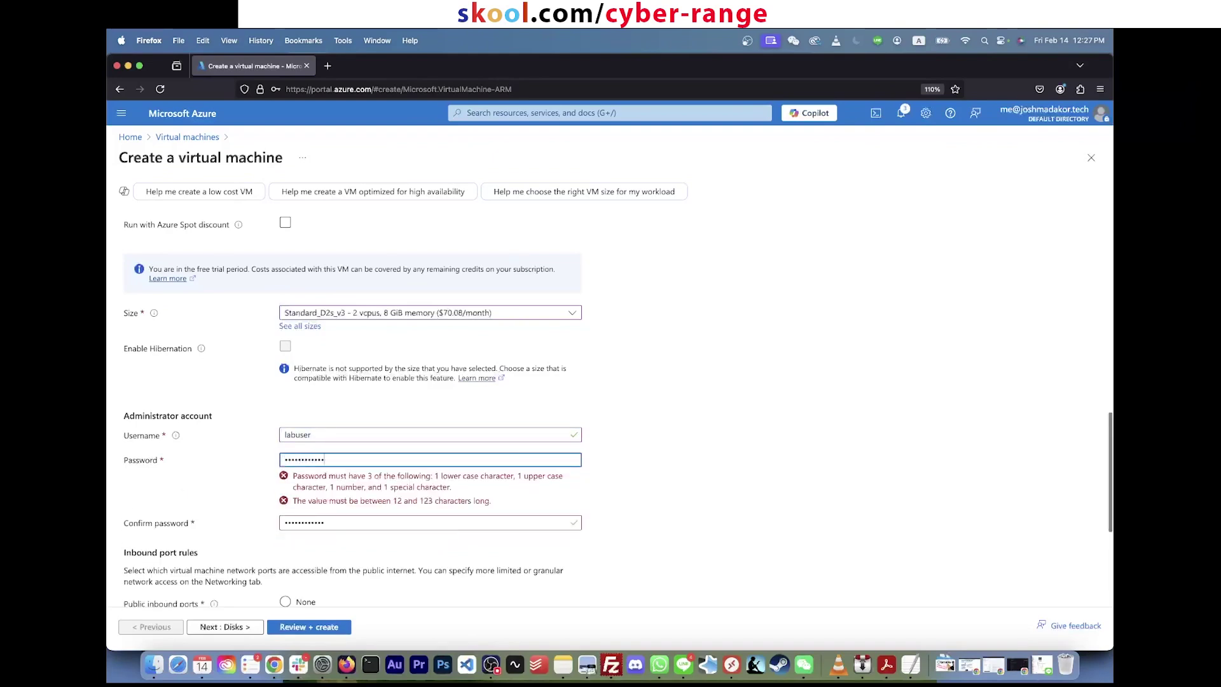
key("Tab")
type("•••••")
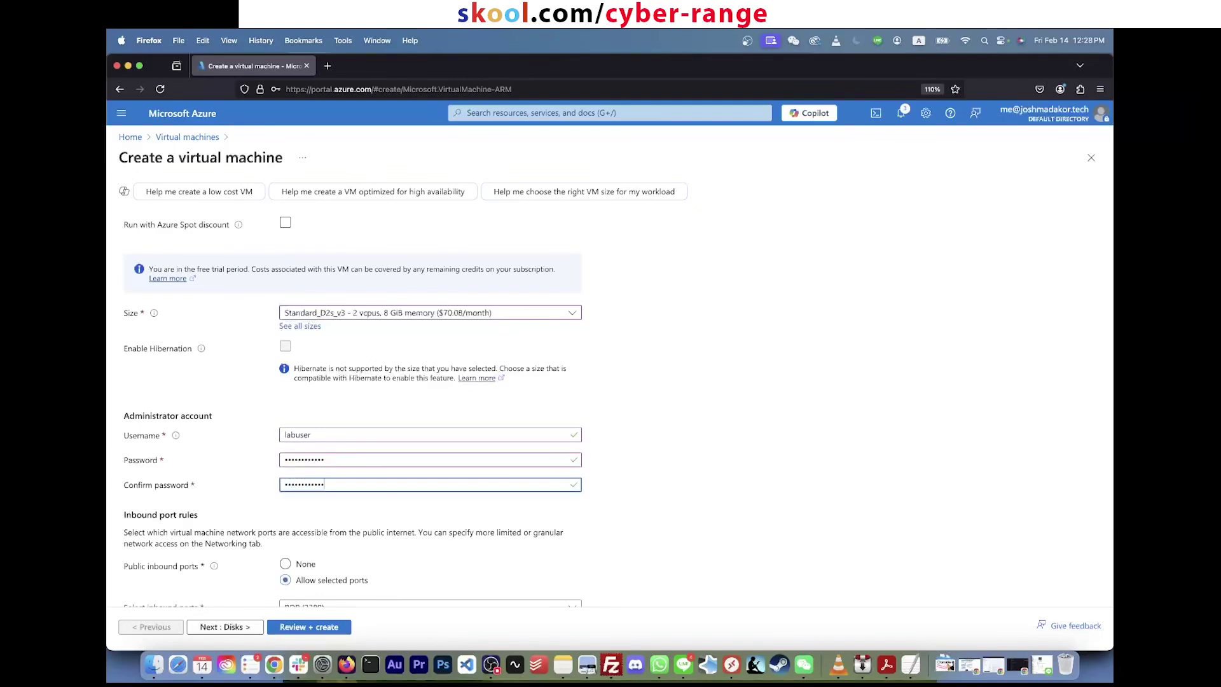
Step: Confirm eligibility for a Windows 10/11 licence
scroll(297, 303, "down", 3)
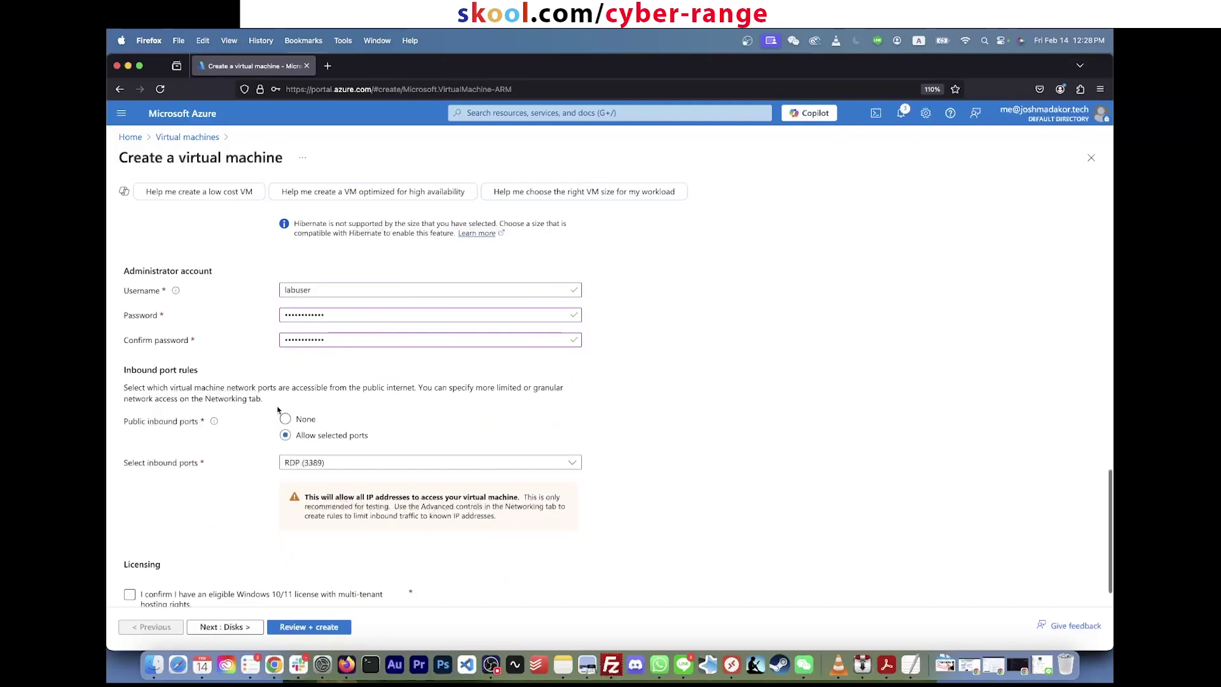
scroll(278, 410, "down", 1)
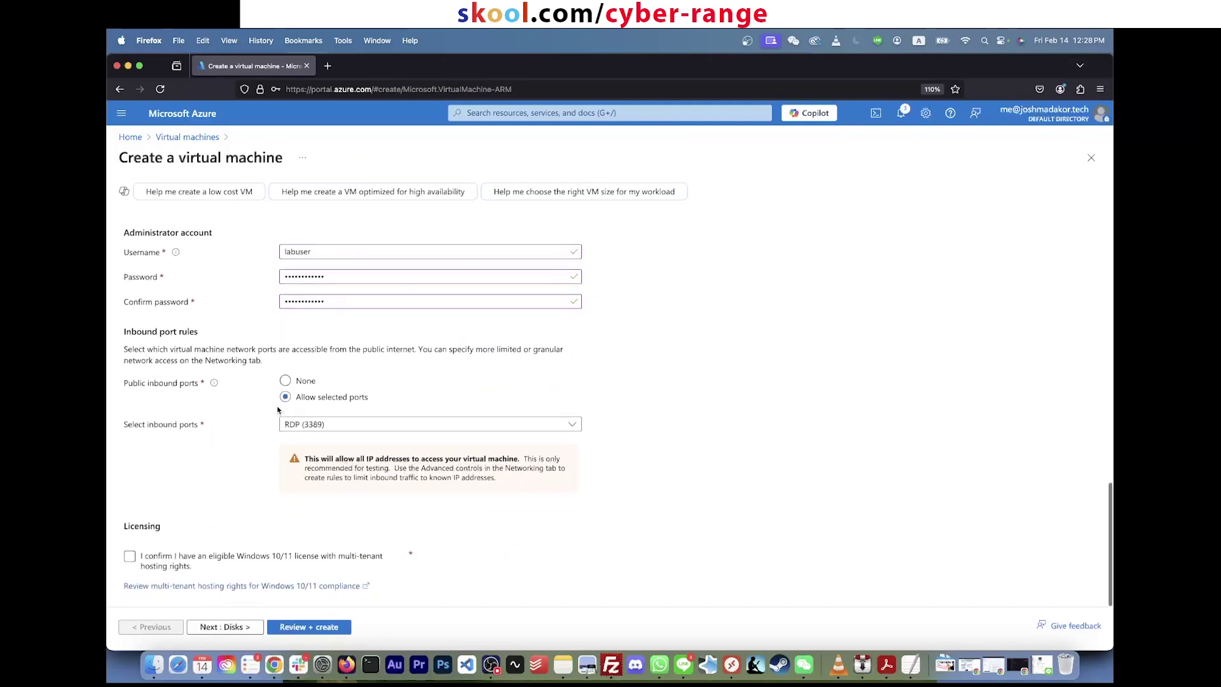
left_click(130, 558)
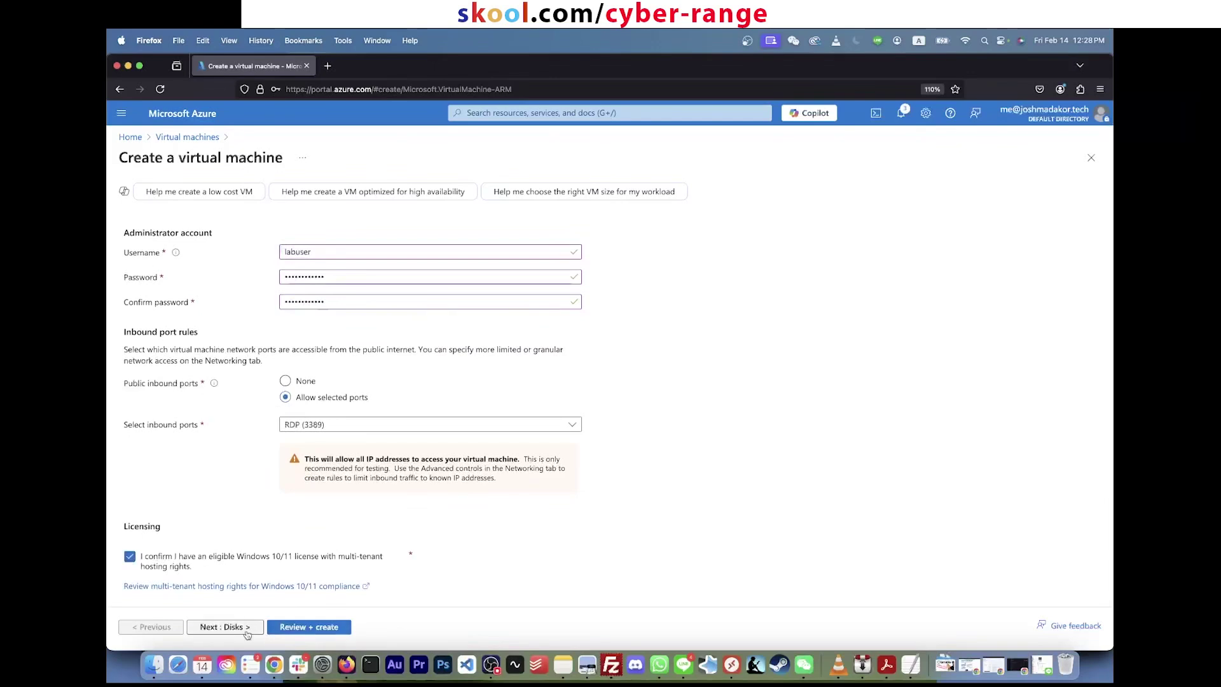
left_click(224, 627)
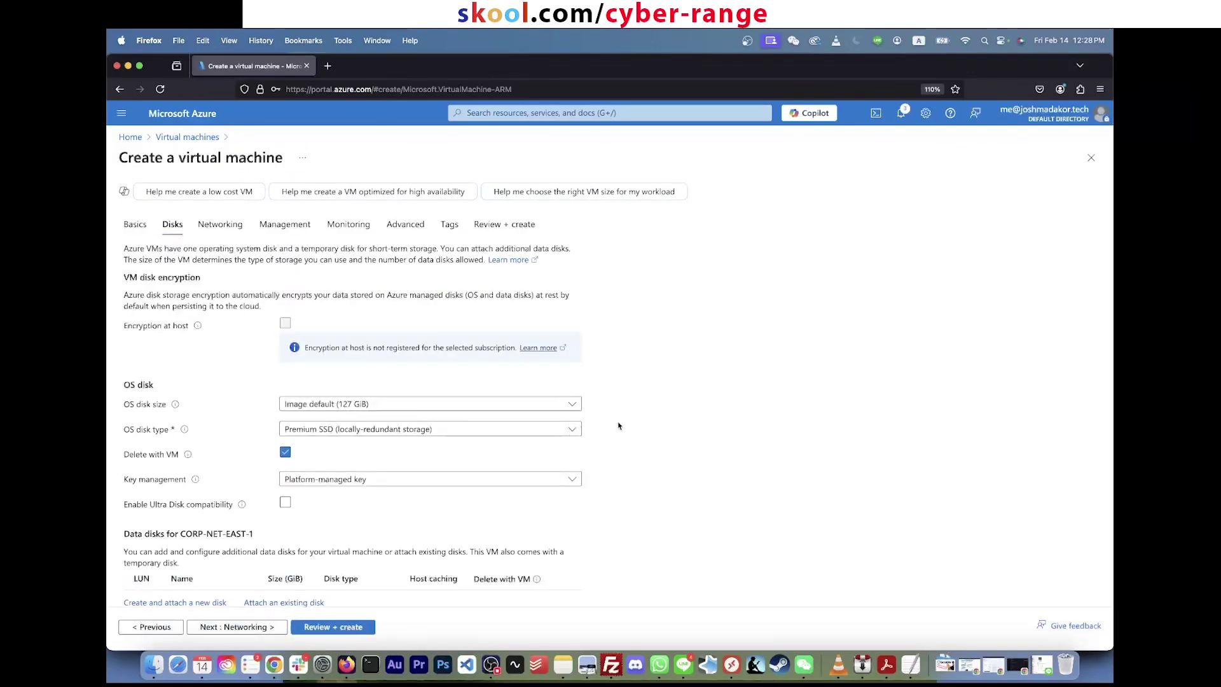
Step: Keep the OS disk type as Premium SSD (locally-redundant storage)
left_click(550, 430)
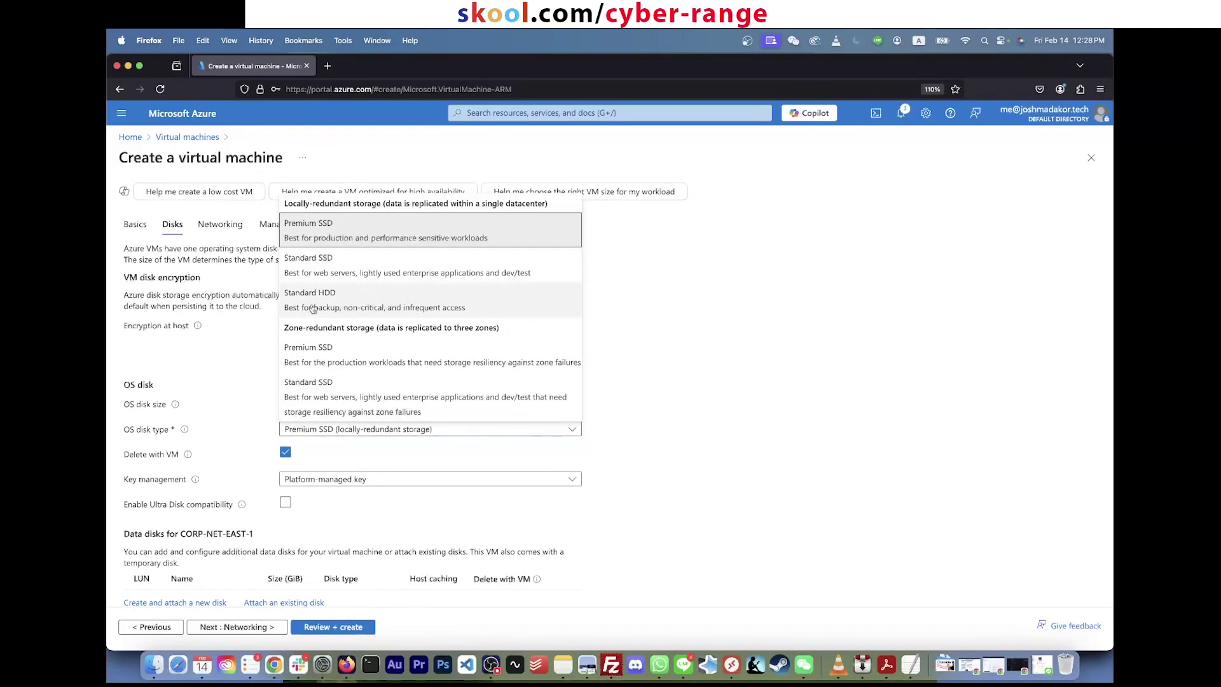
left_click(430, 238)
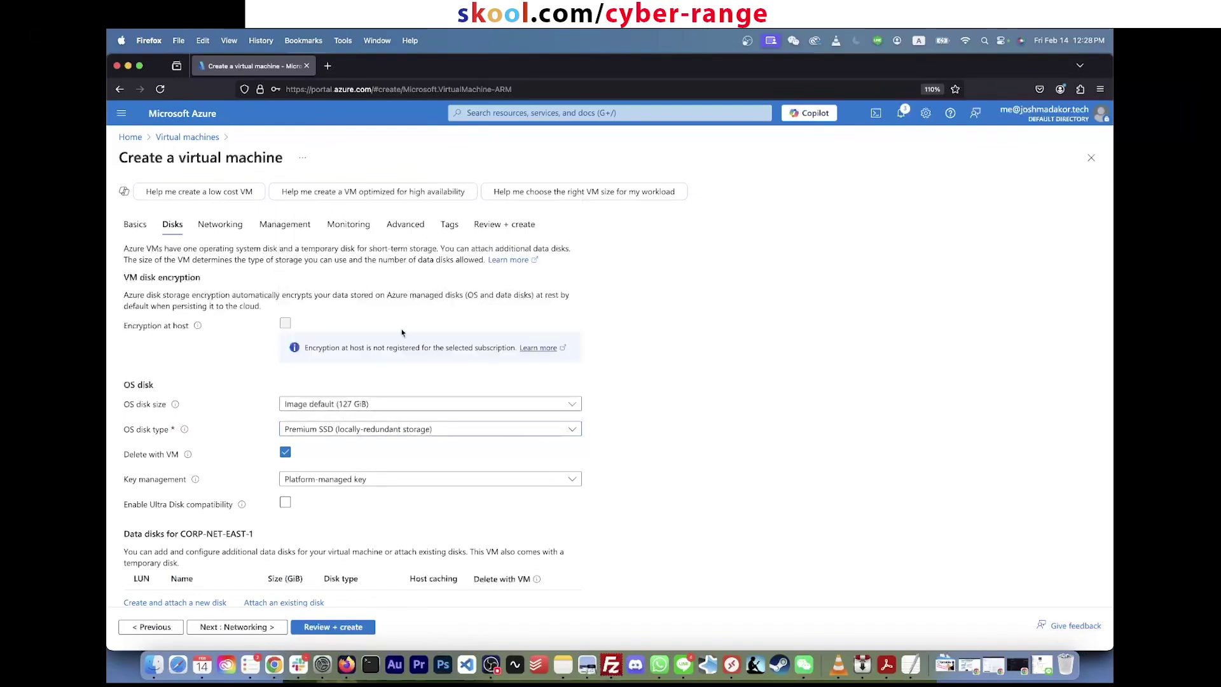
left_click(386, 433)
left_click(416, 237)
scroll(654, 326, "down", 2)
scroll(653, 326, "up", 2)
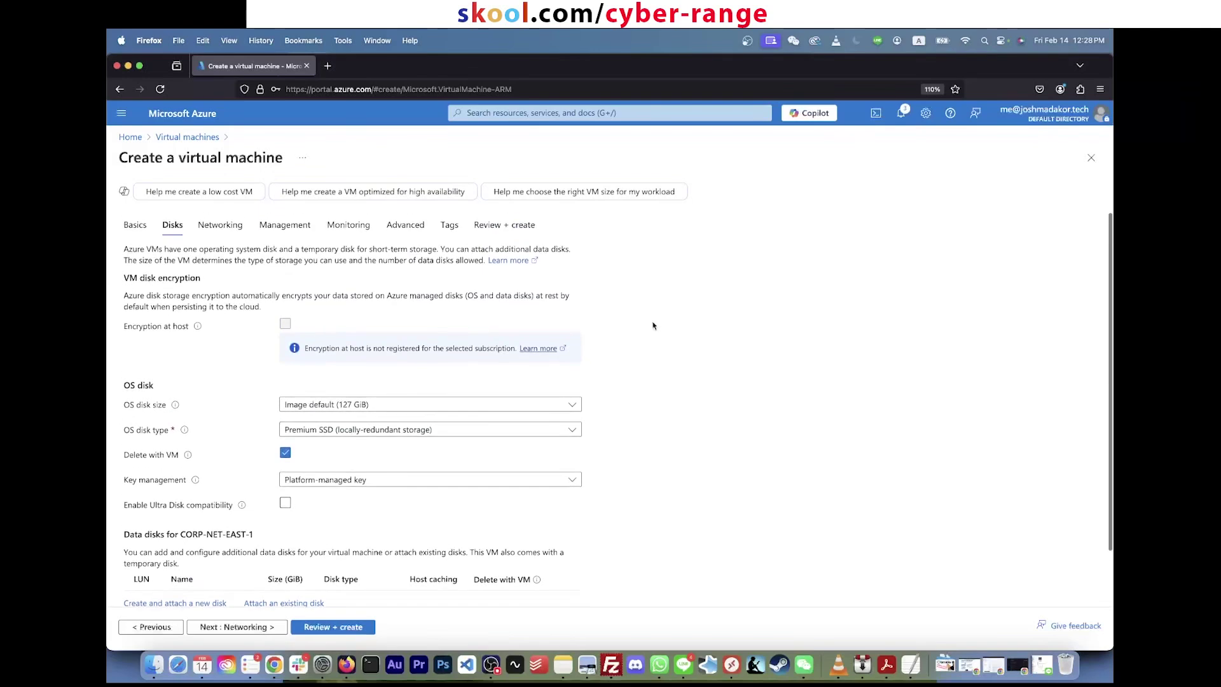
left_click(244, 626)
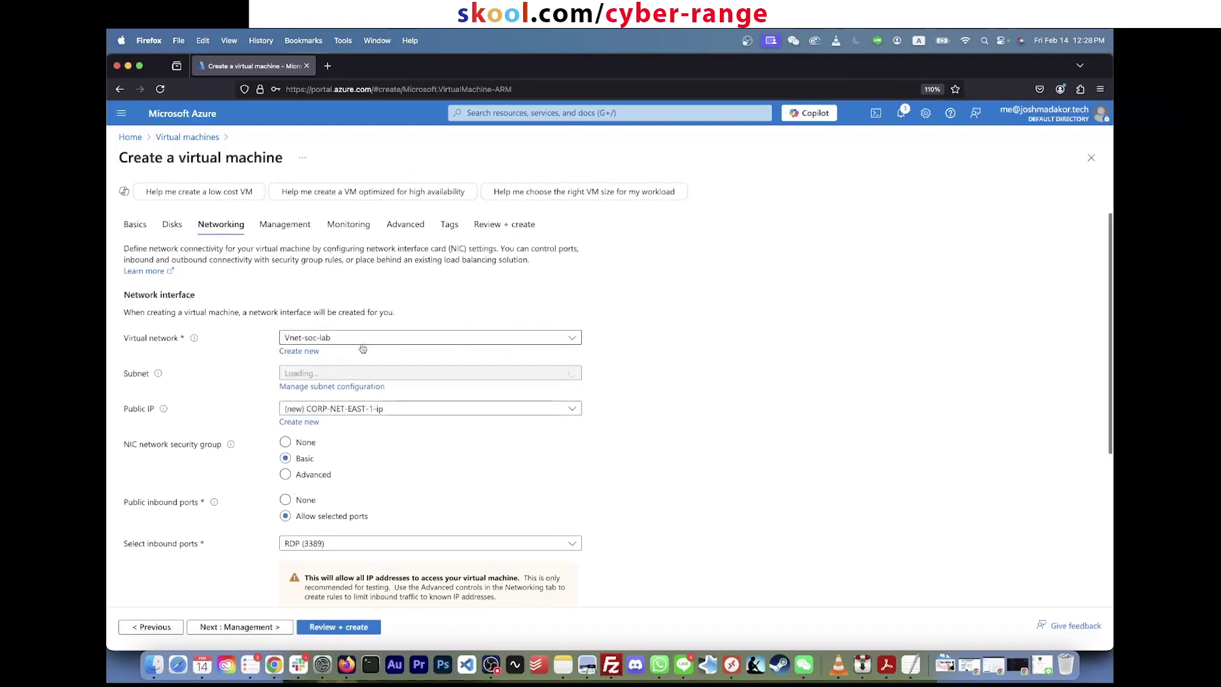
Step: Keep Vnet-soc-lab as the virtual network and confirm (US) East US 2 as the region on Basics
left_click(378, 341)
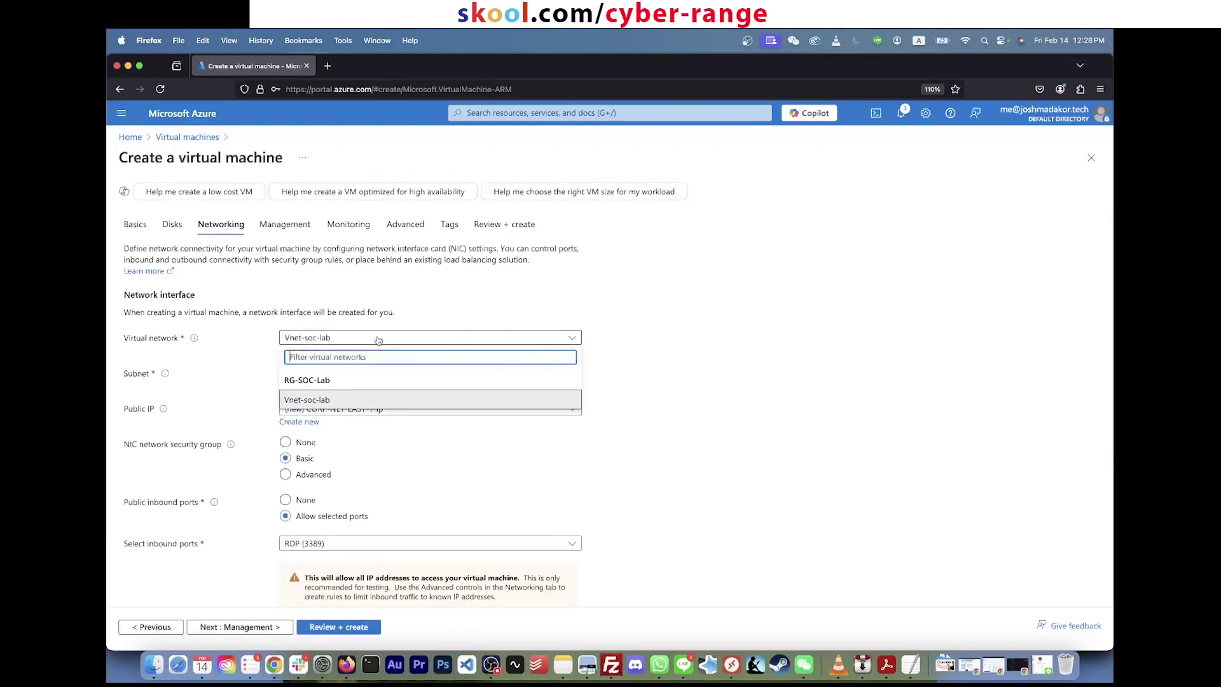
left_click(324, 401)
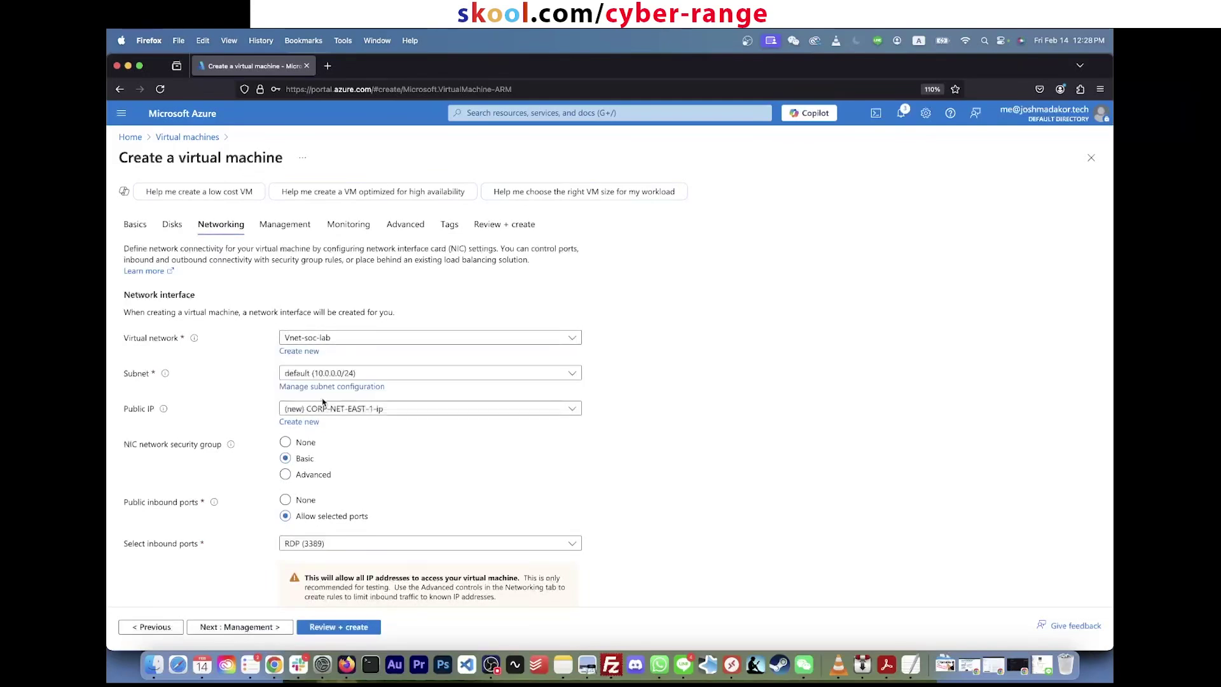
left_click(135, 223)
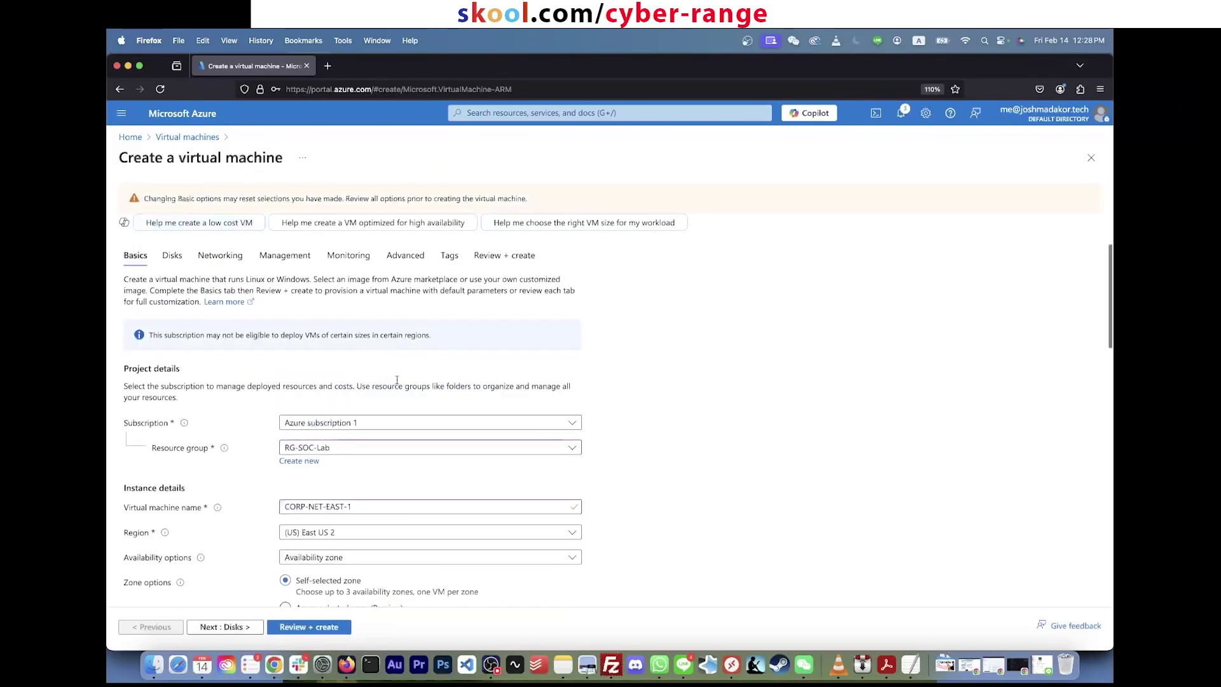
scroll(689, 395, "down", 3)
left_click(357, 349)
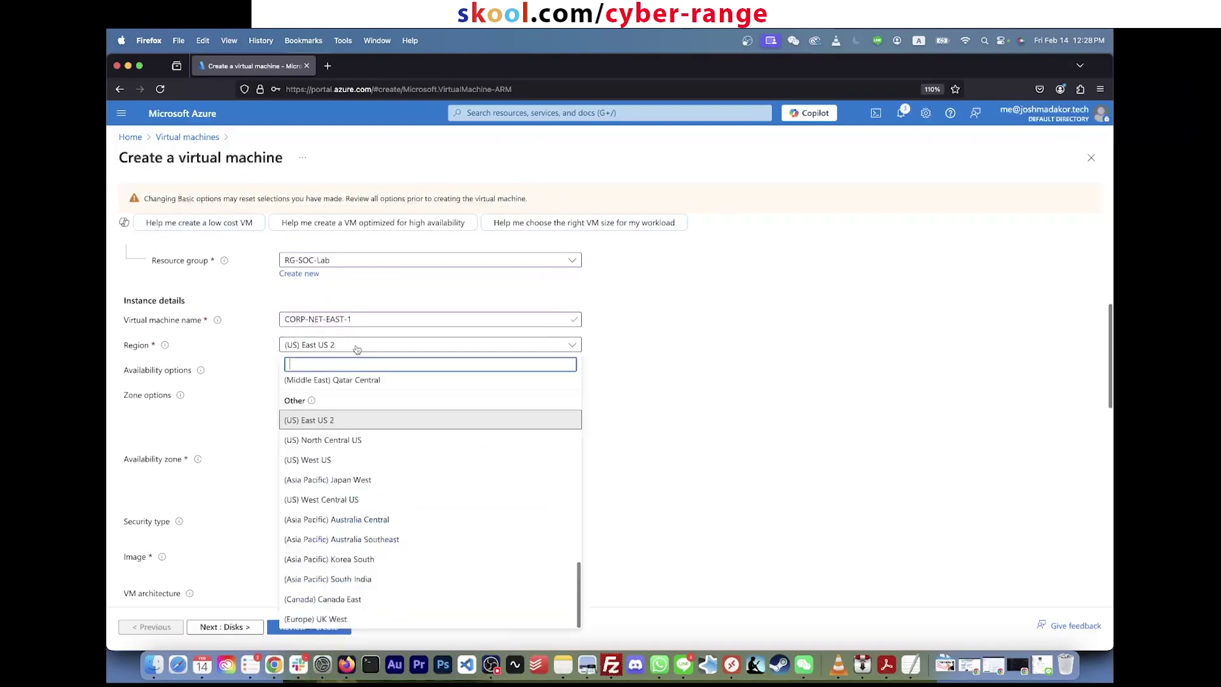
left_click(324, 421)
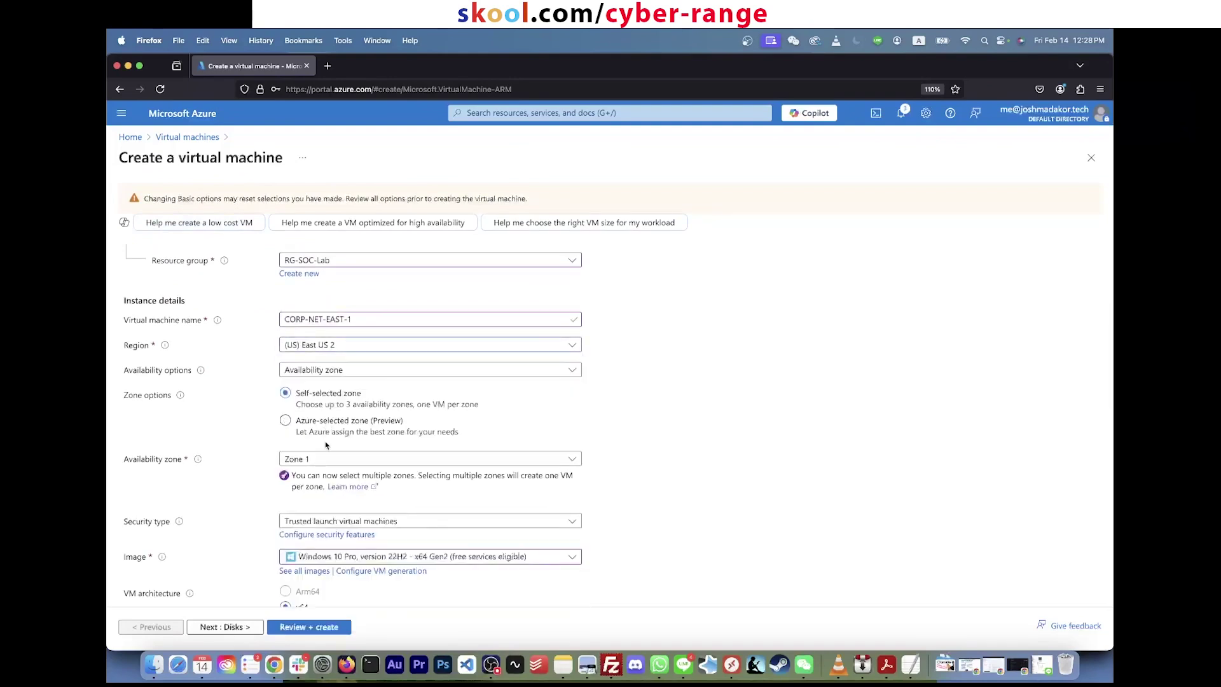
left_click(338, 350)
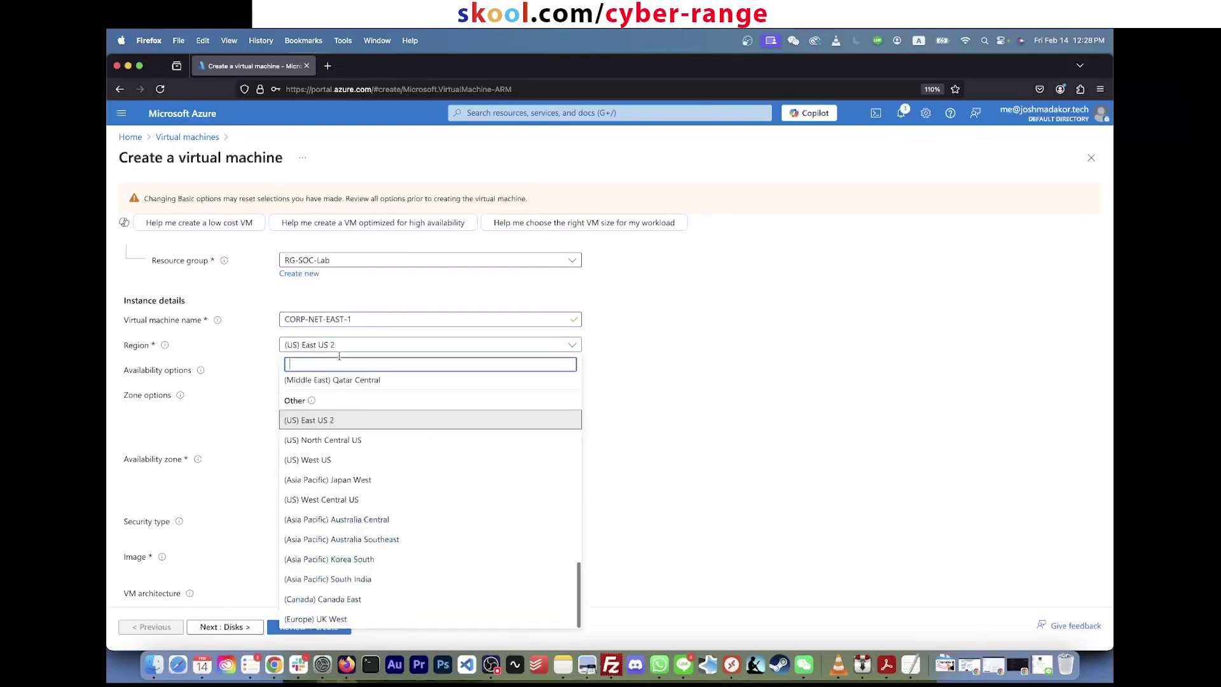
left_click(329, 421)
scroll(652, 409, "down", 10)
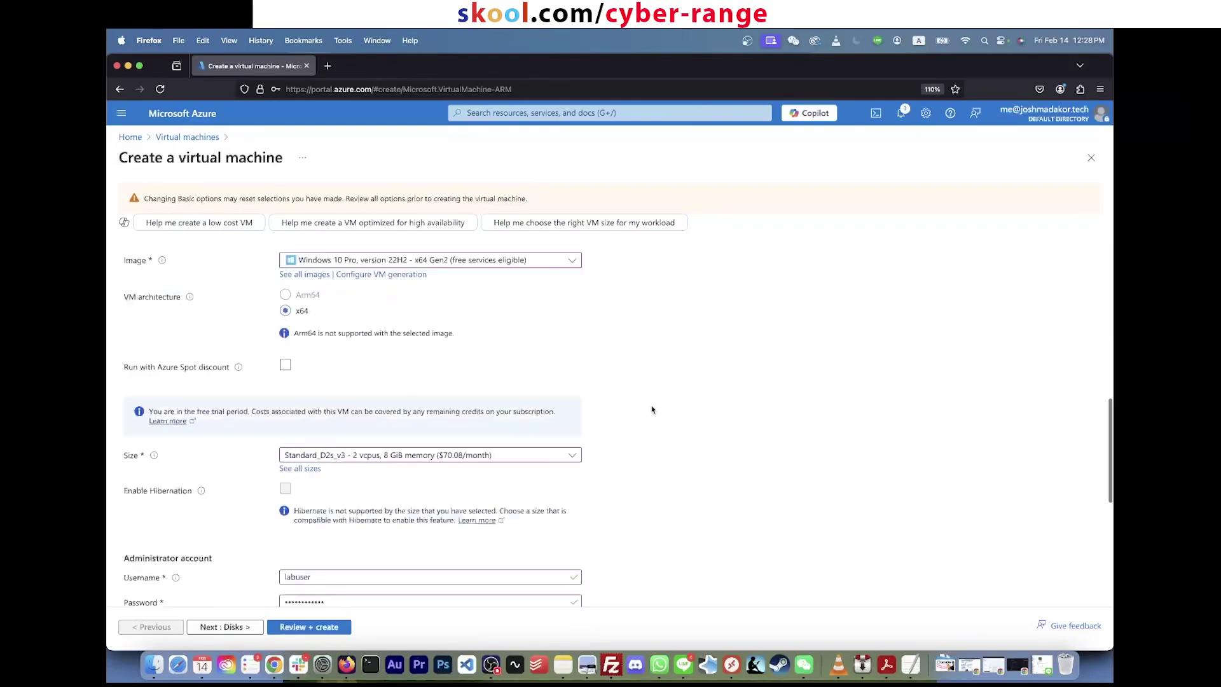
Step: Back on Networking, confirm Vnet-soc-lab and the default (10.0.0.0/24) subnet
left_click(222, 628)
left_click(223, 628)
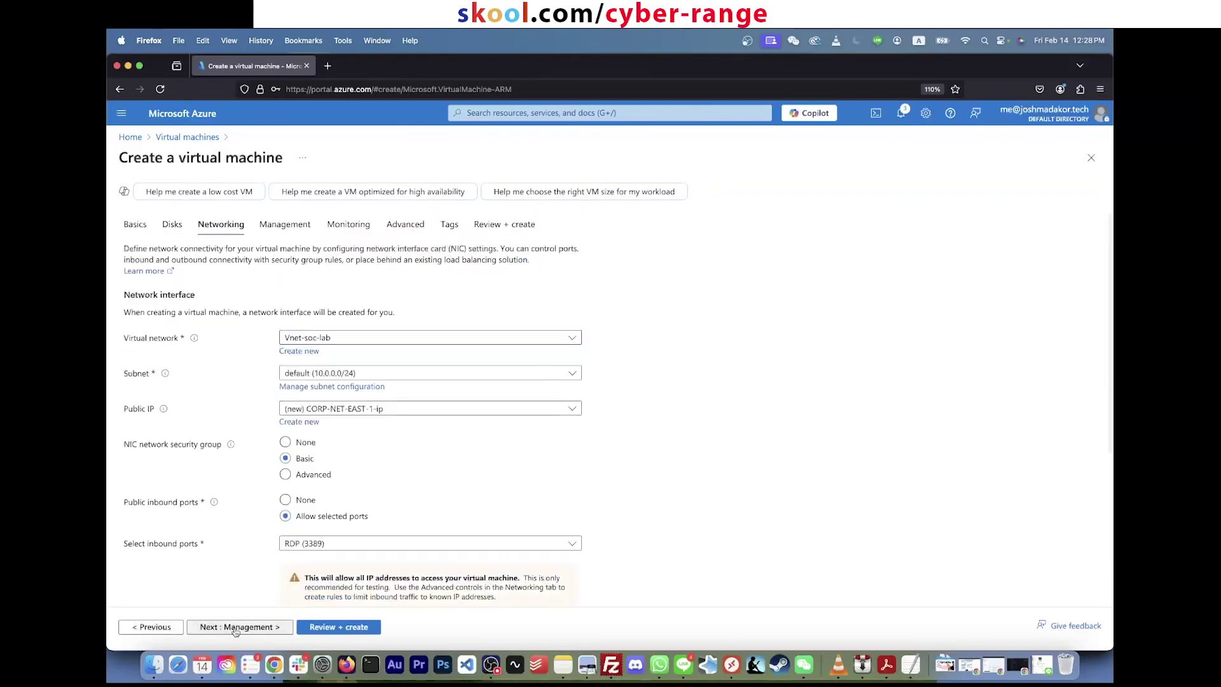
left_click(317, 342)
left_click(321, 402)
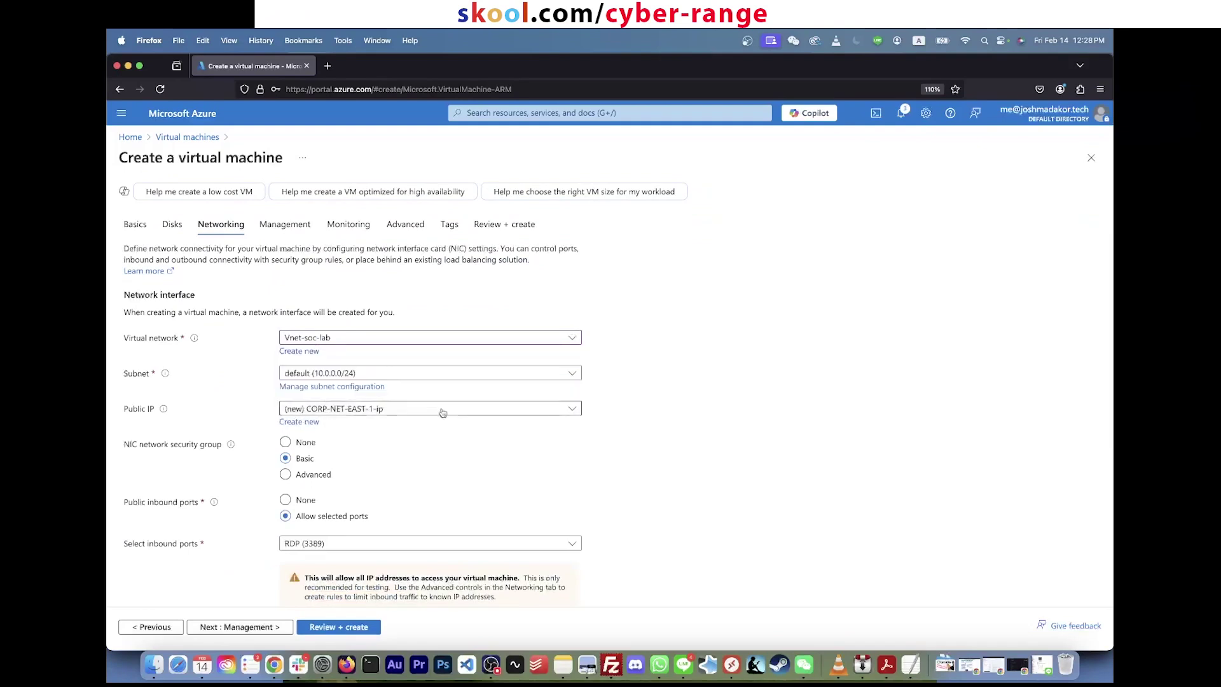
left_click(401, 375)
left_click(356, 415)
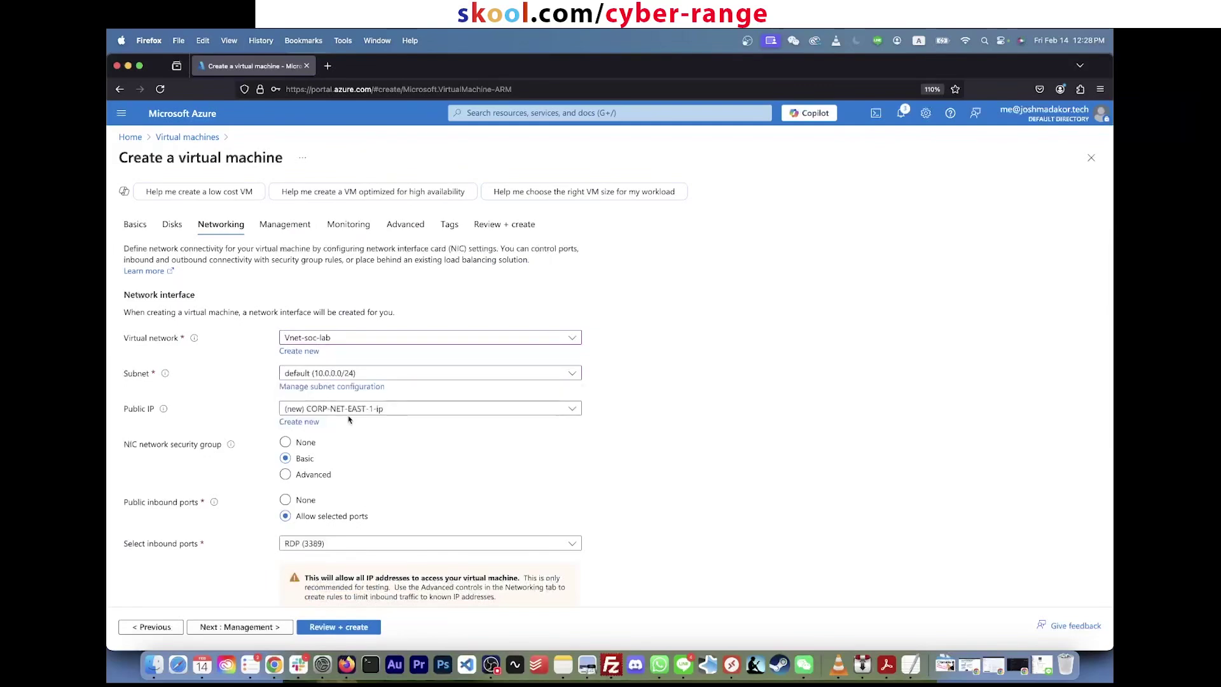
Step: Make the VM delete its public IP and NIC when it is deleted
scroll(669, 398, "down", 3)
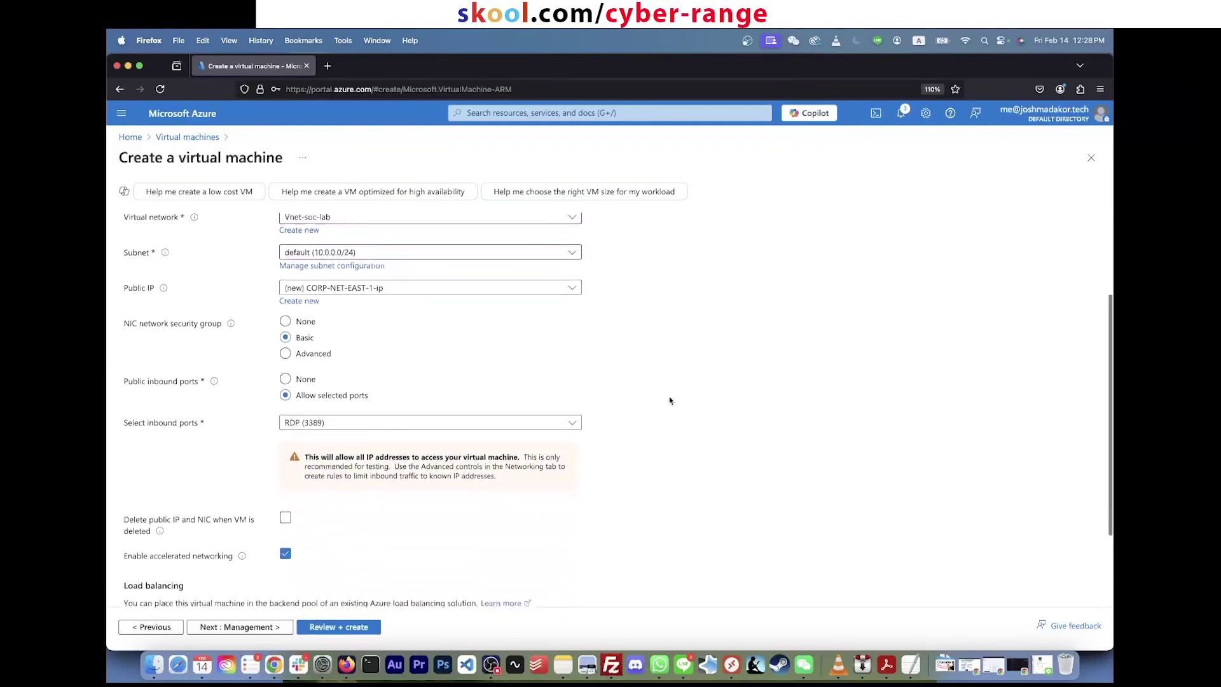
scroll(669, 401, "down", 2)
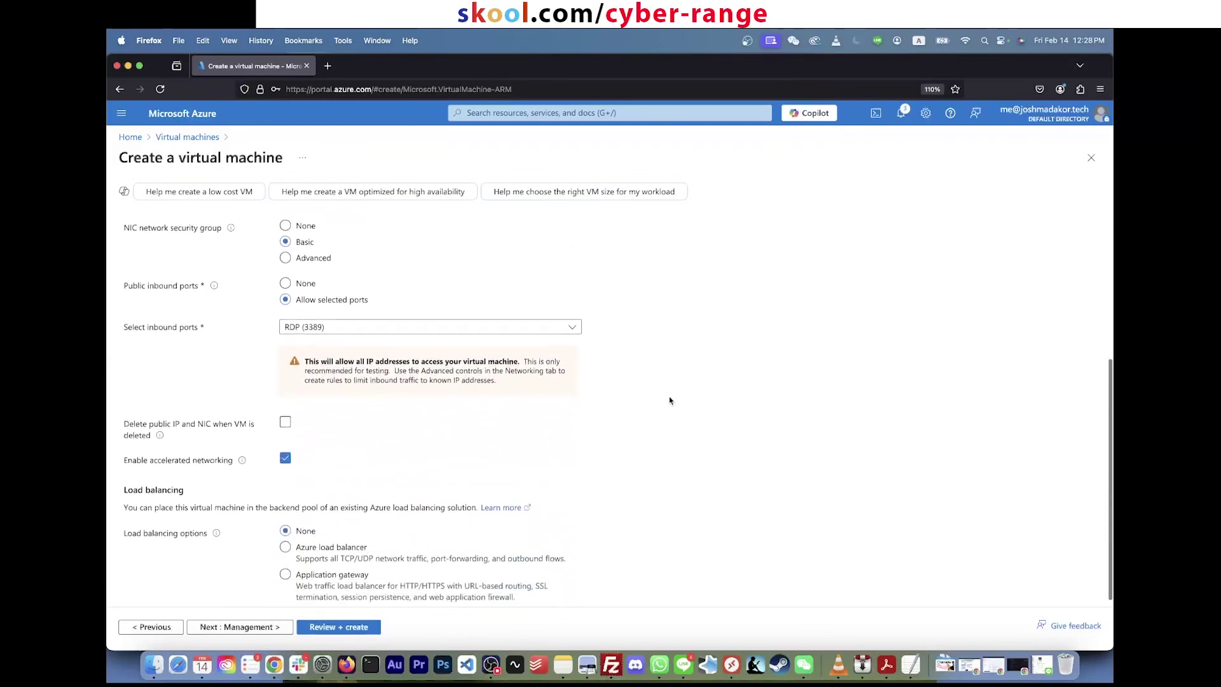
left_click(285, 413)
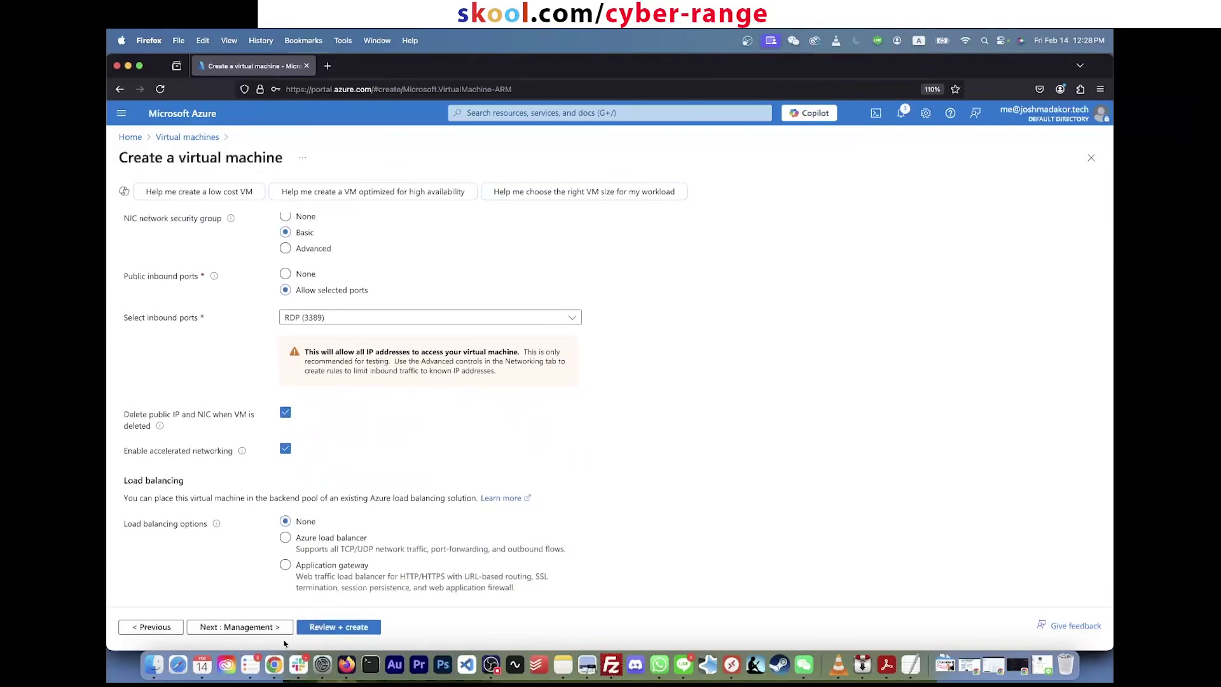
left_click(270, 628)
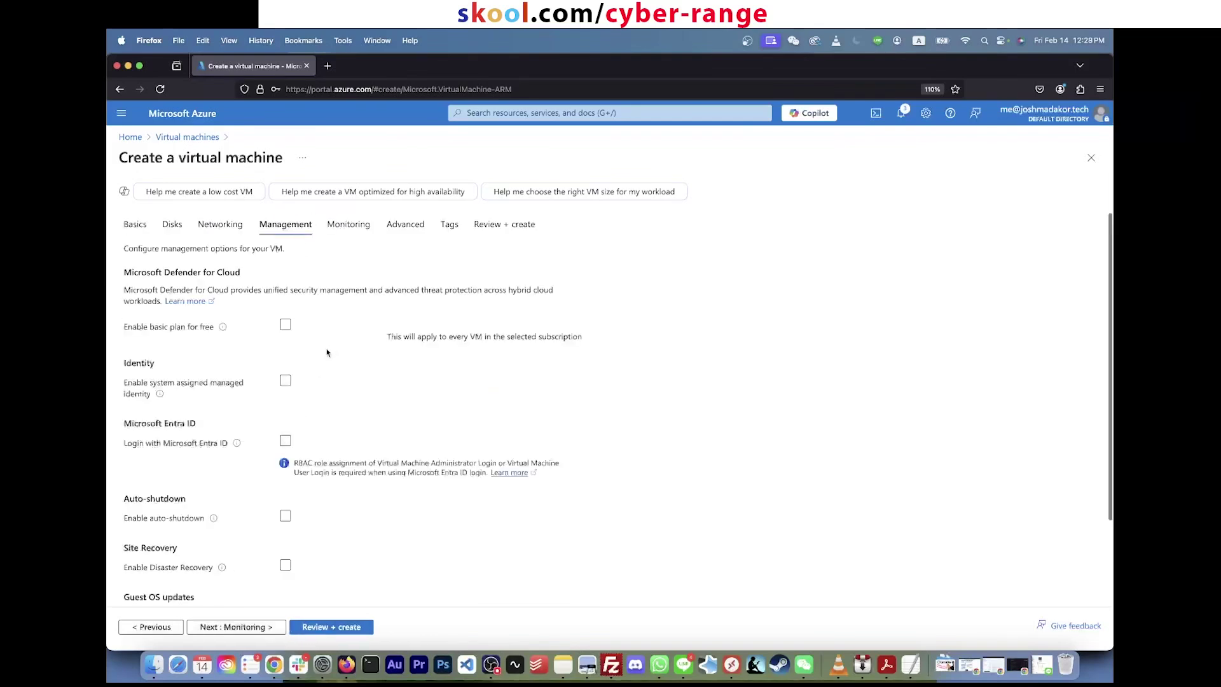
Step: Disable boot diagnostics on Monitoring, then pass through Advanced to the Review + create page
left_click(238, 628)
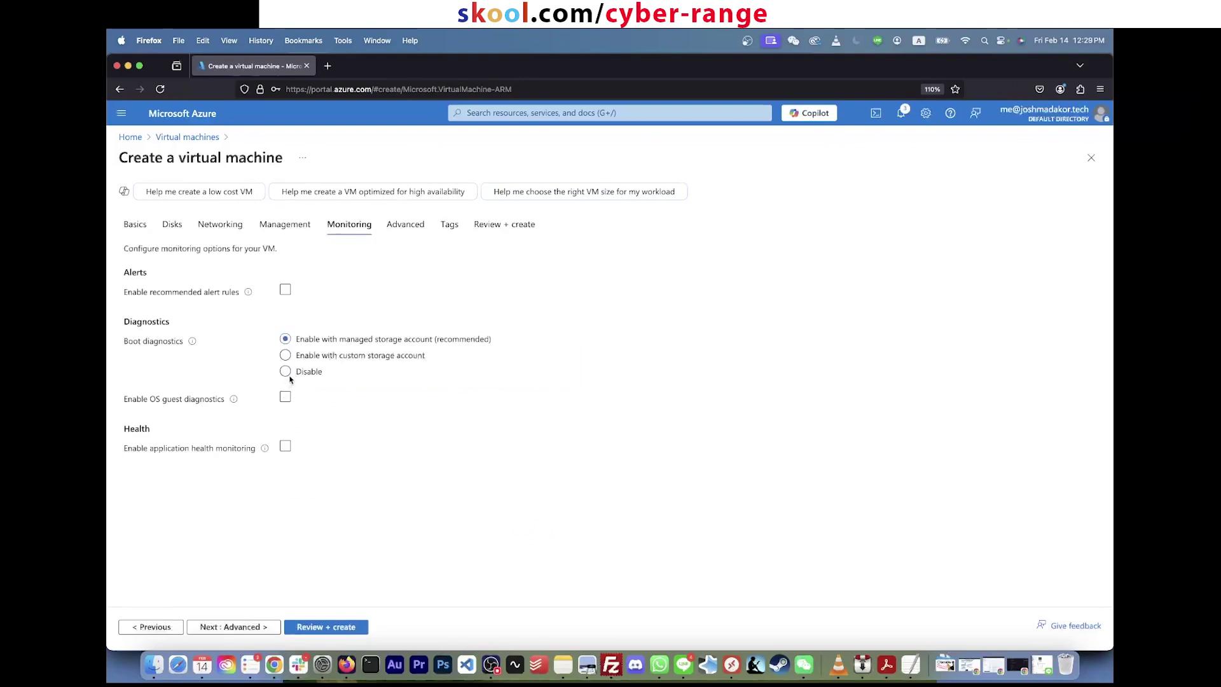
left_click(286, 374)
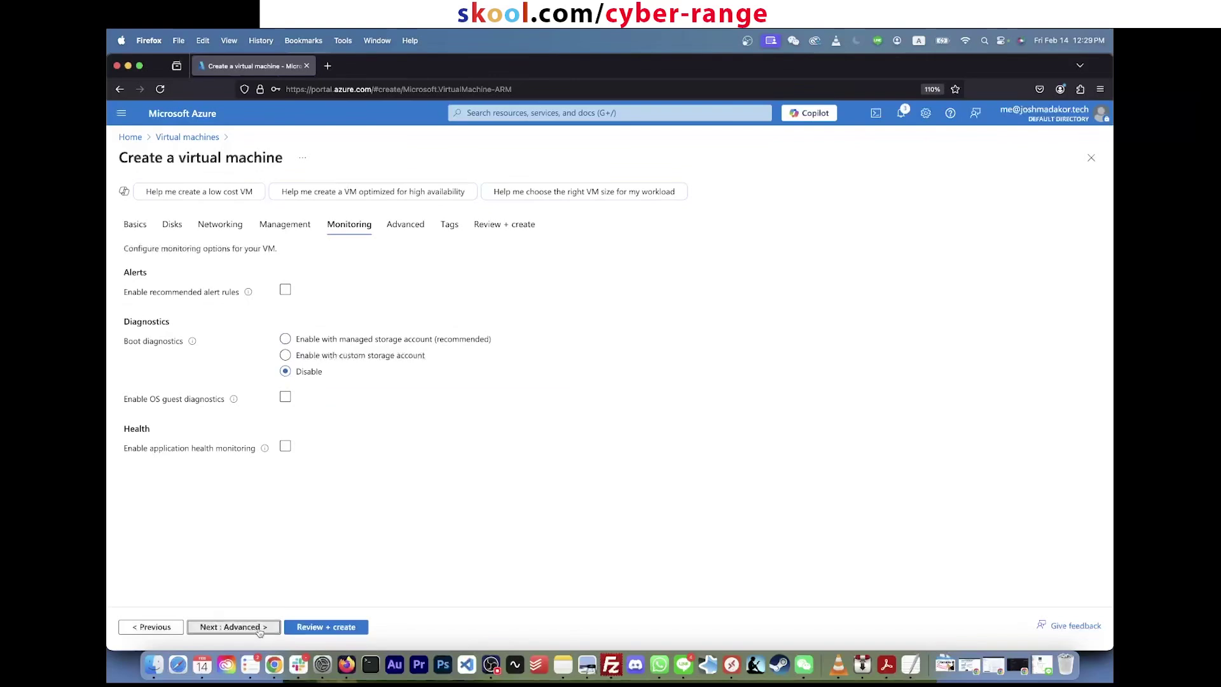
left_click(254, 626)
left_click(285, 629)
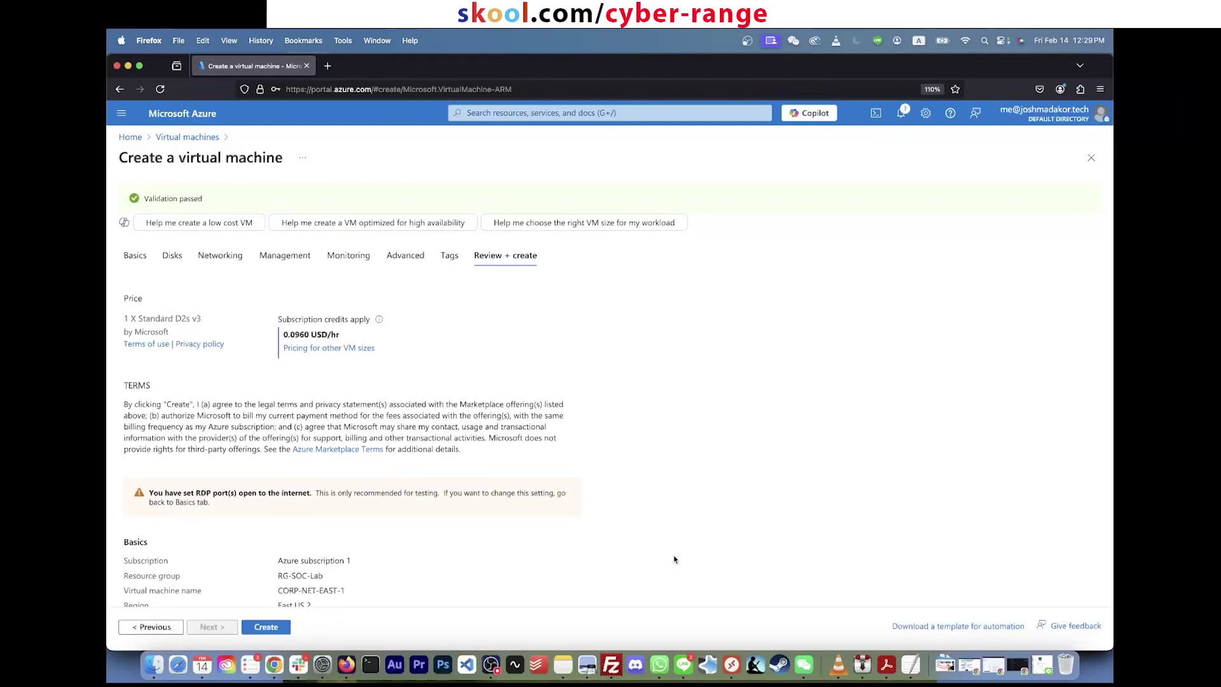
Step: Create the CORP-NET-EAST-1 VM and dismiss the deployment succeeded notification
scroll(563, 546, "down", 5)
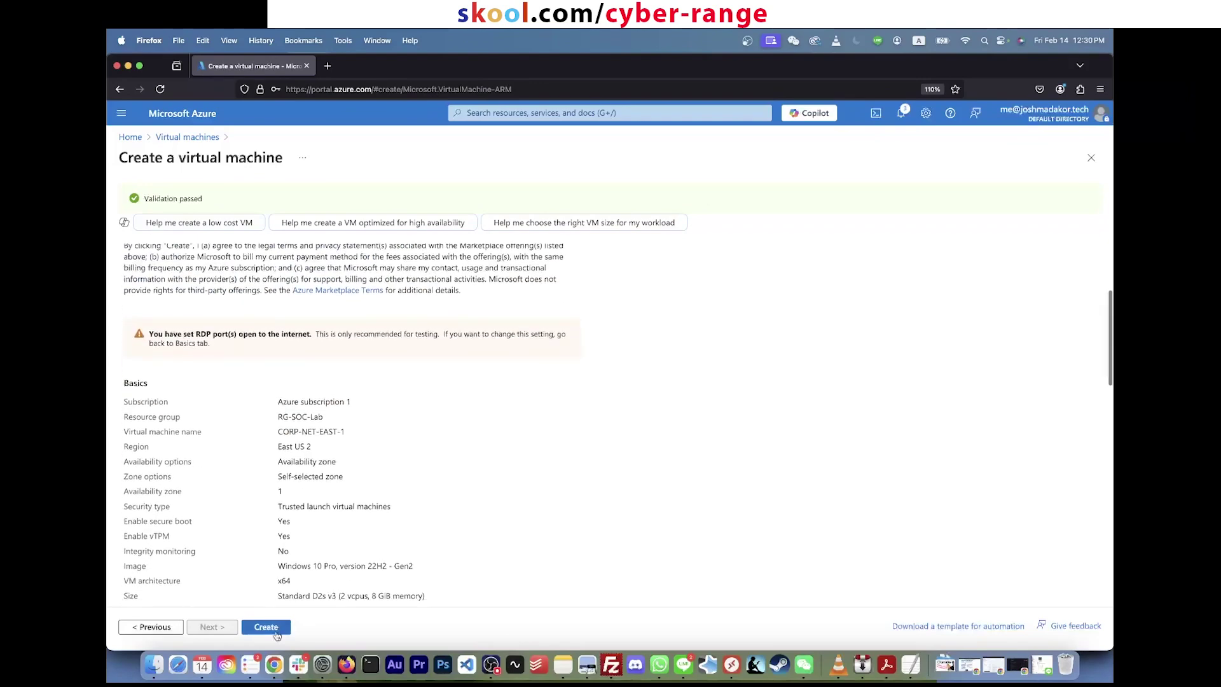
left_click(266, 627)
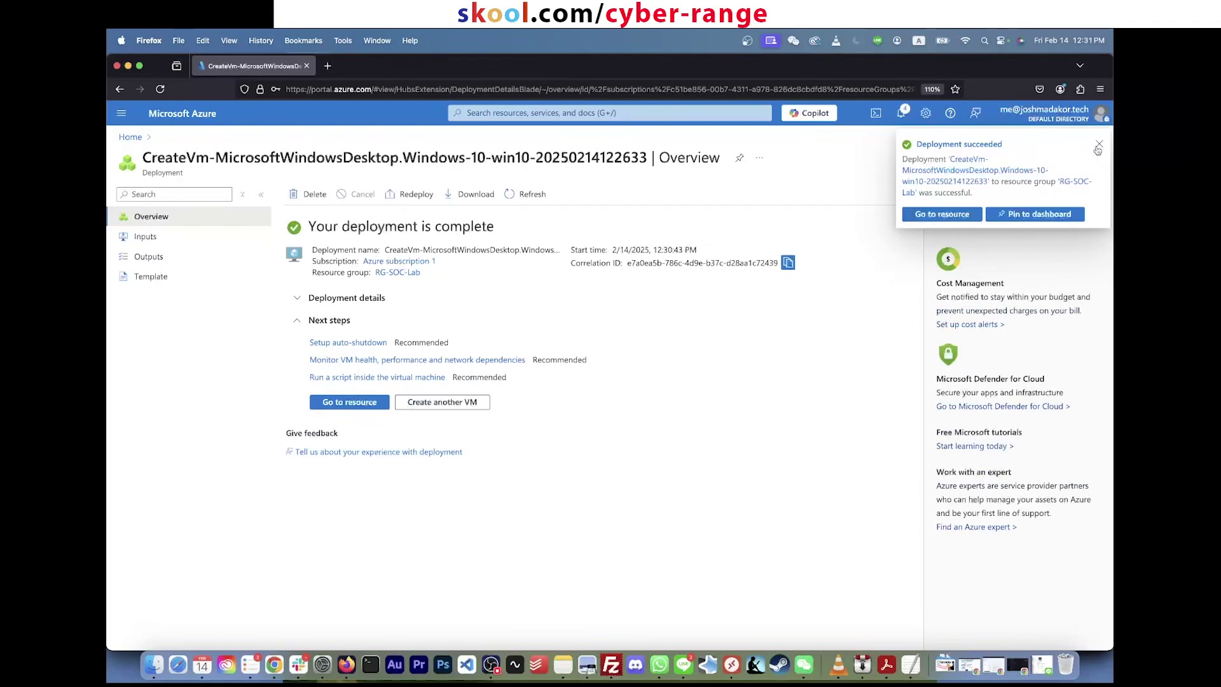
left_click(1098, 148)
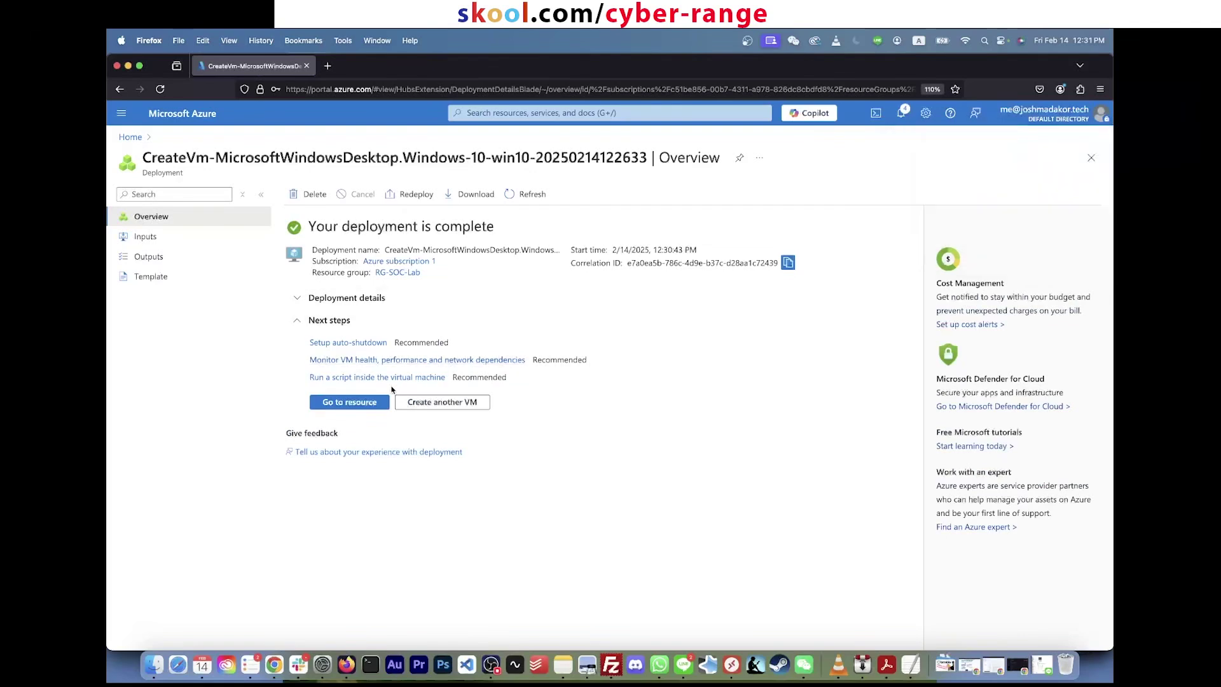
left_click(487, 112)
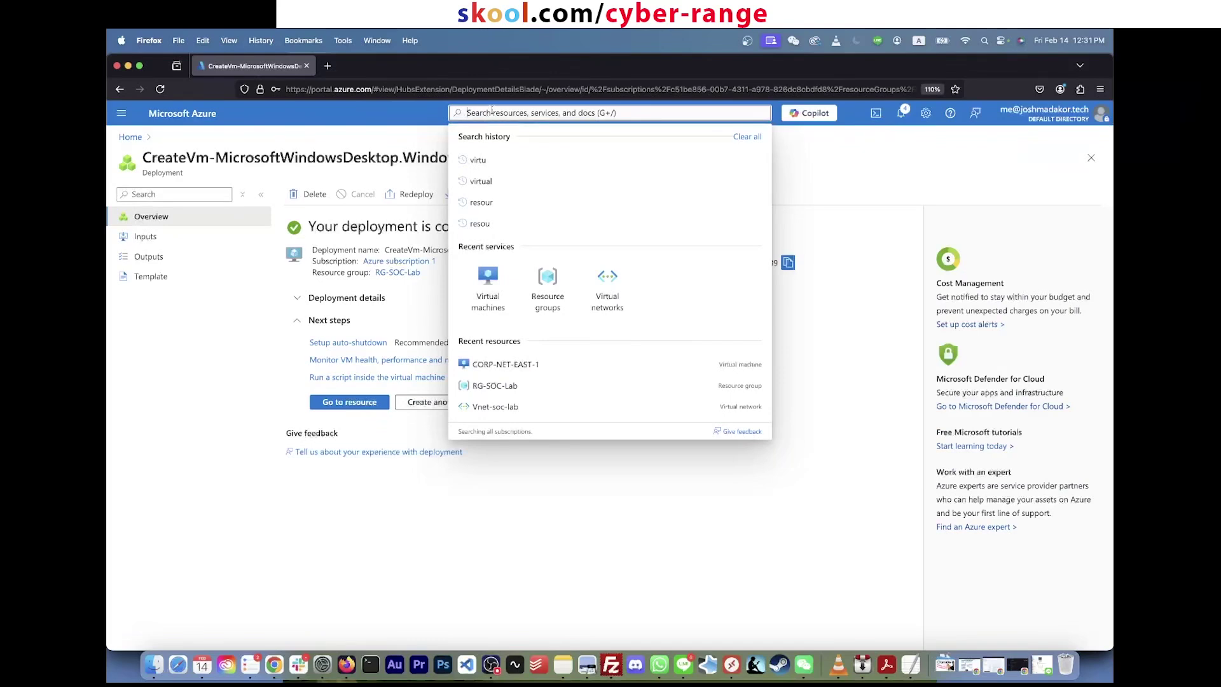
type("res")
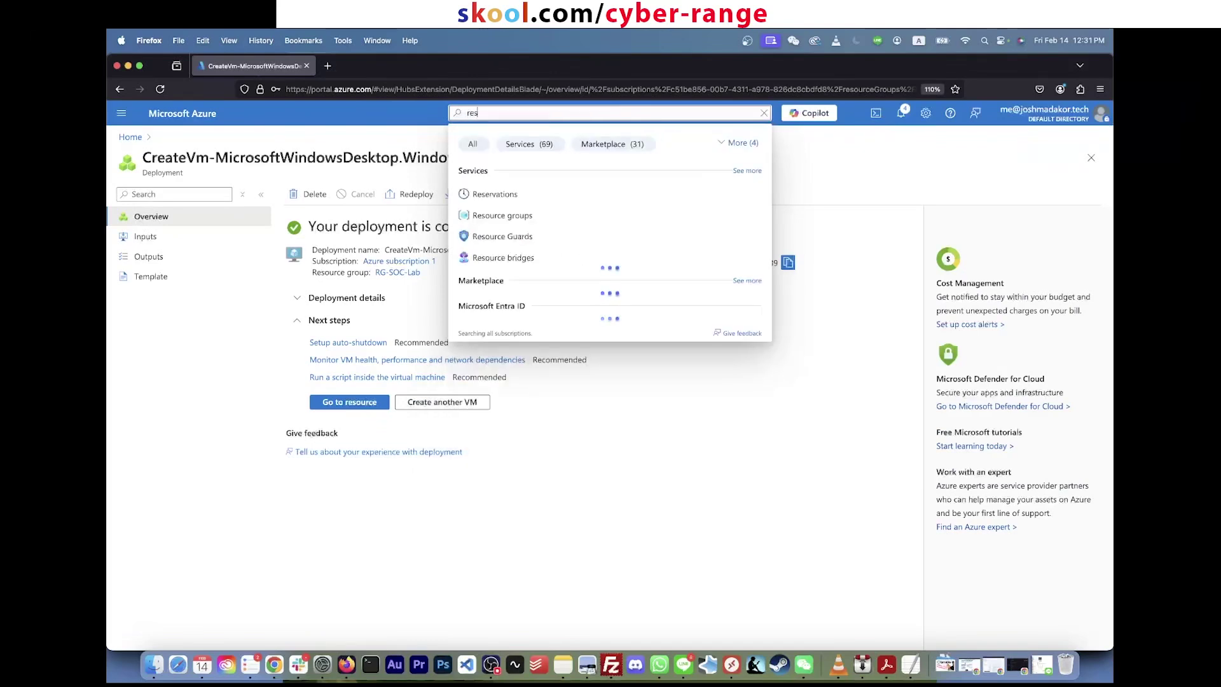
type("ou")
Step: Open RG-SOC-Lab from Resource groups and highlight its public IP, NSG, network interface and disk
left_click(487, 198)
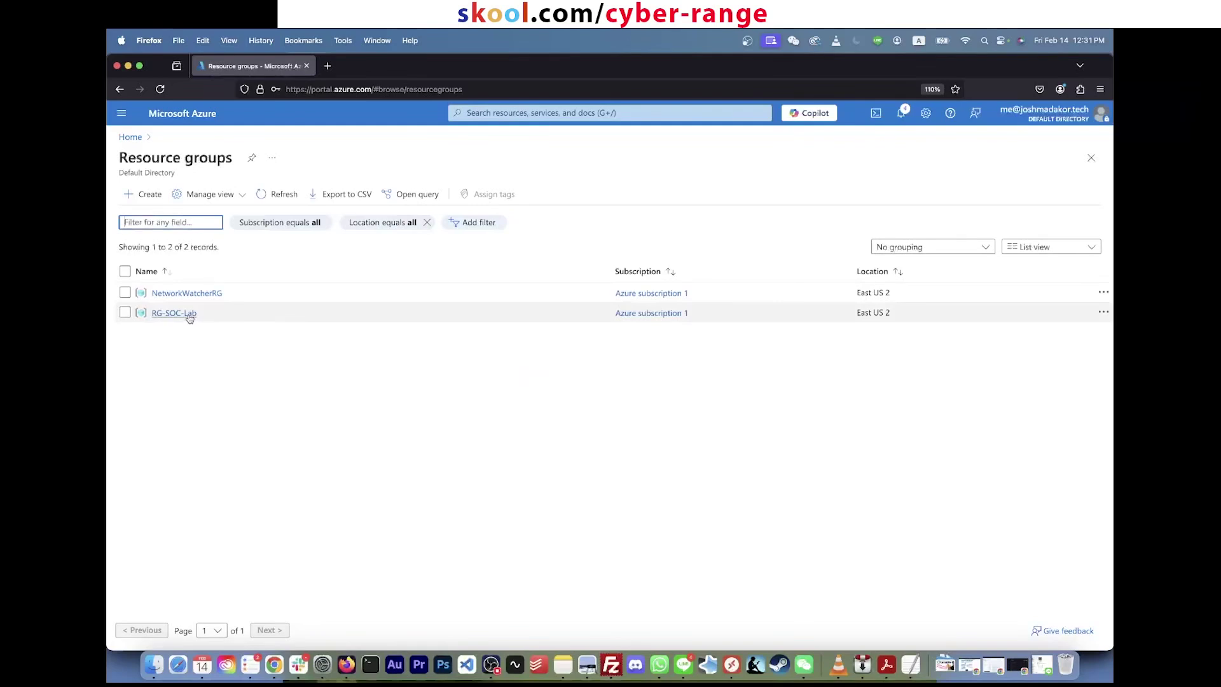
left_click(187, 315)
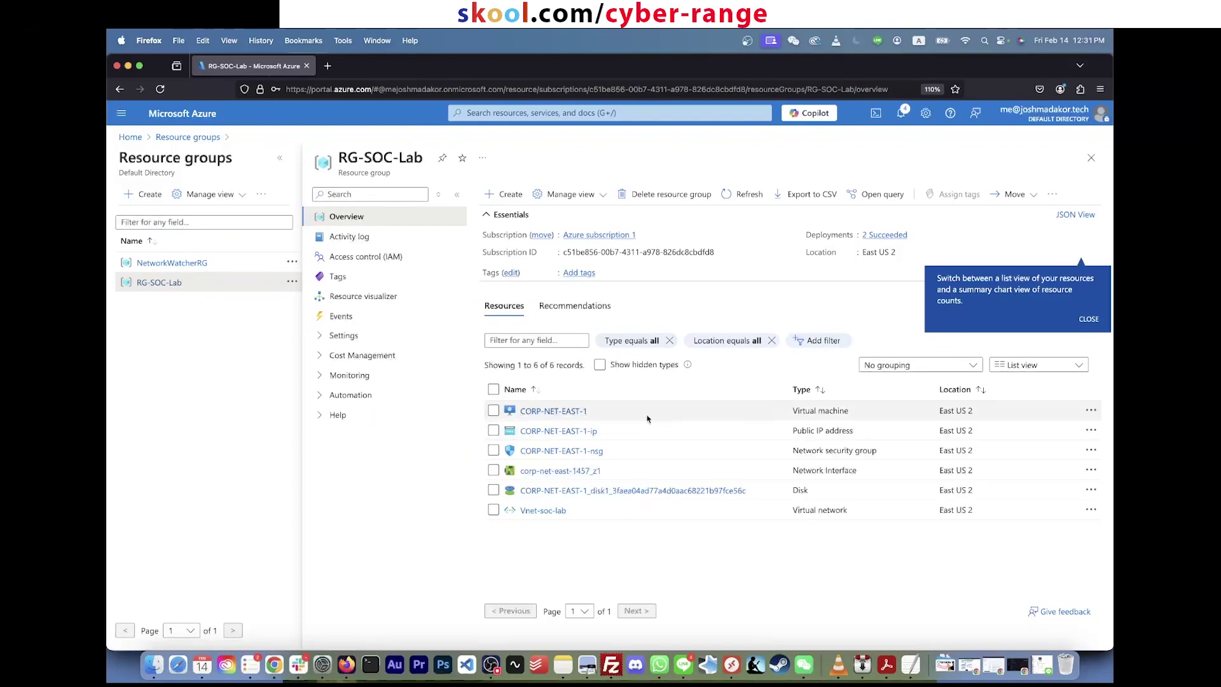
triple_click(827, 430)
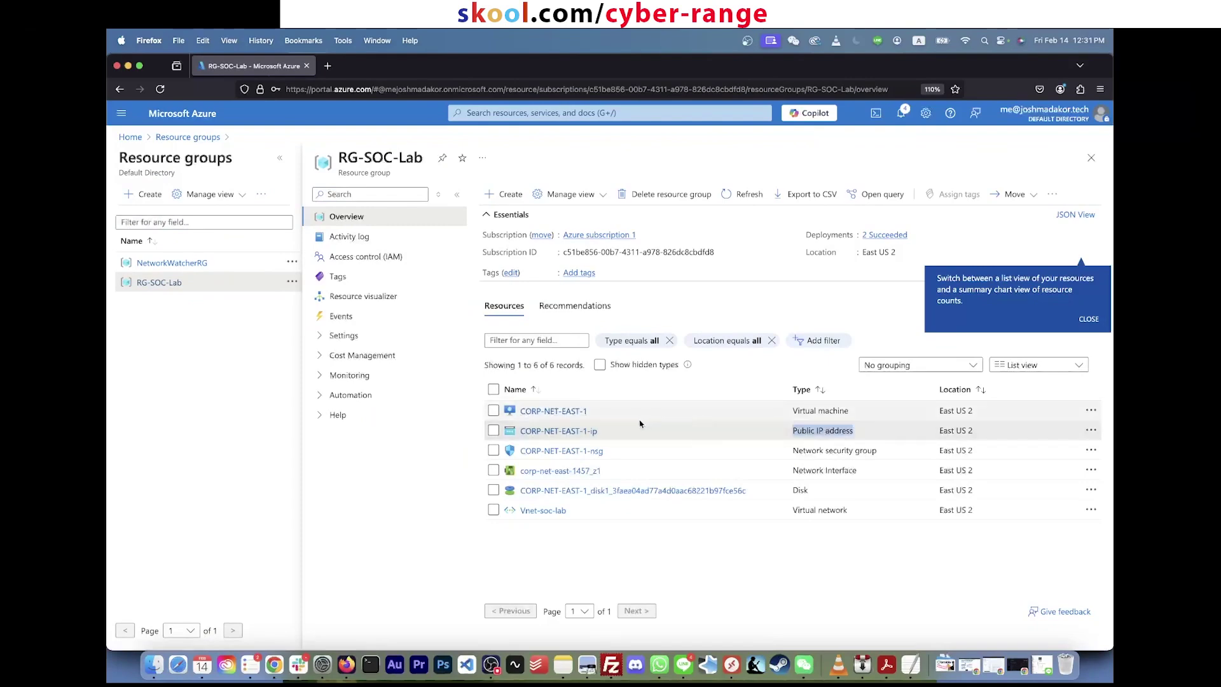
triple_click(619, 452)
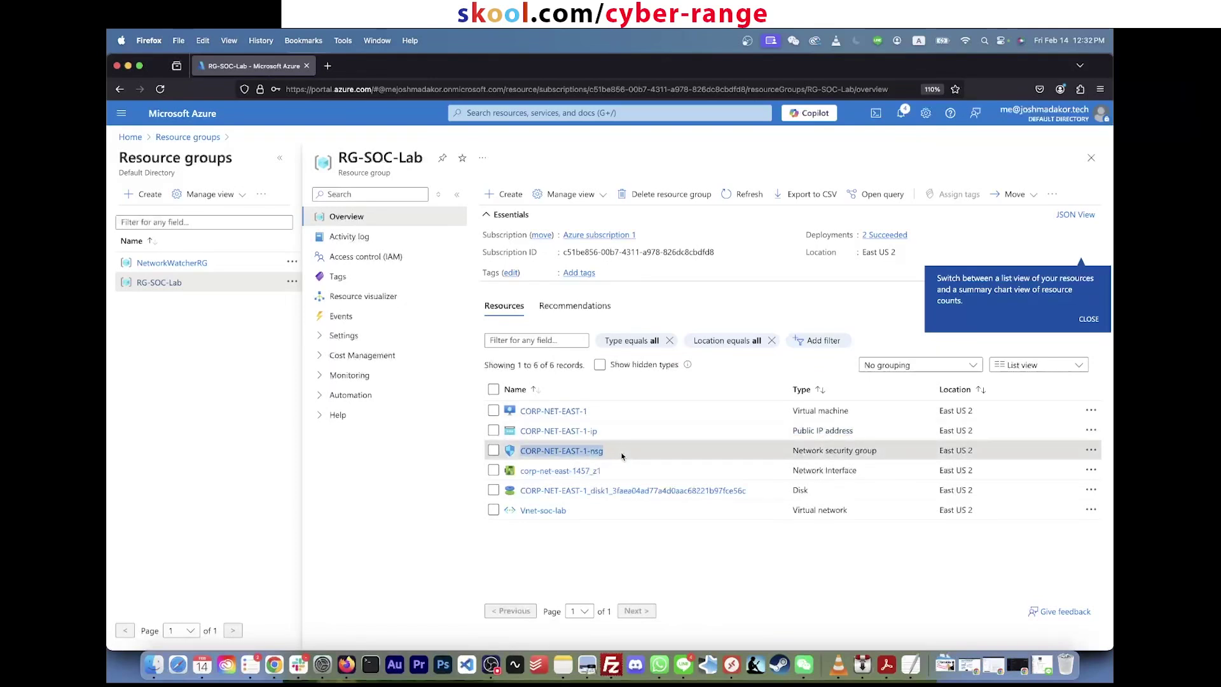
double_click(622, 456)
left_click(622, 456)
left_click_drag(646, 452, 547, 449)
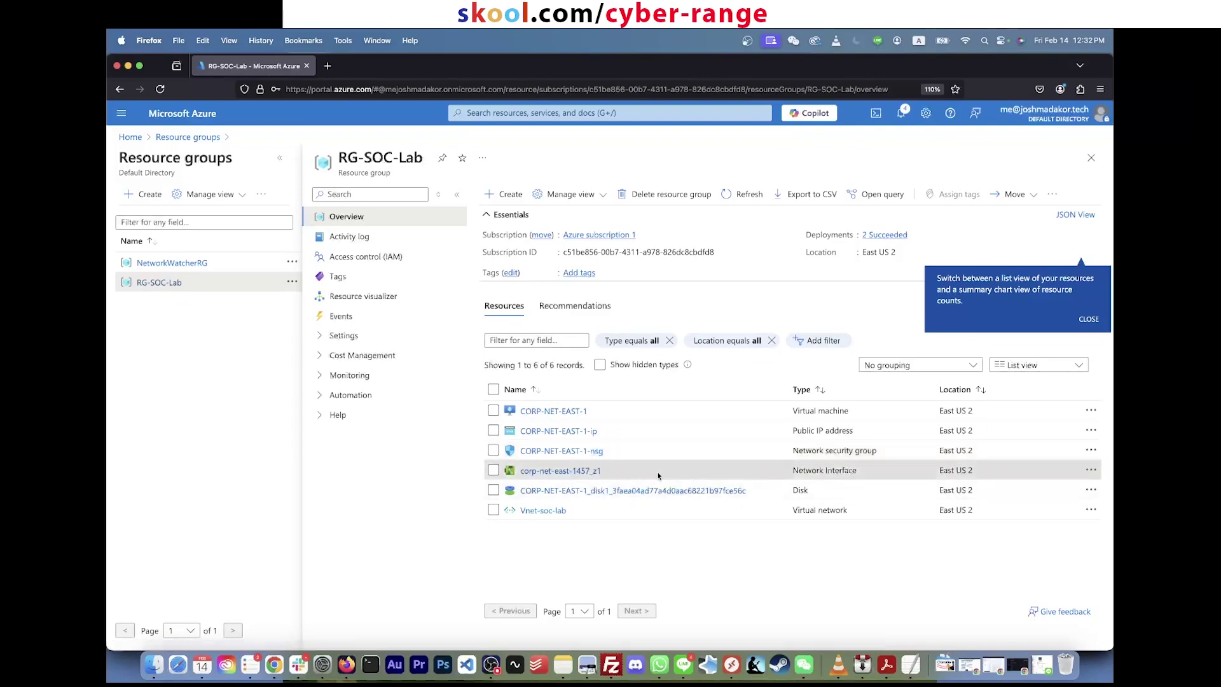
left_click_drag(657, 475, 541, 471)
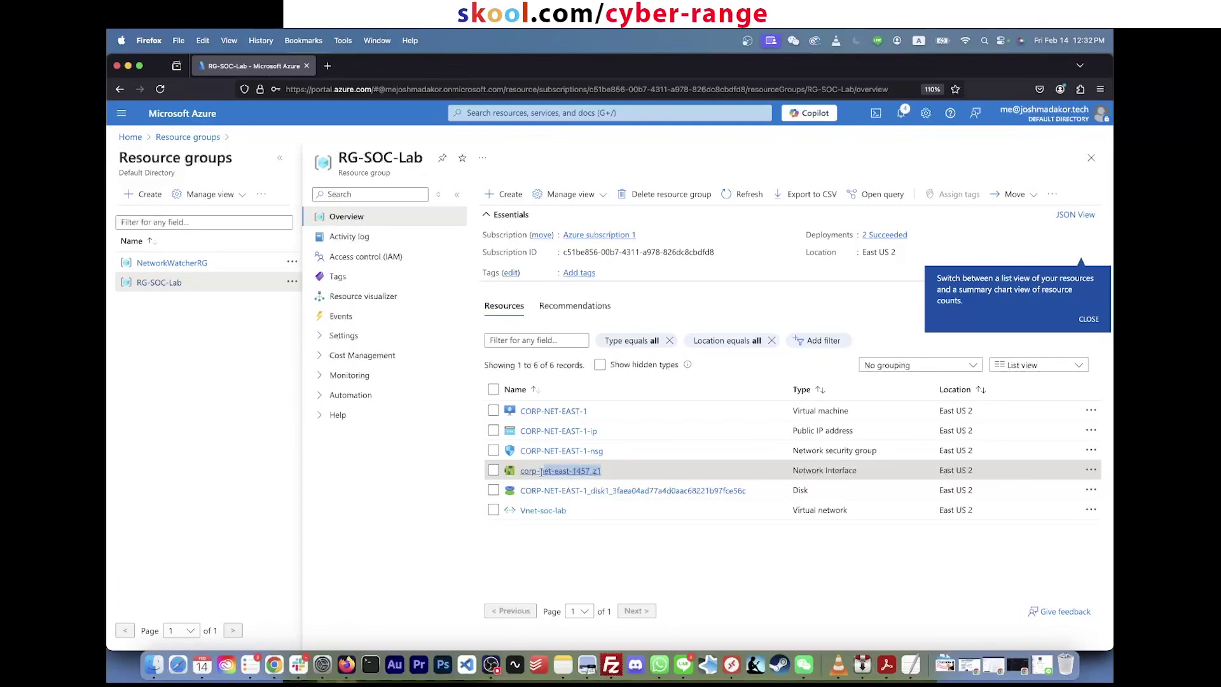
left_click(645, 477)
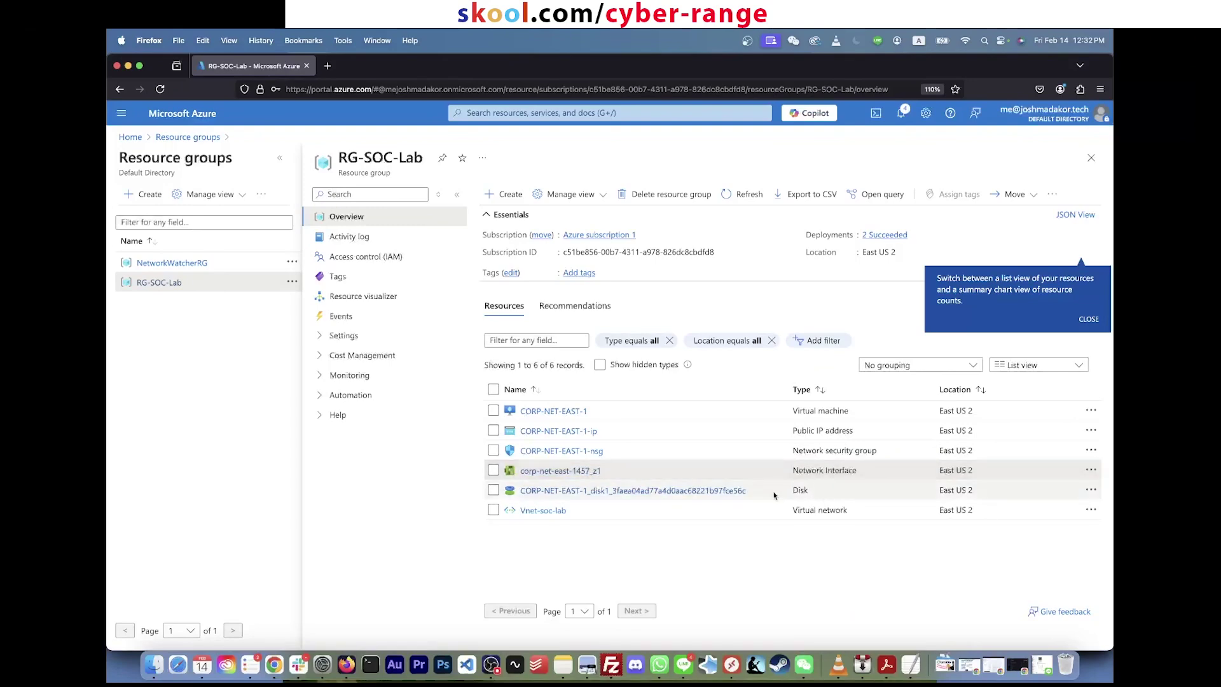
left_click_drag(748, 490, 531, 491)
left_click(516, 490)
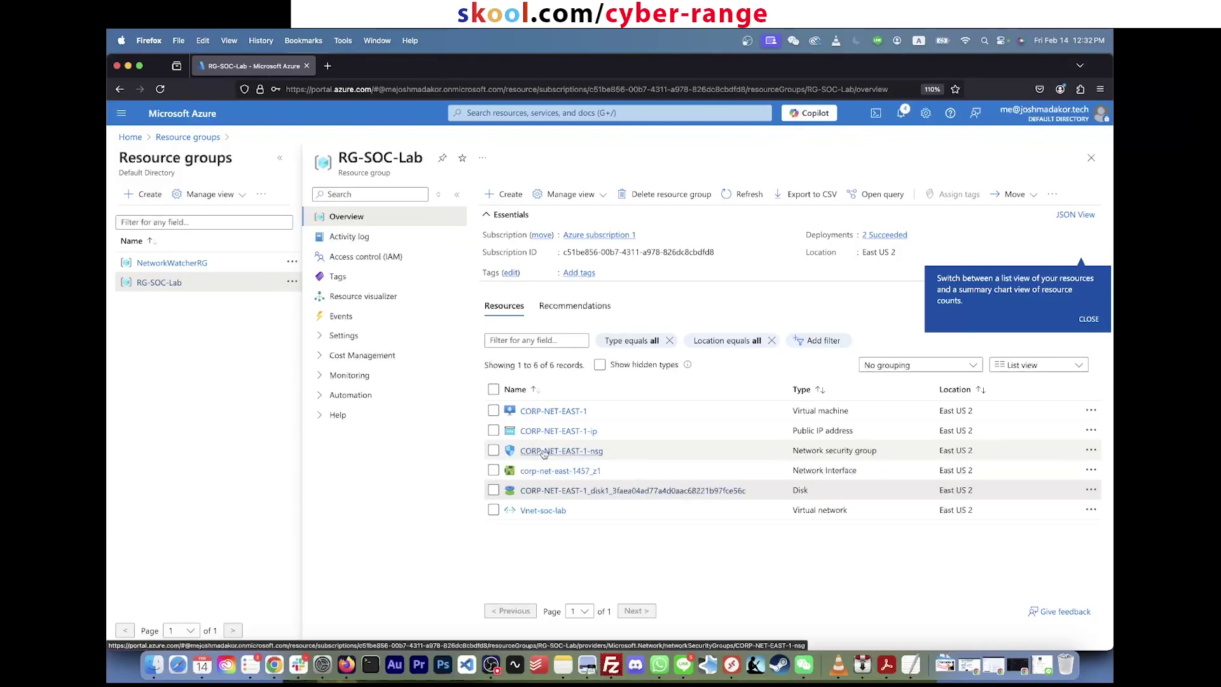
left_click(542, 452)
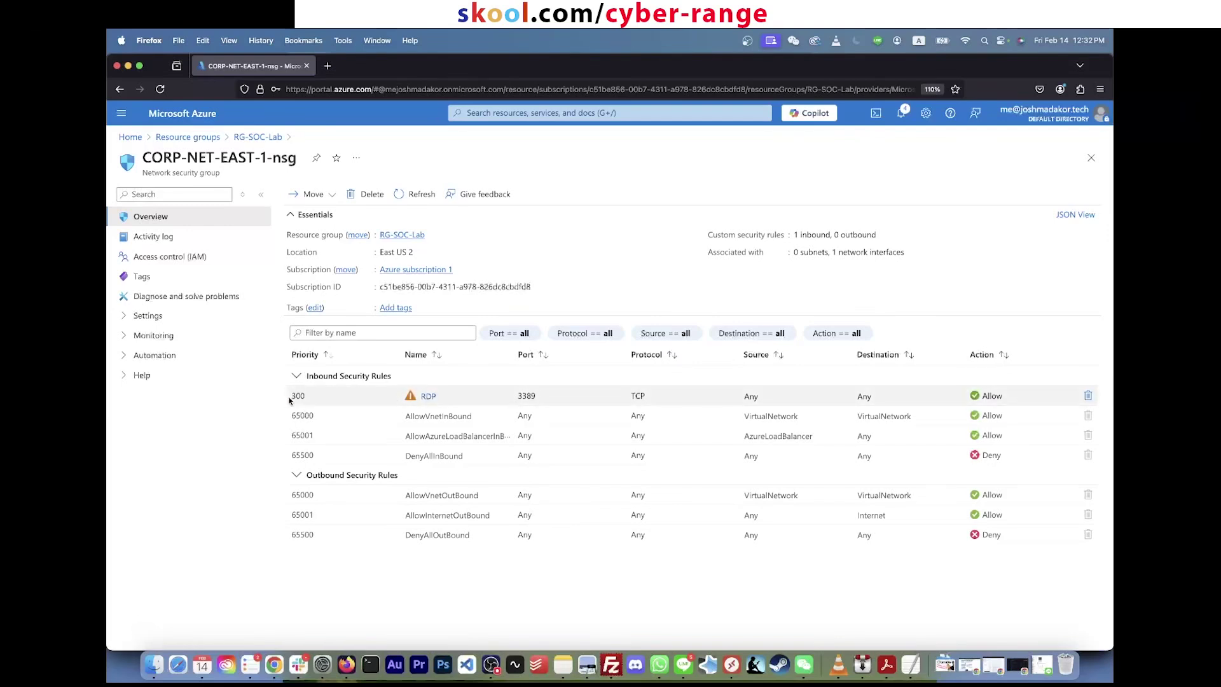
left_click_drag(292, 396, 741, 399)
double_click(751, 396)
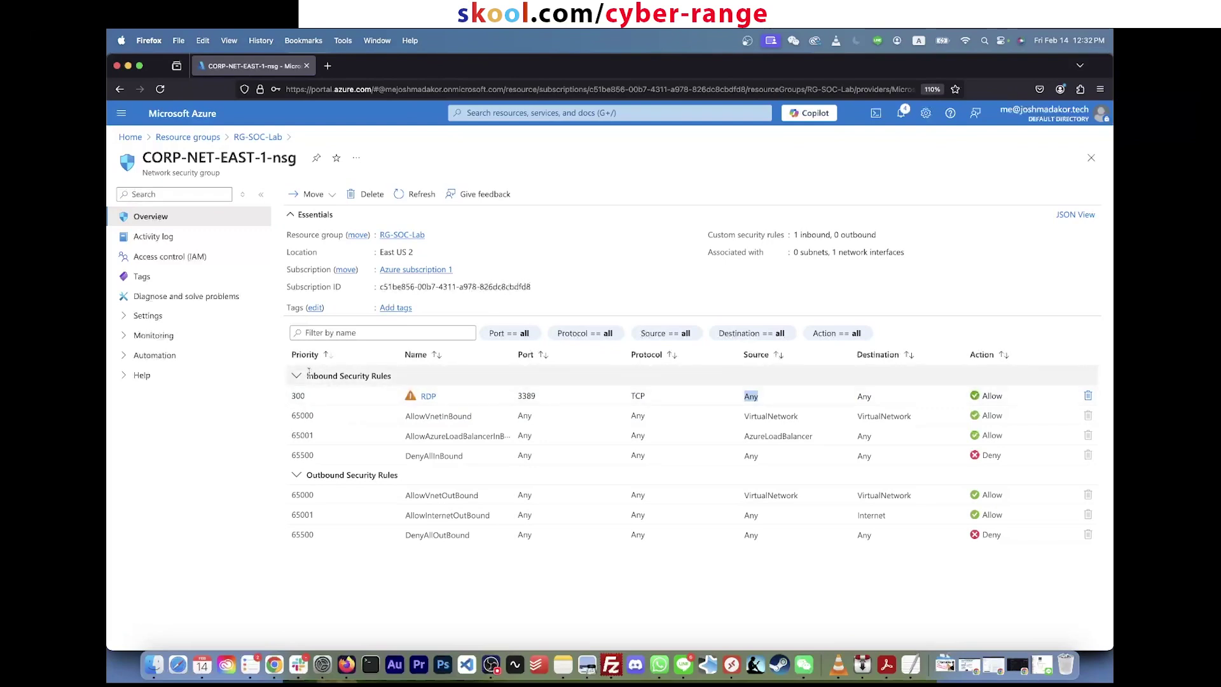
left_click_drag(309, 375, 393, 376)
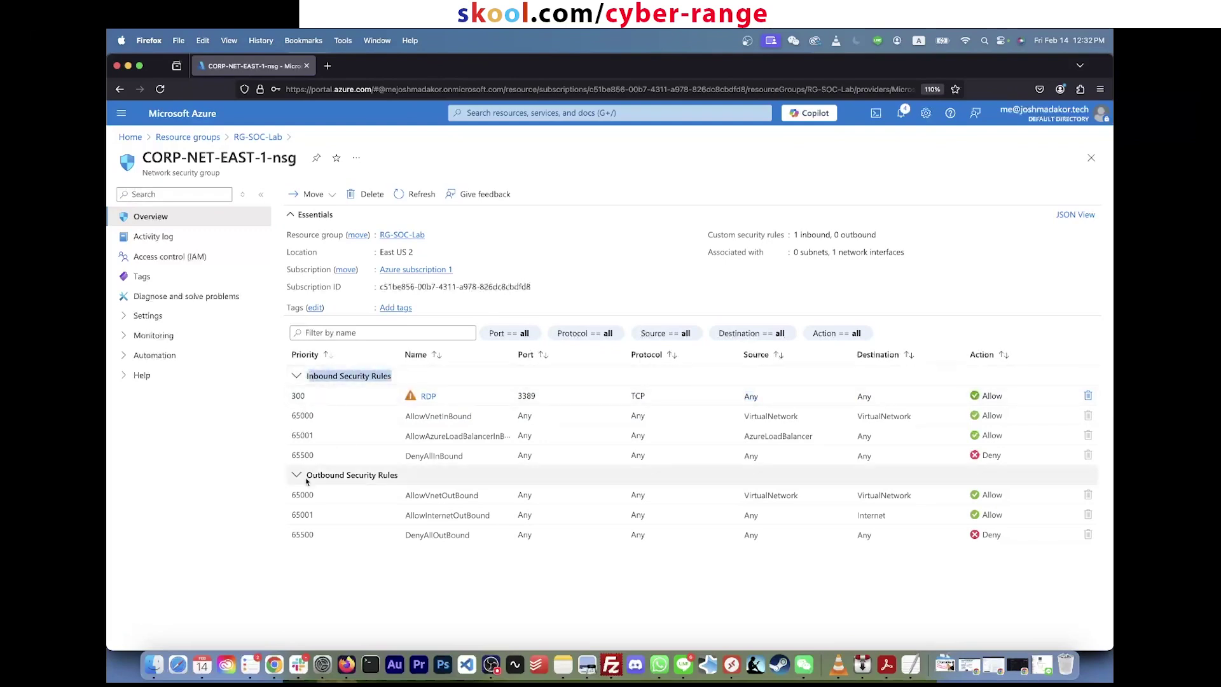
left_click_drag(307, 475, 374, 481)
left_click(320, 374)
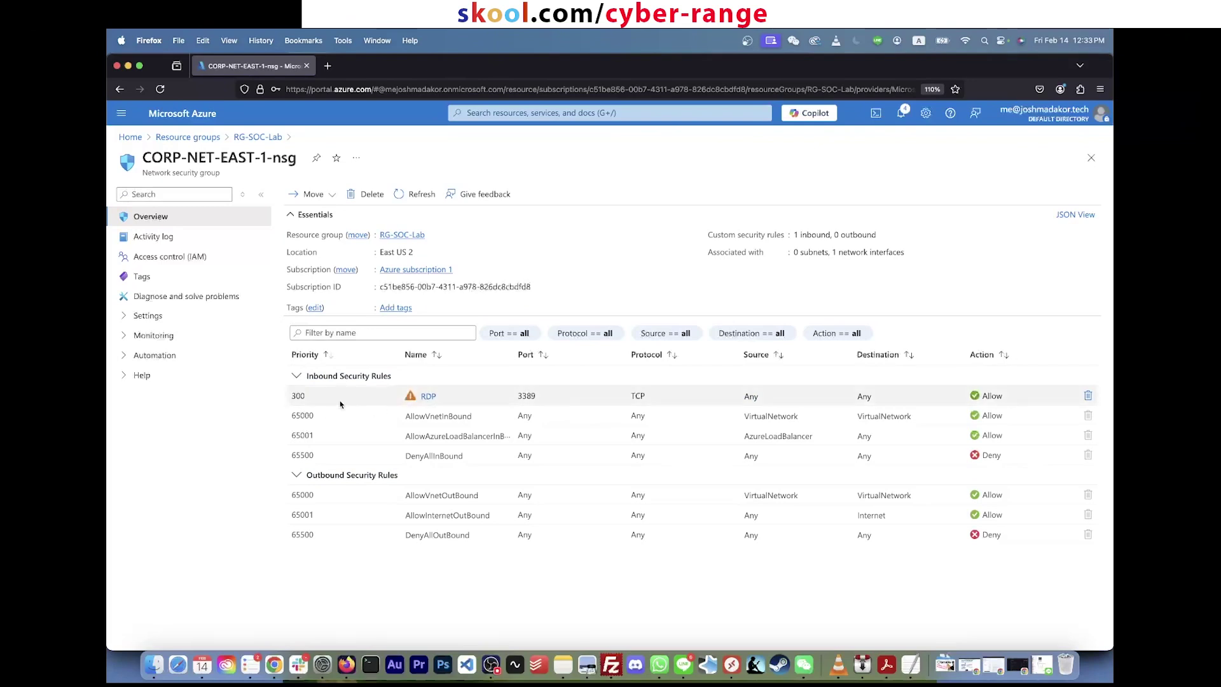
double_click(299, 396)
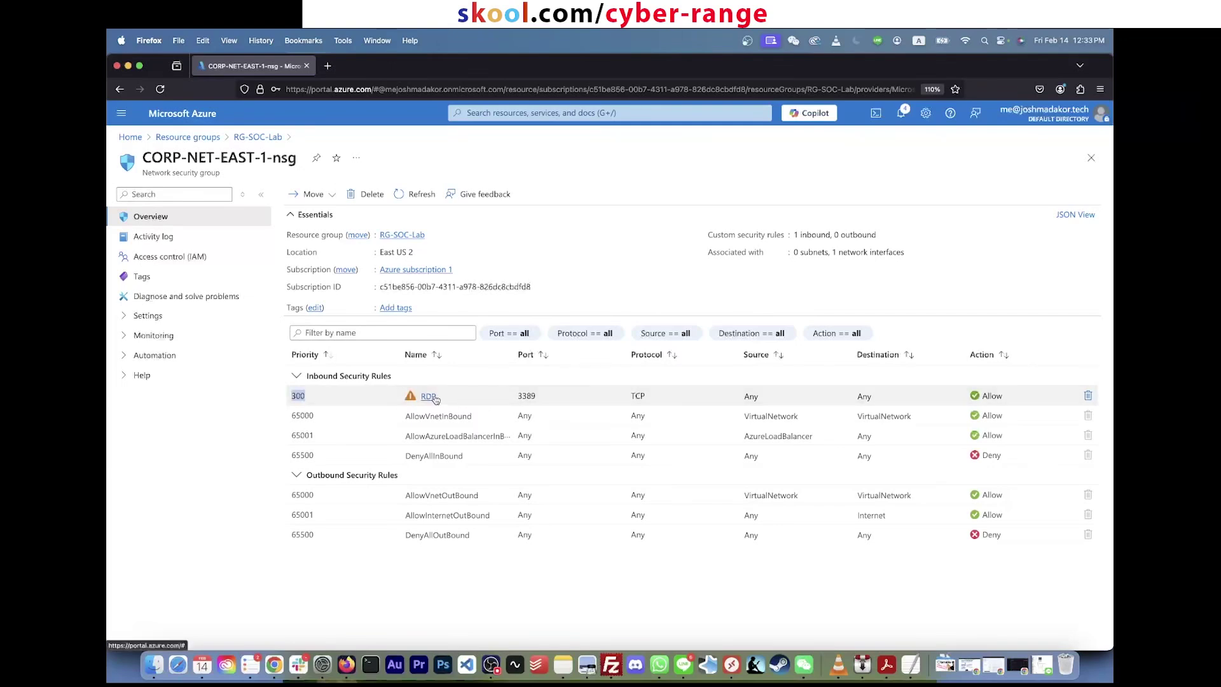
left_click(510, 399)
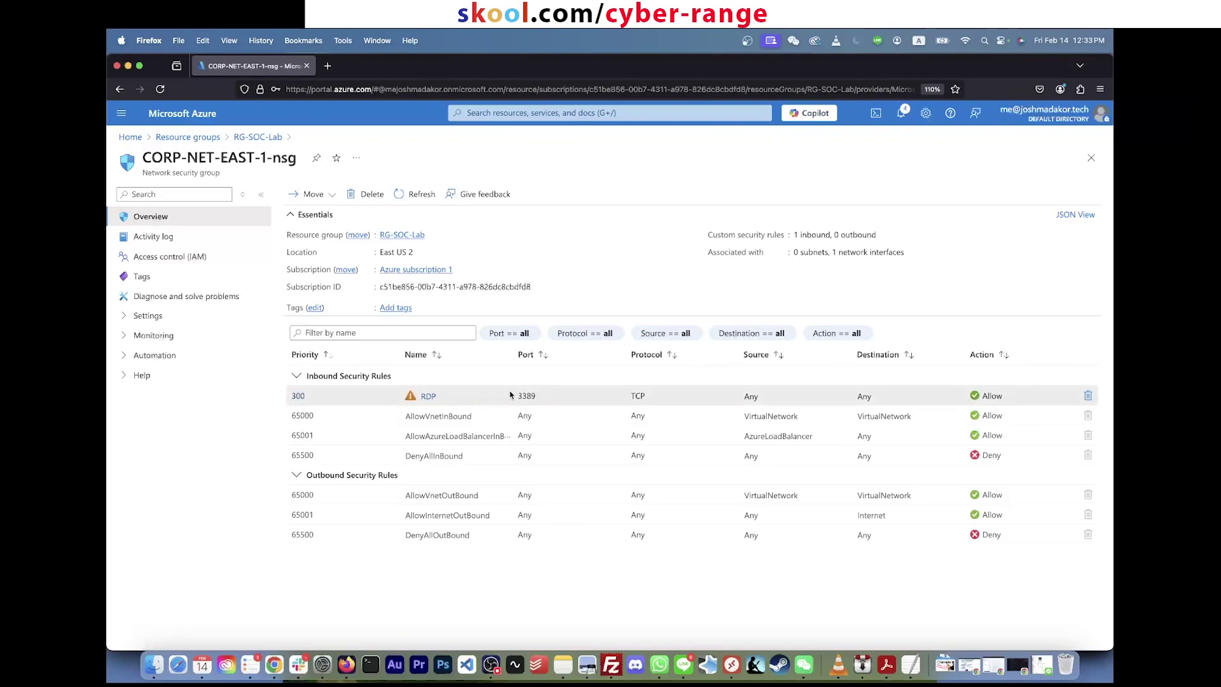
double_click(528, 396)
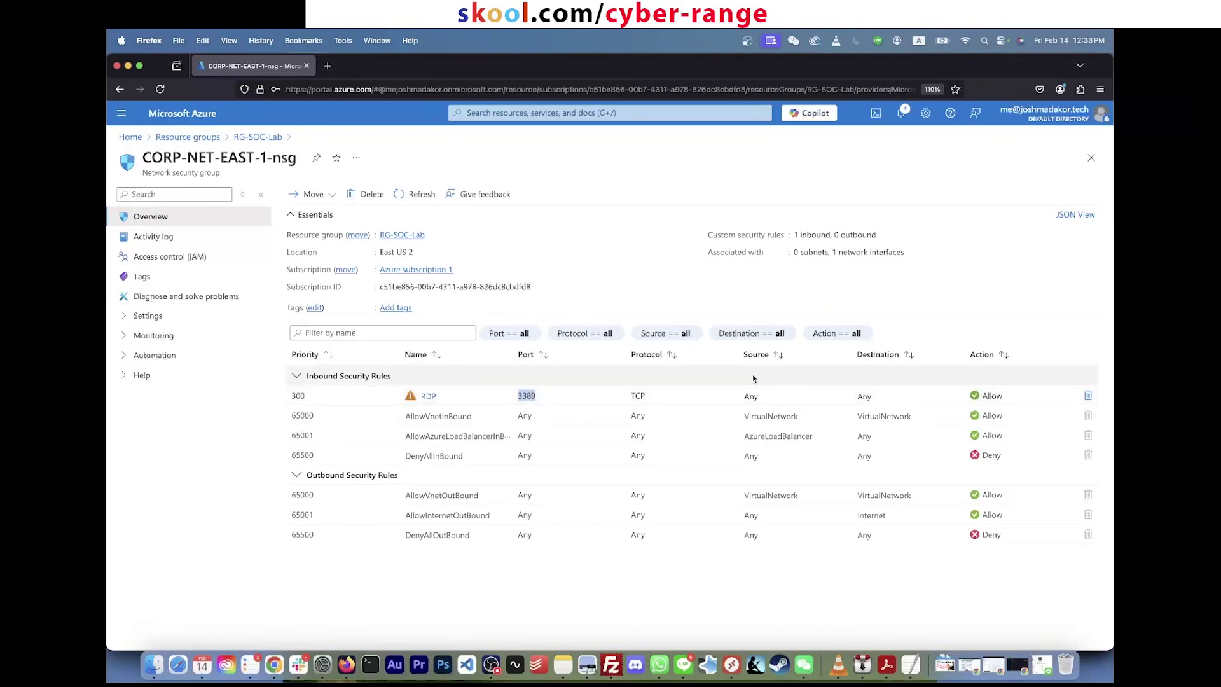
double_click(751, 396)
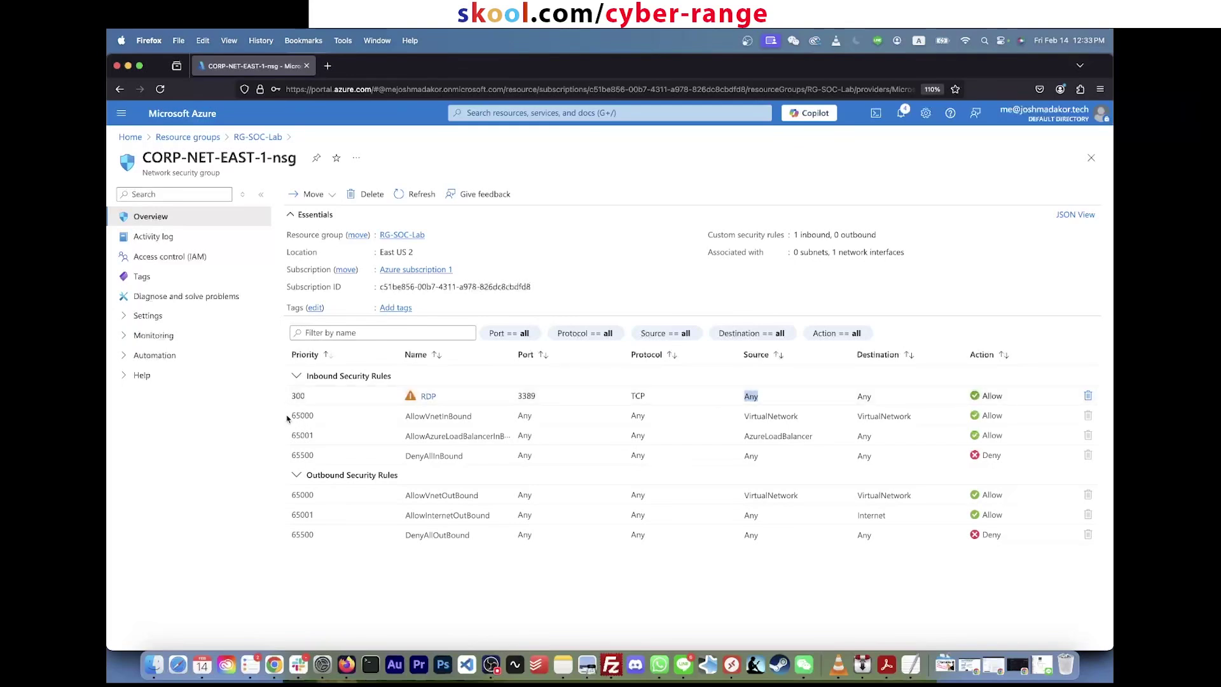
left_click_drag(299, 415, 913, 460)
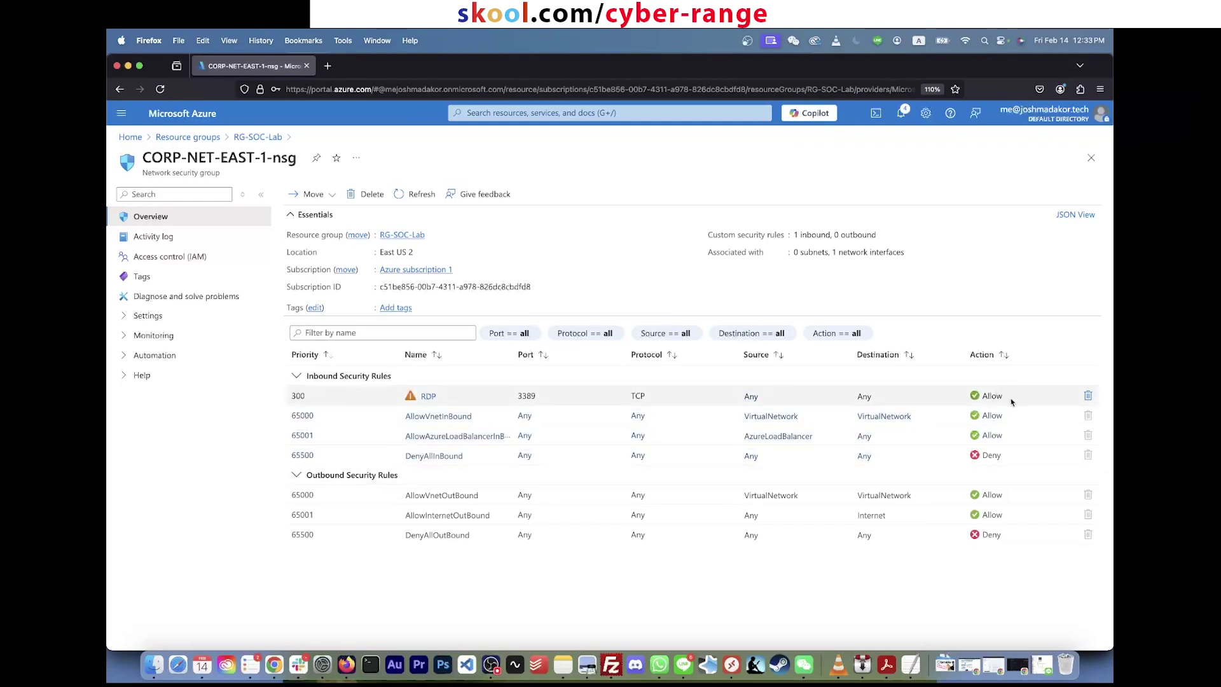
left_click_drag(1010, 404, 280, 401)
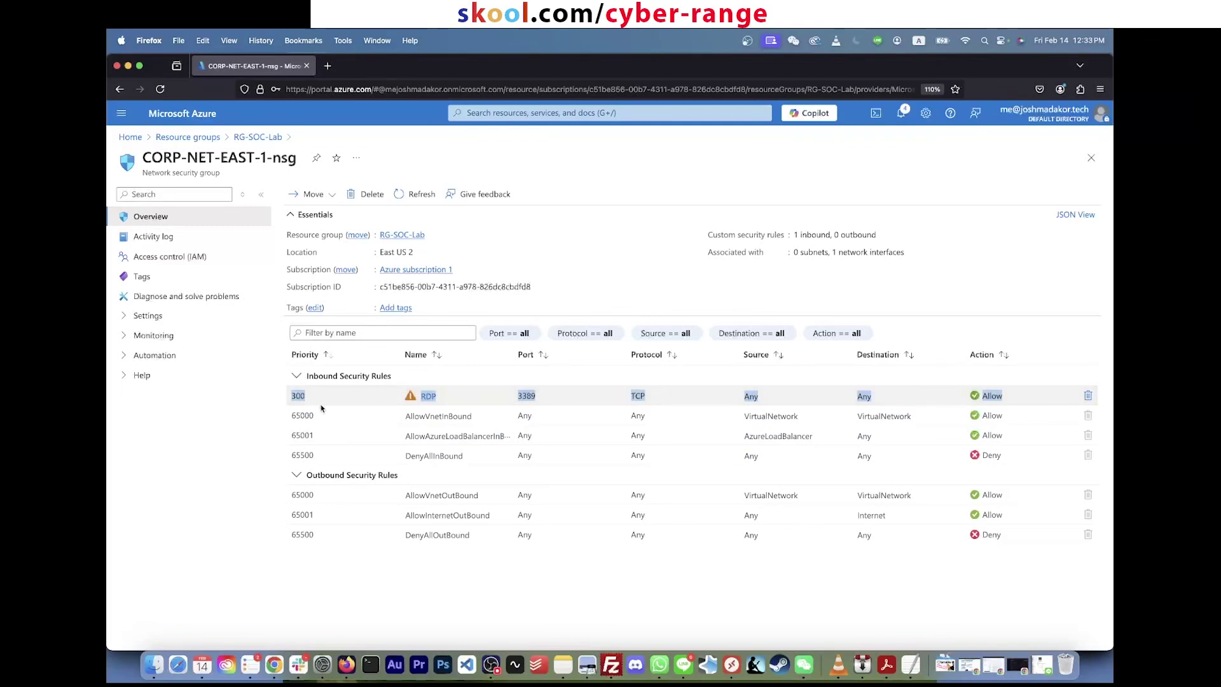
left_click(895, 395)
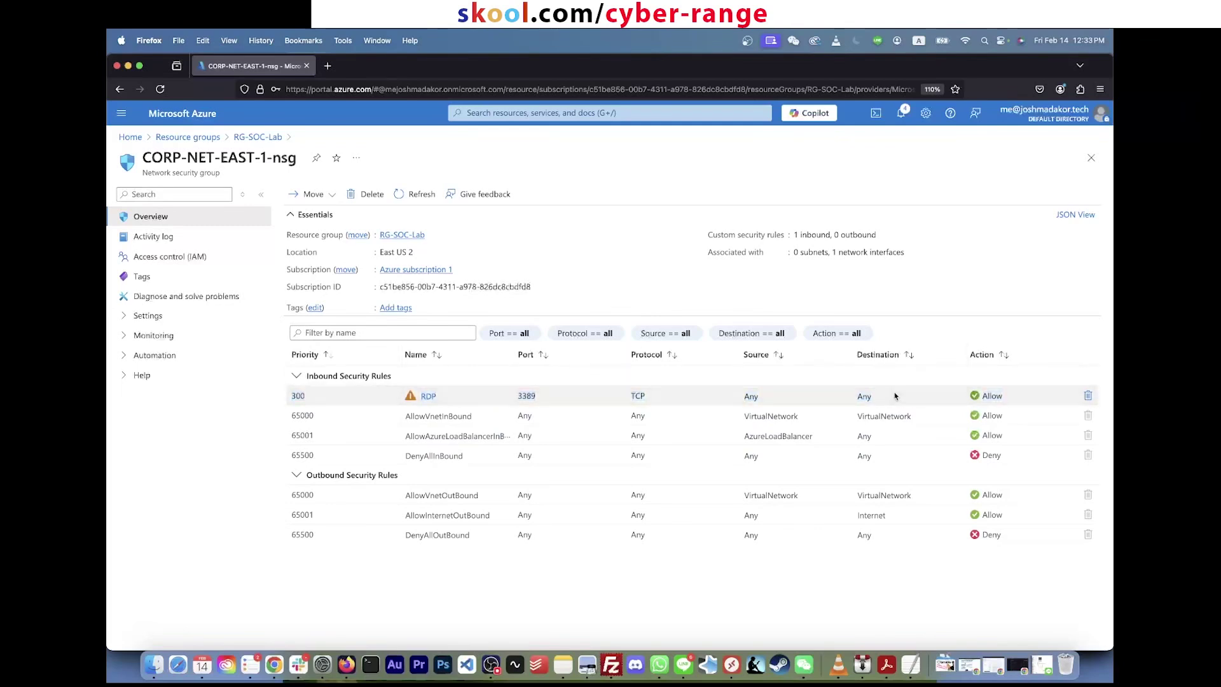
left_click(1089, 397)
Step: Confirm deleting the RDP inbound rule and dismiss the deletion notification
left_click(314, 266)
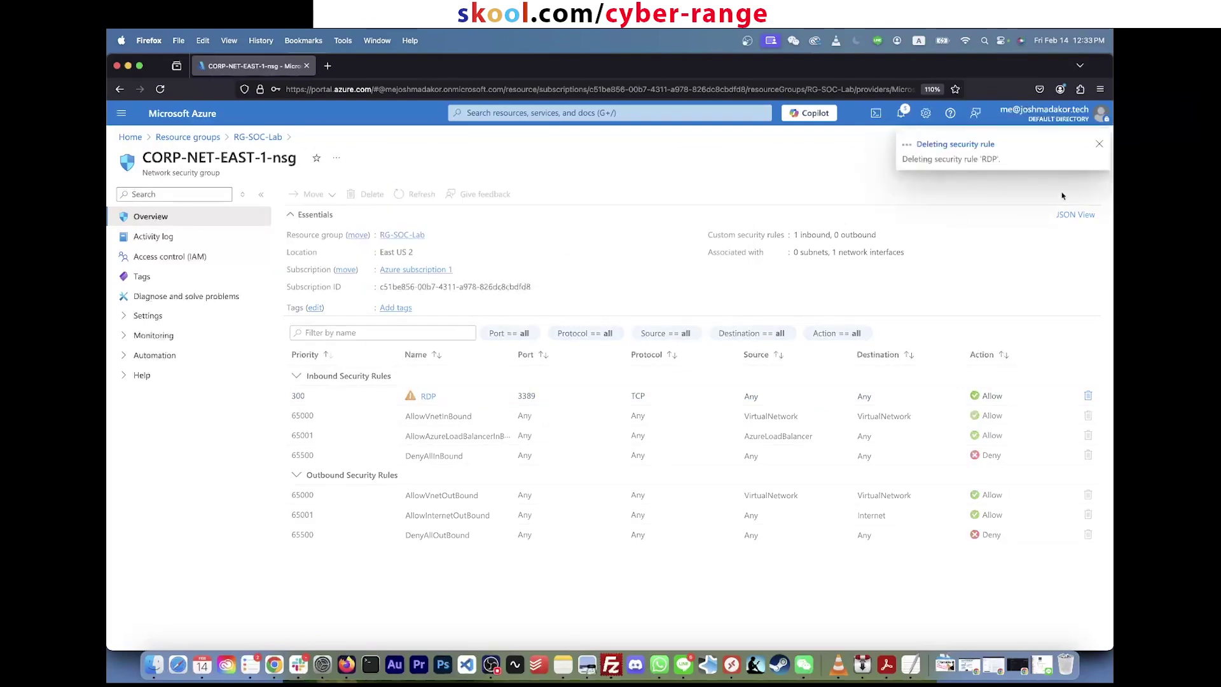
left_click(1101, 145)
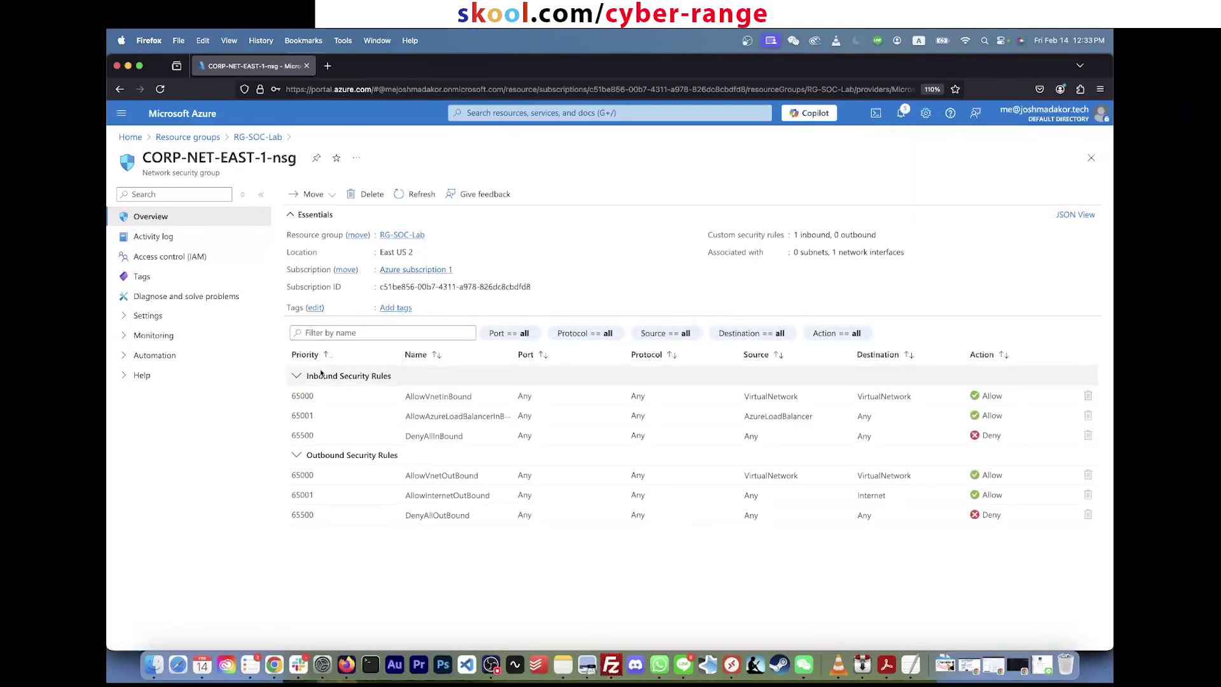
left_click(127, 317)
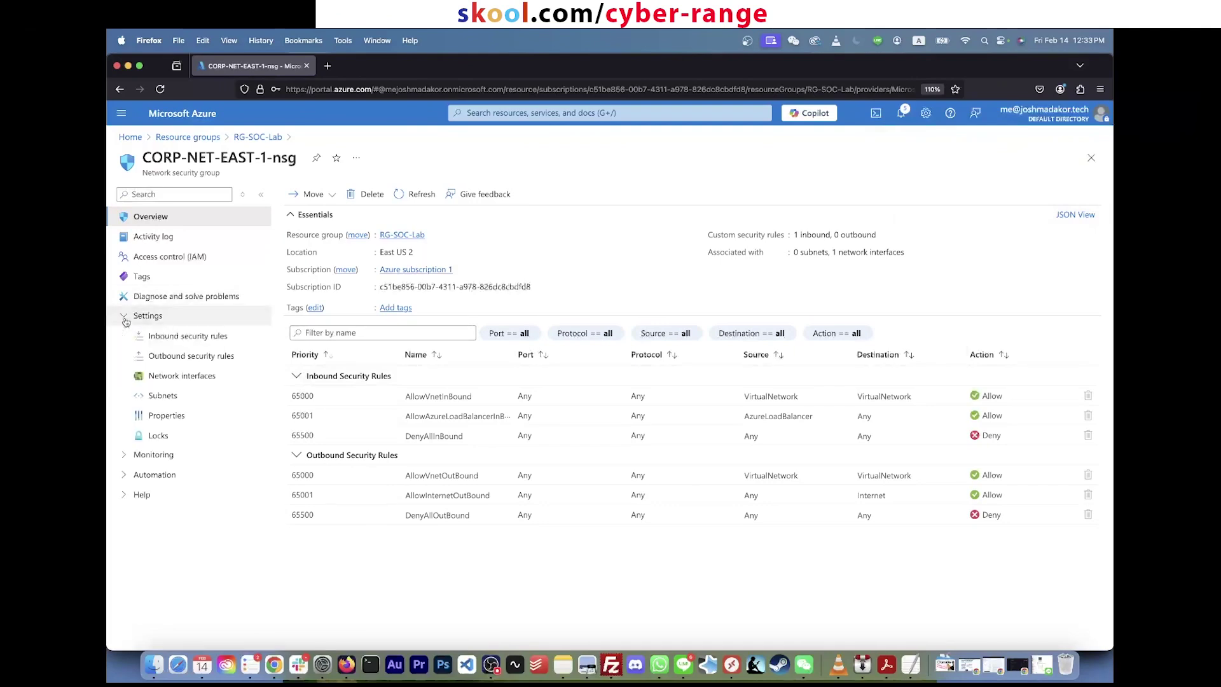
Step: Add a new inbound rule with Any destination, Custom service and destination port ranges set to *
left_click(170, 340)
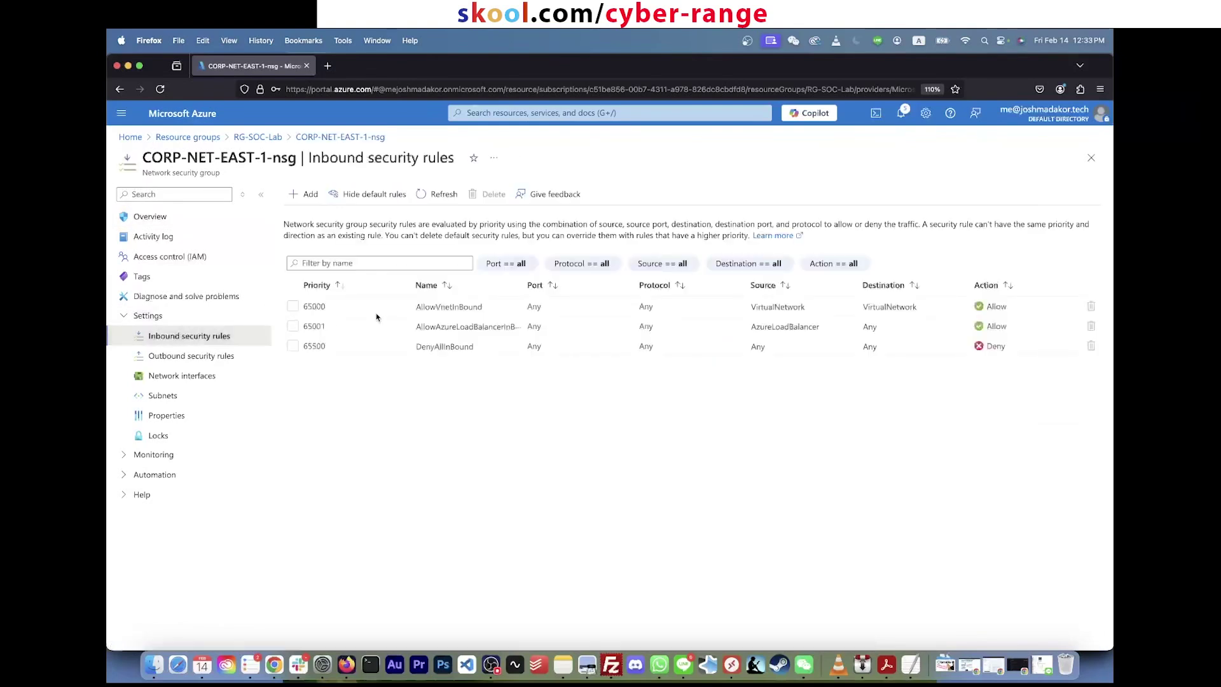
left_click(307, 194)
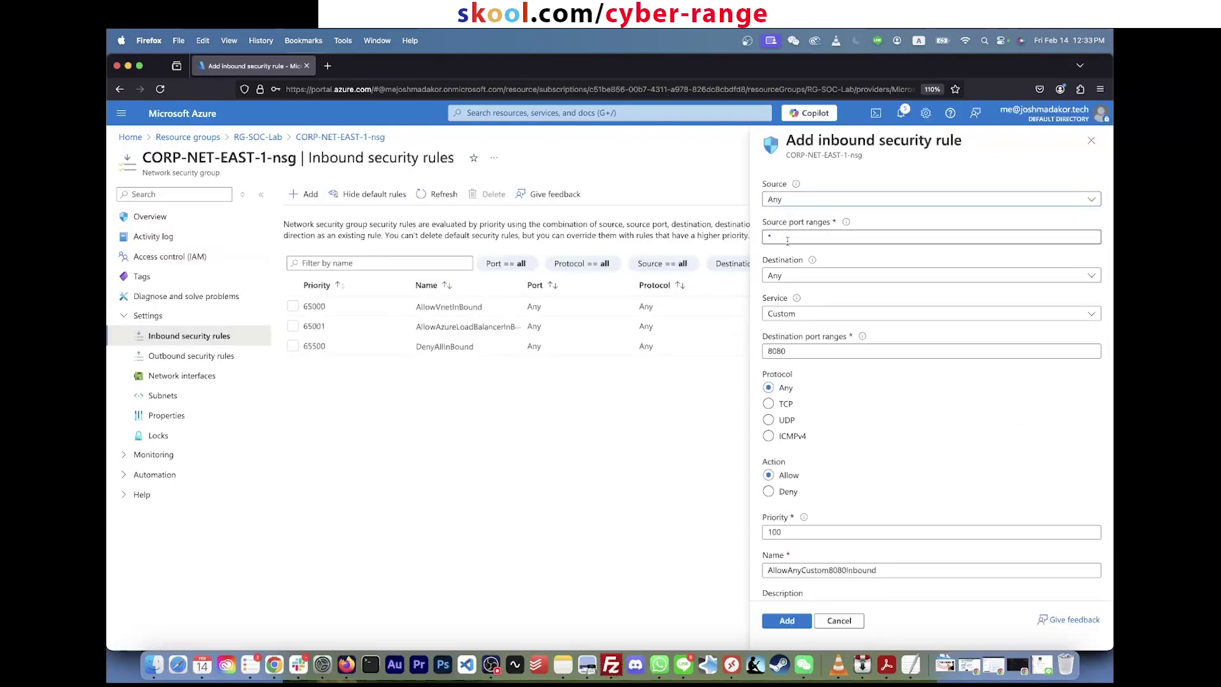
left_click(803, 277)
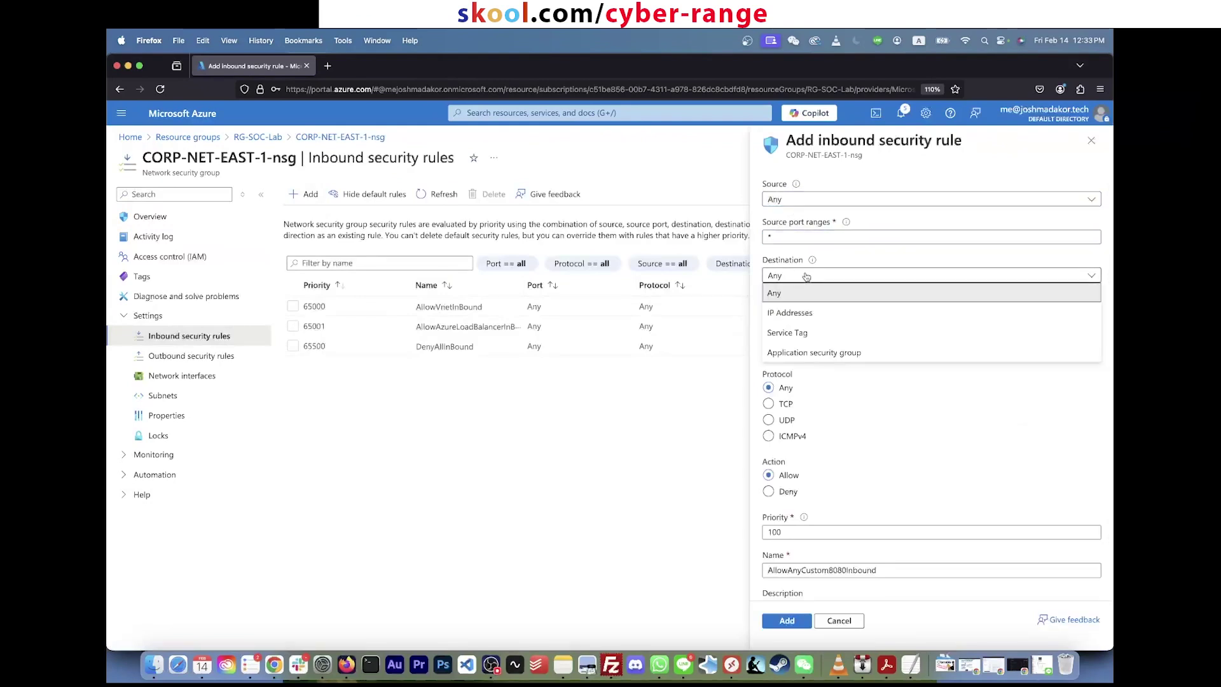
left_click(804, 292)
left_click(816, 315)
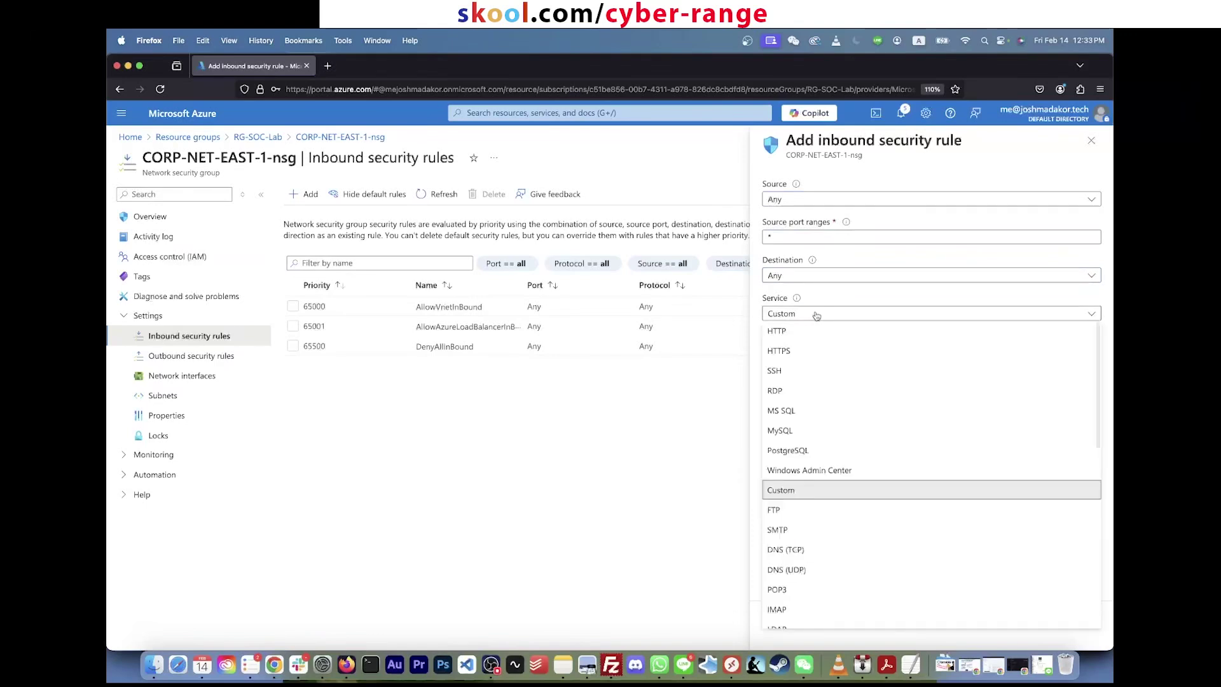
left_click(816, 315)
left_click_drag(795, 351, 707, 353)
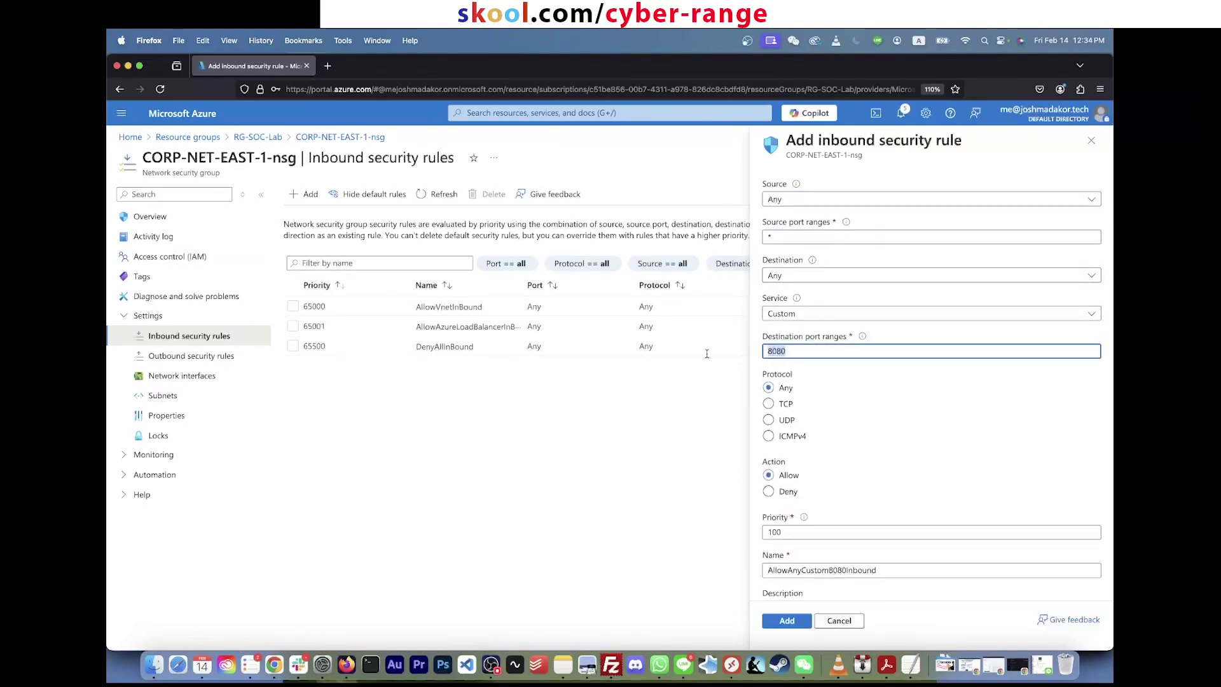
type("*")
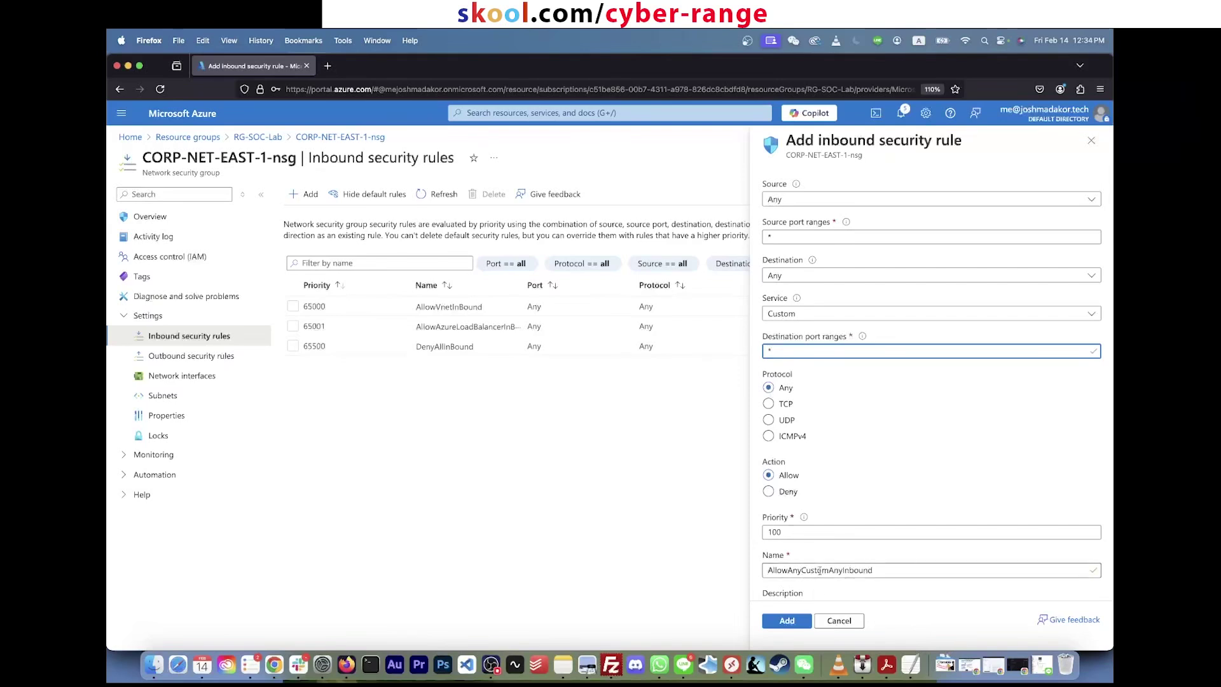
Step: Keep priority 100, name the rule DANGER__AllowAnyCustomAnyInbound, and save it
scroll(803, 571, "down", 2)
left_click_drag(804, 459, 651, 448)
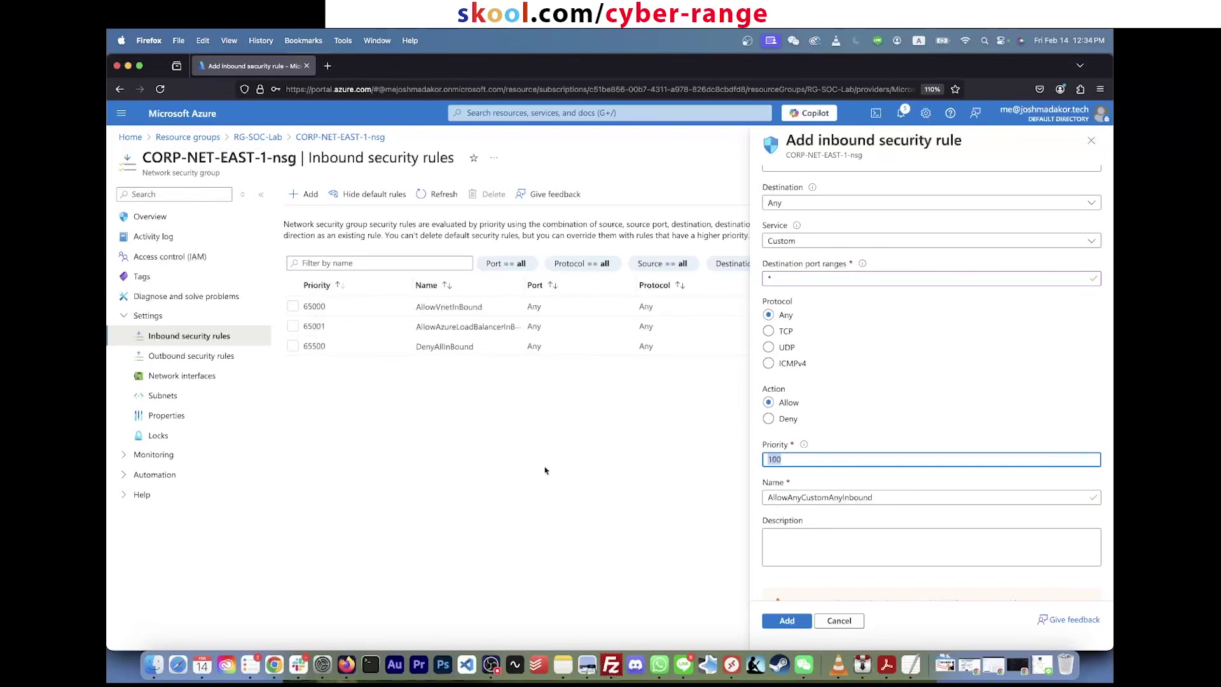
left_click(815, 460)
double_click(833, 460)
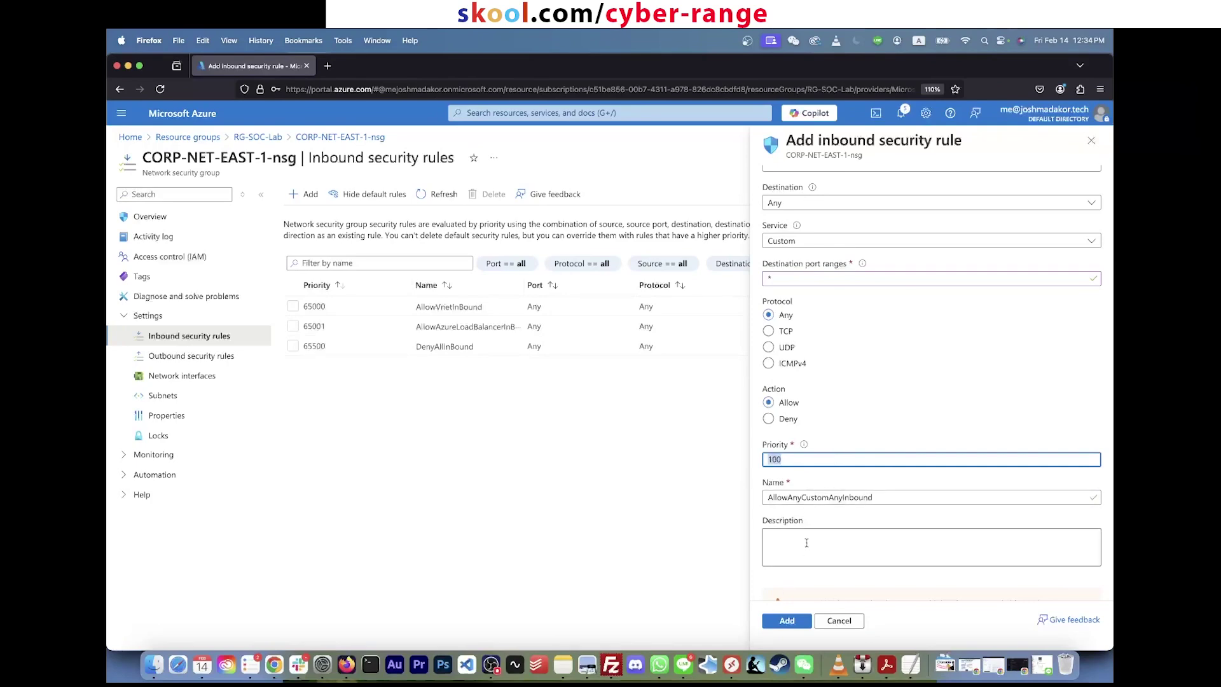
left_click(893, 495)
type("DANGER(")
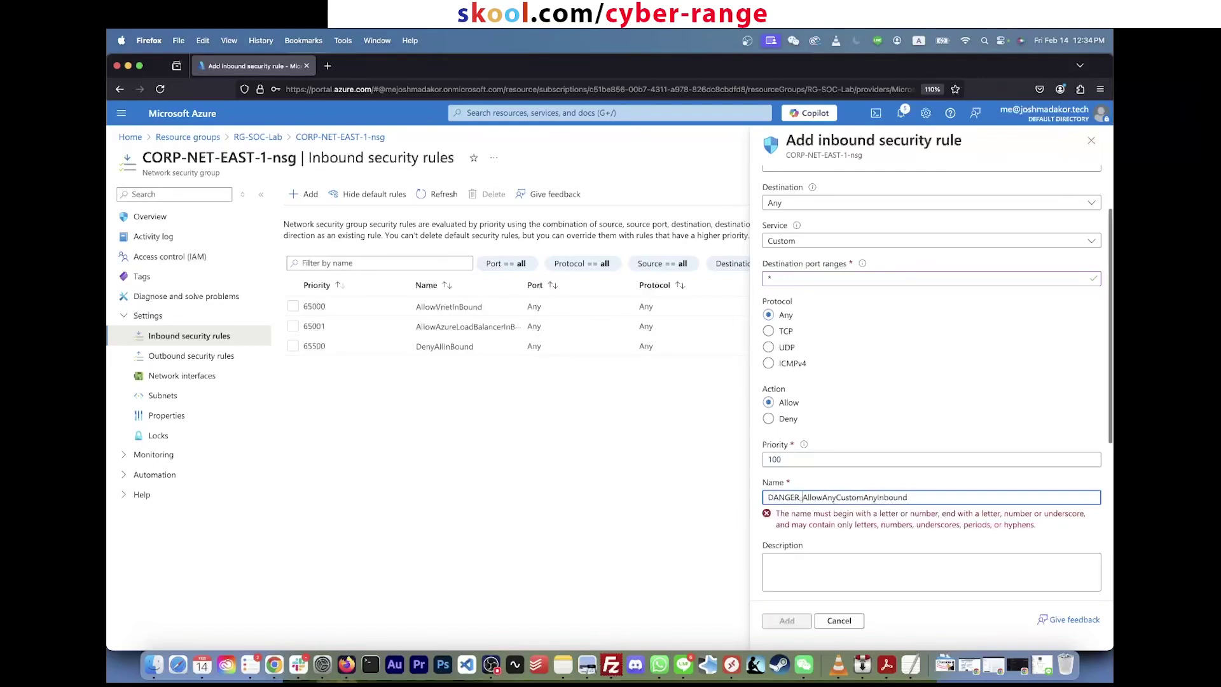
key("BackSpace")
type("__")
scroll(834, 502, "down", 5)
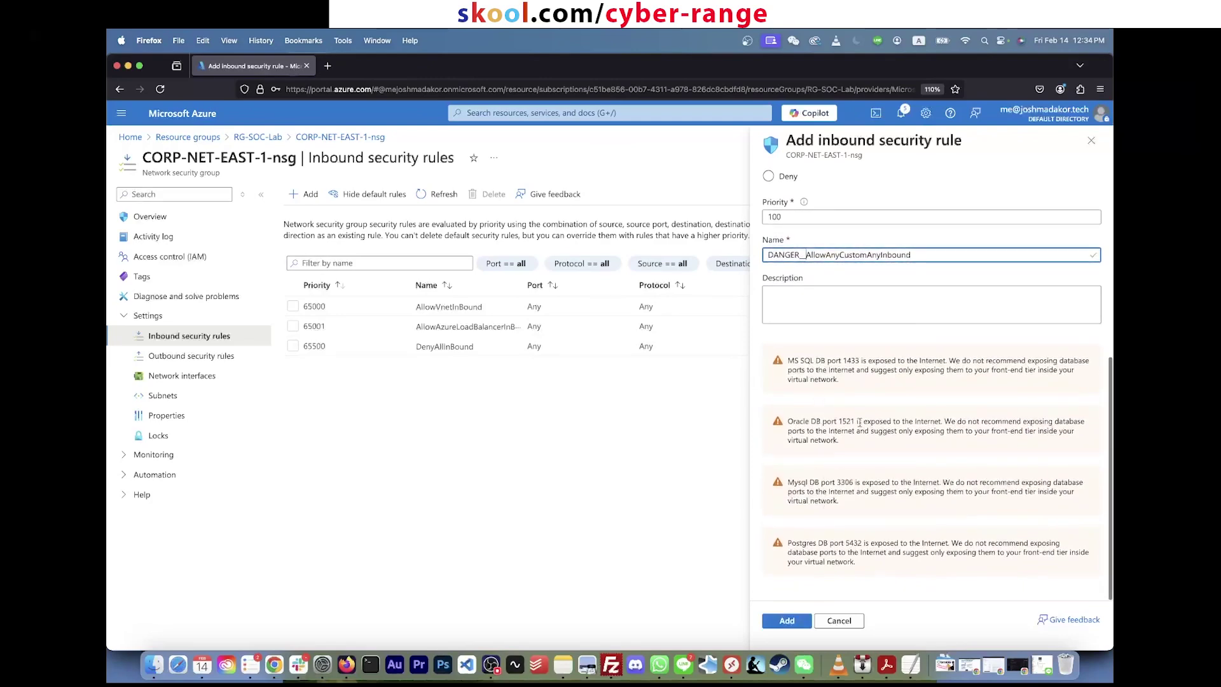
left_click(787, 624)
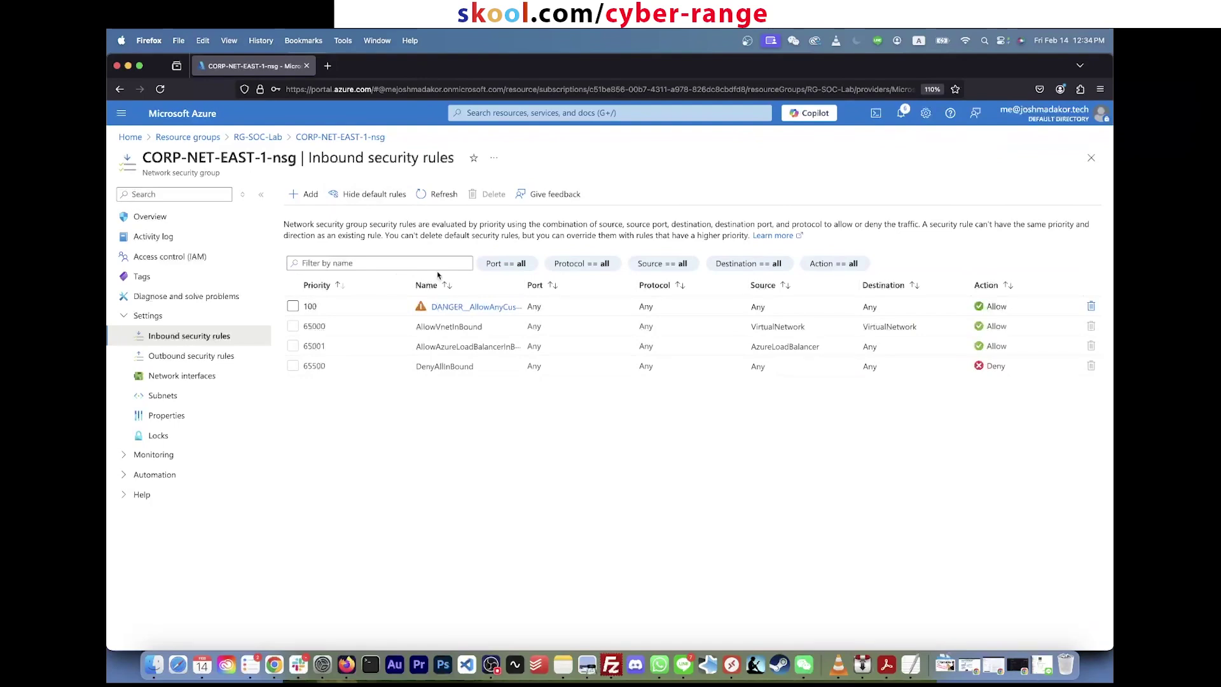
Step: Search 'virtual' in the portal and open the Virtual machines list
left_click(536, 112)
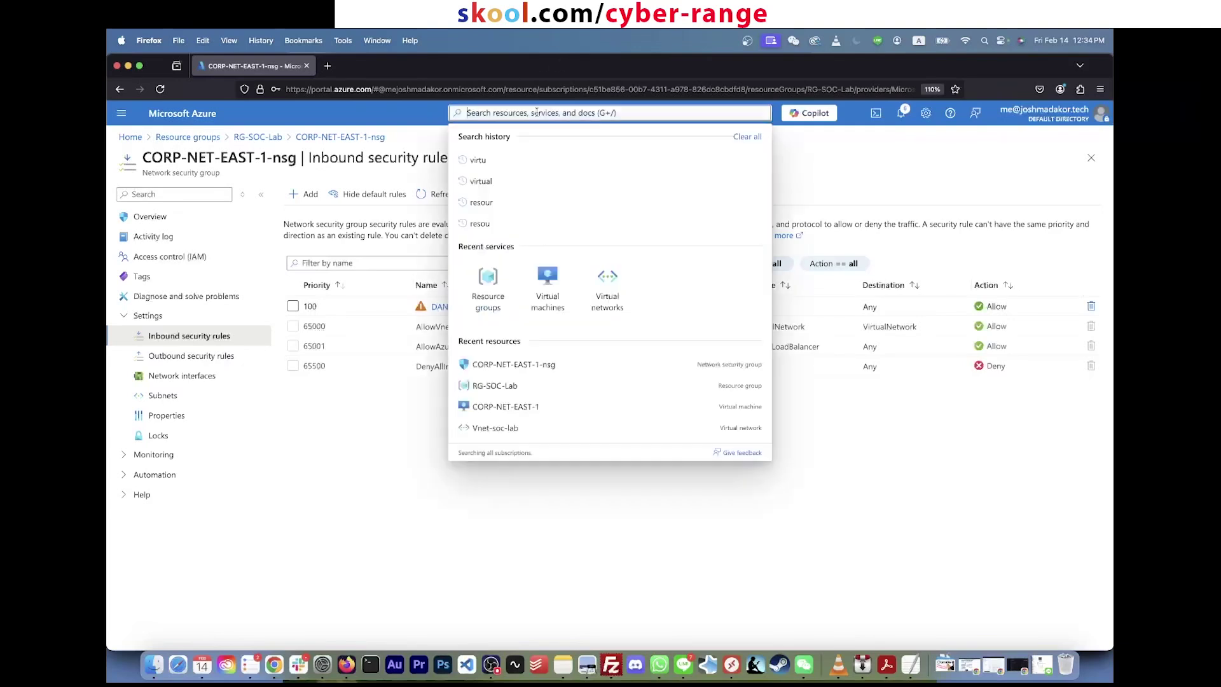
type("virtual")
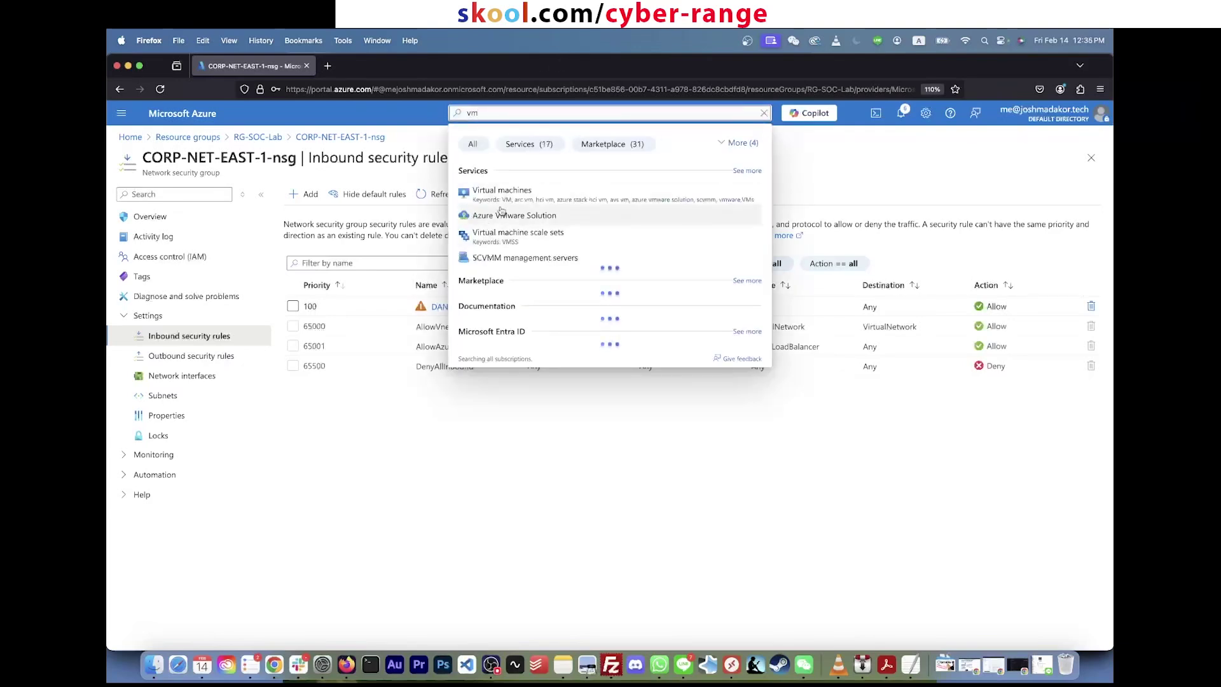
left_click(507, 194)
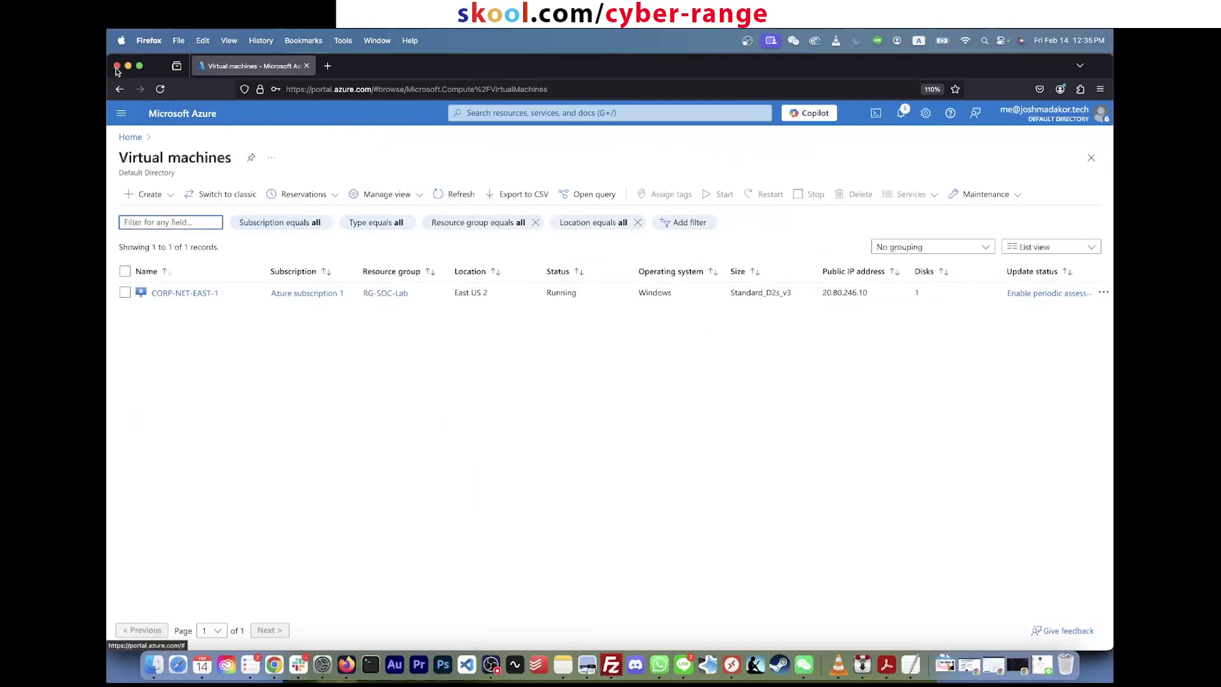
left_click(121, 40)
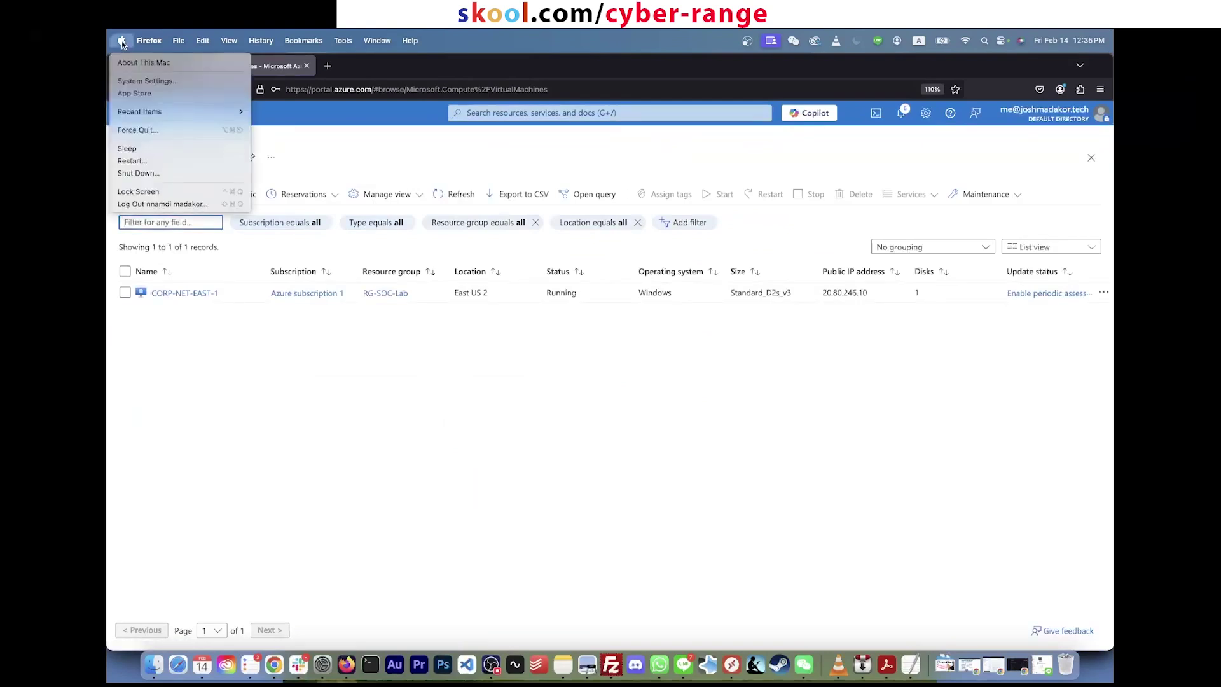
left_click(121, 41)
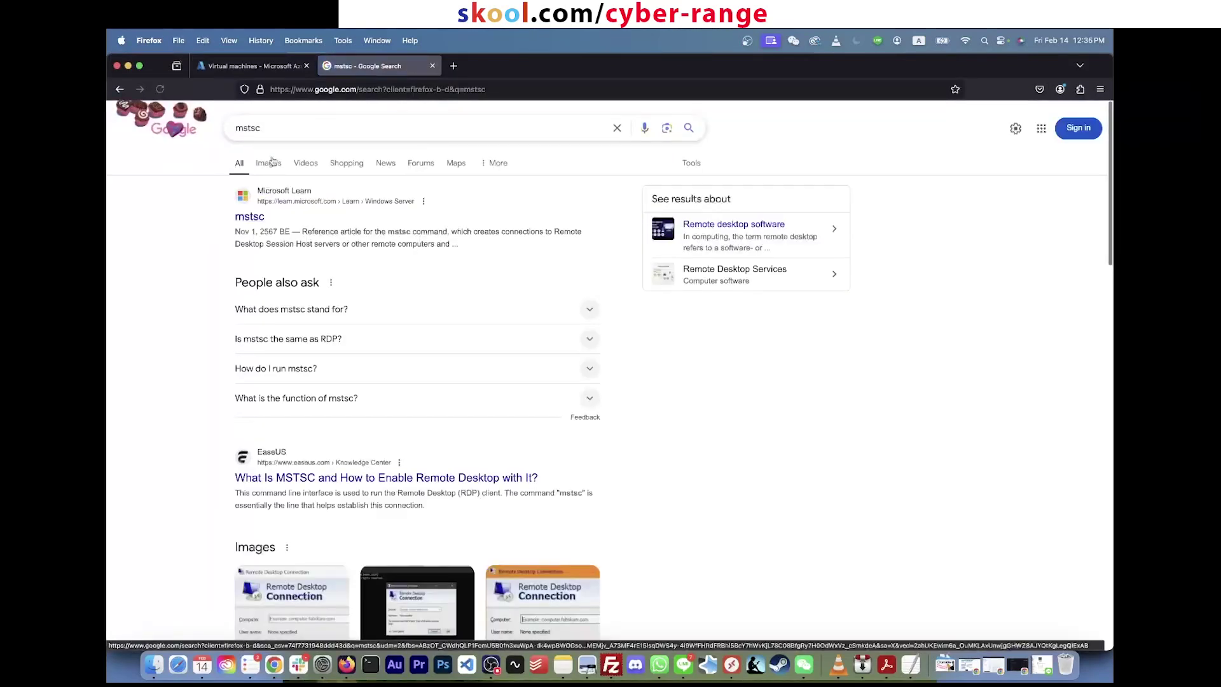
Step: View mstsc image results, cancel a Spotlight search for 'remote desktop', and return to the Azure tab
left_click(271, 163)
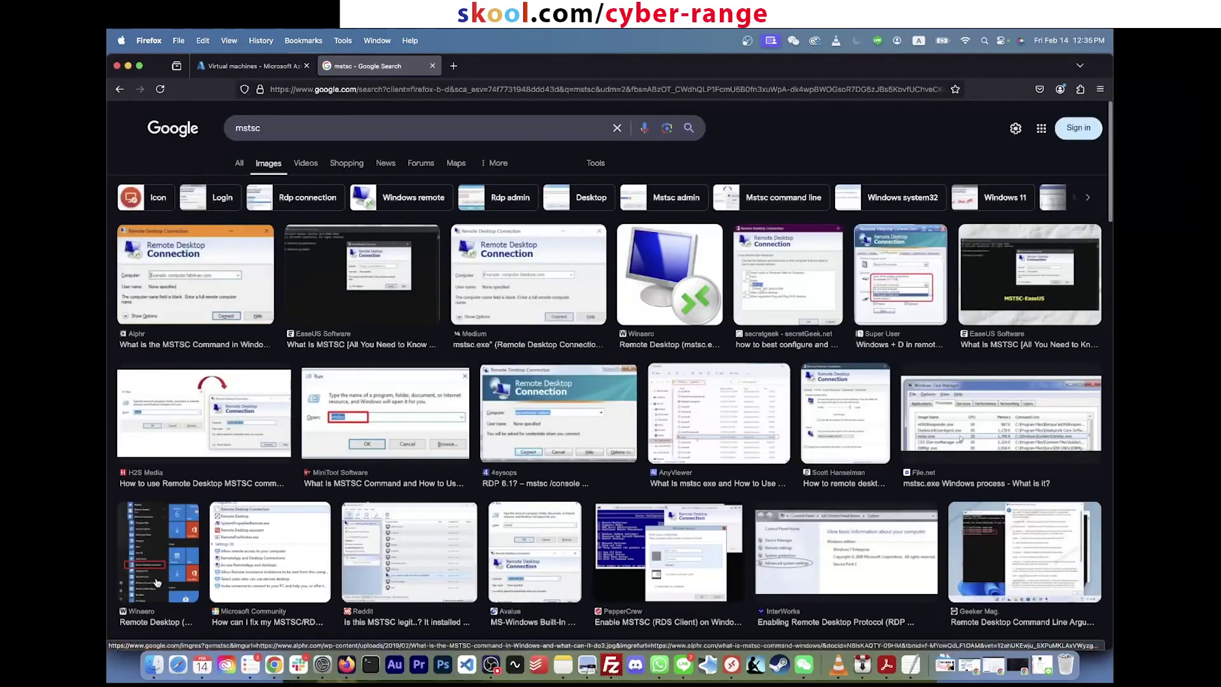
left_click(257, 274)
key("super+space")
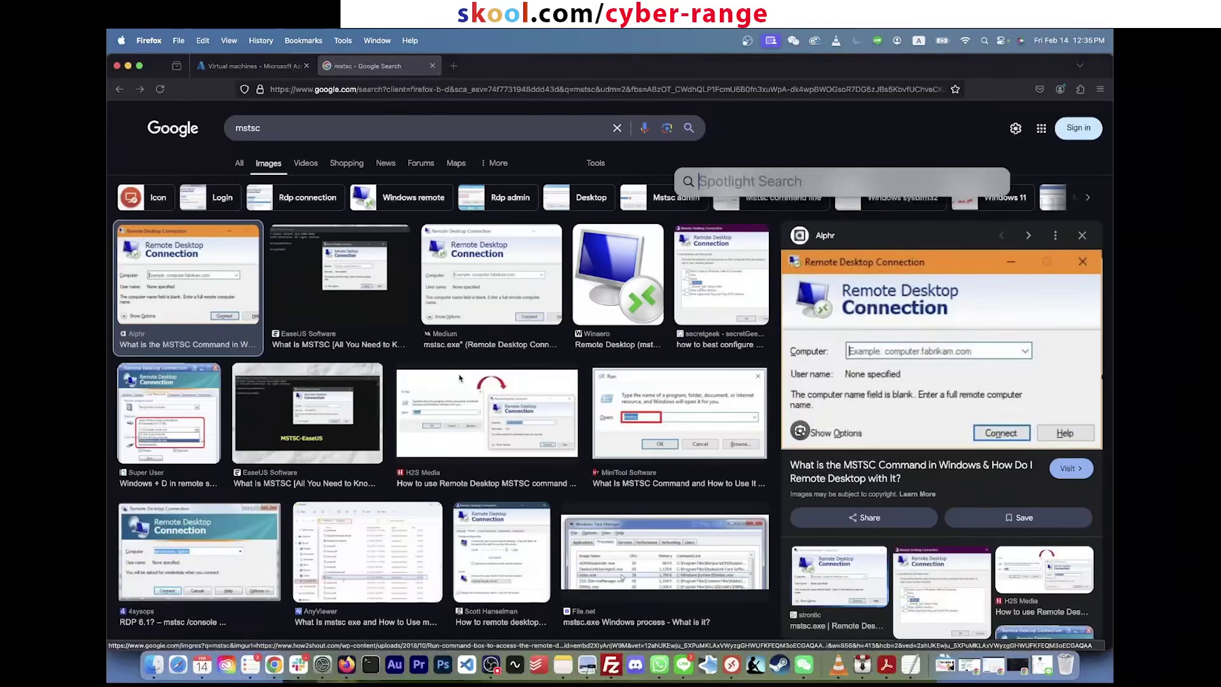
type("remote desktop")
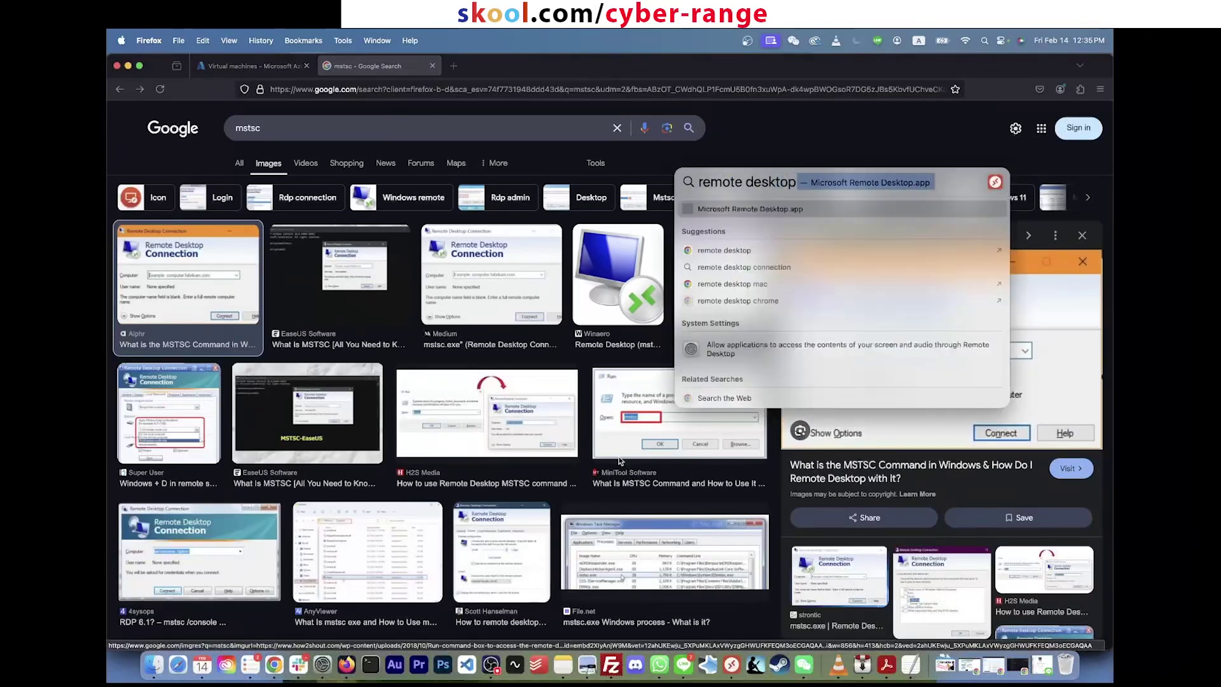
key("Escape")
key("Escape")
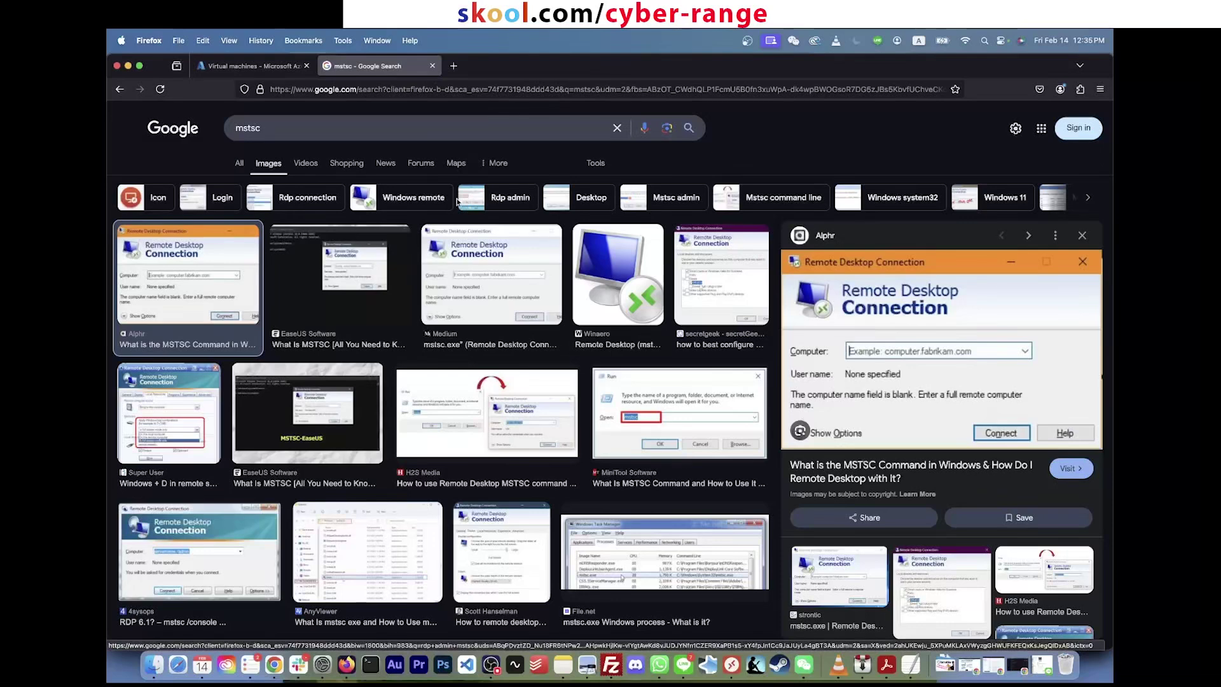
left_click(252, 65)
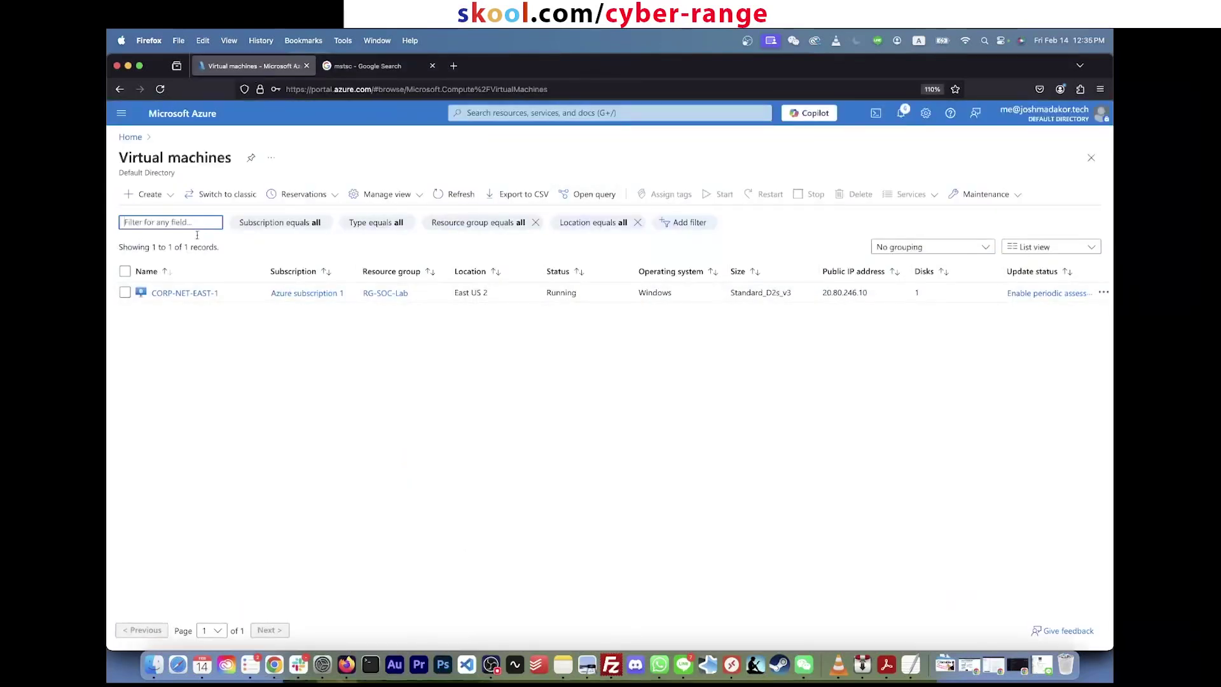
Step: Open the CORP-NET-EAST-1 VM overview and copy its public IP 20.80.246.10 to the clipboard
left_click(523, 112)
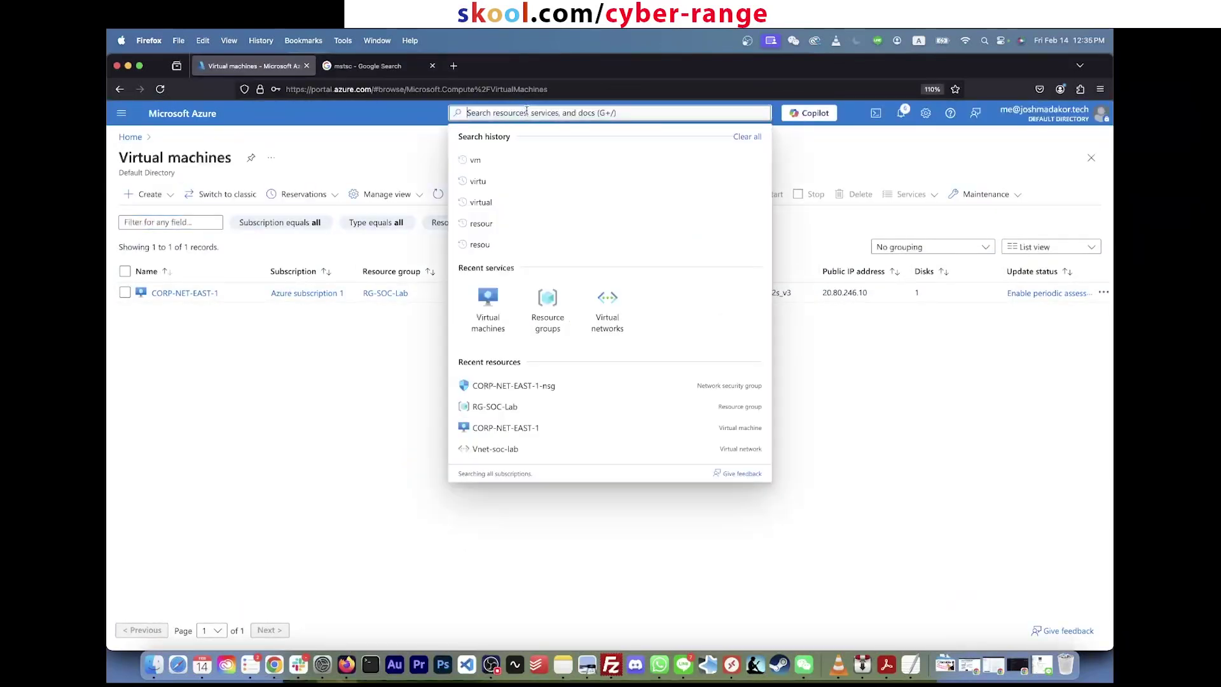
left_click(227, 458)
left_click(192, 294)
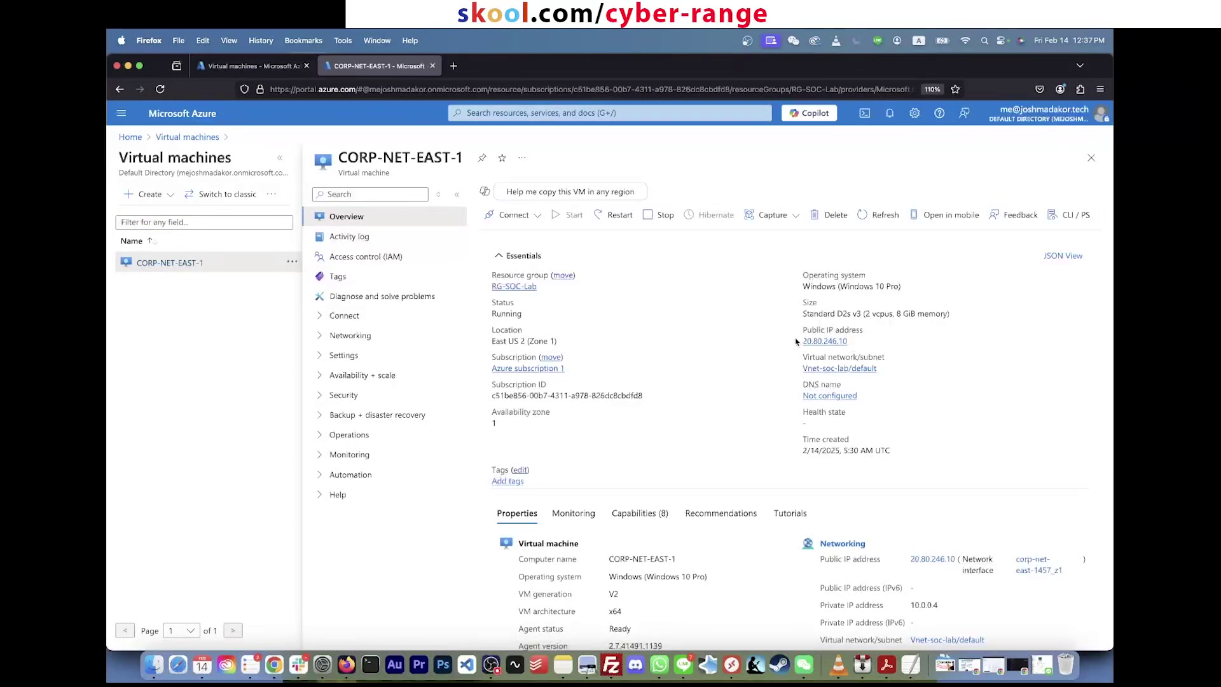
left_click(854, 341)
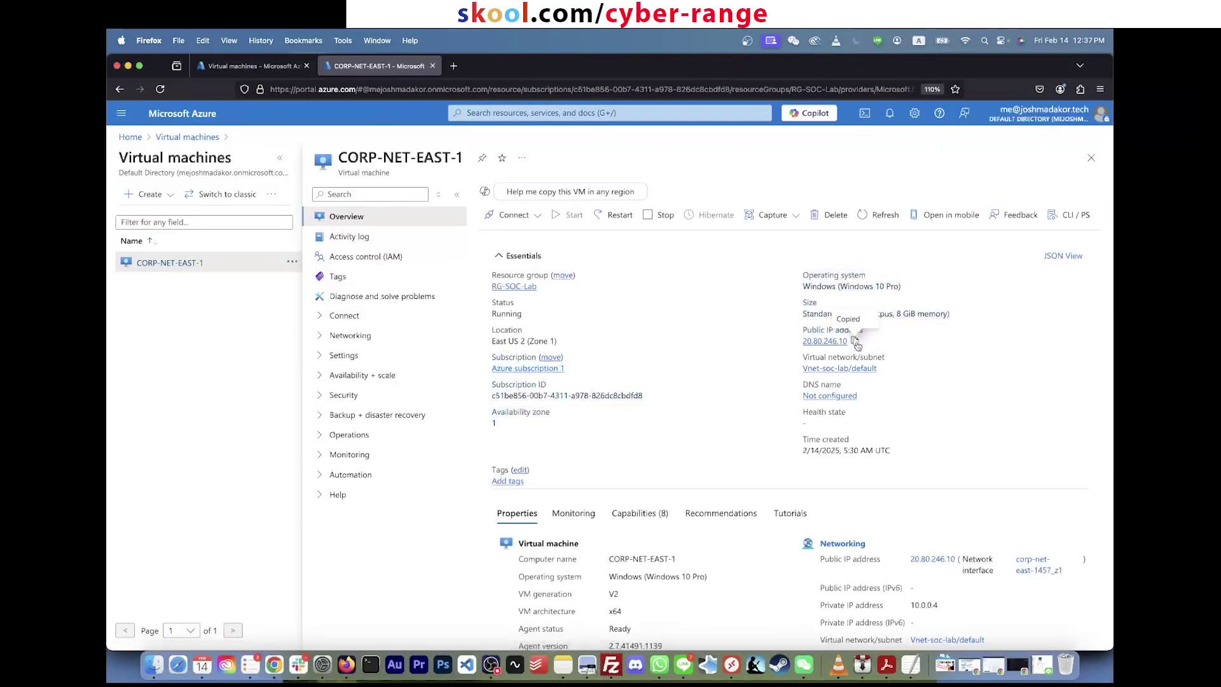
left_click(121, 40)
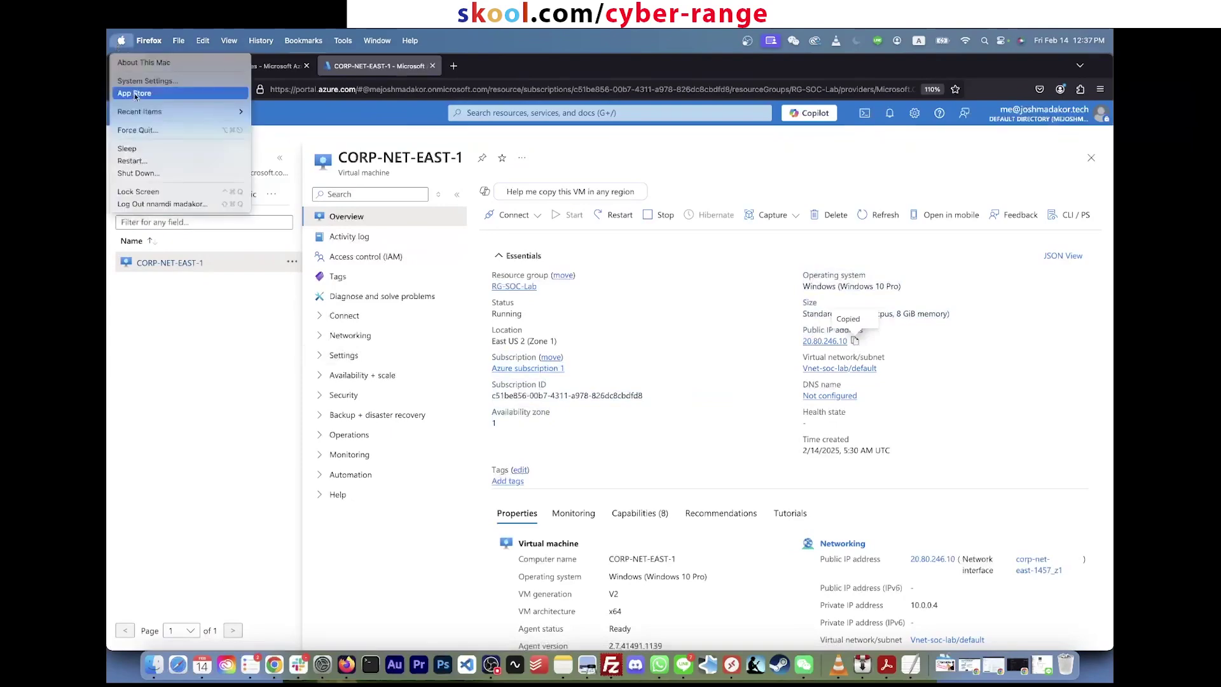
Step: Search the App Store for 'remote desktop' and launch Microsoft Remote Desktop from the results
key("Escape")
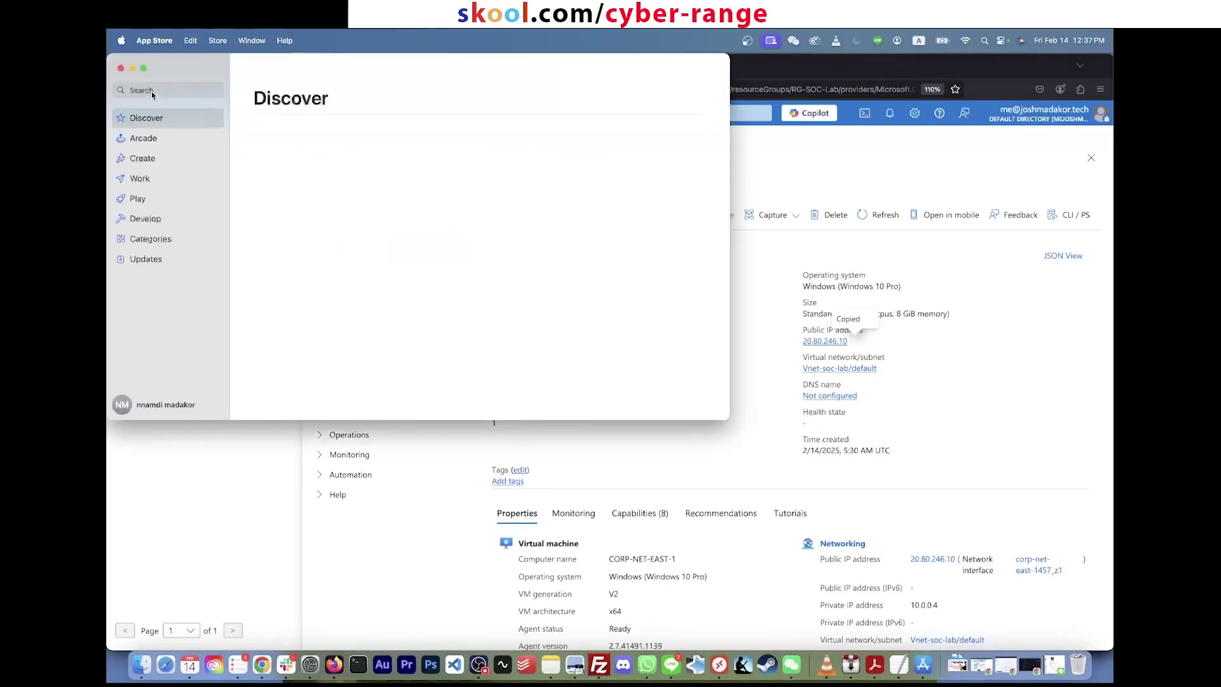
left_click(151, 91)
type("remote ")
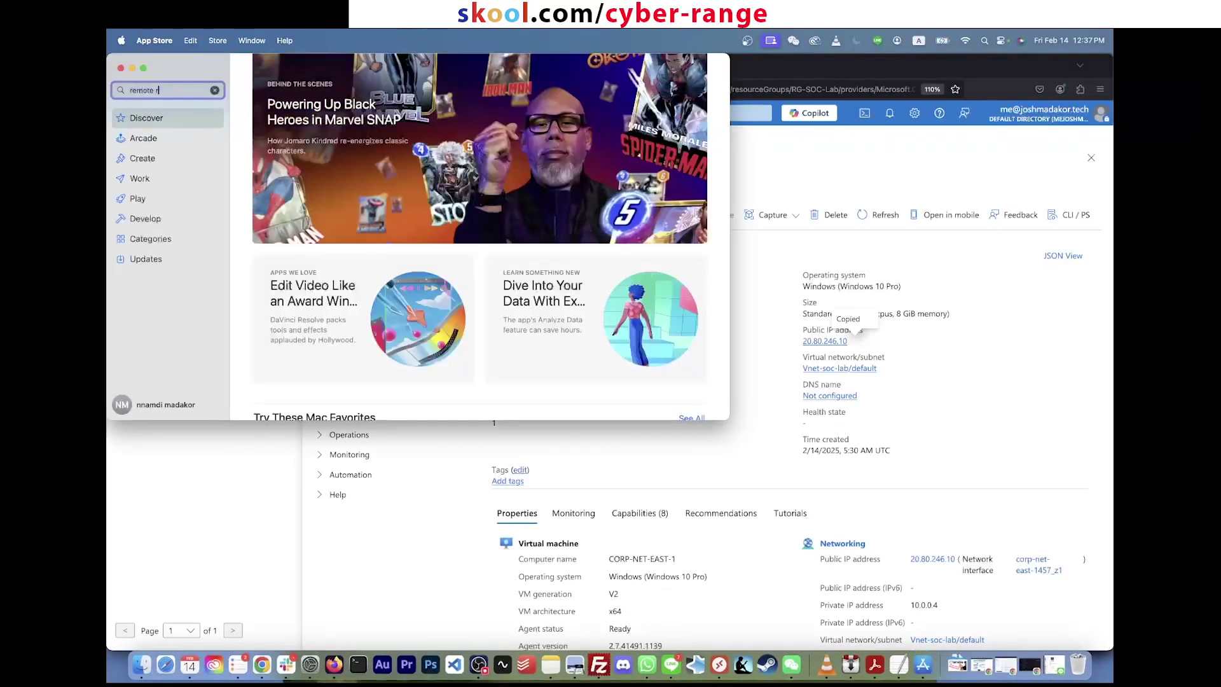
type("desktop")
key("Return")
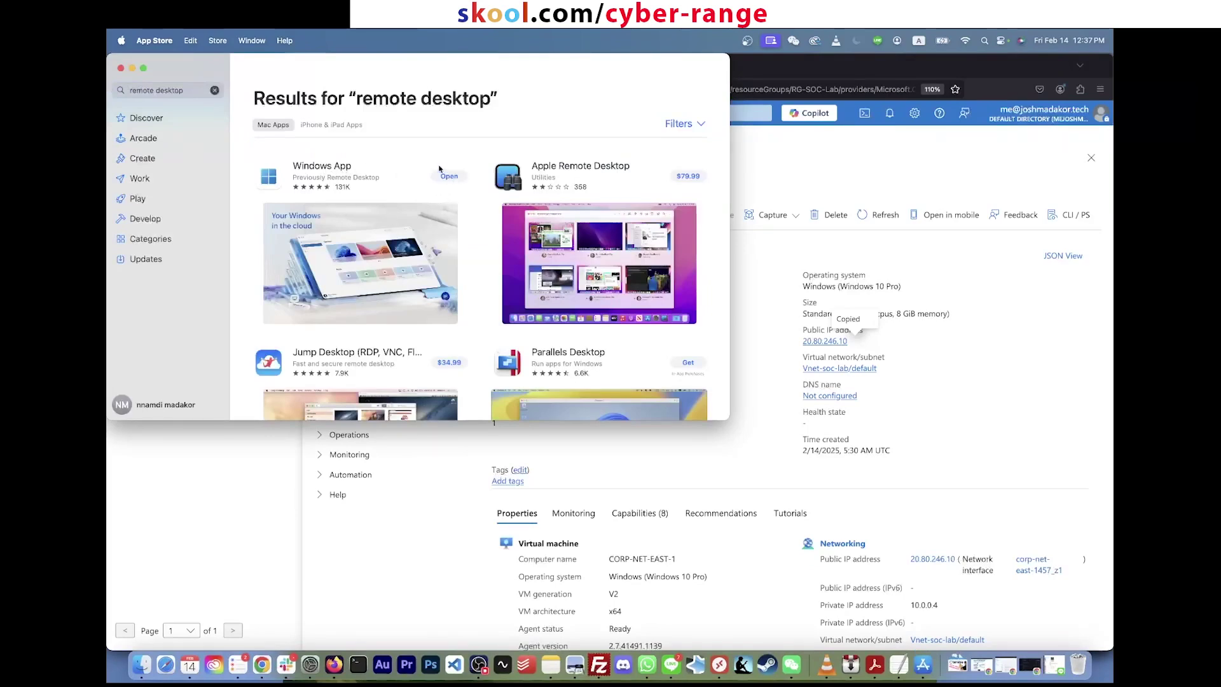
left_click(449, 176)
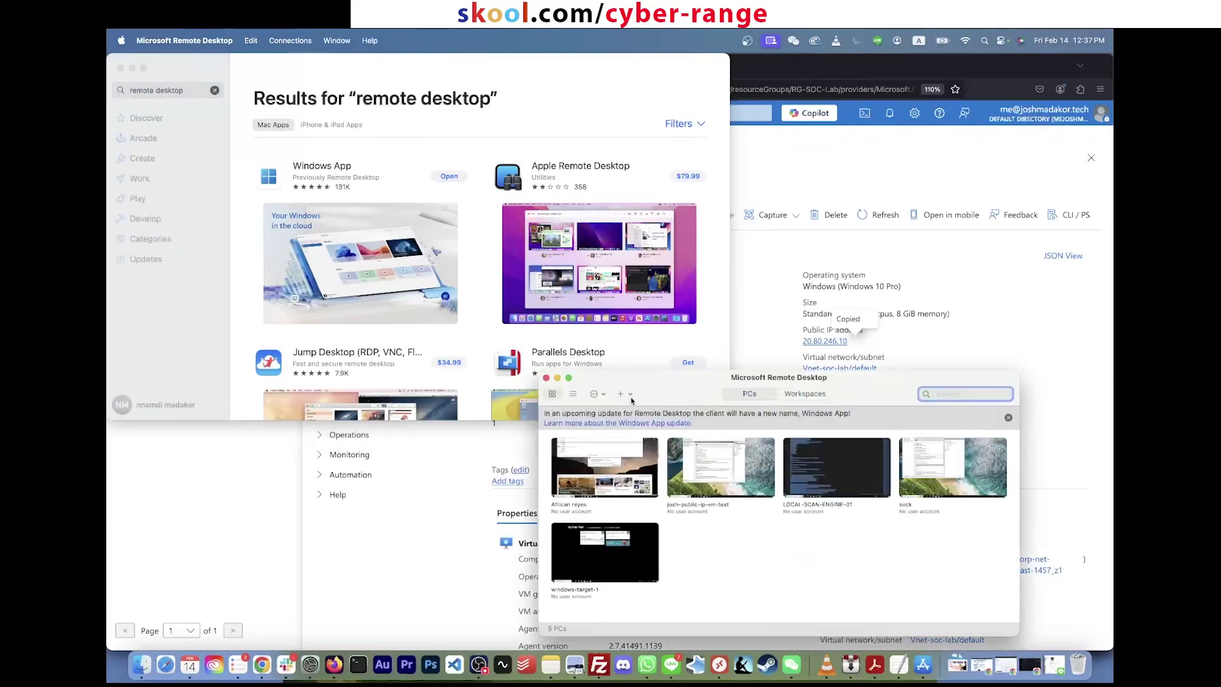
Step: Add a PC with name and friendly name 20.80.246.10 in Microsoft Remote Desktop
left_click_drag(666, 381, 598, 265)
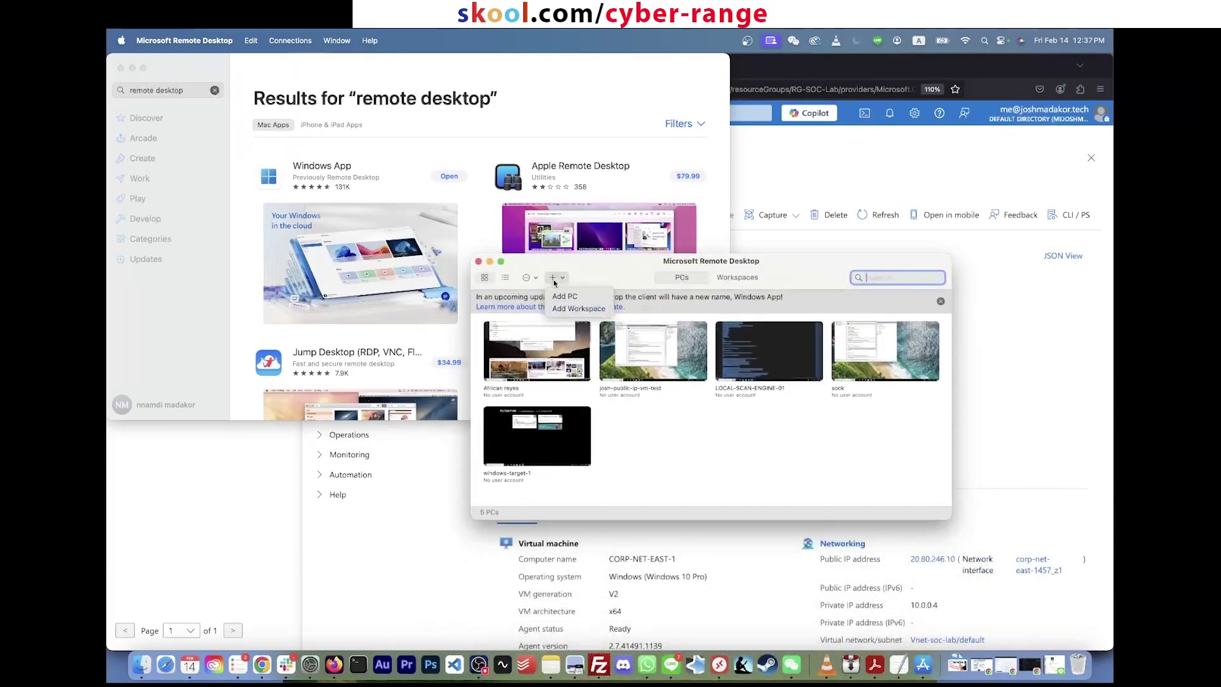
key("super+v")
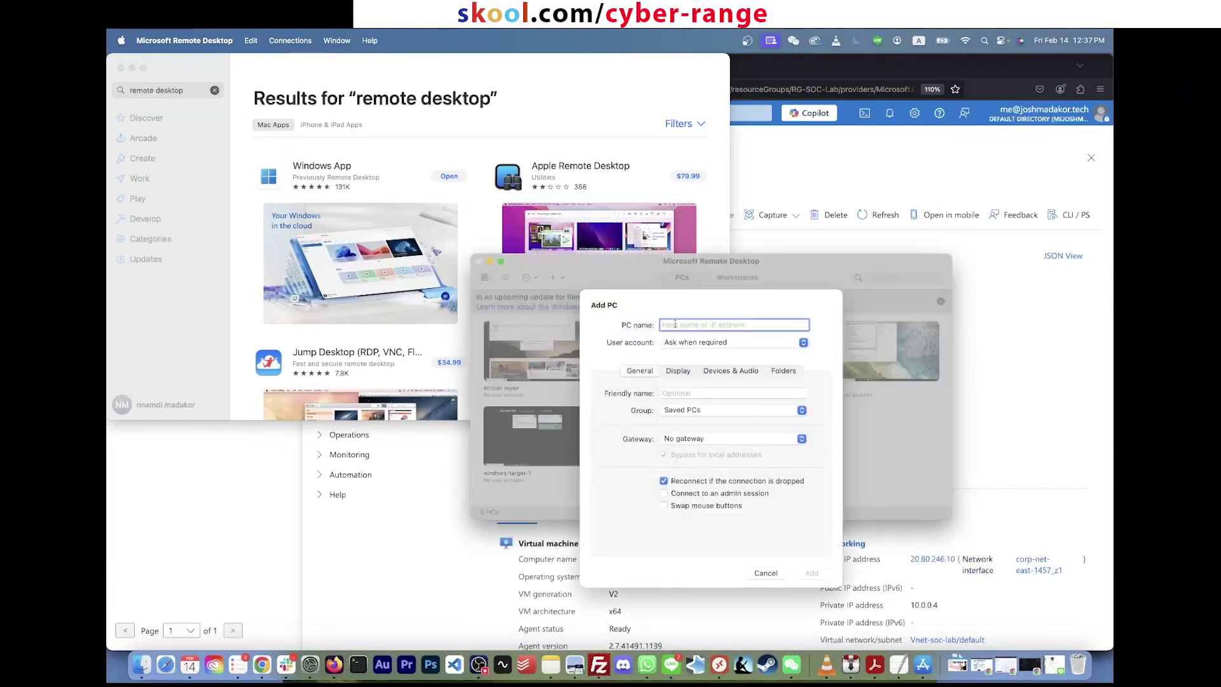
left_click_drag(746, 320, 615, 325)
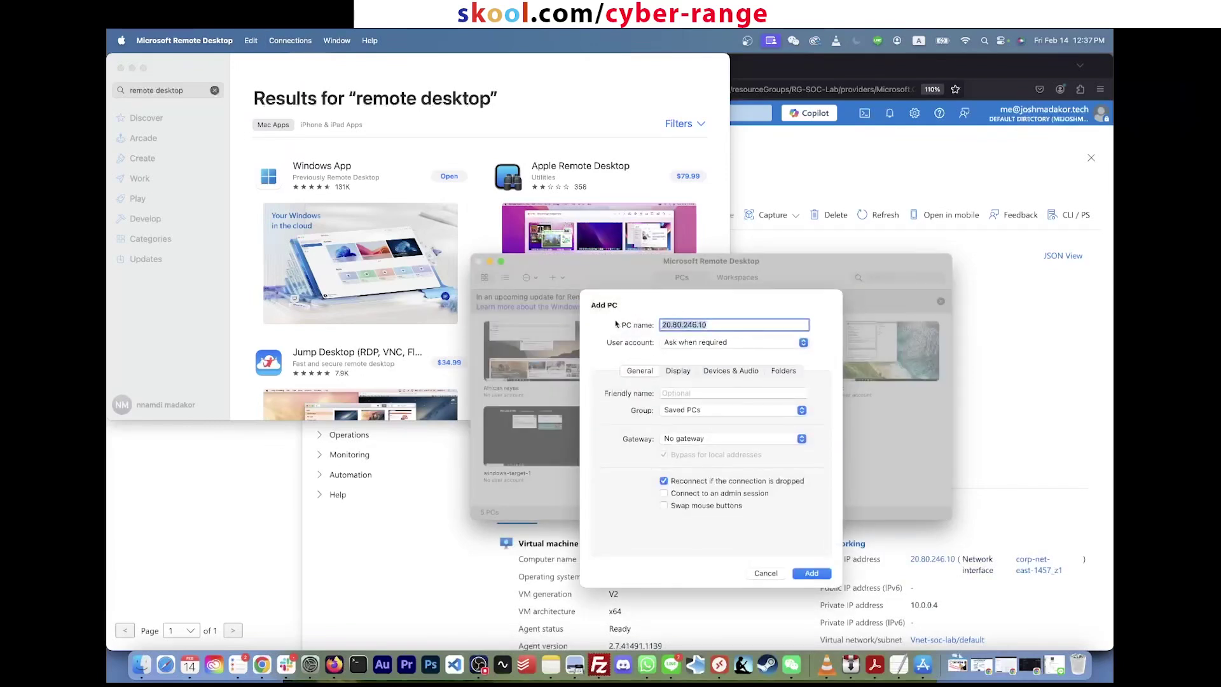
left_click(676, 393)
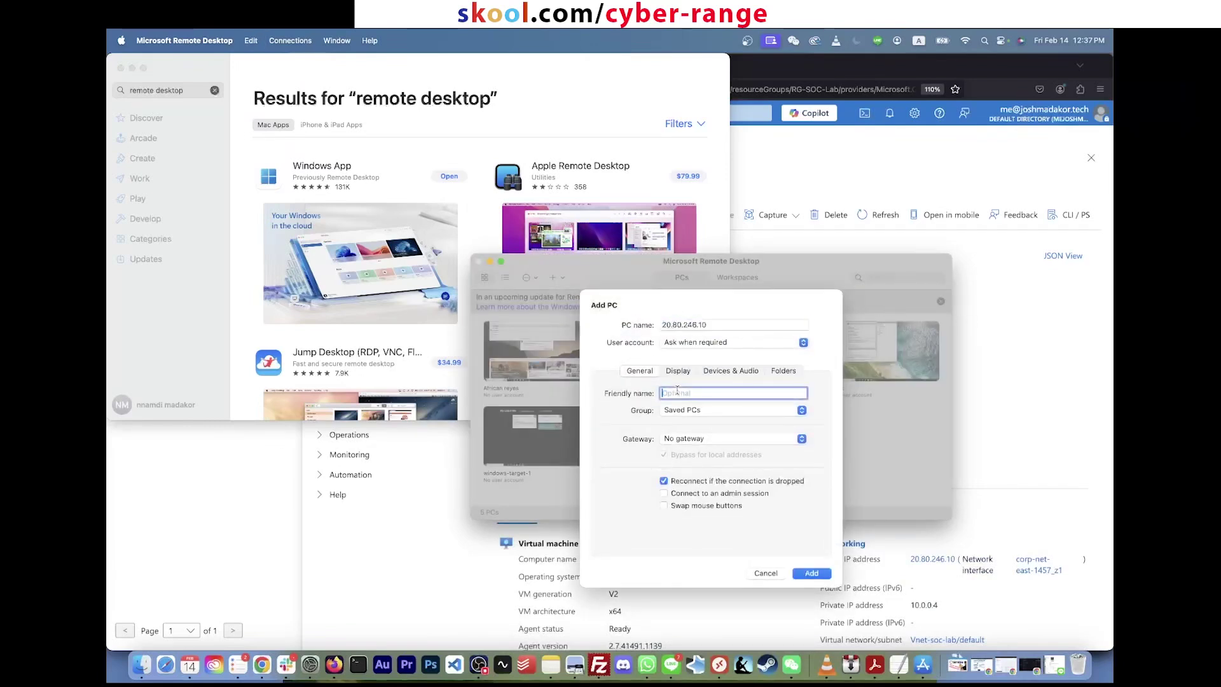
type("ksjfksf")
key("super+a")
key("super+v")
left_click(811, 575)
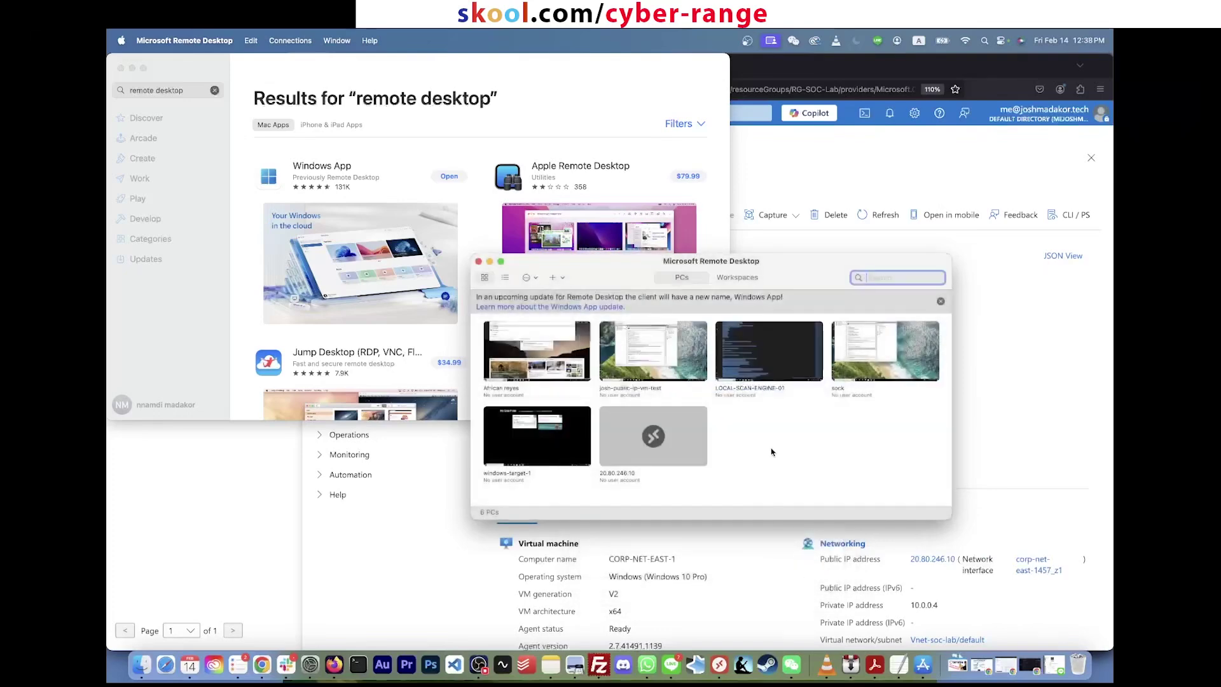
Step: Connect to the 20.80.246.10 PC, entering the lab account user name and password
left_click(678, 428)
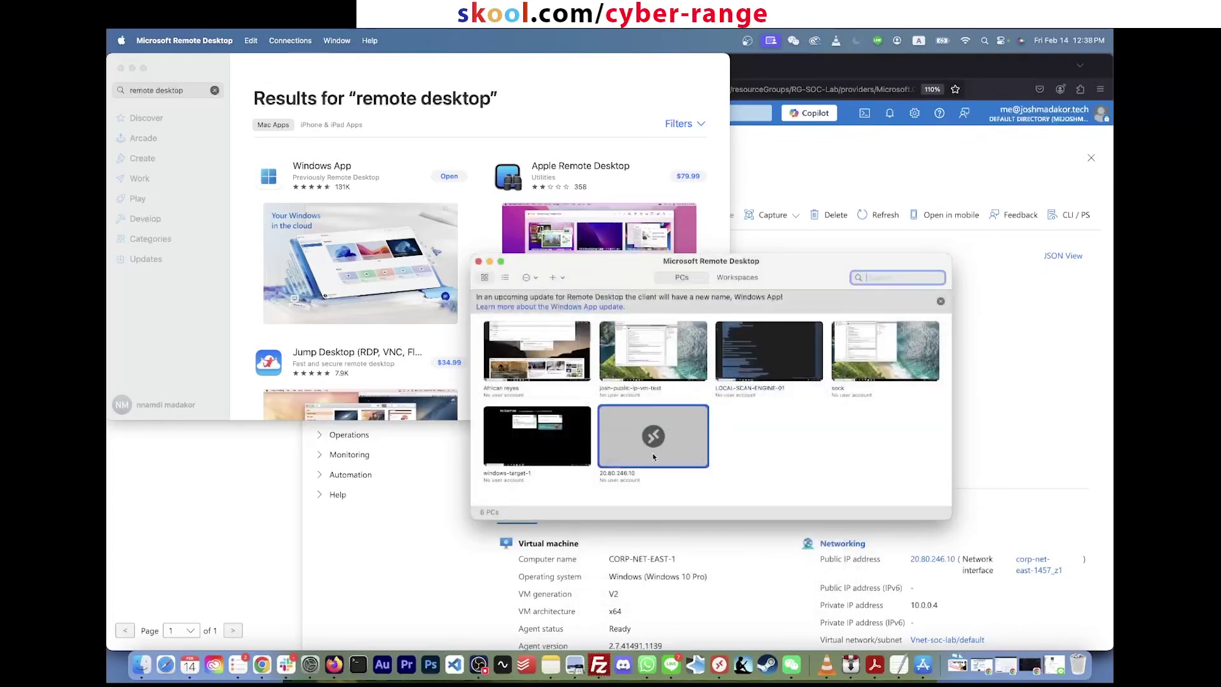
double_click(678, 428)
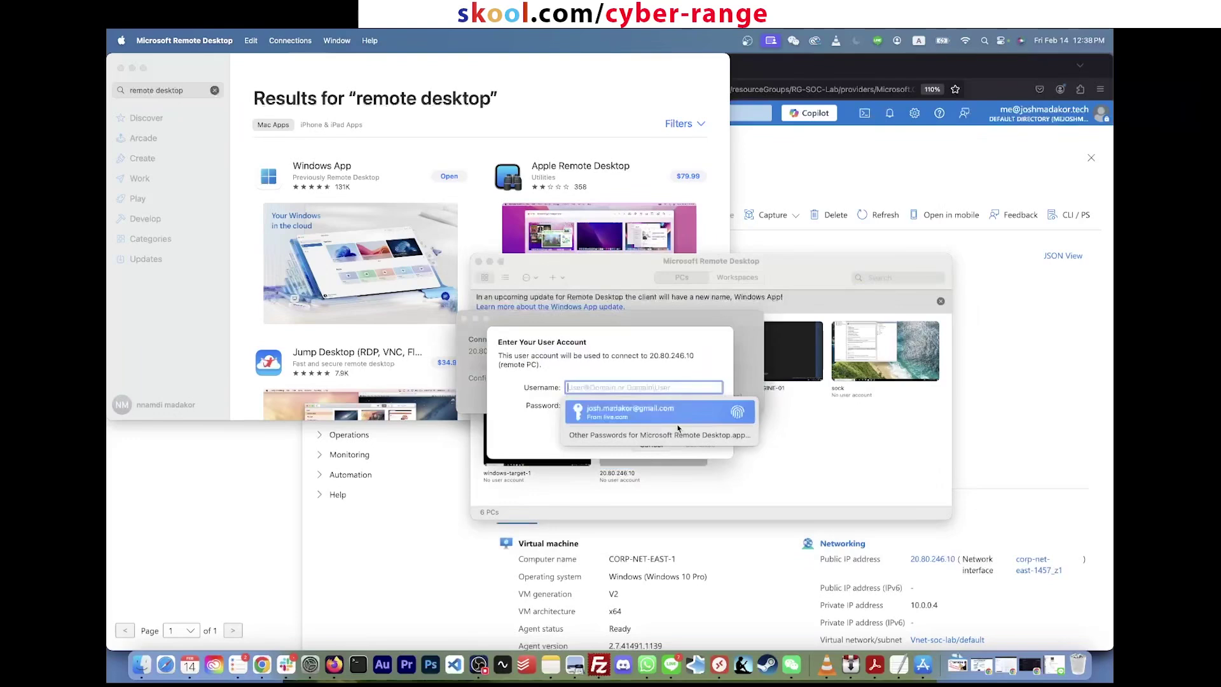
type("labuser")
key("Tab")
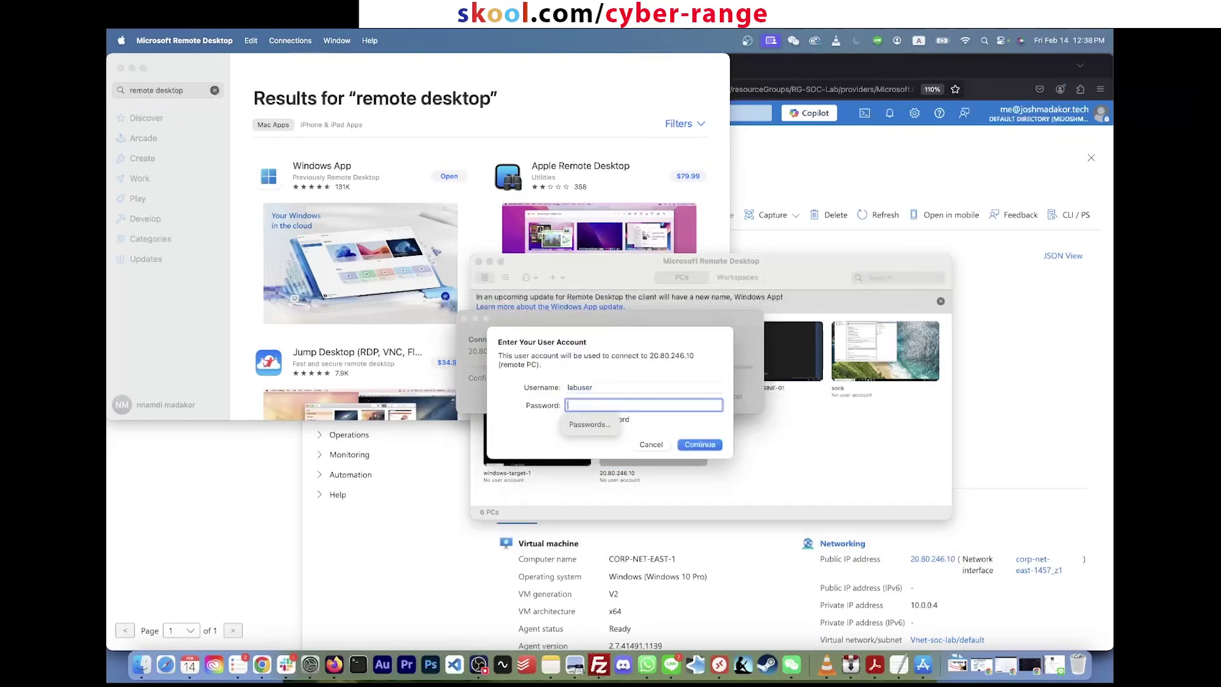
type("P•••••••••••")
key("Return")
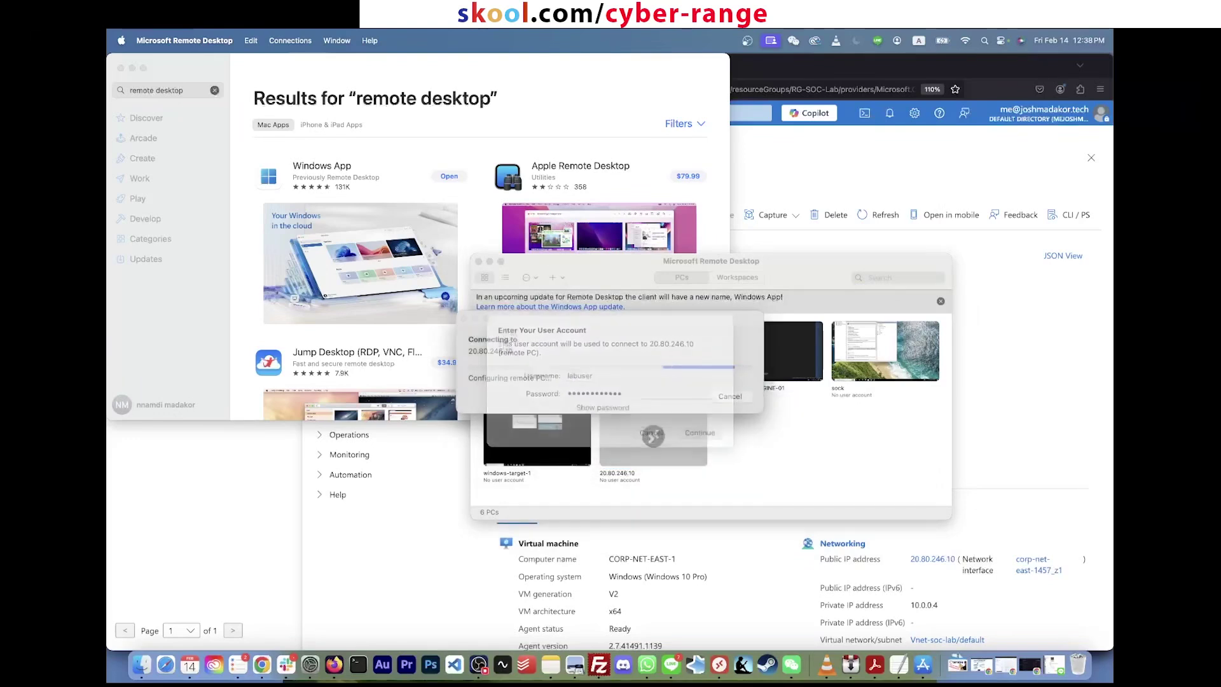
Step: Accept the RDP certificate warning, then open Help > Reset password for CORP-NET-EAST-1
left_click(747, 409)
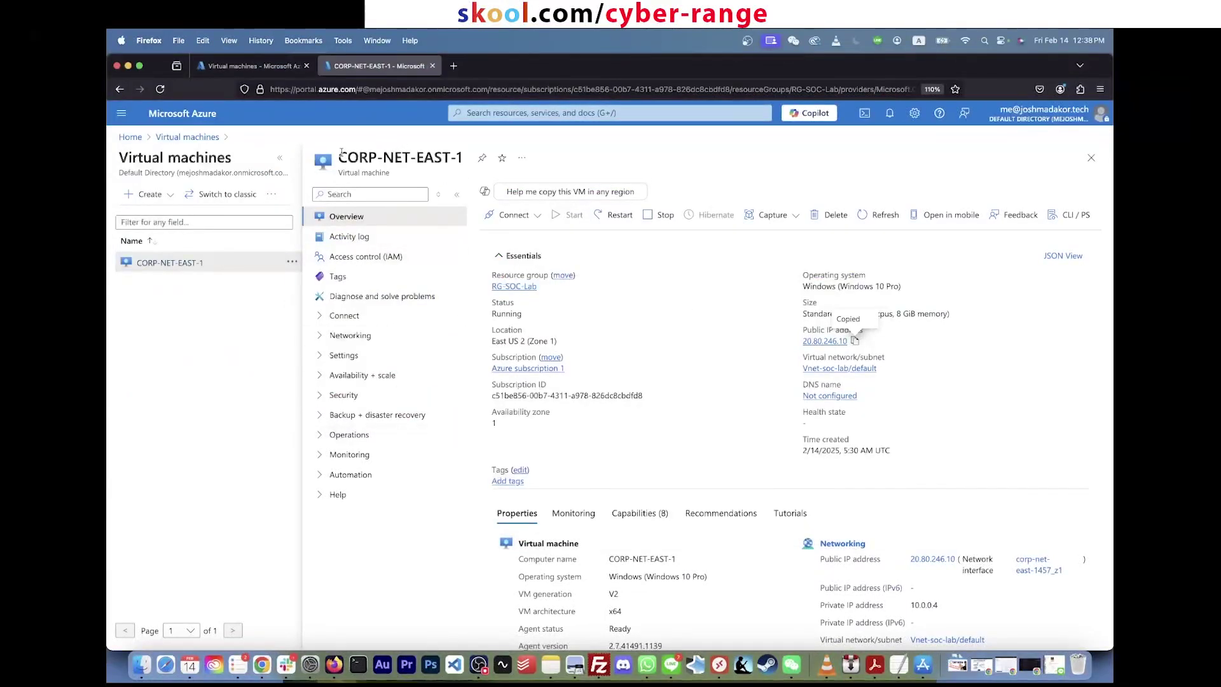
left_click_drag(340, 156, 465, 159)
left_click(469, 160)
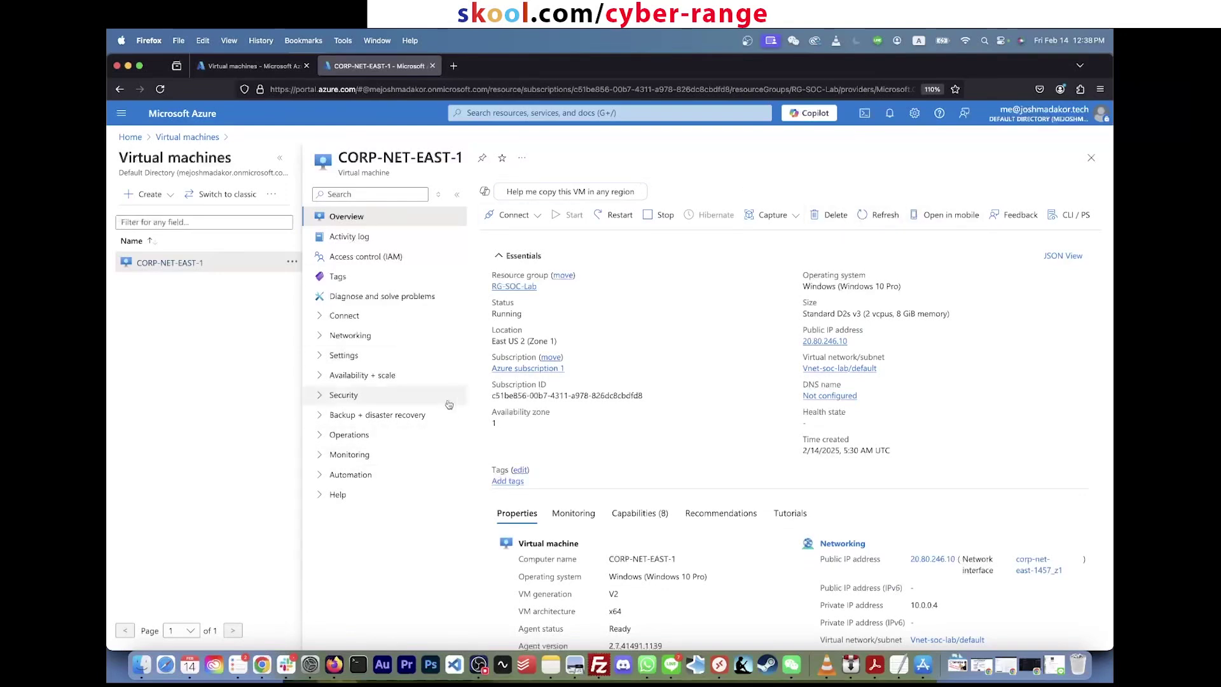
left_click(321, 495)
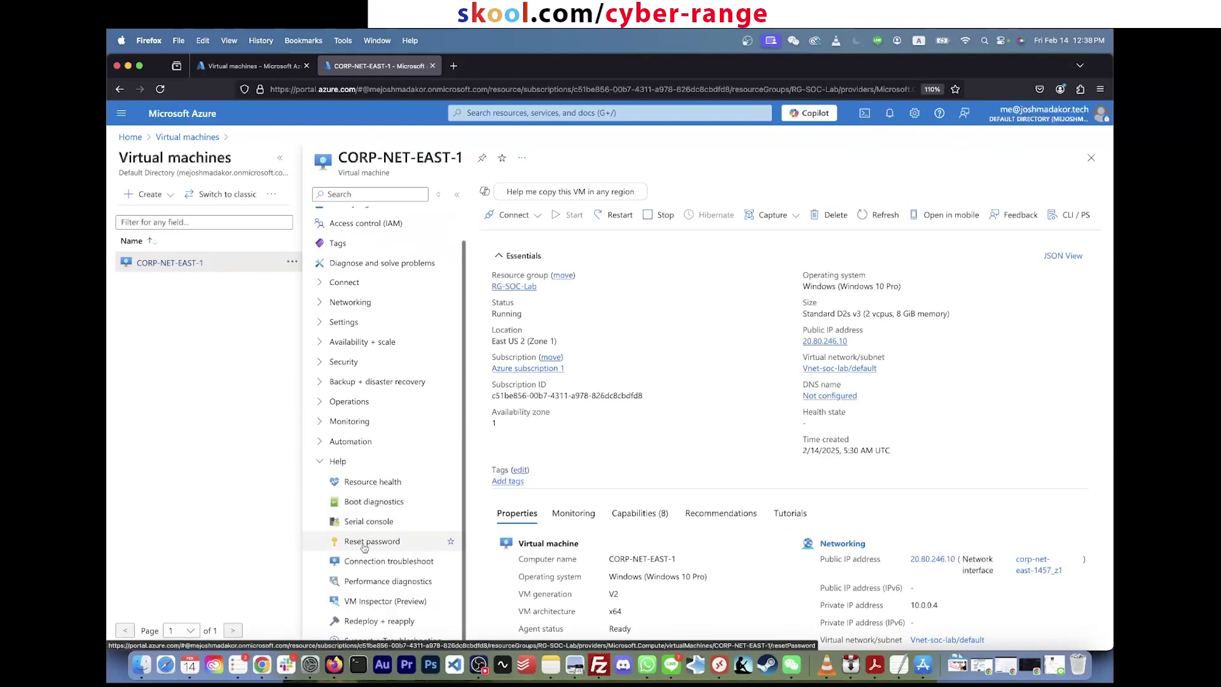
left_click(365, 545)
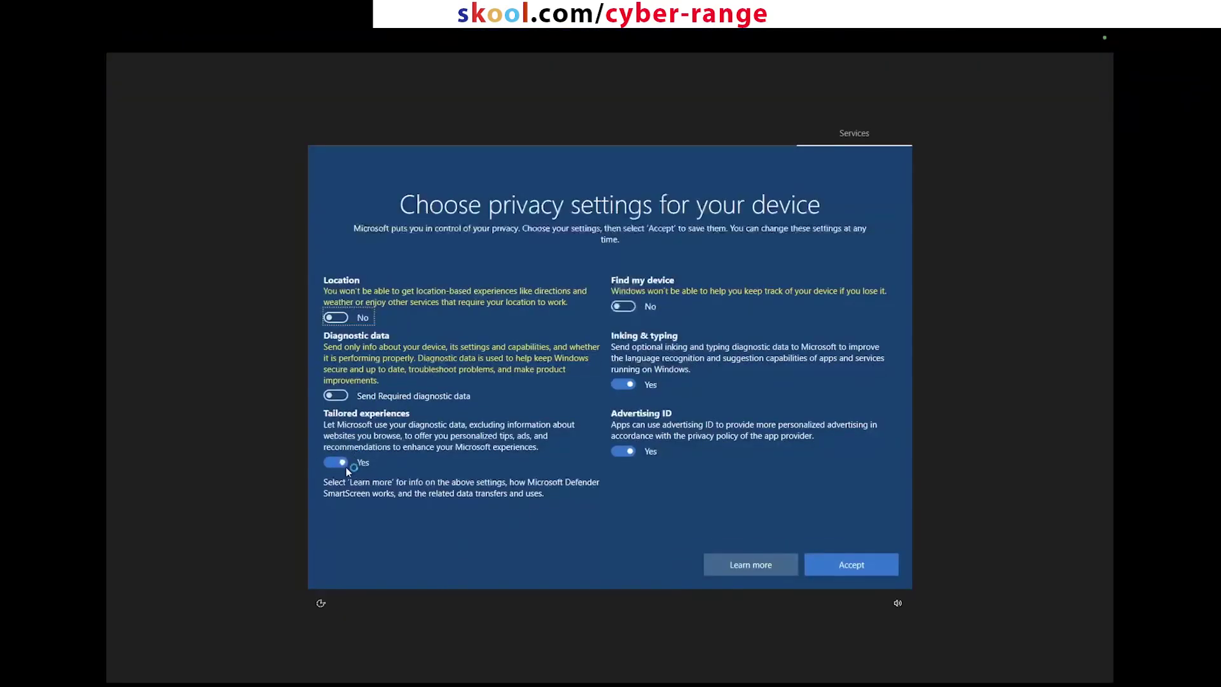
Step: Turn off tailored experiences and advertising ID, accept, and close the Edge and network prompts
left_click(344, 464)
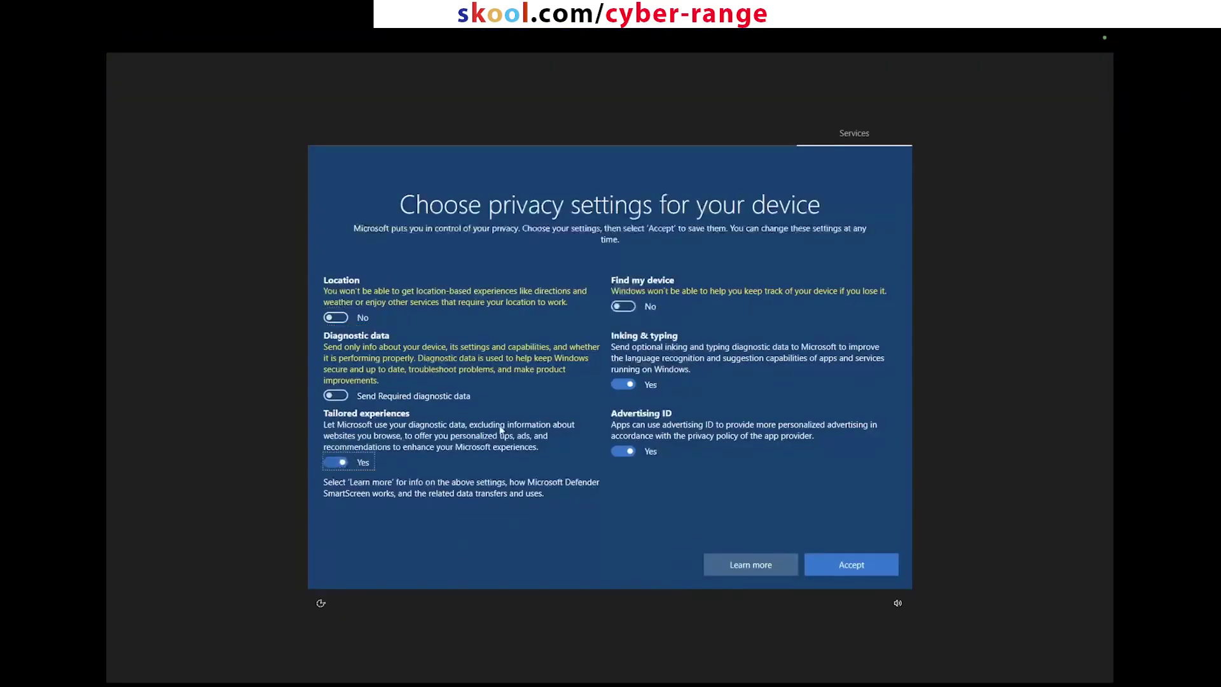
left_click(623, 451)
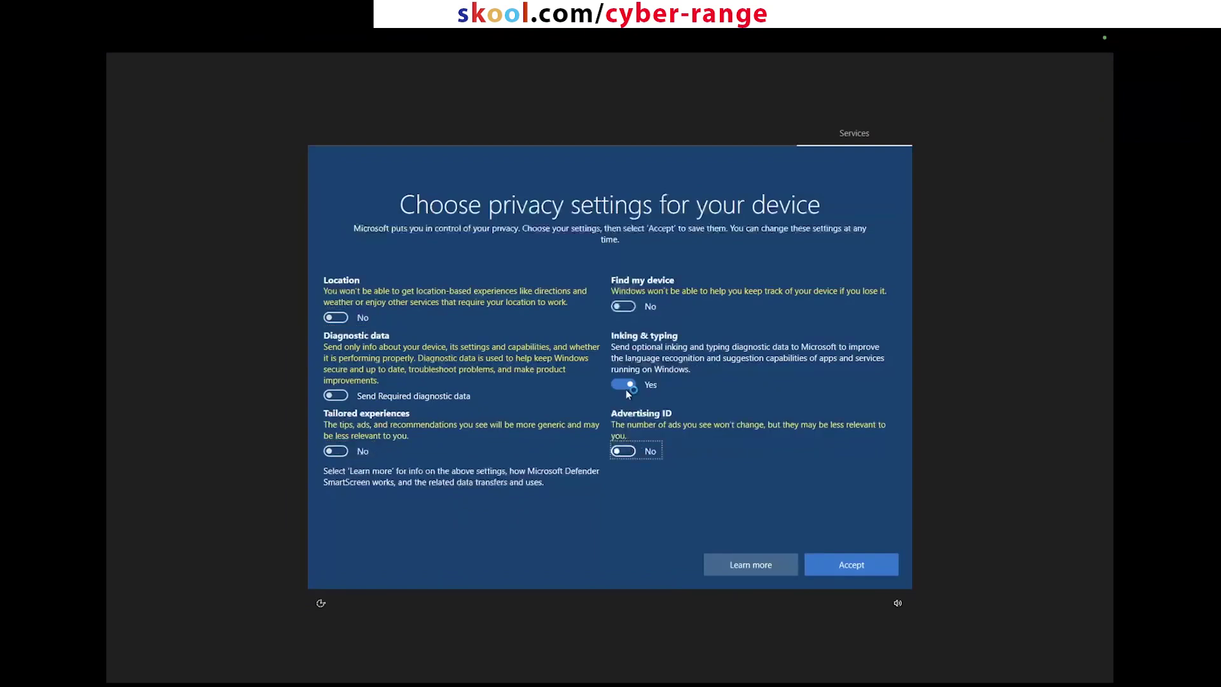
left_click(819, 568)
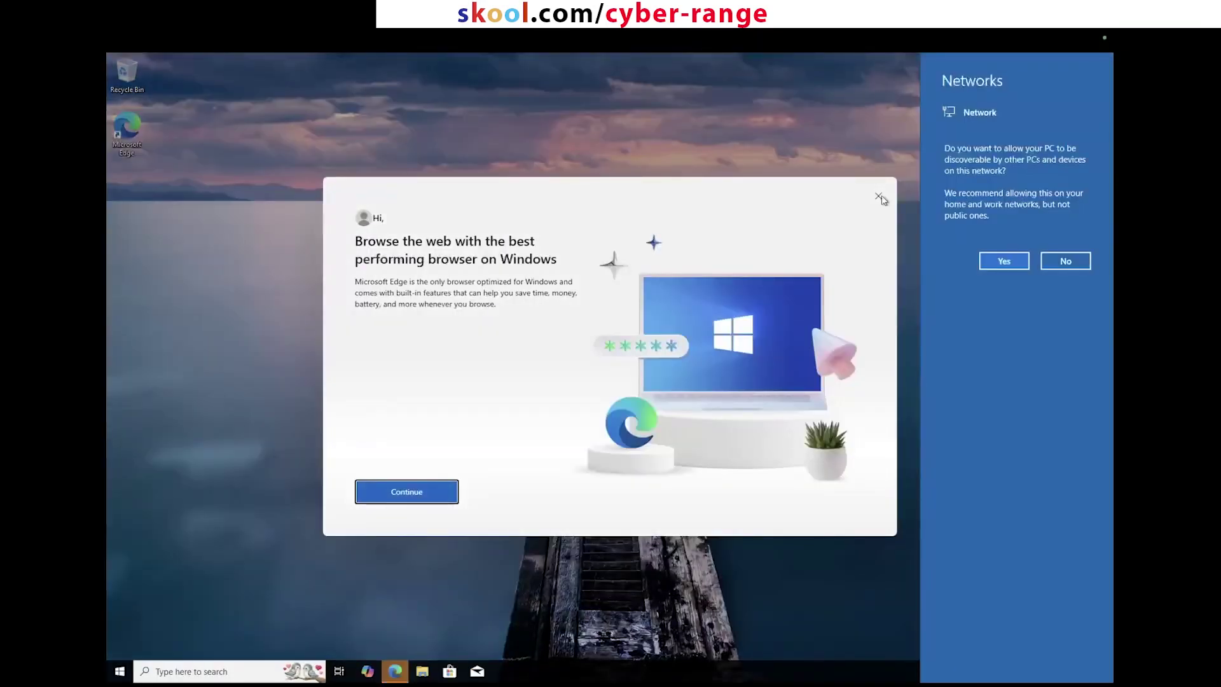
left_click(878, 196)
left_click_drag(829, 162, 458, 446)
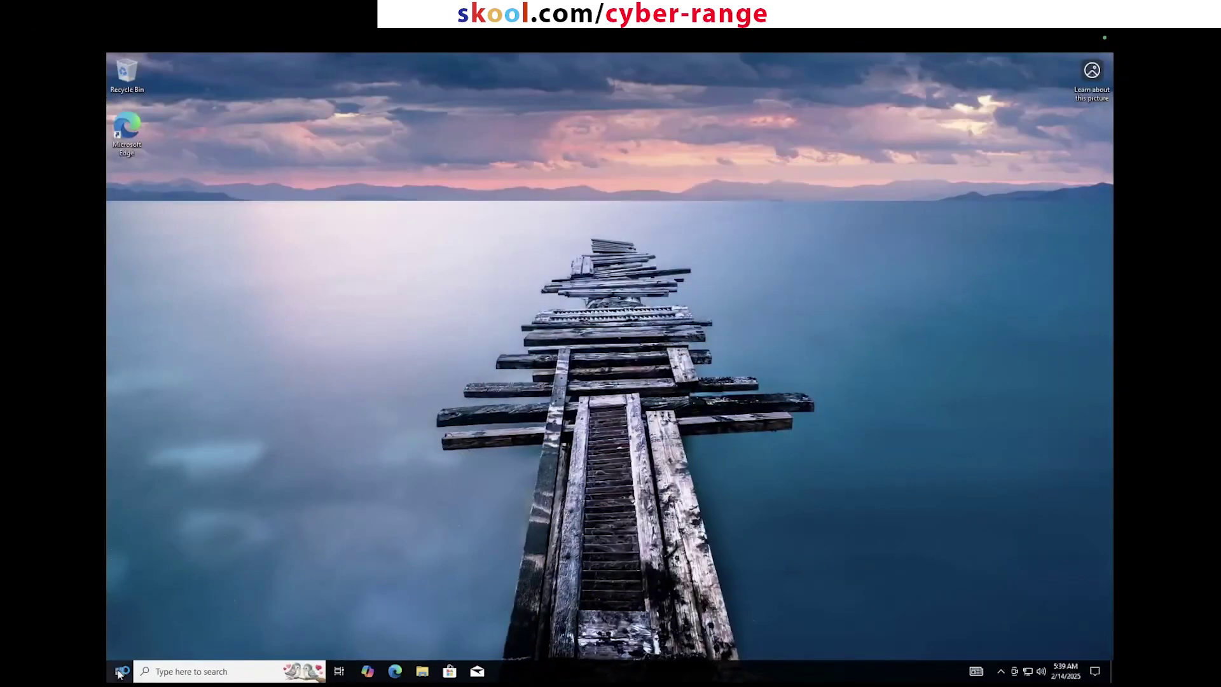
left_click(119, 672)
Step: Find Remote Desktop Connection via Start search and enter 20.80.246.10 as the computer
left_click(525, 532)
left_click(121, 672)
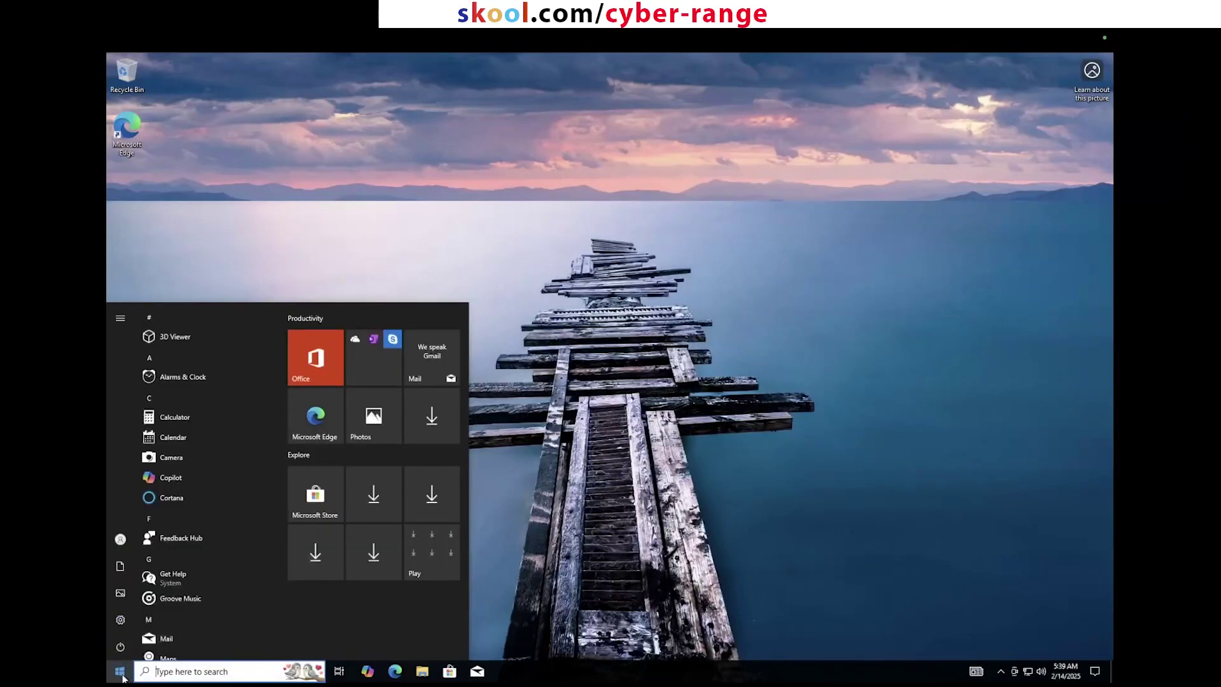
type("msts")
key("BackSpace")
key("BackSpace")
key("BackSpace")
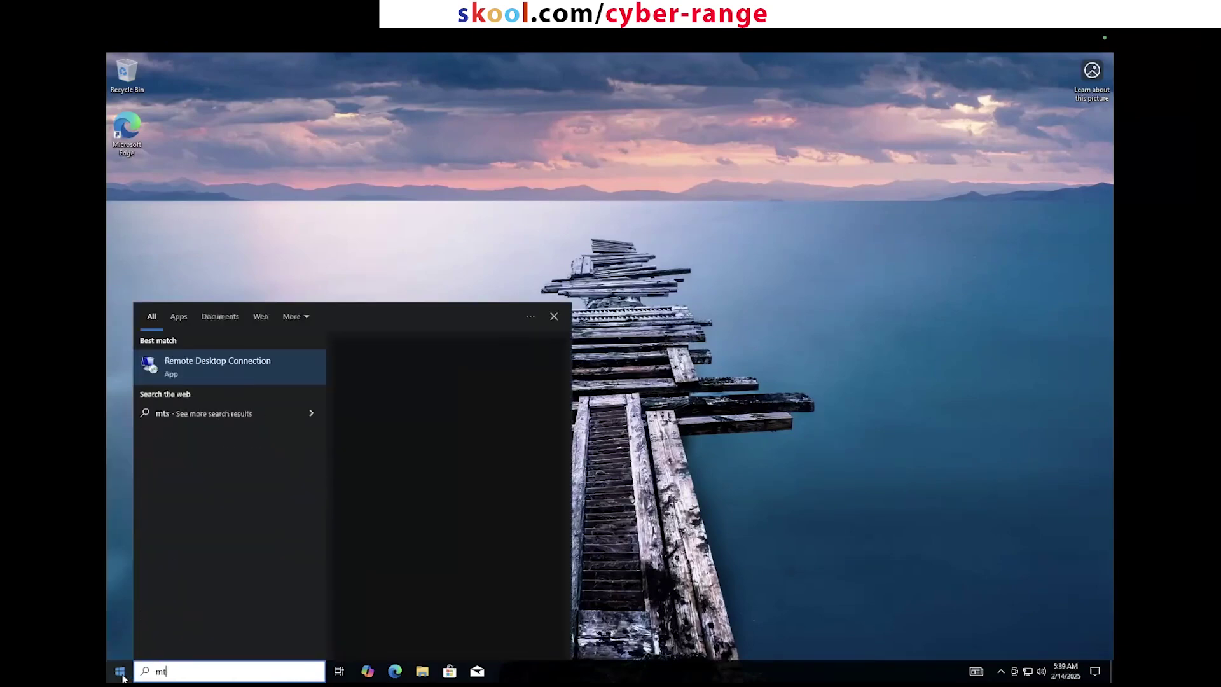
type("stsc")
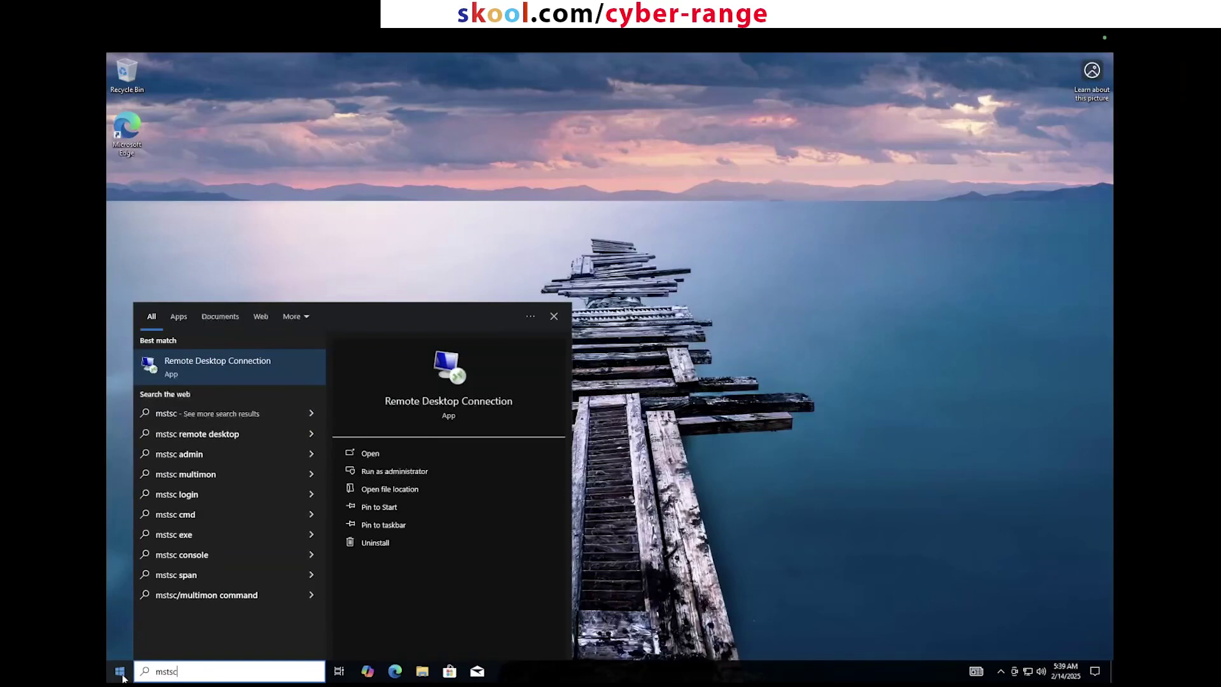
key("BackSpace")
key("BackSpace")
key("BackSpace")
key("BackSpace")
key("BackSpace")
type("remote")
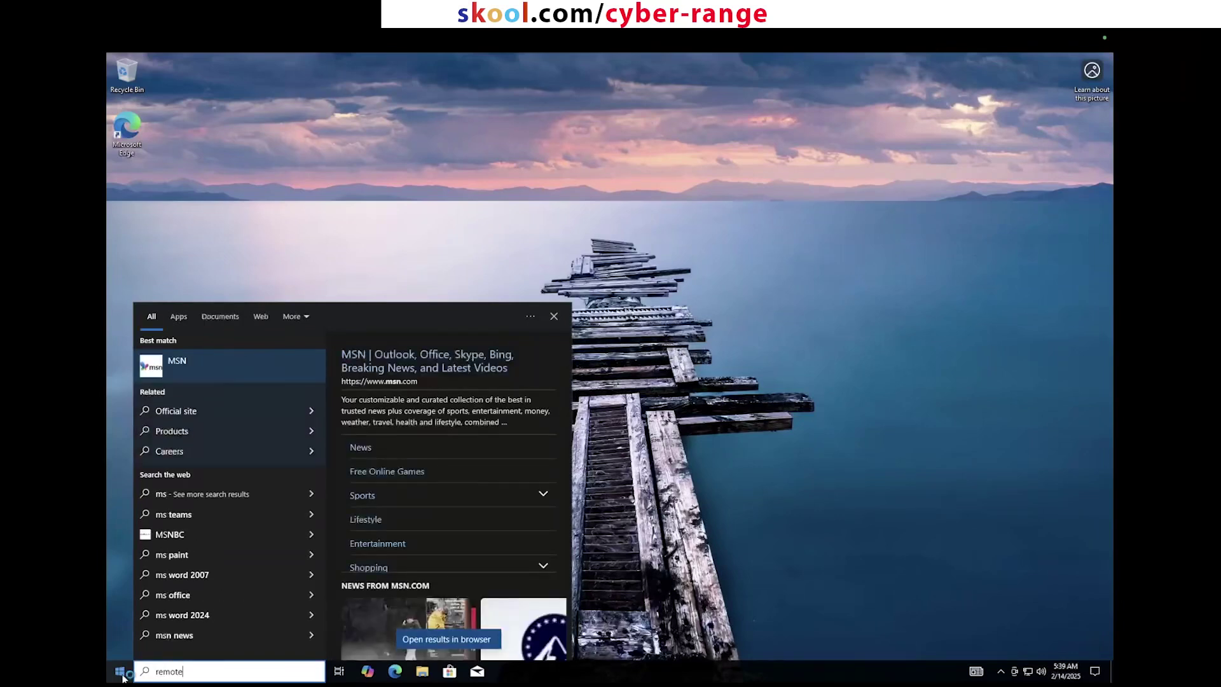
type(" desktop")
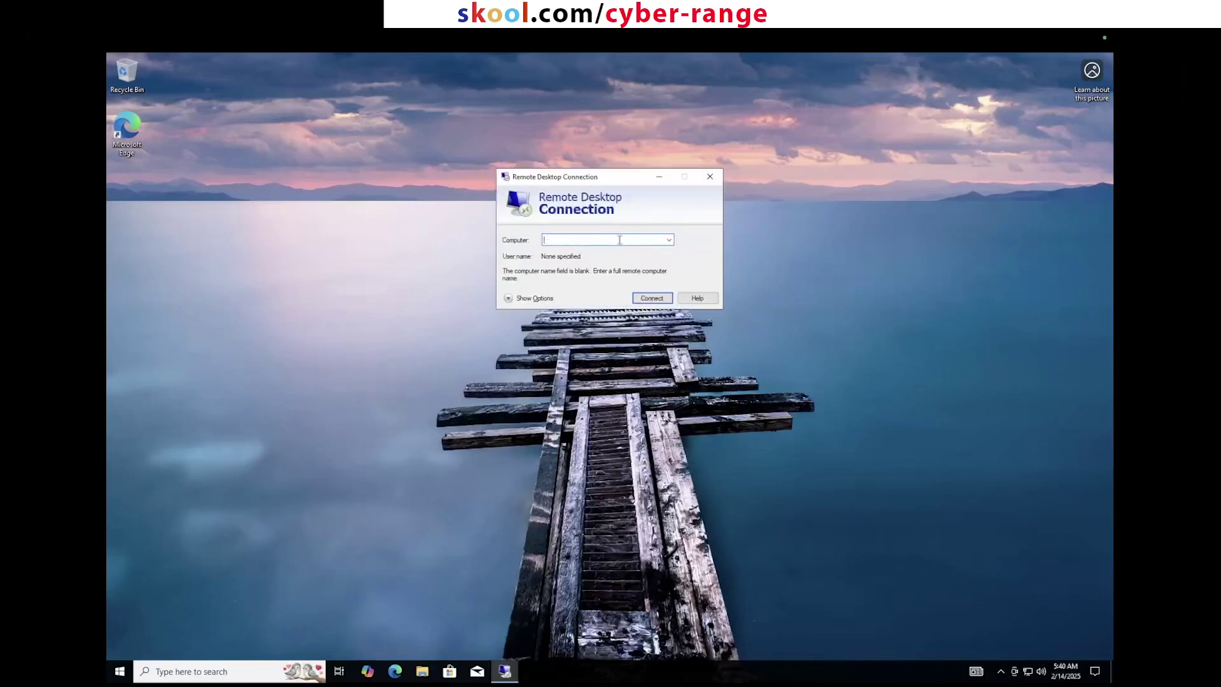
key("ctrl+v")
Step: Connect to 20.80.246.10 and submit the lab account credentials
left_click(650, 299)
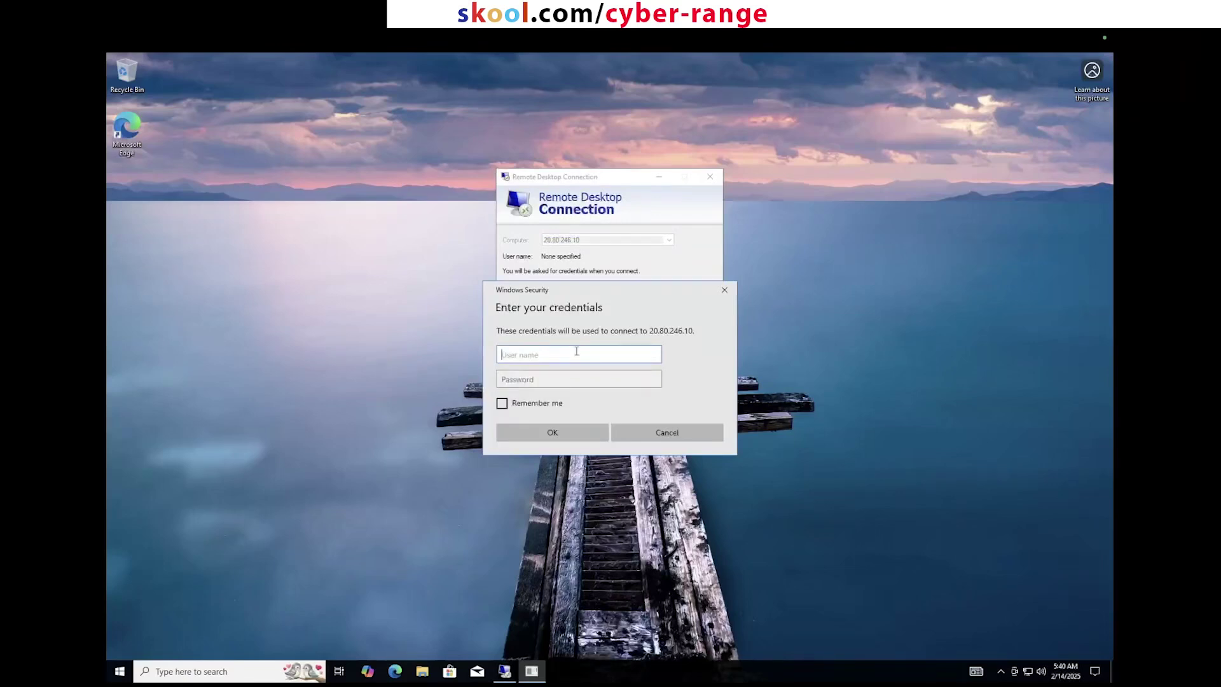
type("labuser")
key("Tab")
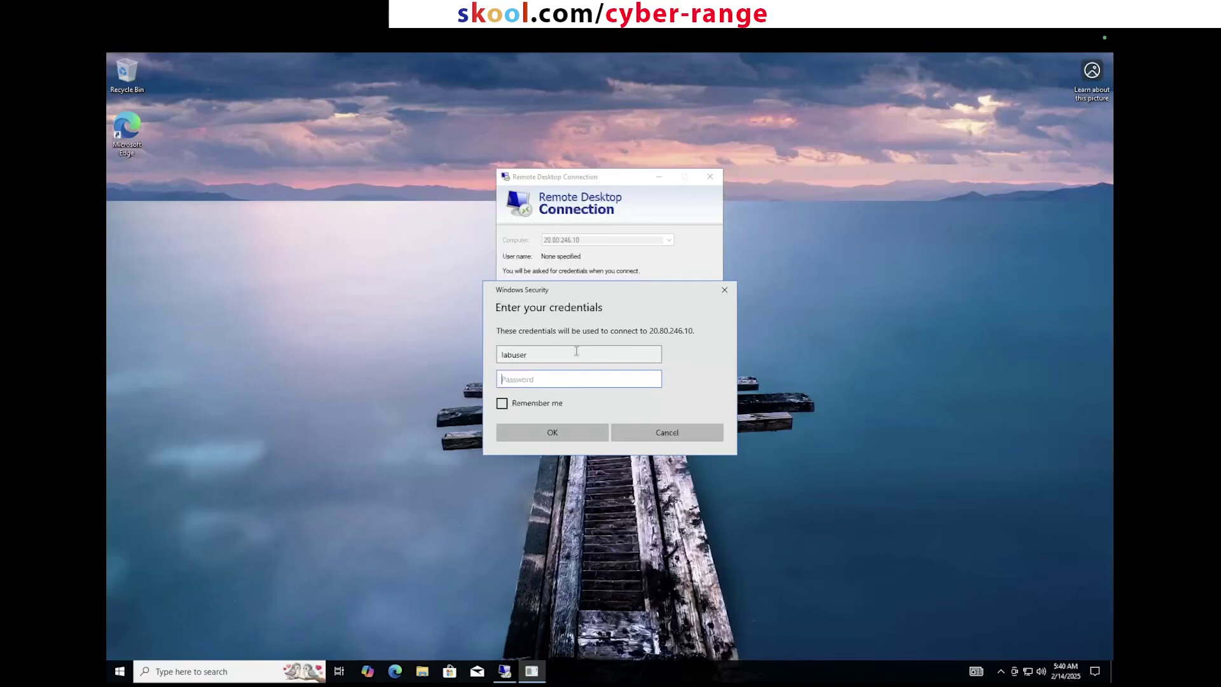
type("••••••••••••")
left_click(568, 431)
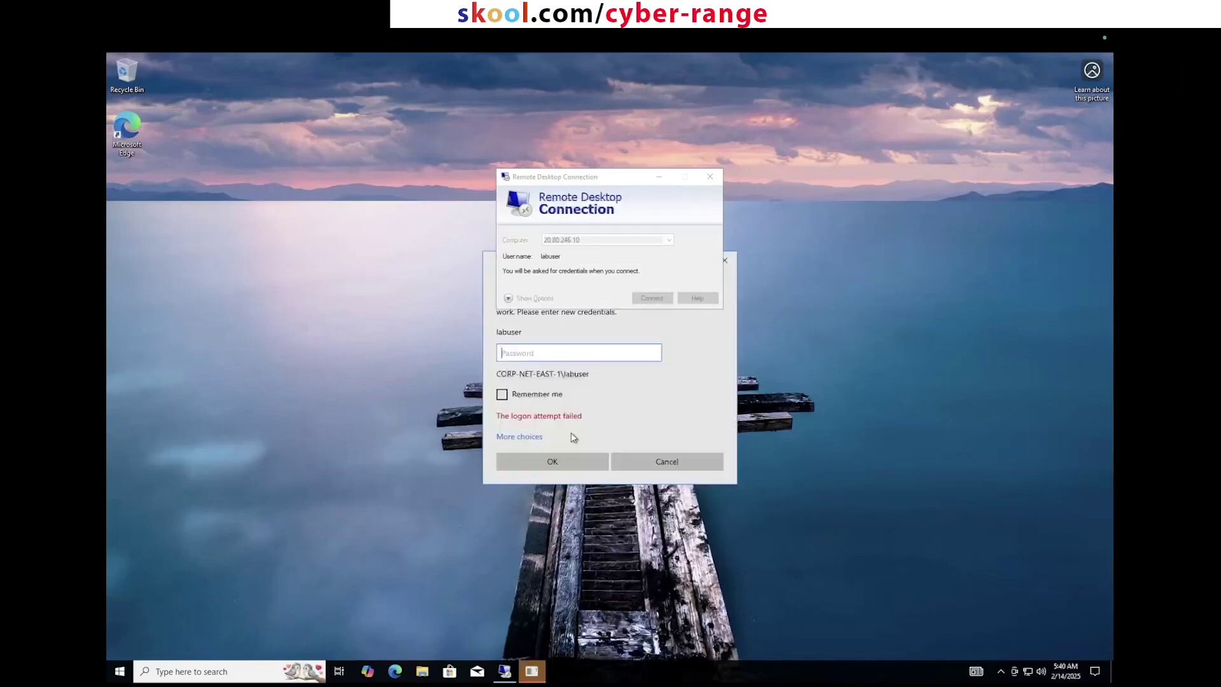
Step: Retry the login using a different account with the lab credentials, then cancel the failed prompt
left_click(639, 380)
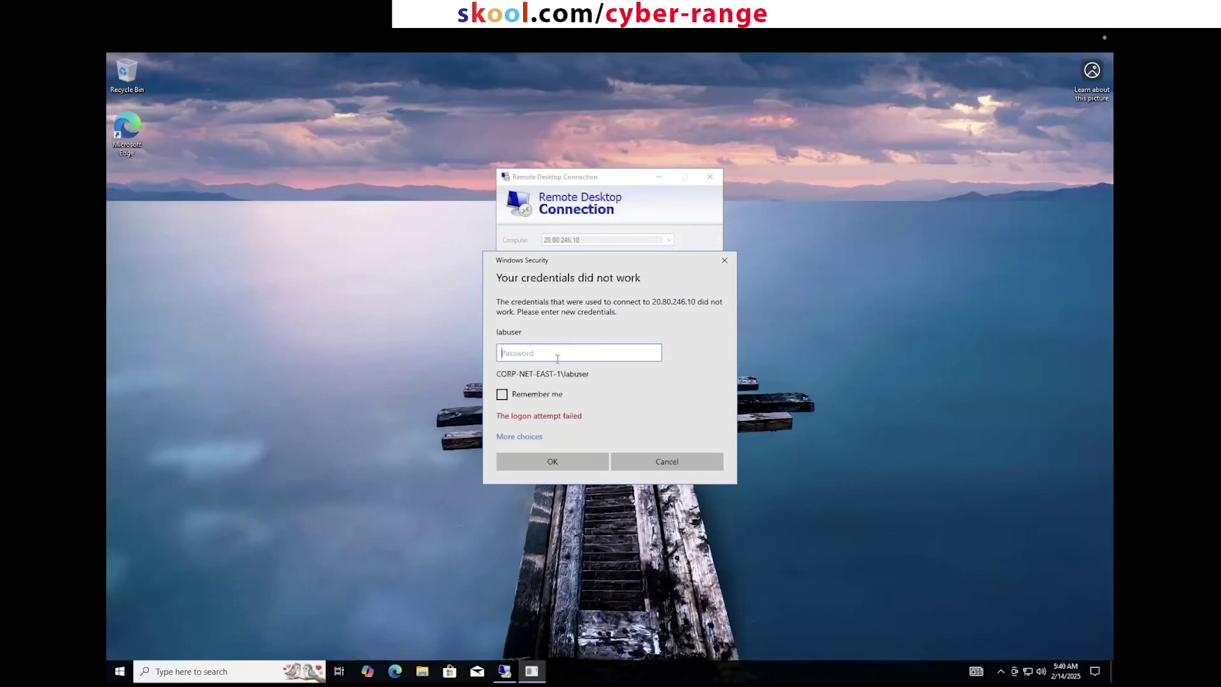
left_click(534, 438)
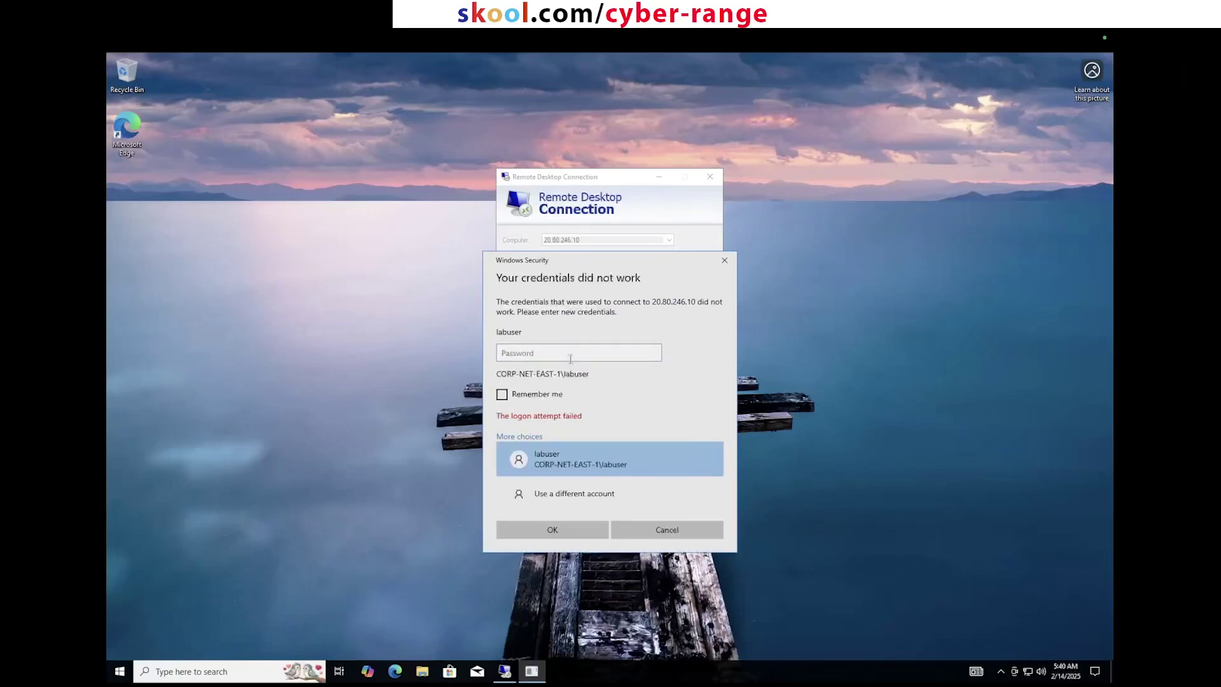
left_click(548, 494)
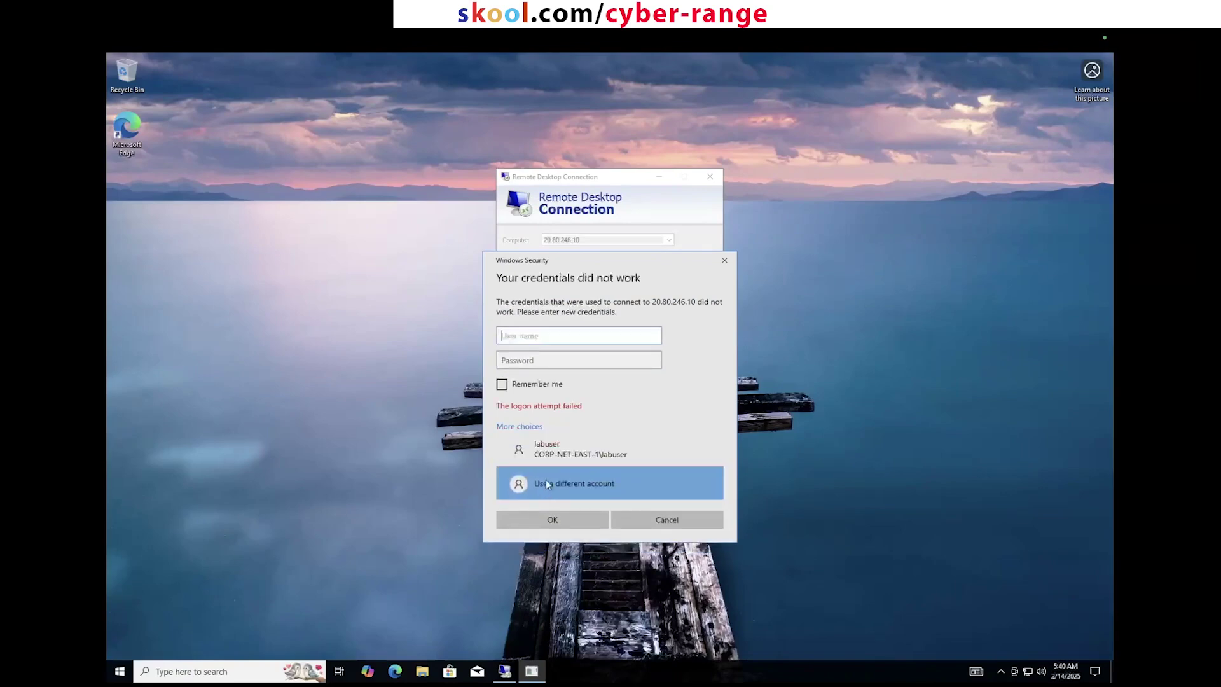
type("labuser")
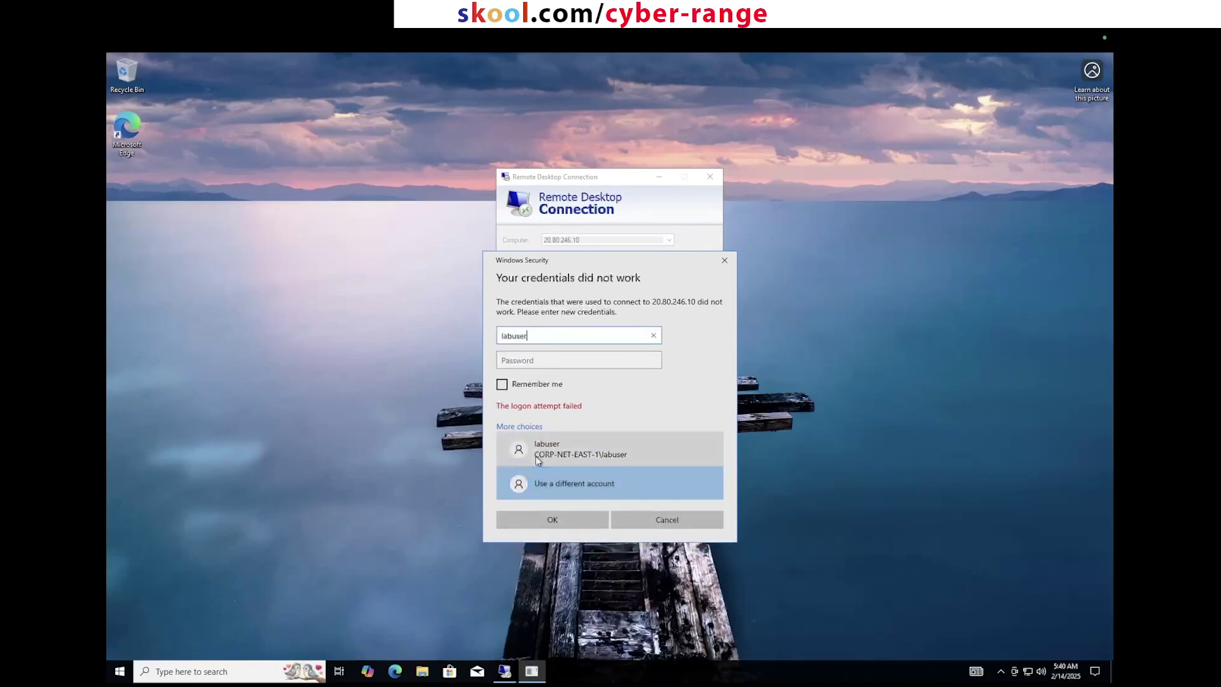
key("Tab")
type("************")
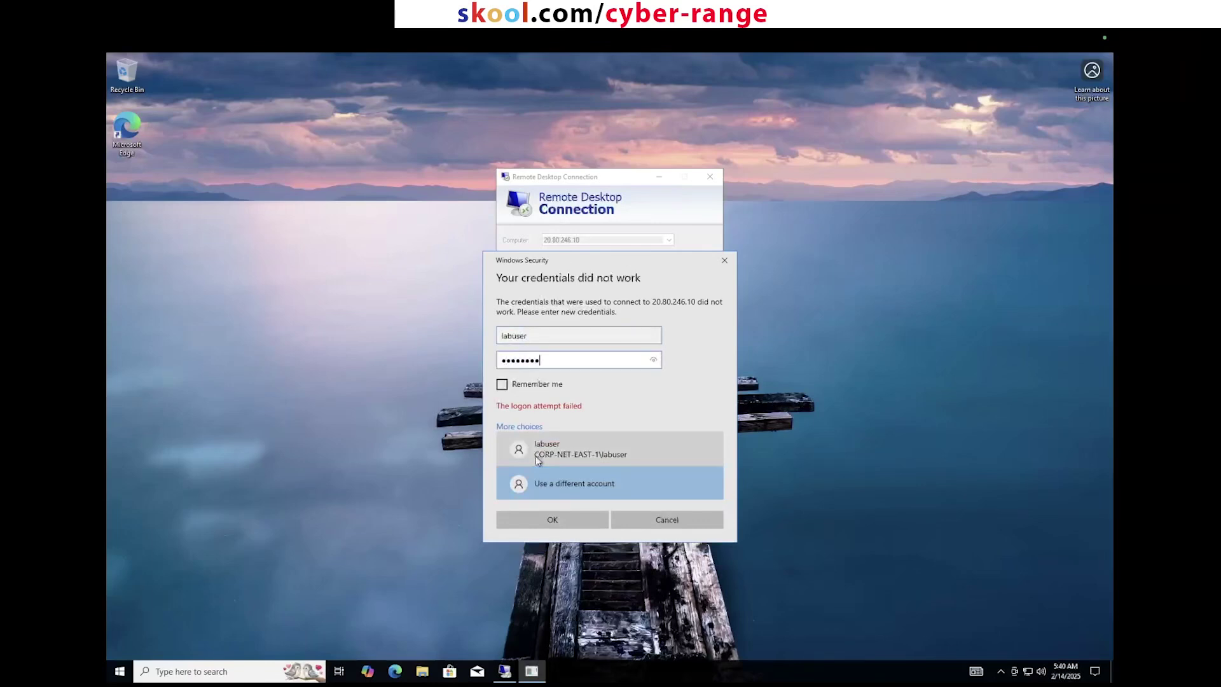
left_click(567, 523)
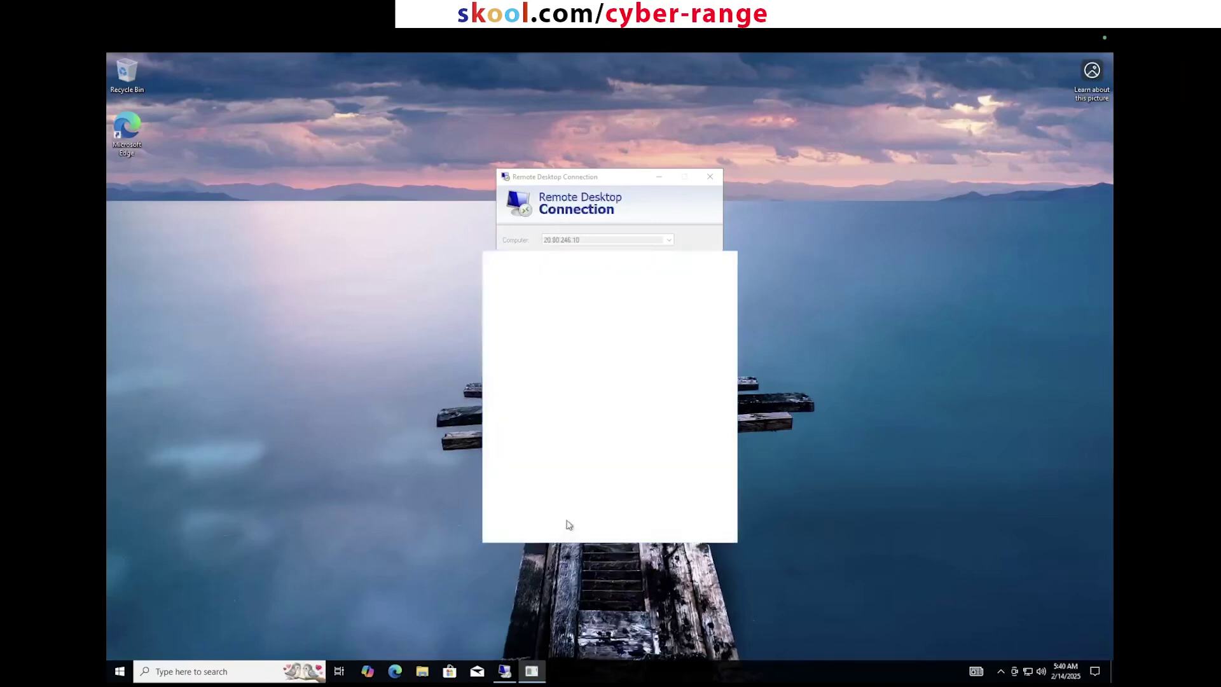
left_click(712, 332)
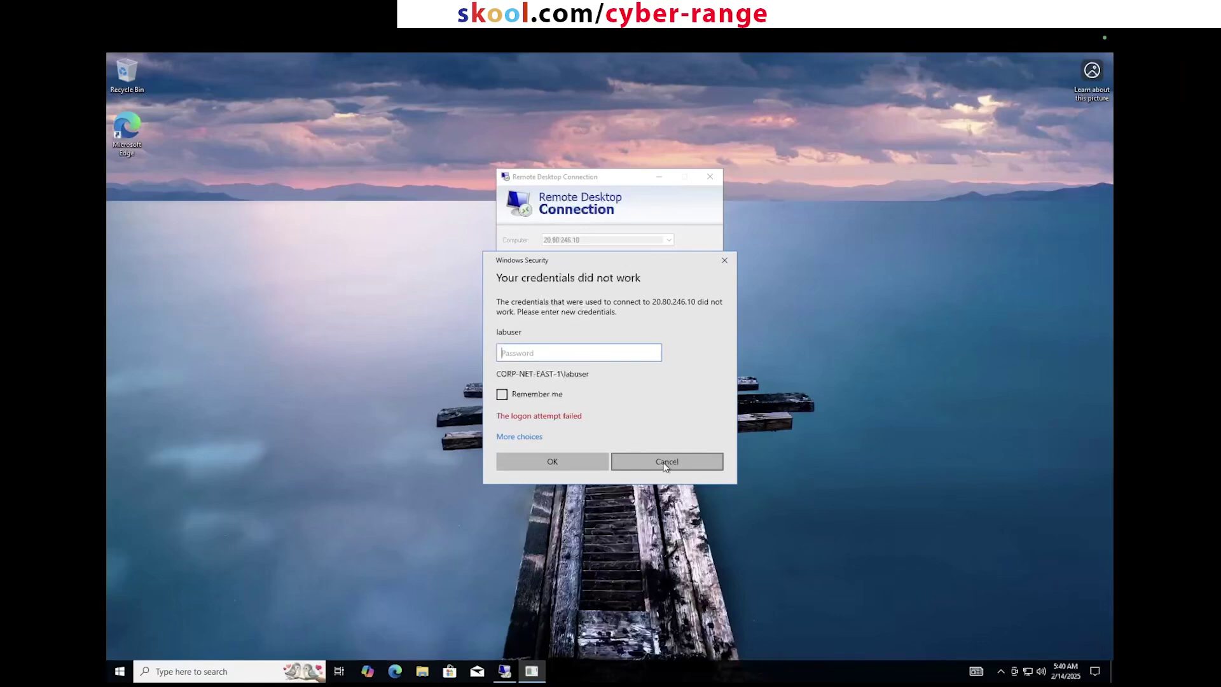
left_click(666, 466)
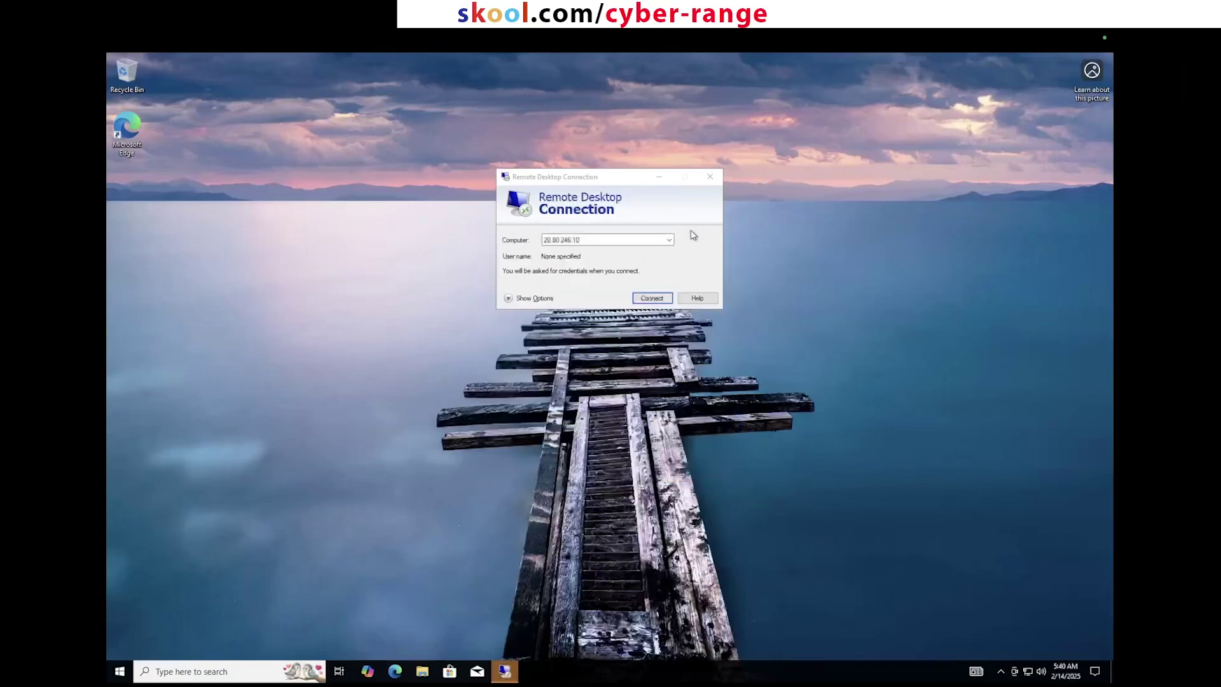
Step: Close the nested Remote Desktop Connection window and restore the remote session to full screen
left_click(709, 176)
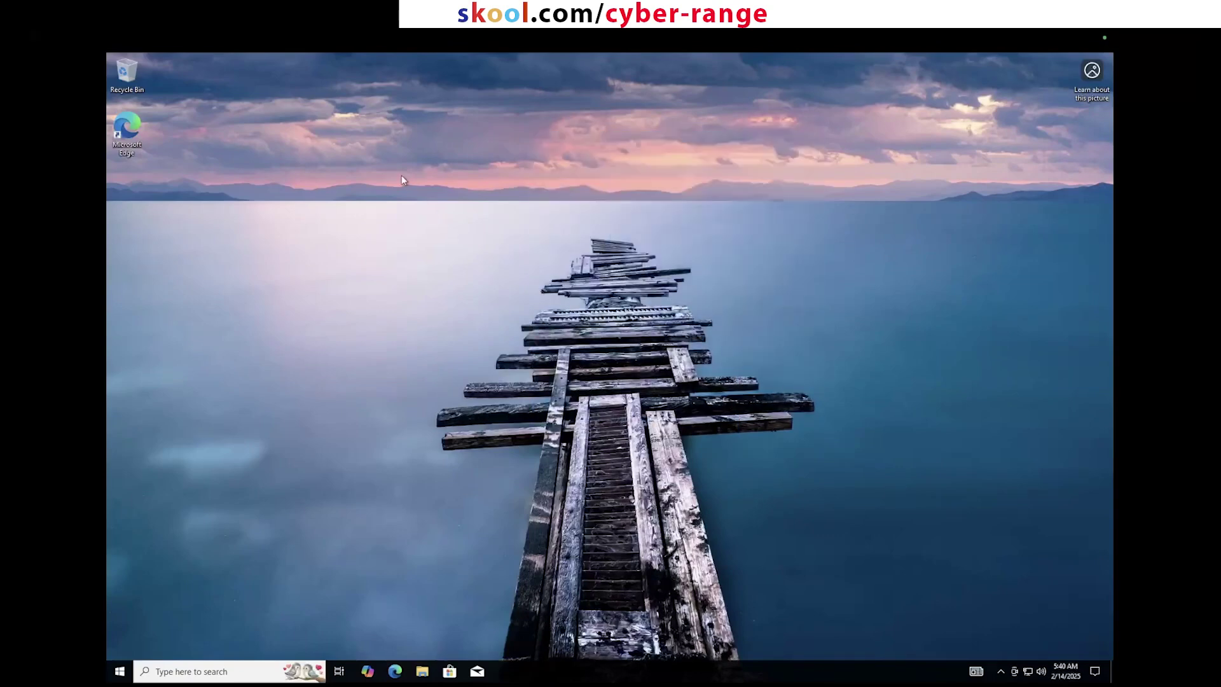
key("ctrl+Left")
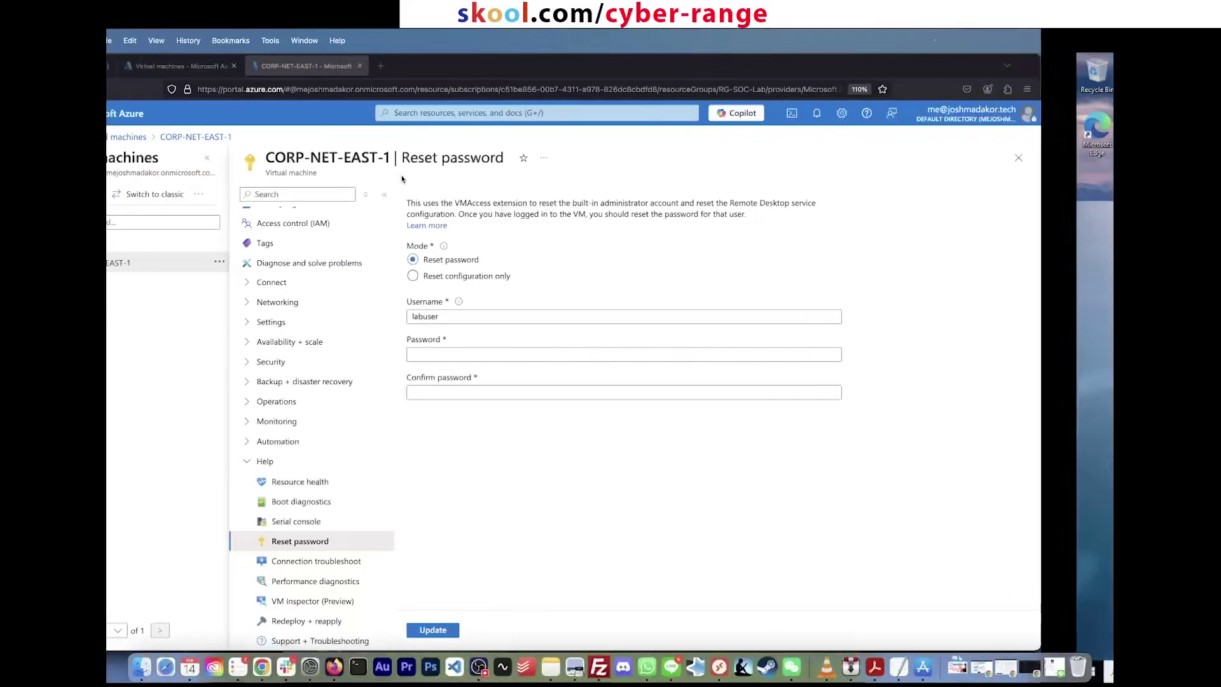
key("ctrl+Right")
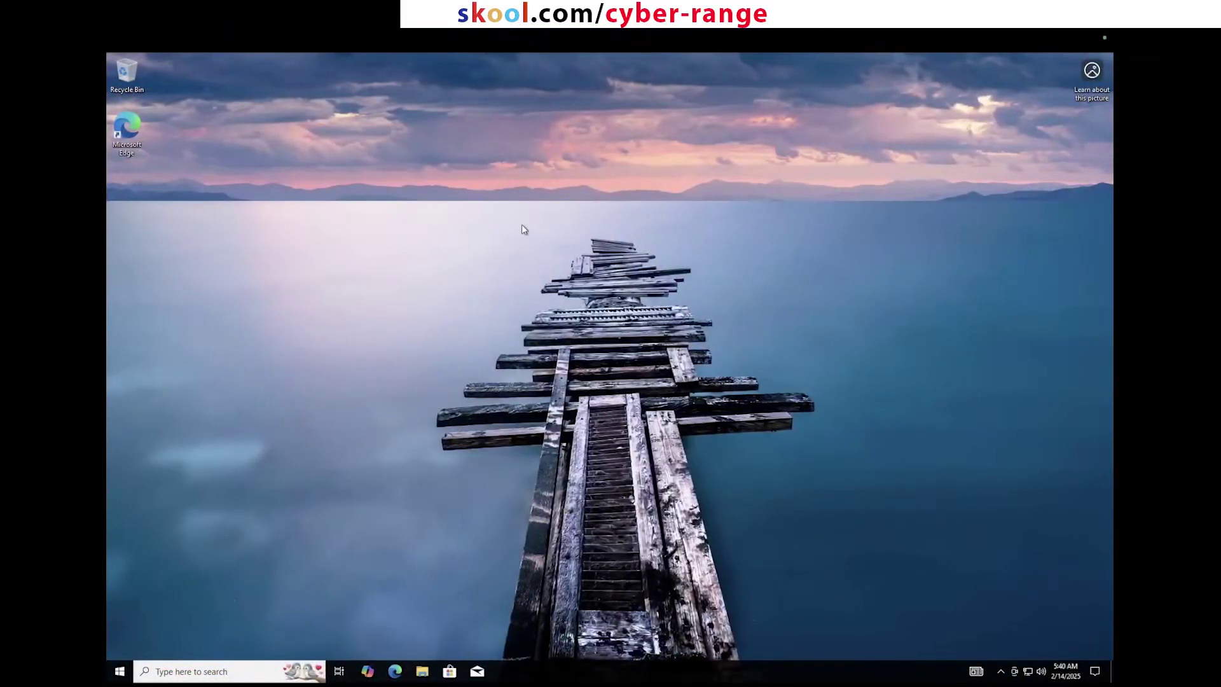
mouse_move(552, 32)
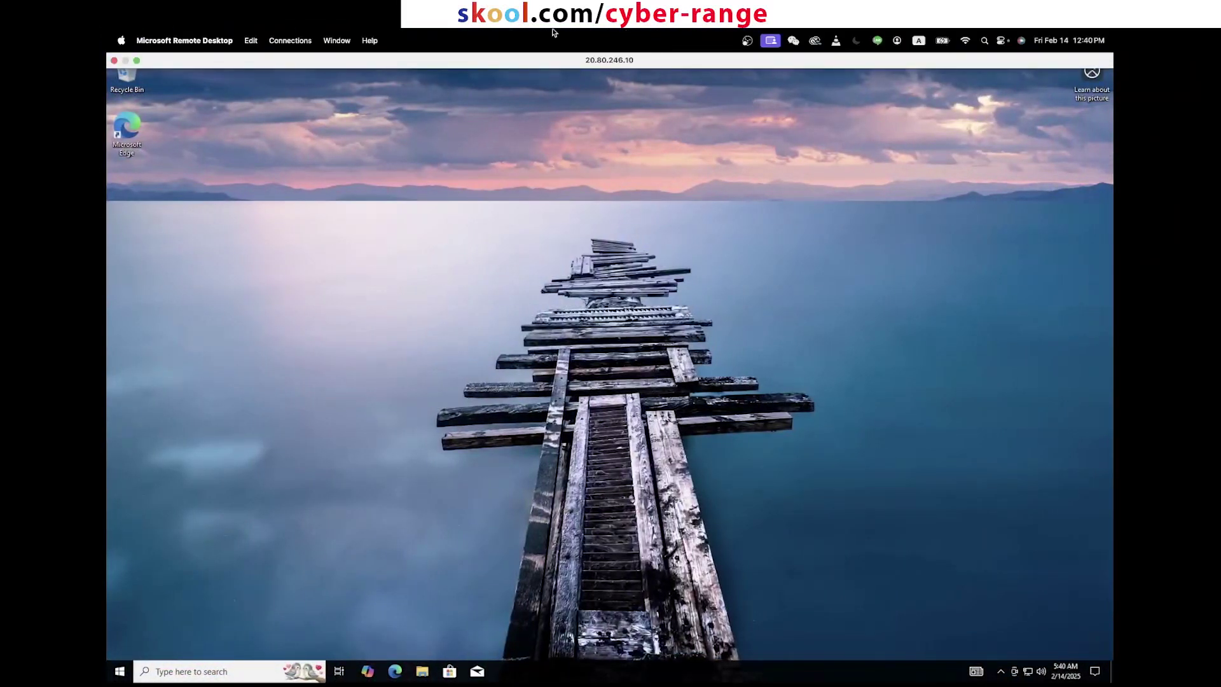
left_click(136, 59)
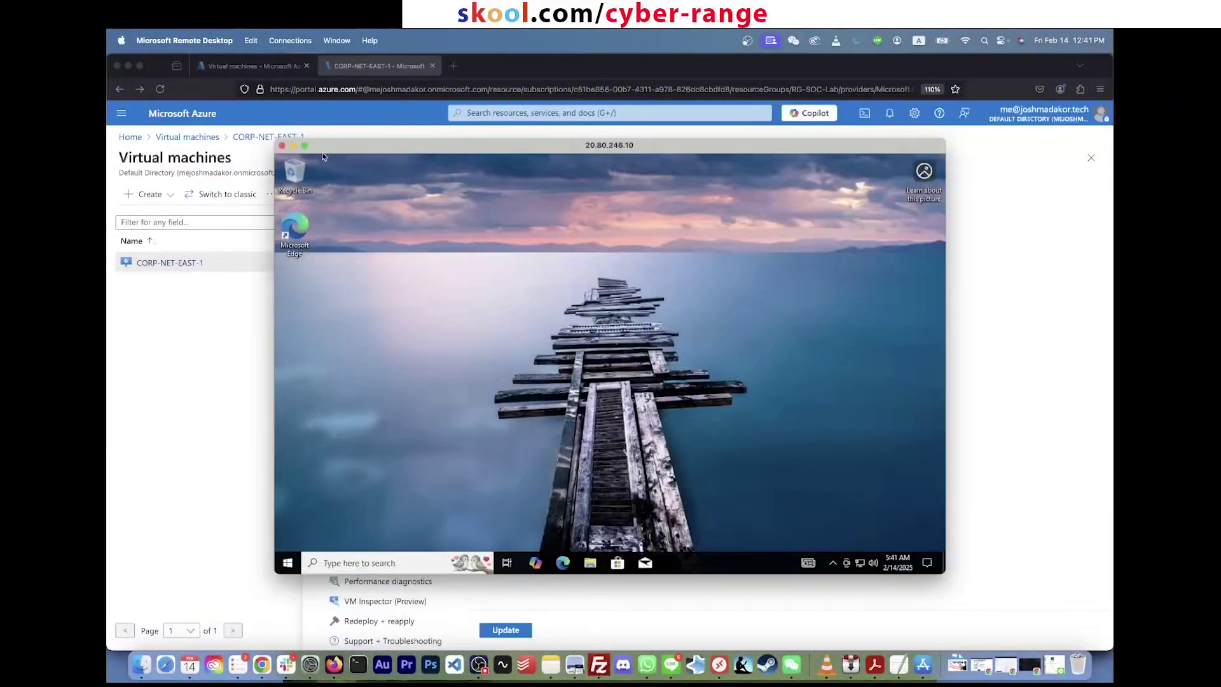
left_click(305, 145)
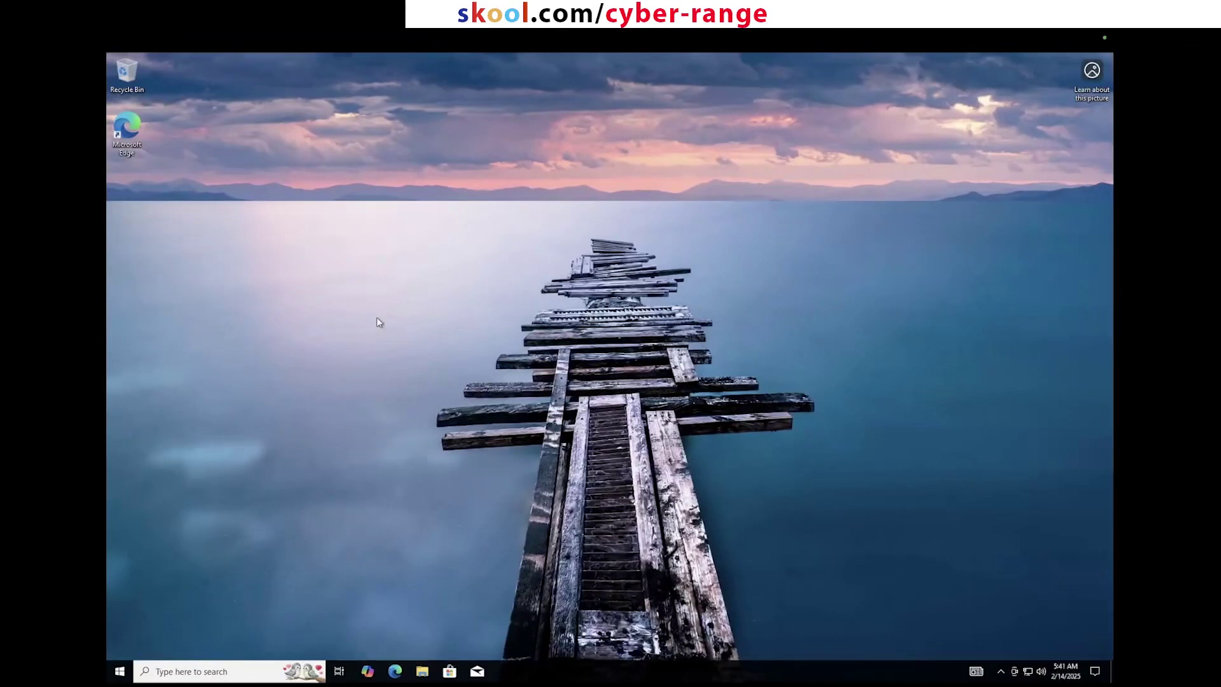
Step: Launch wf.msc from the Start menu to open the firewall console
left_click(119, 673)
type("wf")
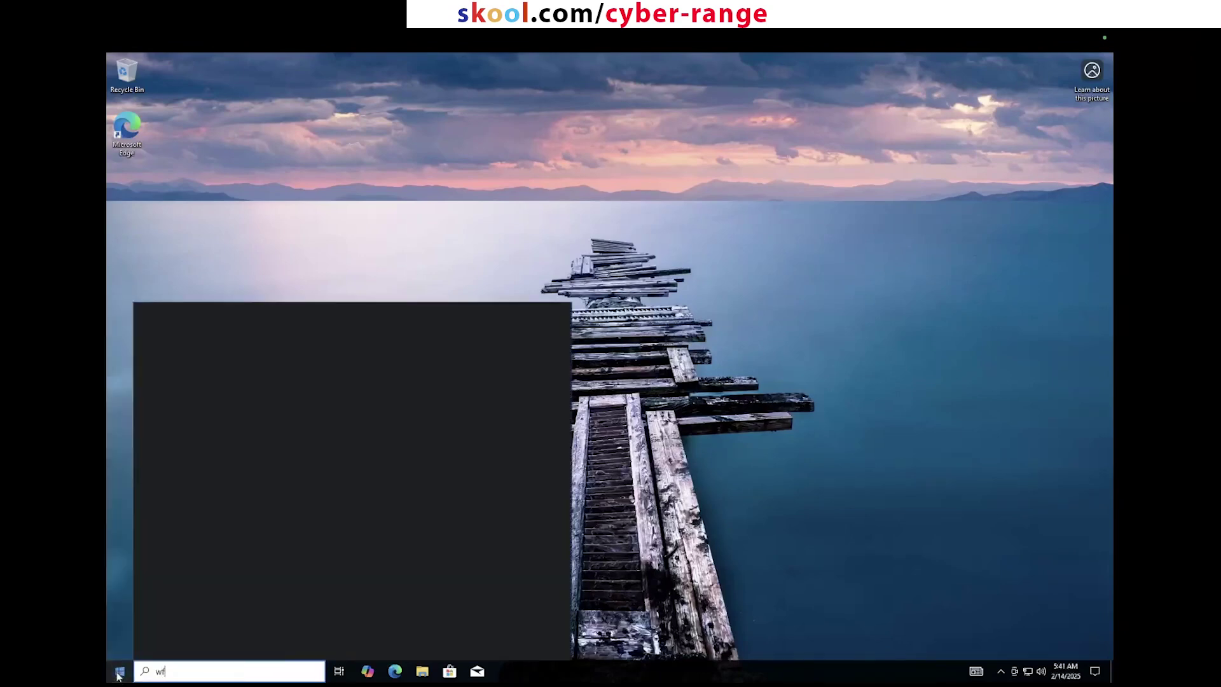
type(".msc")
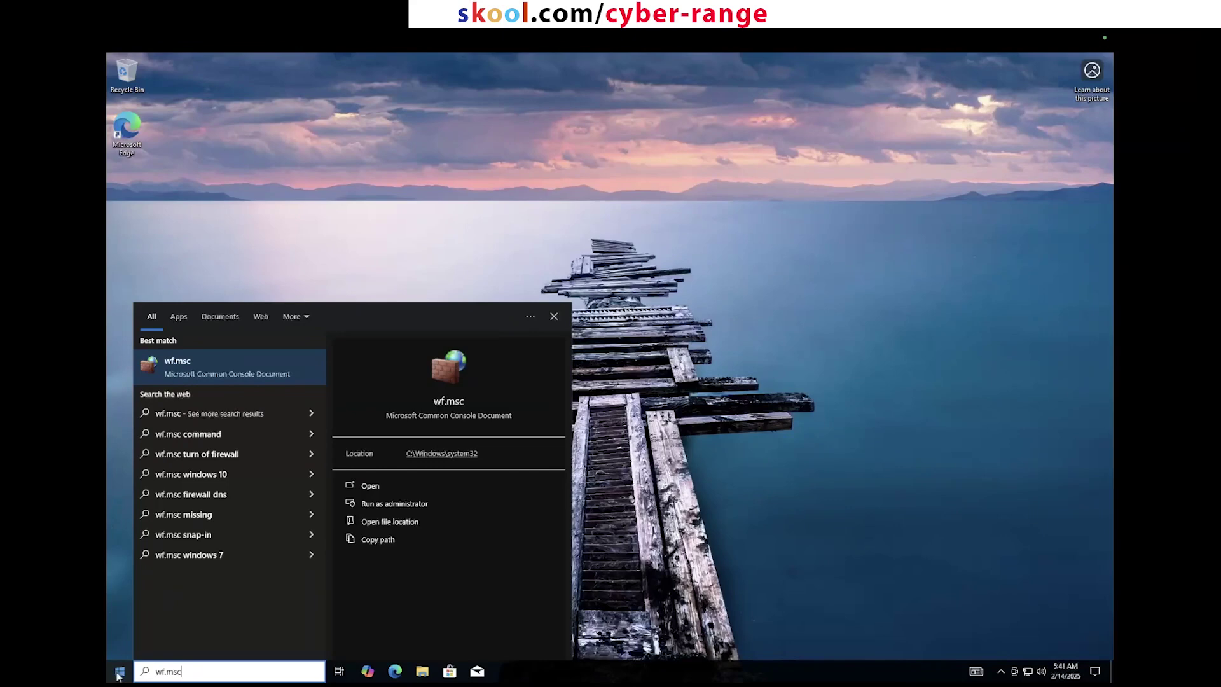
left_click(221, 360)
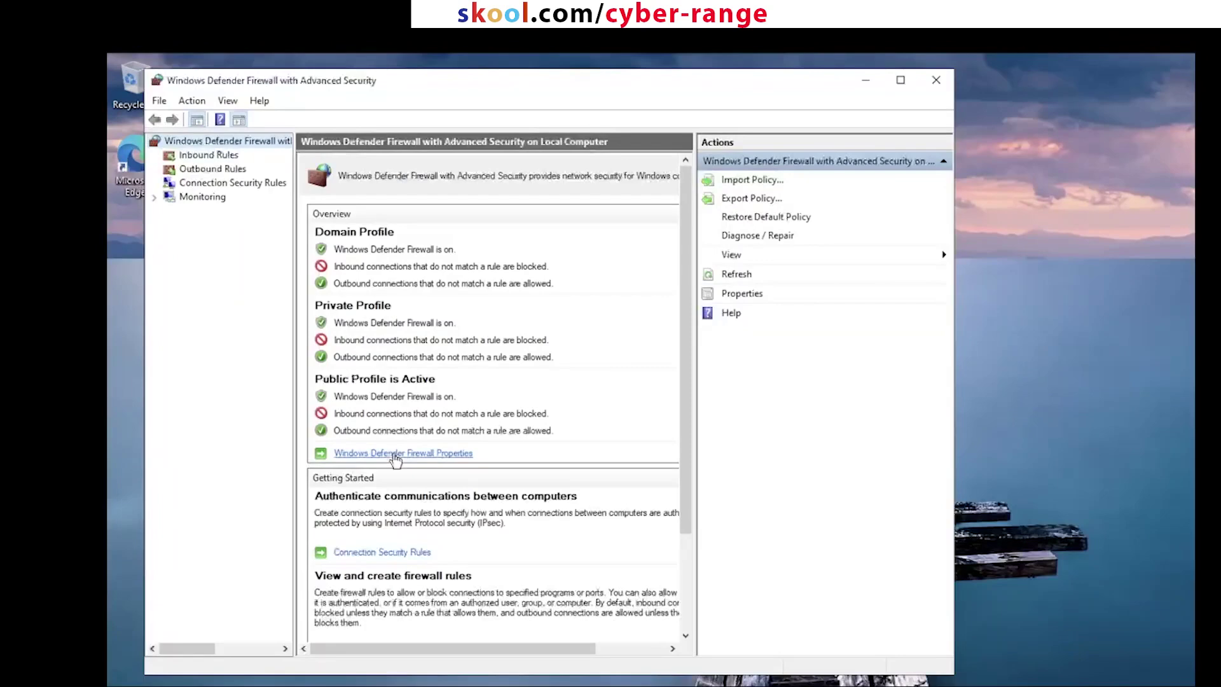
Step: Set the Domain, Private and Public profile firewall states to Off and apply
left_click(423, 454)
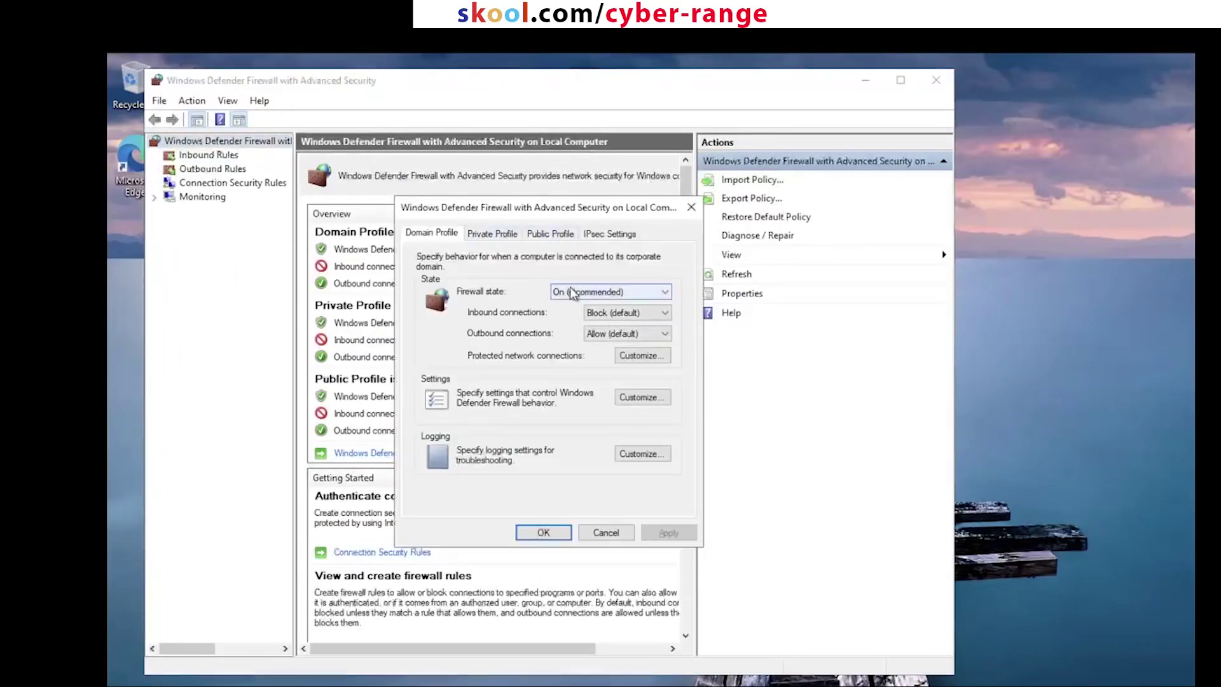
key("Down")
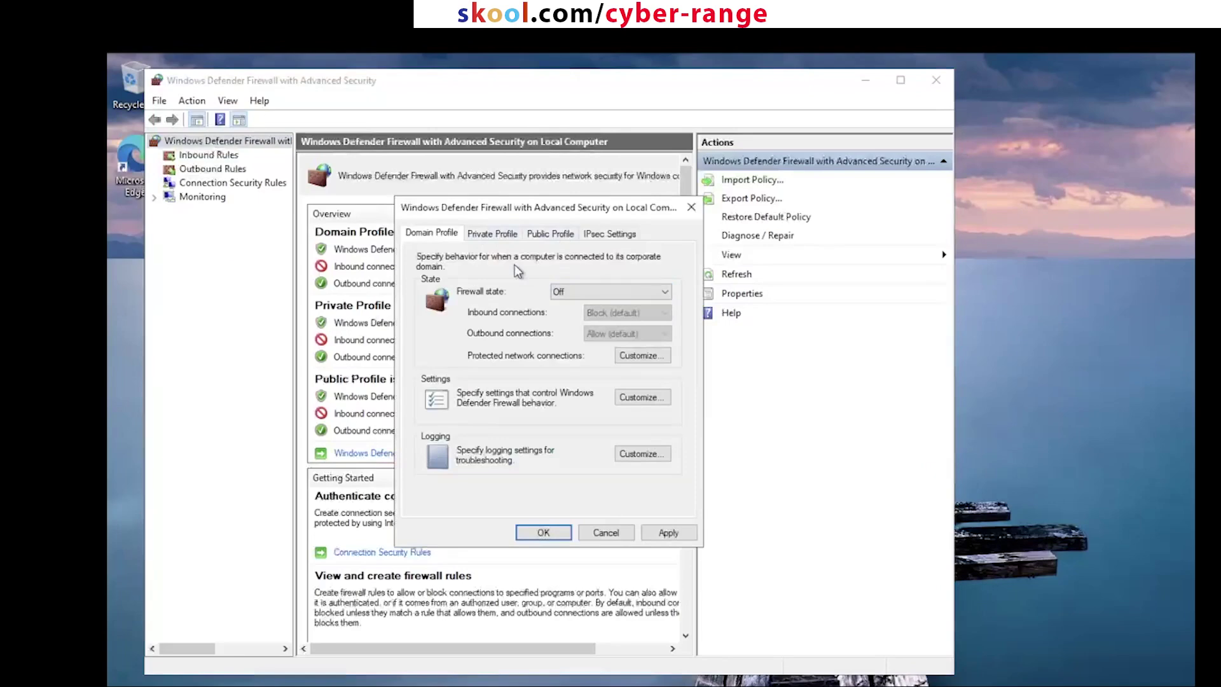
left_click(514, 234)
key("Down")
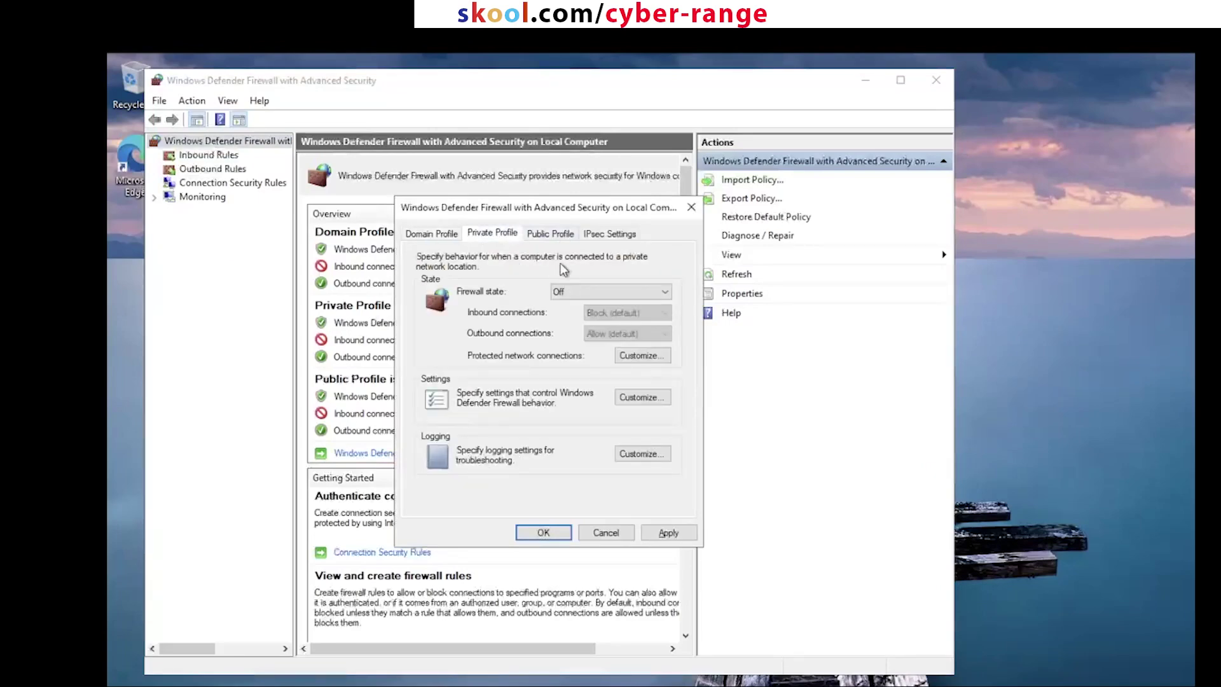
left_click(548, 233)
key("Down")
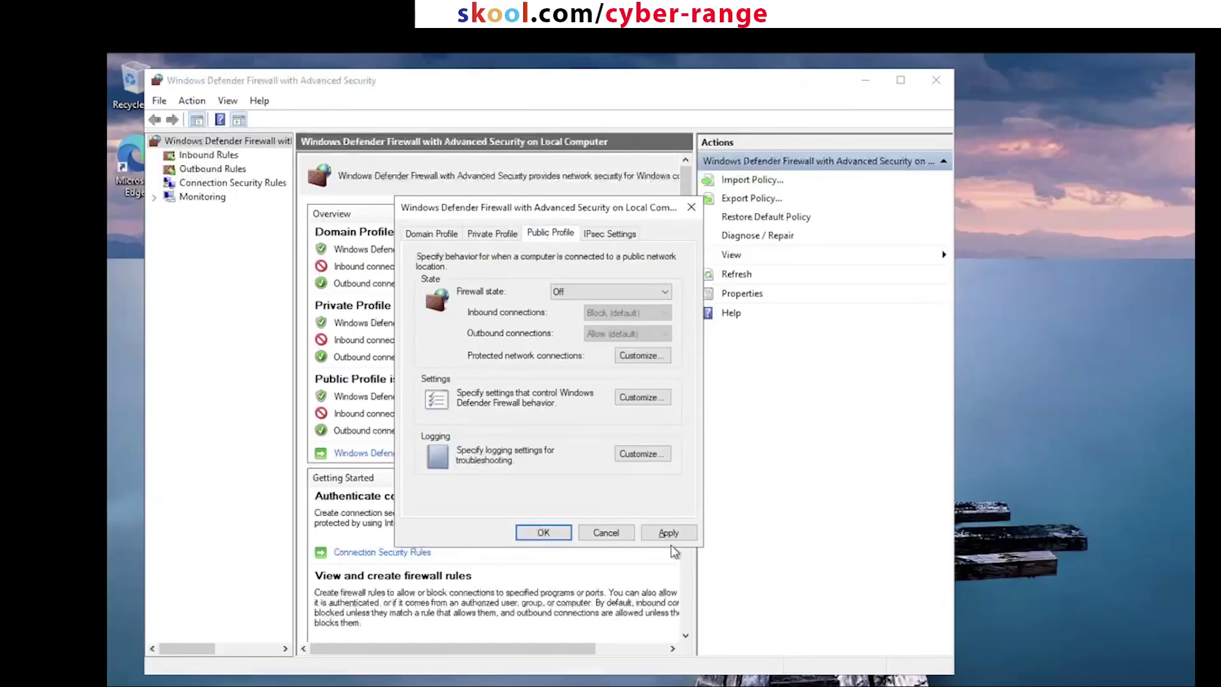
left_click(669, 533)
left_click(544, 532)
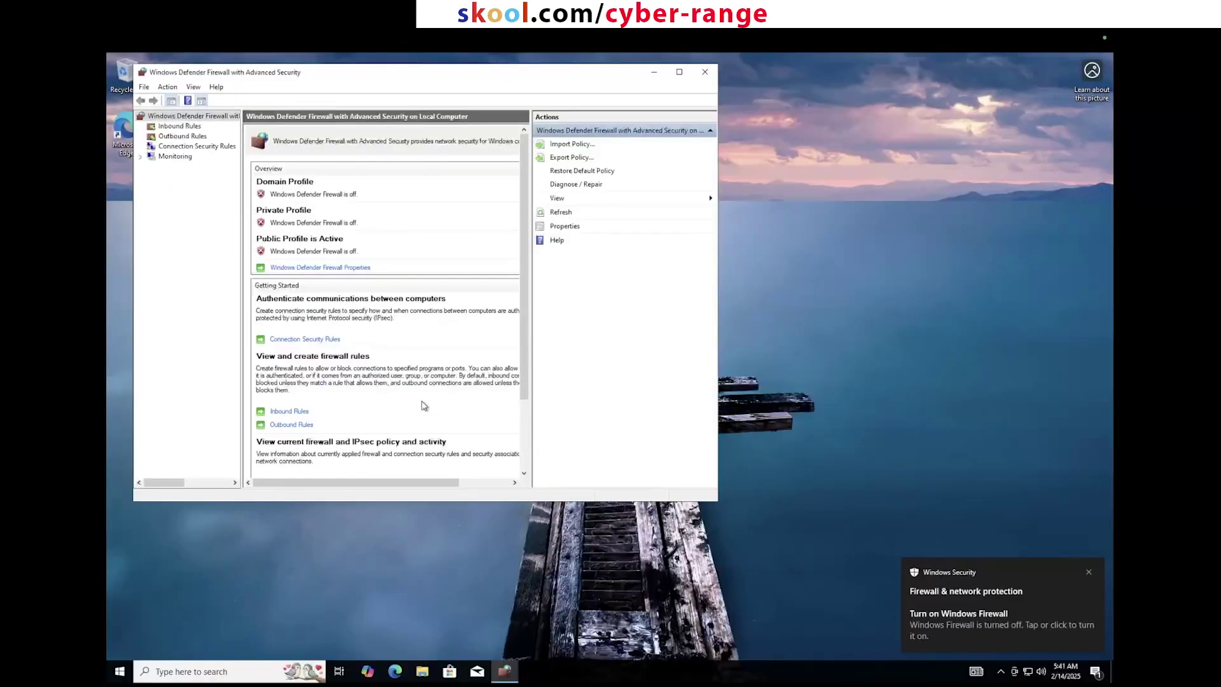
Step: Leave the remote session, dismiss the volume control, and switch to the Azure page
key("ctrl+Left")
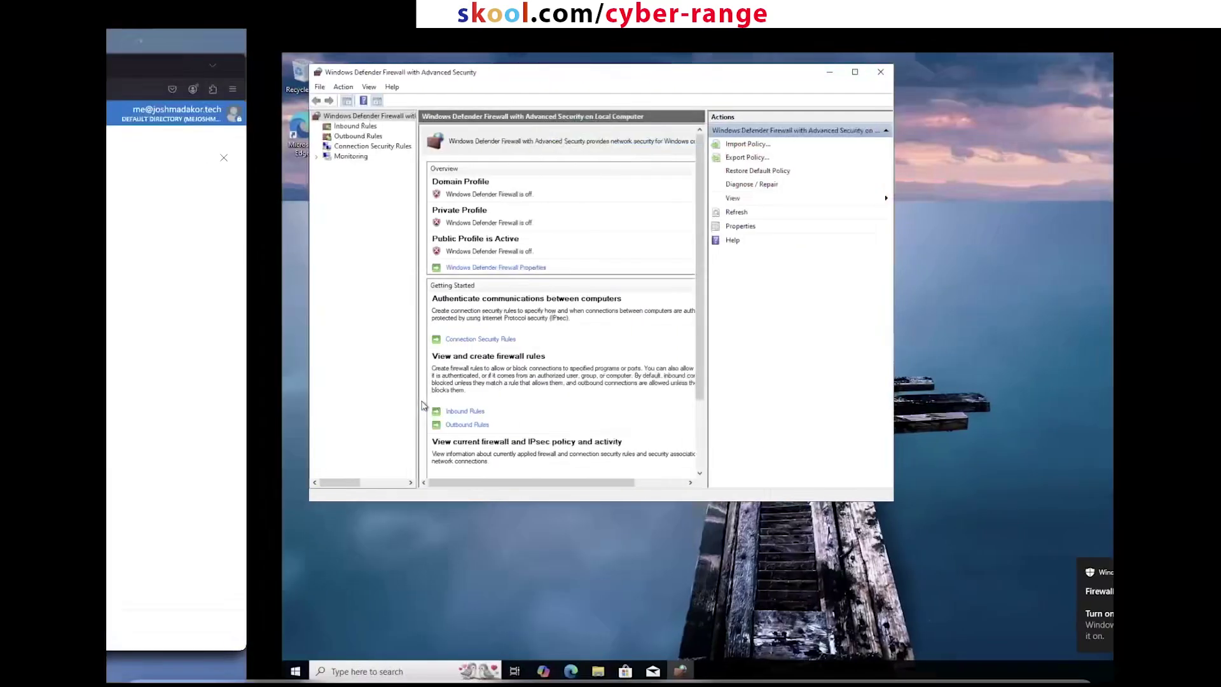
key("ctrl+Right")
mouse_move(559, 45)
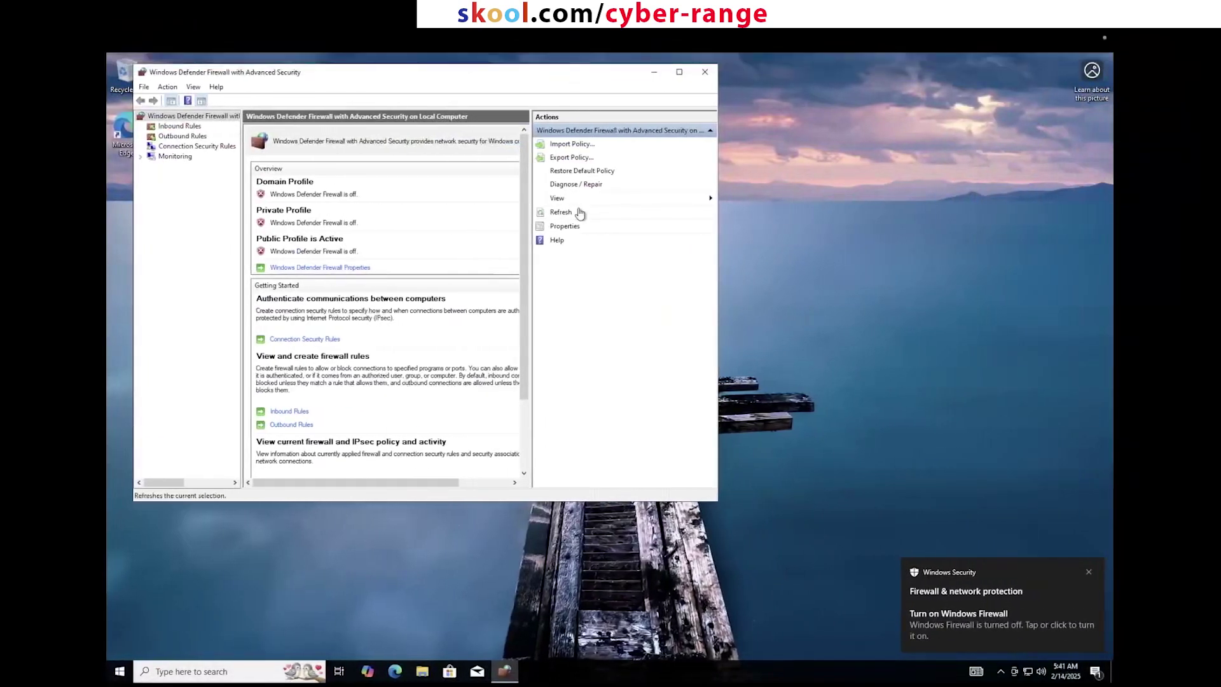
left_click(1041, 672)
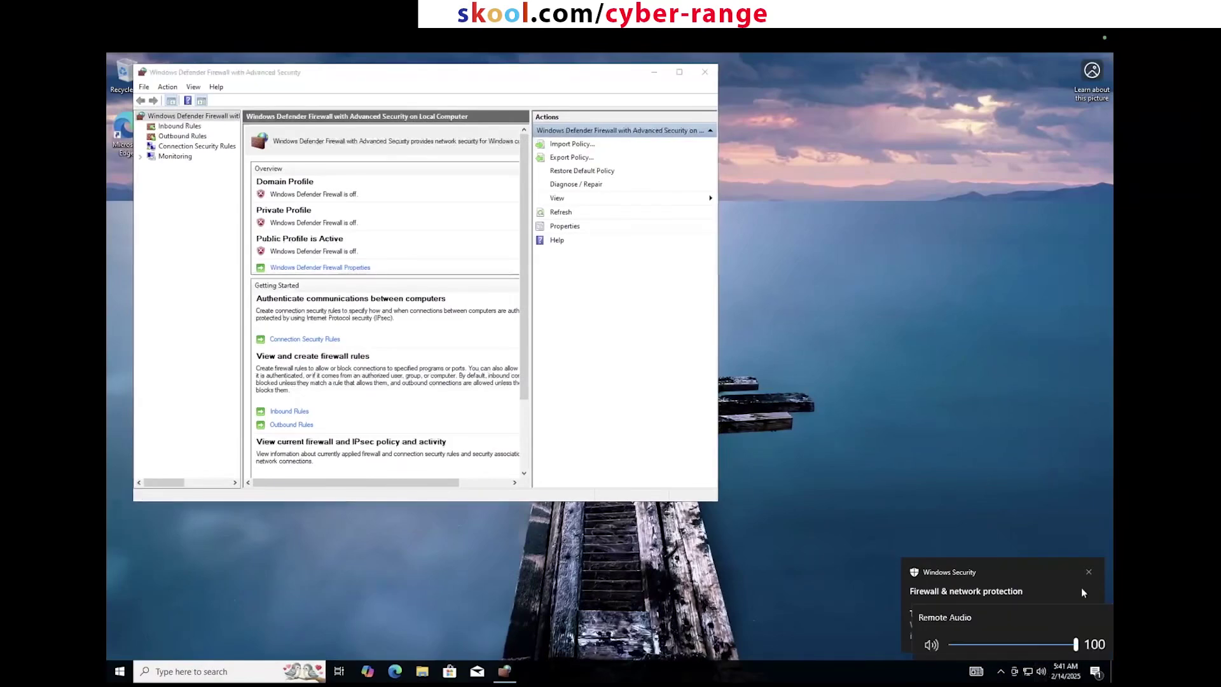
left_click(859, 565)
key("ctrl+Left")
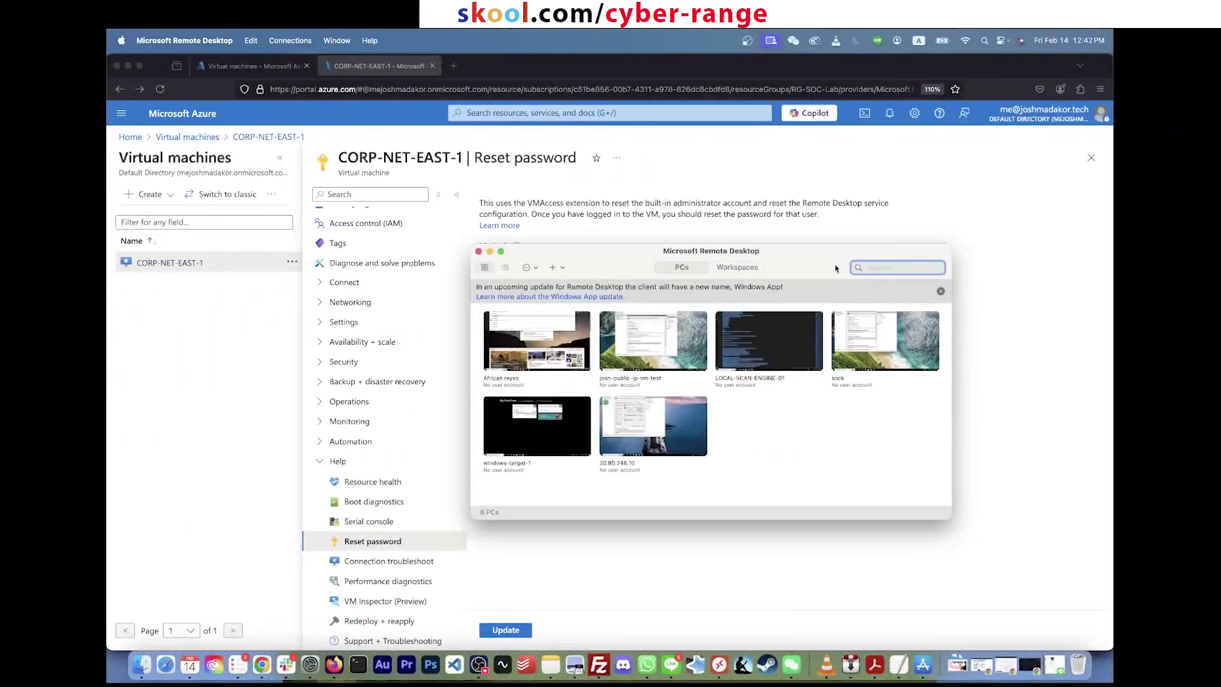
Step: Find CORP-NET-EAST-1 under Virtual machines and copy its public IP 20.80.246.10
scroll(357, 218, "up", 3)
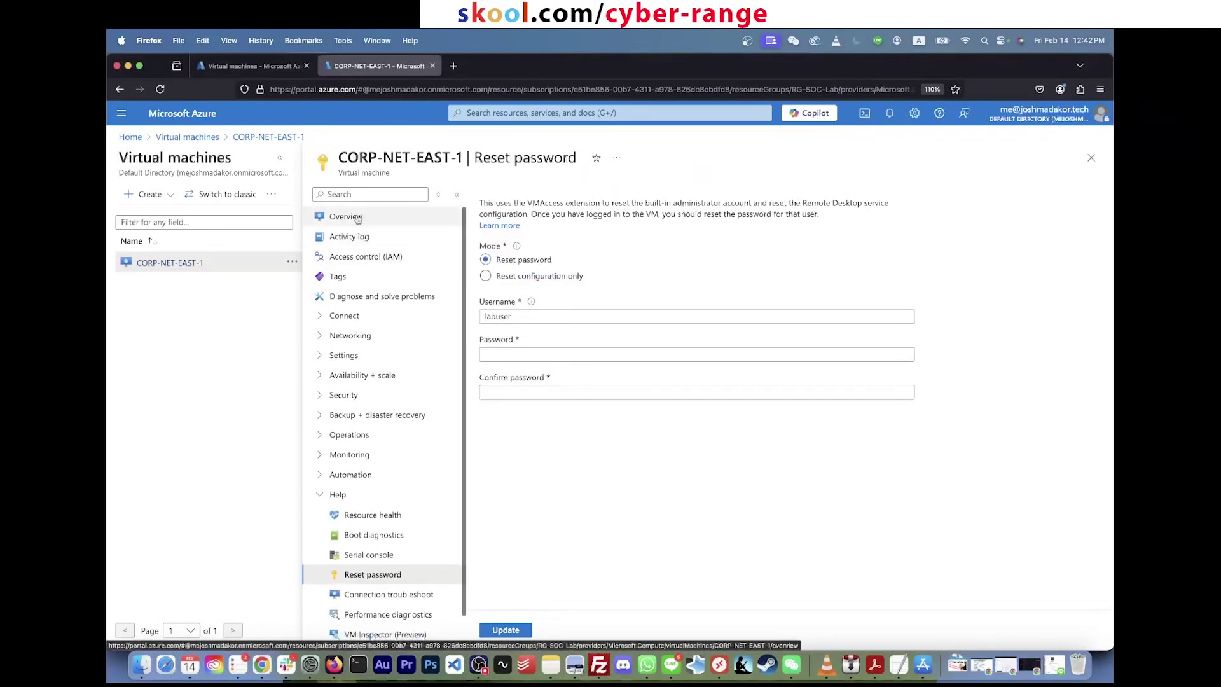
left_click(358, 218)
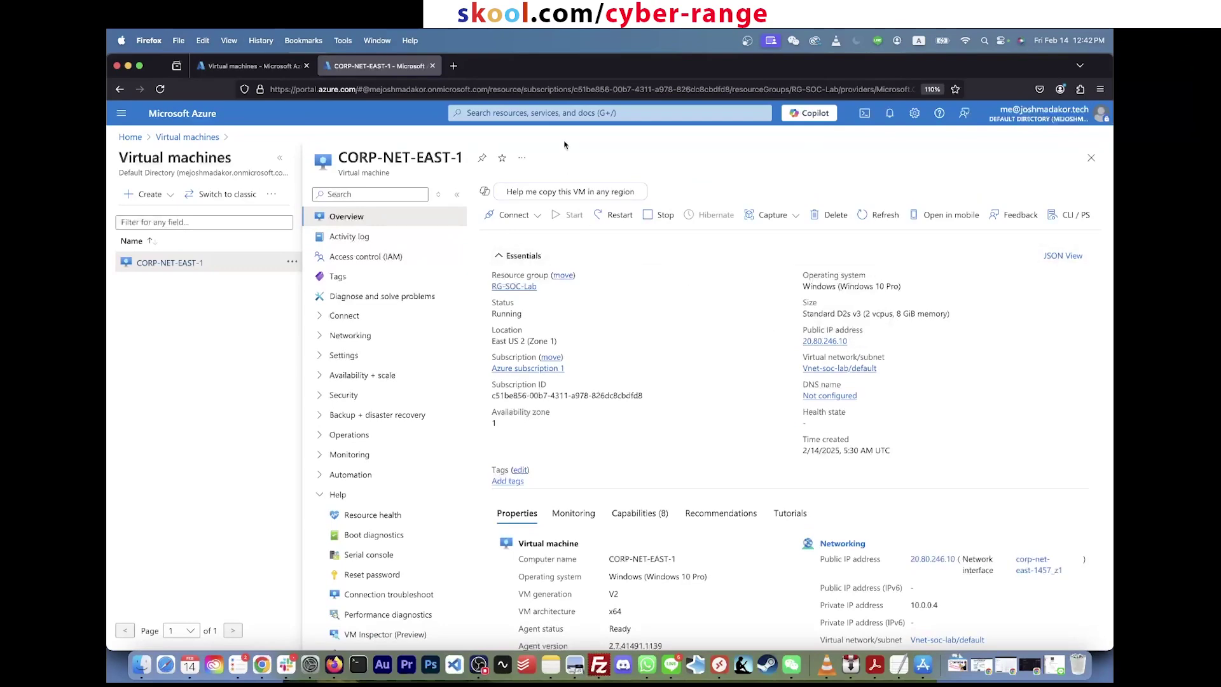
left_click(584, 112)
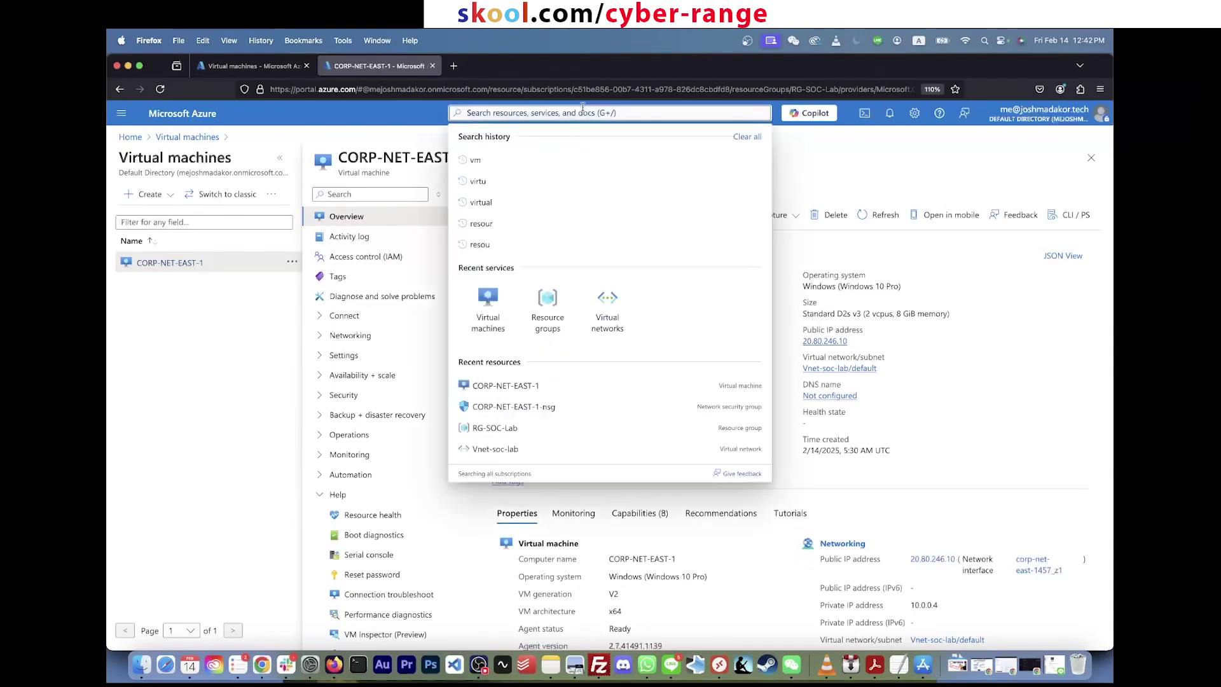
type("vm")
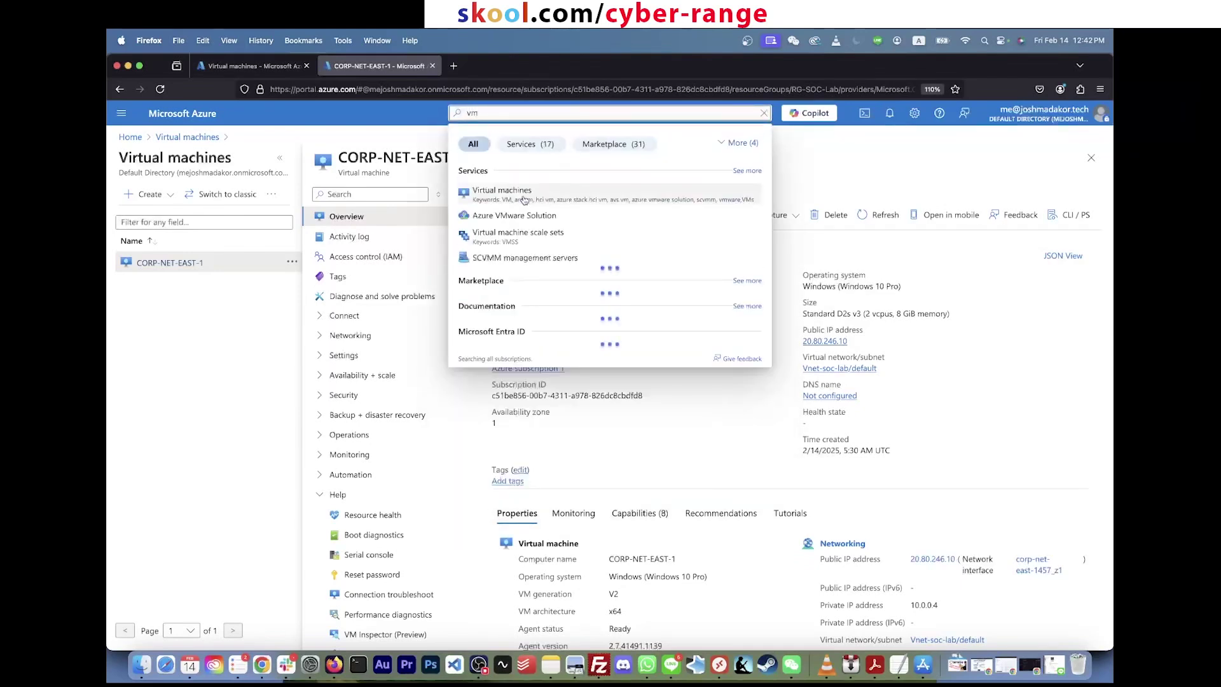
left_click(503, 192)
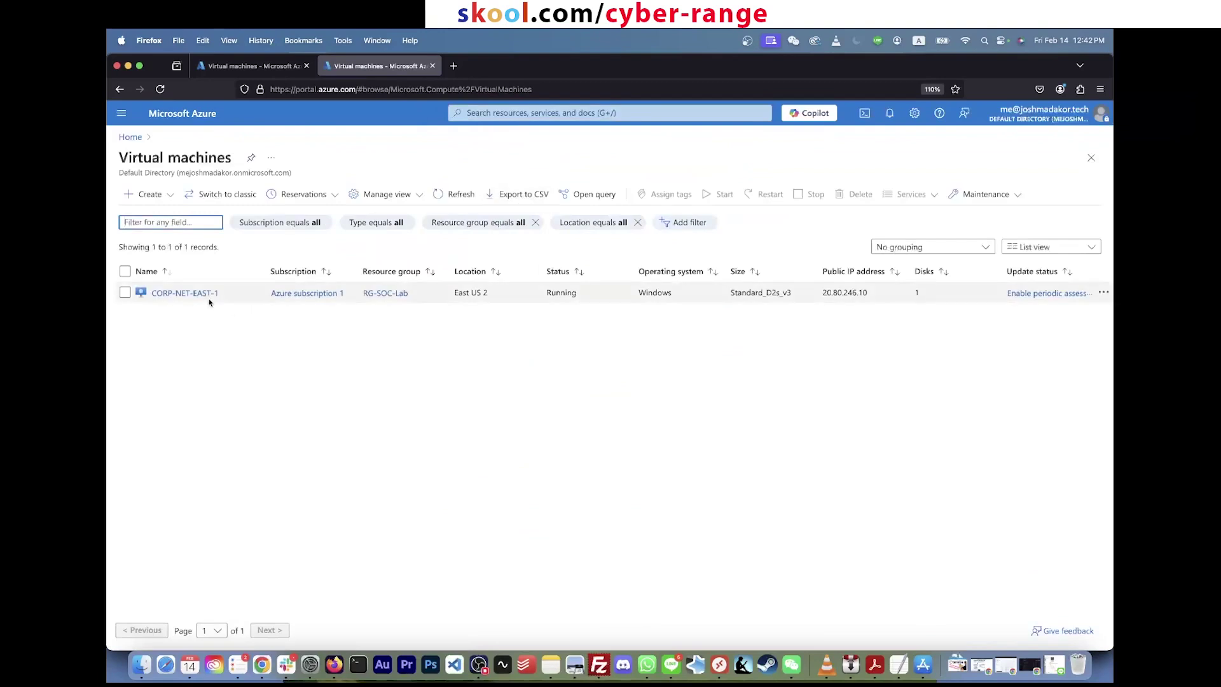
left_click(200, 293)
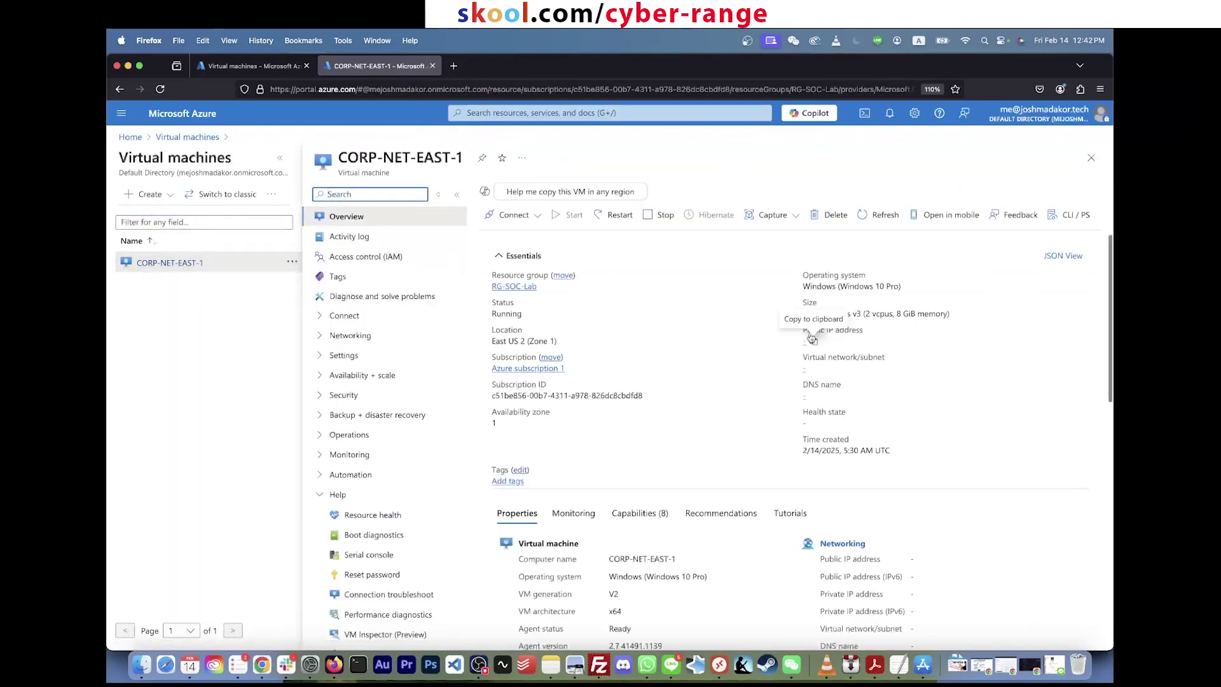
left_click(855, 342)
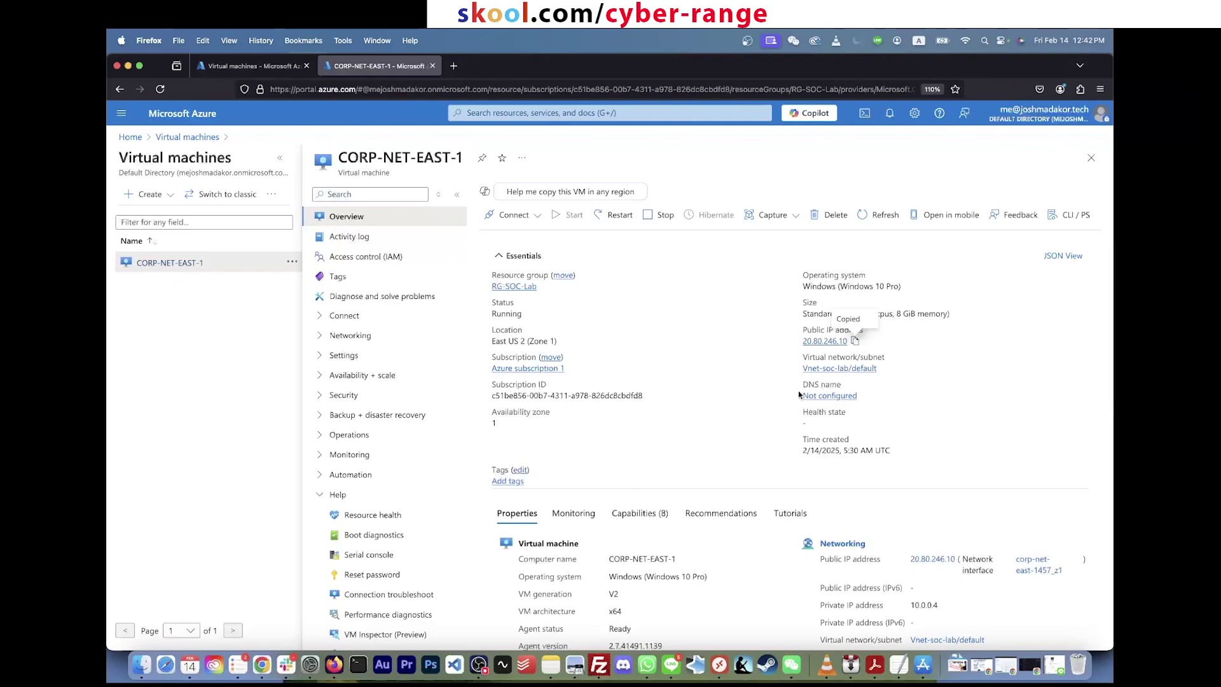
key("super+space")
Step: Launch Terminal through Spotlight and enlarge its text size
type("powershell")
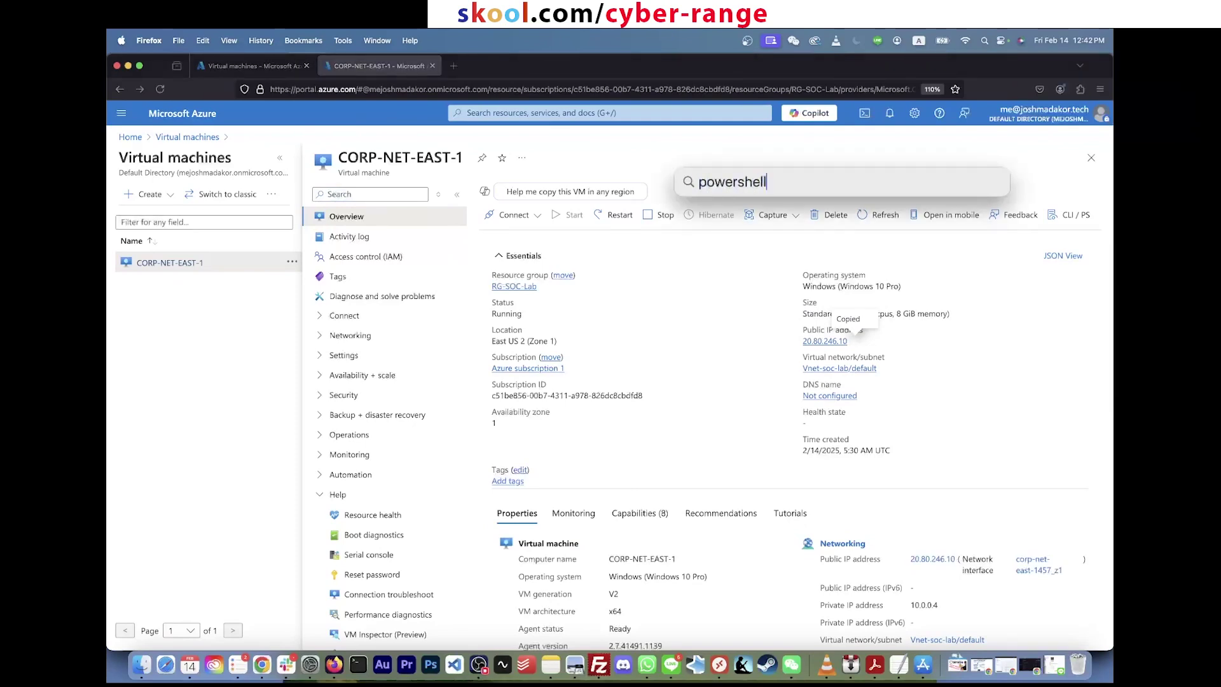
key("super+a")
type("cmd")
key("super+a")
key("BackSpace")
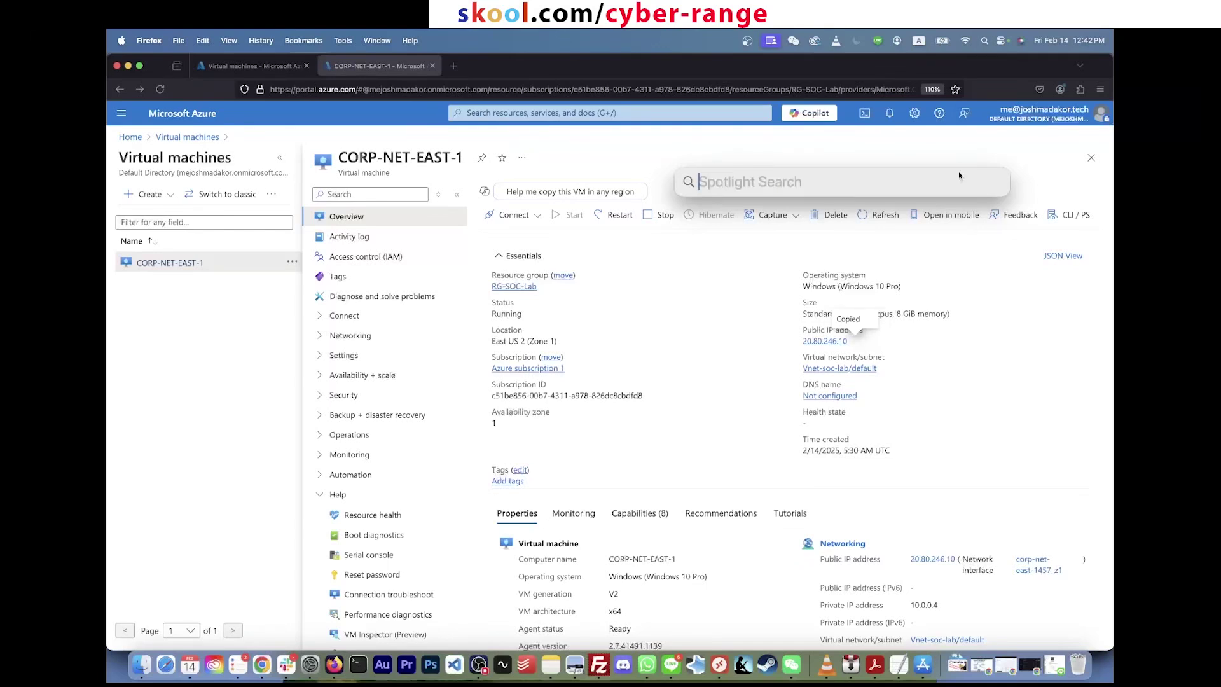
left_click(985, 41)
left_click(985, 41)
type("terminal.app")
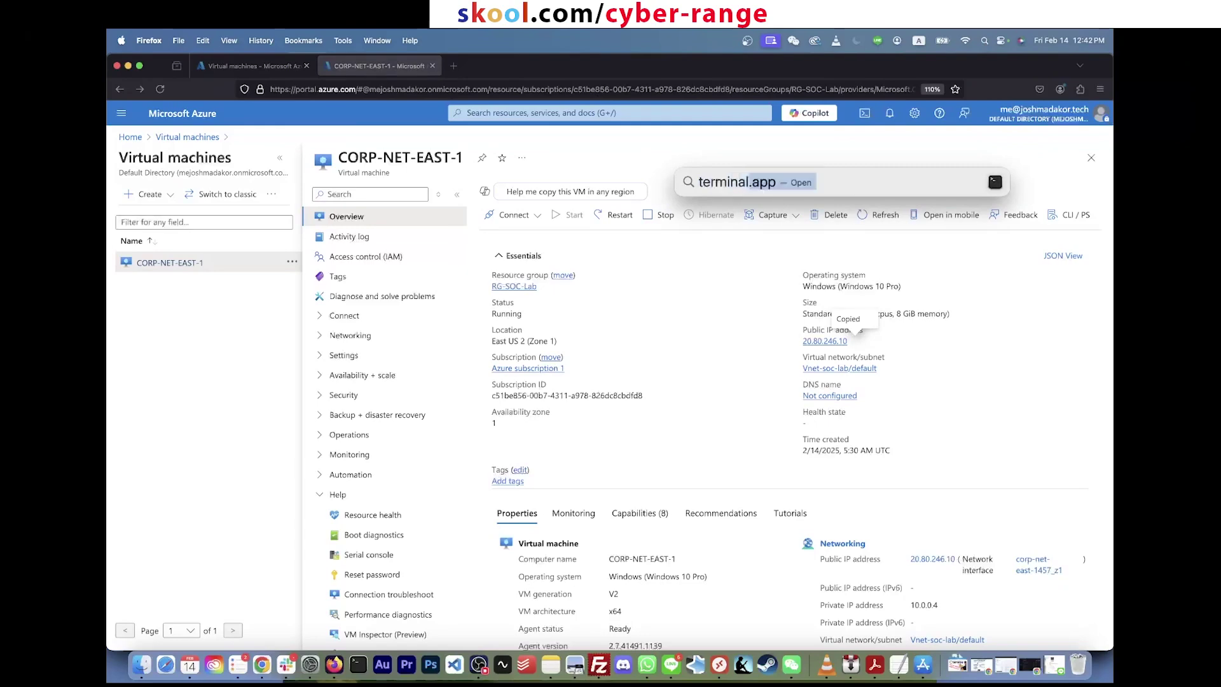
key("Return")
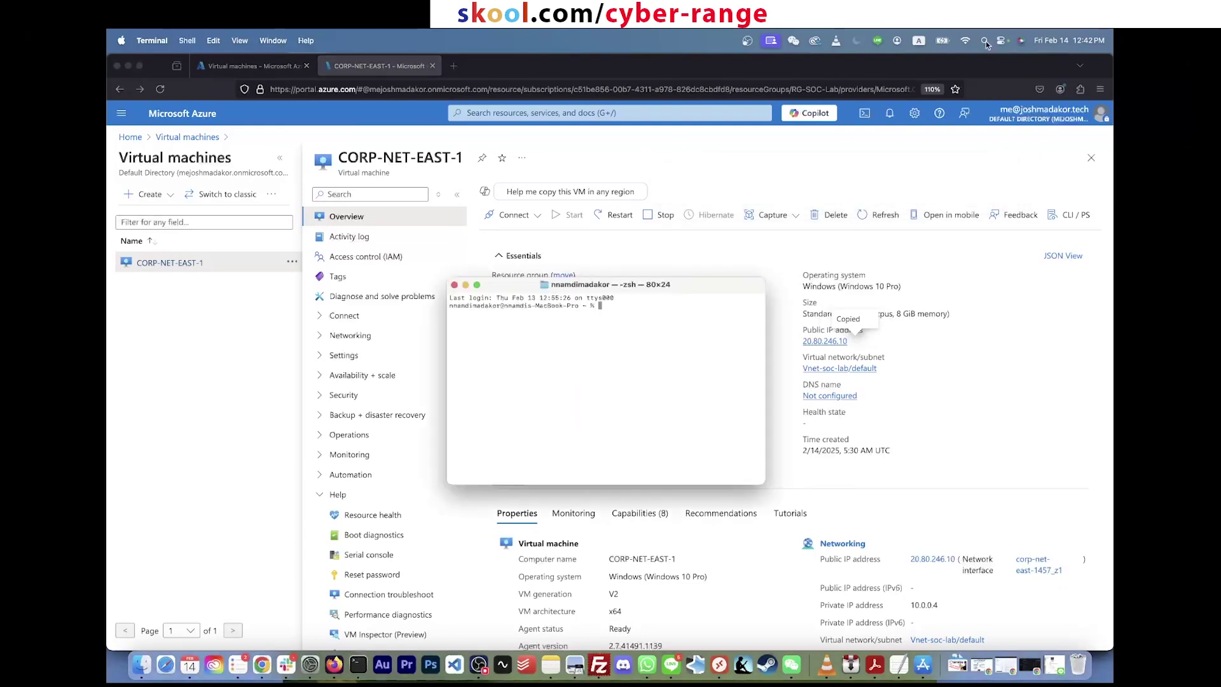
key("super+equal")
key("super+equal")
key("super+equal")
key("super+equal")
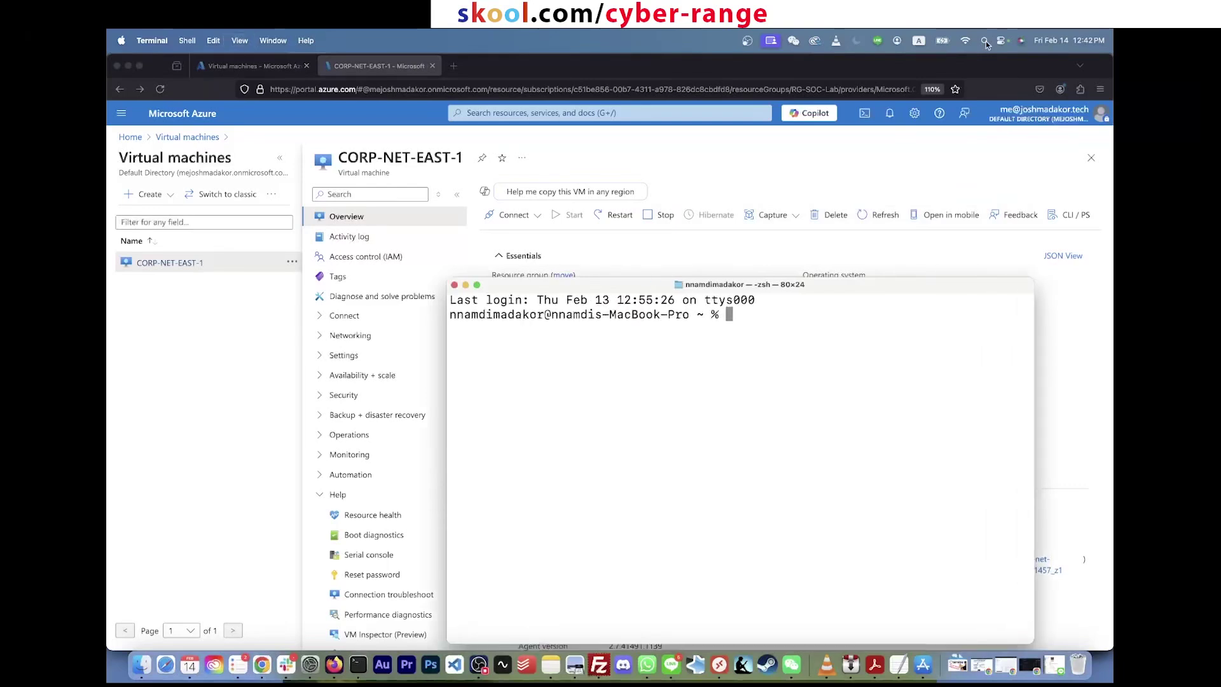
Step: Ping 20.80.246.10, stop after 18 of 19 replies, then return to the remote session
type("ping")
key("super+v")
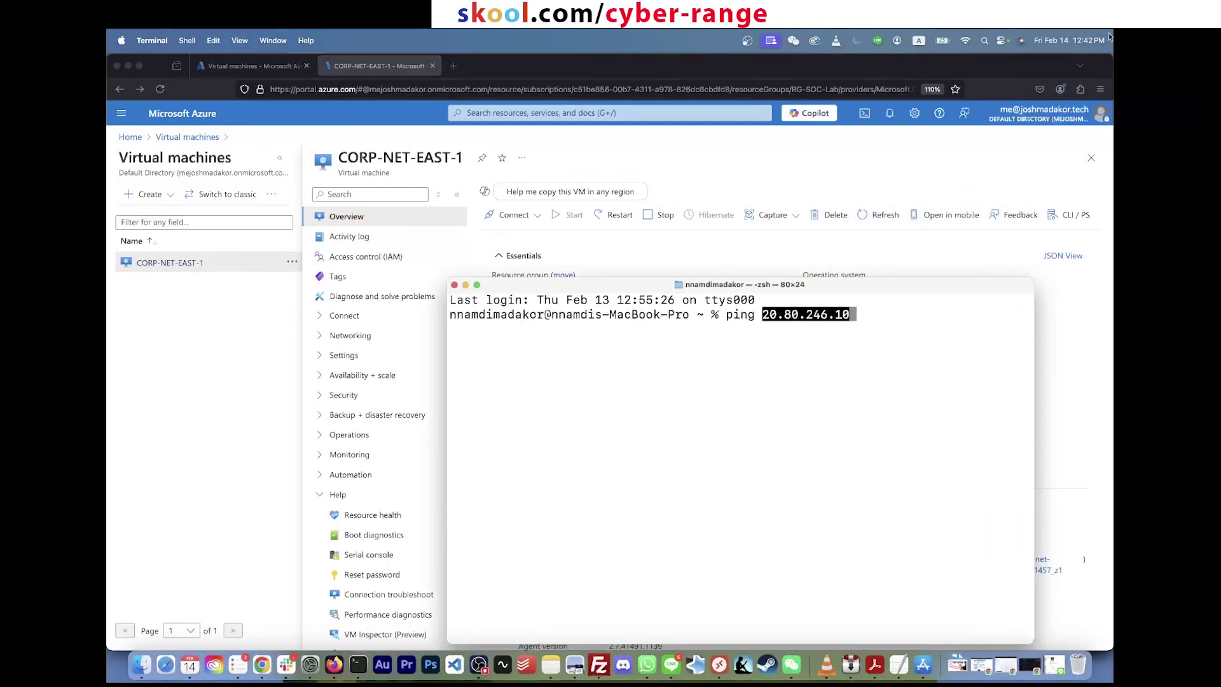
left_click_drag(990, 291, 930, 435)
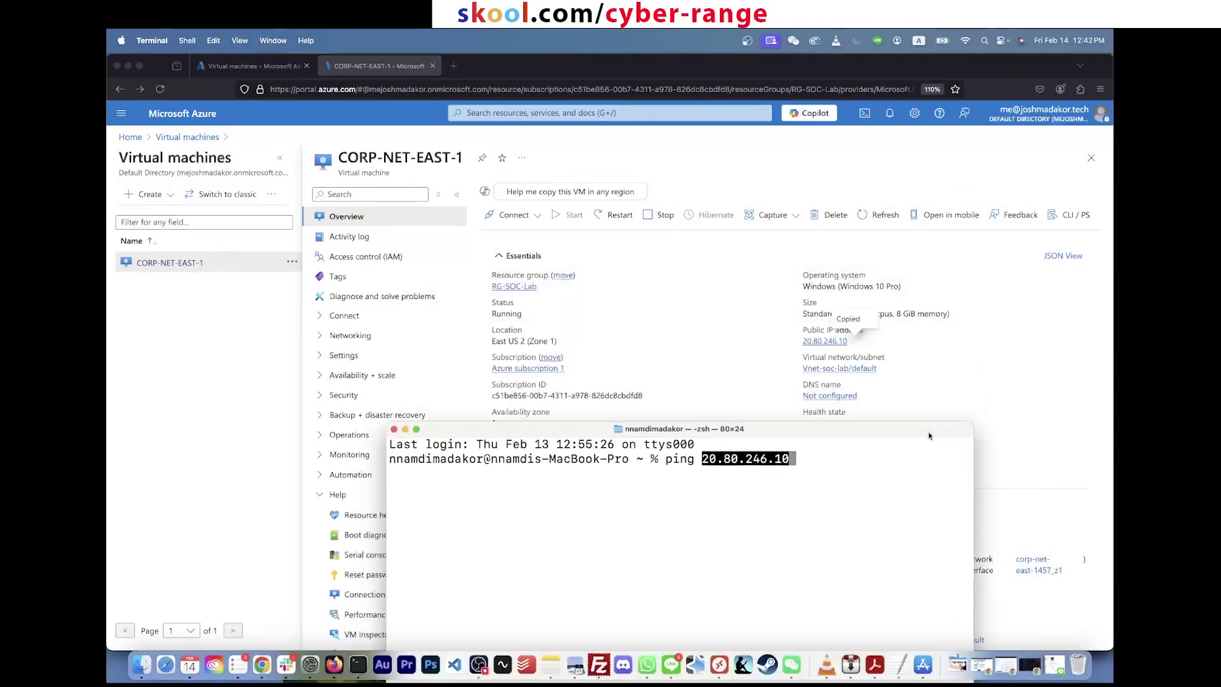
left_click_drag(766, 437, 591, 198)
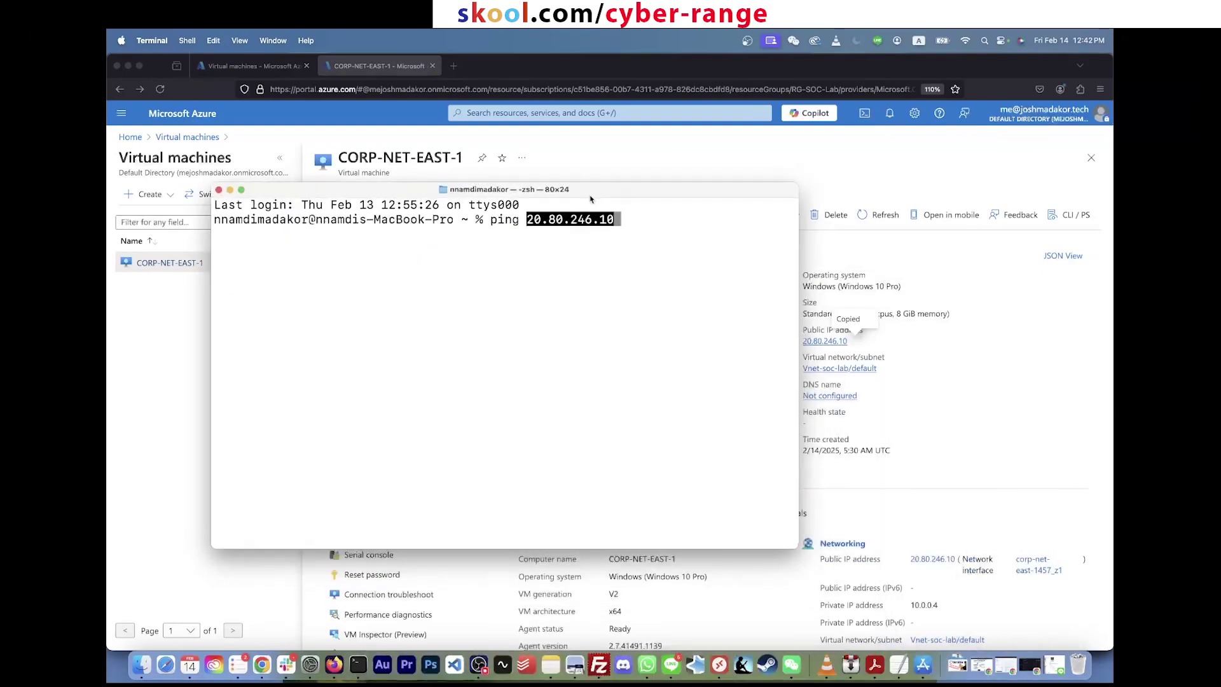
key("Return")
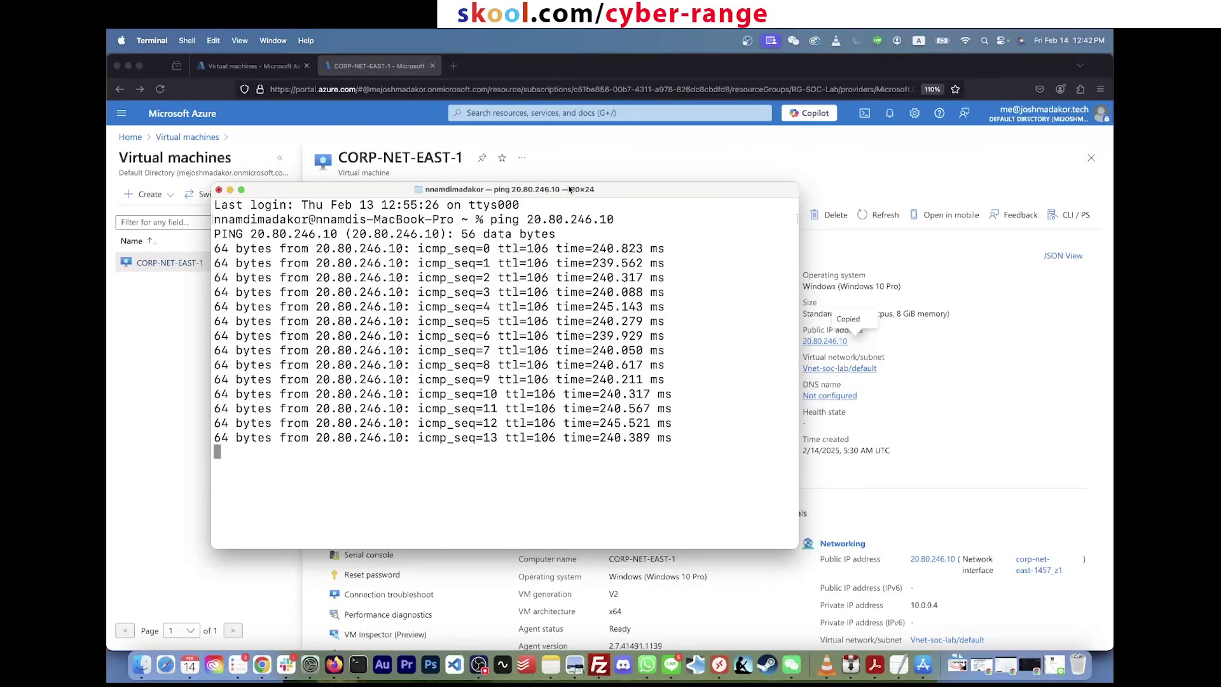
key("ctrl+Right")
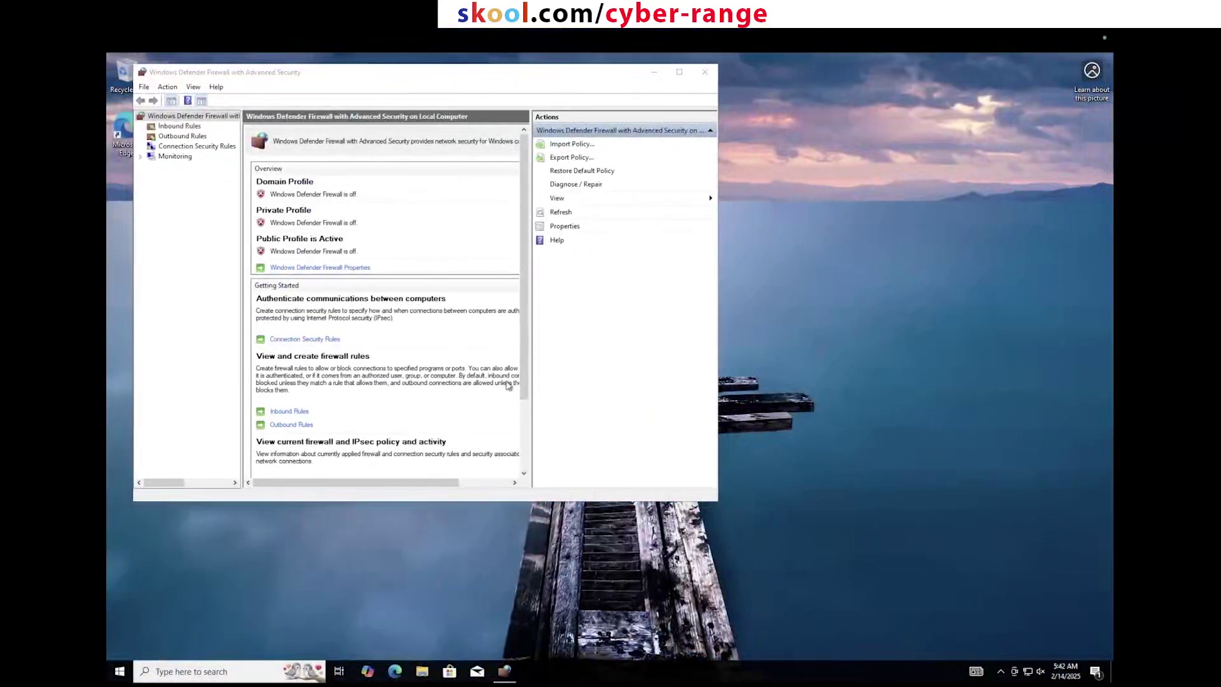
key("ctrl+Left")
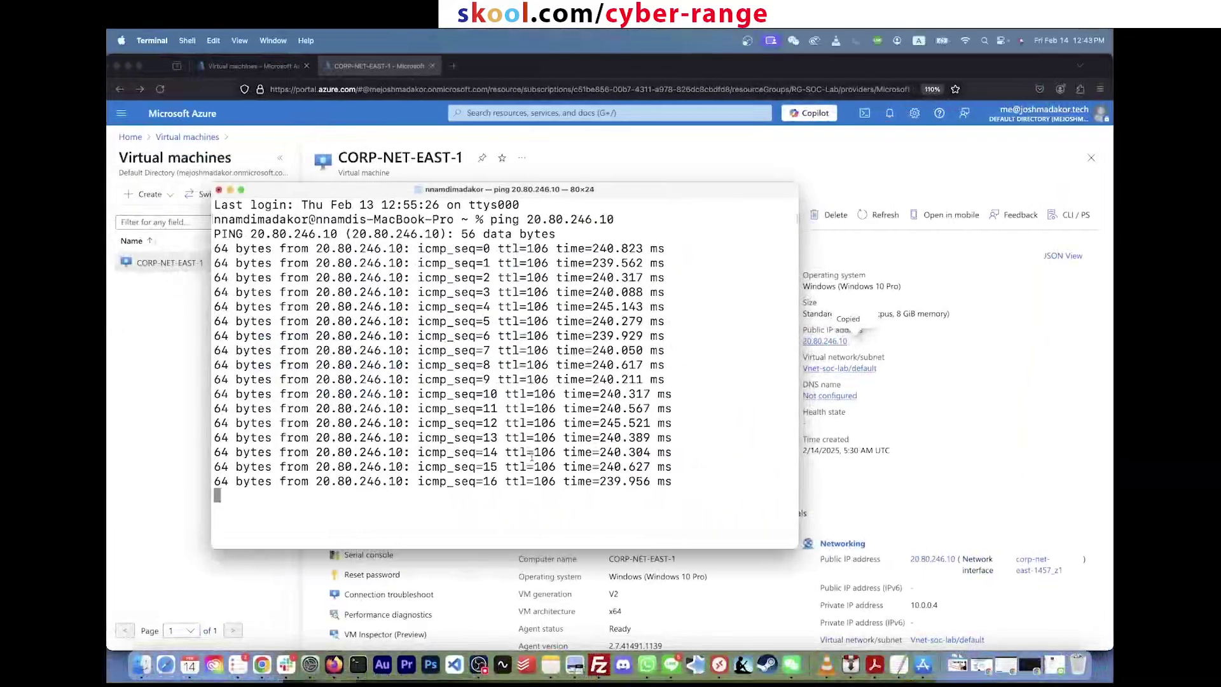
key("ctrl+c")
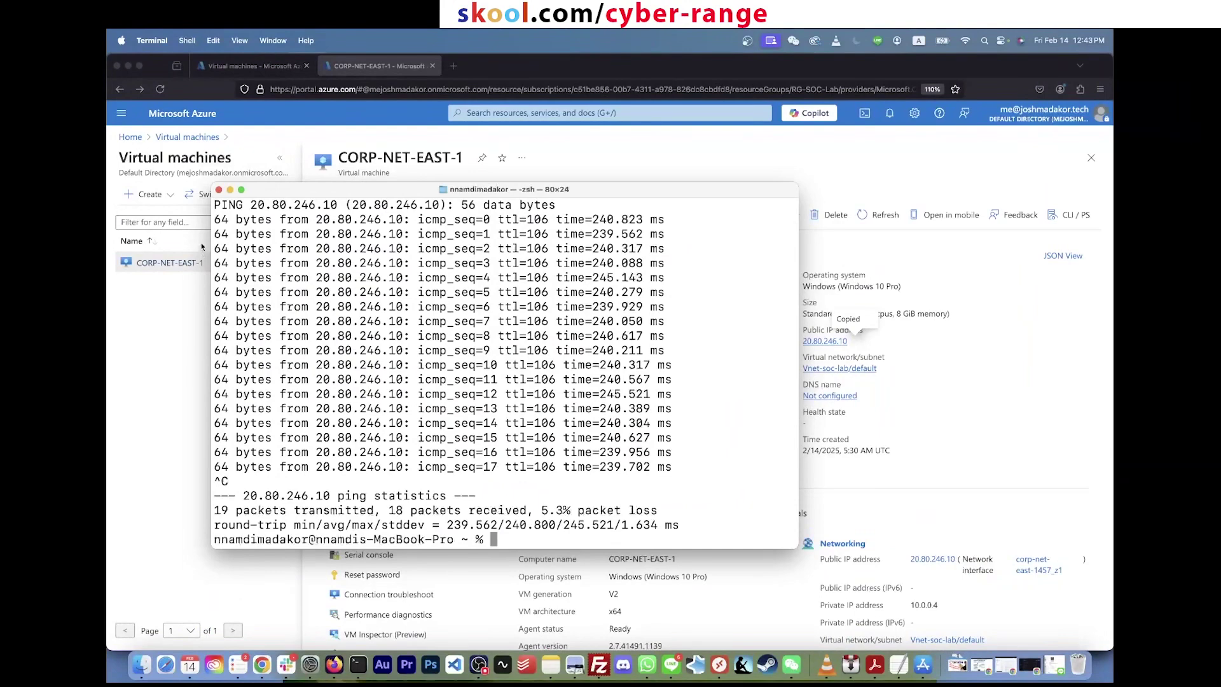
key("super+h")
left_click(428, 231)
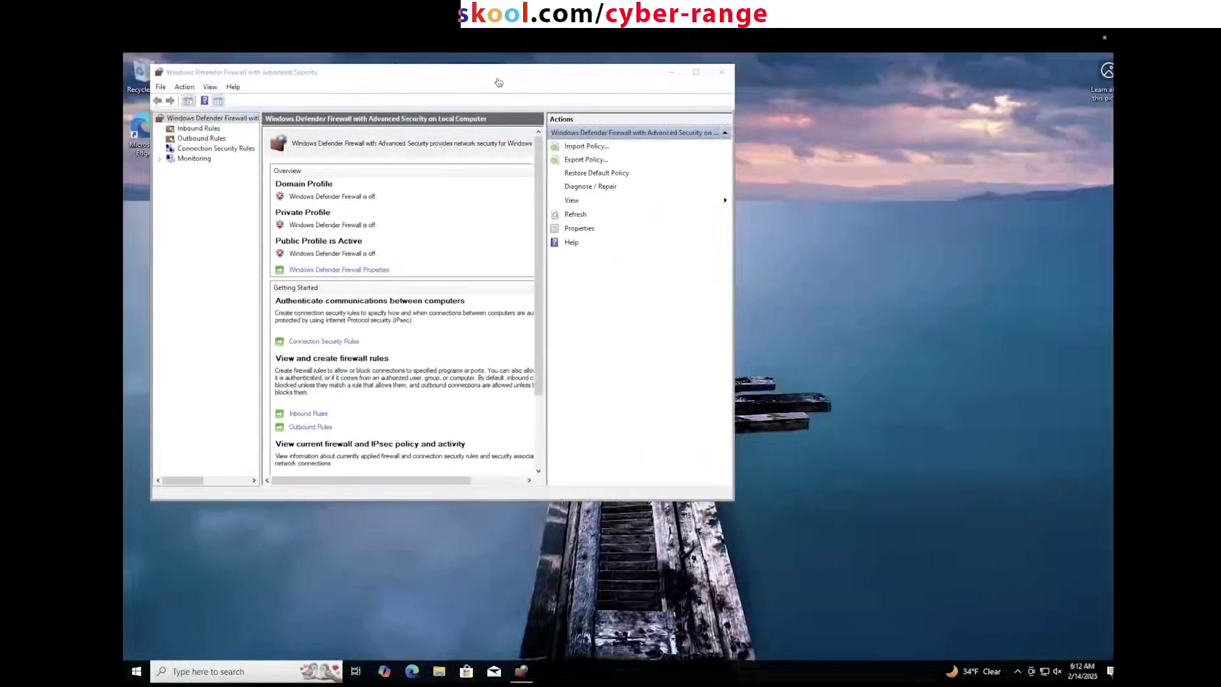
Step: Leave the full-screen session and reconnect to the saved PC at 20.80.246.10
mouse_move(482, 28)
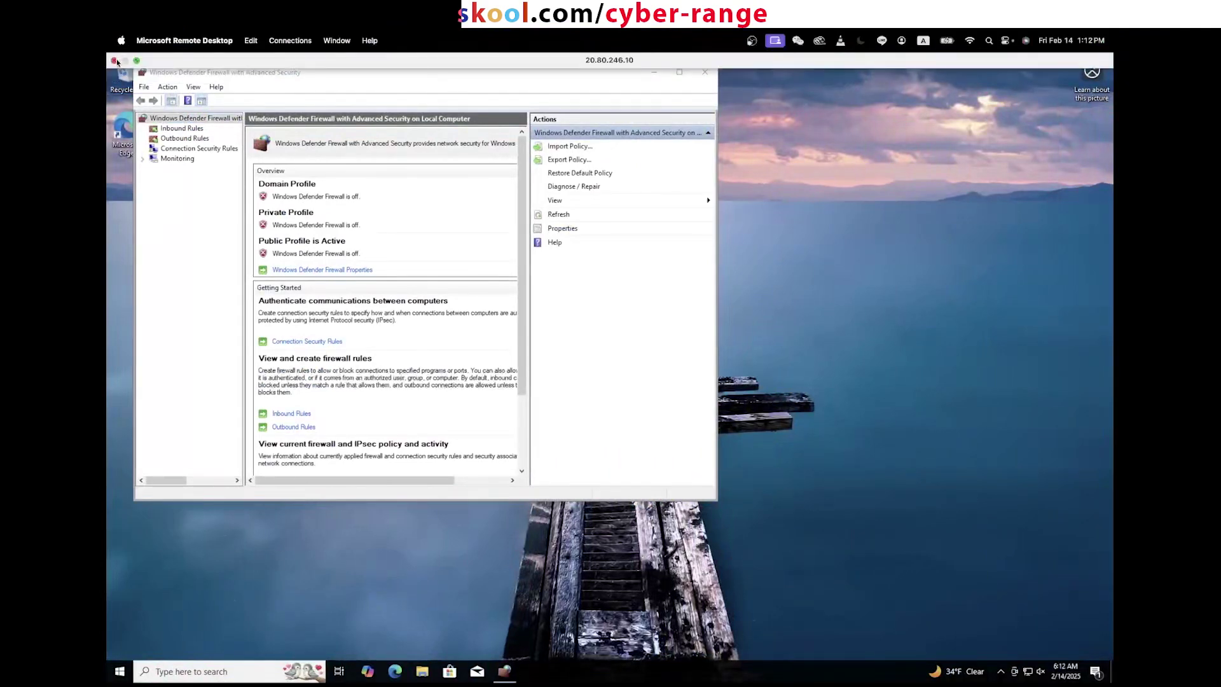
left_click(115, 61)
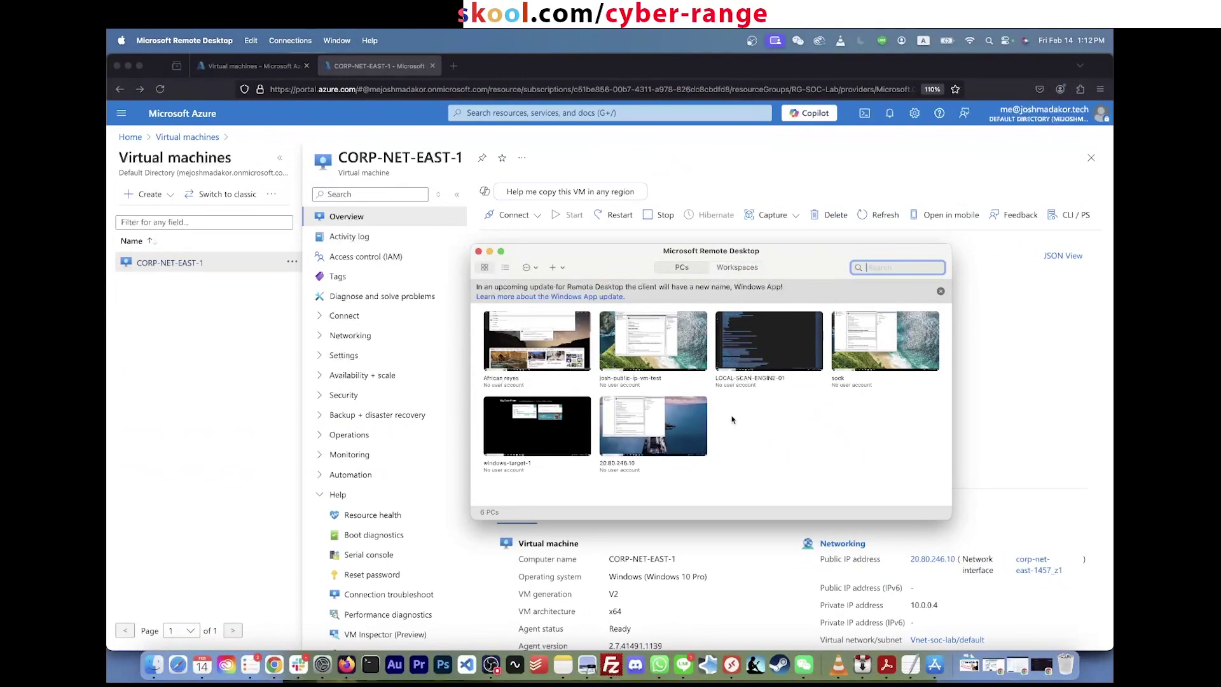
double_click(665, 427)
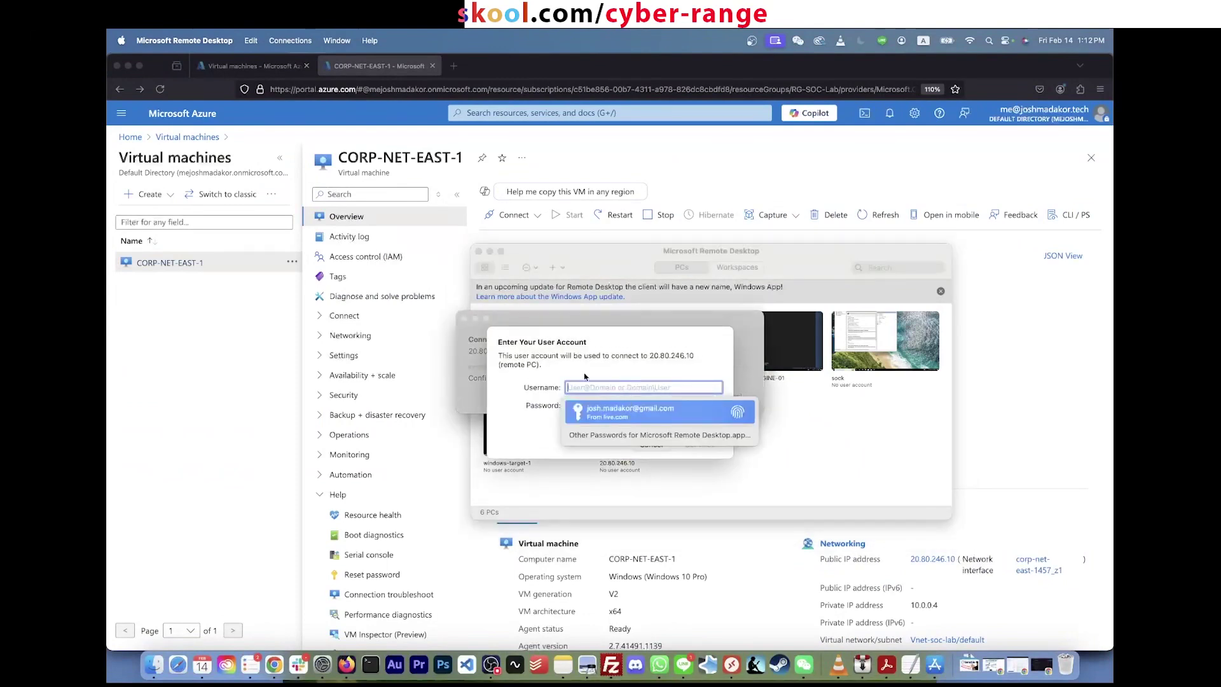
Step: Sign in with the account's username and password, accepting the unverified certificate
type("empl")
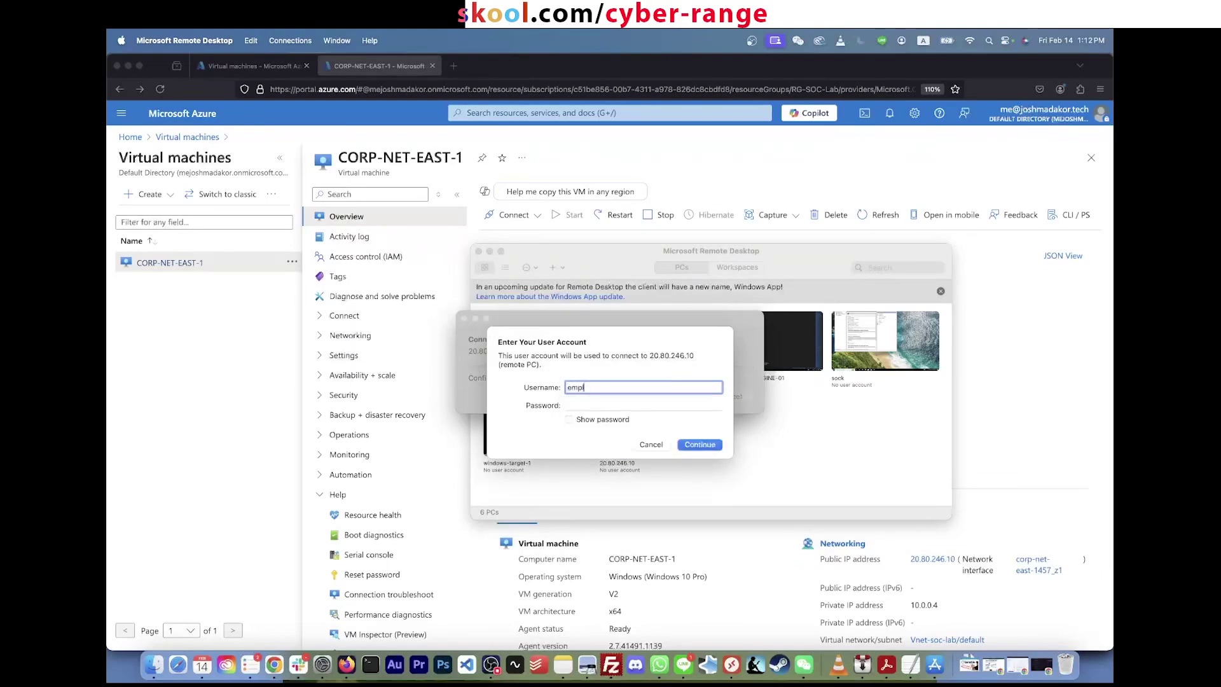
type("oyee")
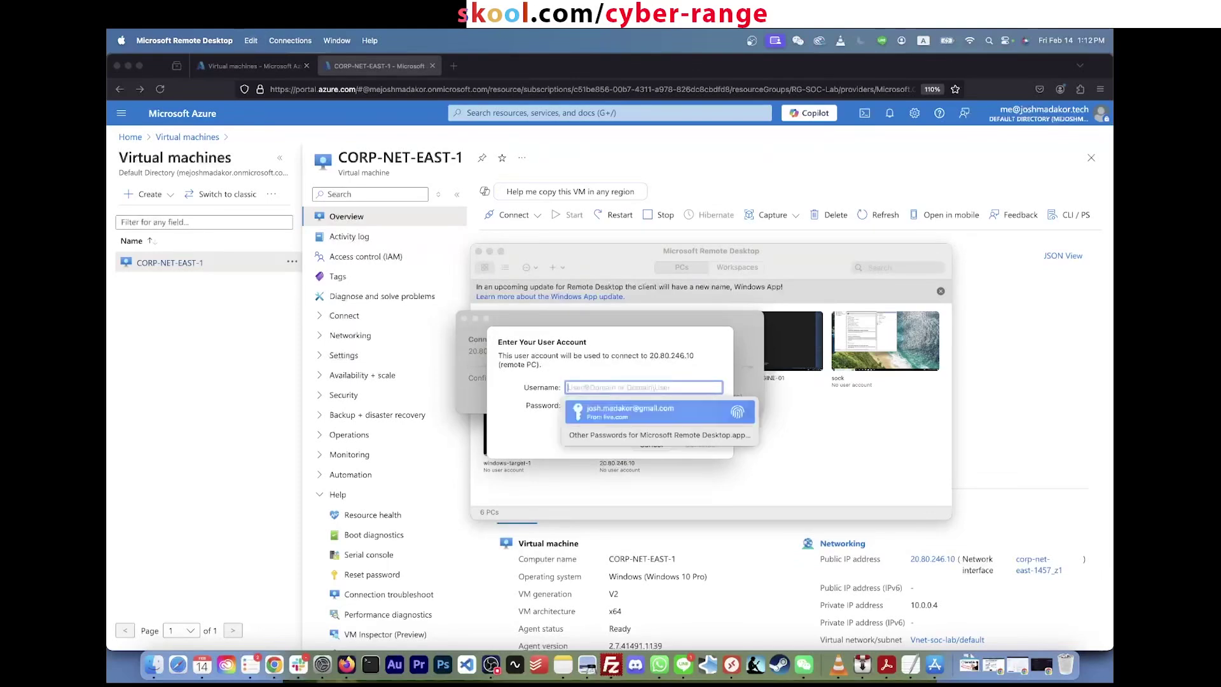
key("Return")
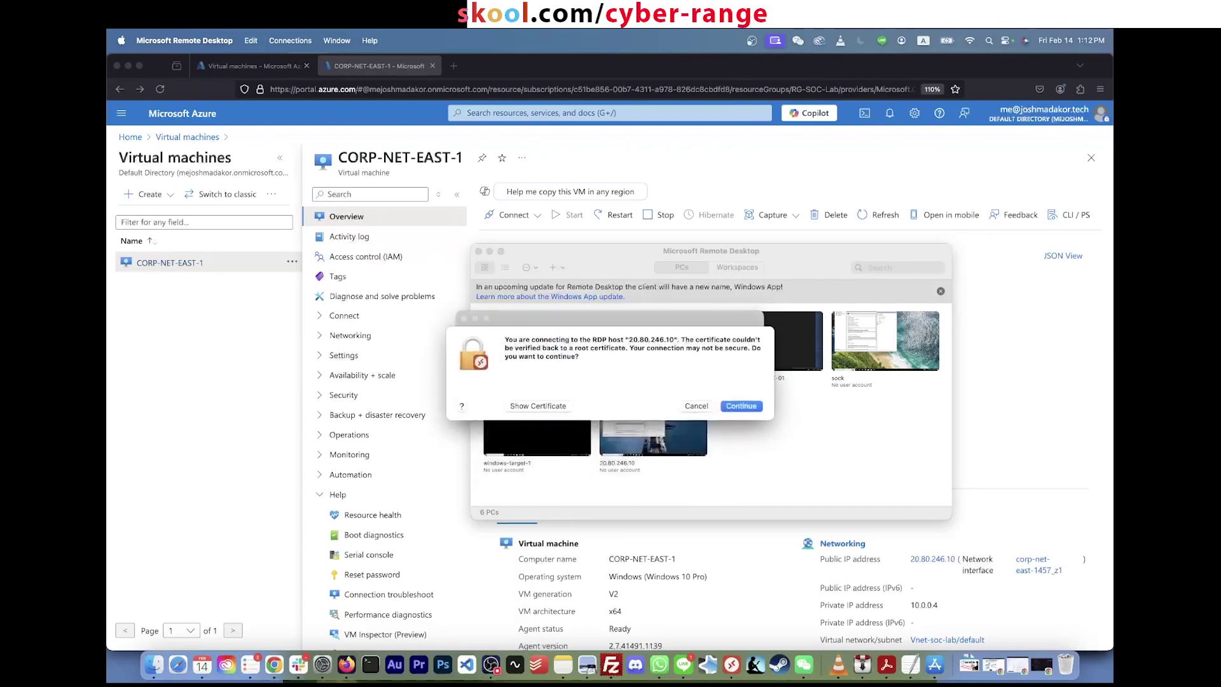
key("Return")
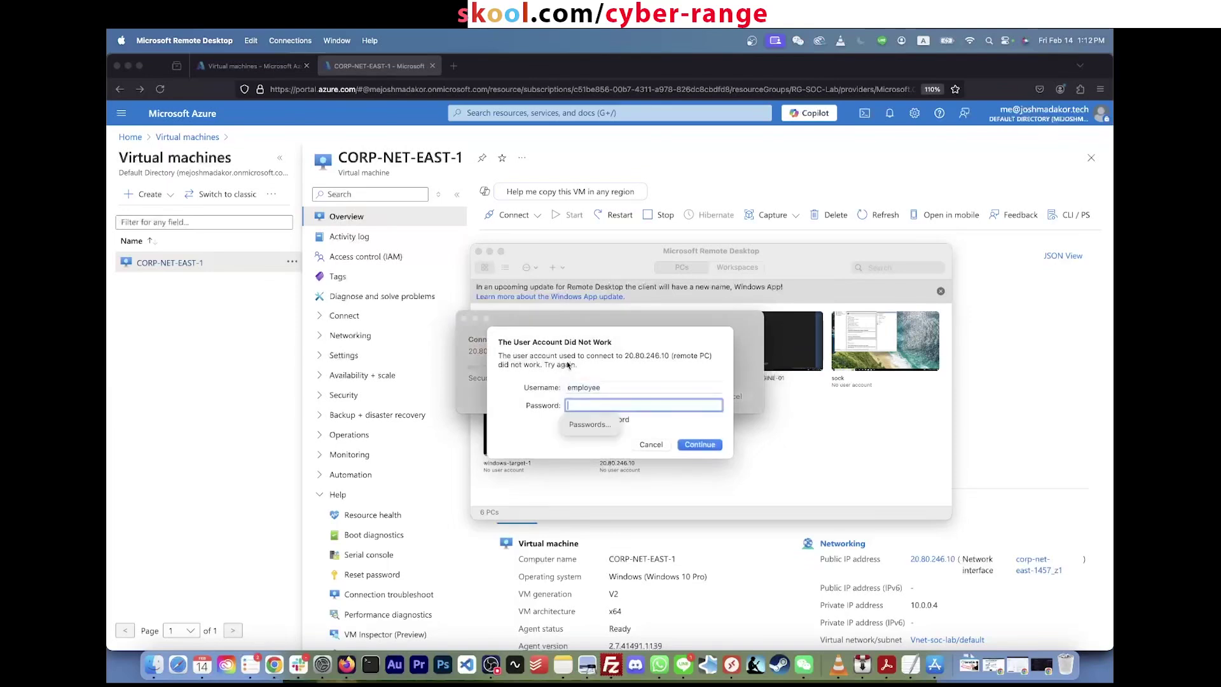
type("••")
key("Return")
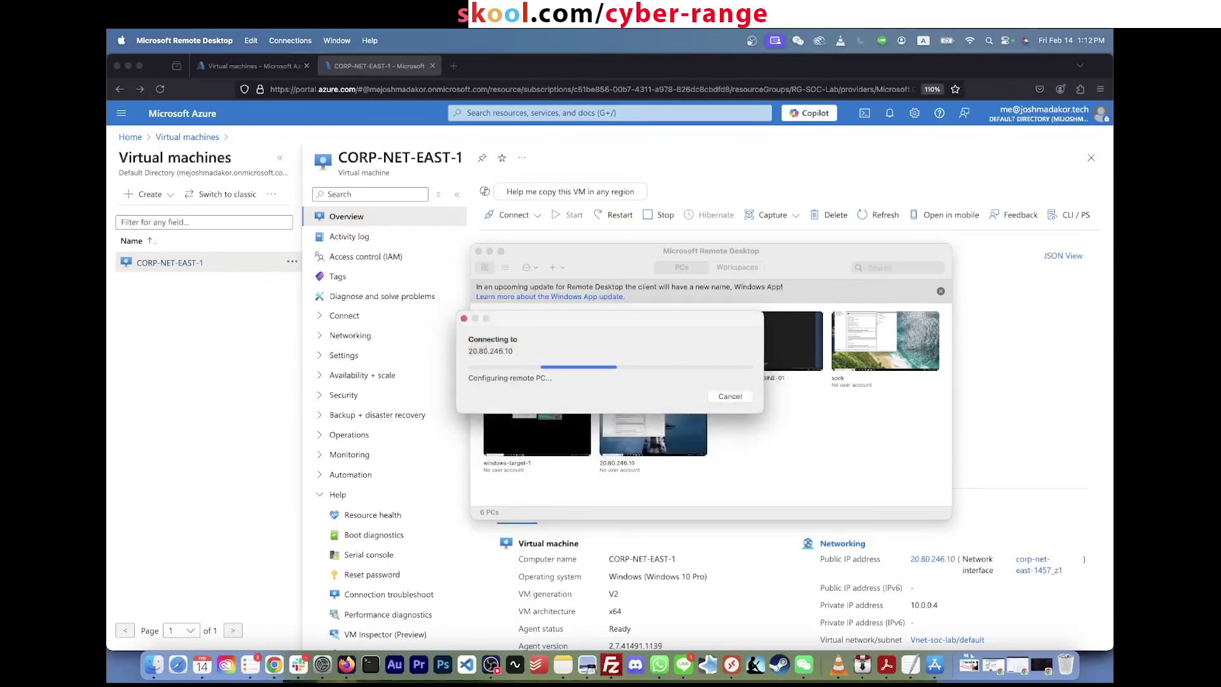
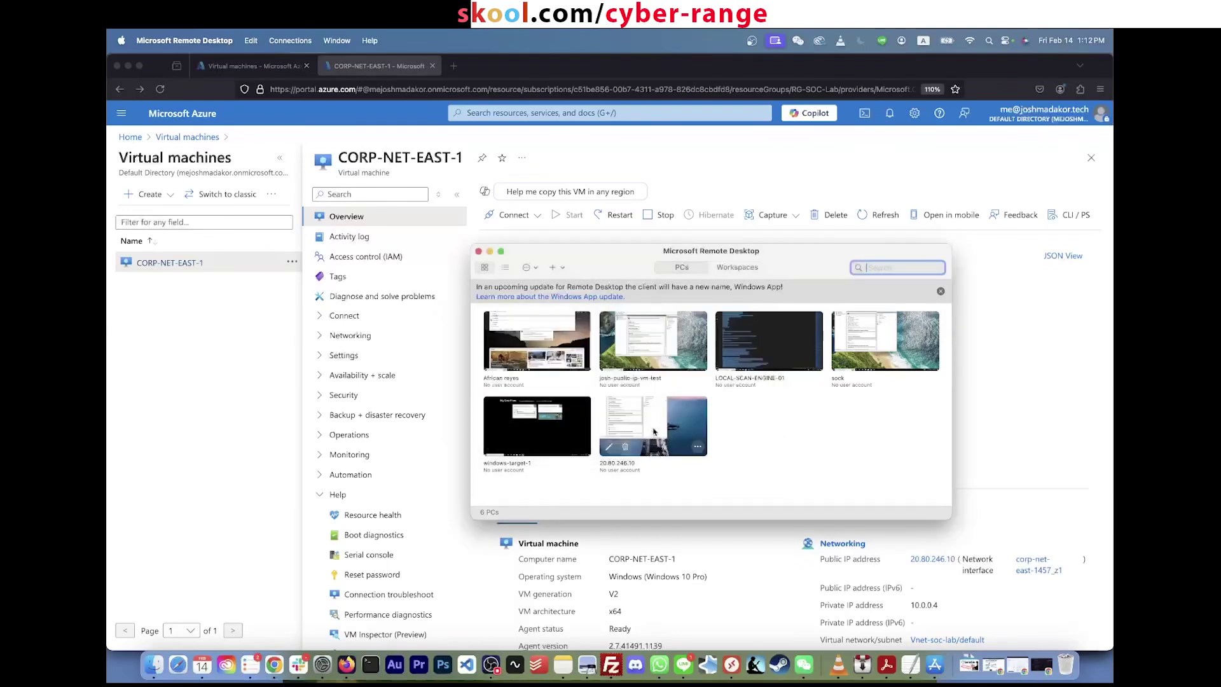
Step: Connect to the 20.80.246.10 PC with the lab account's username and password
left_click(612, 385)
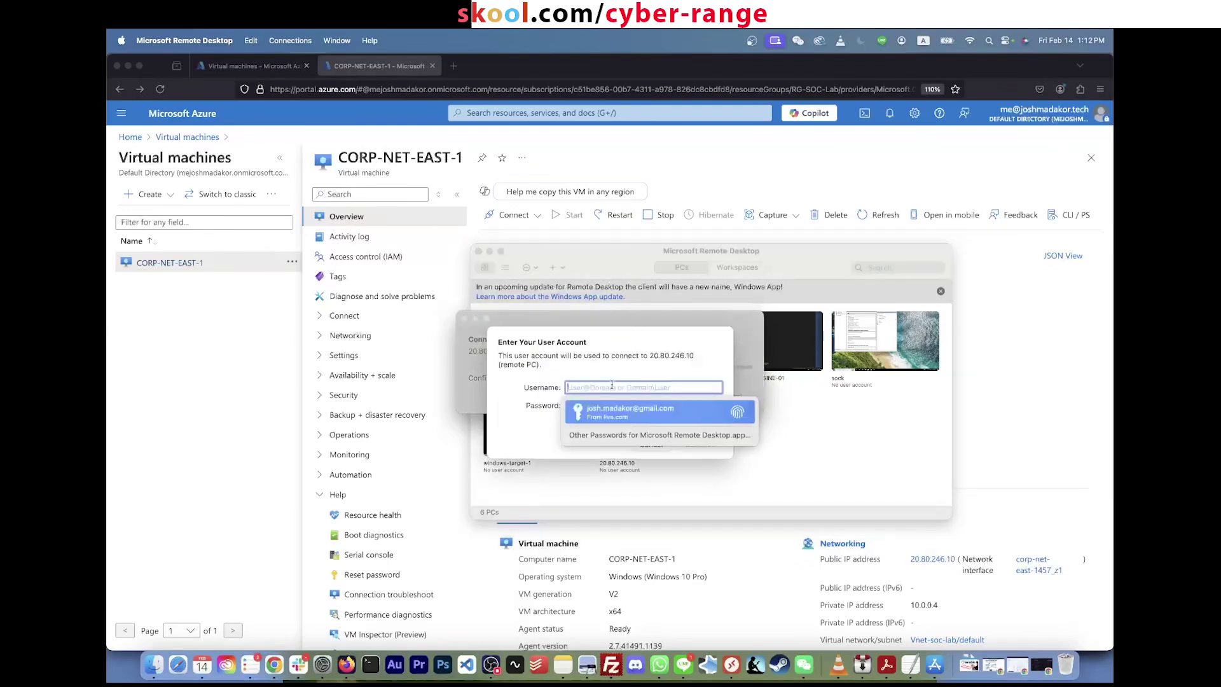
type("labuser")
key("Tab")
type("••••••••")
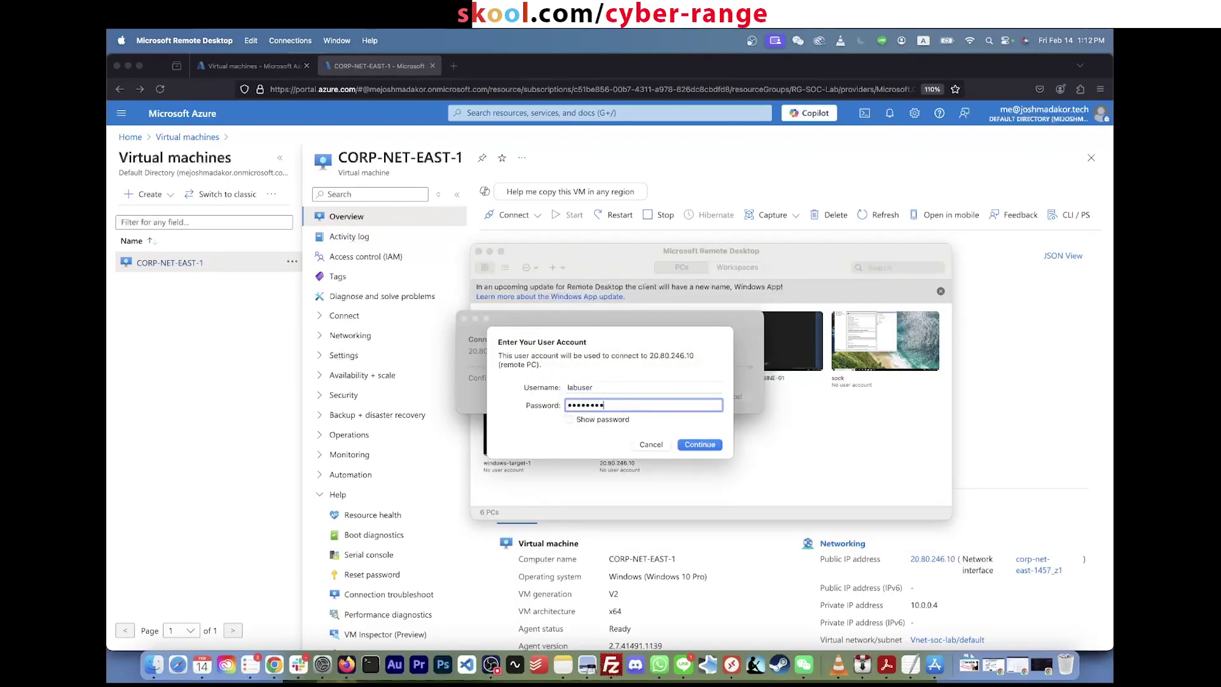
type("•••")
key("Return")
key("Return")
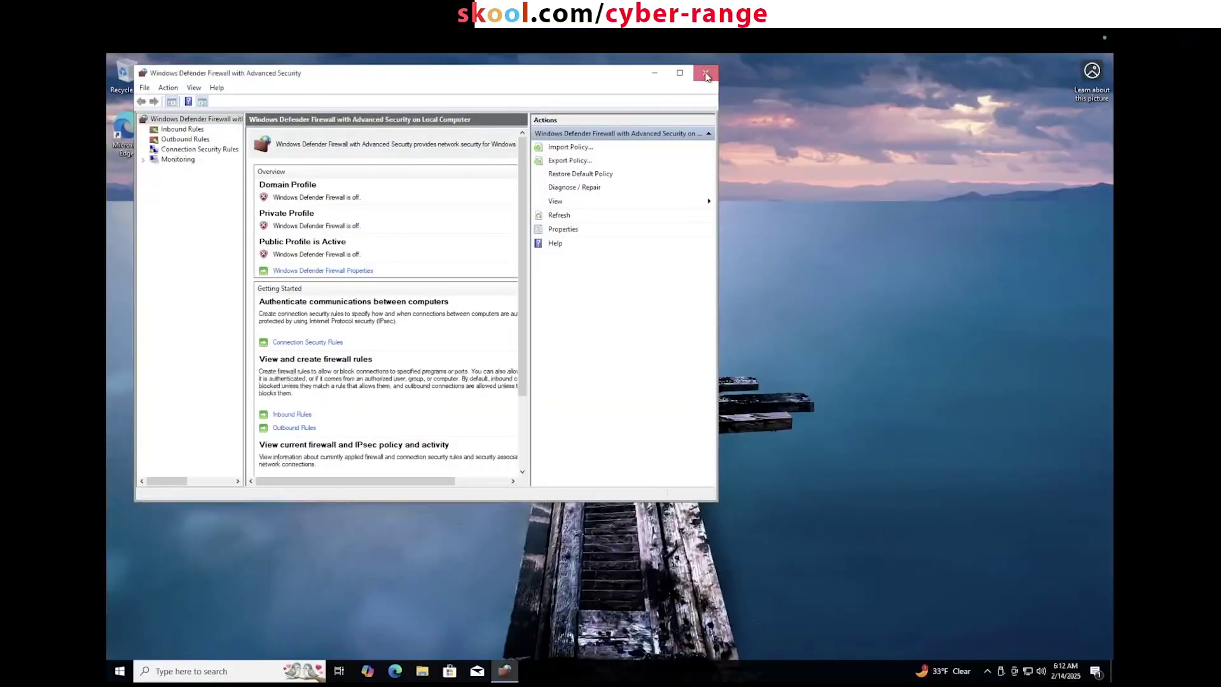
Step: Close the Defender Firewall window, then launch Event Viewer from Start search and maximize it
left_click(706, 74)
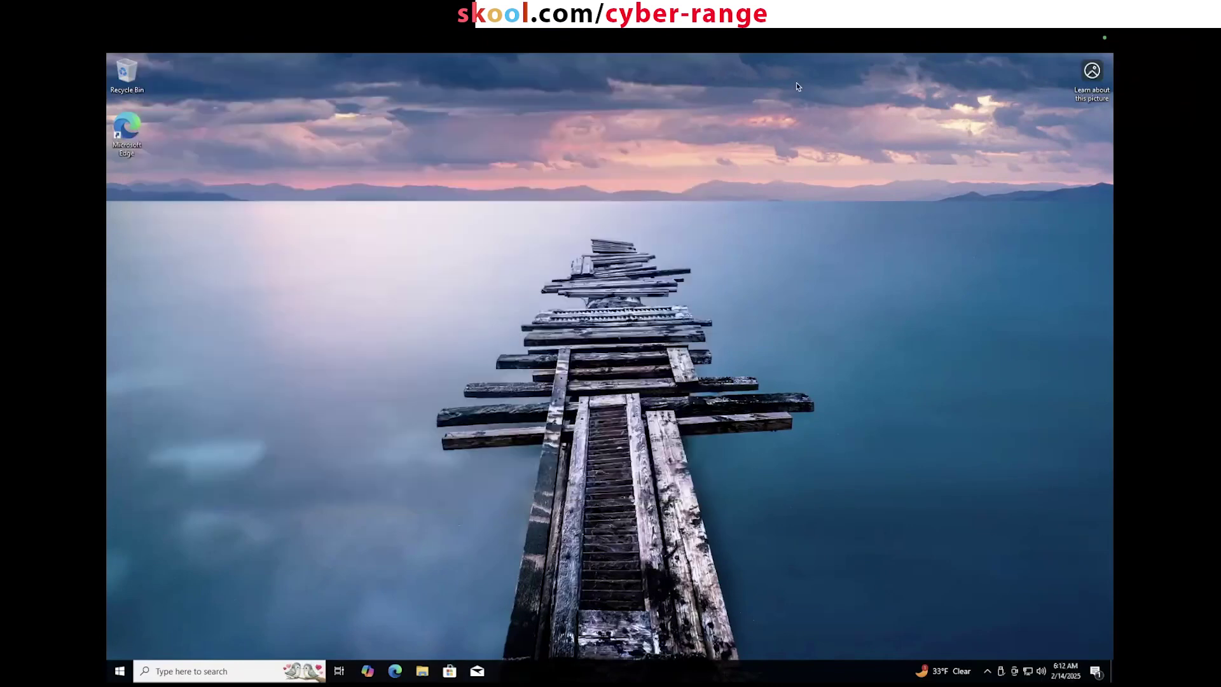
left_click_drag(879, 121, 441, 437)
left_click(119, 673)
type("eventviewer")
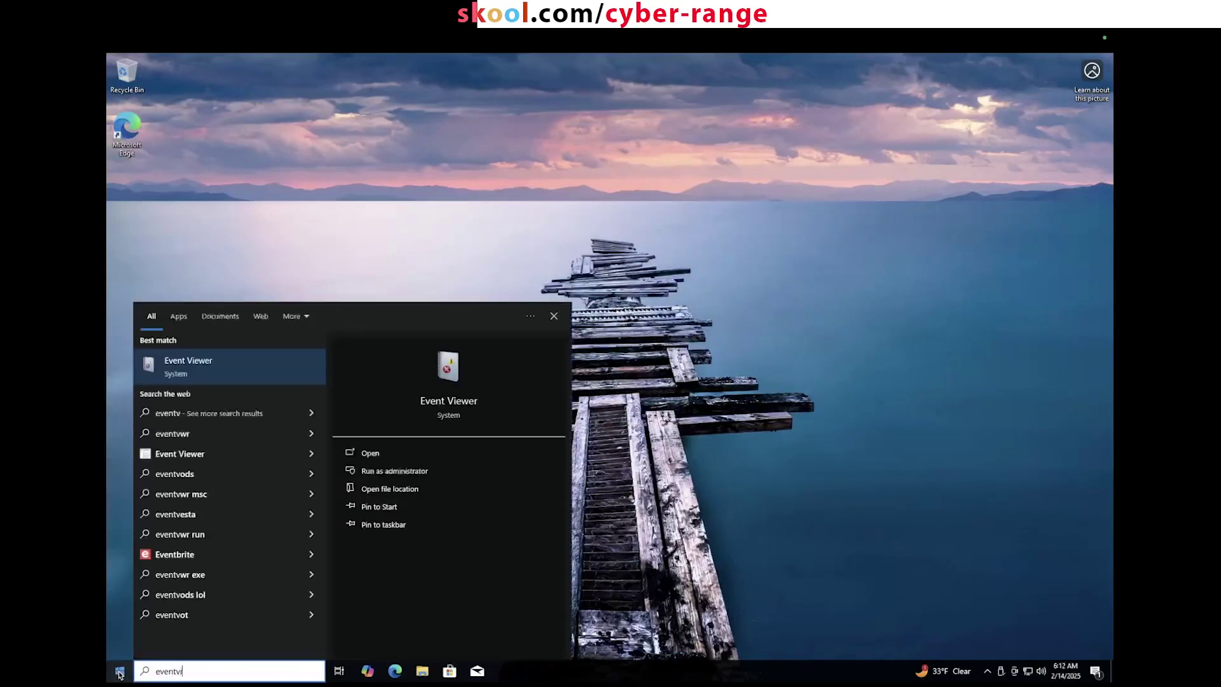
left_click(190, 366)
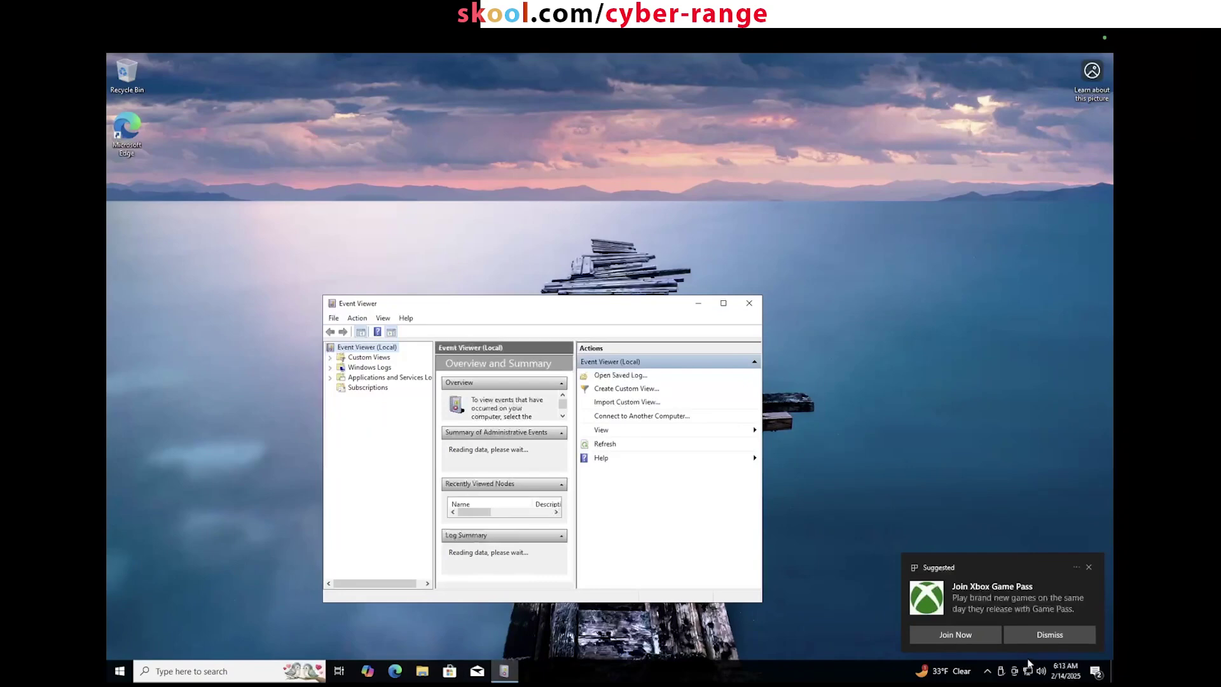
double_click(652, 303)
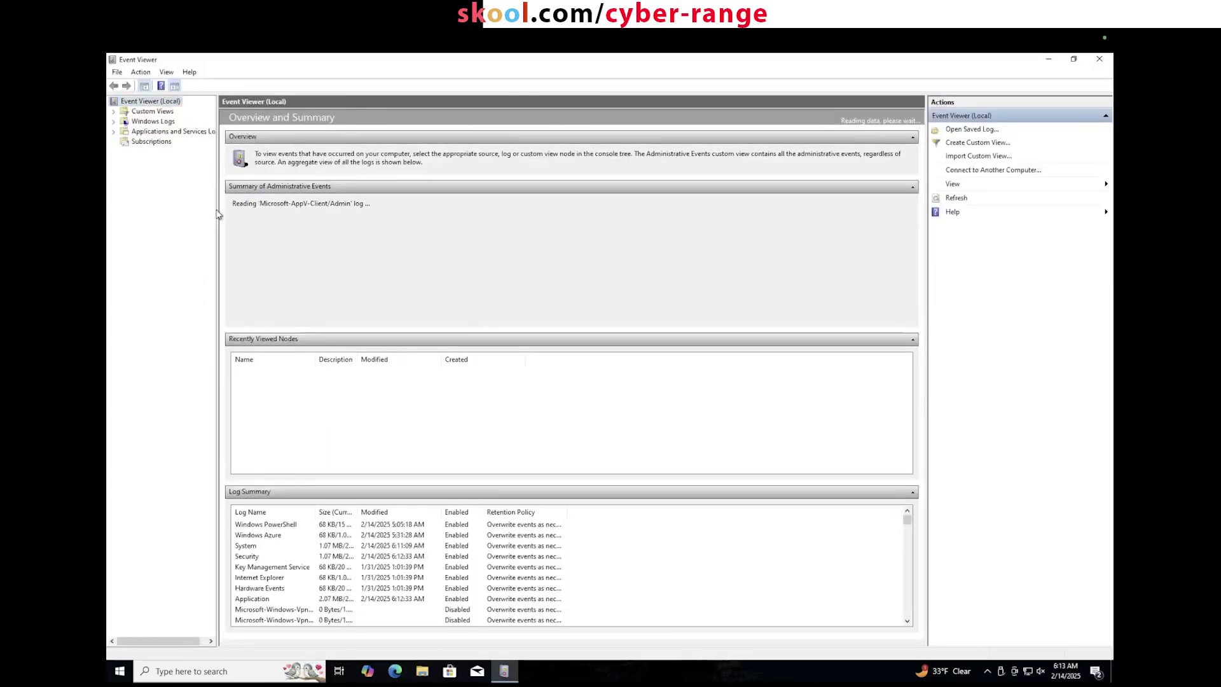
Step: Open the Security log under Windows Logs, adjusting the tree pane width
left_click_drag(218, 210, 346, 200)
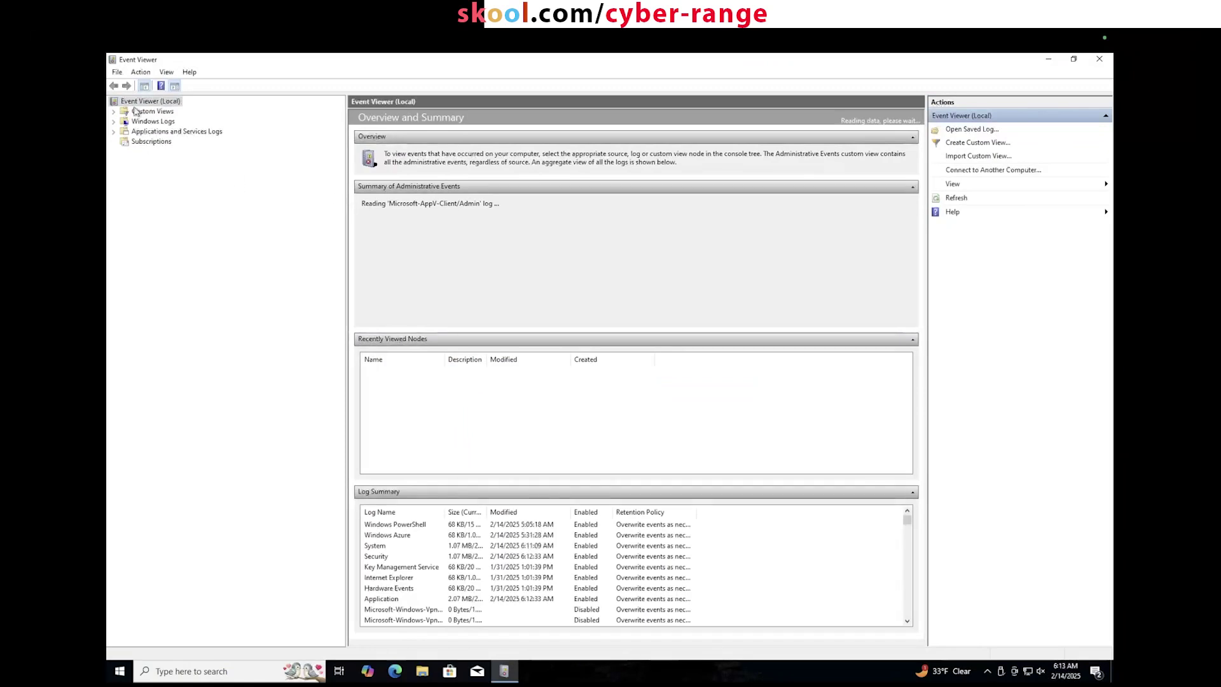
left_click(113, 122)
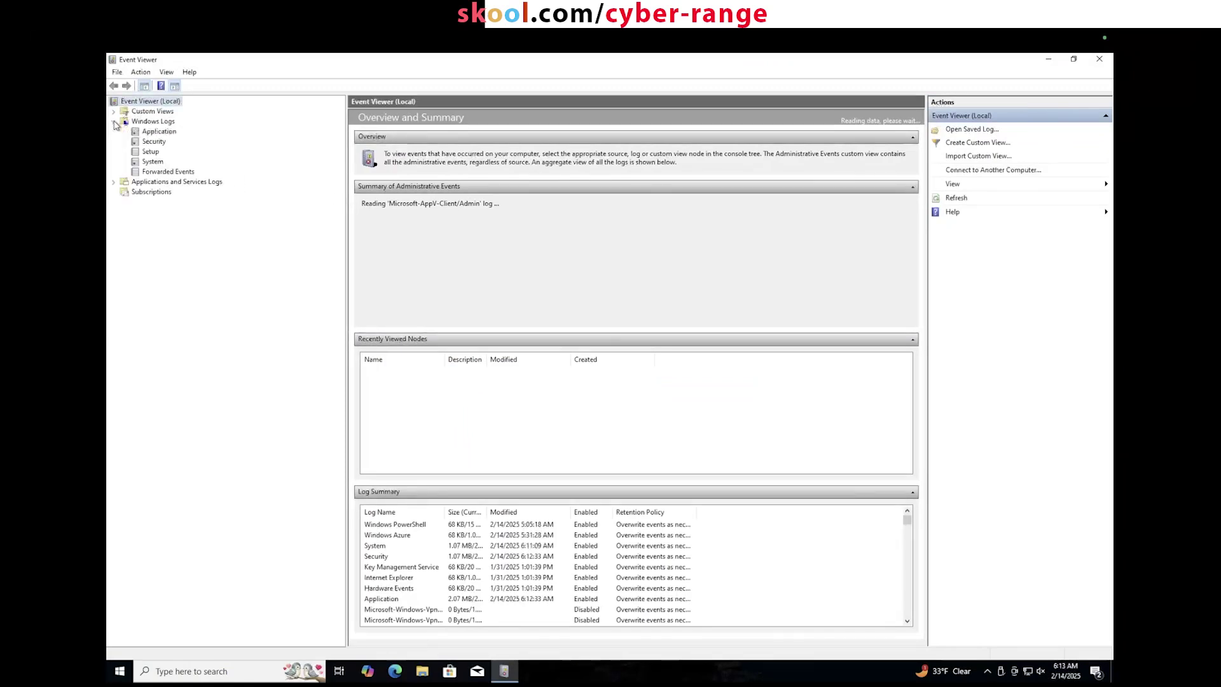
left_click(148, 143)
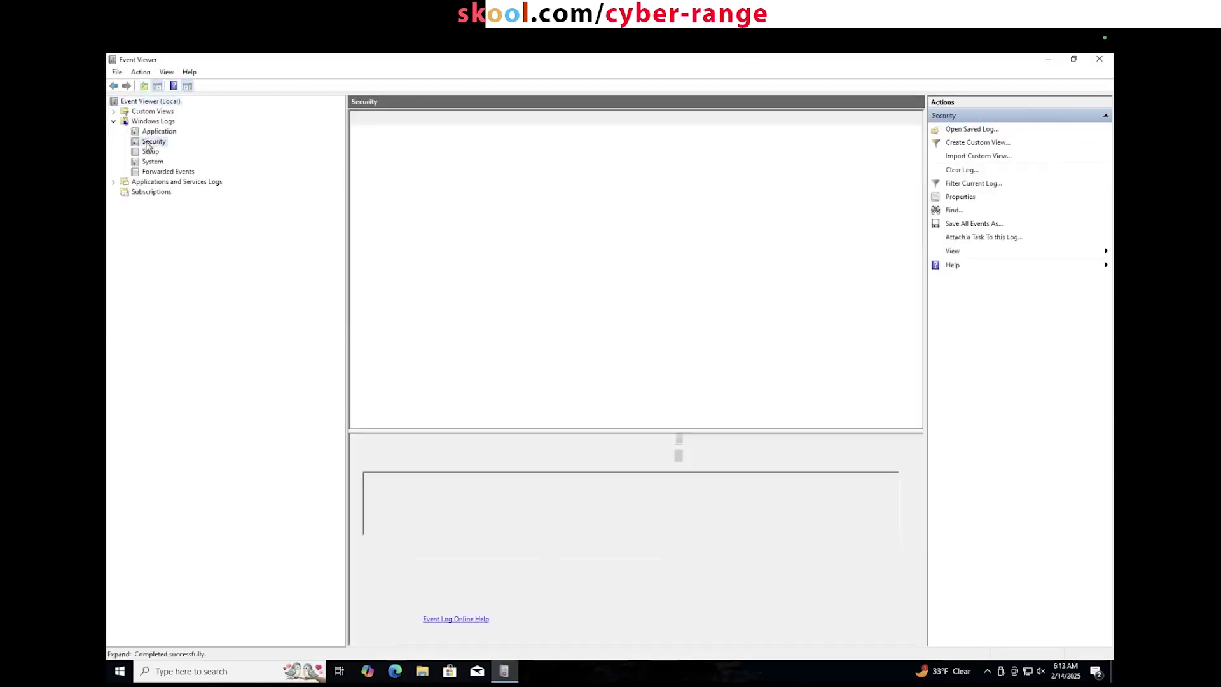
left_click_drag(347, 195, 244, 194)
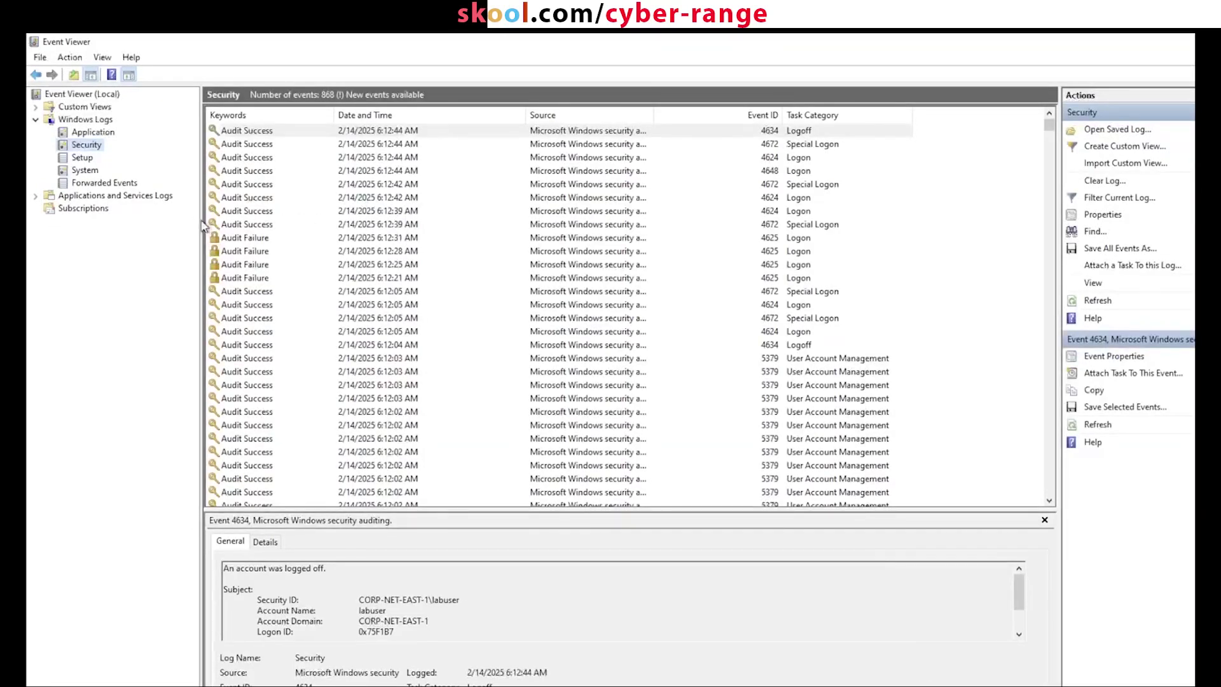
left_click_drag(202, 224, 245, 221)
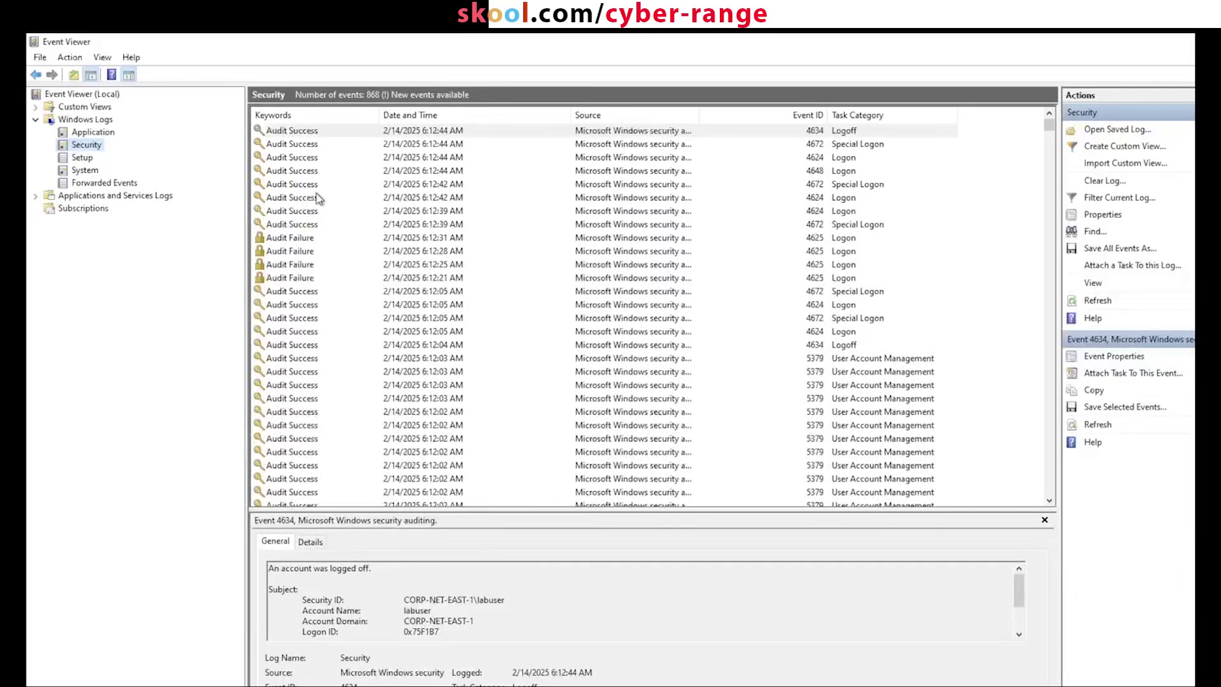
Step: Inspect Security events 4625 Audit Failure, 4672 Special Logon, 4624 and 4648 logons
left_click(299, 240)
left_click(294, 318)
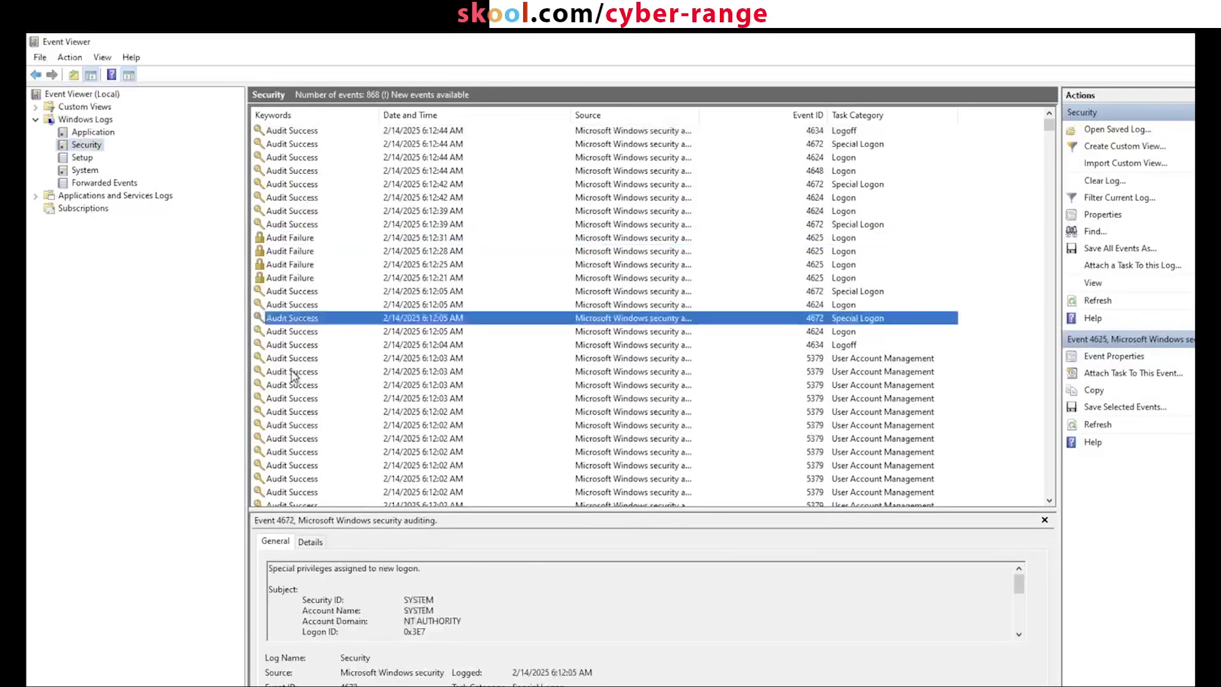
scroll(294, 375, "down", 5)
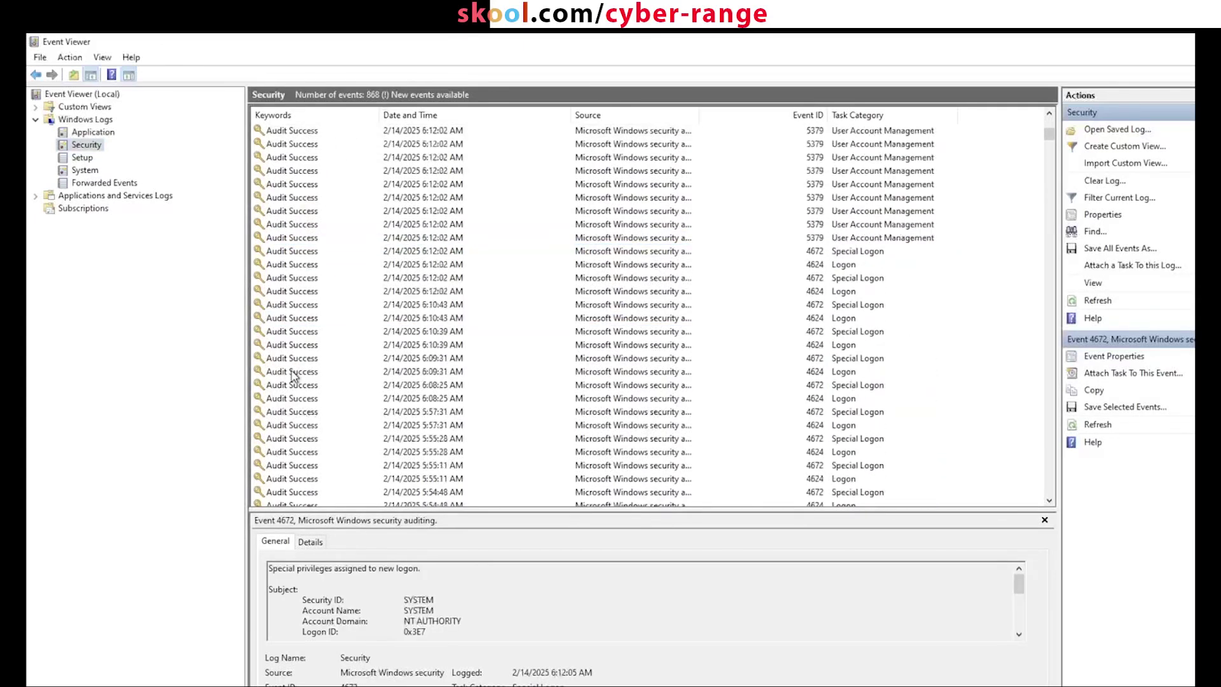
scroll(294, 376, "up", 5)
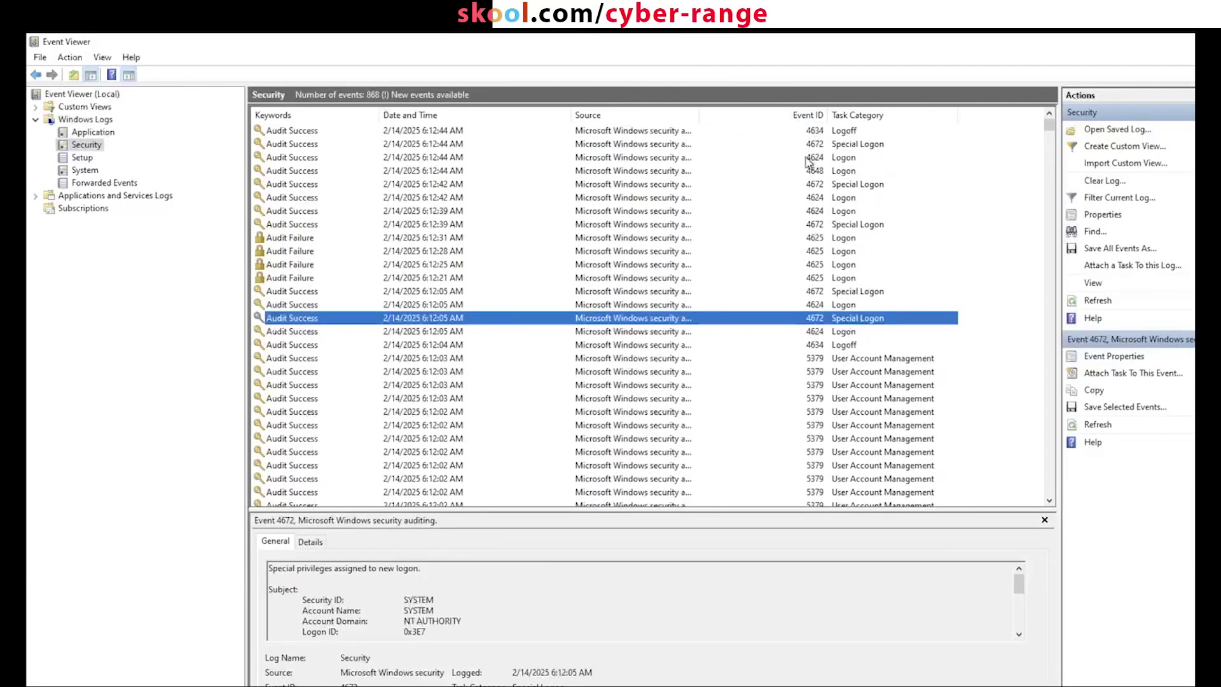
left_click(375, 159)
left_click(85, 145)
left_click(407, 169)
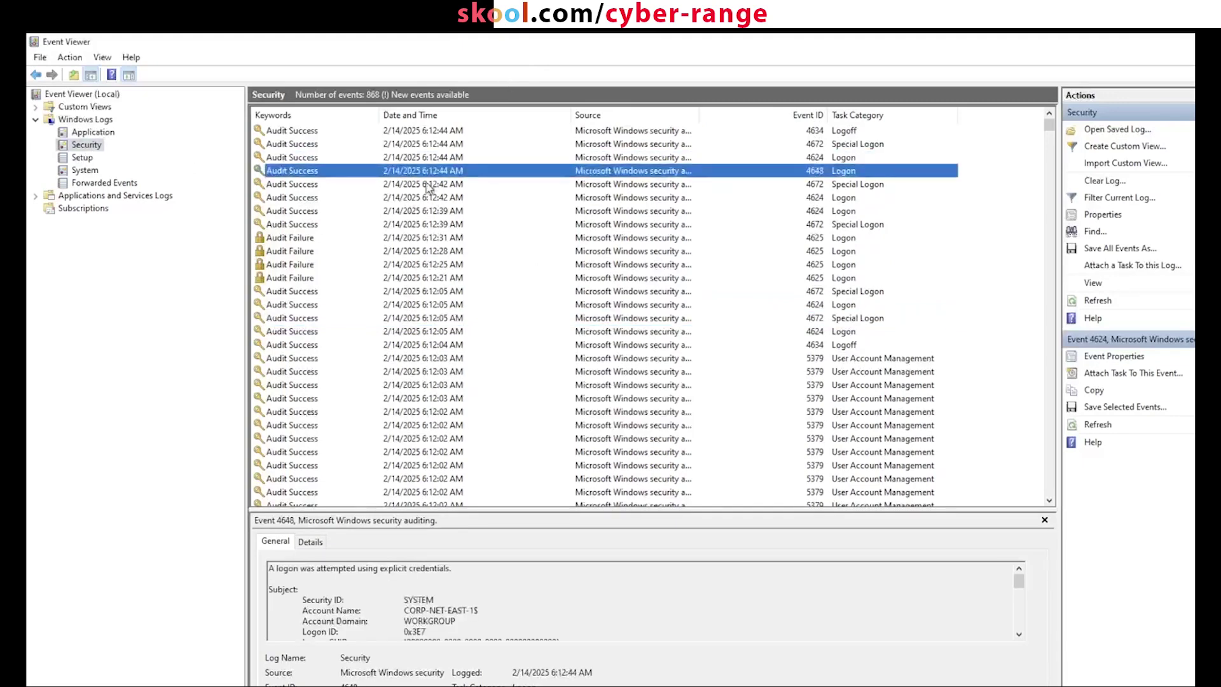
key("Up")
Step: Search the Security log for 4625, stepping through each failed logon to the end of the list
key("ctrl+f")
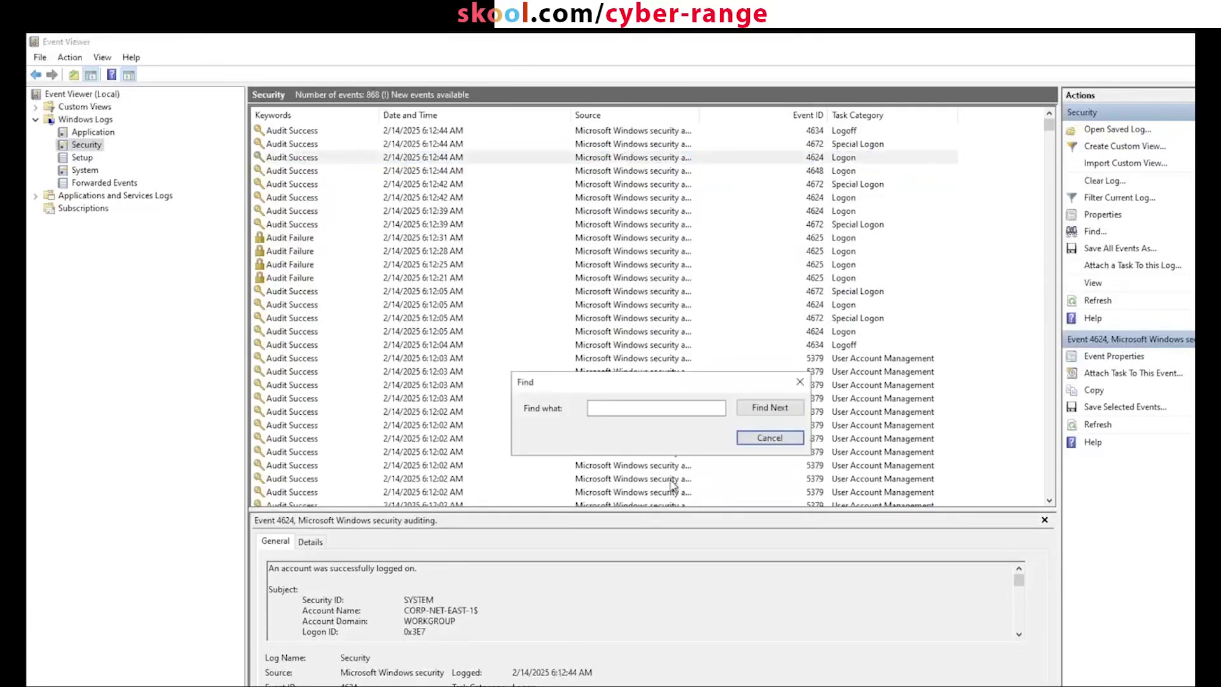
left_click(678, 407)
type("4625")
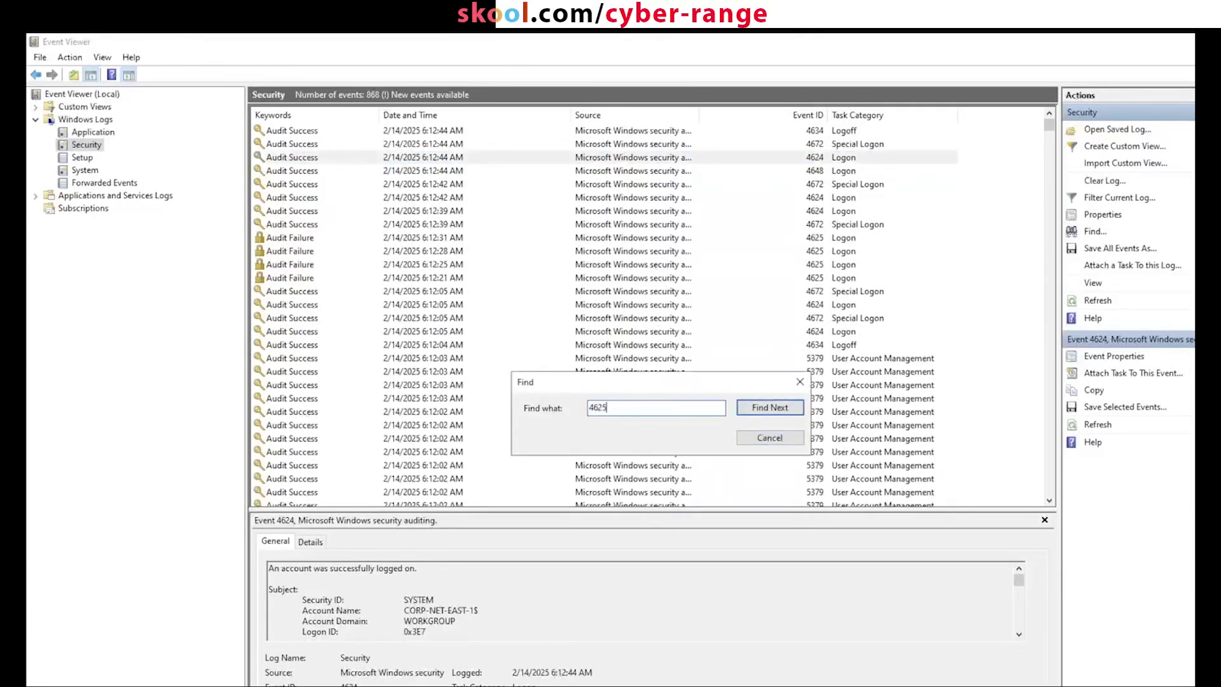
key("Return")
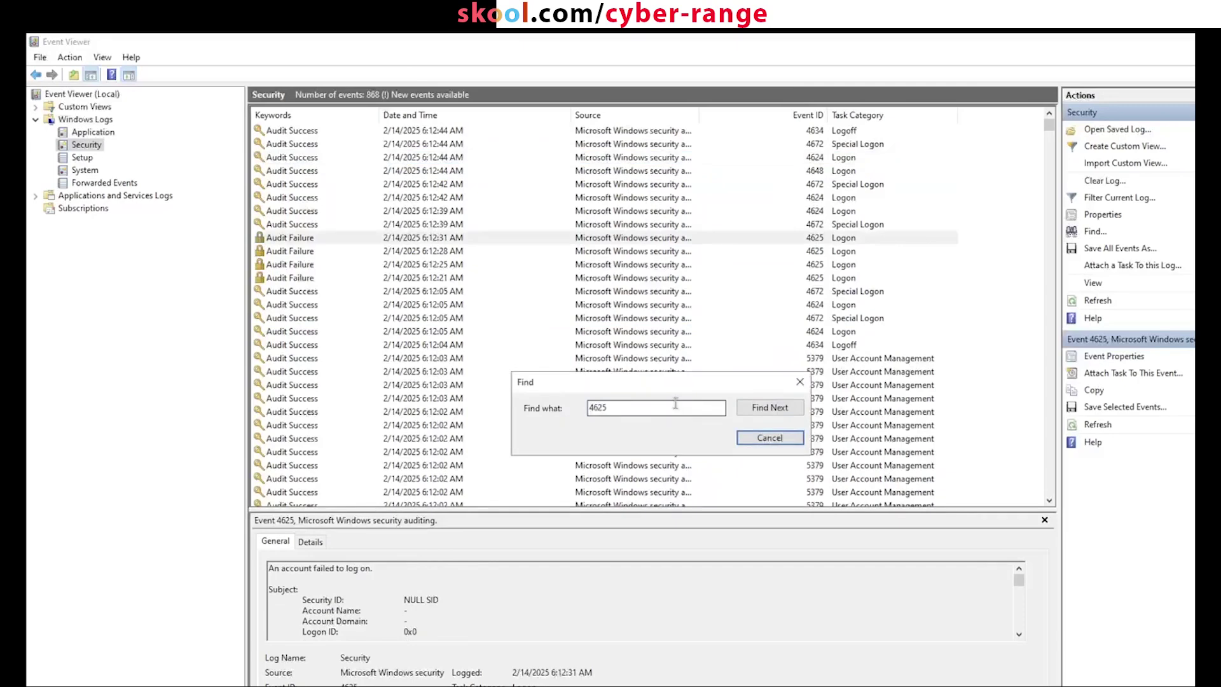
left_click_drag(678, 386, 534, 278)
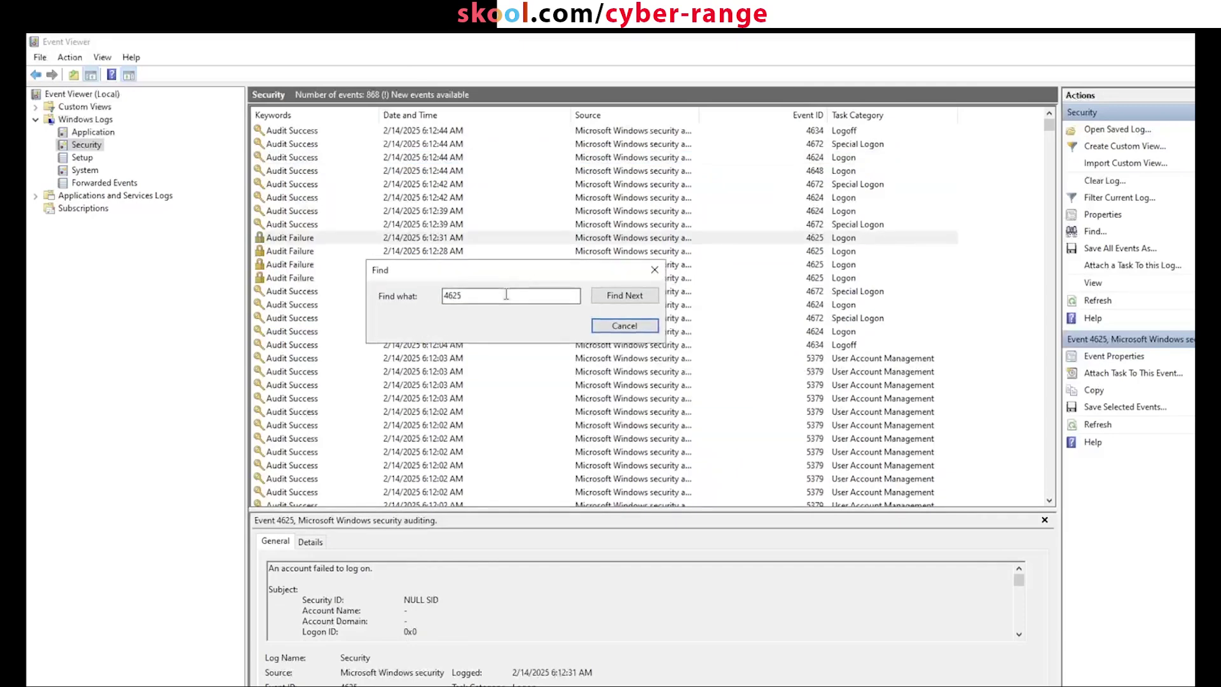
left_click(614, 299)
left_click(614, 299)
left_click(615, 299)
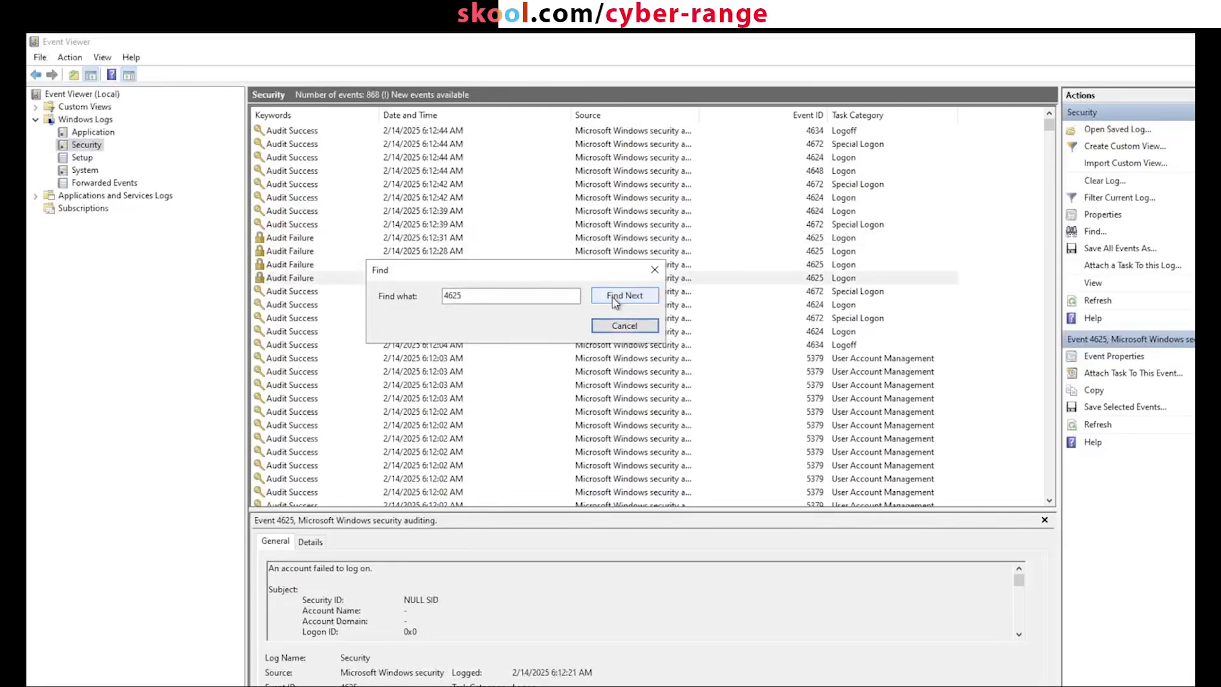
left_click(615, 298)
left_click(615, 299)
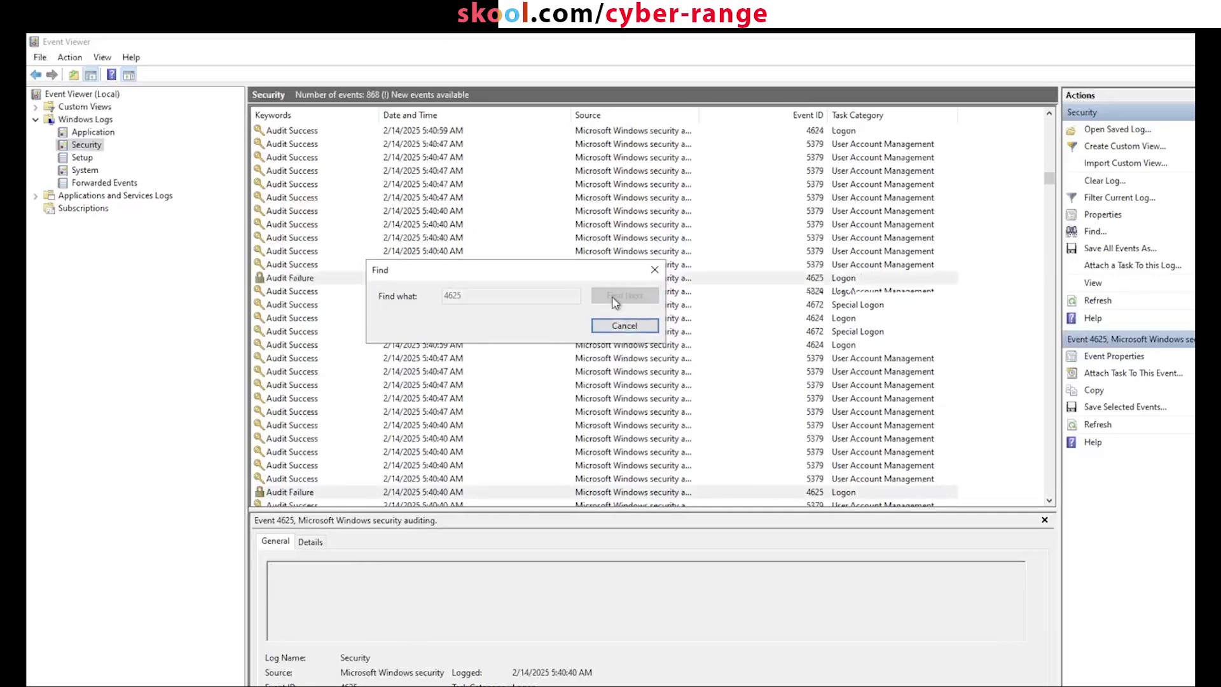
left_click(614, 299)
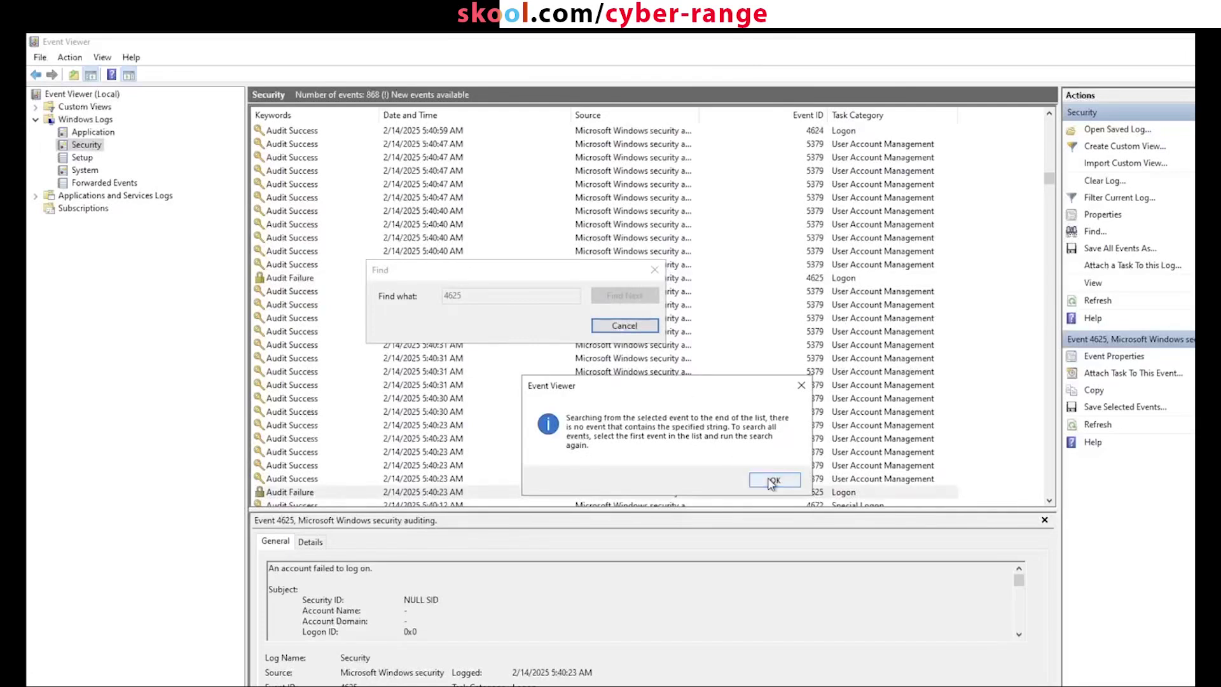
left_click(774, 480)
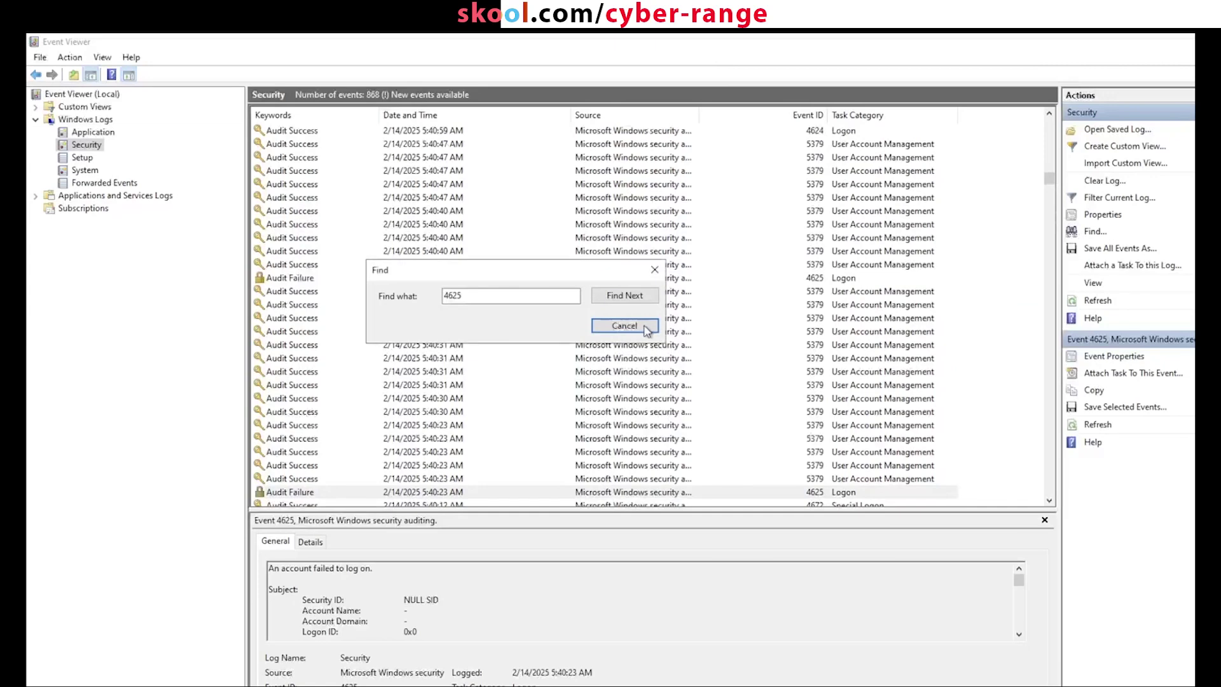
key("Escape")
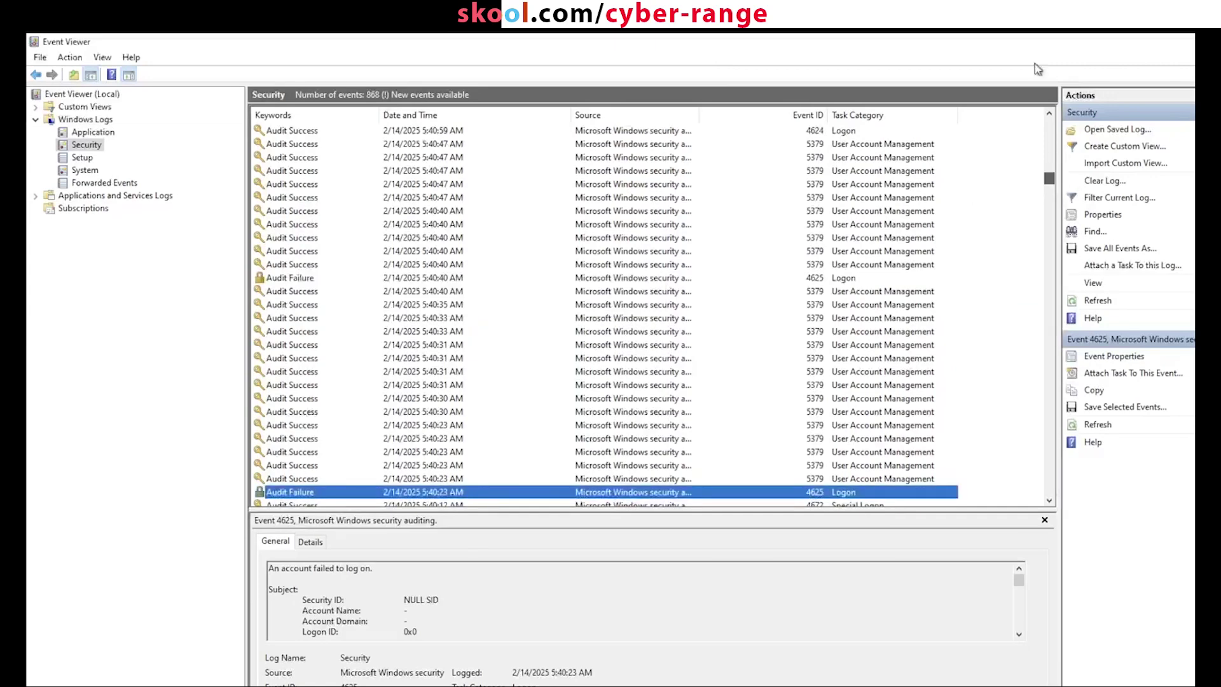
Step: From the newest event, search 4625 again to reach the 6:12:31 AM logon failure
left_click(1050, 148)
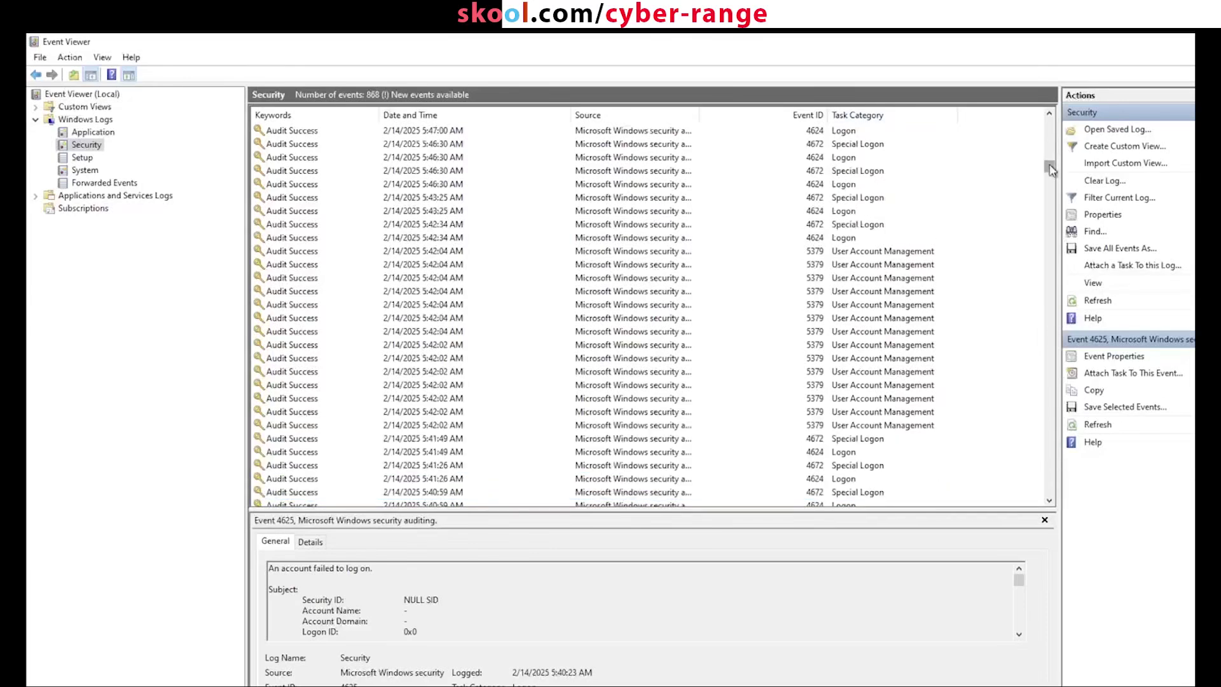
left_click_drag(1051, 167, 1054, 109)
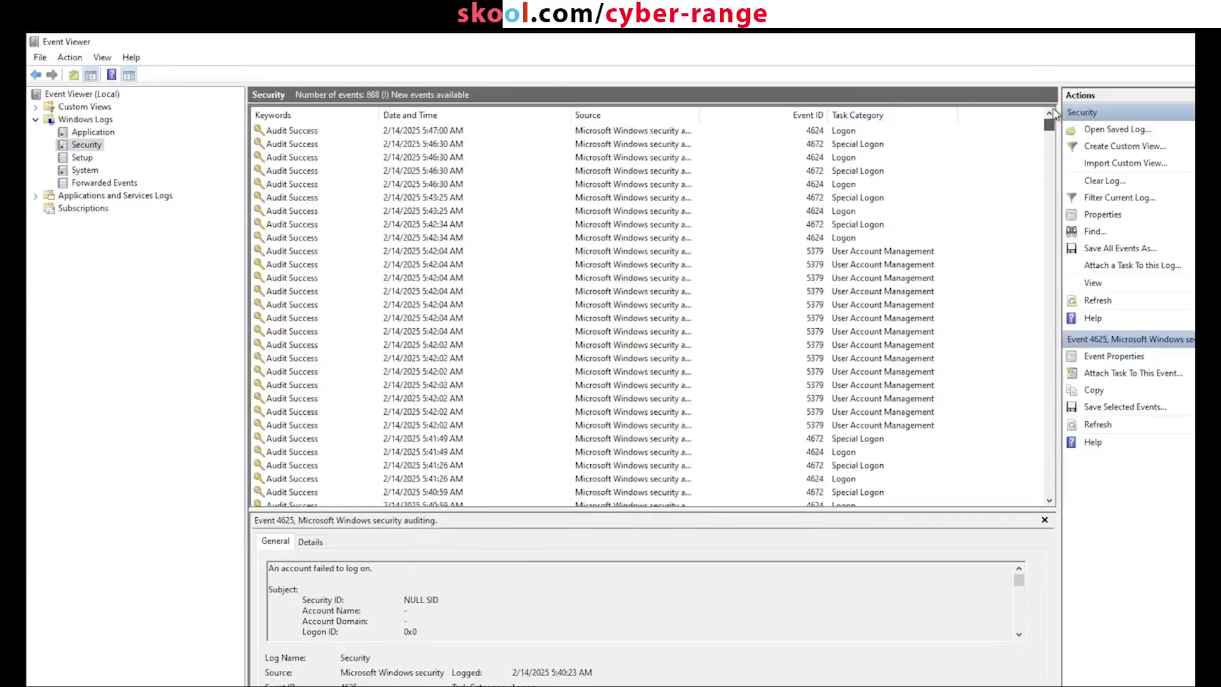
left_click(607, 131)
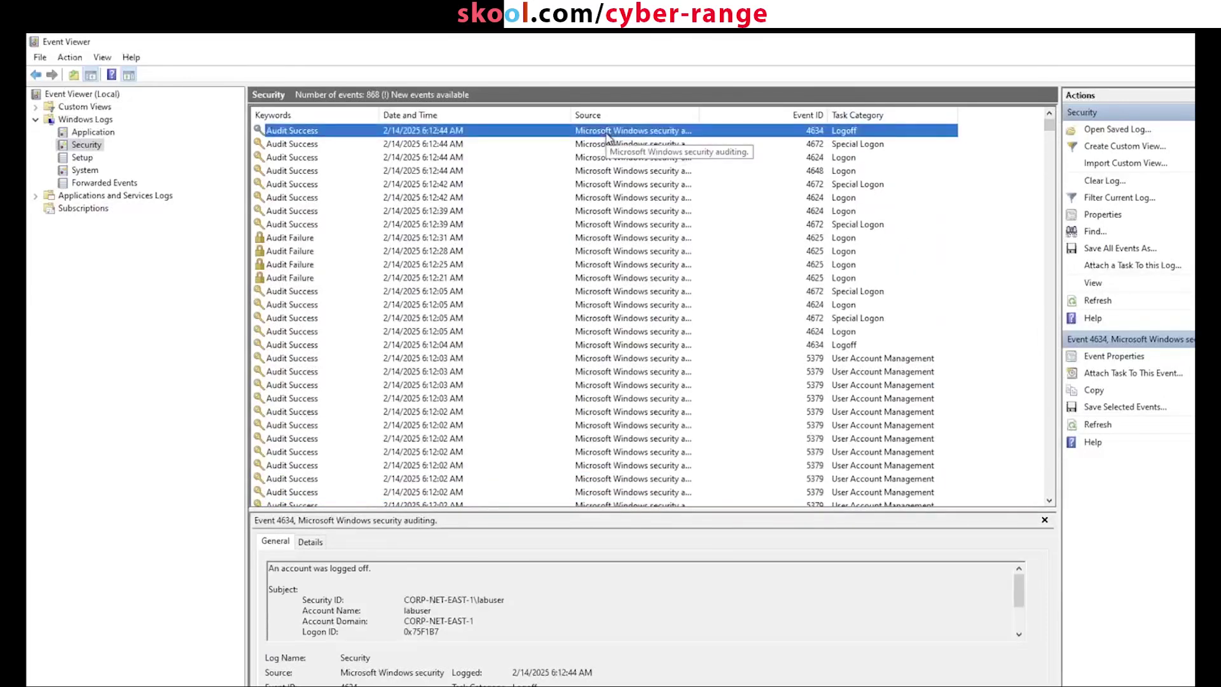
key("ctrl+f")
type("4625")
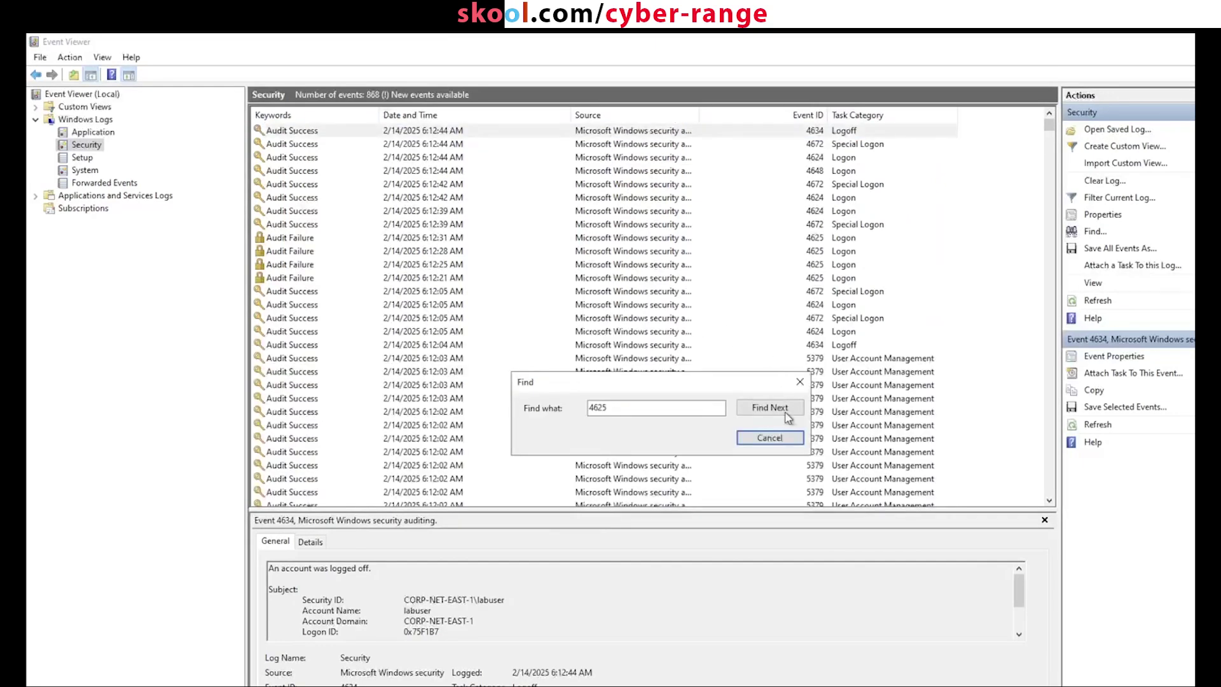
left_click(771, 410)
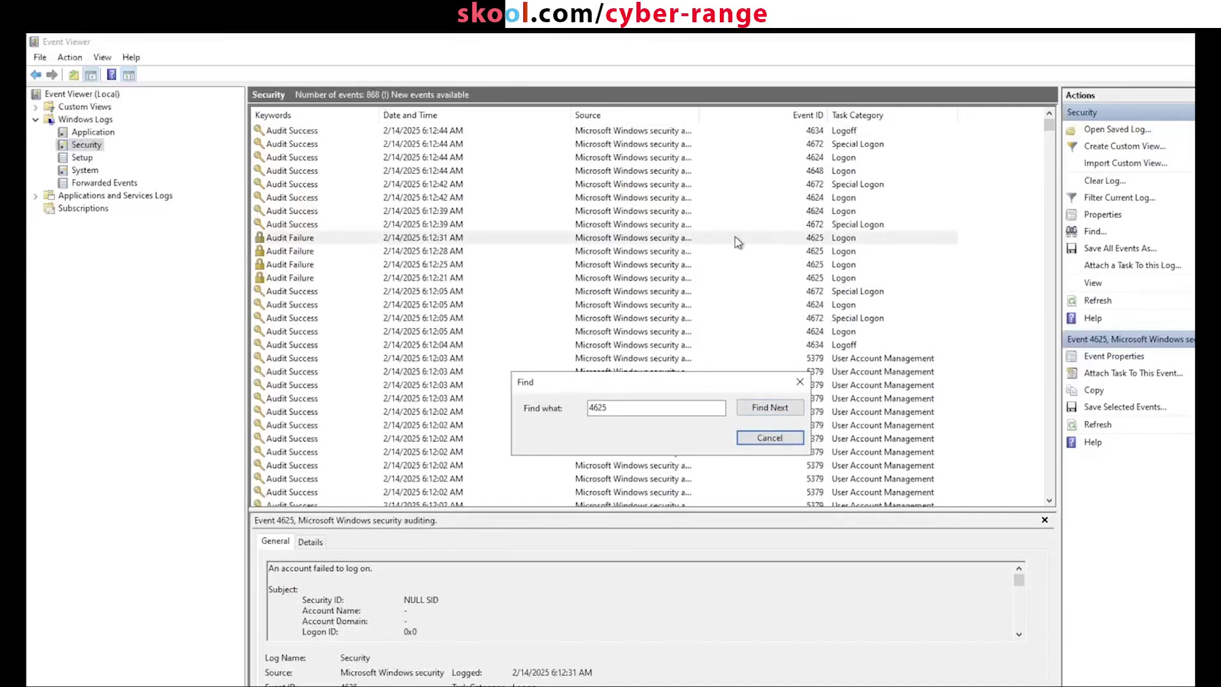
left_click(773, 433)
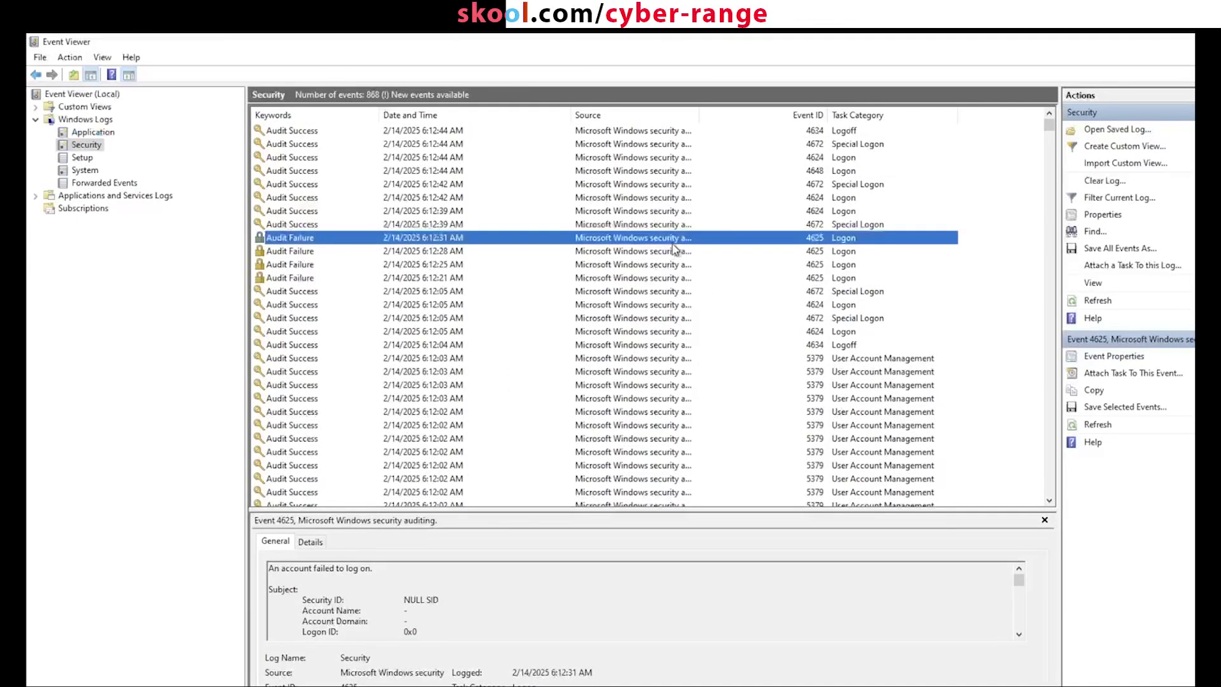
double_click(676, 238)
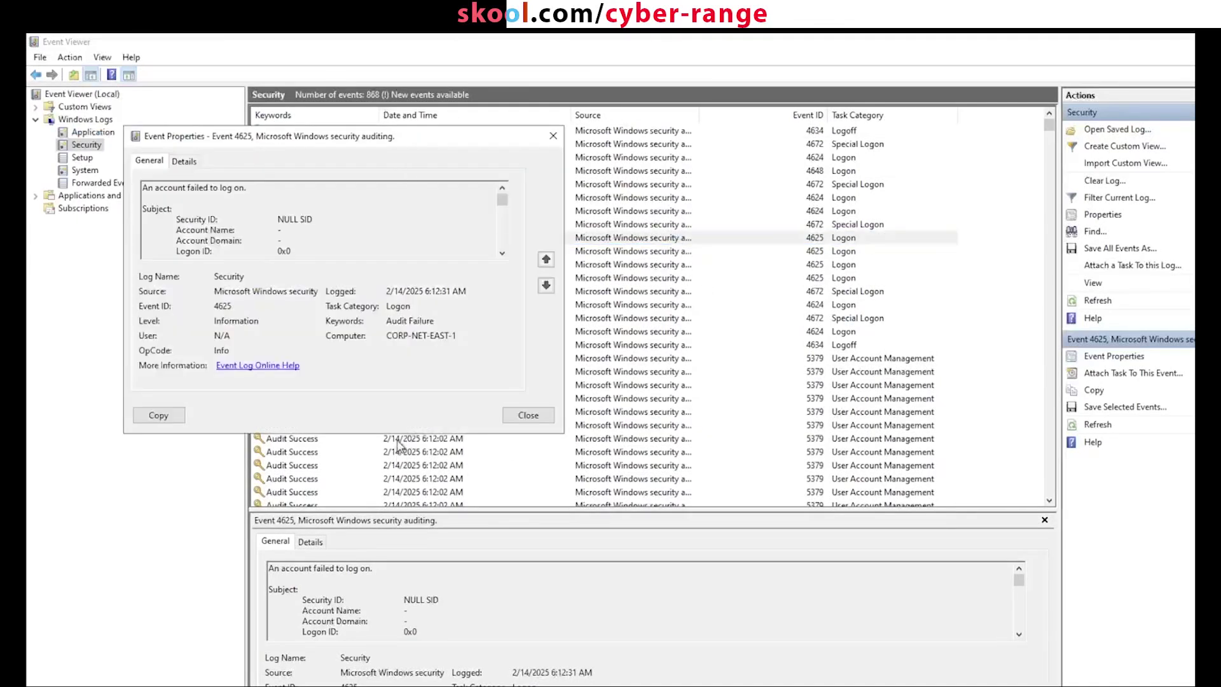
left_click_drag(399, 433, 399, 685)
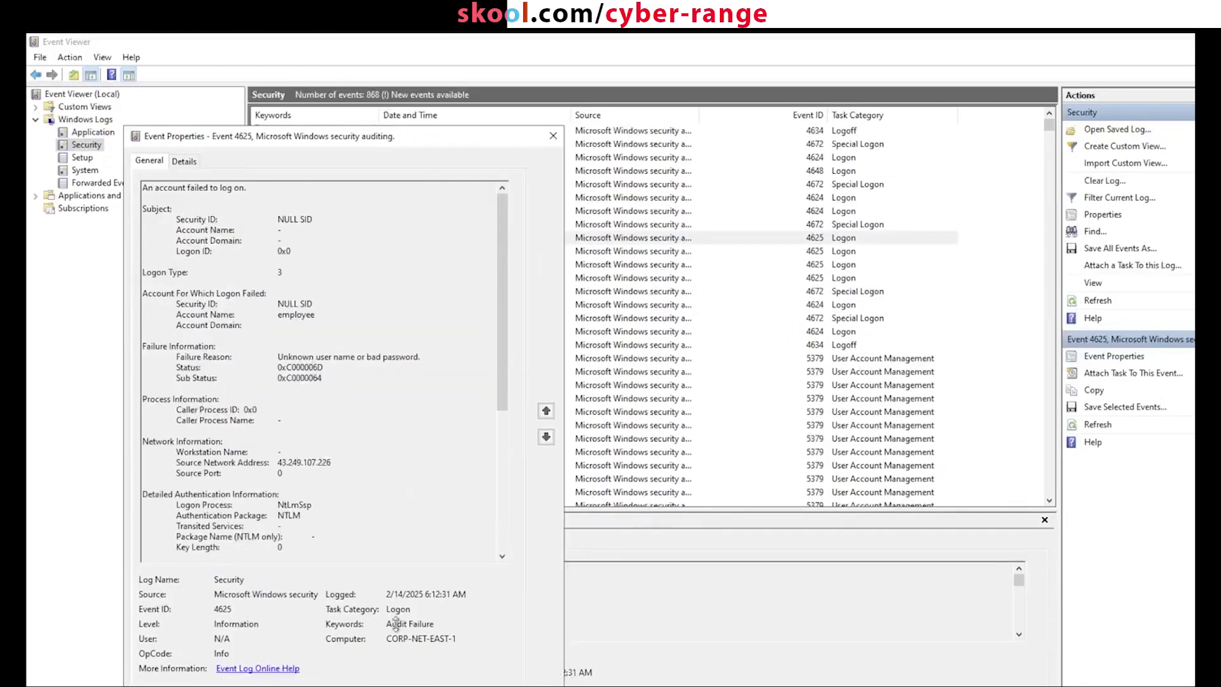
left_click_drag(407, 136, 487, 104)
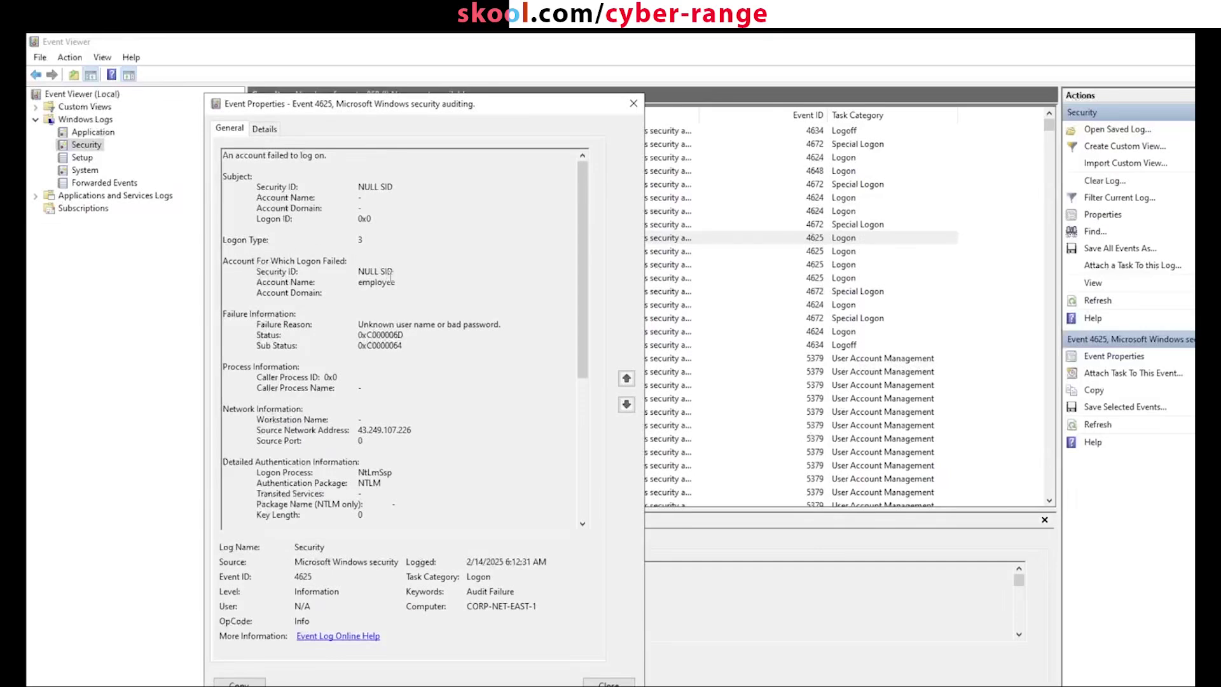
left_click_drag(395, 282, 260, 282)
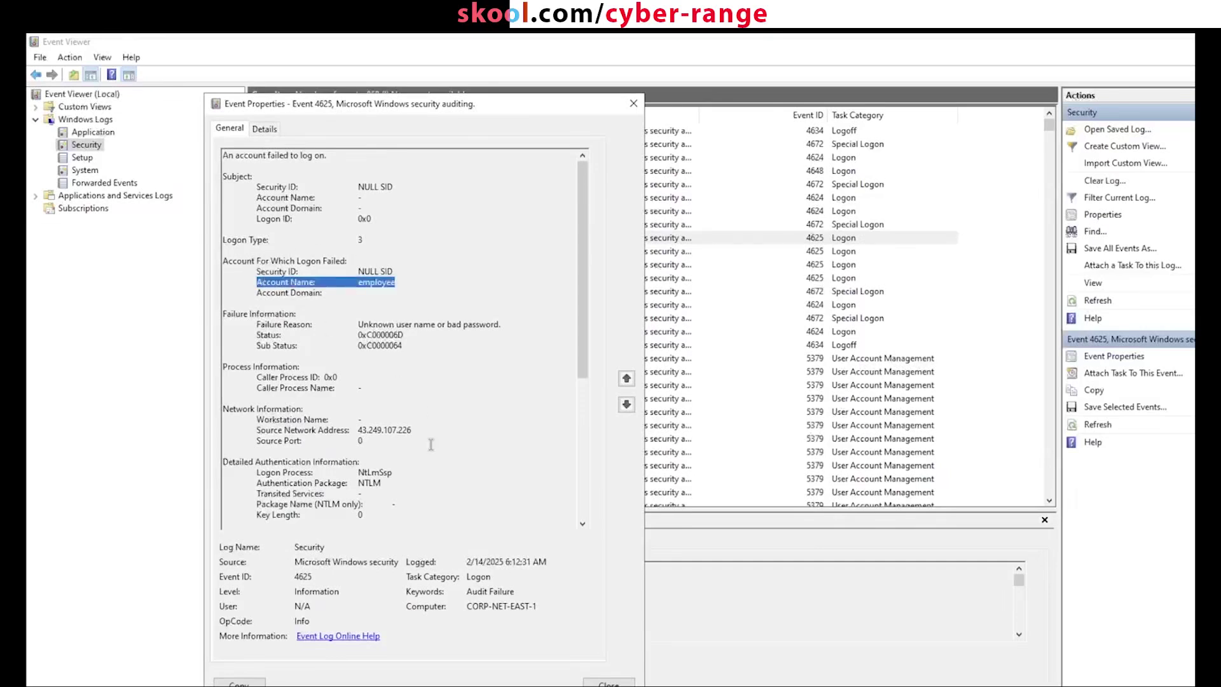
left_click_drag(412, 432, 259, 430)
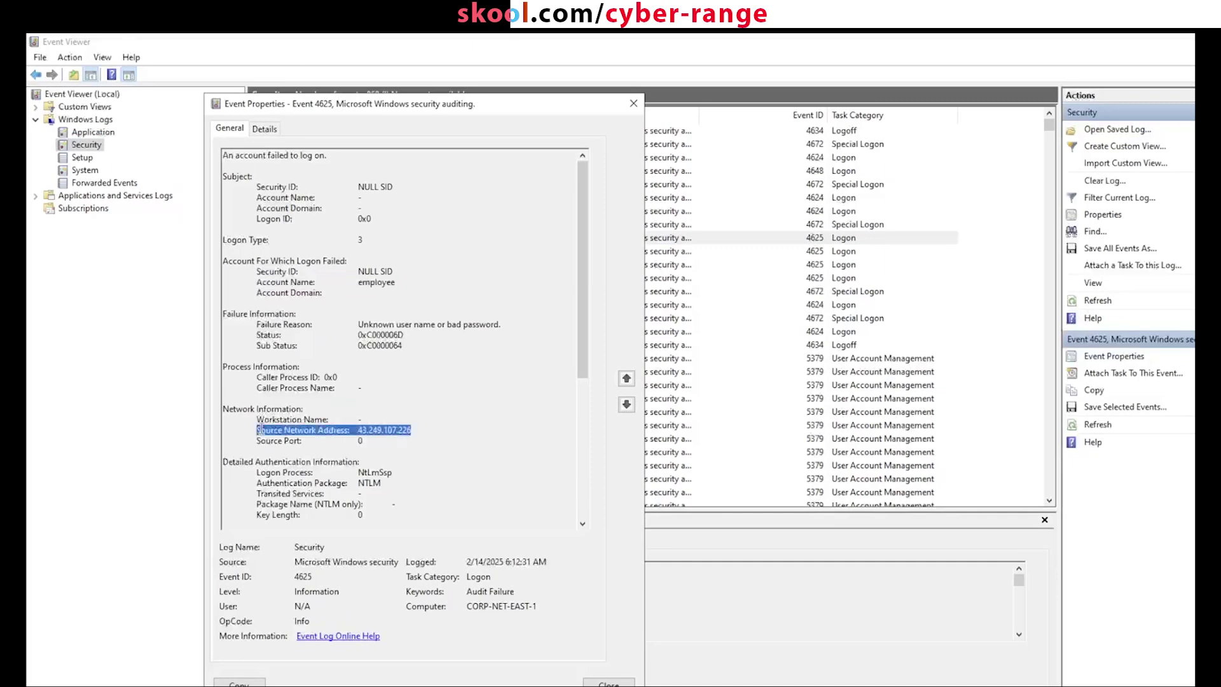
left_click(360, 438)
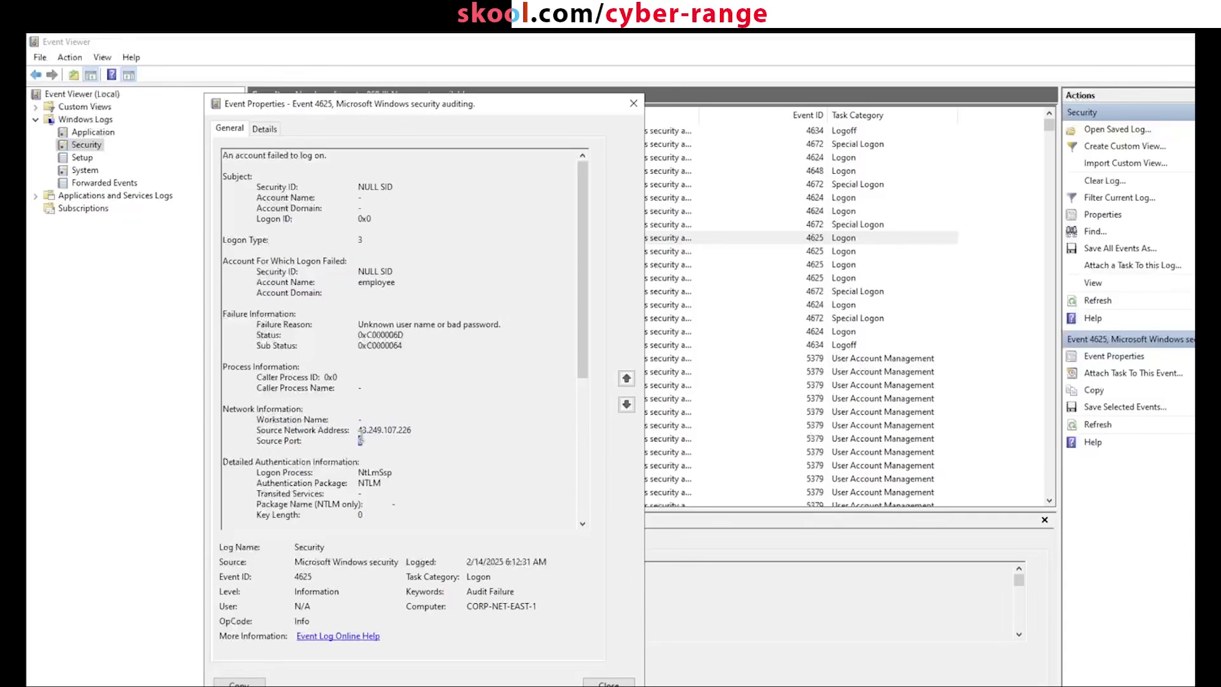
scroll(362, 483, "down", 2)
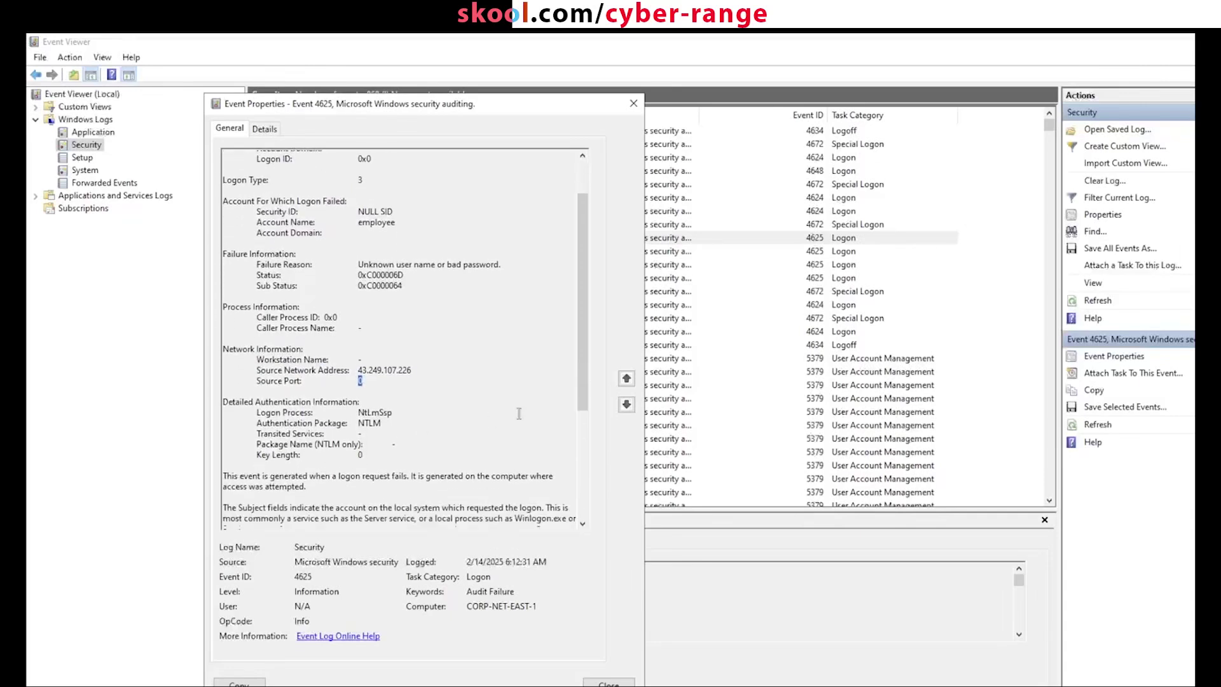
left_click_drag(582, 356, 573, 234)
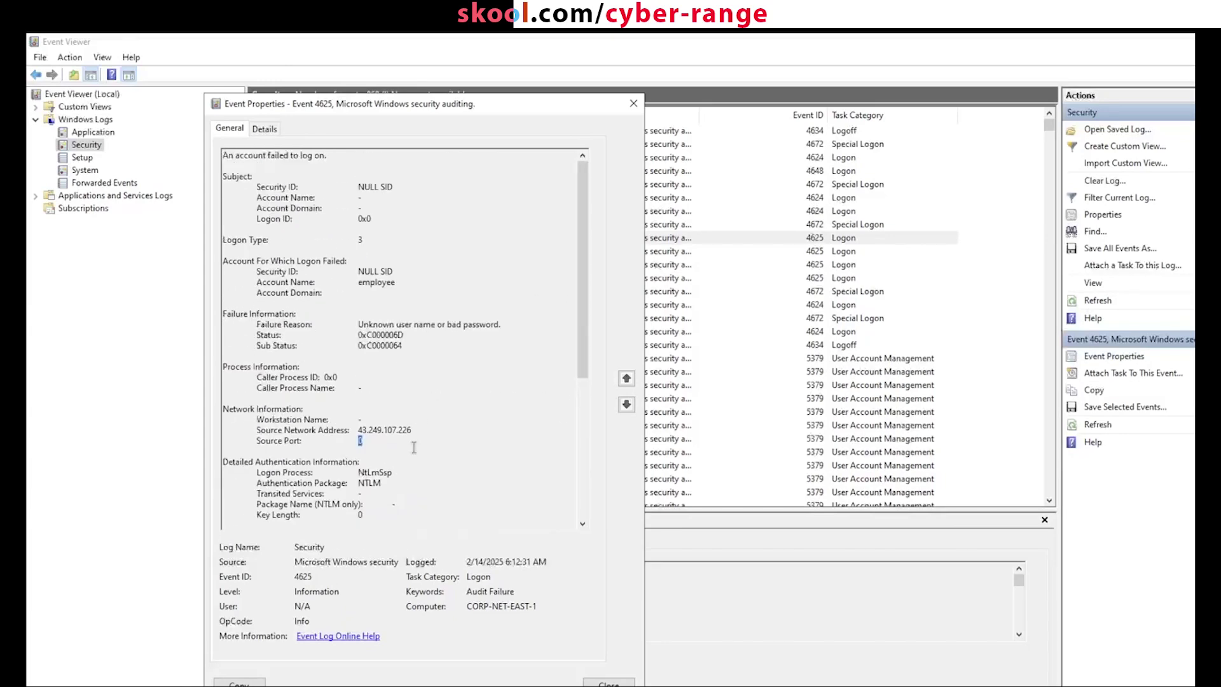
left_click(367, 429)
left_click_drag(358, 429, 410, 429)
left_click_drag(412, 430, 356, 432)
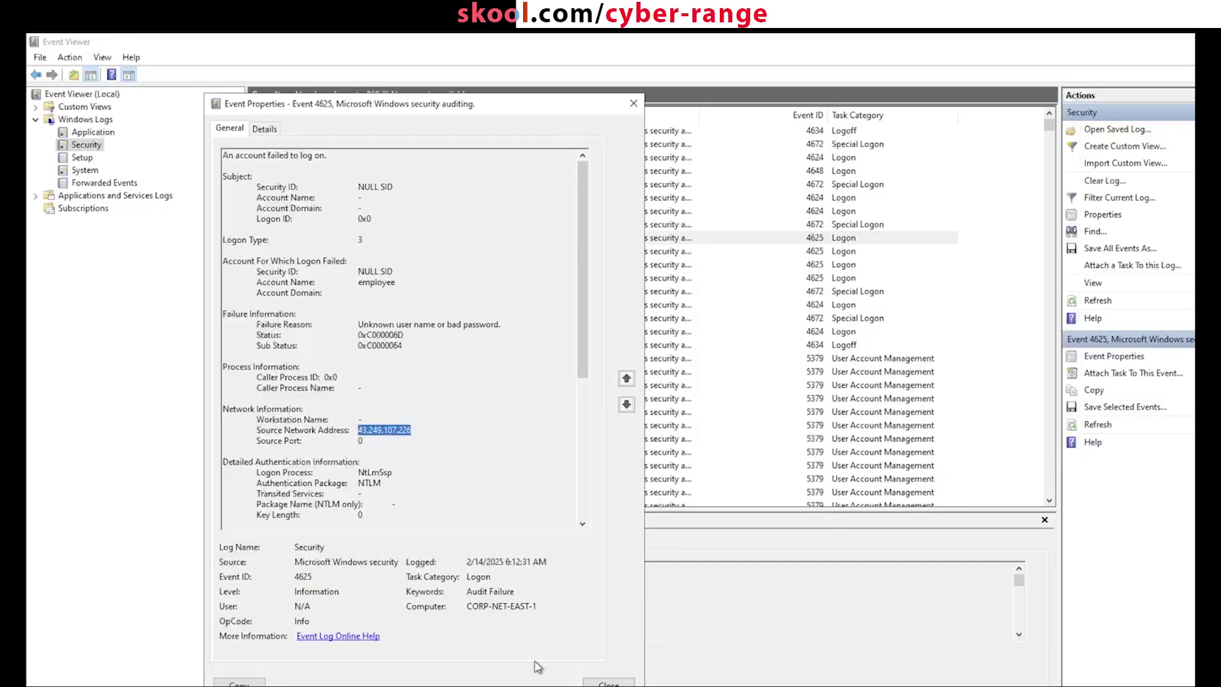
left_click(600, 683)
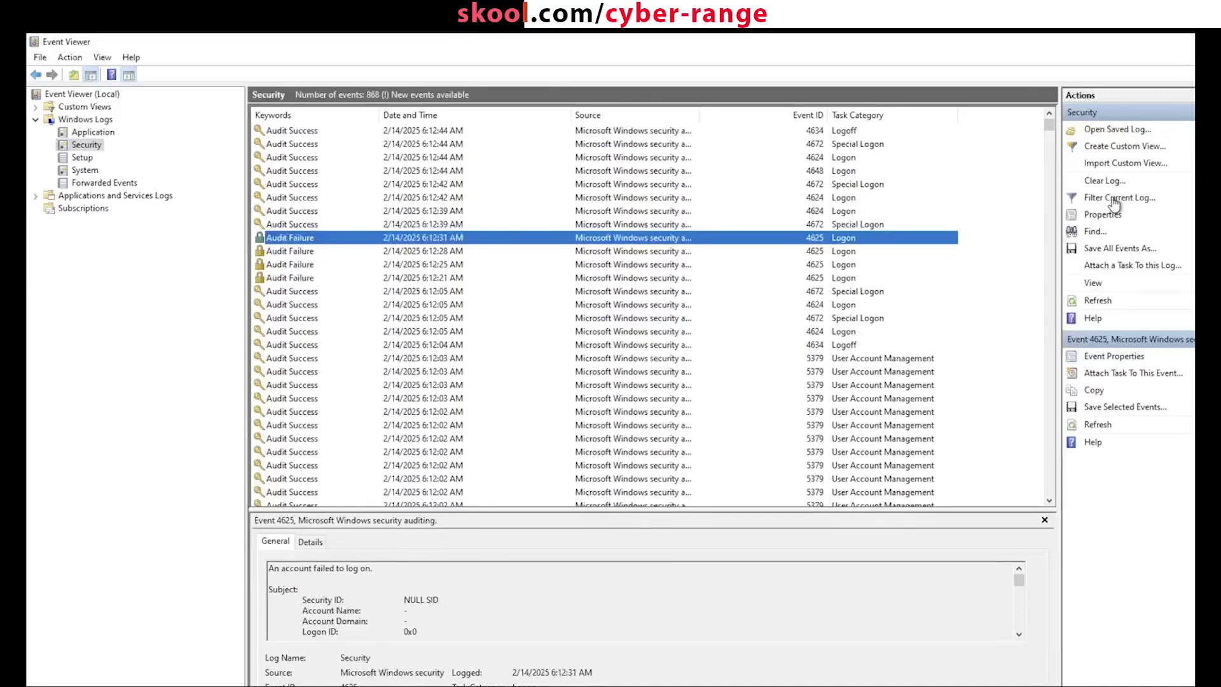
Step: Filter the current Security log to Event ID 4625
left_click(1112, 197)
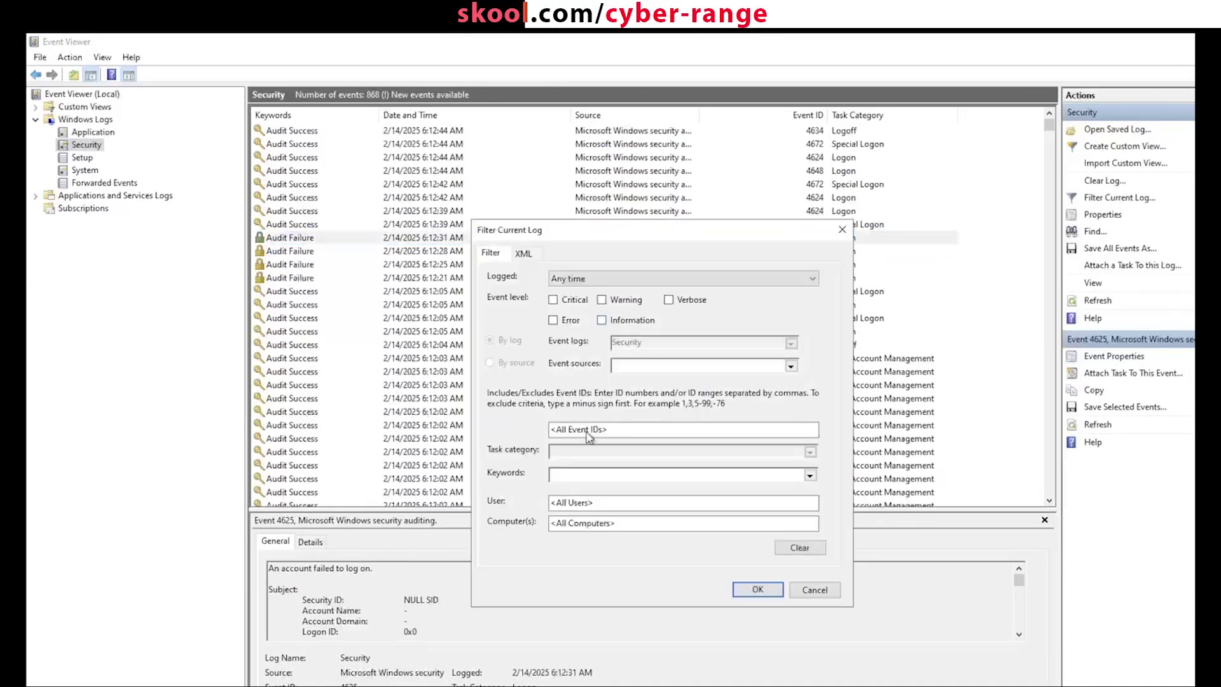
left_click(587, 431)
type("4625")
left_click(766, 590)
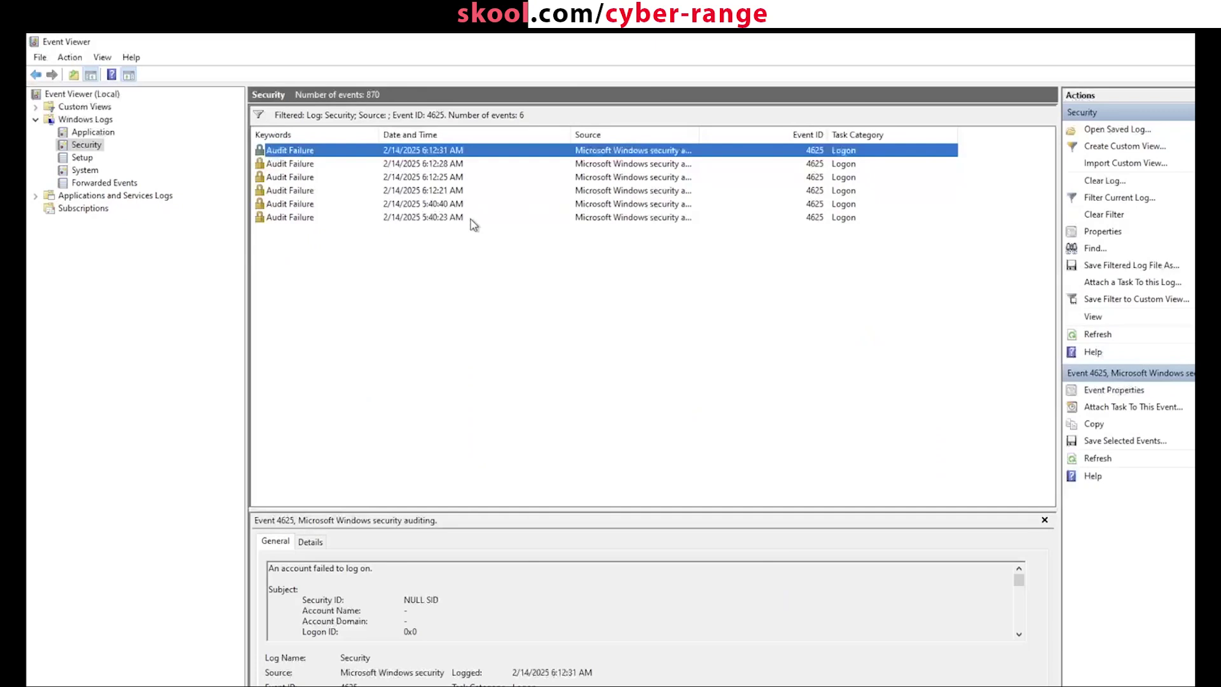
Step: Review the filtered failed logons' details, from the oldest up to the most recent
left_click(472, 222)
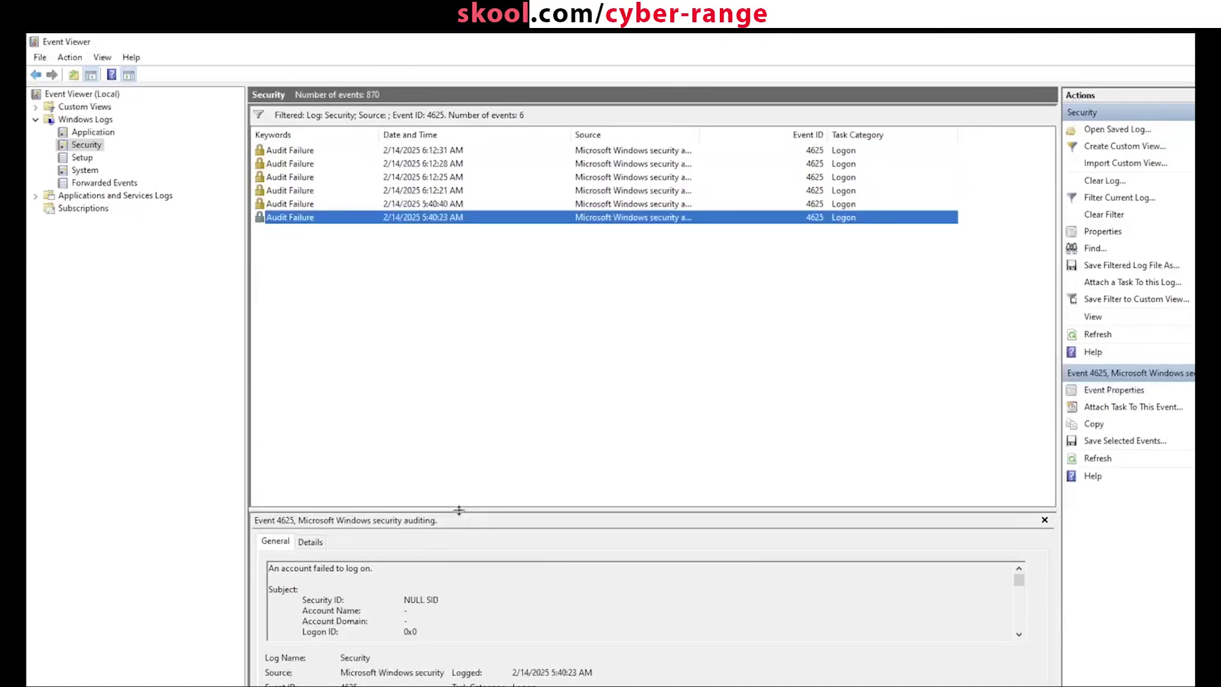
left_click_drag(460, 509, 489, 299)
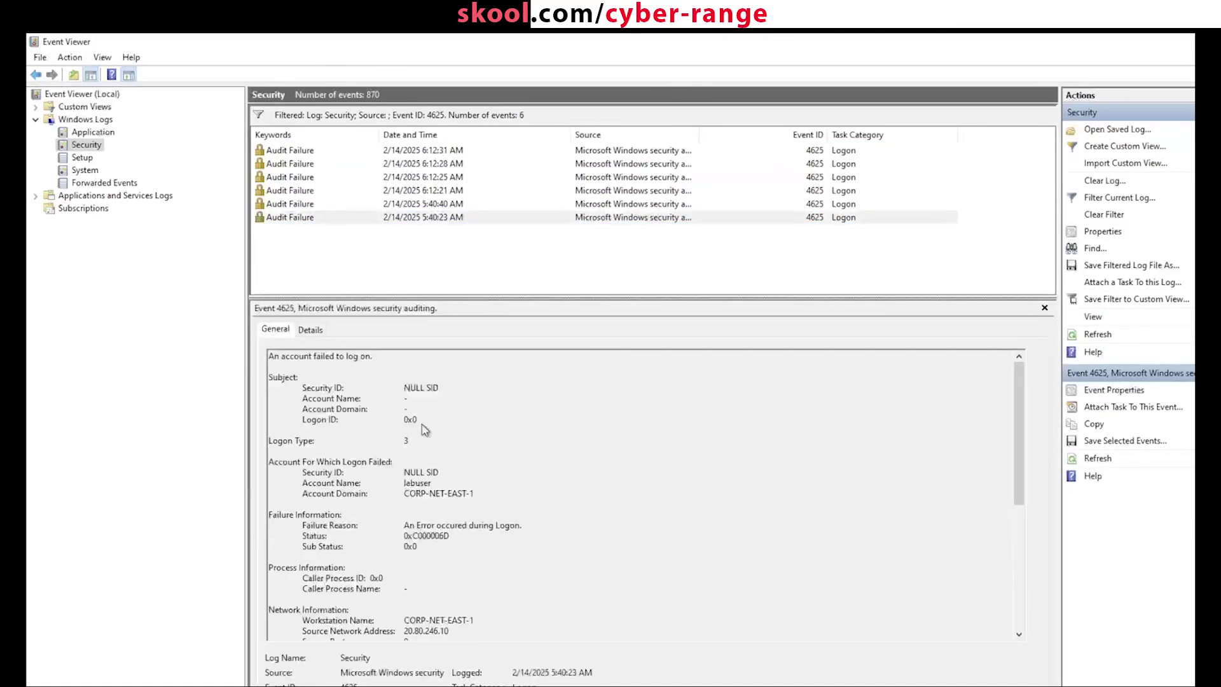
scroll(414, 469, "down", 1)
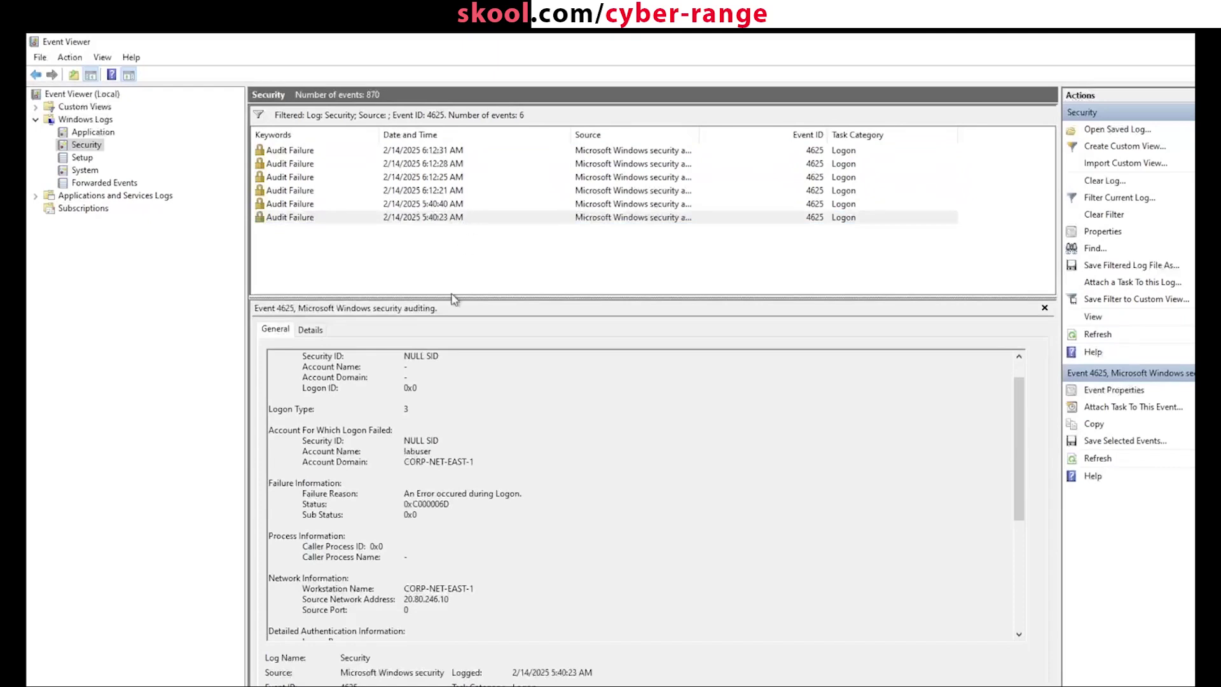
left_click(455, 218)
key("Up")
key("Up")
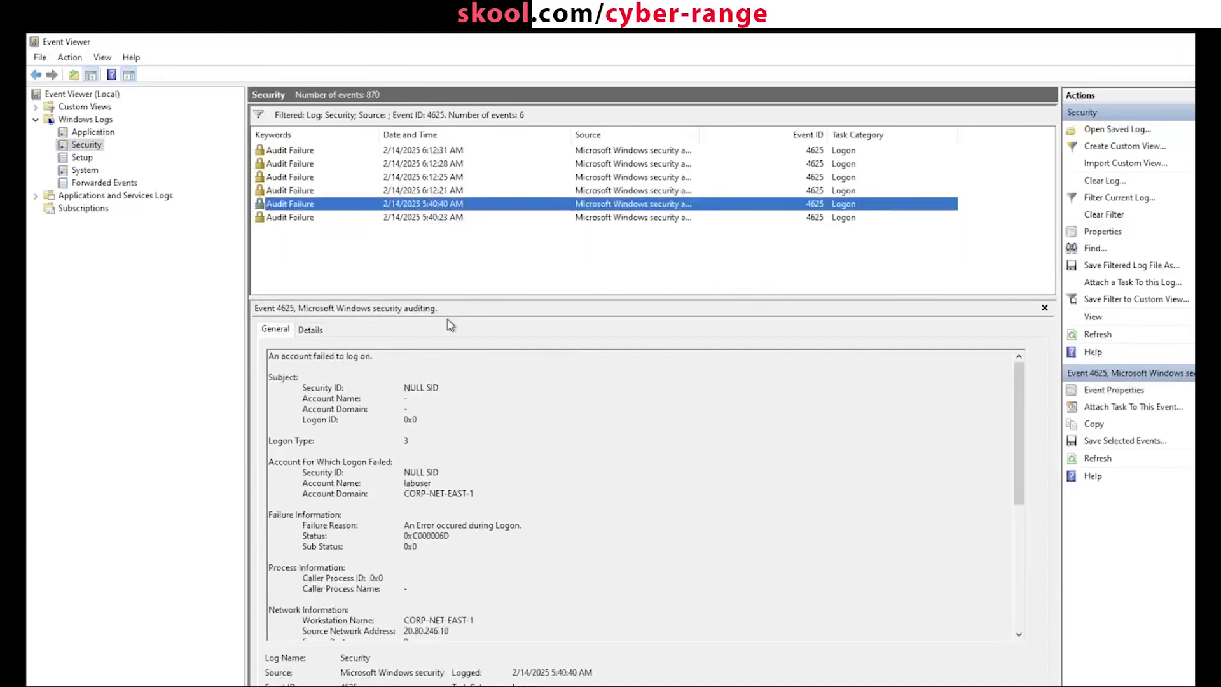
key("Up")
key("Up")
key("Up")
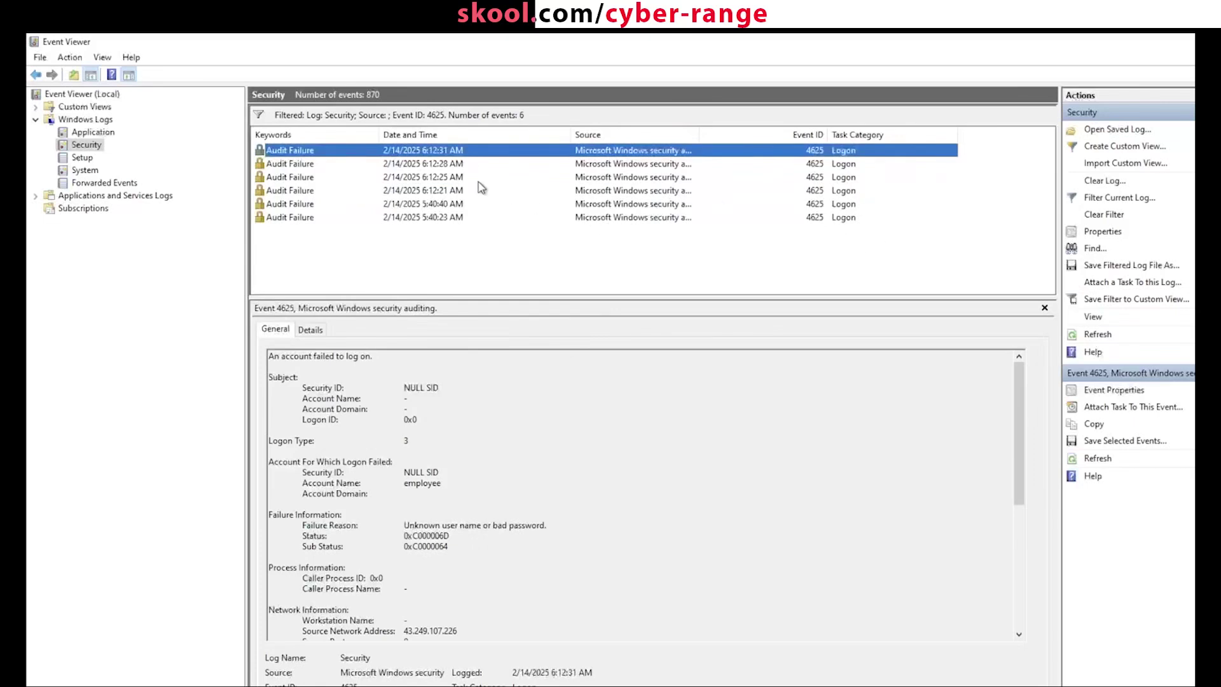
Step: Refresh the filtered 4625 list and select the four older failed logons
left_click(435, 260)
right_click(434, 255)
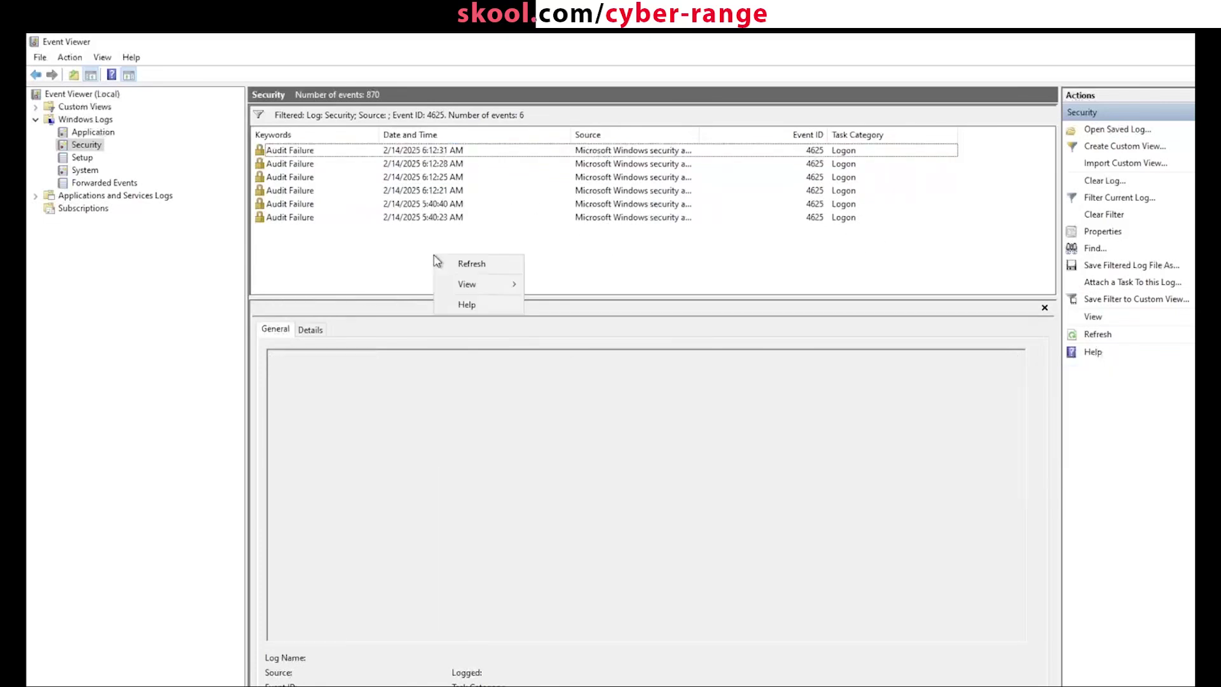
left_click(490, 265)
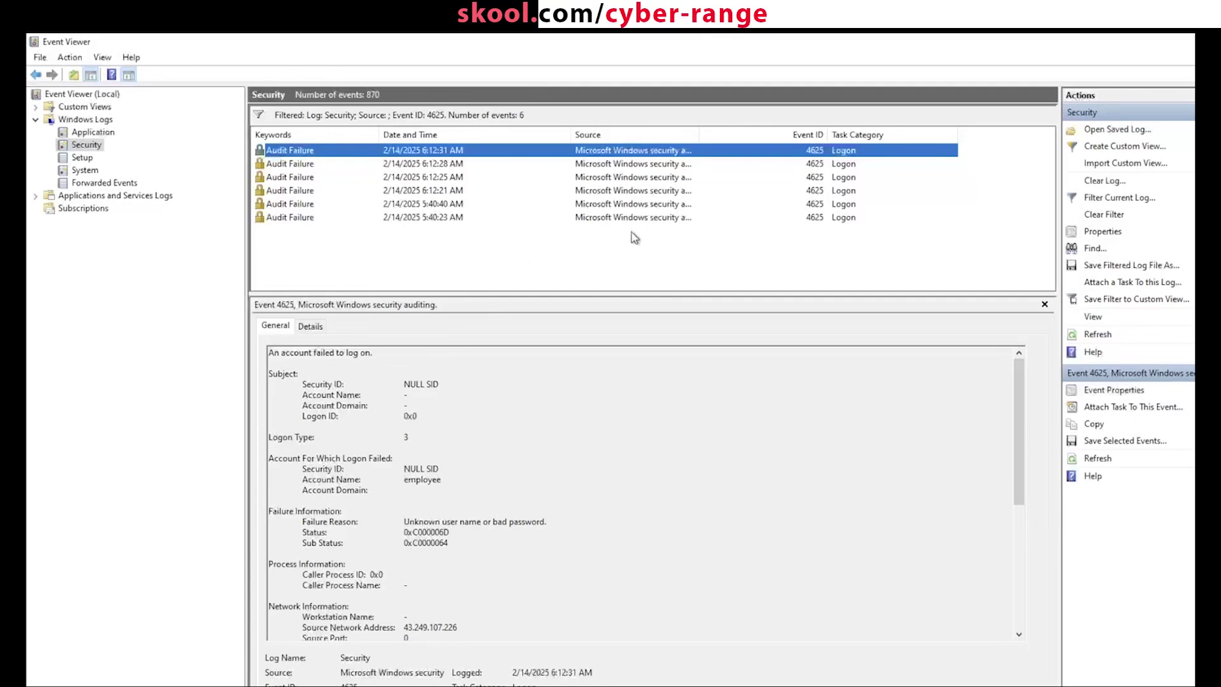
left_click_drag(713, 256, 499, 181)
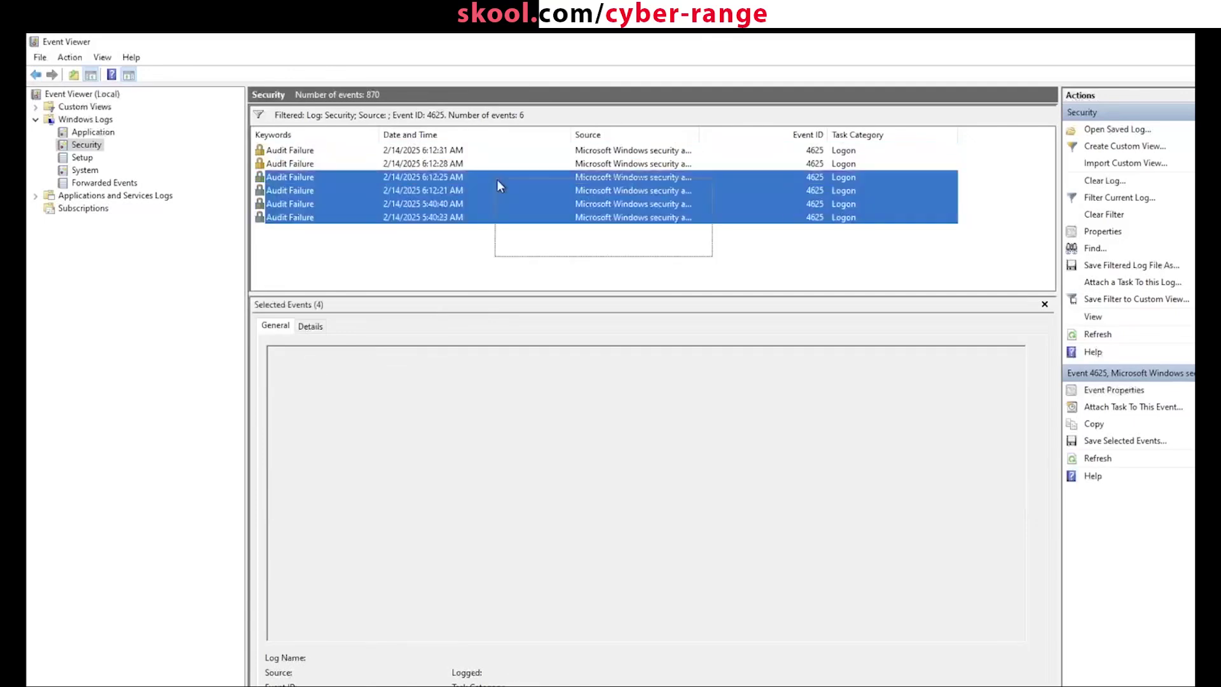
left_click(574, 280)
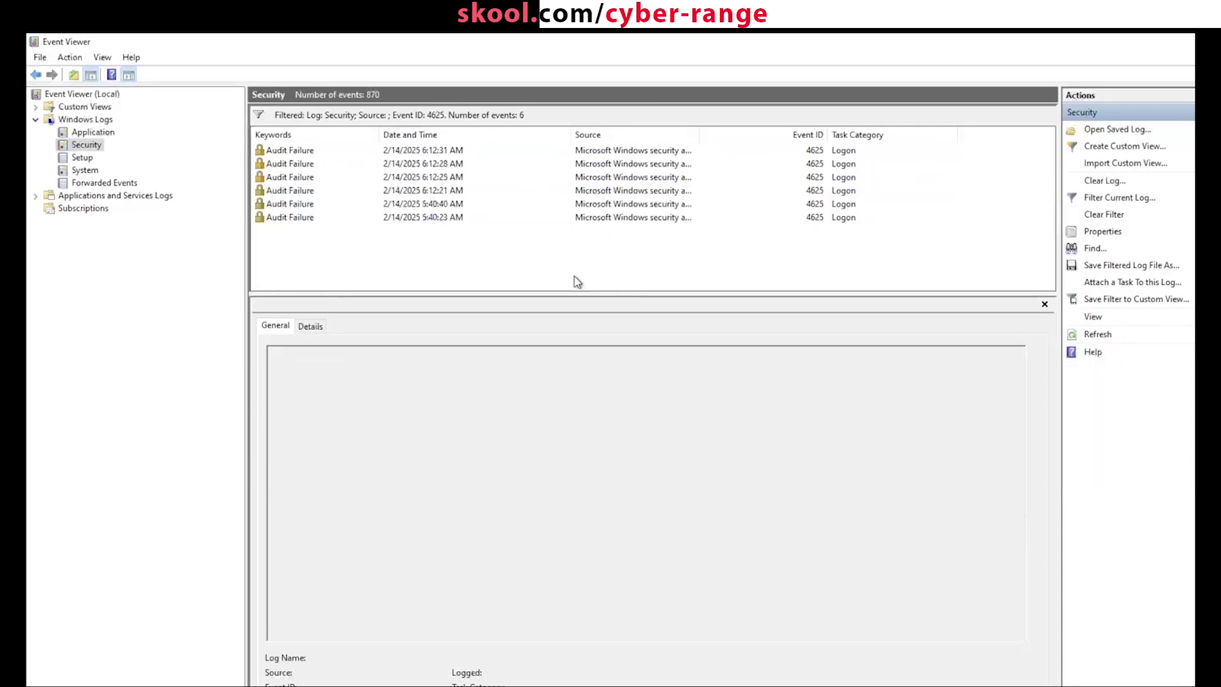
left_click_drag(575, 276, 525, 282)
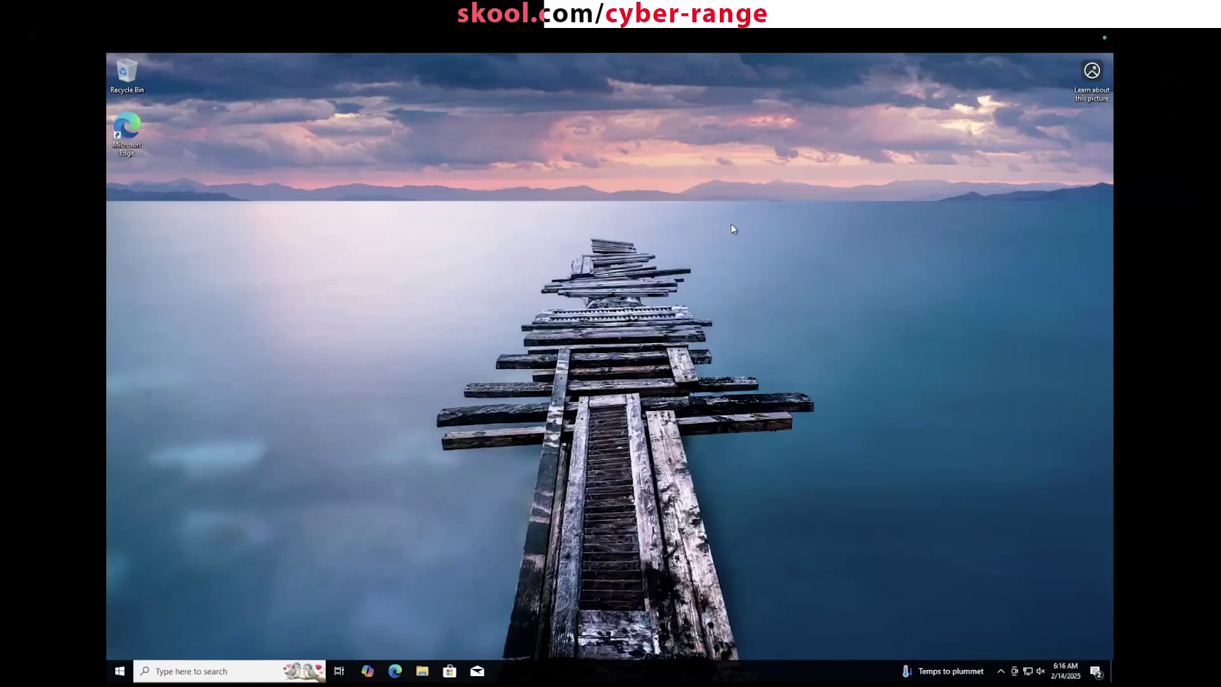
Step: Leave the remote session and load the Azure portal home page in the browser
key("ctrl+Left")
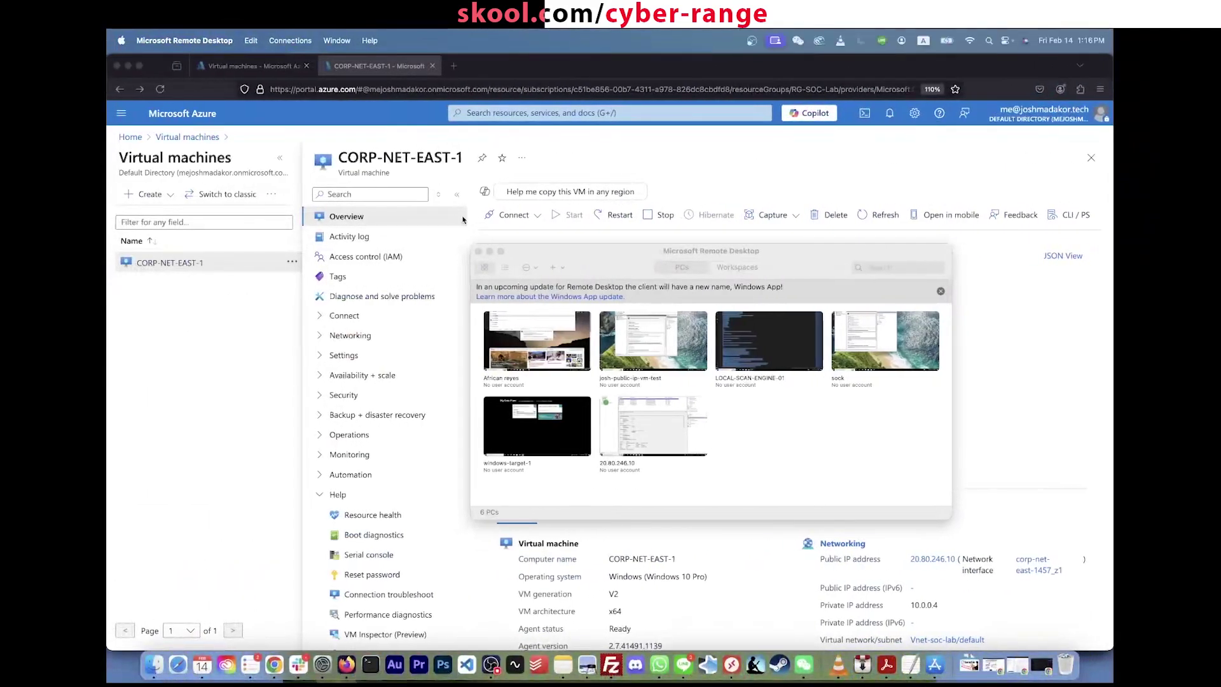
left_click(548, 159)
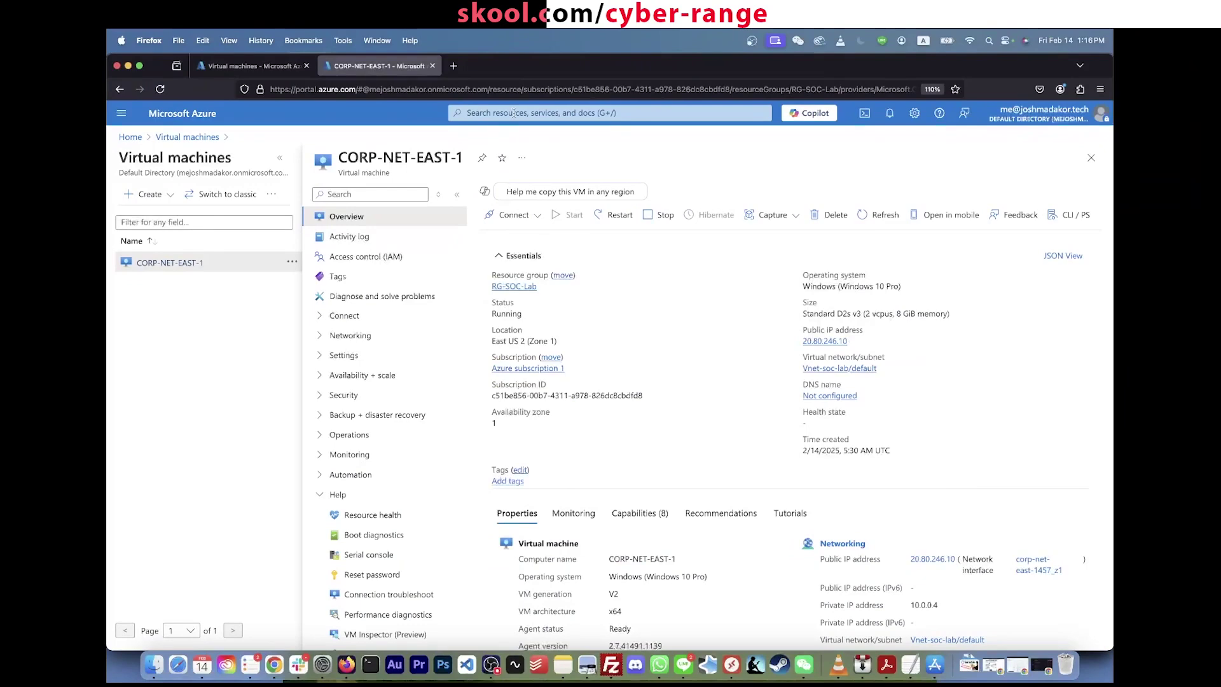
left_click(514, 113)
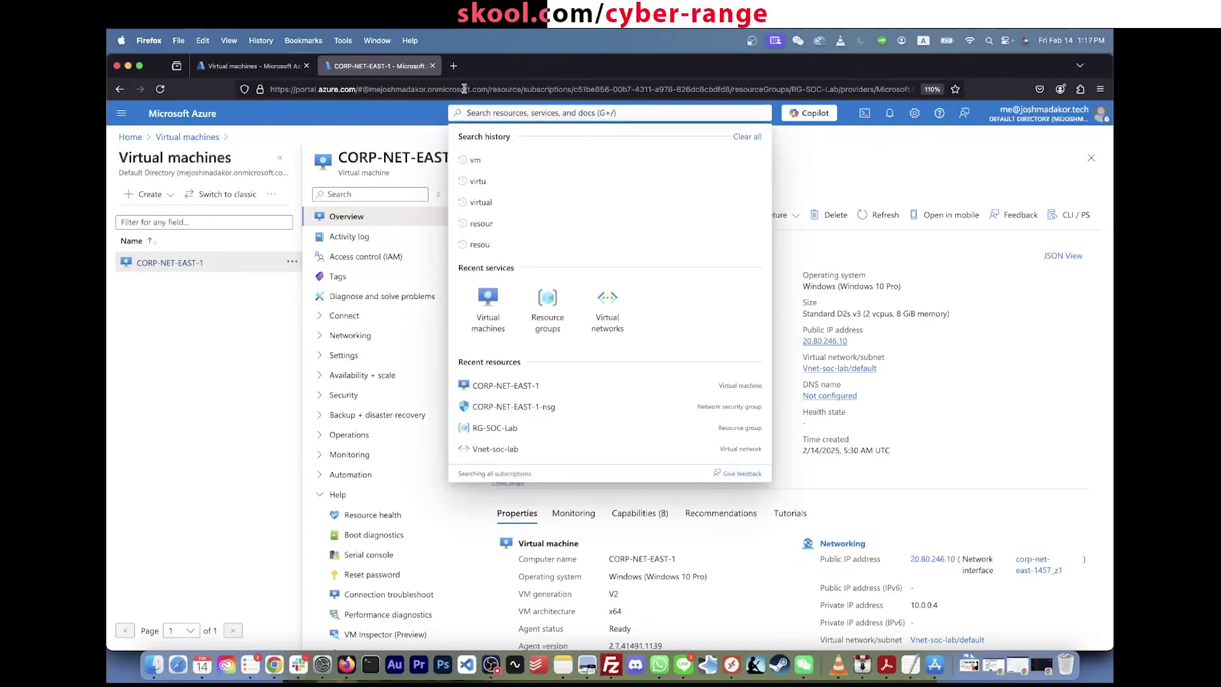
left_click(509, 89)
type("portal.azure.com")
key("Return")
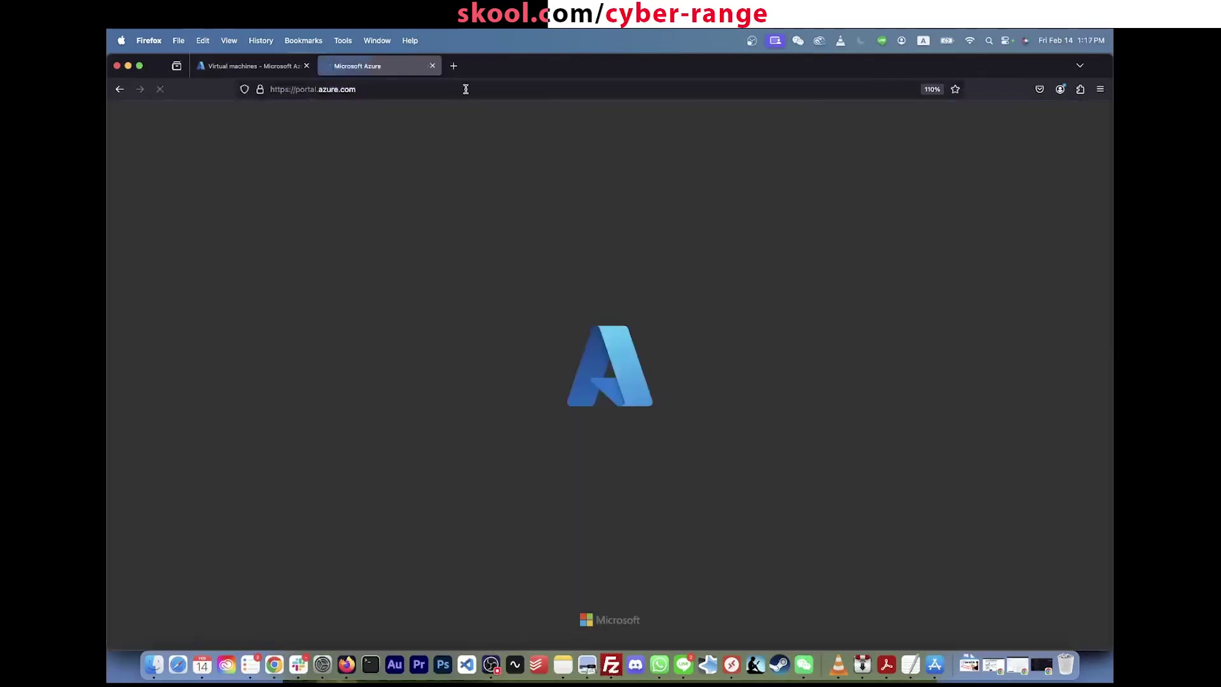
Step: Search 'log analyt' and open the Log Analytics workspaces list
left_click(539, 115)
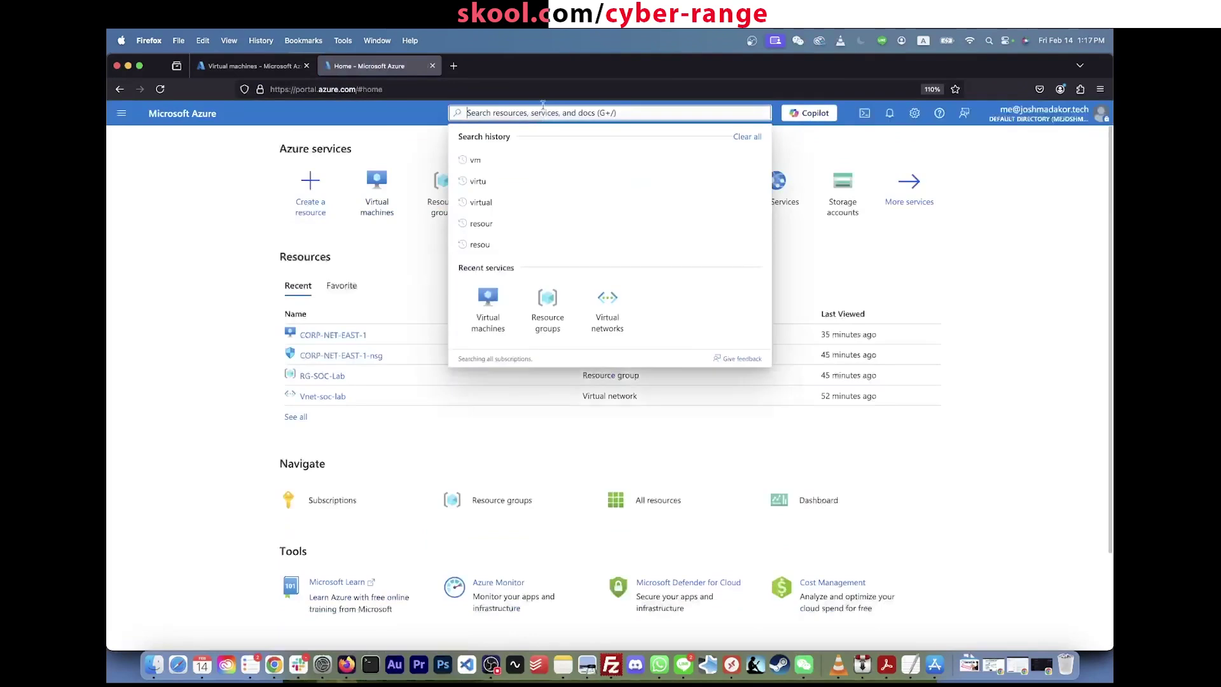
type("log analytcs")
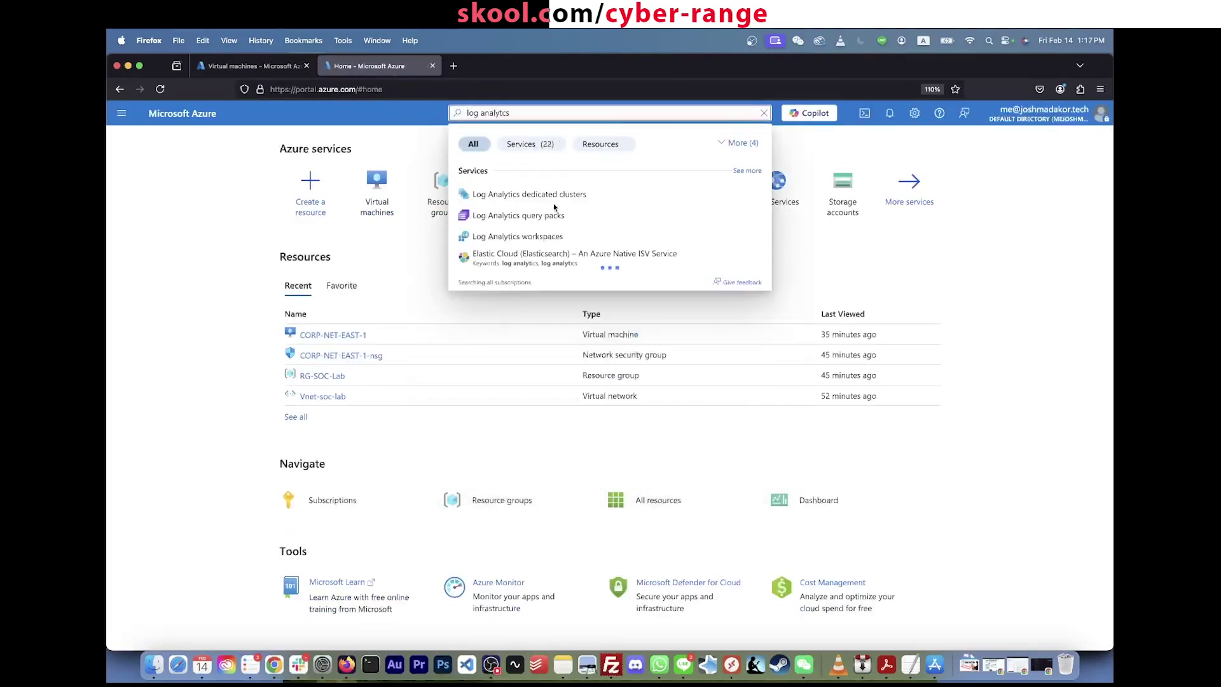
left_click(542, 240)
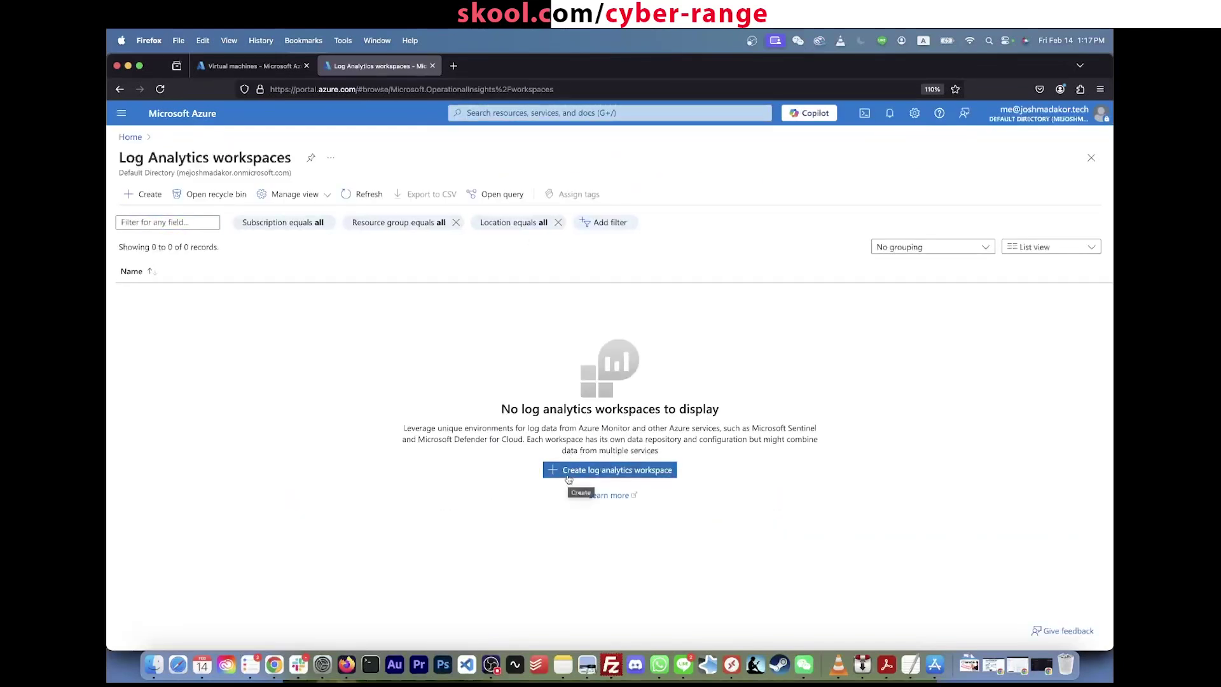
left_click(569, 472)
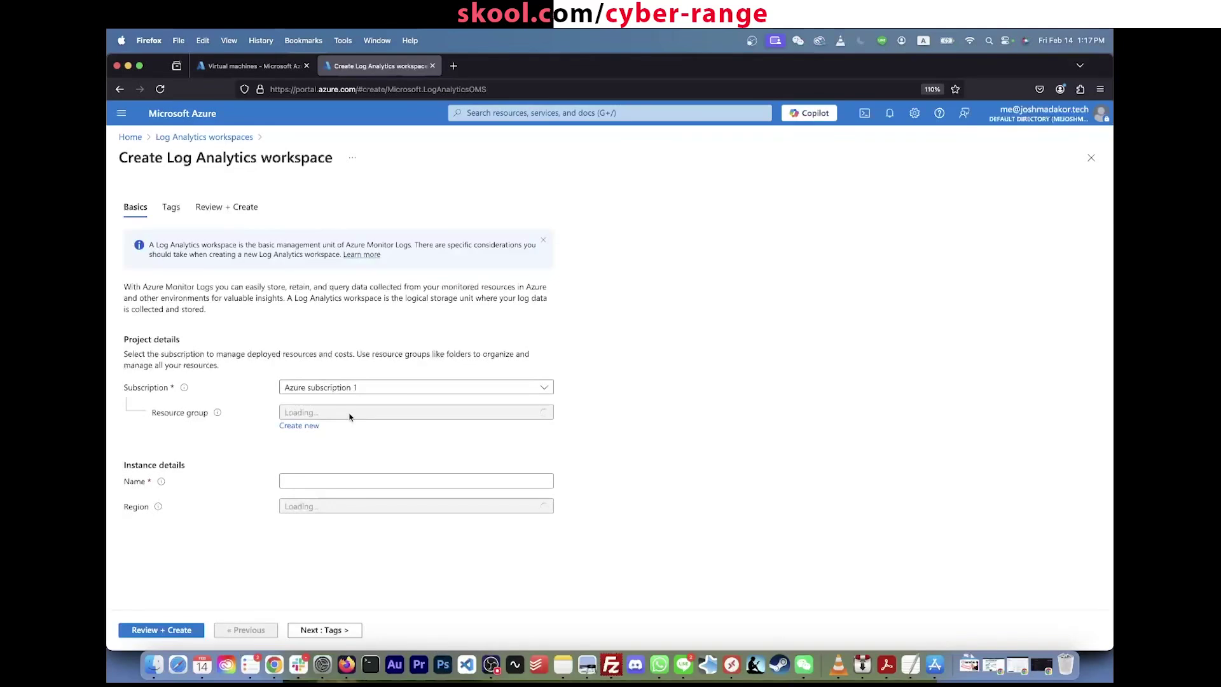
Step: Create workspace LAW-soc-lab-0000 in RG-SOC-Lab via Review + Create
left_click(380, 413)
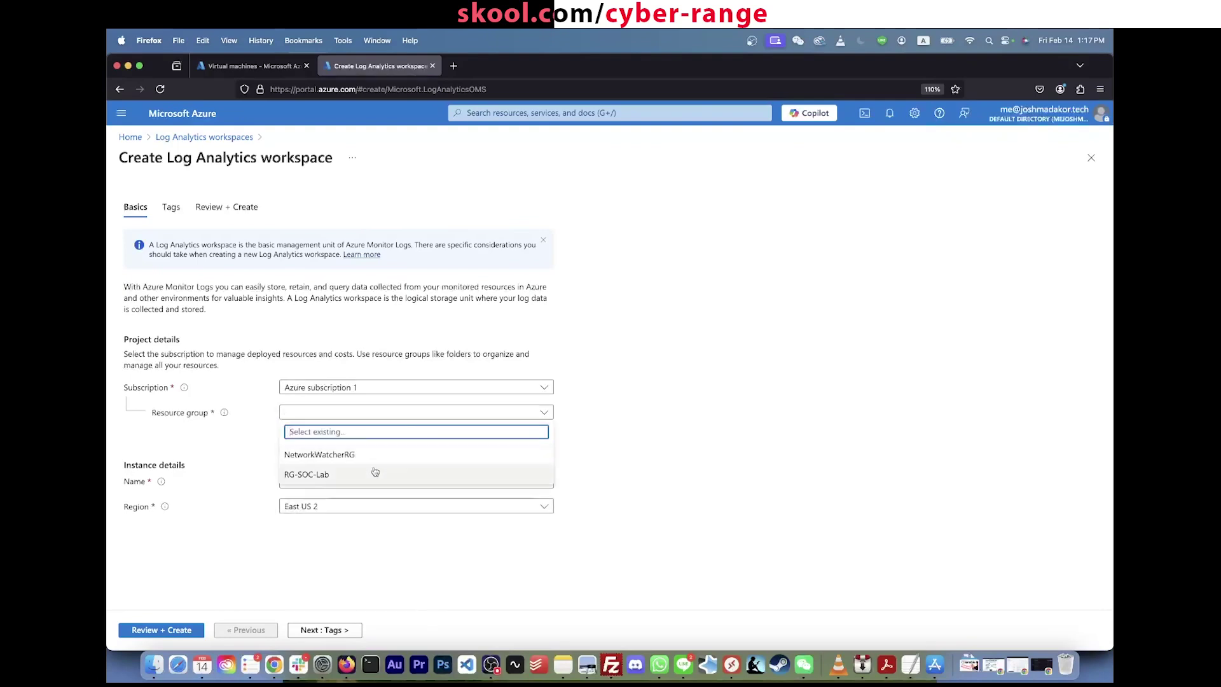
left_click(372, 476)
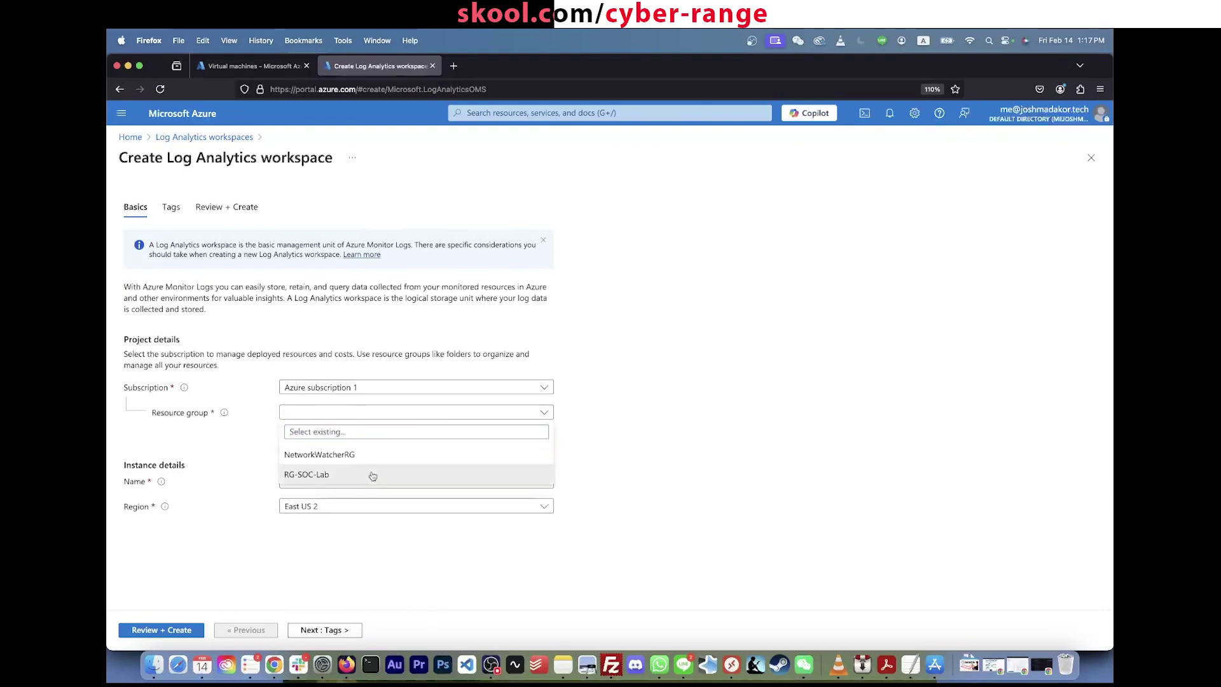
left_click(360, 481)
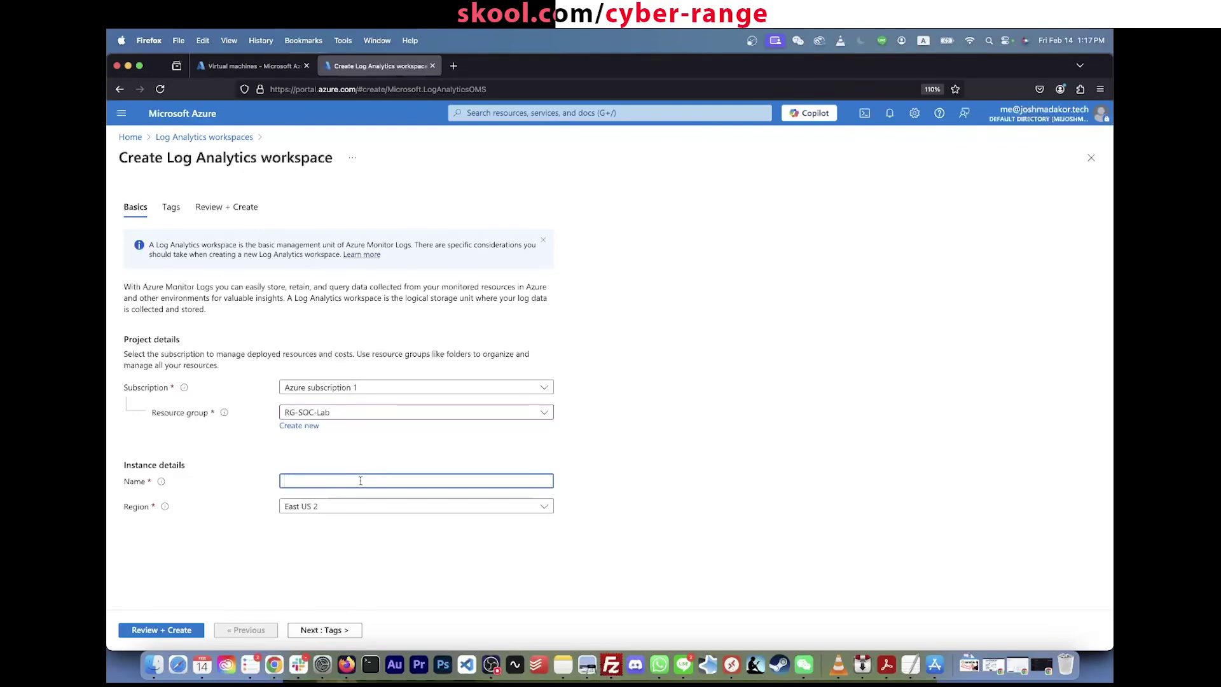
type("LAW-")
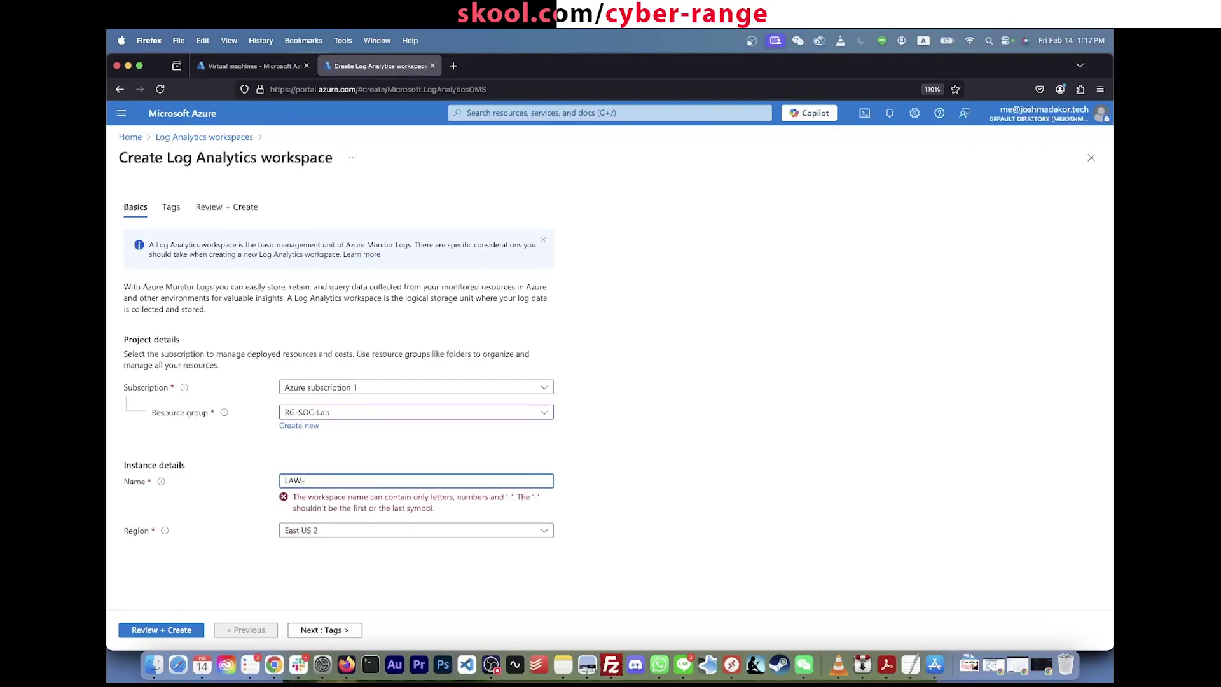
type("soc-lab-0000")
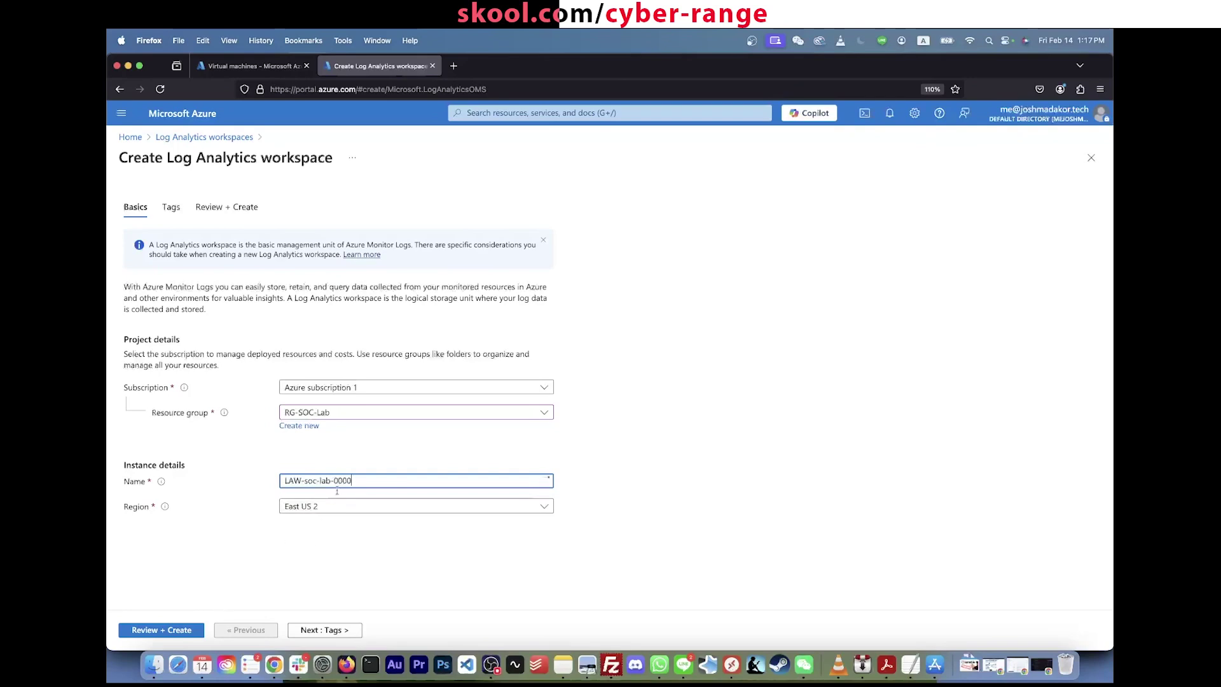
left_click(180, 636)
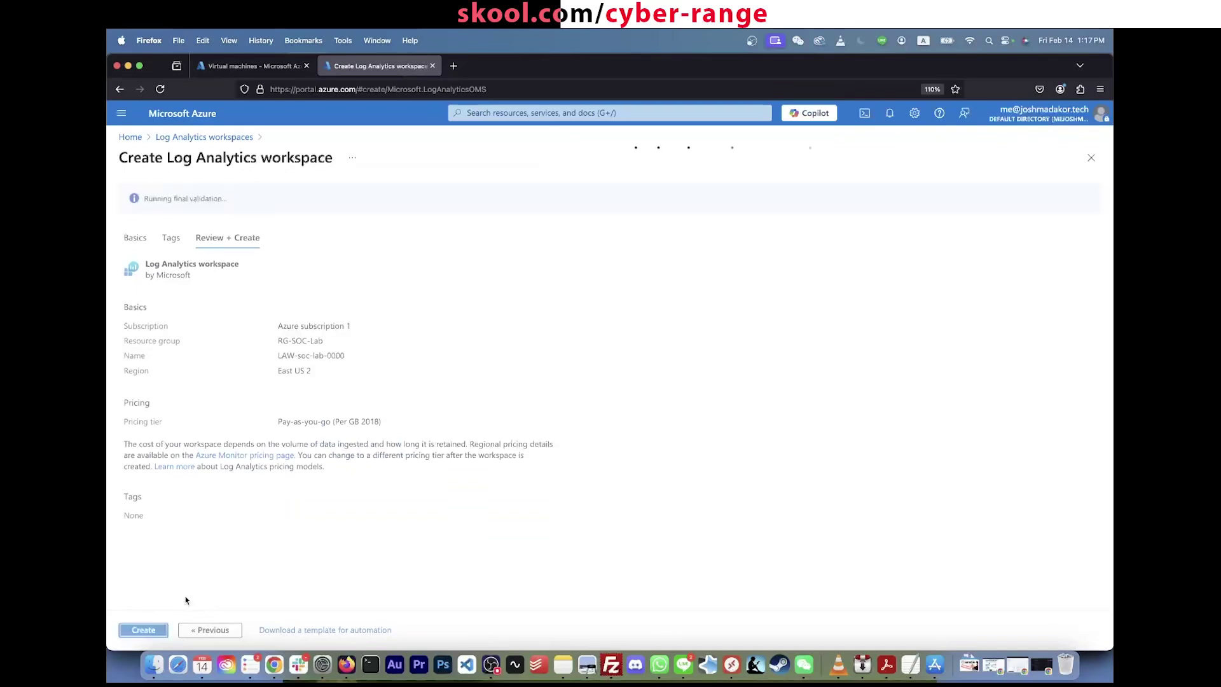
left_click(153, 634)
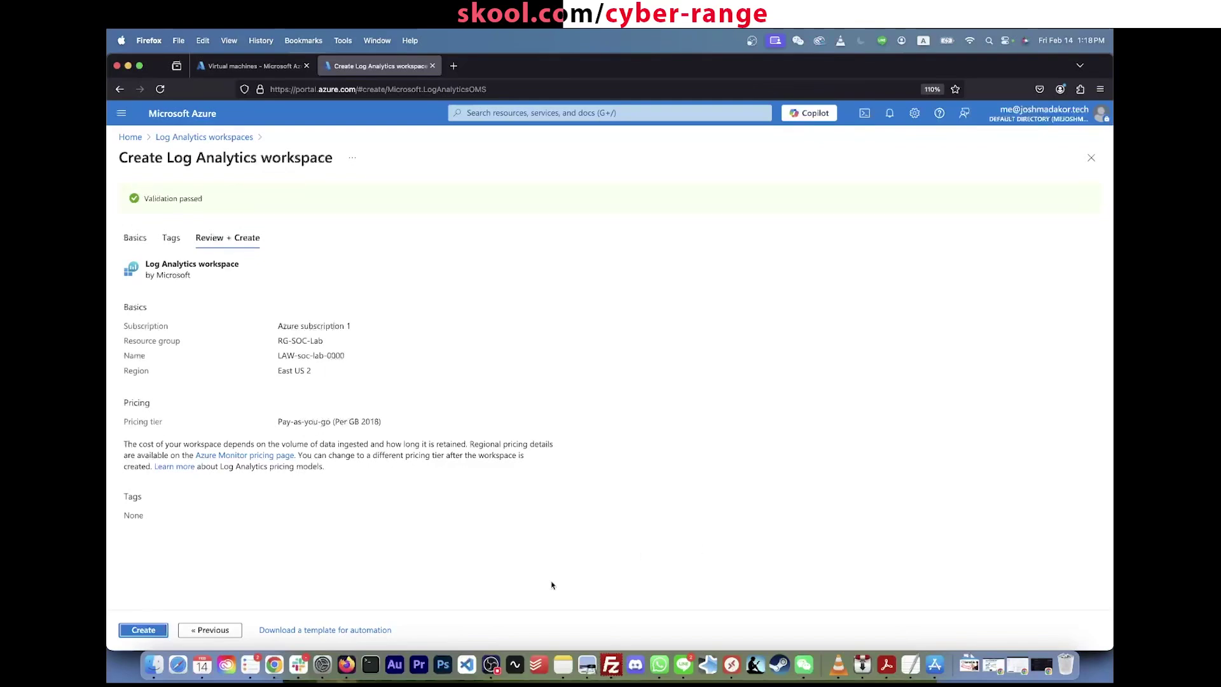
left_click(149, 630)
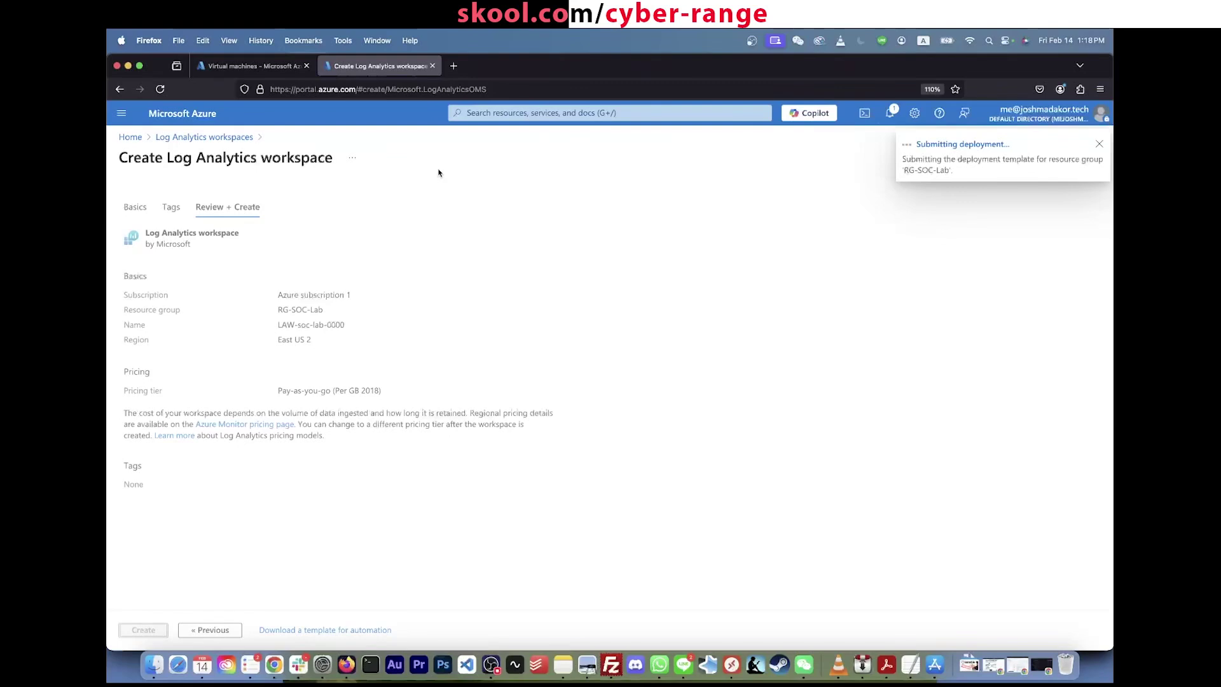
left_click(617, 113)
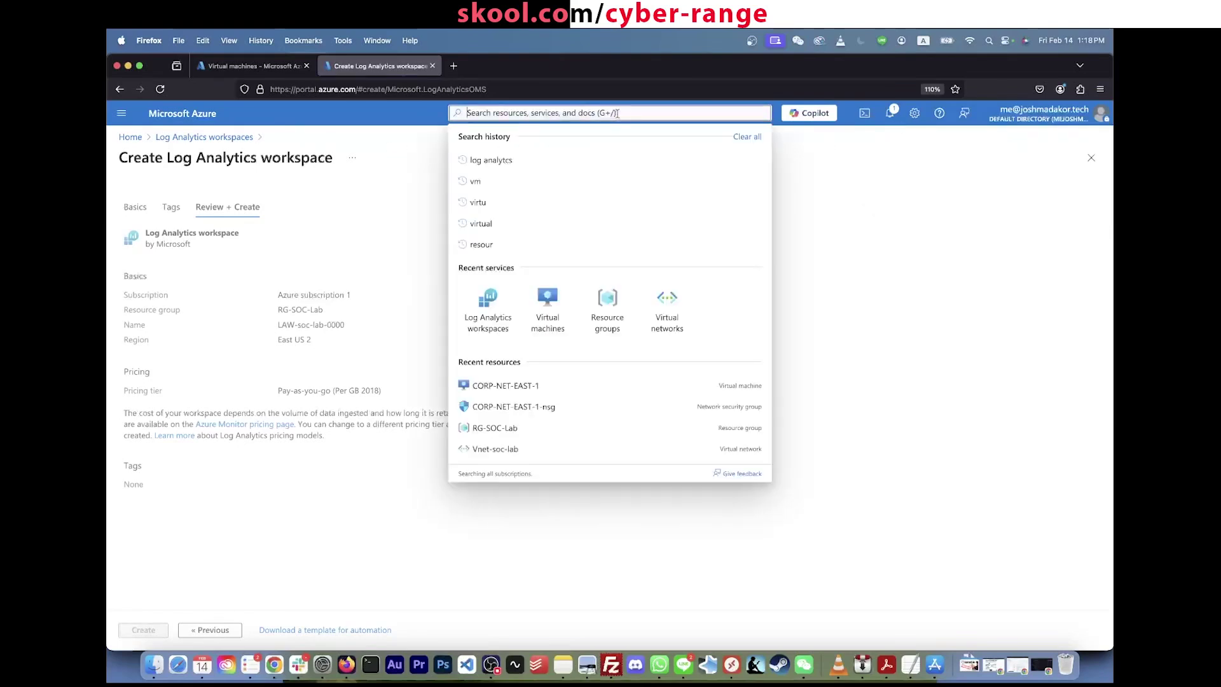
Step: Search 'sentinel' and open Microsoft Sentinel to add it to a workspace
type("sent")
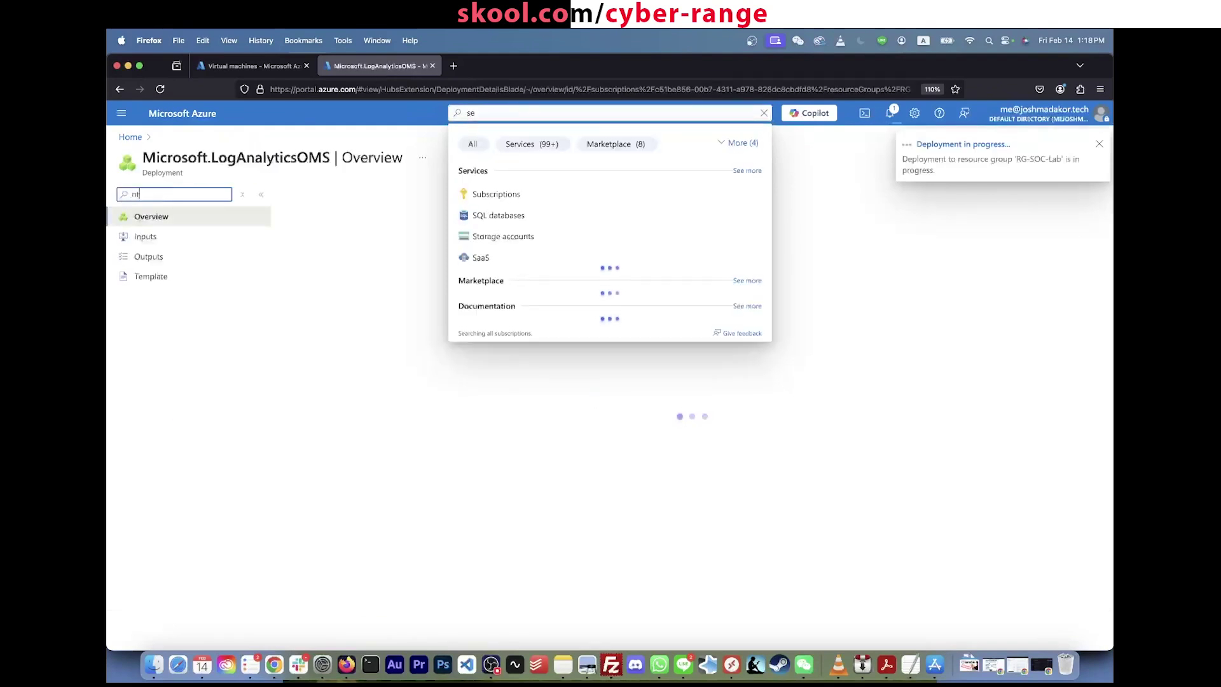
type("inel")
left_click(610, 113)
type("sentinel")
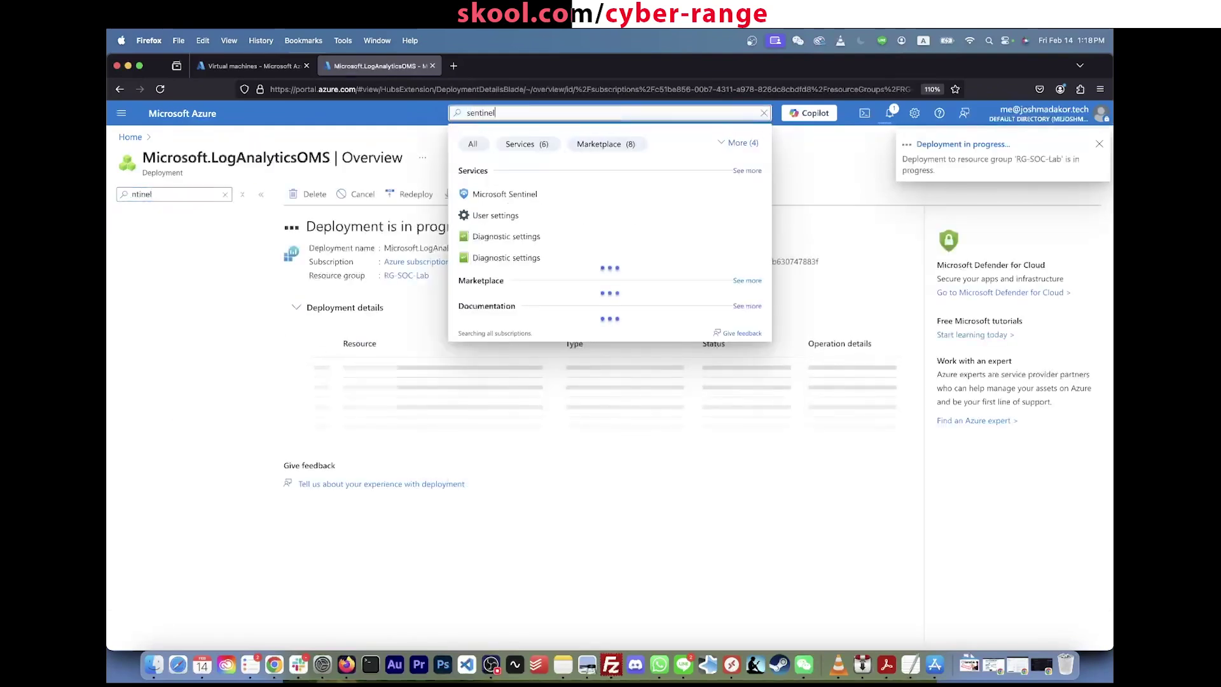
left_click(508, 195)
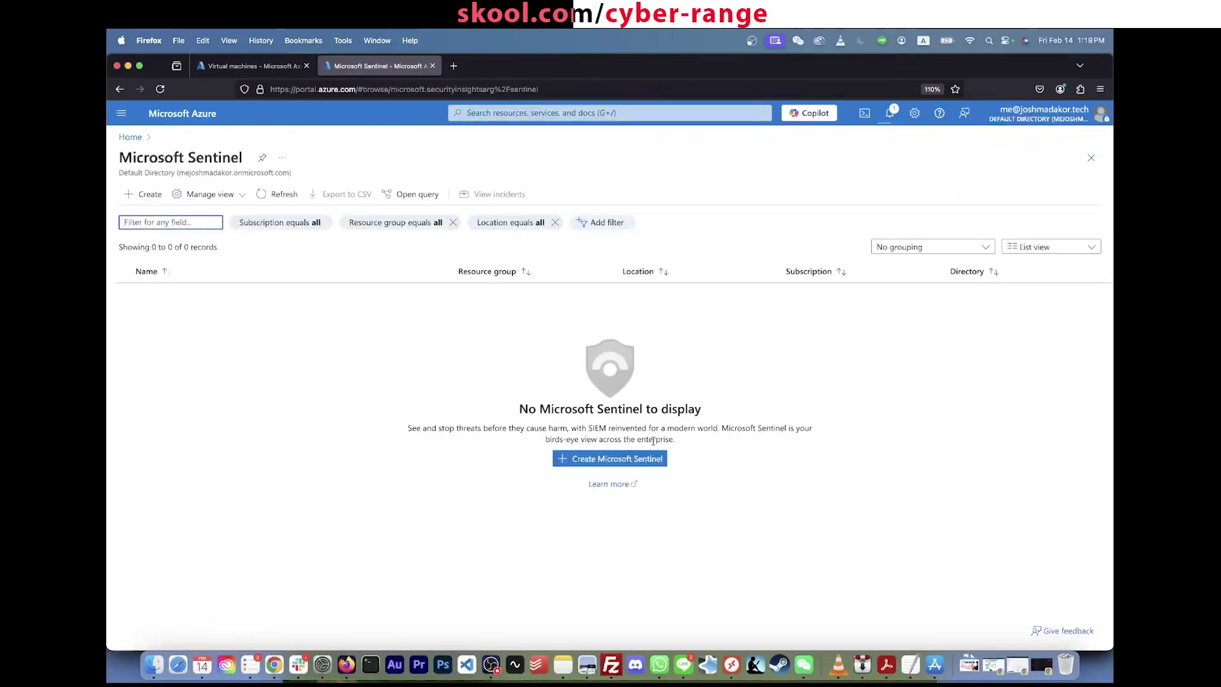
left_click(649, 463)
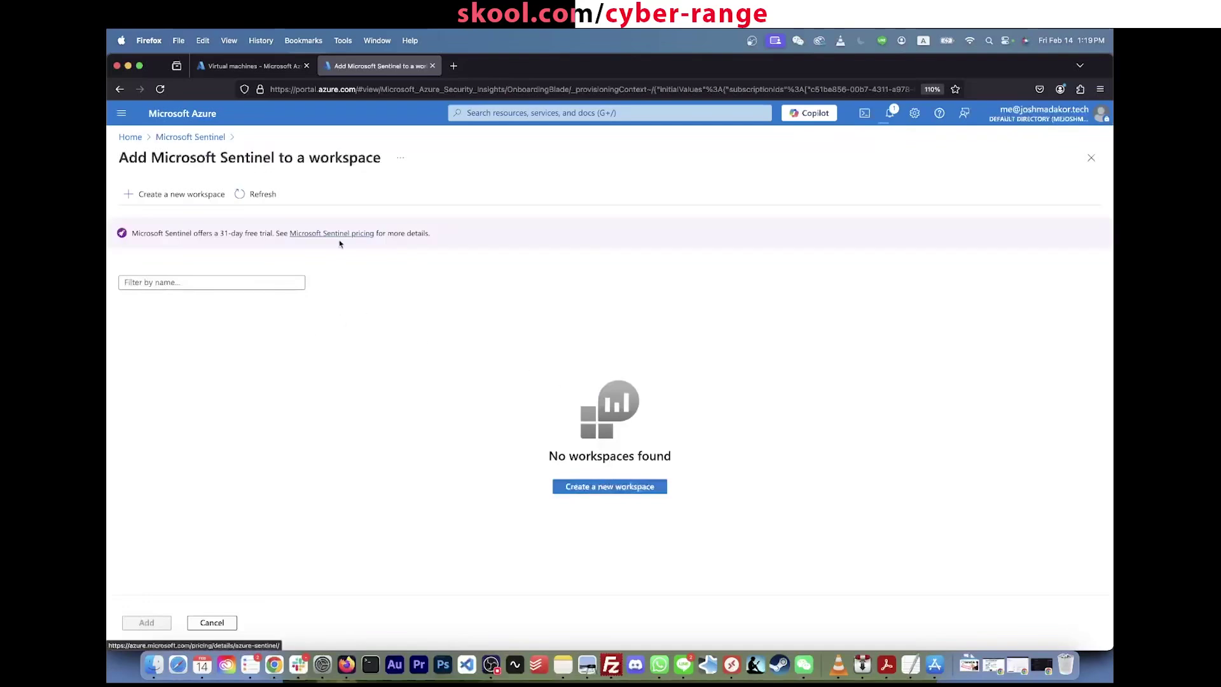
Step: Refresh the workspace list, select LAW-soc-lab-0000 and add Sentinel to it
left_click(889, 112)
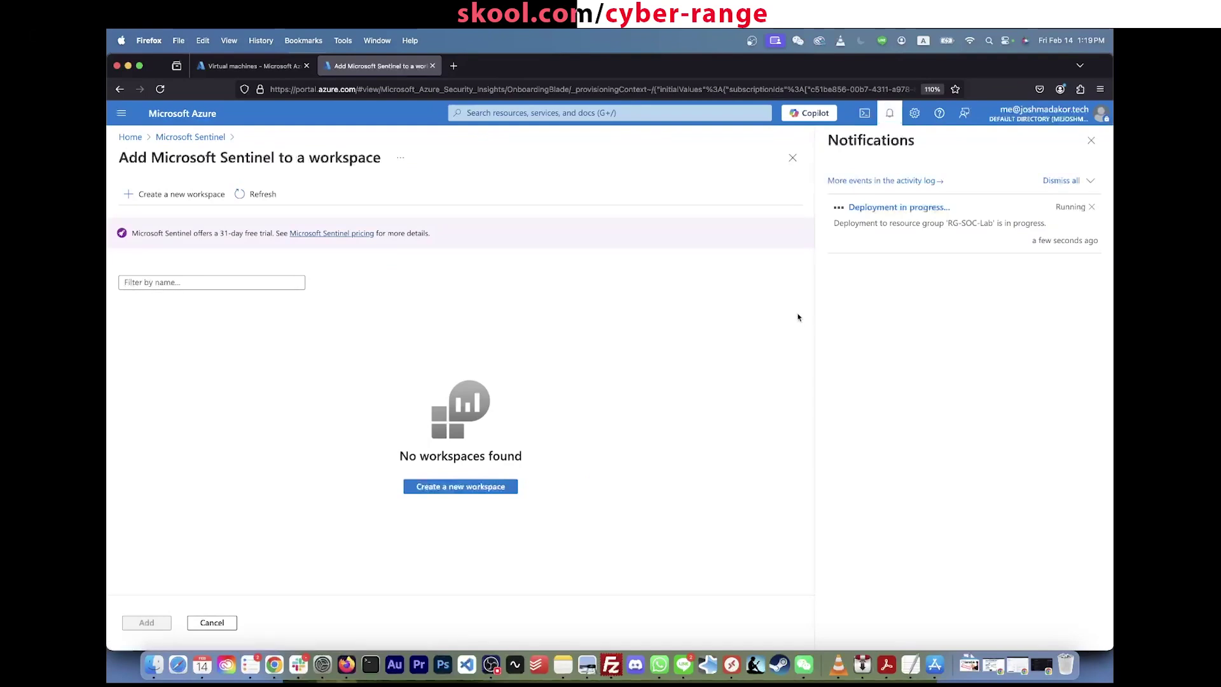
left_click(890, 115)
left_click(261, 195)
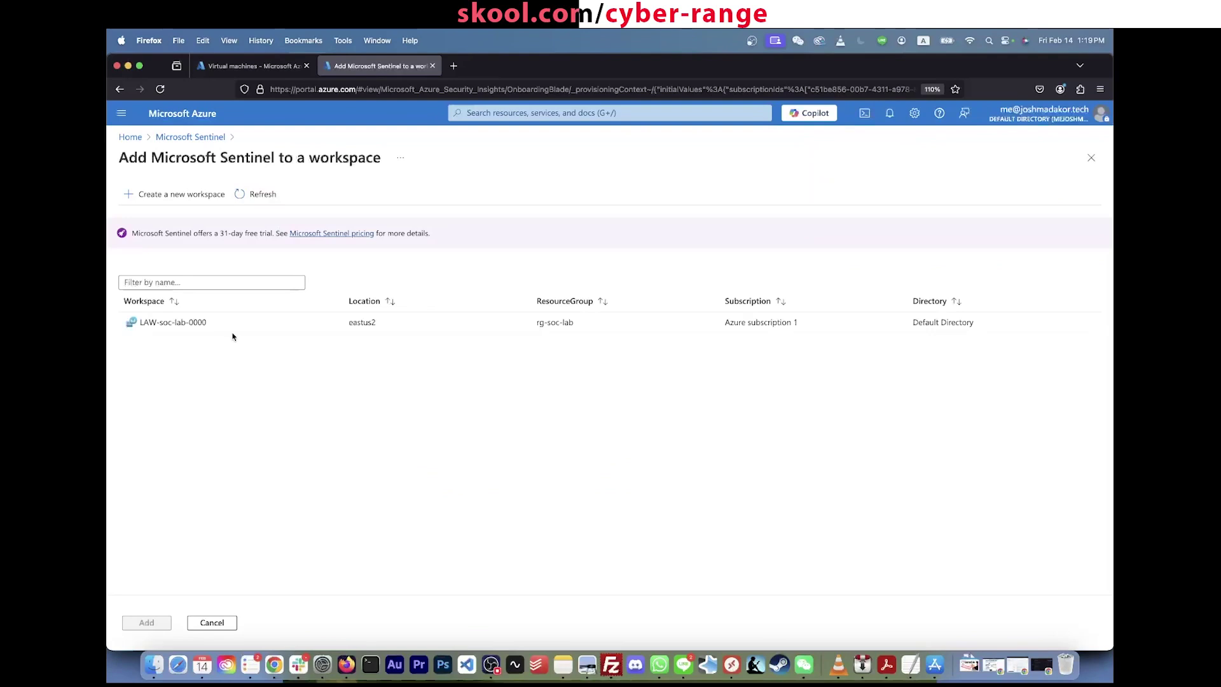
left_click(197, 320)
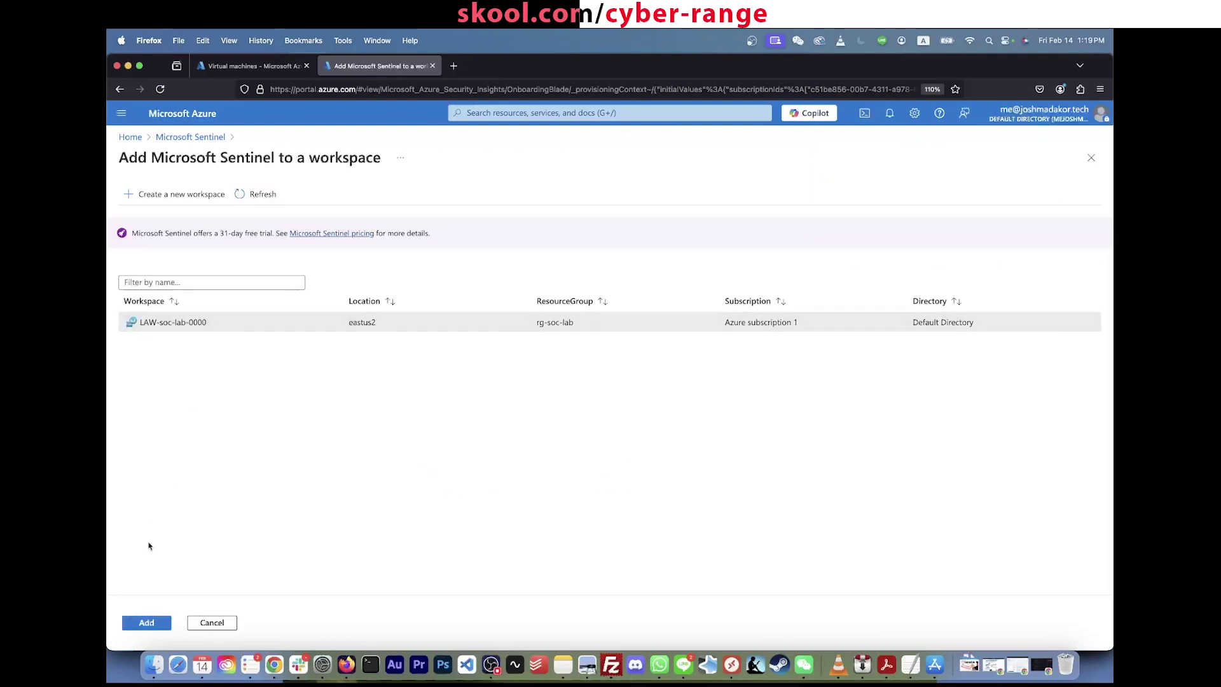
left_click(155, 627)
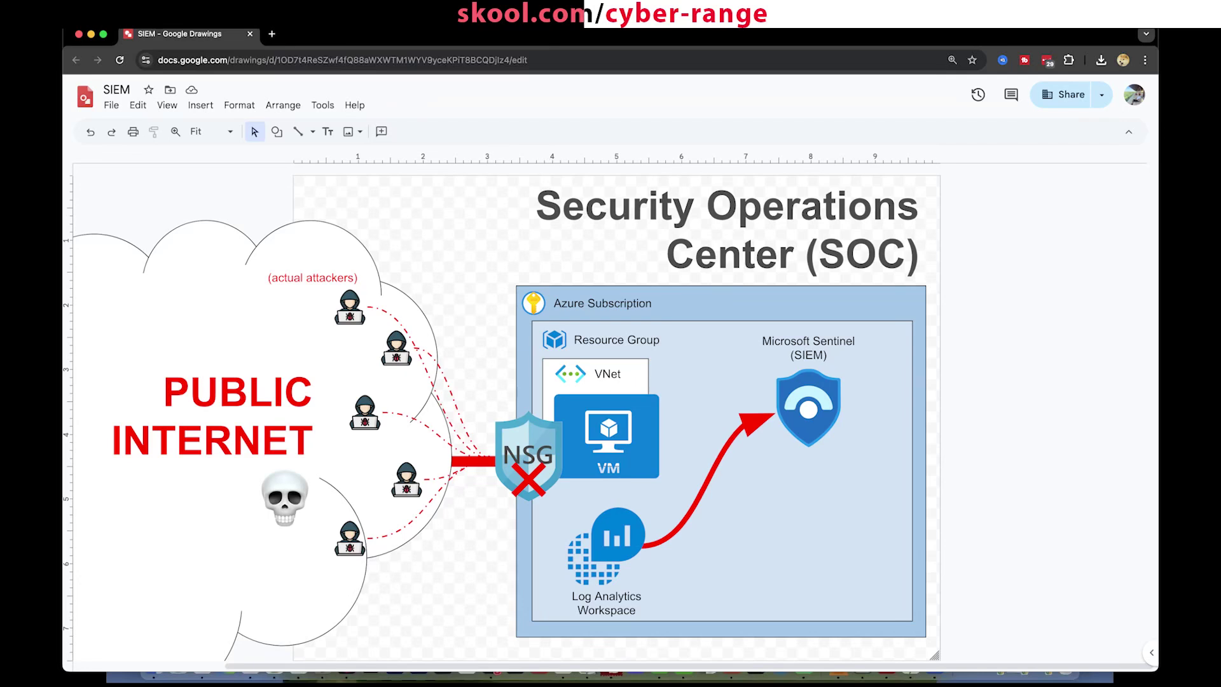
Step: Restore the red dashed '?' circle on the diagram and highlight the free-trial note
key("super+shift+z")
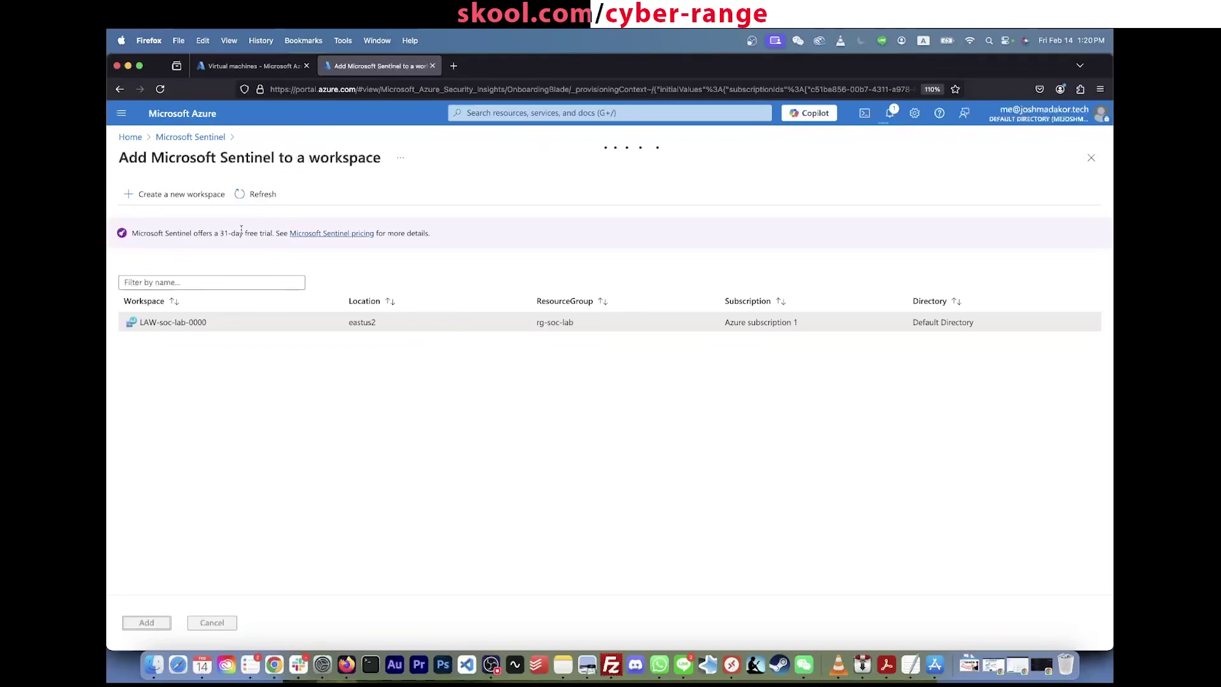
triple_click(241, 233)
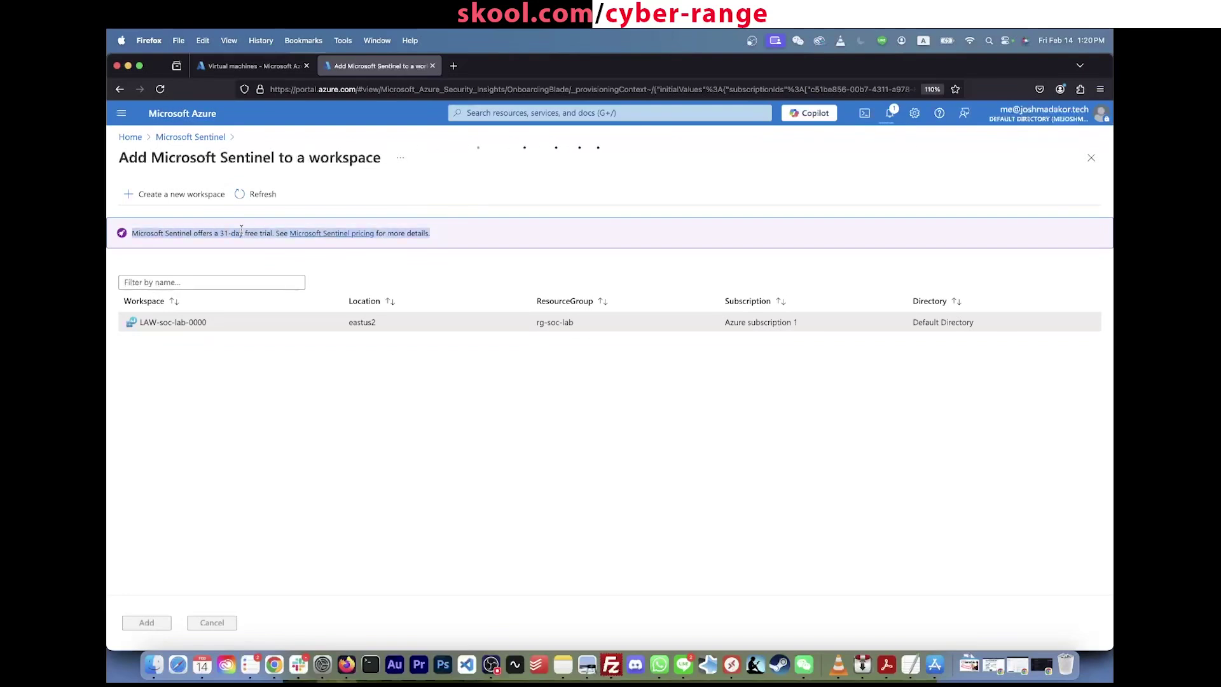
Step: Clear the highlight and emphasise the 31-day Sentinel free-trial length
left_click(241, 228)
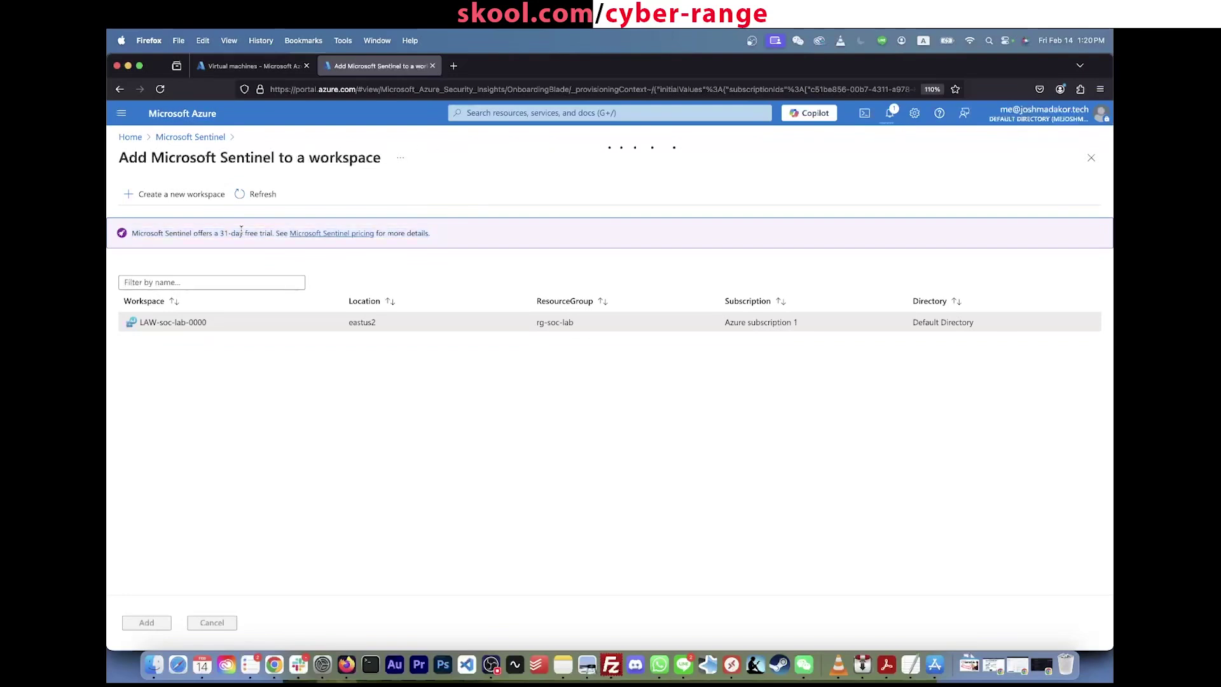
double_click(241, 230)
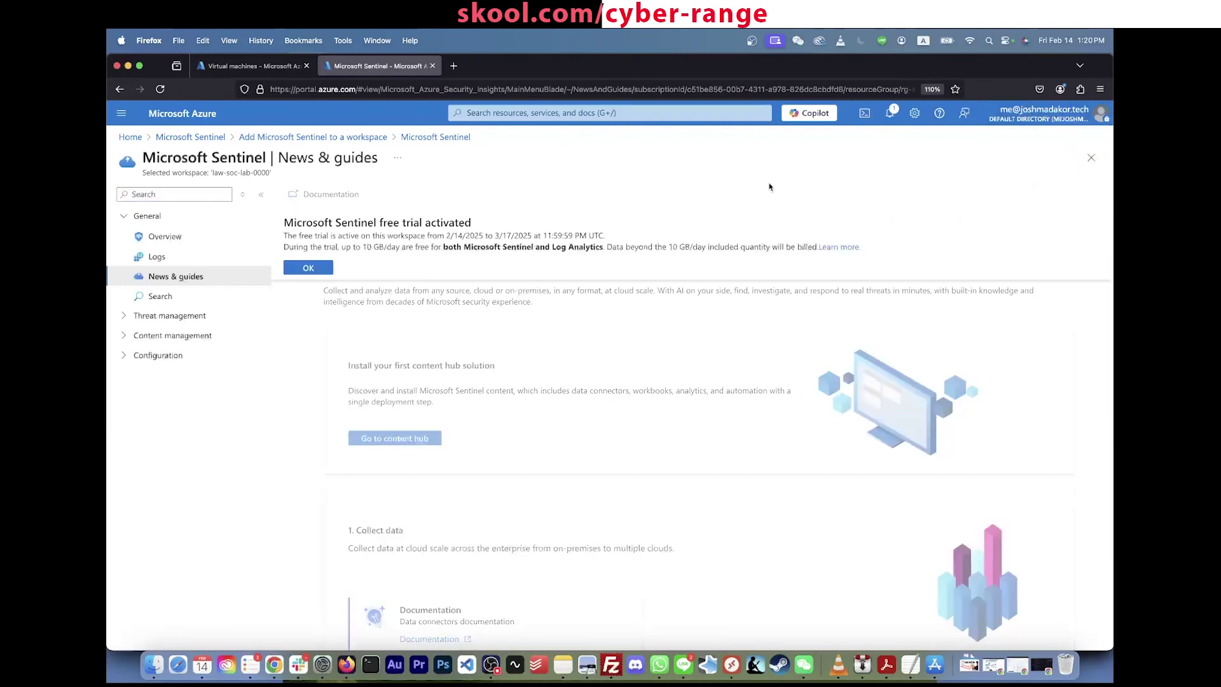
Step: Dismiss the free-trial notice and reload the Azure portal home at portal.azure.com
triple_click(327, 223)
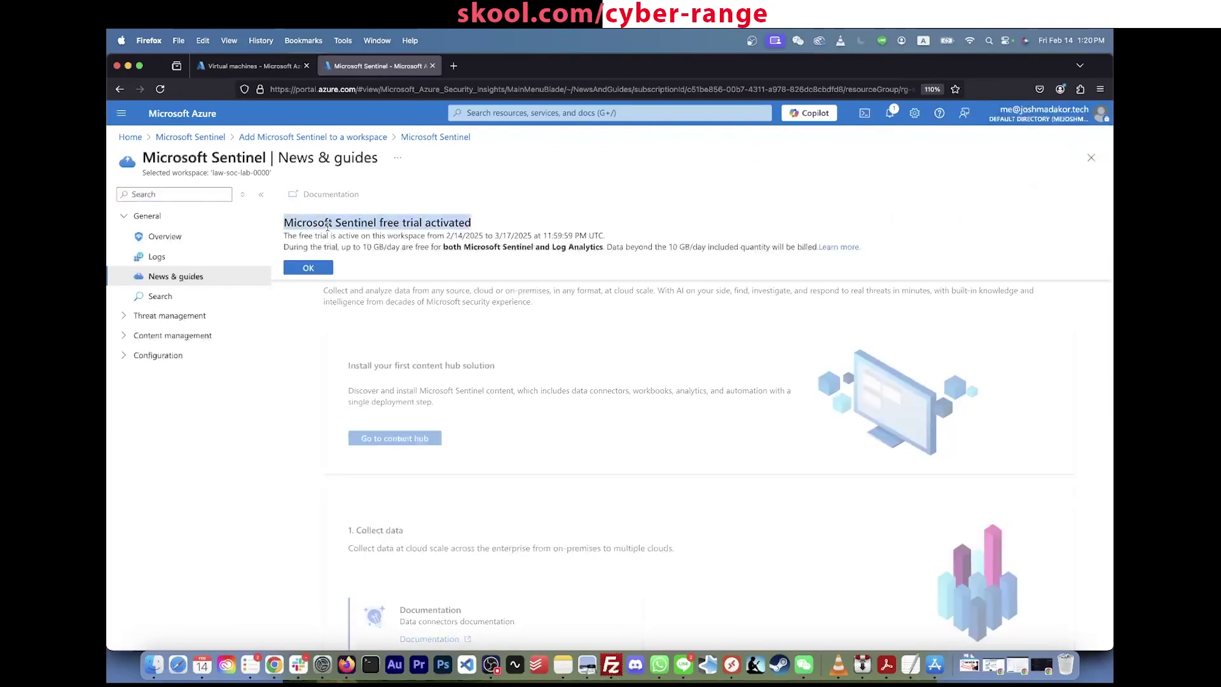
left_click(294, 269)
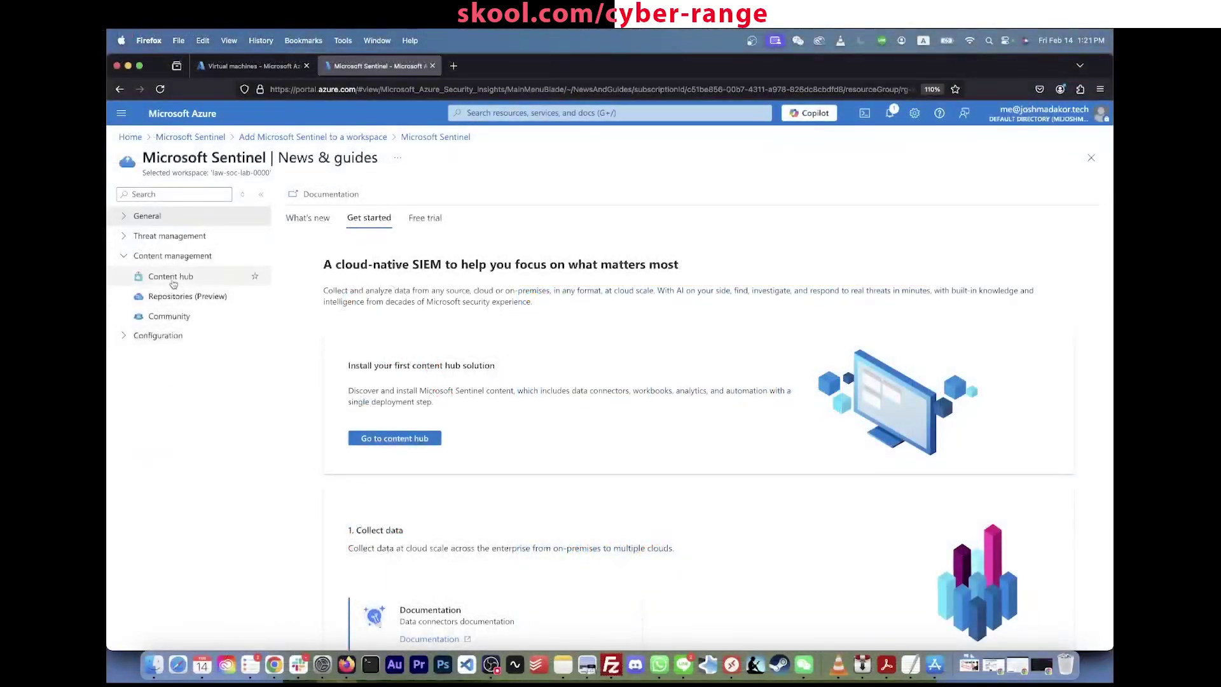
left_click(175, 278)
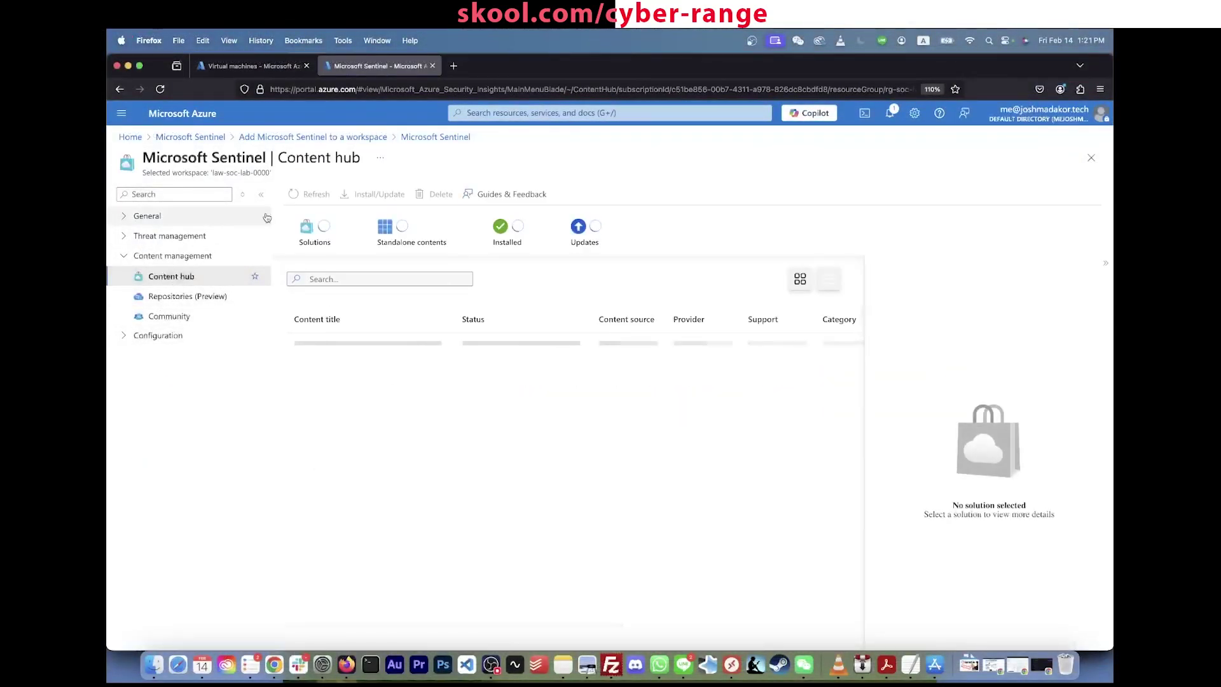
left_click(477, 108)
left_click(356, 89)
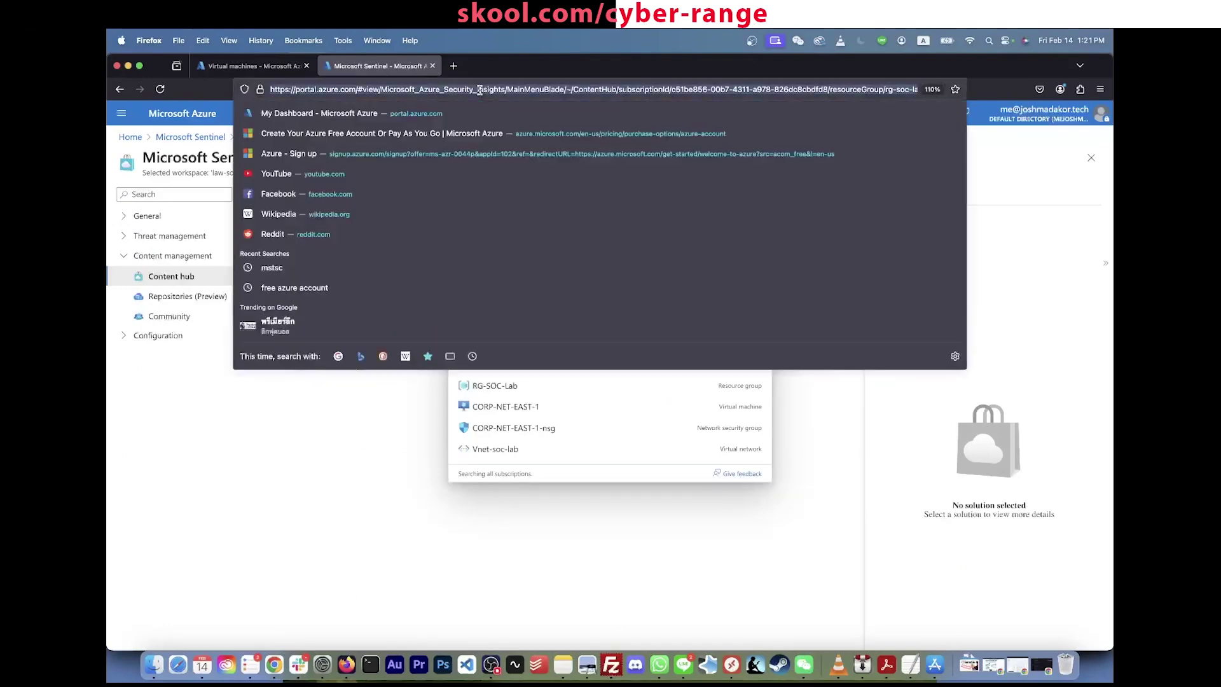
type("portal.azure.com/")
key("Return")
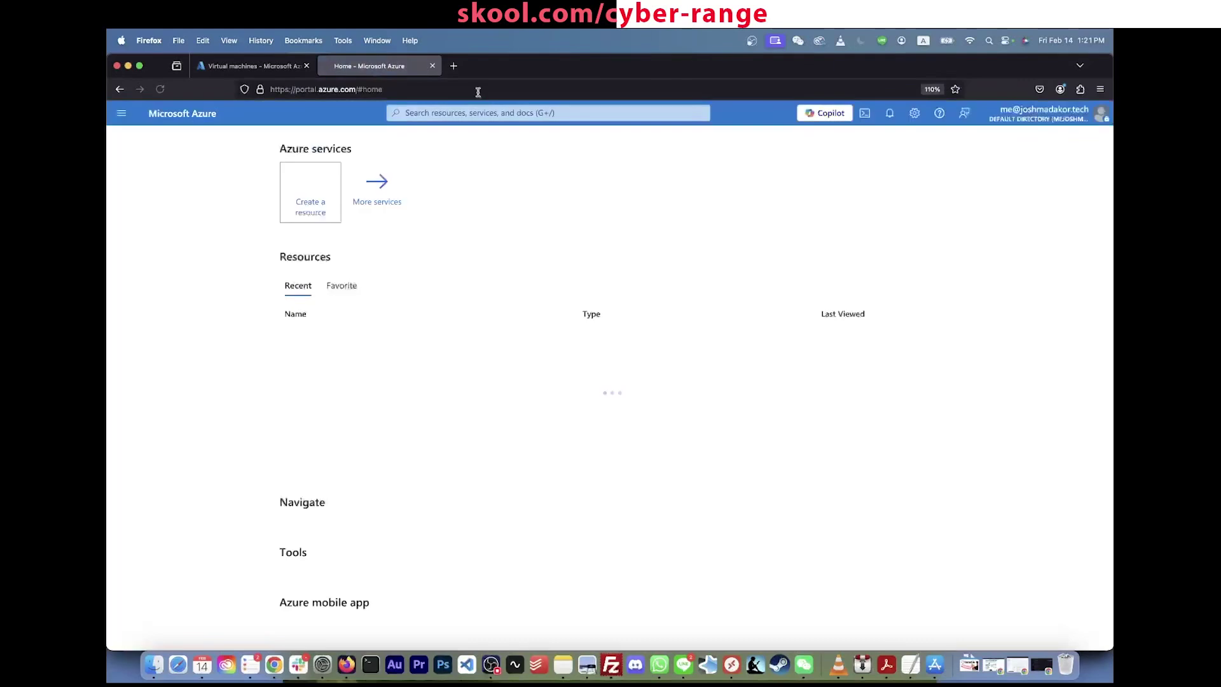
Step: Search 'sentinel' and open Microsoft Sentinel for the LAW-soc-lab-0000 workspace
left_click(555, 112)
type("sentinel")
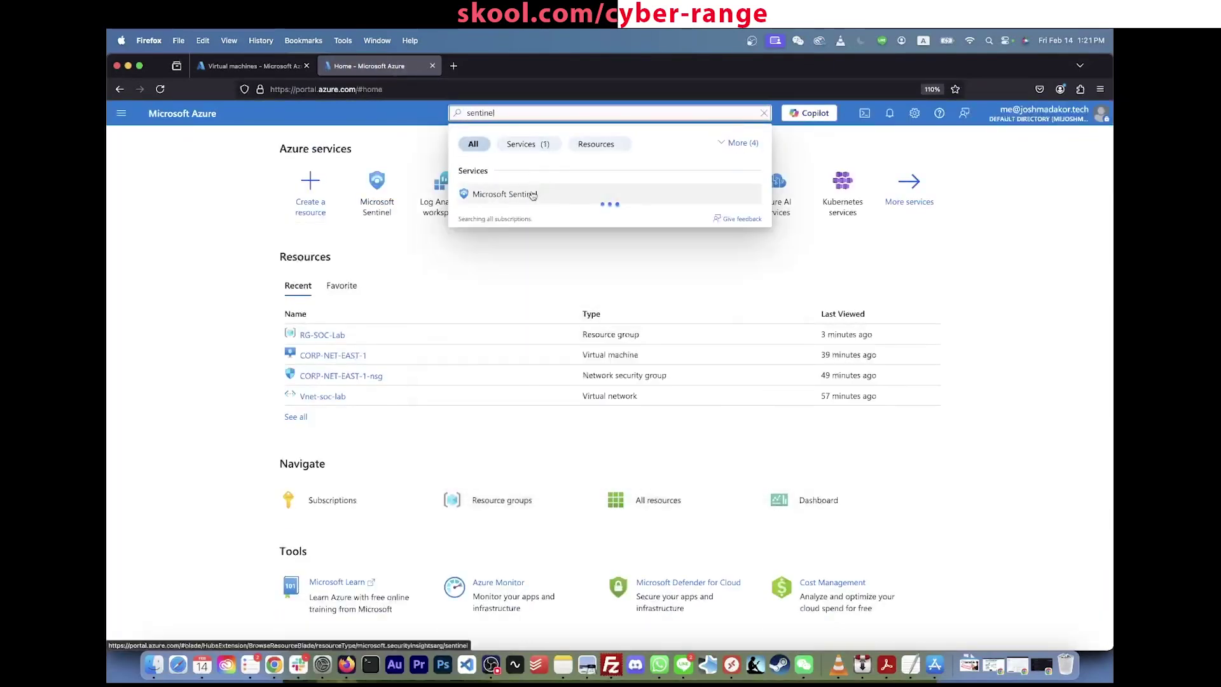
left_click(533, 195)
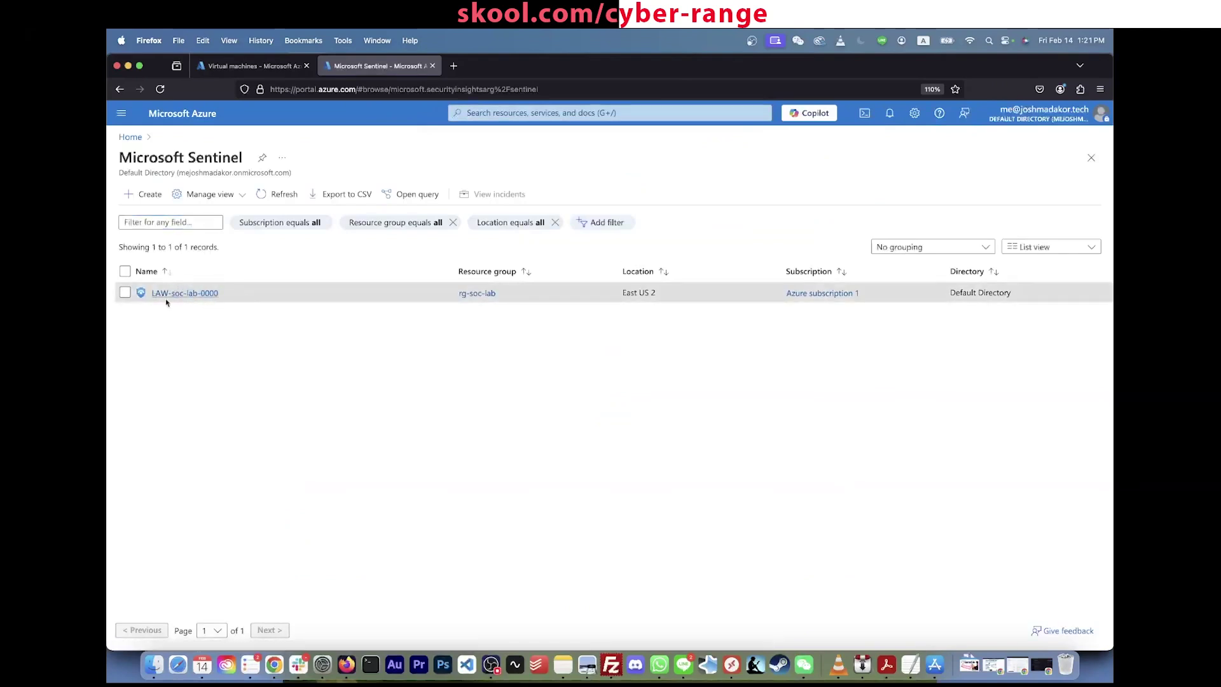
left_click(197, 294)
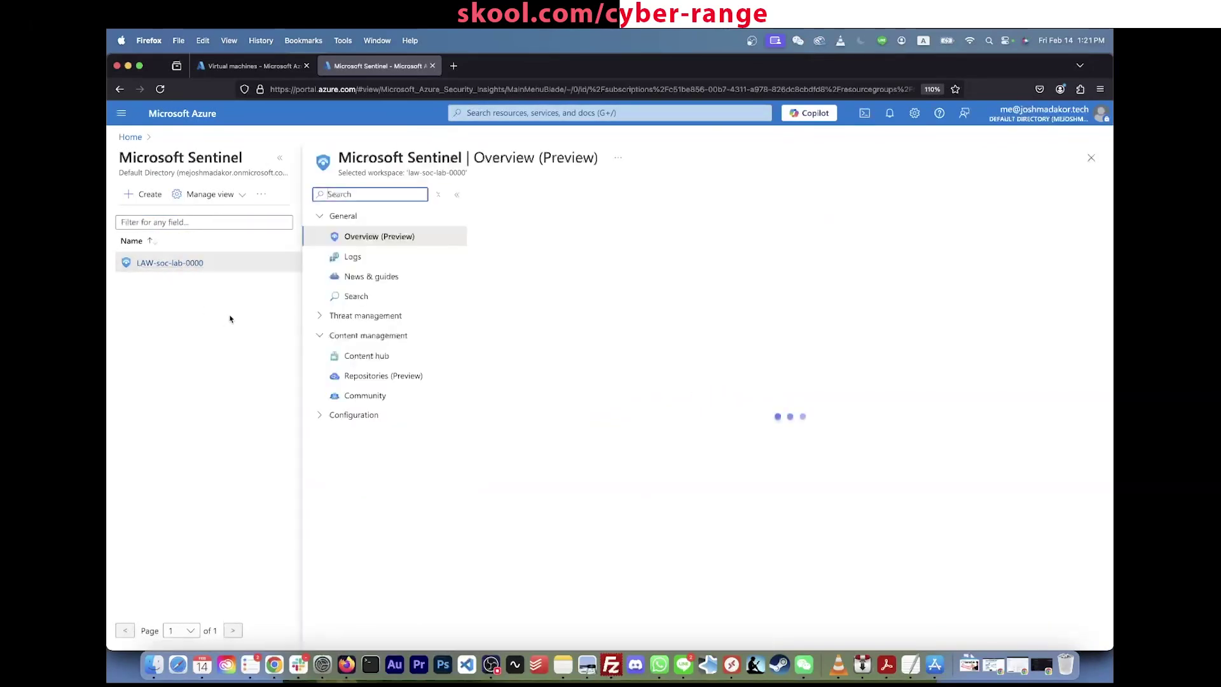
left_click(320, 338)
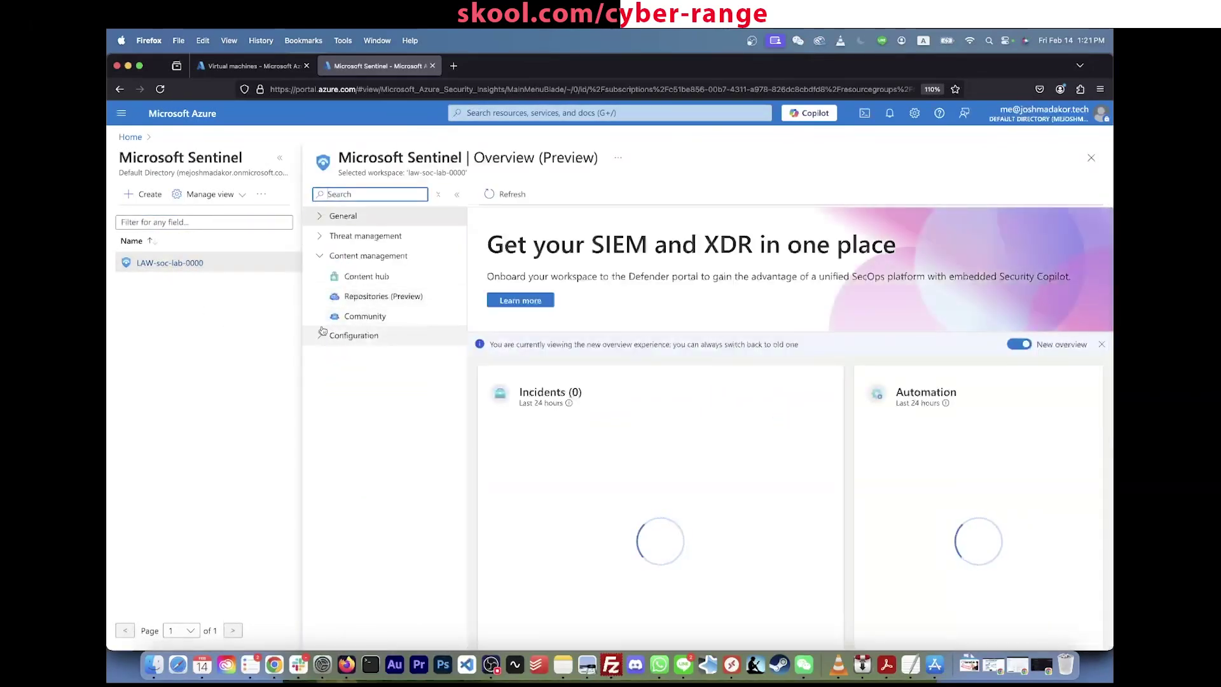
Step: Search the Sentinel Content hub for 'security event' and select the Windows Security Events solution
left_click(356, 276)
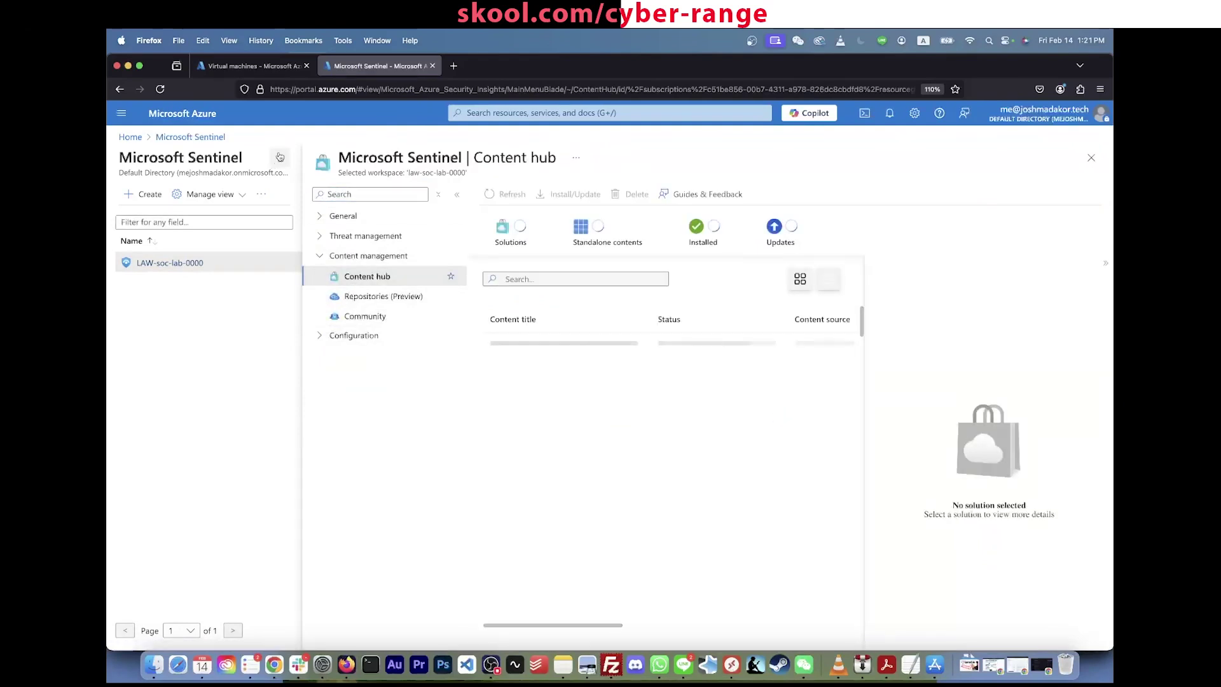
left_click(280, 157)
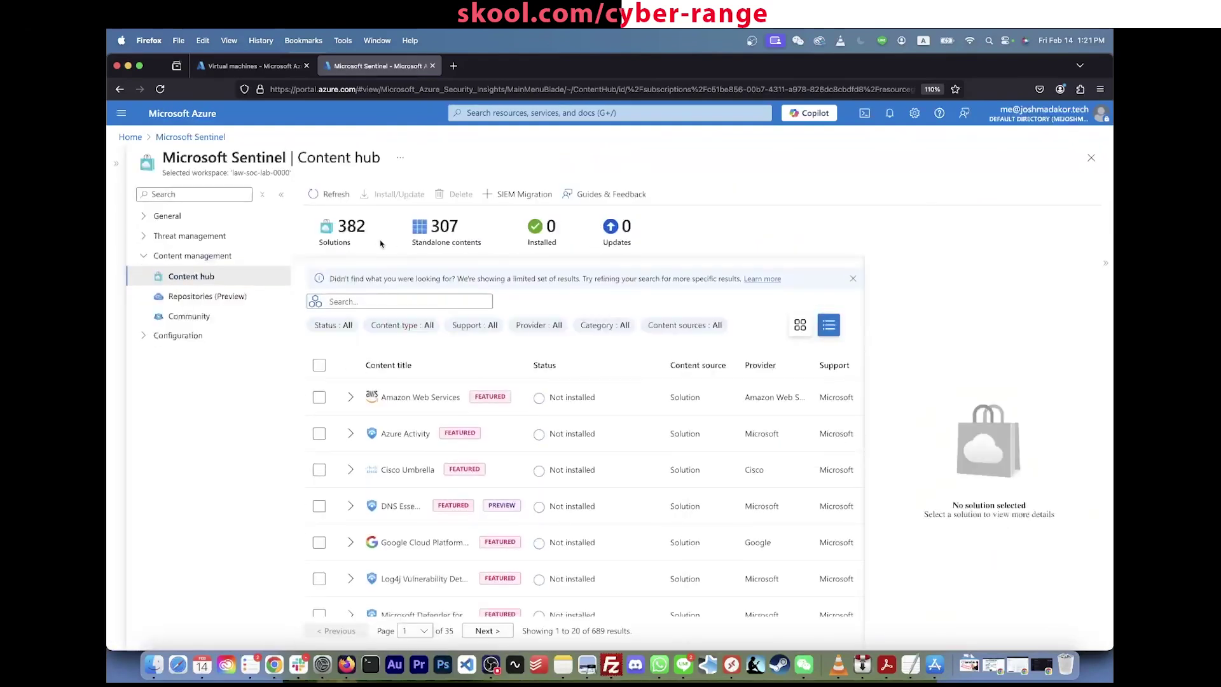
left_click(364, 300)
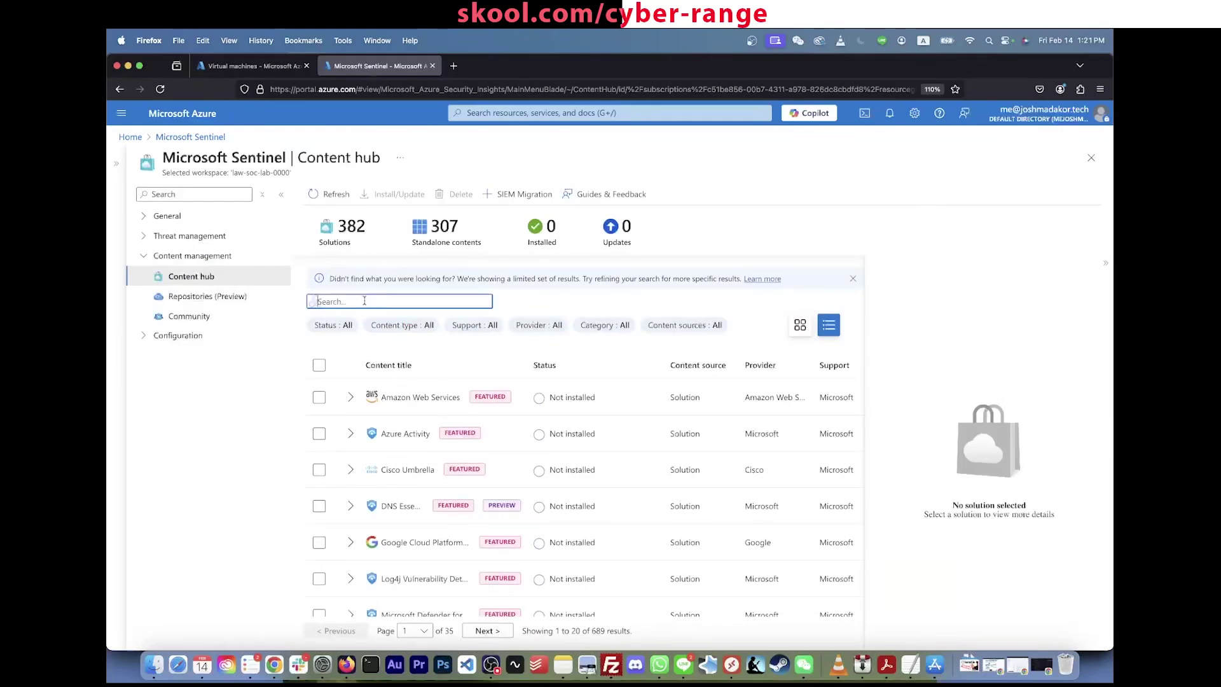
type("security event")
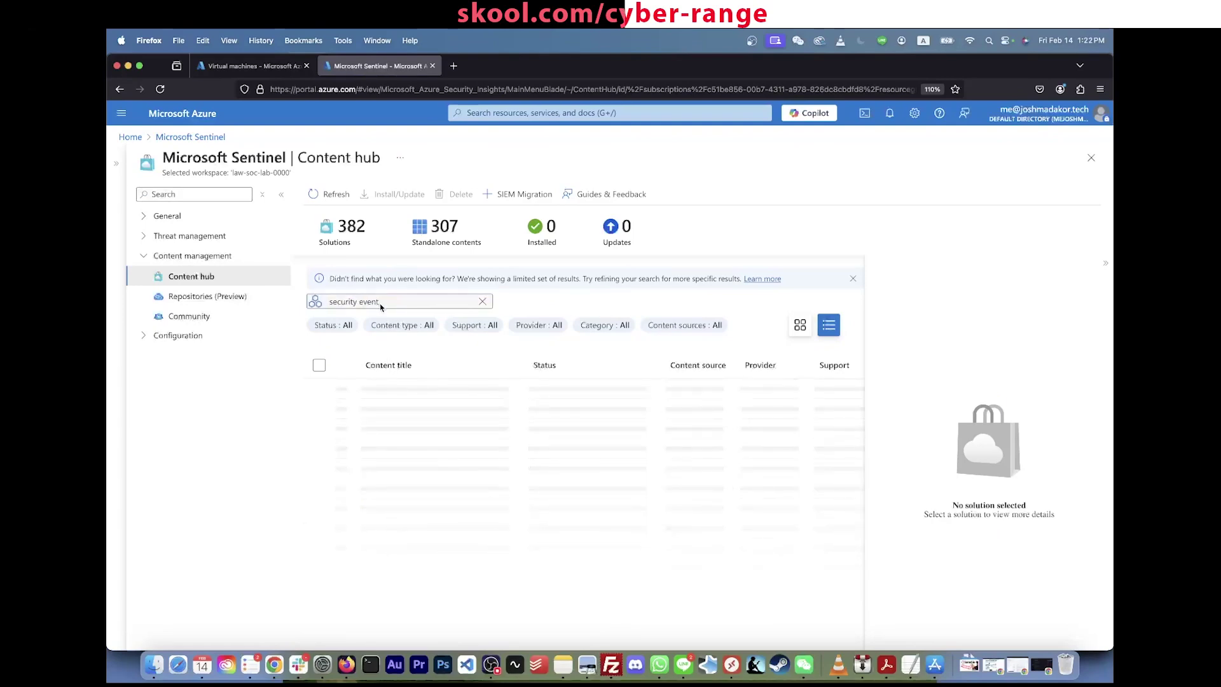
left_click(482, 408)
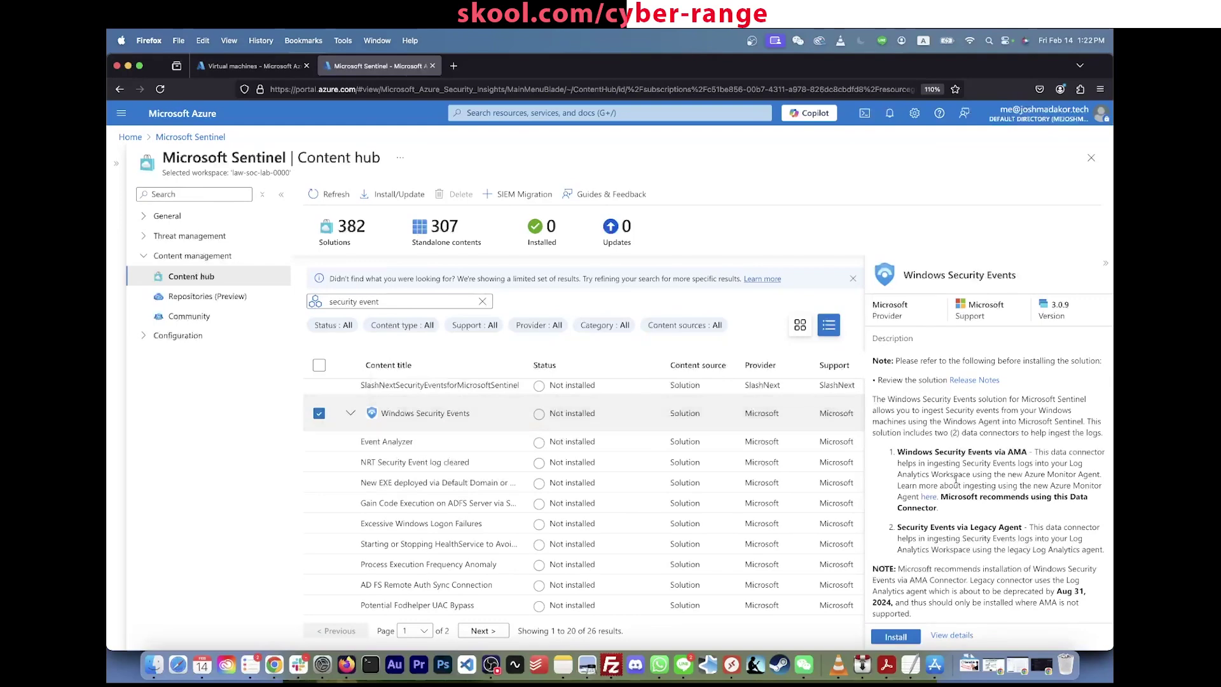
scroll(991, 551, "down", 5)
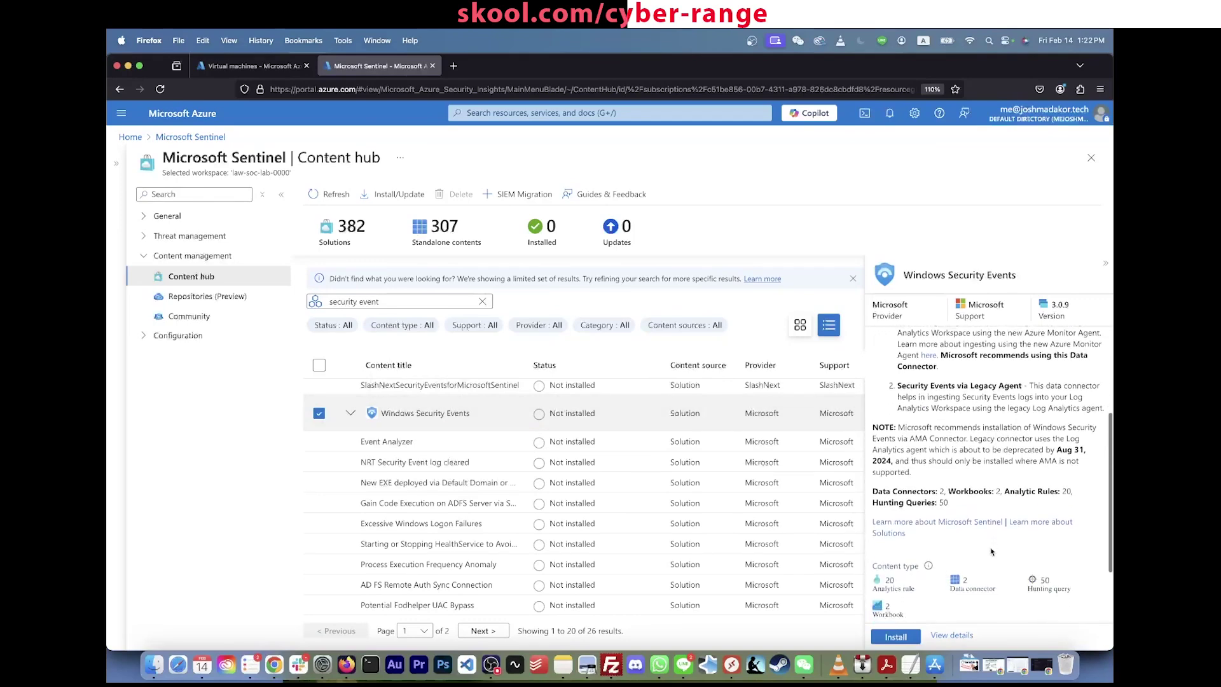
scroll(991, 551, "up", 5)
Step: Install the Windows Security Events solution and check the installation notifications
left_click(898, 637)
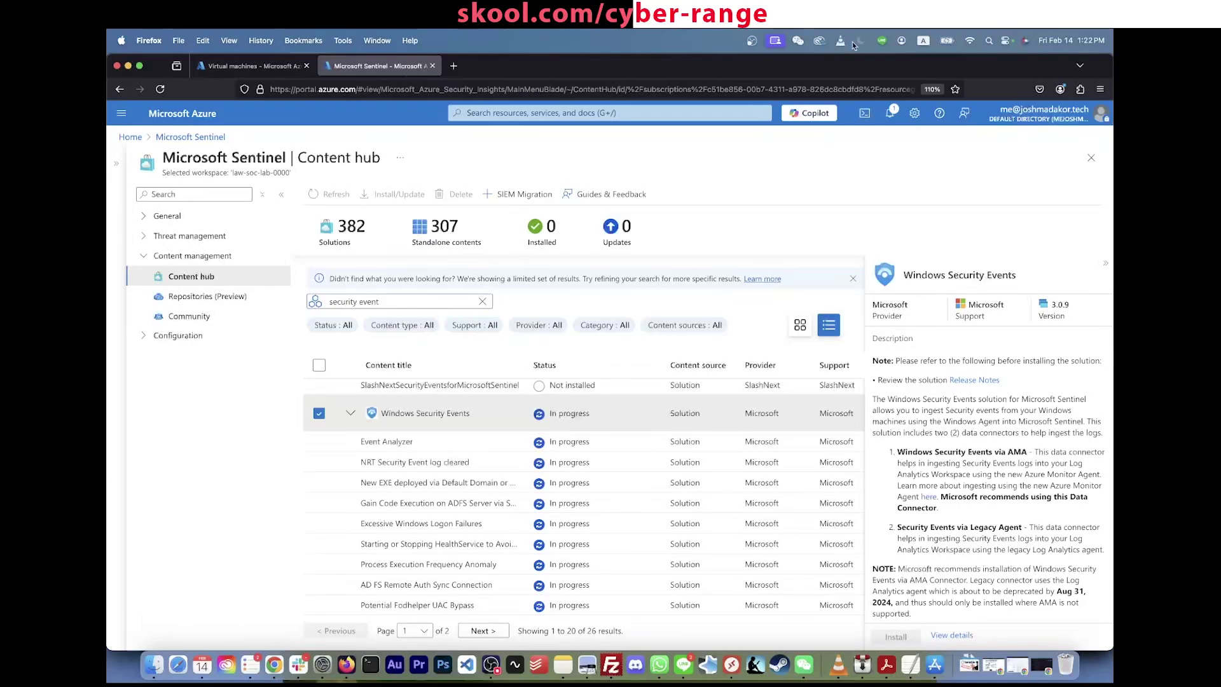
left_click(894, 117)
left_click(895, 117)
scroll(944, 467, "down", 2)
scroll(945, 469, "down", 5)
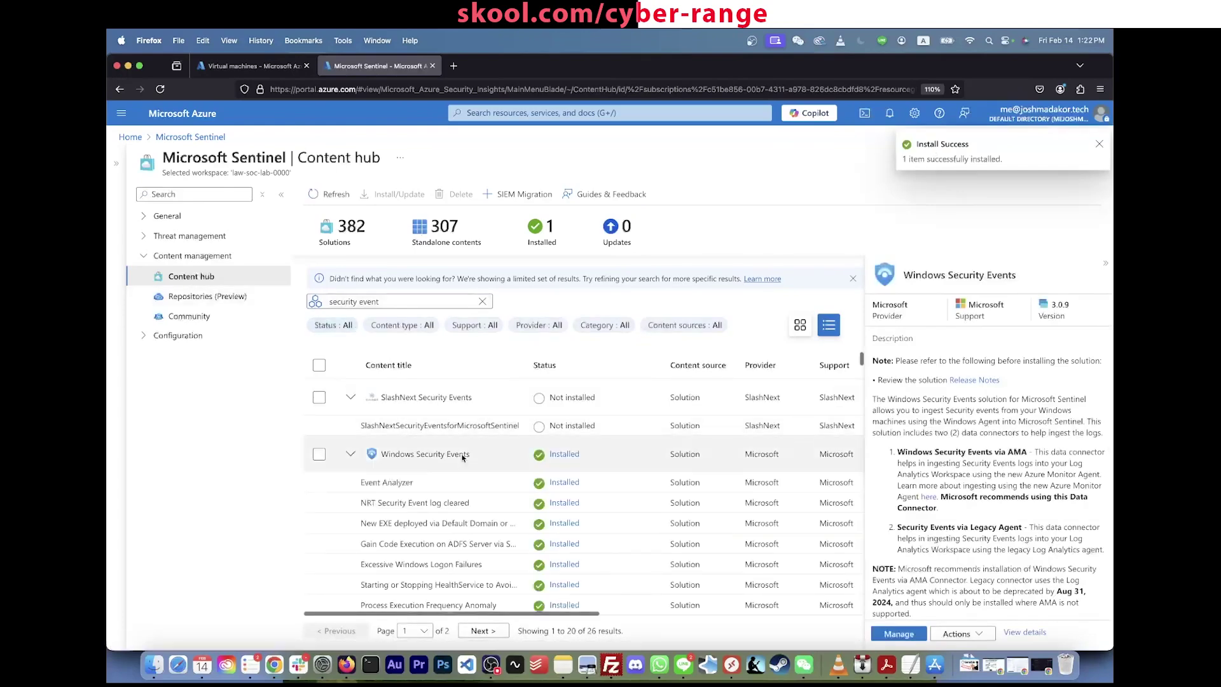
Step: Open the management page for the installed Windows Security Events solution with its 74 content items
left_click(474, 463)
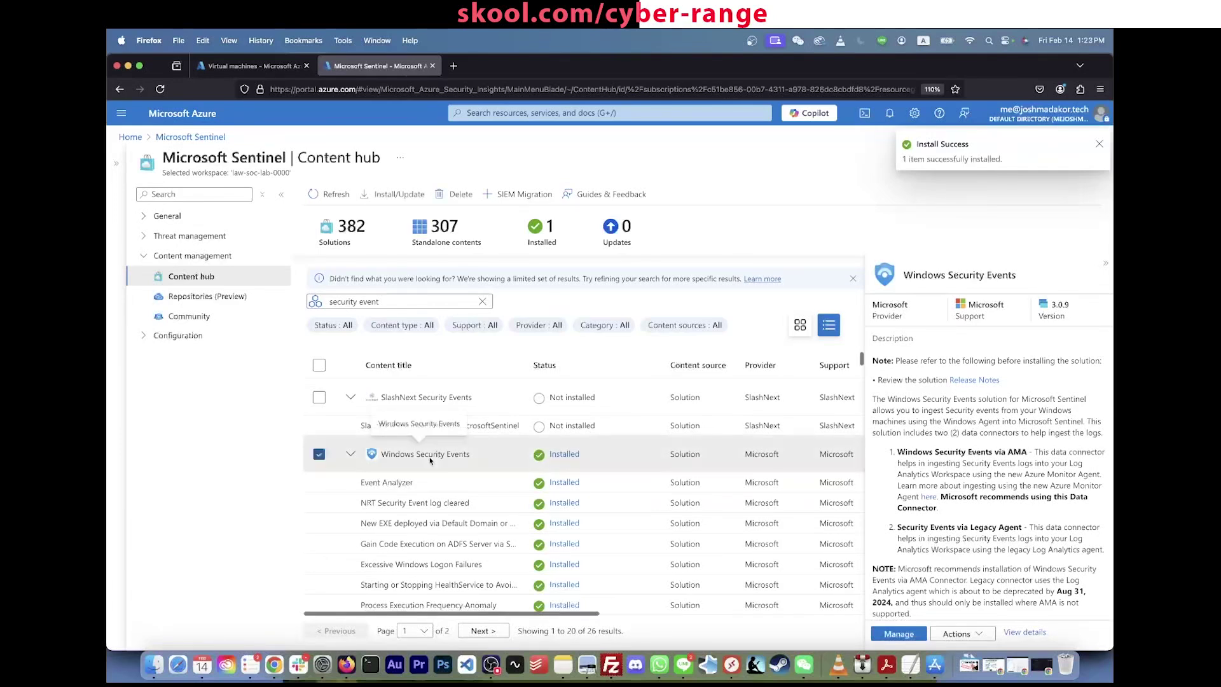
scroll(914, 553, "down", 5)
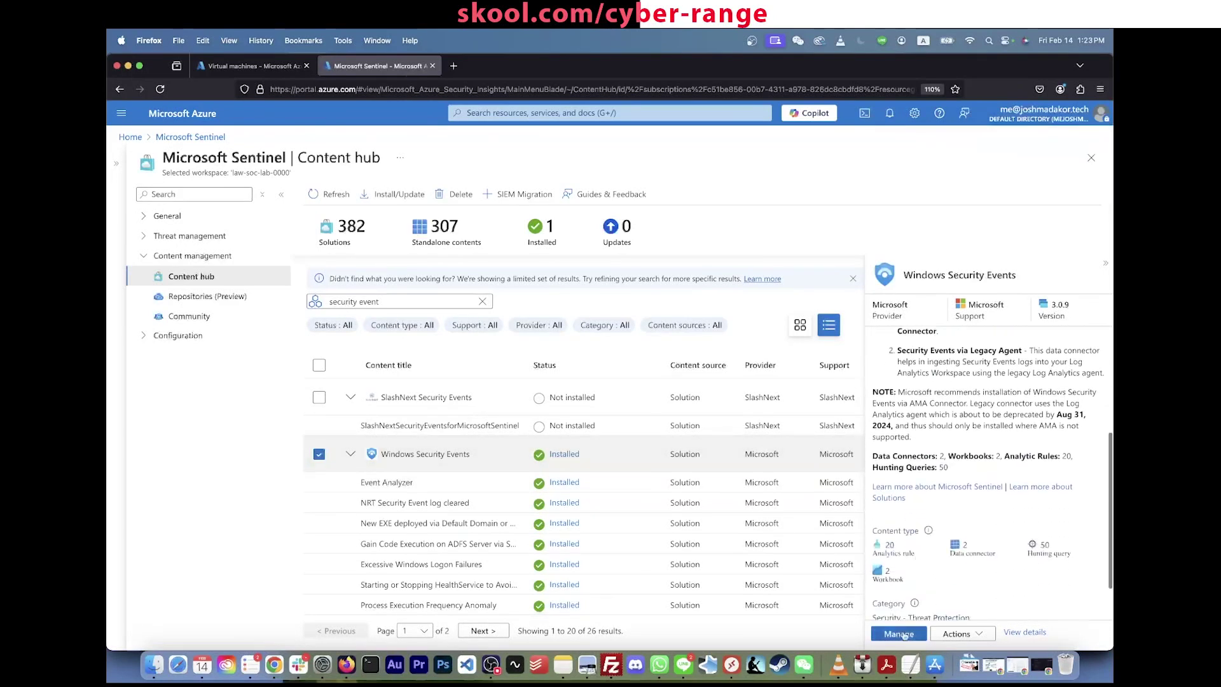
left_click(902, 635)
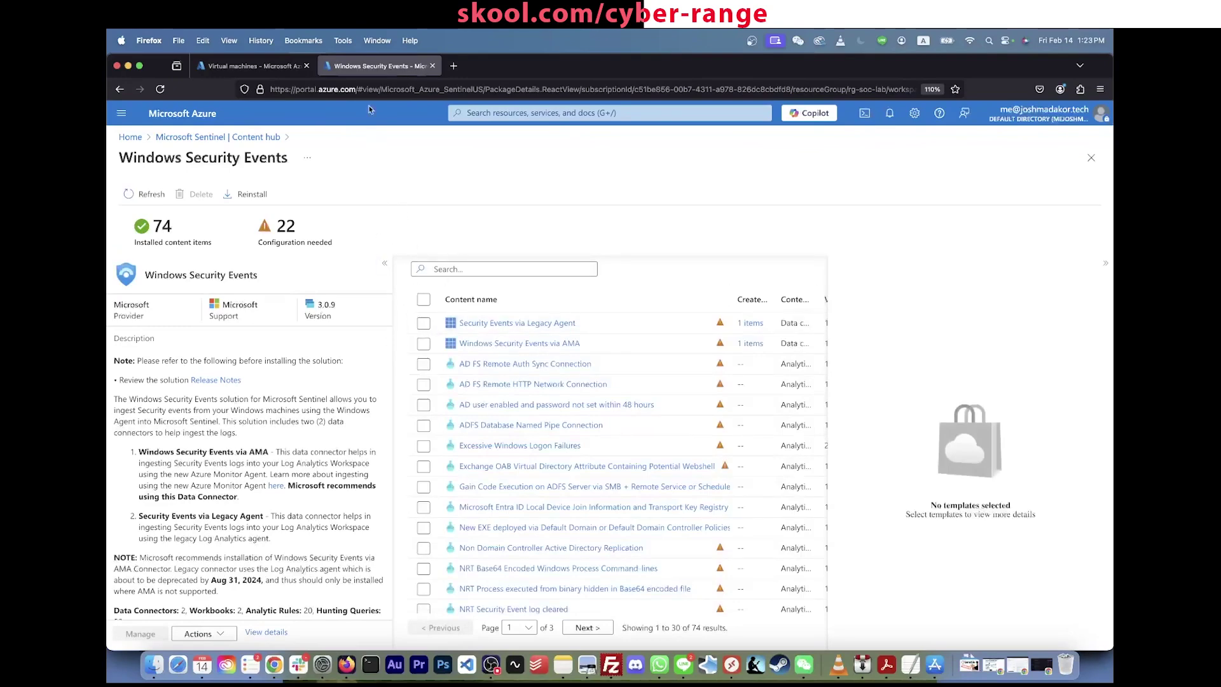
left_click(253, 70)
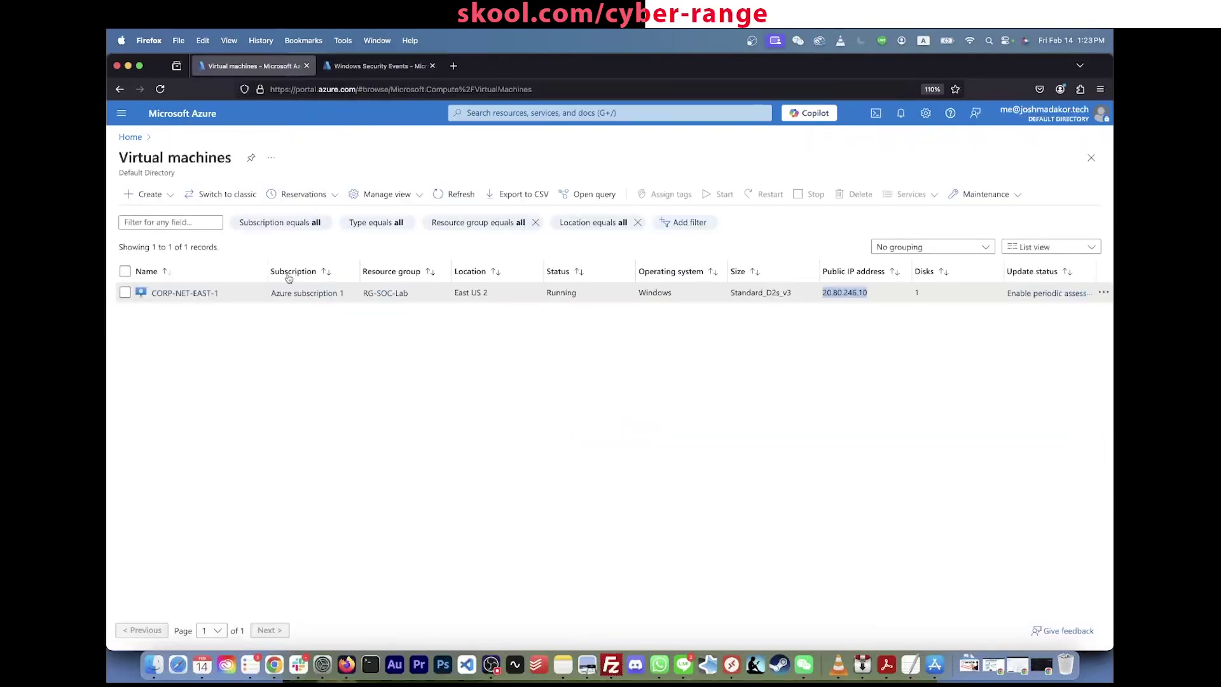
Step: Check CORP-NET-EAST-1's Extensions + applications, which shows none, and return to Windows Security Events
left_click(195, 297)
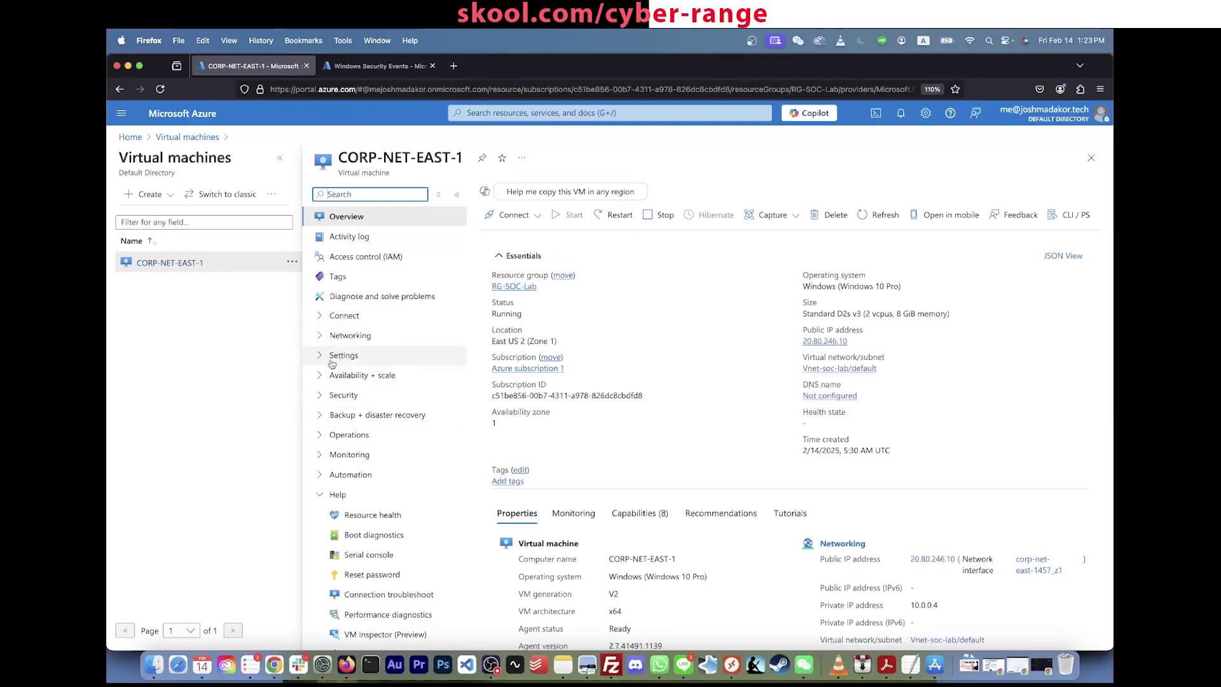
left_click(331, 360)
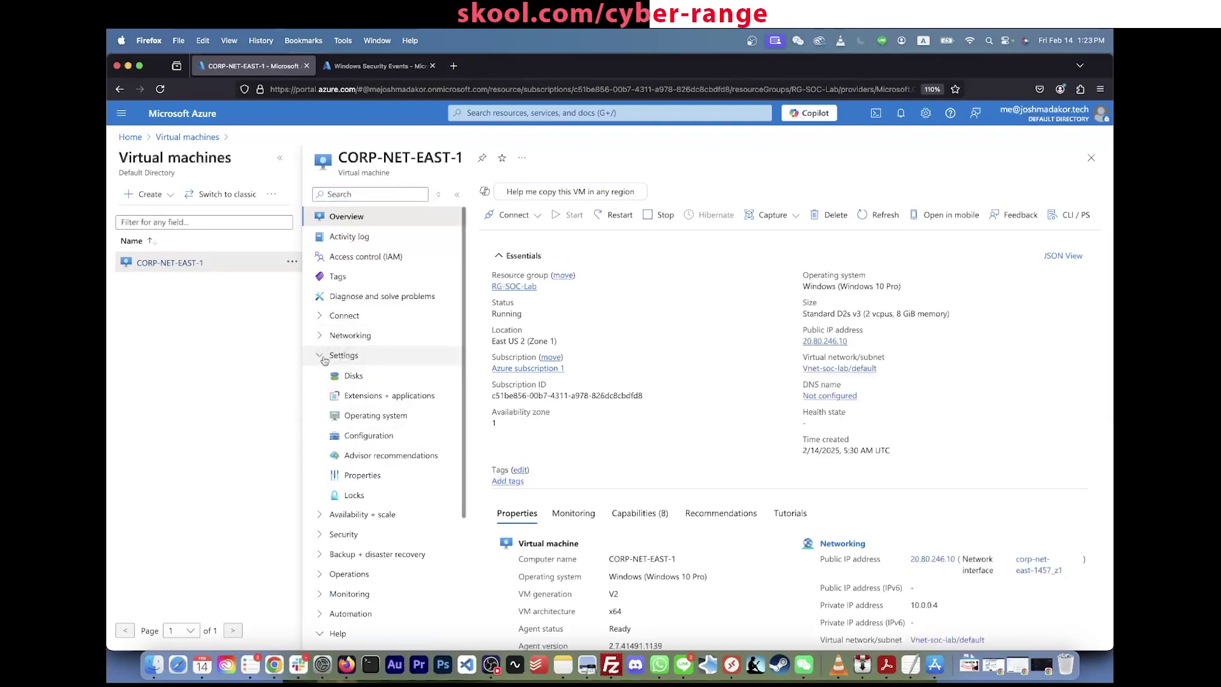
left_click(387, 400)
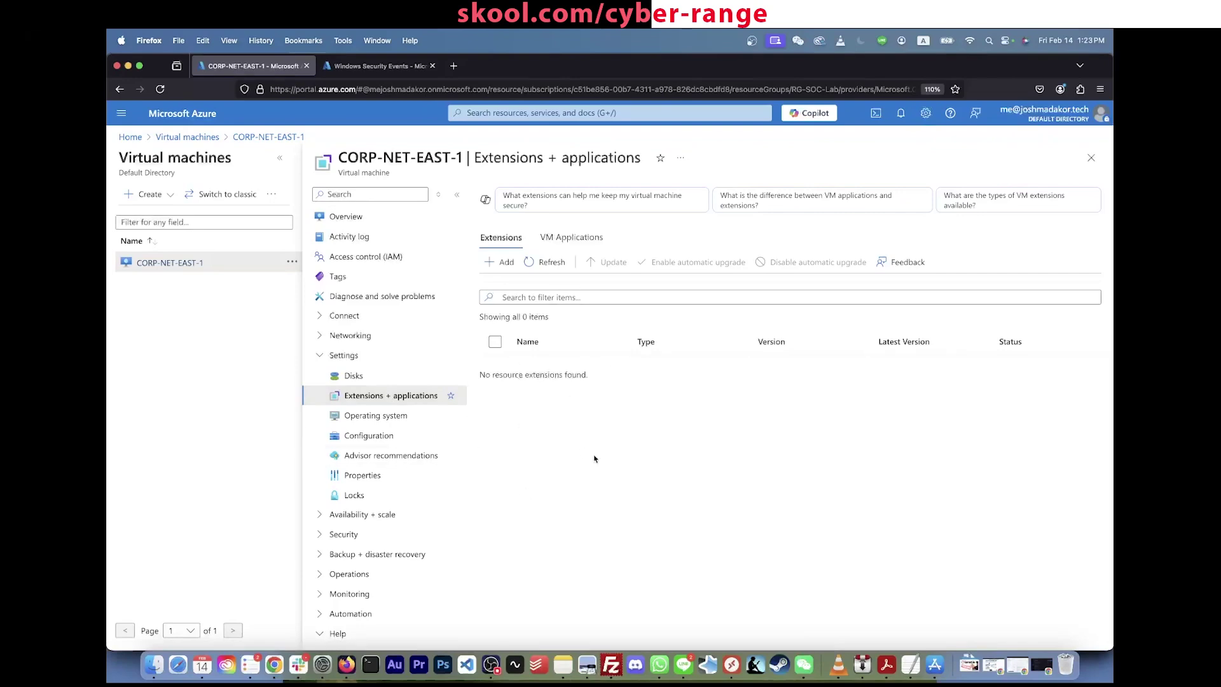
left_click(396, 64)
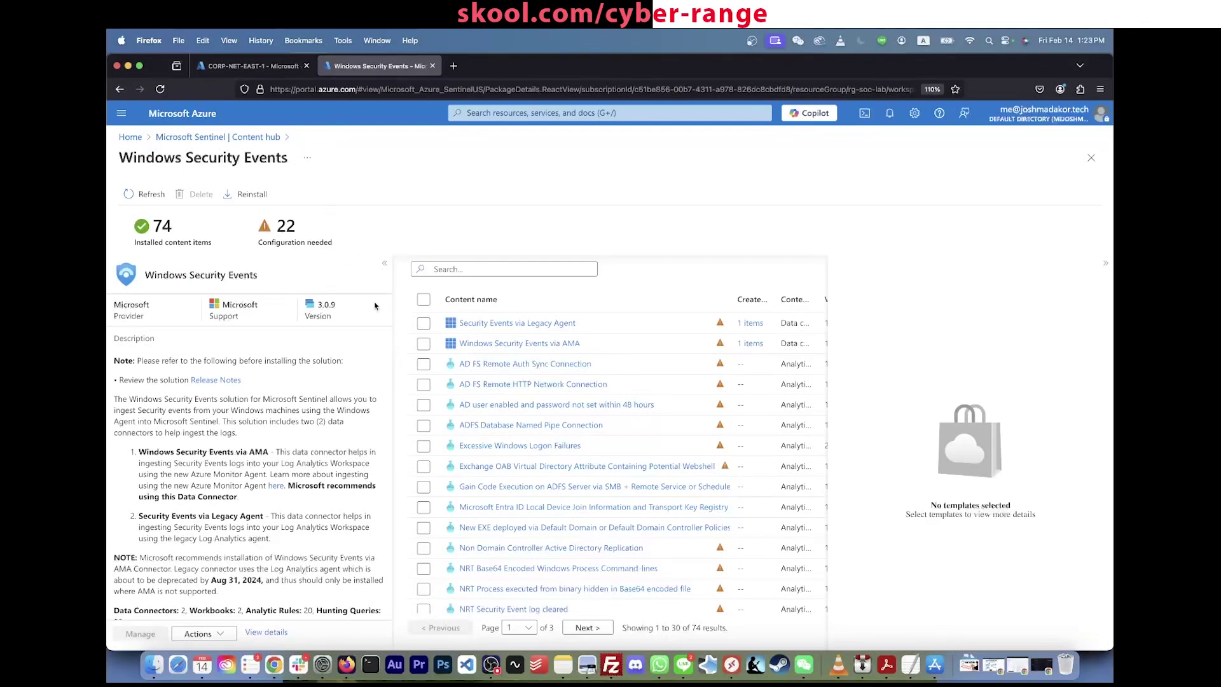
Step: Review the Windows Security Events via AMA connector details: Disconnected, 0 SecurityEvents received
left_click(423, 344)
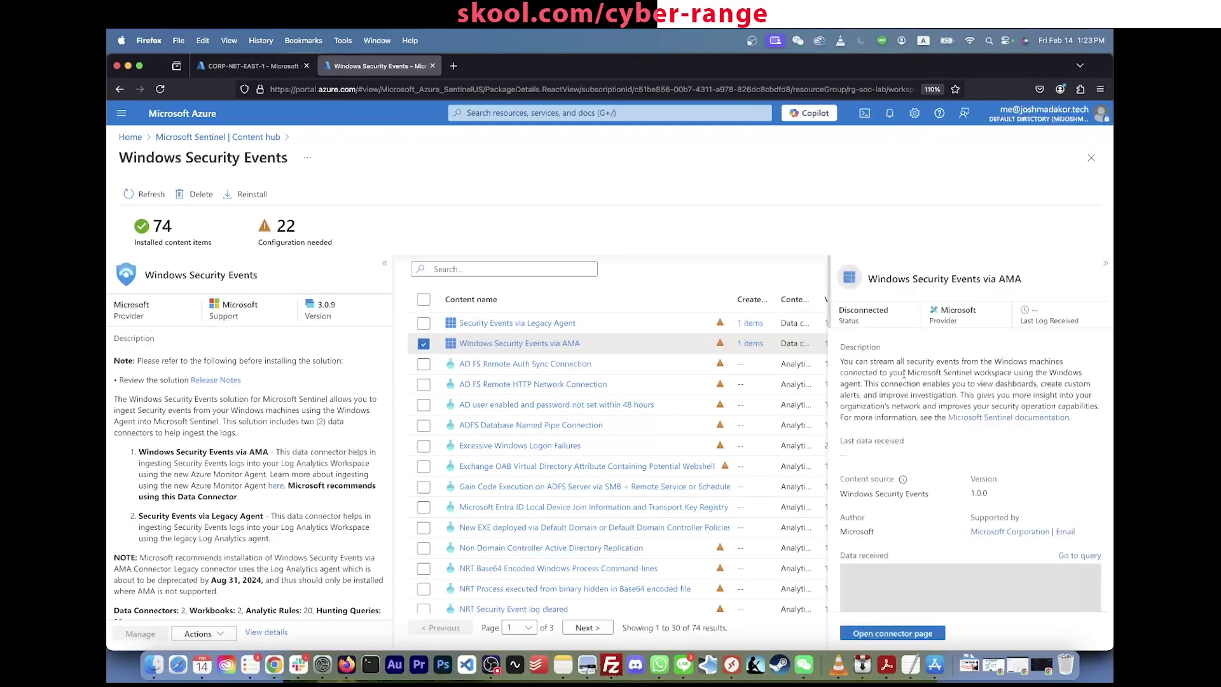
scroll(908, 383, "down", 5)
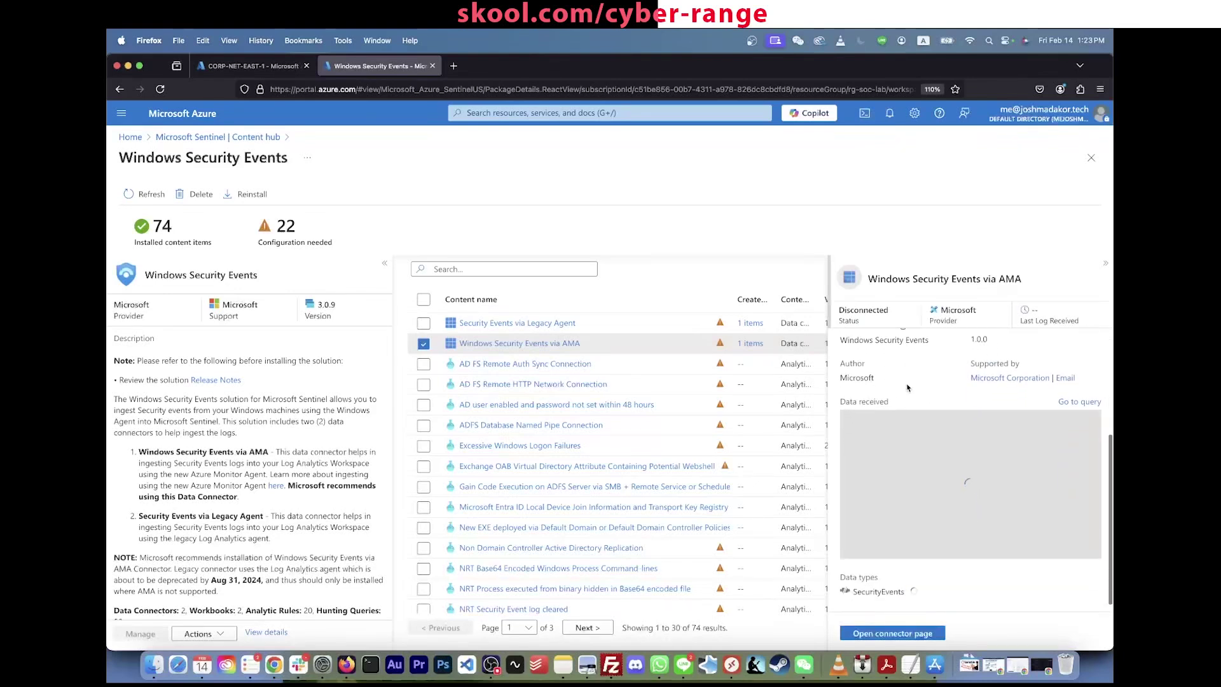
scroll(907, 388, "up", 3)
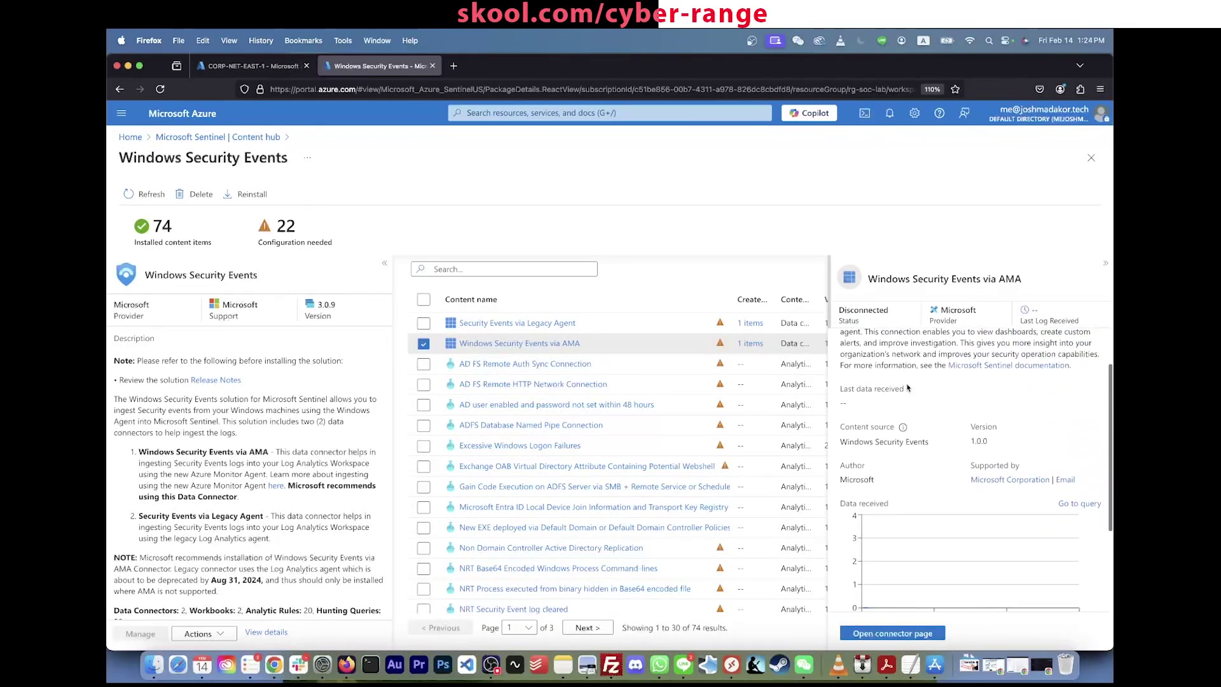
scroll(891, 439, "down", 4)
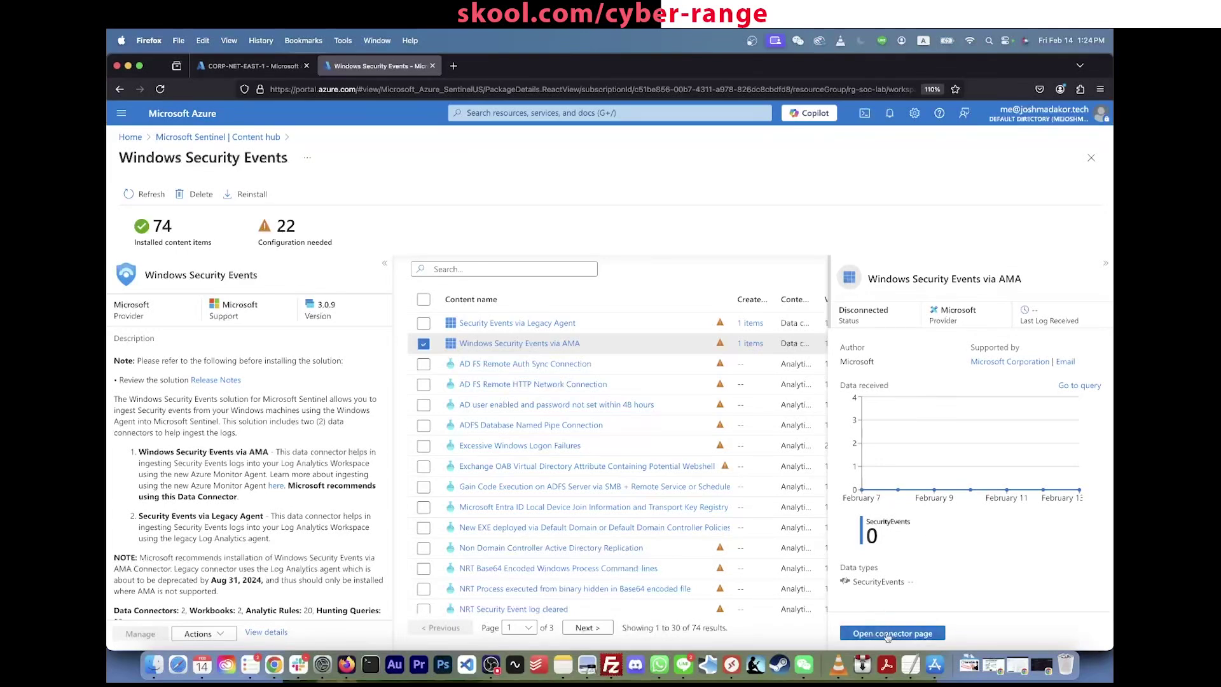
Step: Open the Windows Security Events via AMA connector page and start a new data collection rule
left_click(889, 635)
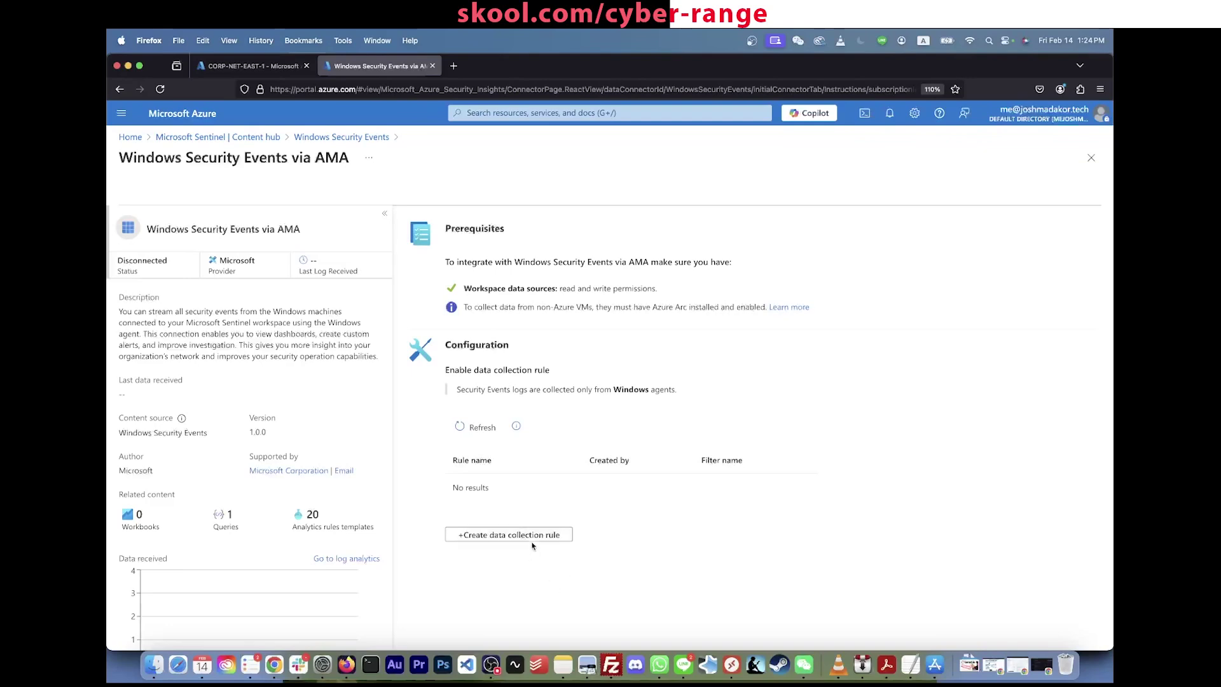
left_click(532, 538)
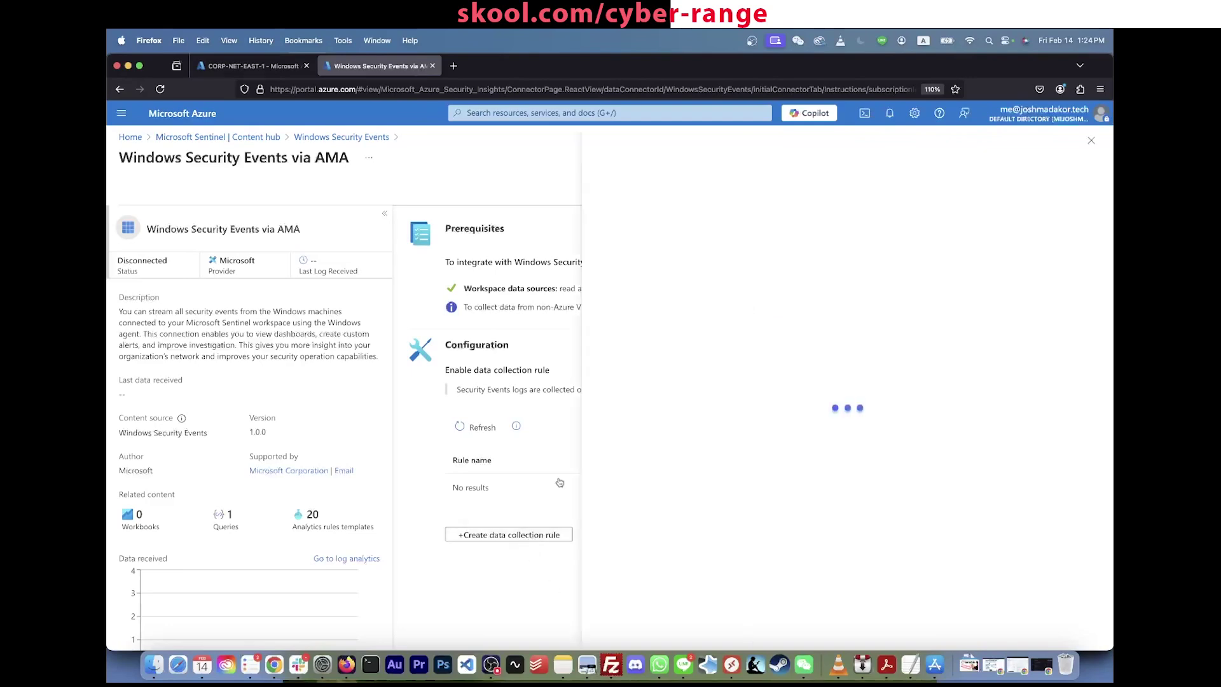
Step: Name the rule DCR-Windows in Azure subscription 1 and resource group RG-SOC-Lab
left_click(818, 247)
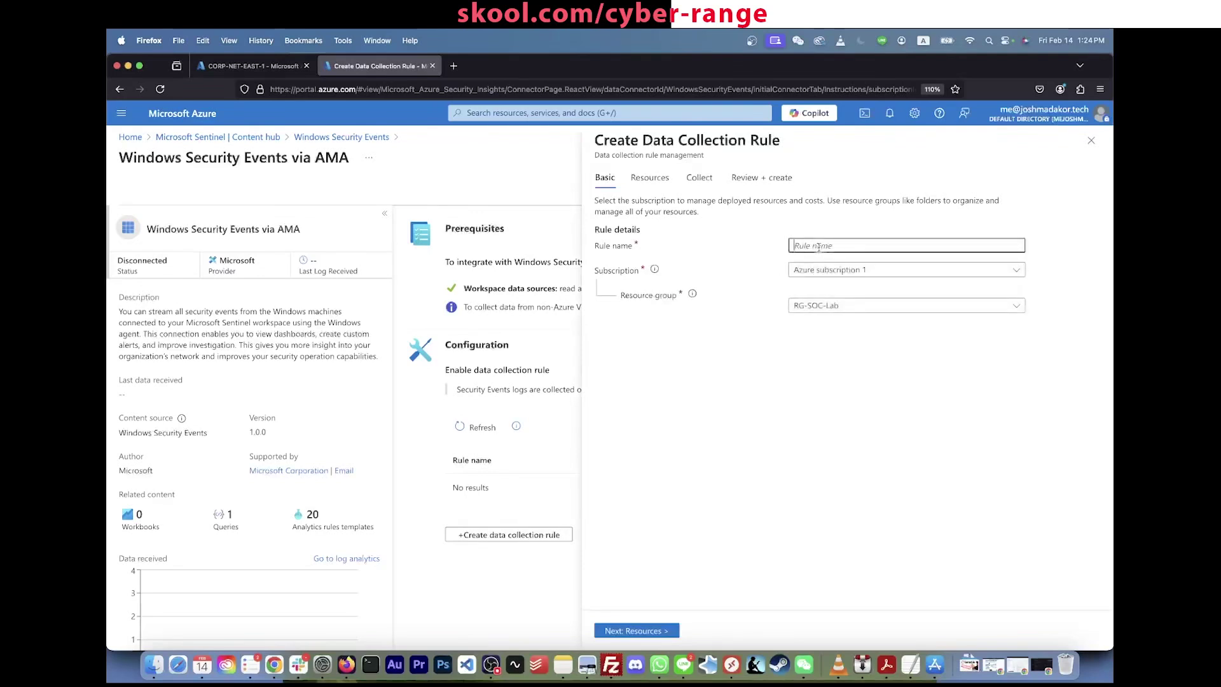
type("DCR-Windows")
left_click(862, 270)
left_click(849, 316)
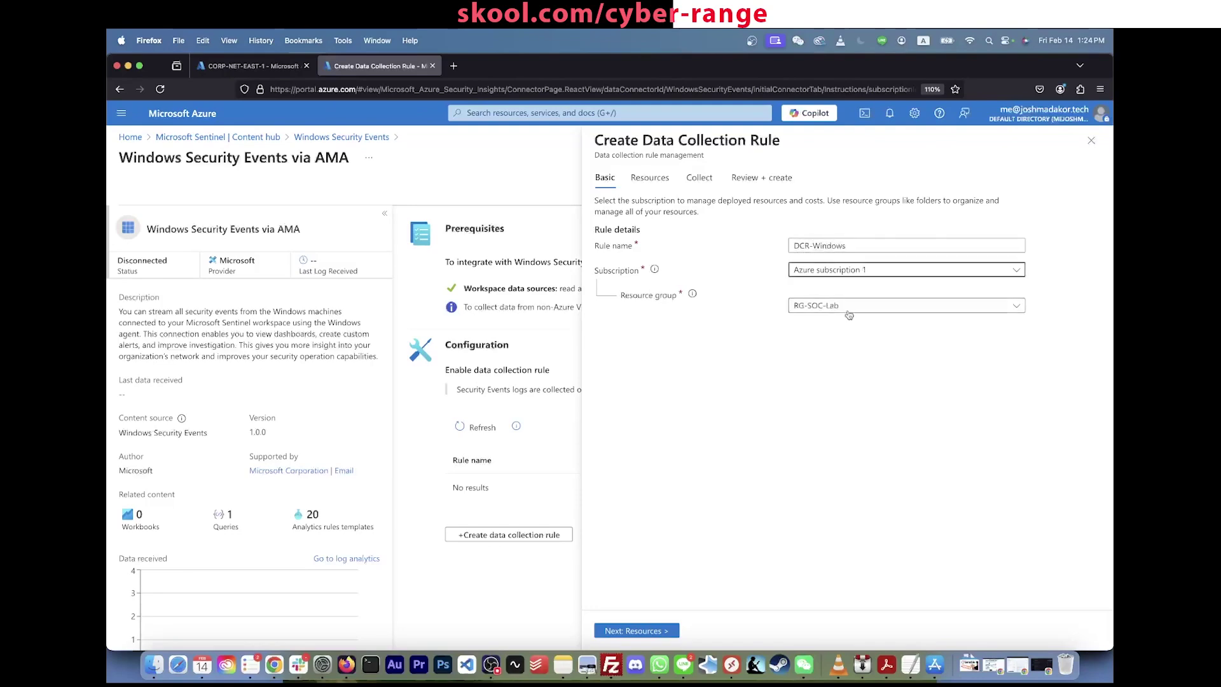
left_click(850, 305)
left_click(839, 372)
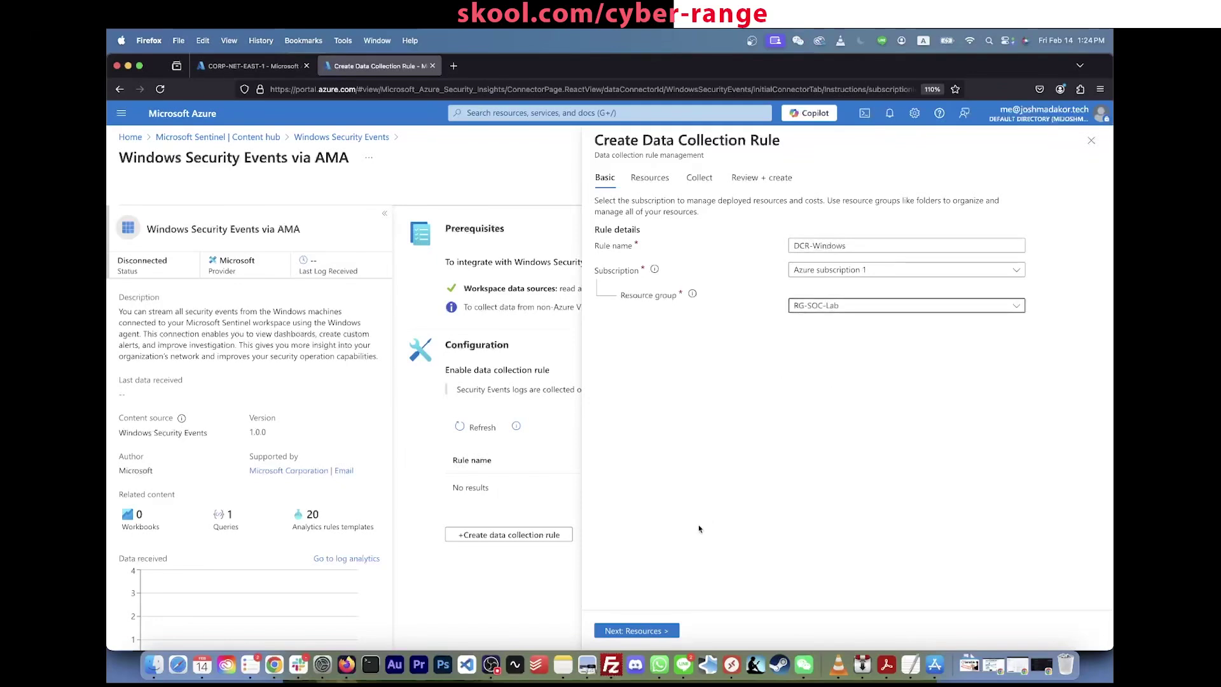
left_click(655, 631)
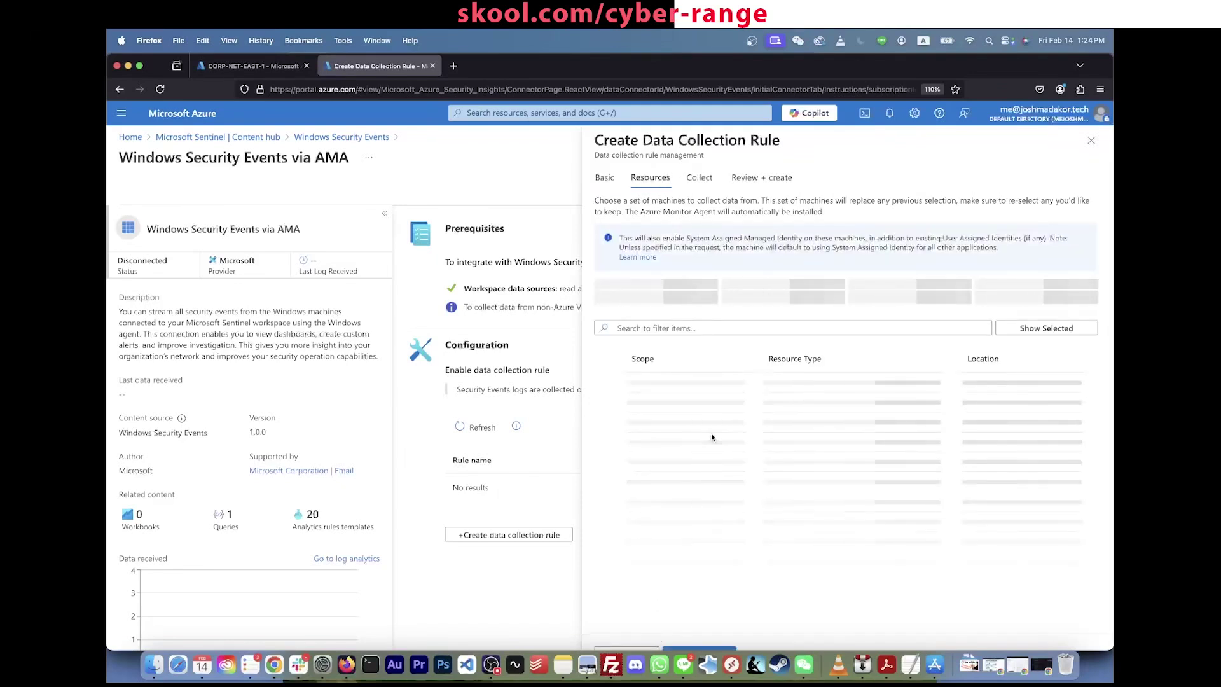
Step: Scope the rule to CORP-NET-EAST-1, keep All Security Events, and create it after review
left_click(630, 391)
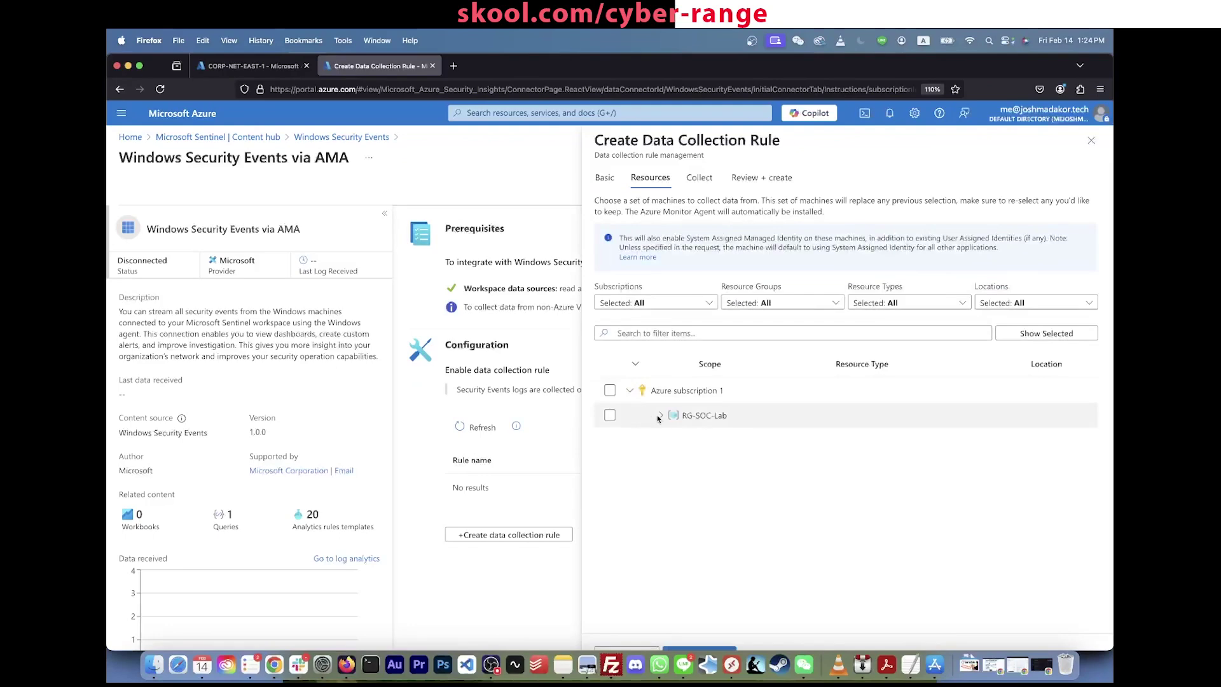
left_click(660, 415)
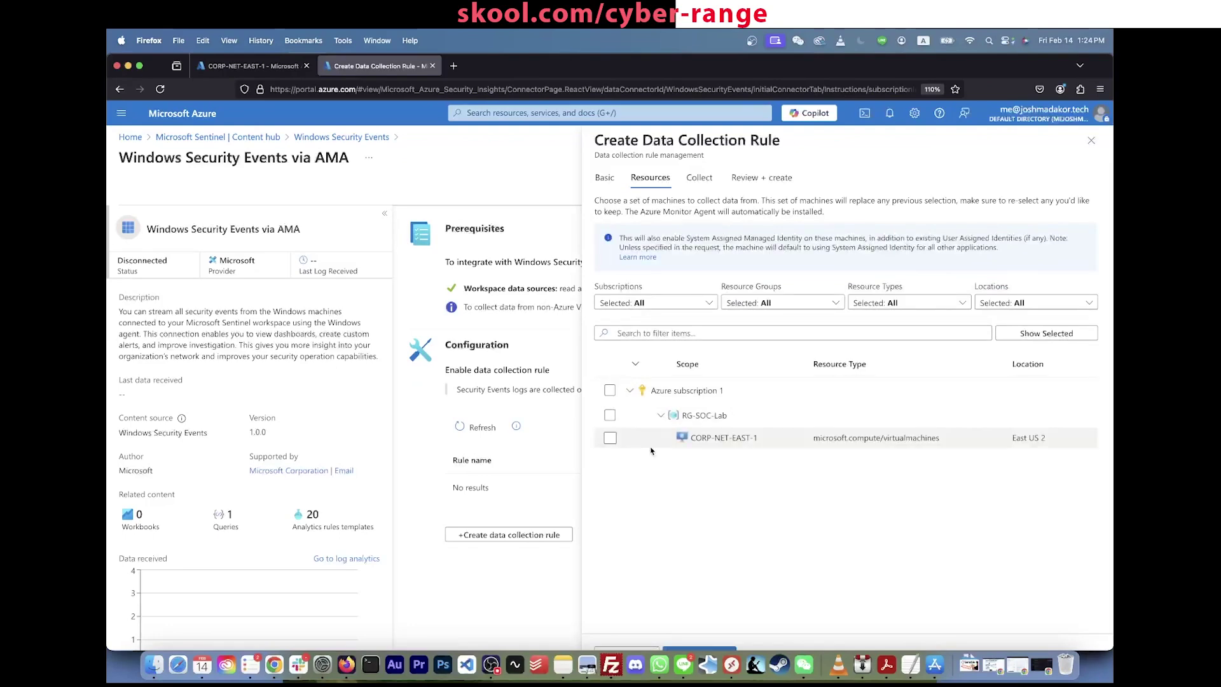
left_click(611, 437)
scroll(634, 470, "down", 1)
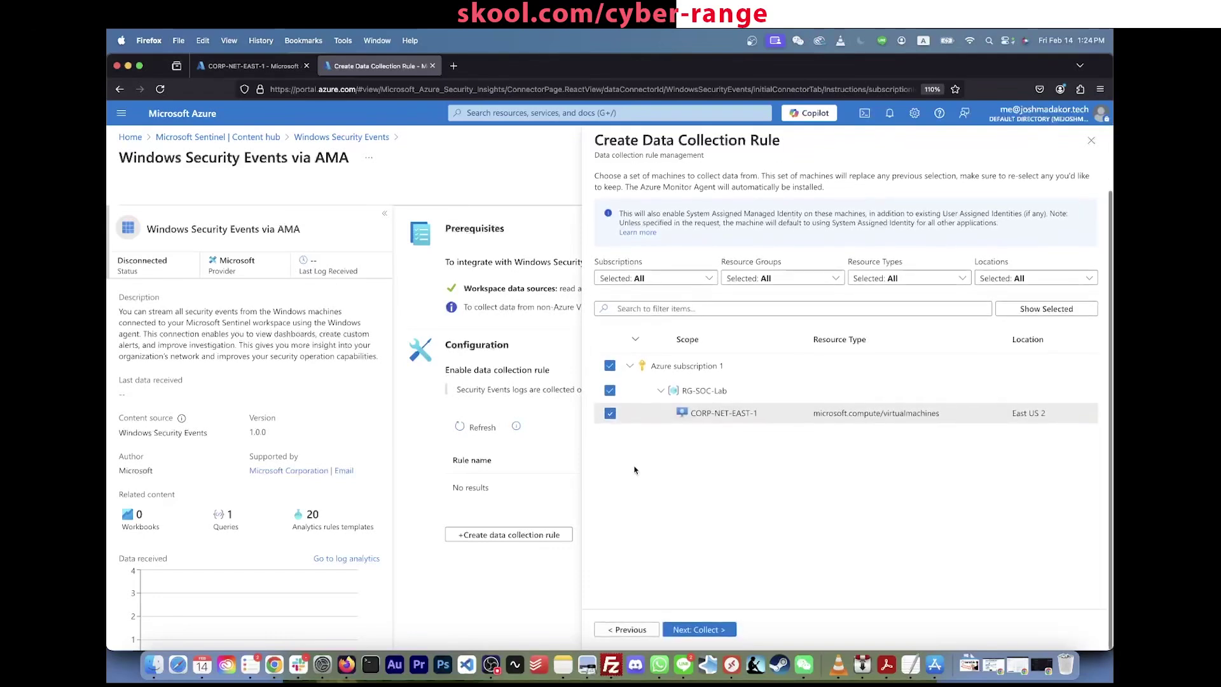
left_click(684, 631)
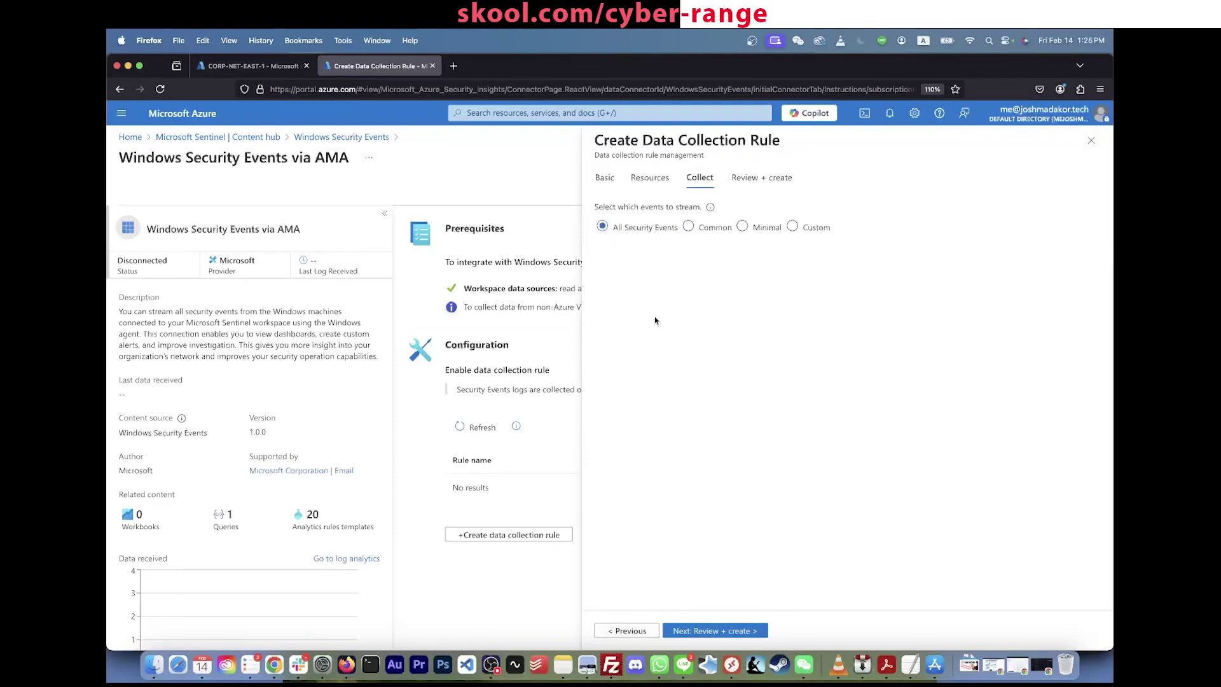
left_click(715, 630)
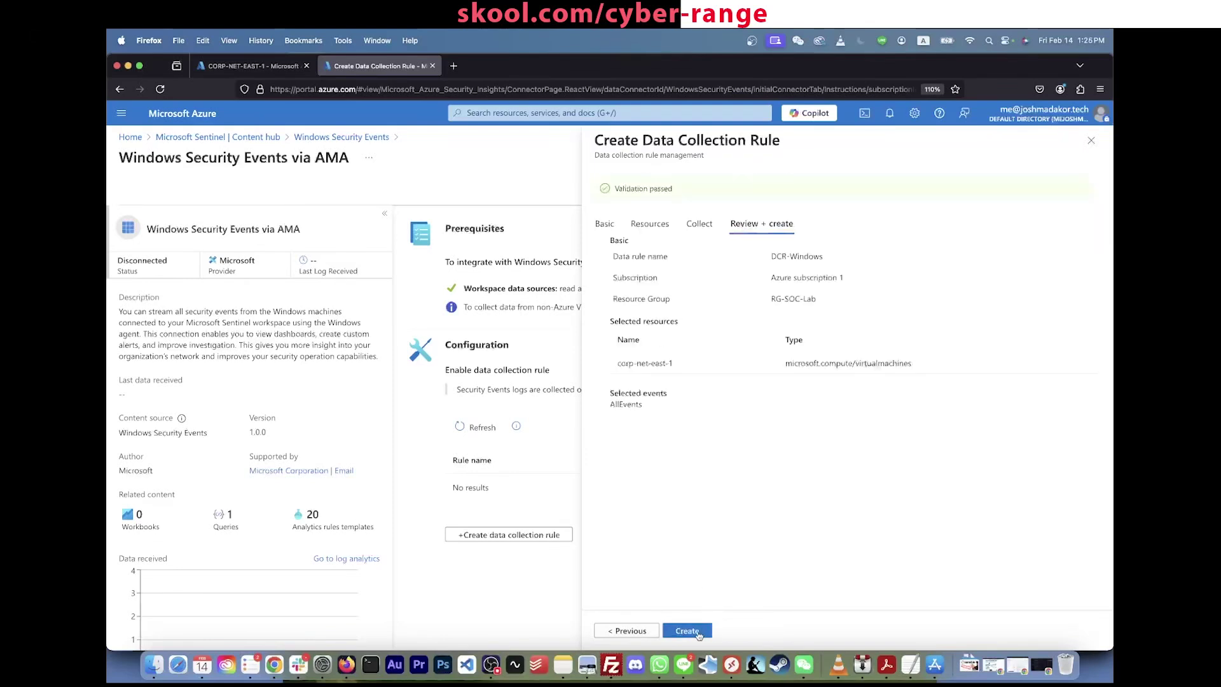
left_click(698, 632)
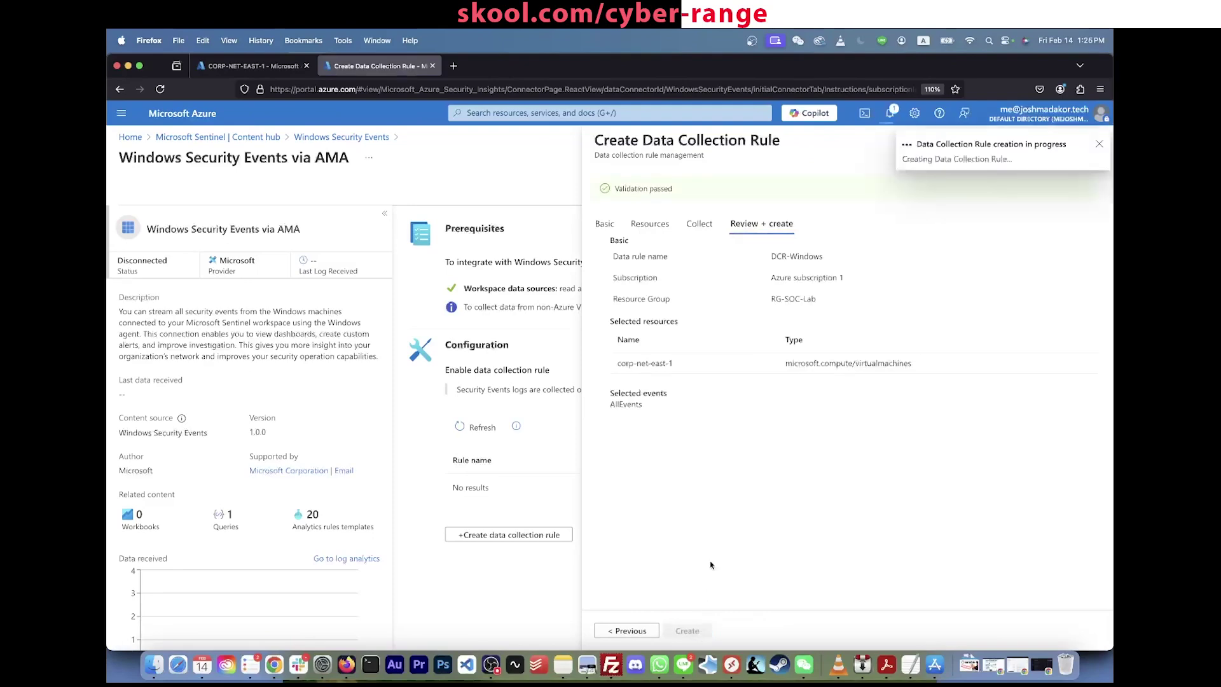
Step: Refresh CORP-NET-EAST-1's extension list, then return to the connector tab for the install confirmation
left_click(260, 68)
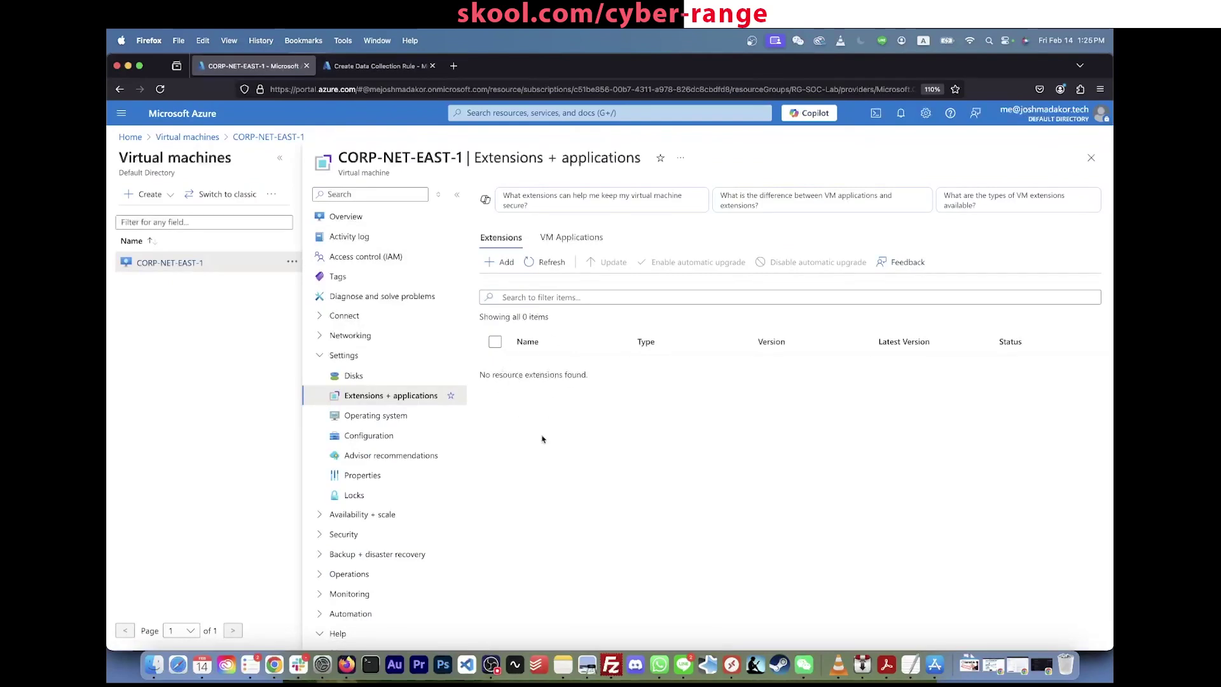
left_click(552, 265)
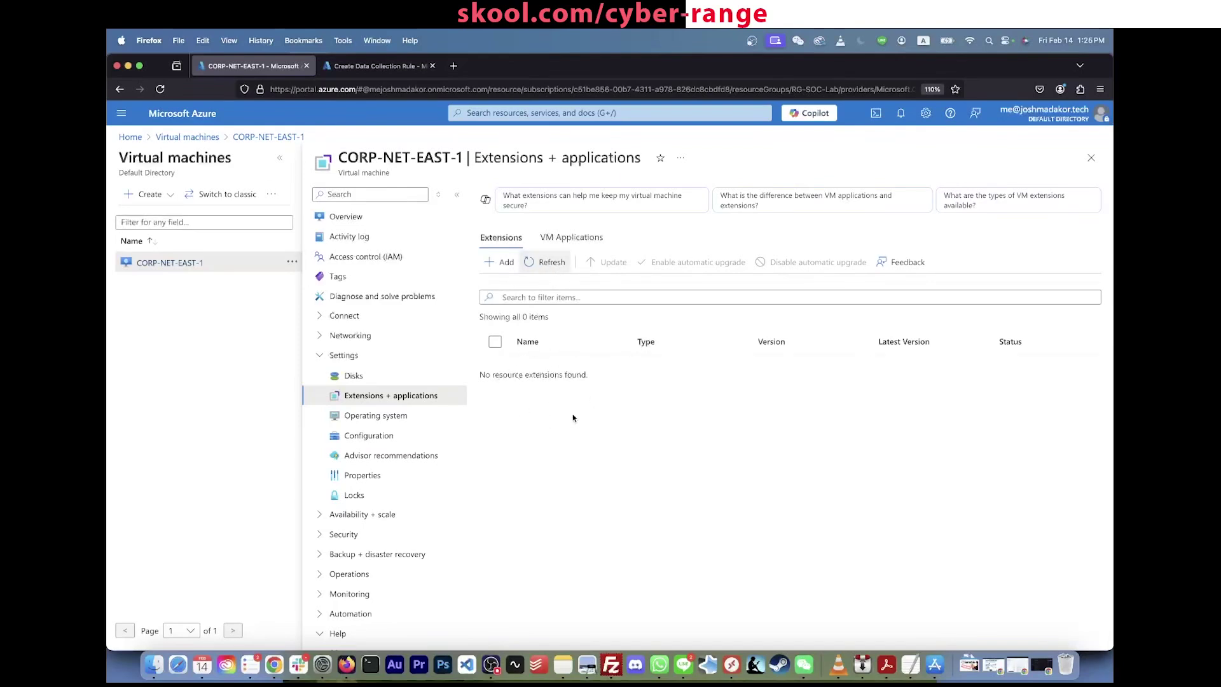
left_click(564, 245)
left_click(499, 240)
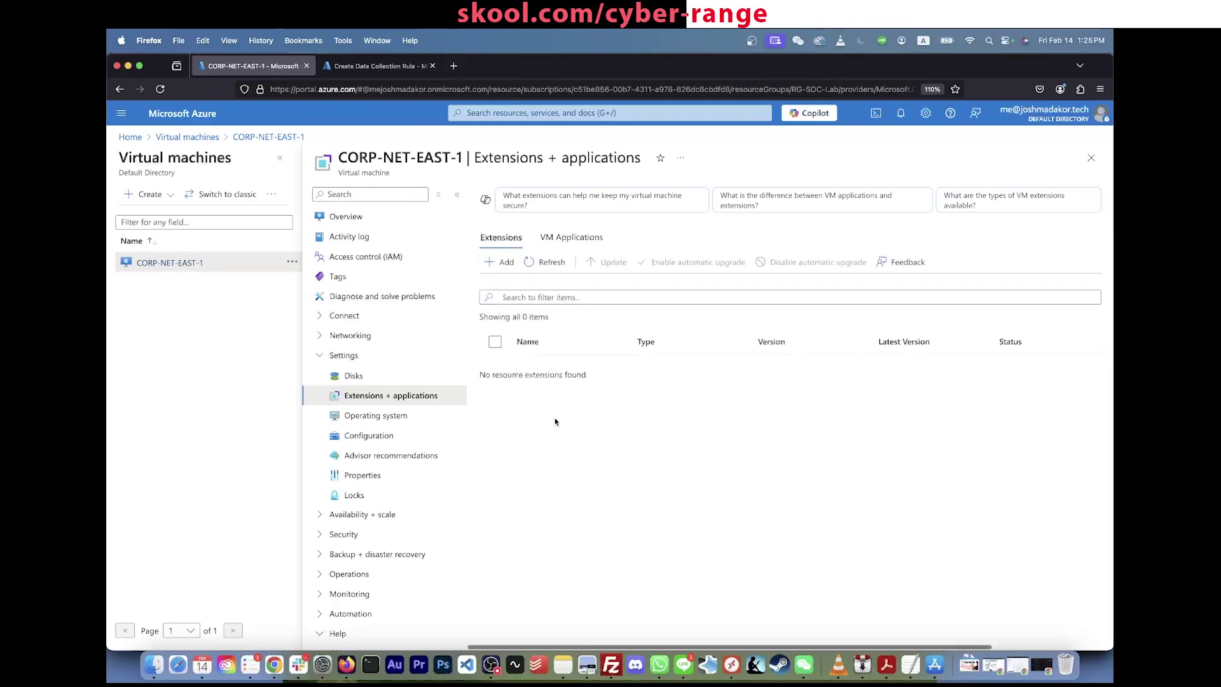
left_click(407, 67)
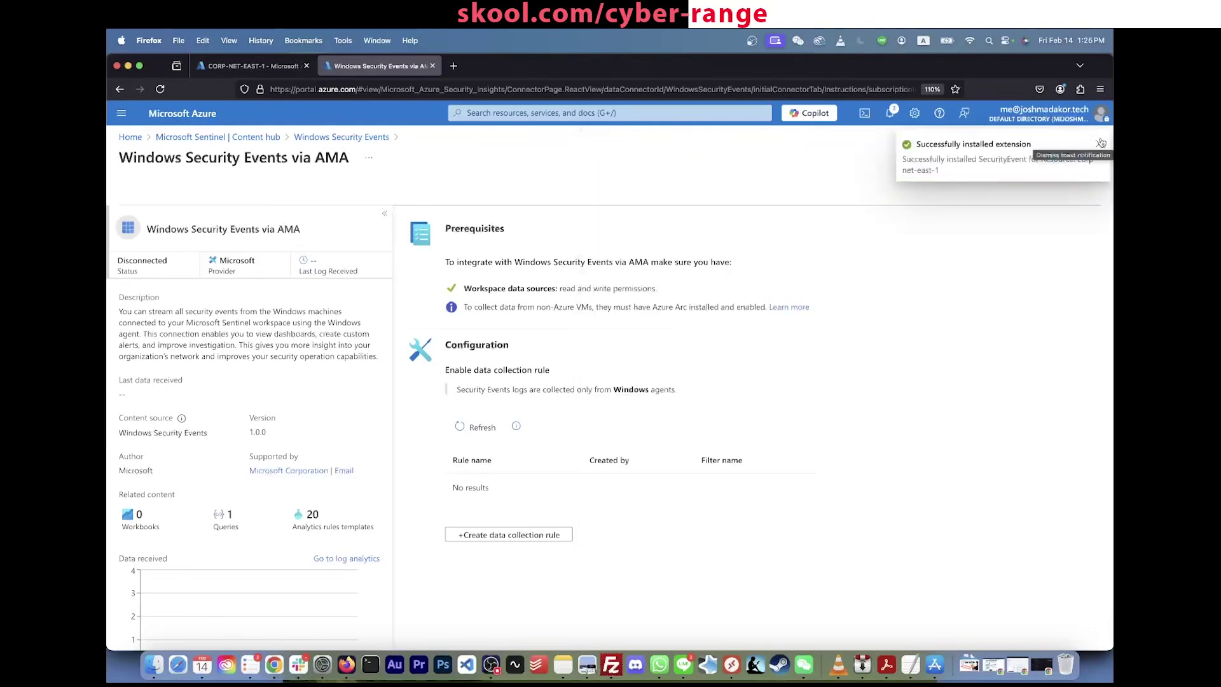
Step: Refresh CORP-NET-EAST-1's extensions and check notifications for rule and association success
left_click(254, 66)
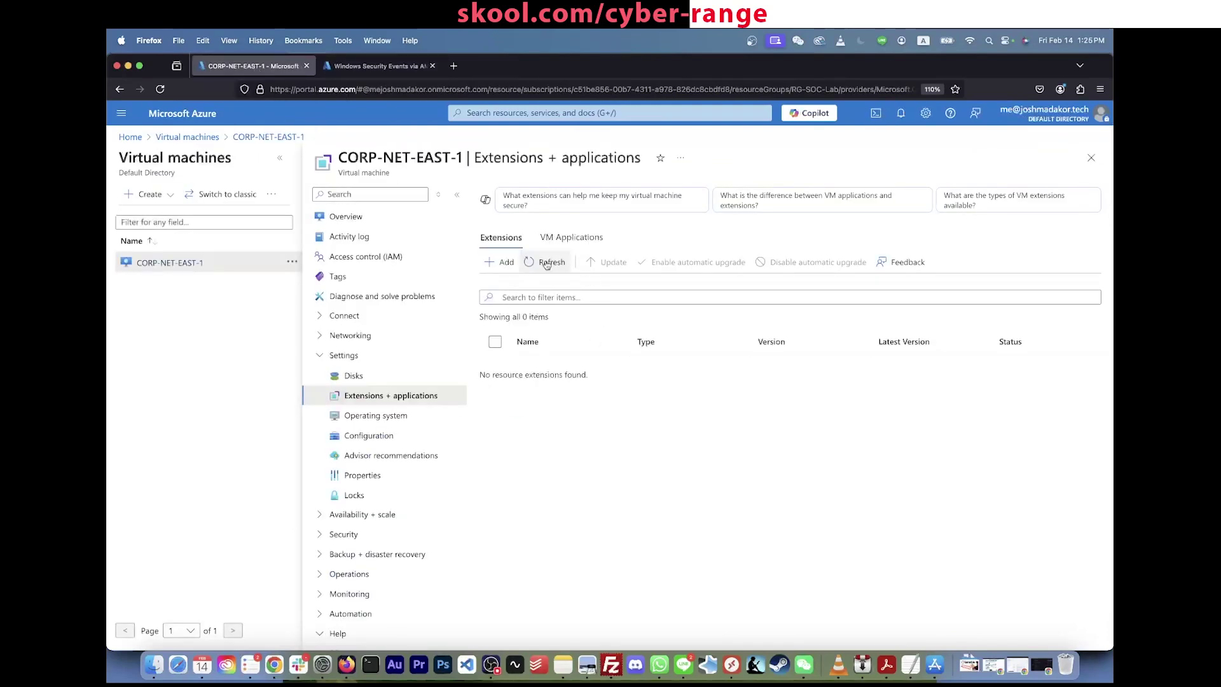
left_click(547, 263)
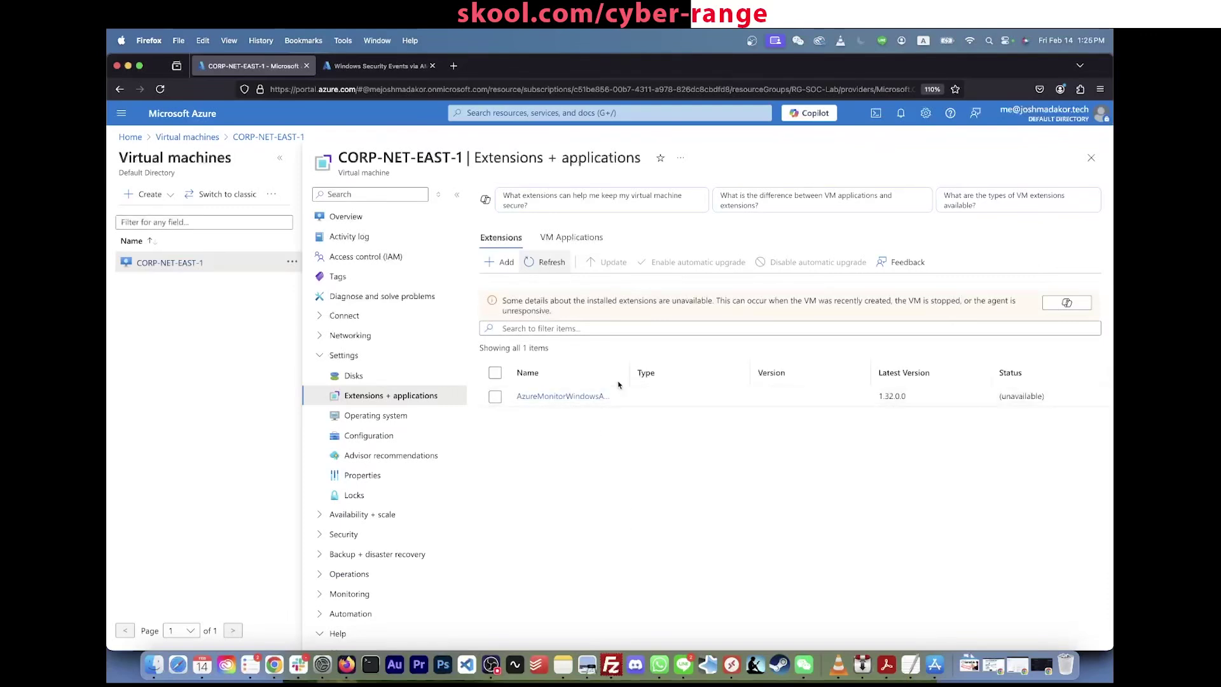
left_click(380, 66)
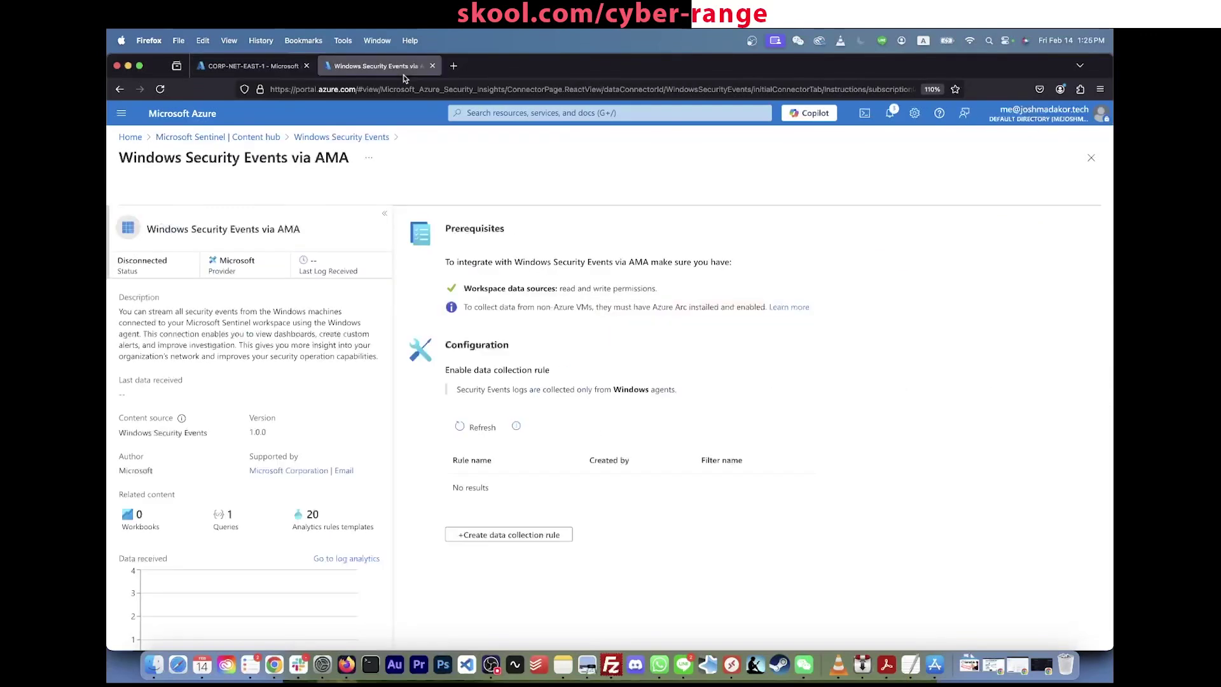
left_click(890, 122)
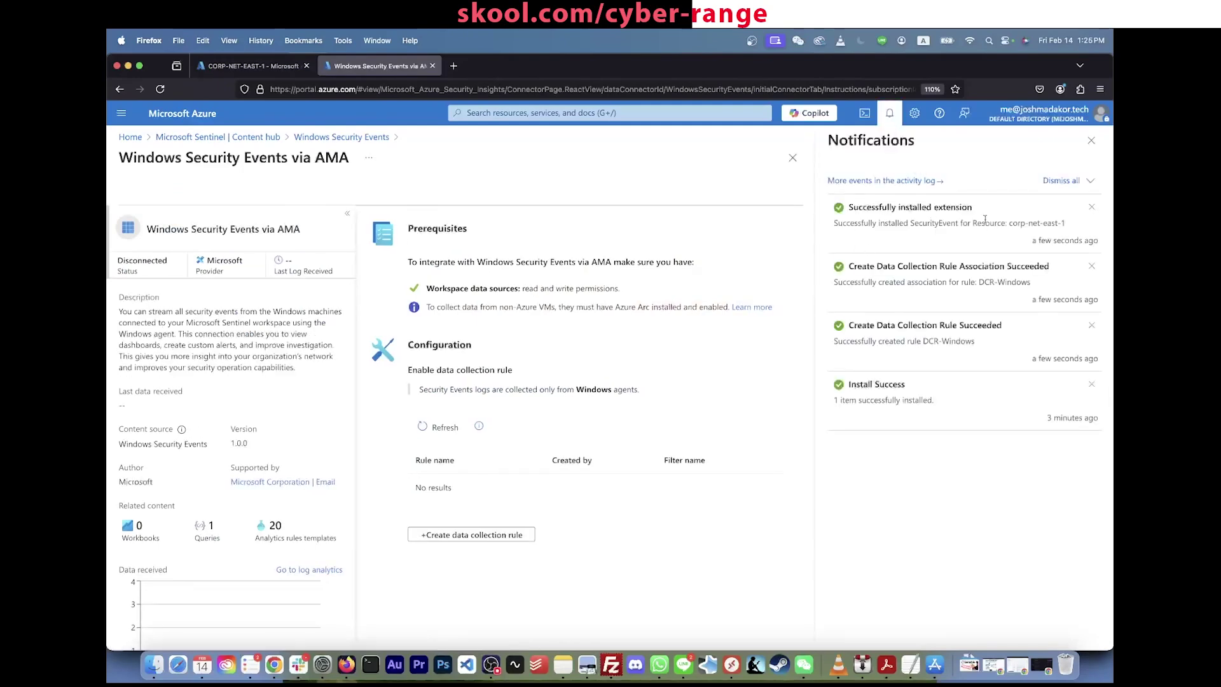
left_click(254, 66)
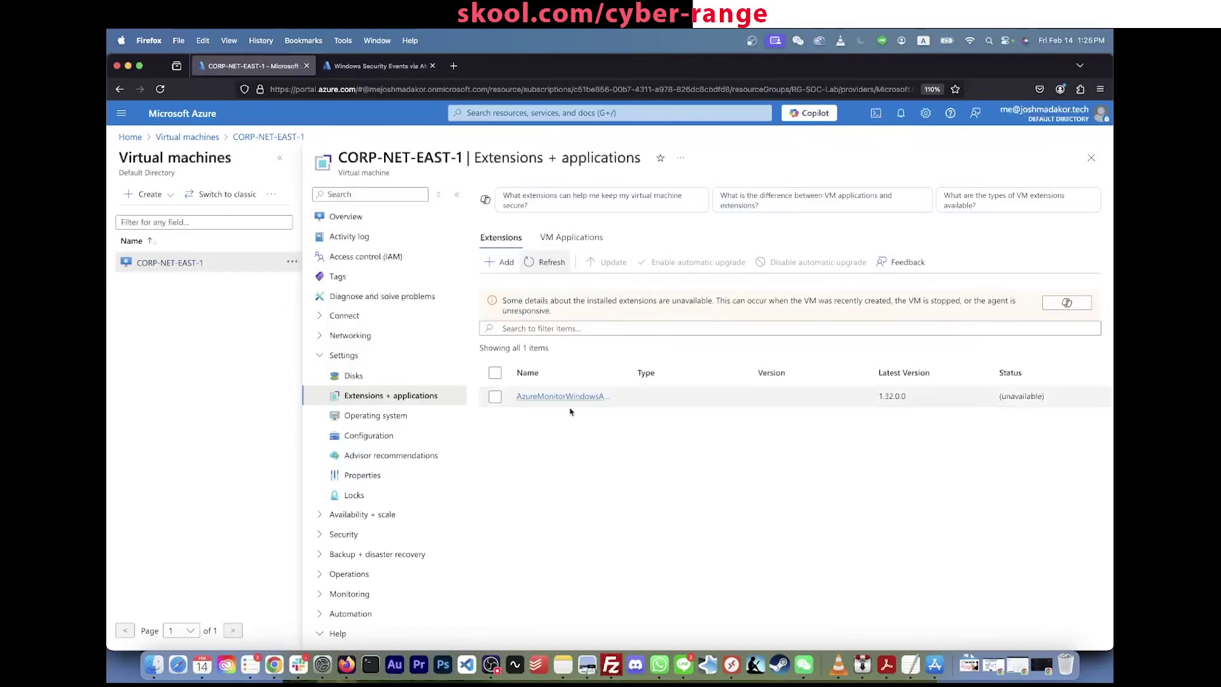
Step: Widen the Name column and inspect AzureMonitorWindowsAgent 1.32.0.0, status Transitioning
left_click_drag(572, 414, 633, 373)
left_click(679, 439)
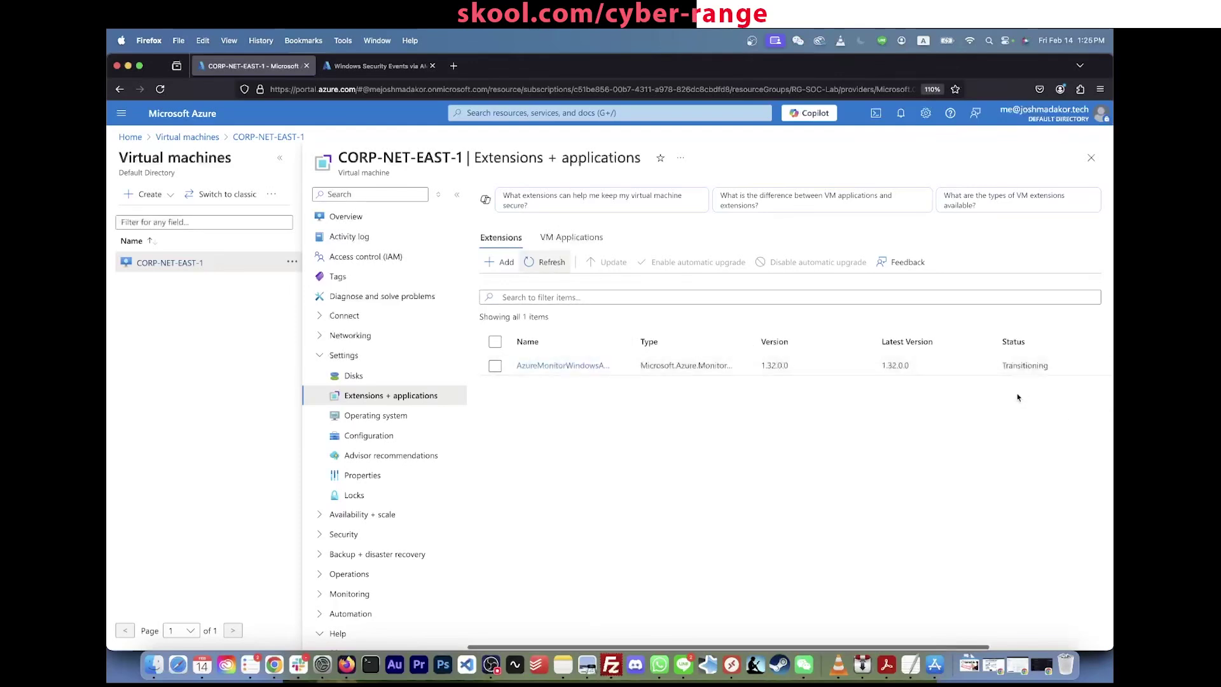
double_click(1025, 366)
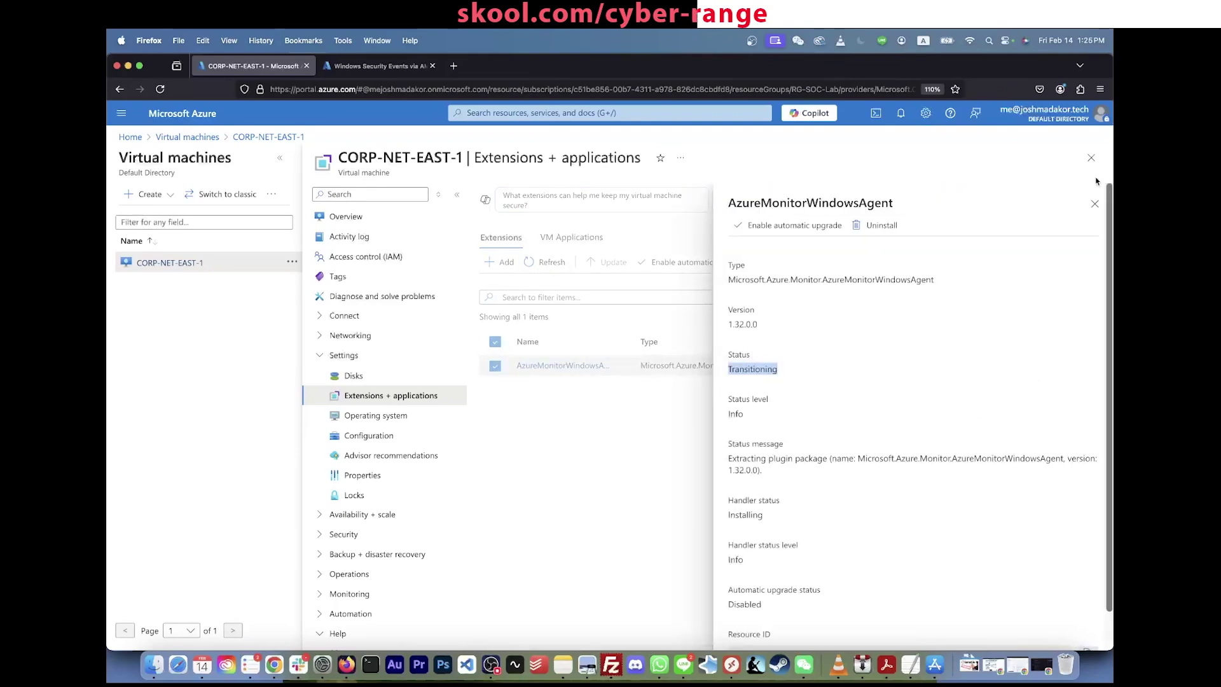
left_click(1094, 203)
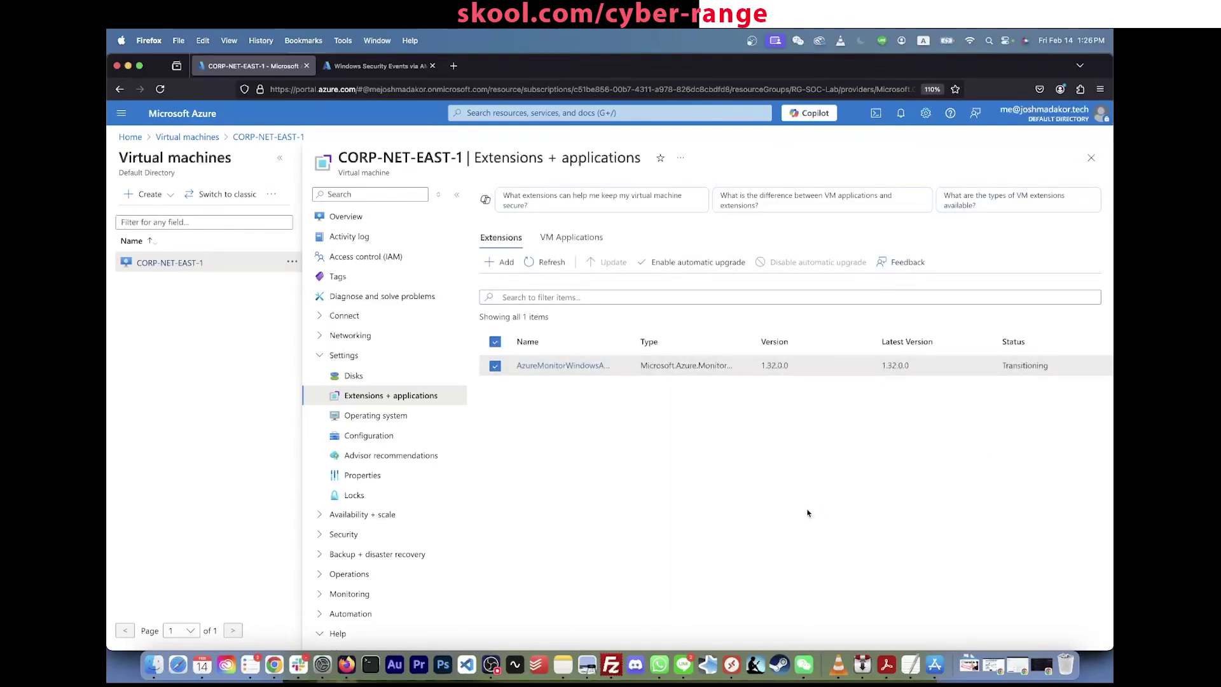
left_click(1020, 371)
left_click(620, 454)
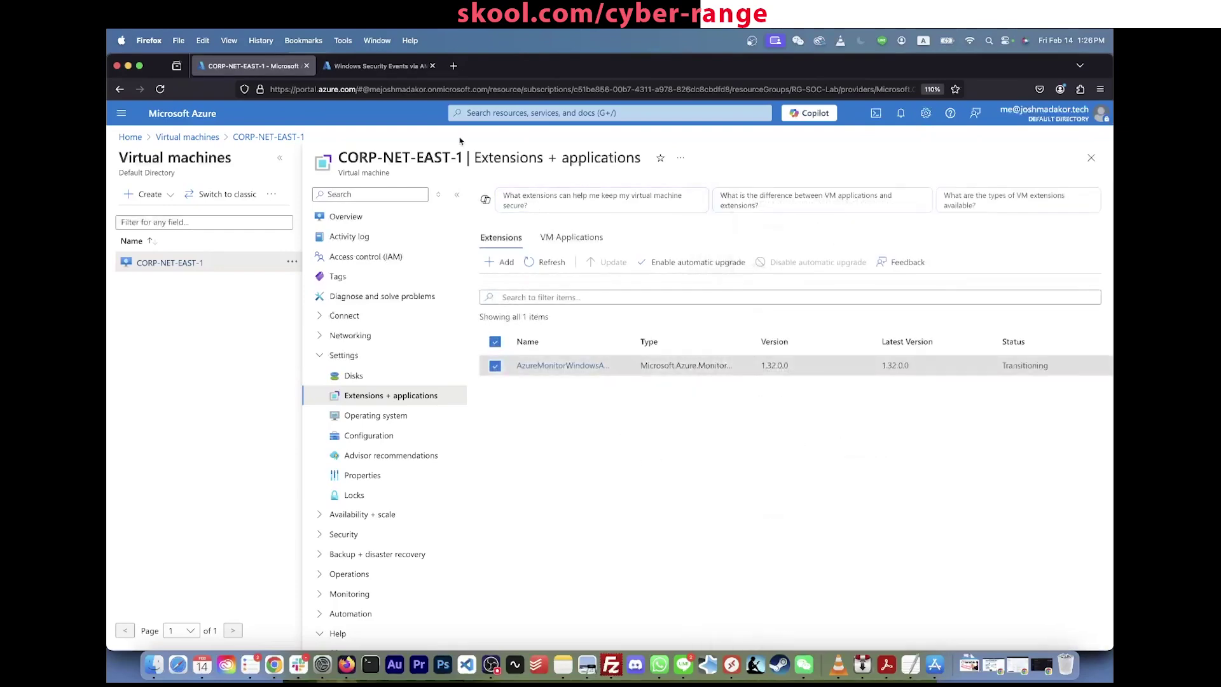
left_click(380, 65)
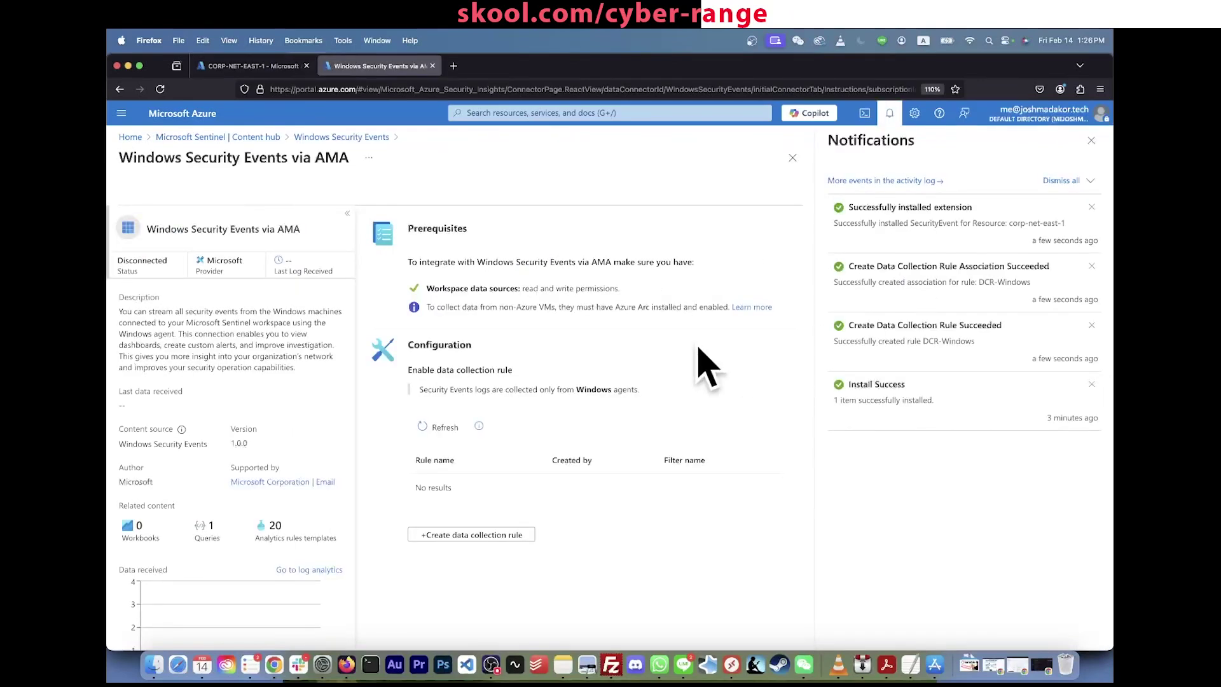
left_click(510, 112)
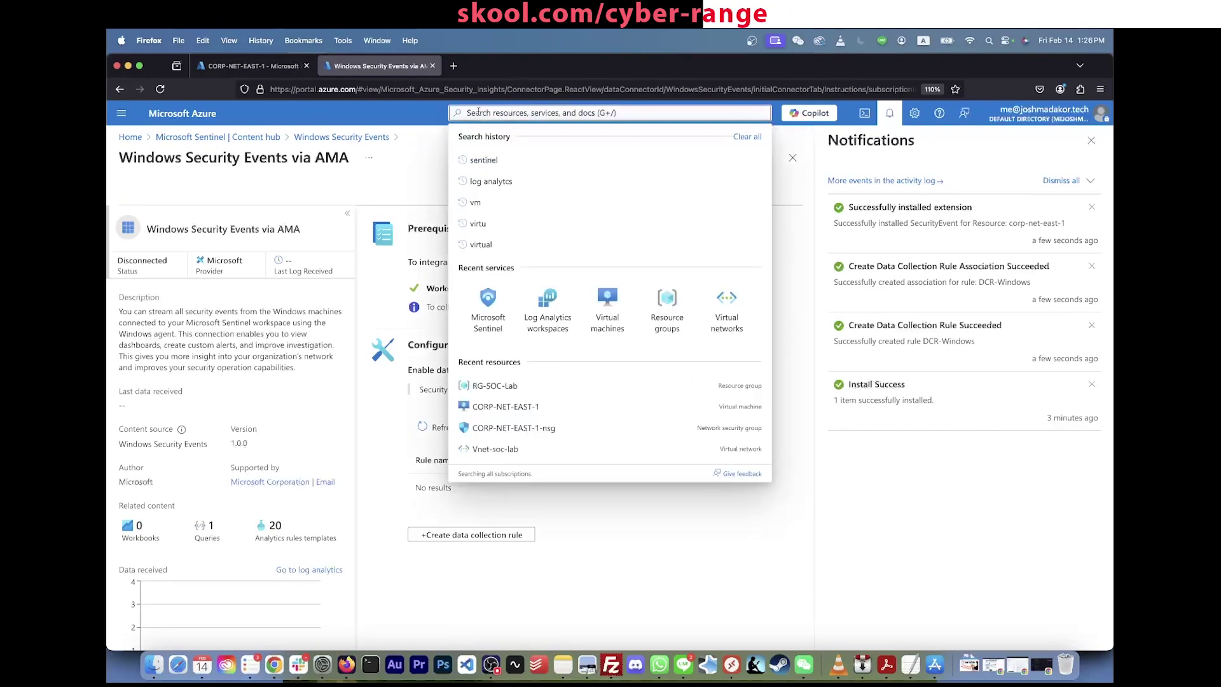
left_click(227, 66)
right_click(227, 65)
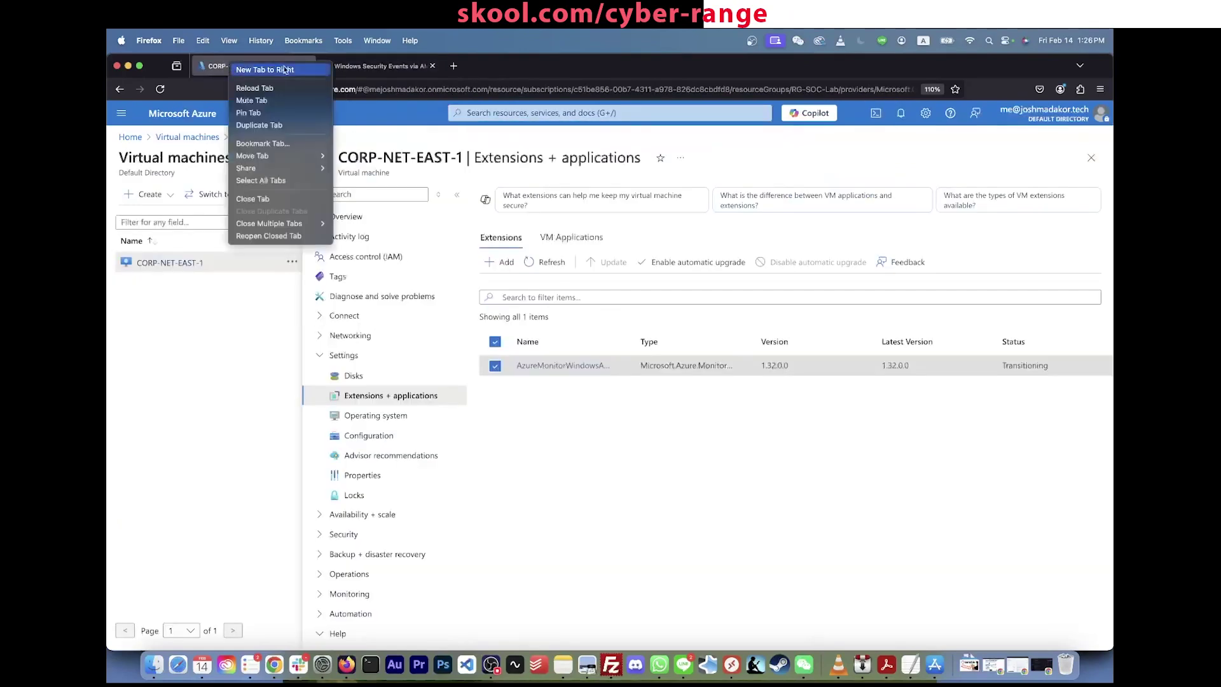
left_click(357, 72)
Step: Load portal.azure.com in a new browser tab placed beside the VM tab
key("super+t")
type("portal.azure.com/")
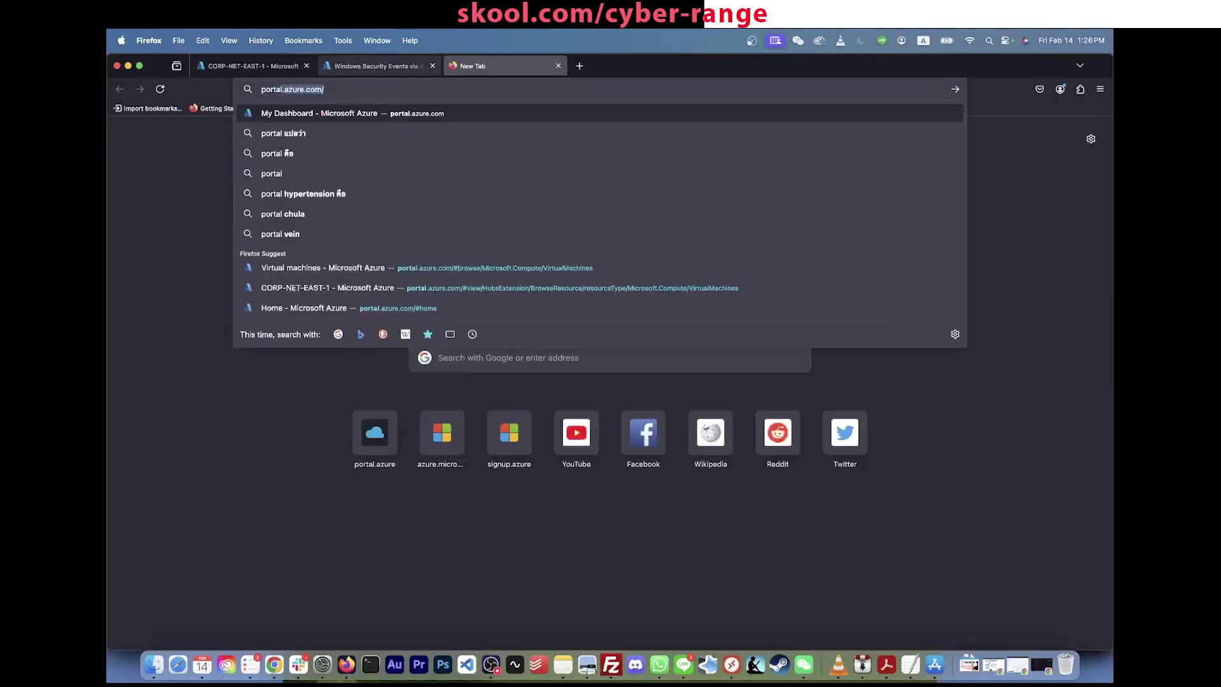
key("Return")
left_click_drag(490, 65, 365, 69)
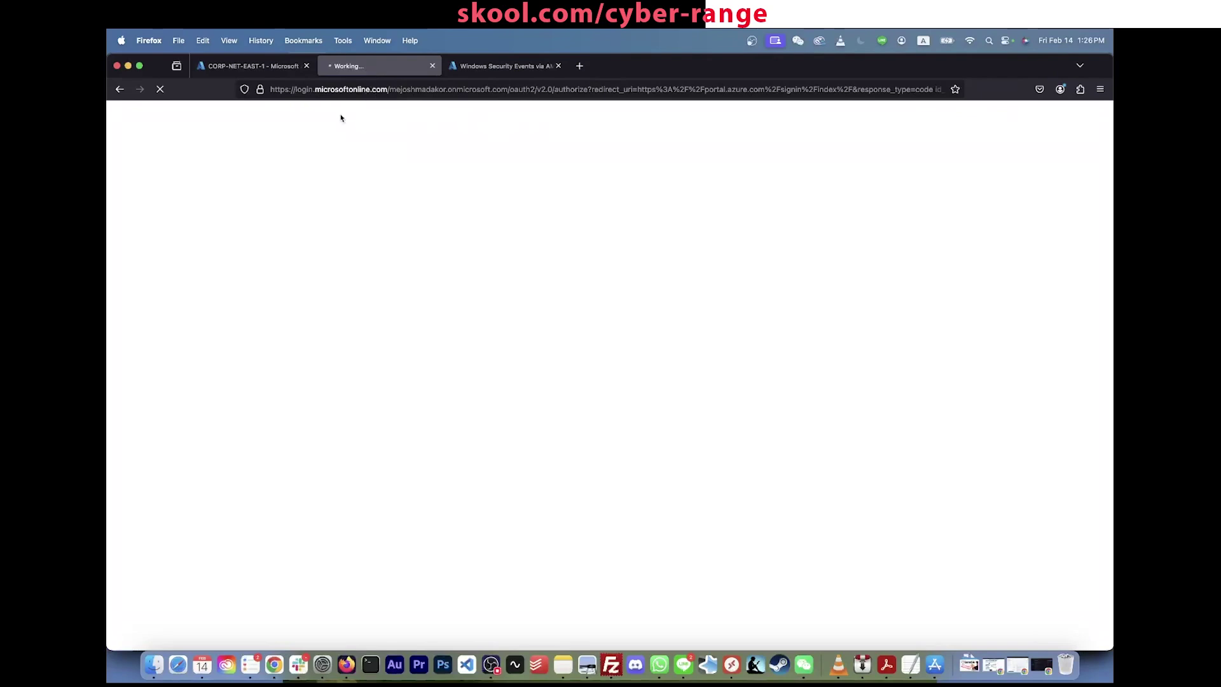
left_click(325, 90)
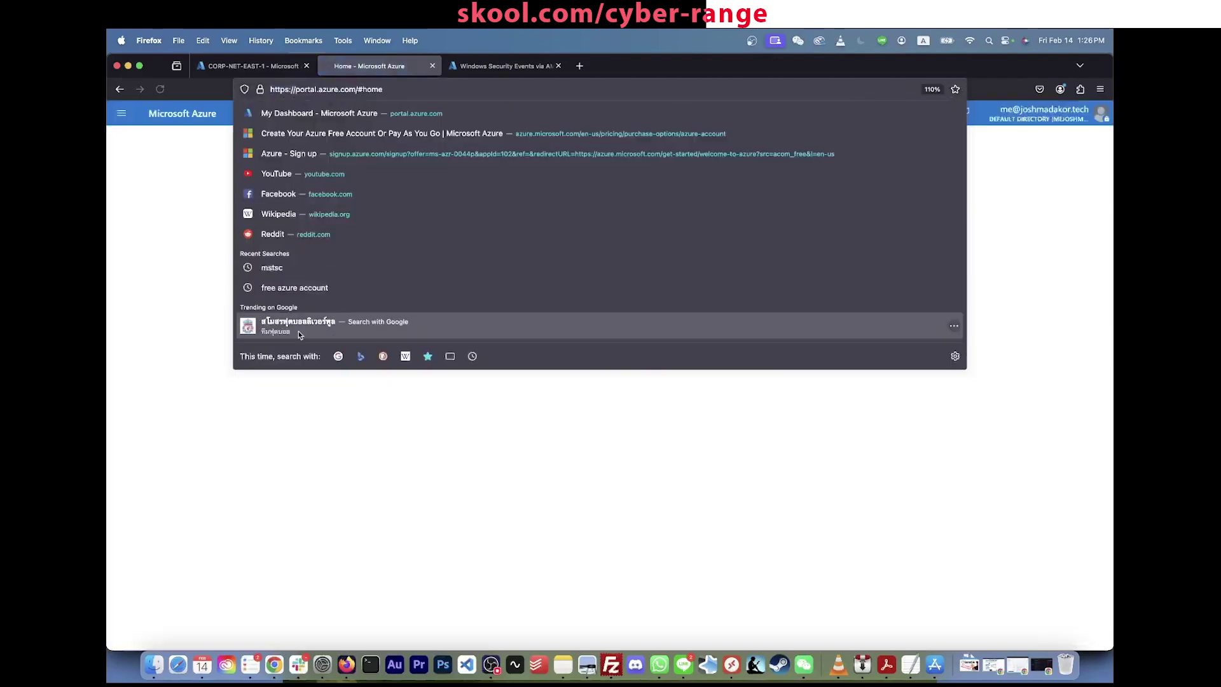
left_click(182, 344)
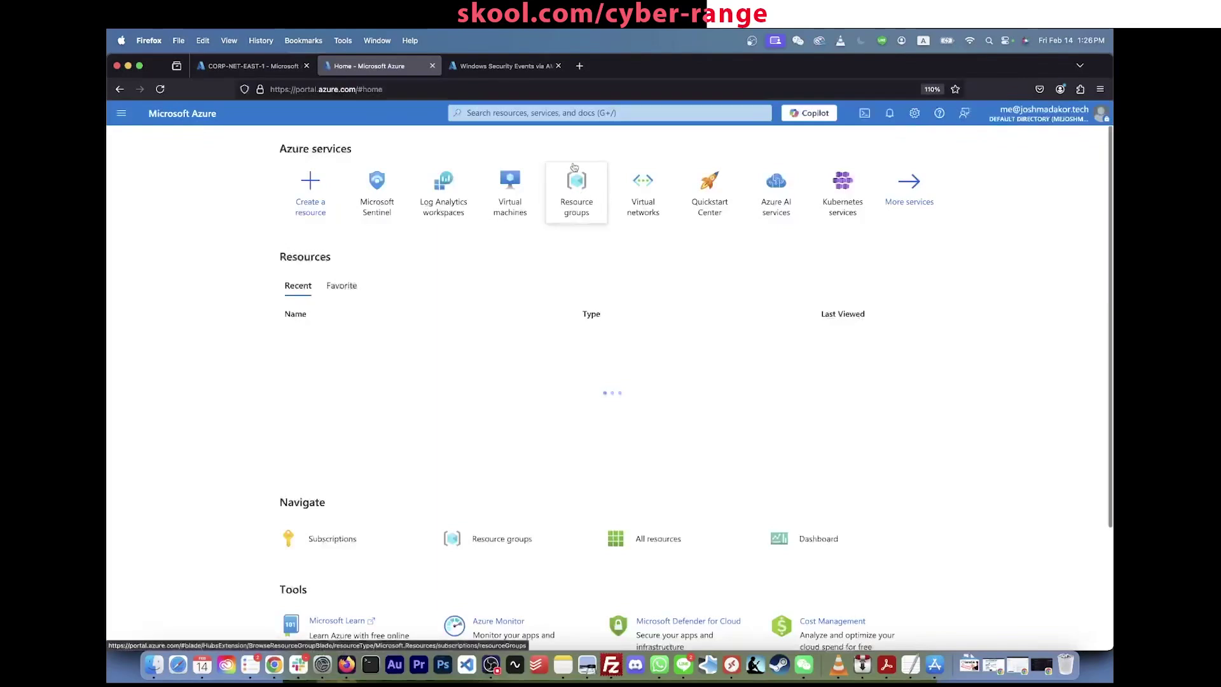
Step: Search 'log analytics' and open LAW-soc-lab-0000 from Log Analytics workspaces
left_click(584, 112)
type("log analytics")
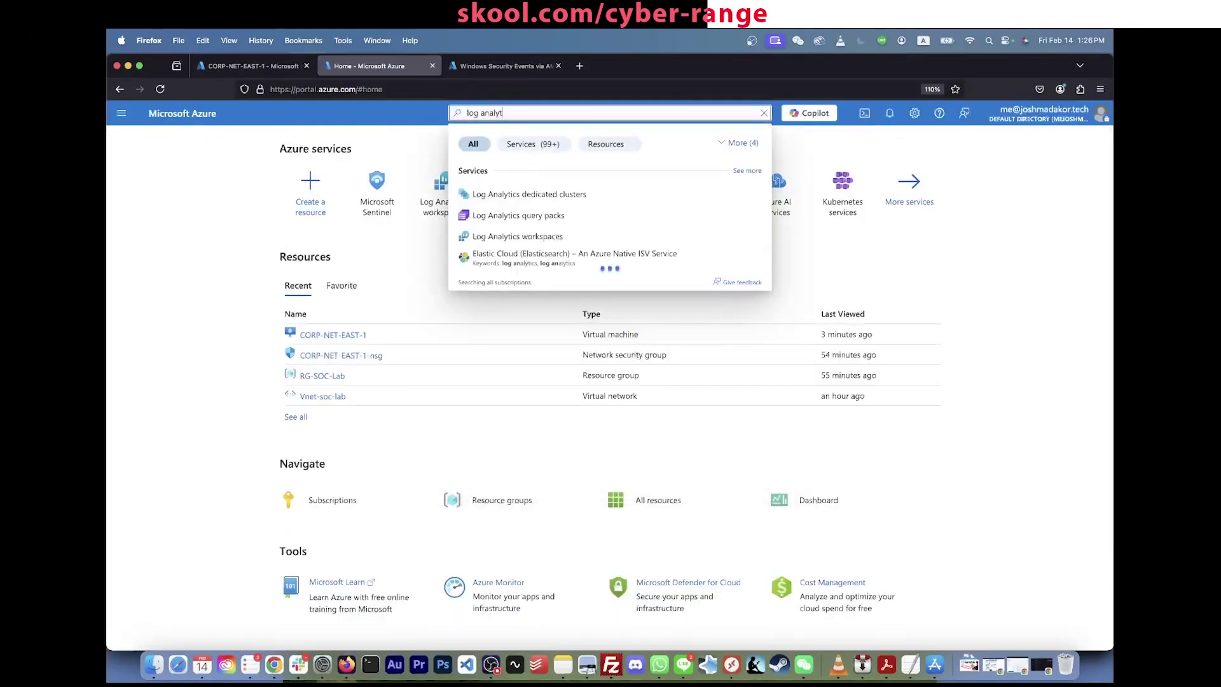
left_click(534, 238)
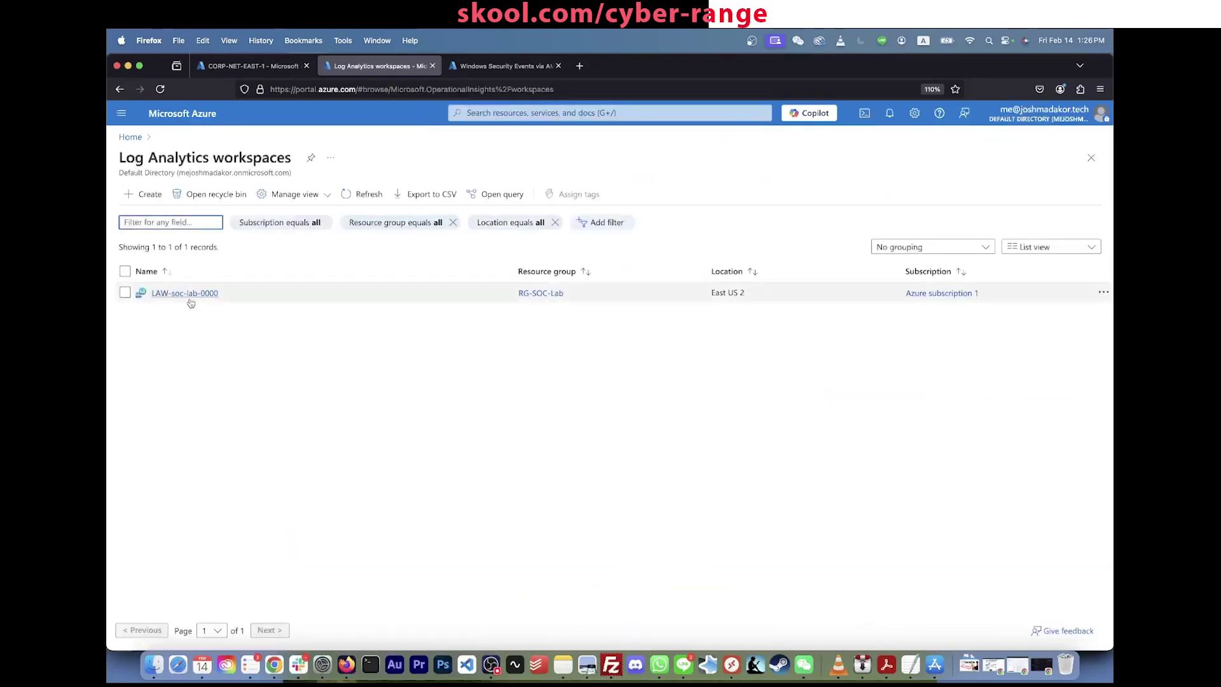
left_click(190, 296)
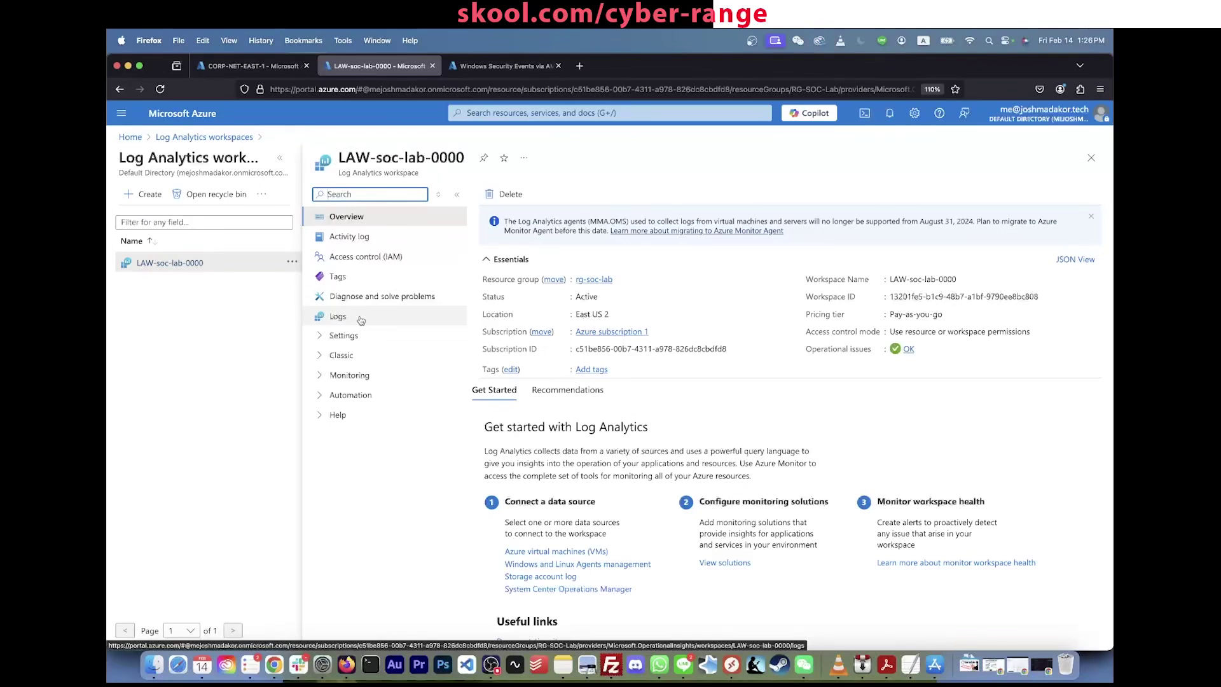
Step: Open the LAW-soc-lab-0000 Logs page and dismiss the welcome, queries hub and new-experience prompts
left_click(360, 318)
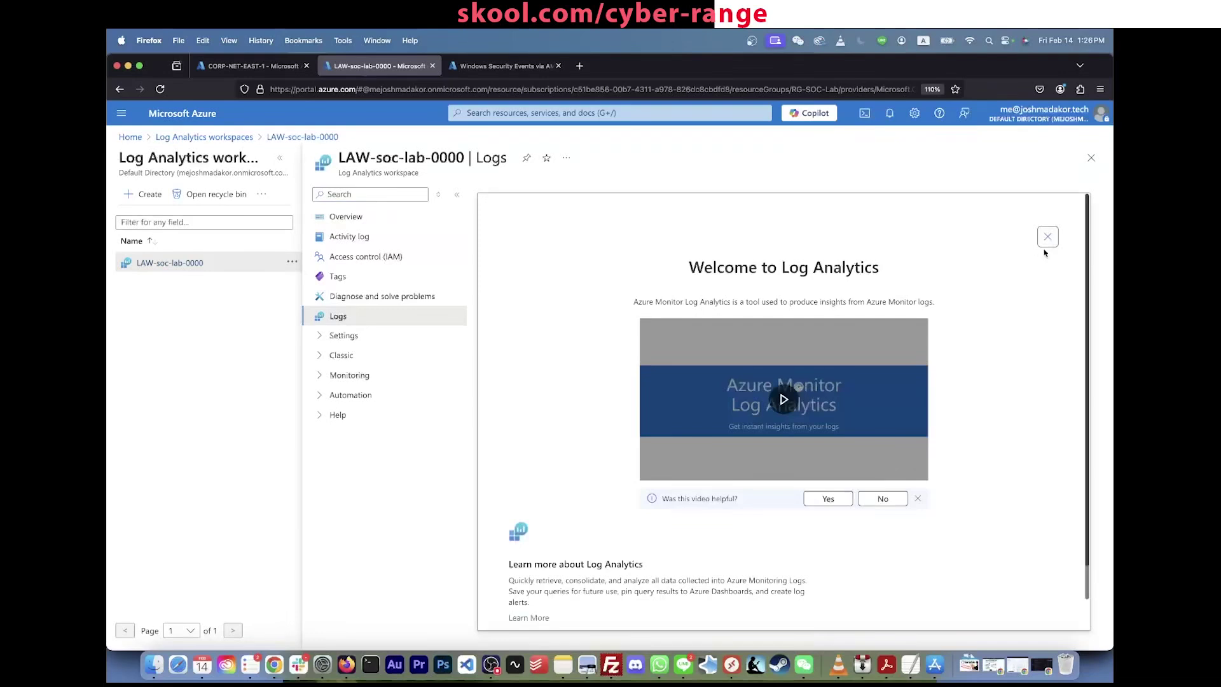
left_click(1048, 238)
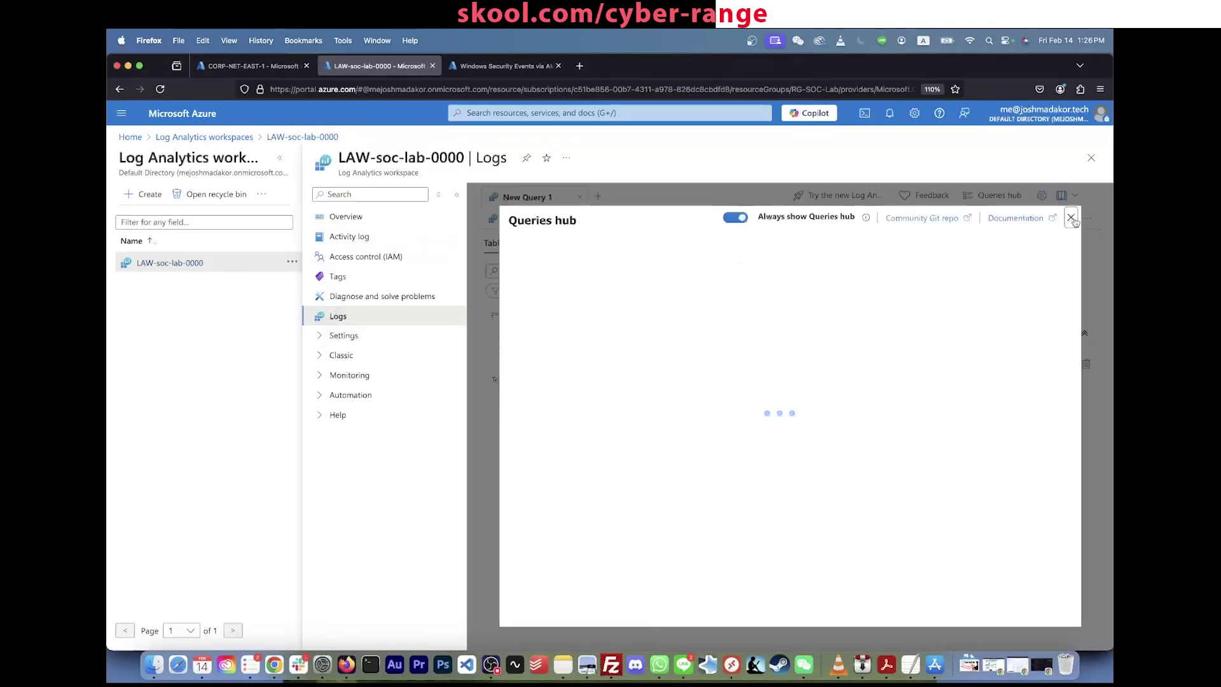
left_click(1072, 219)
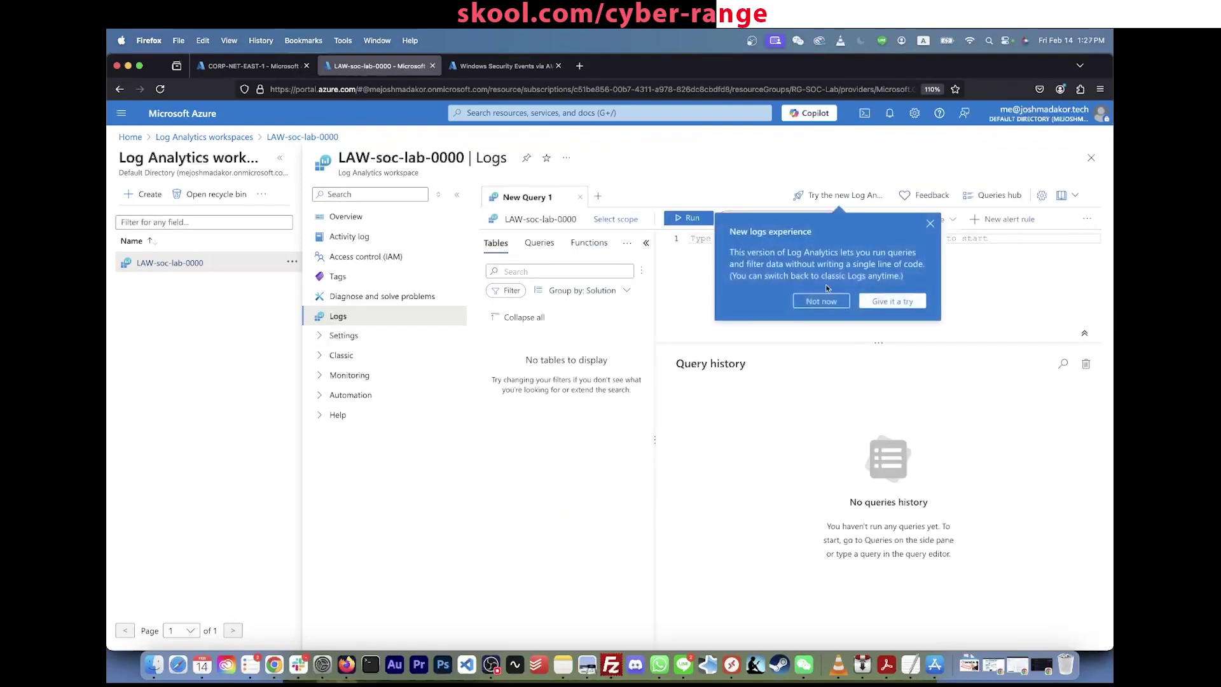
left_click(930, 223)
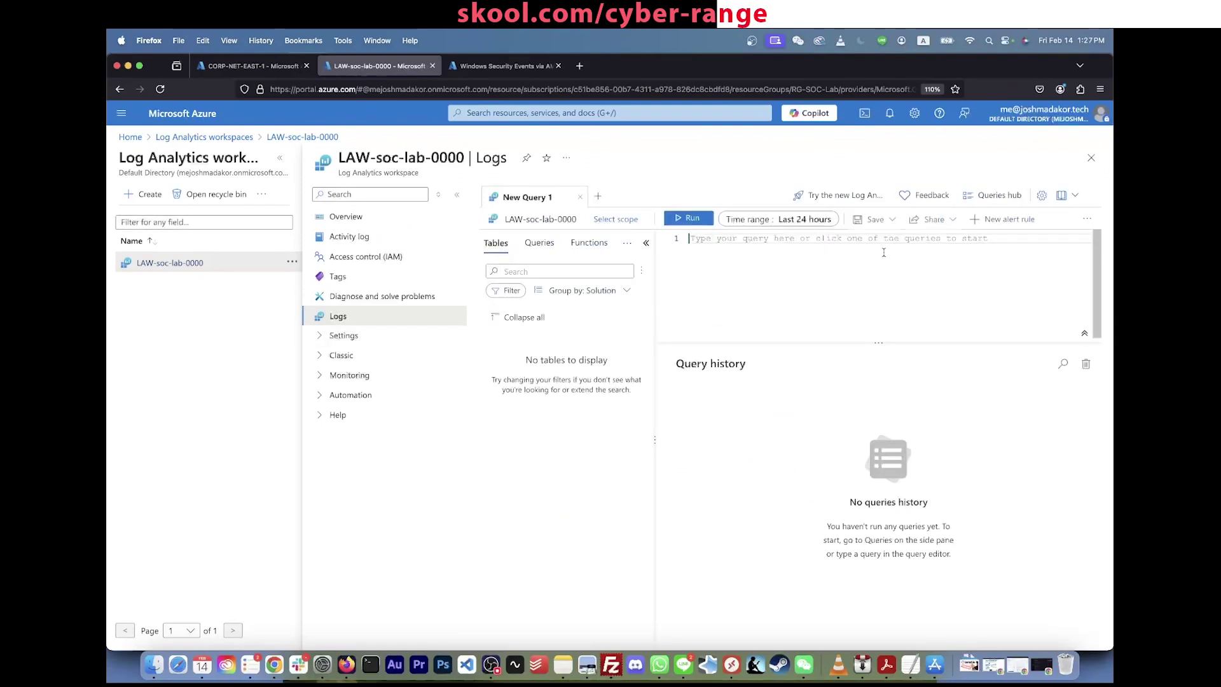
Step: Run a SecurityEvent query, which returns nothing for the last 24 hours, then return to Windows Security Events
type("Securit")
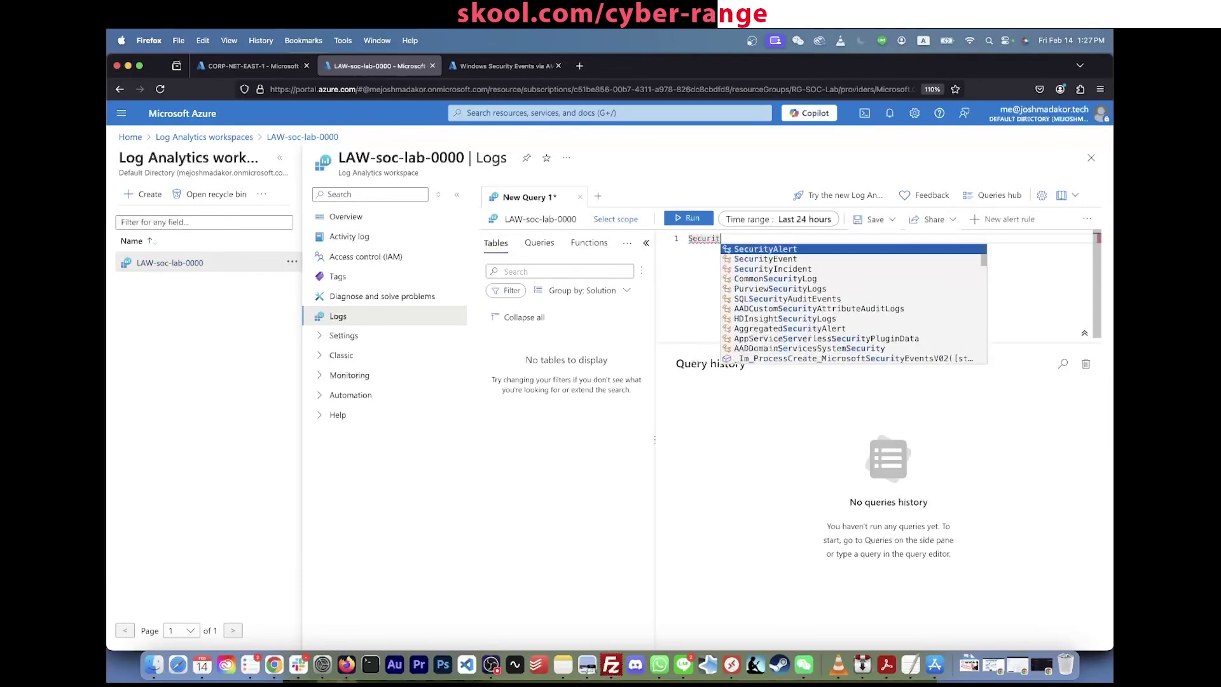
type("yEvent")
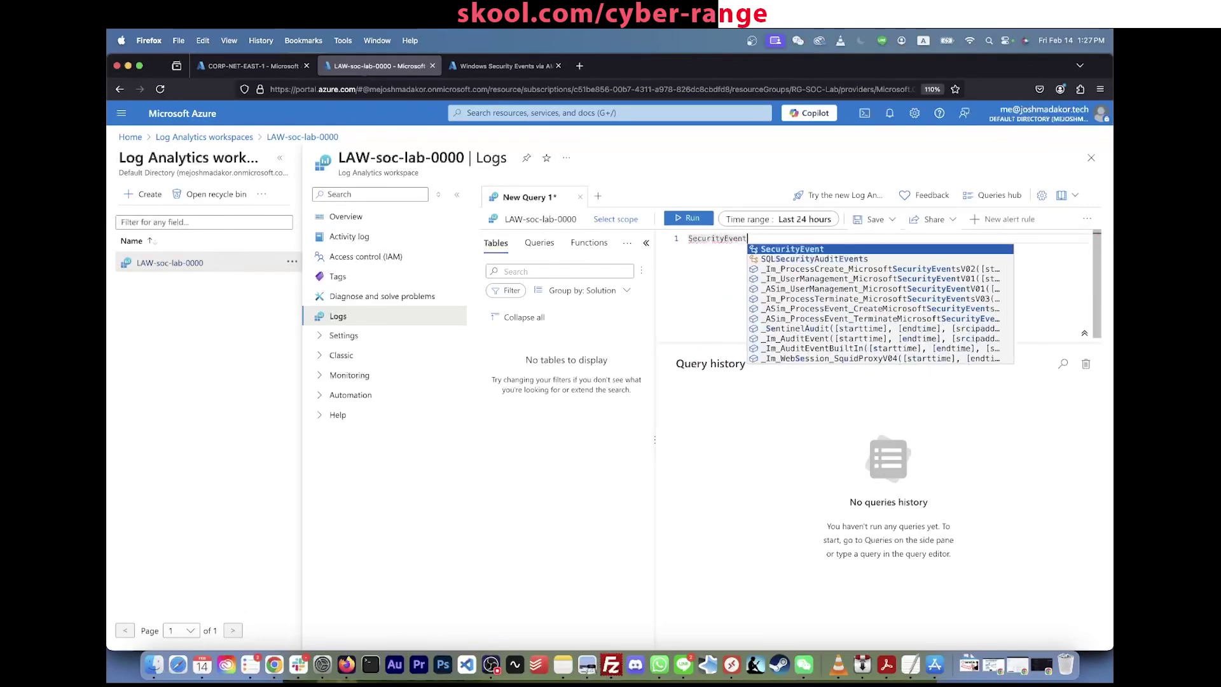
left_click(693, 219)
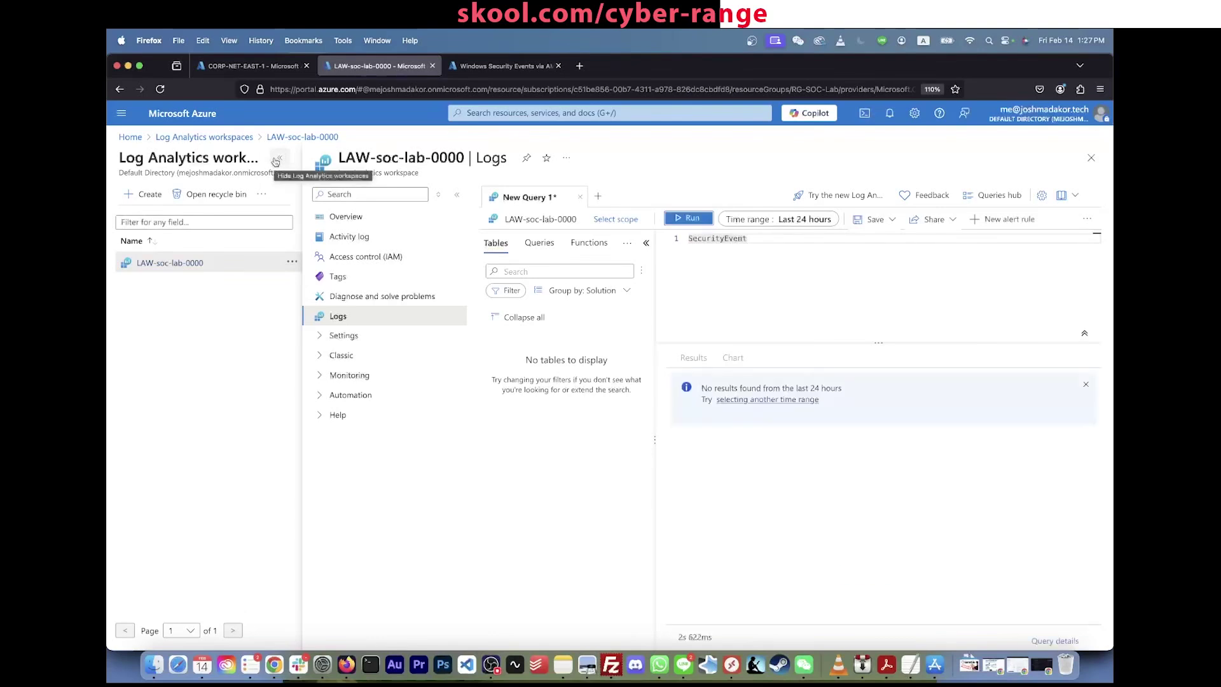
left_click(277, 160)
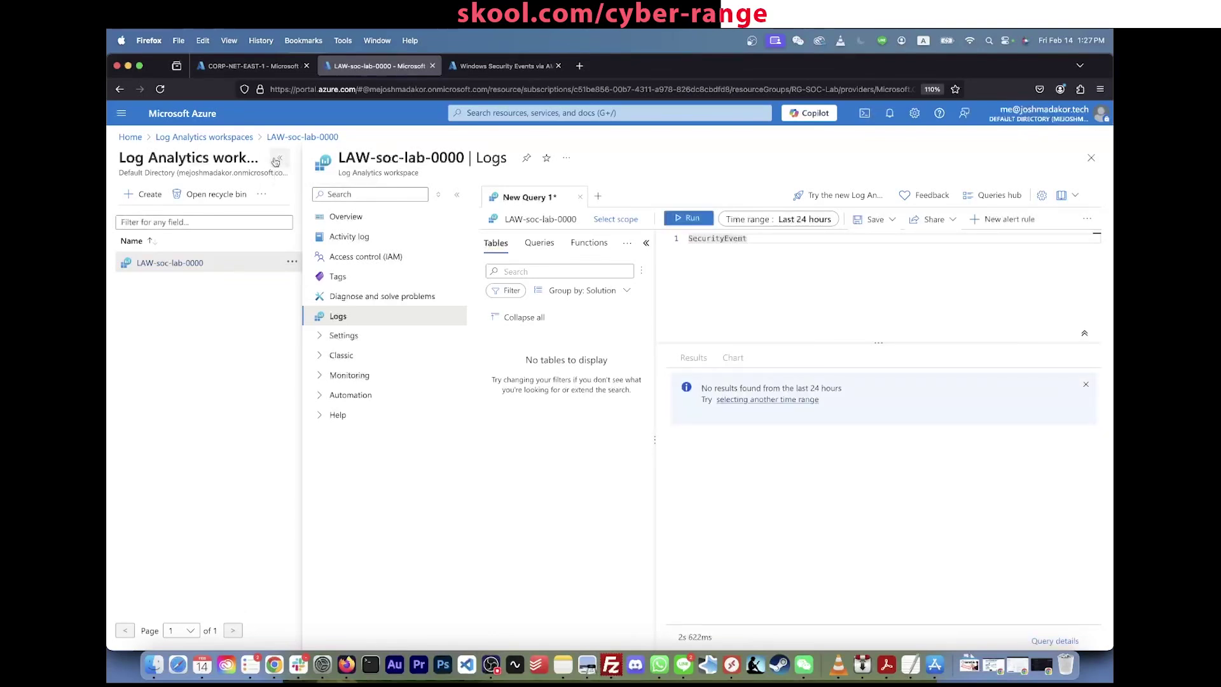
left_click(505, 66)
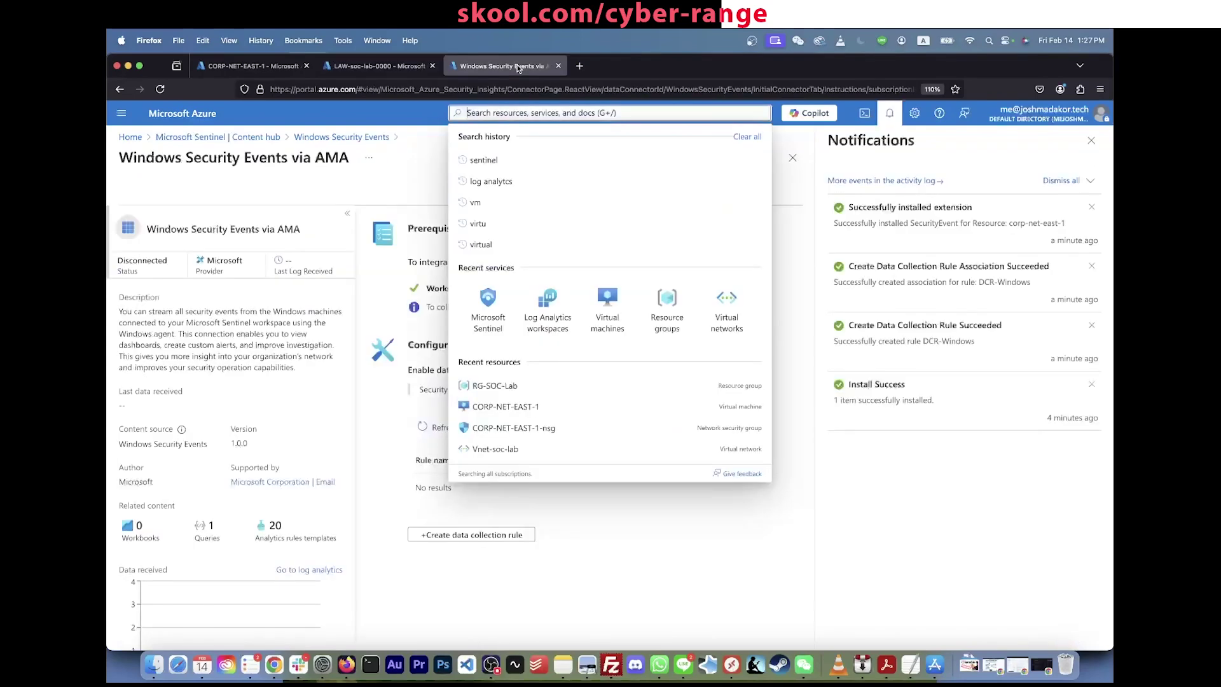
Step: Check the agent extension's status on CORP-NET-EAST-1 and refresh the extensions list
left_click(379, 66)
left_click(267, 66)
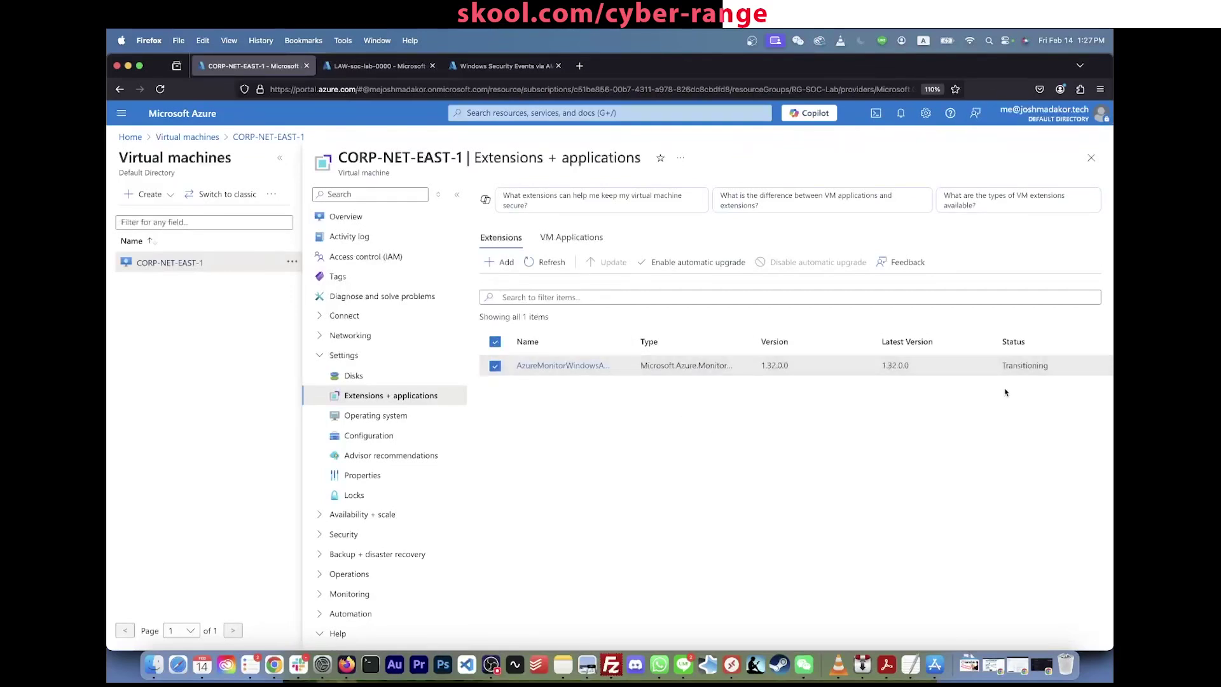
left_click(1025, 365)
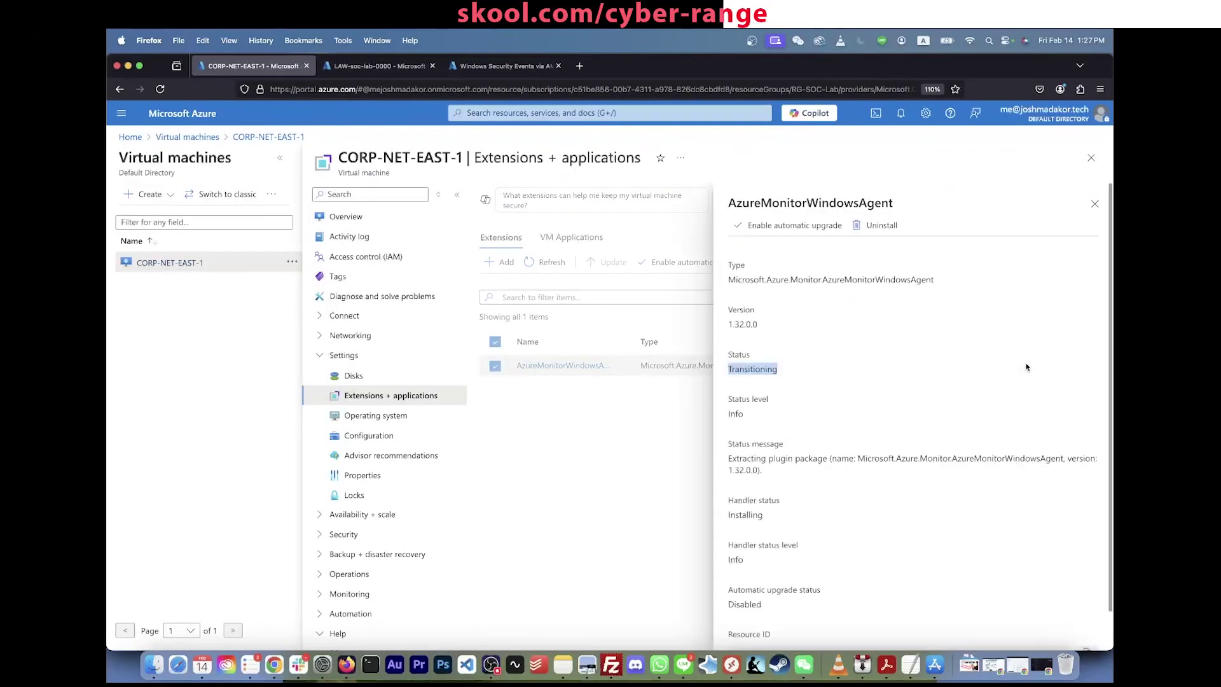
left_click(1095, 204)
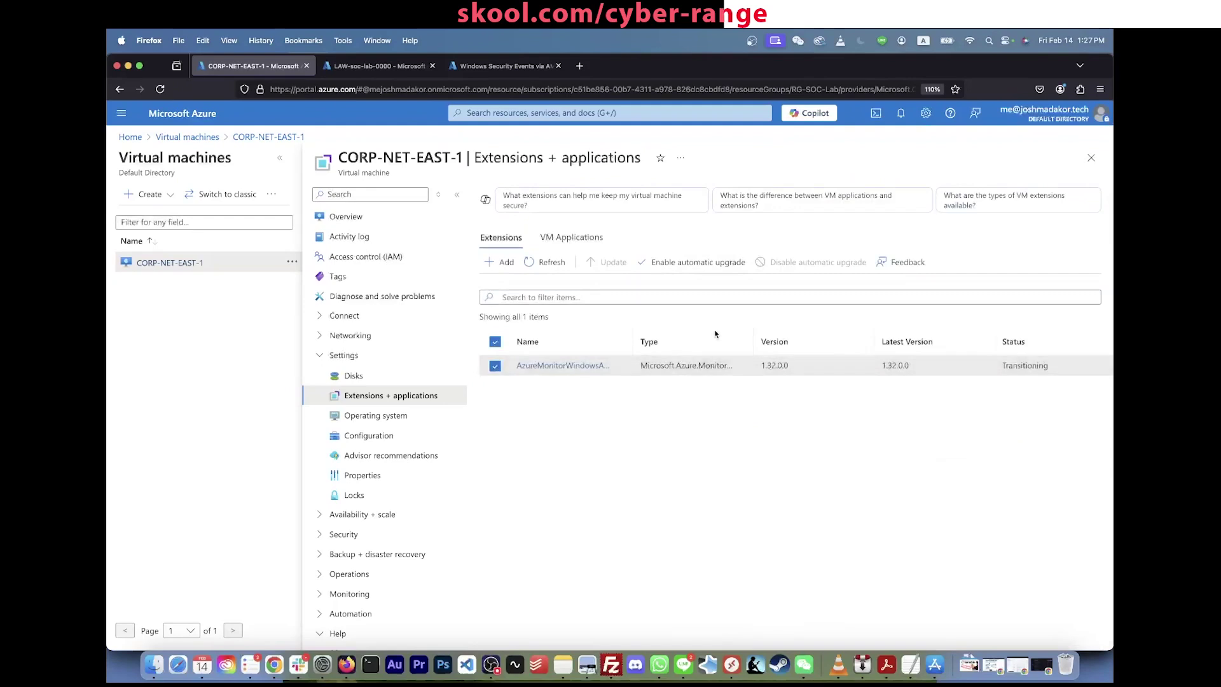
left_click(556, 265)
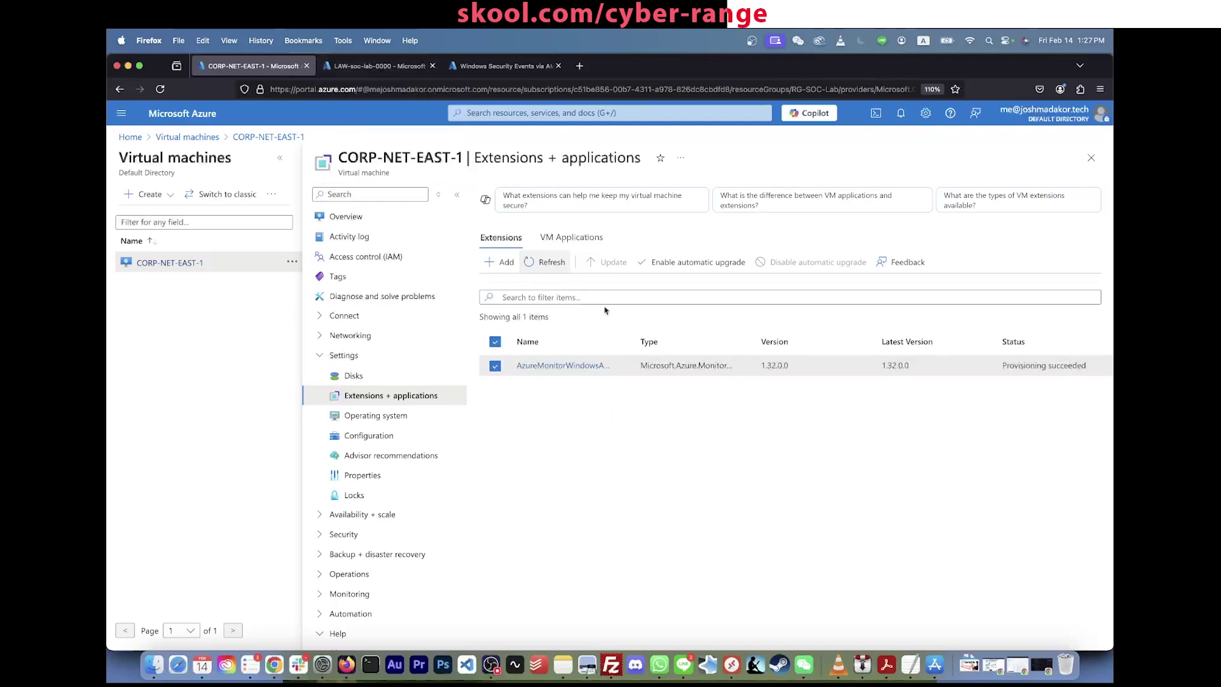
Step: Rerun the SecurityEvent query and confirm the agent extension shows Provisioning succeeded
left_click(400, 71)
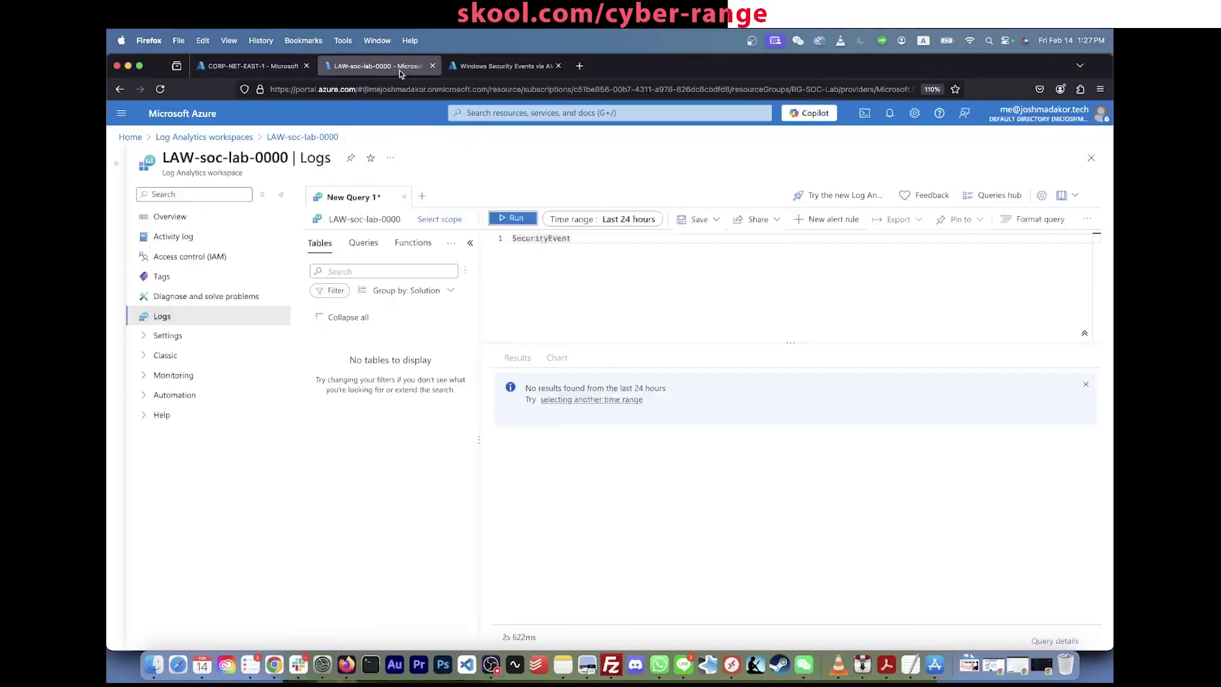
left_click(646, 301)
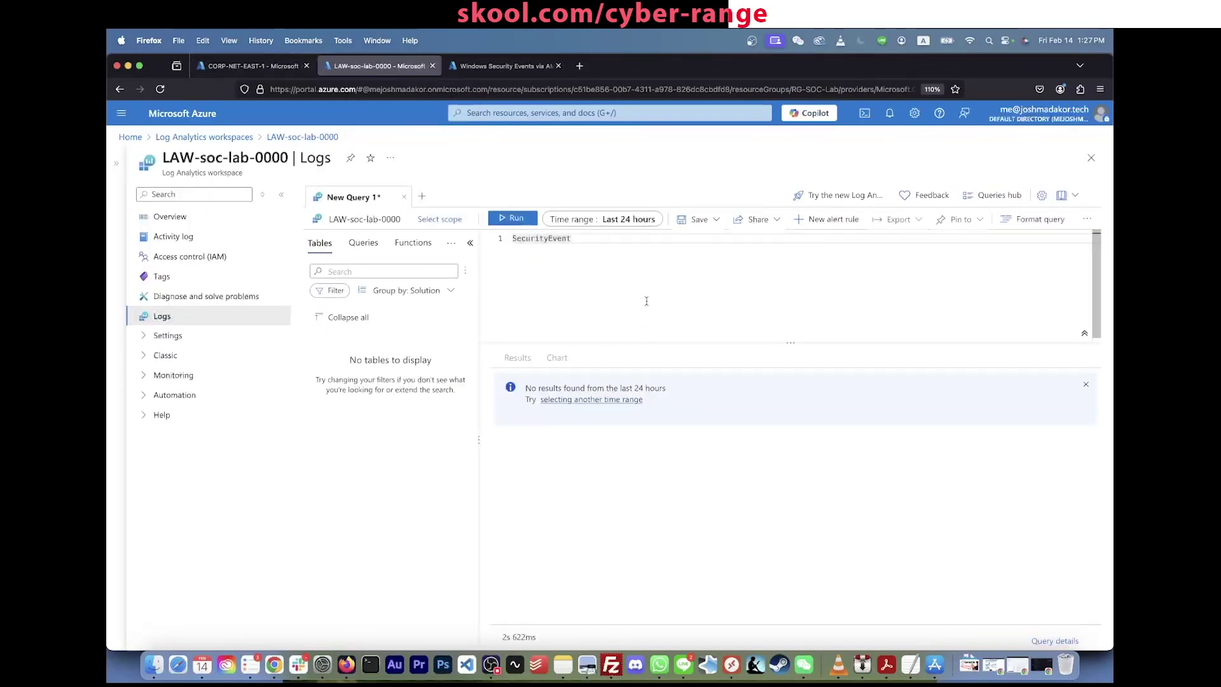
left_click(514, 218)
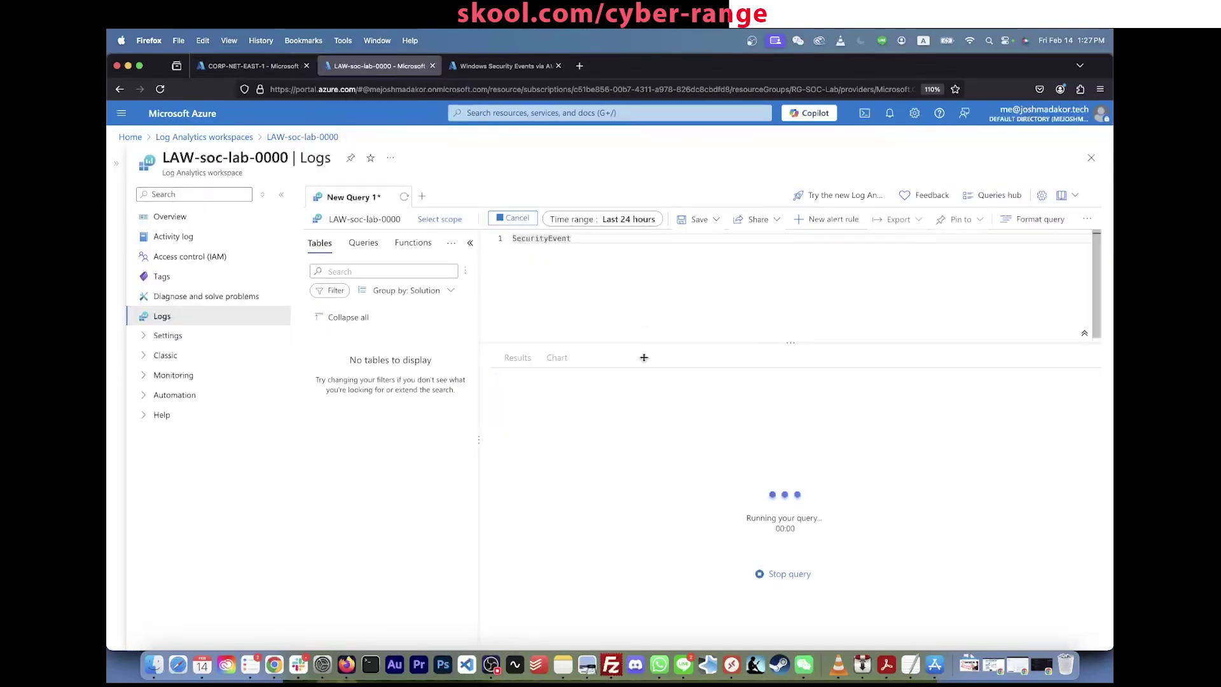
left_click(252, 67)
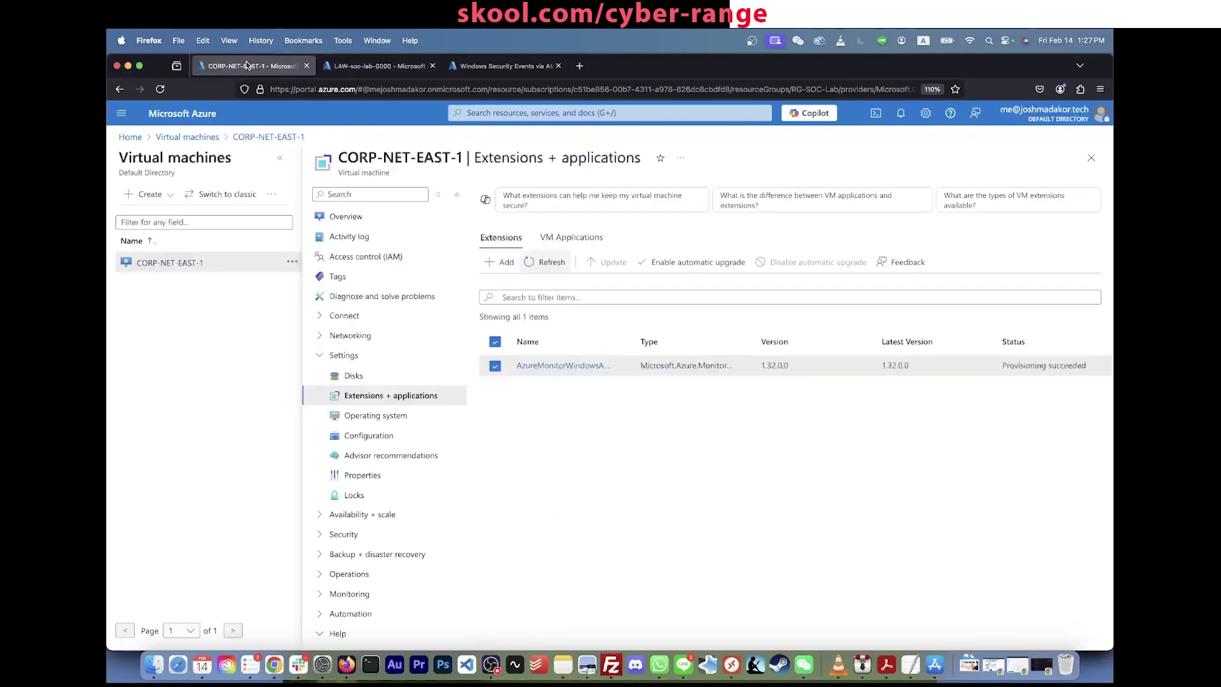
triple_click(1036, 365)
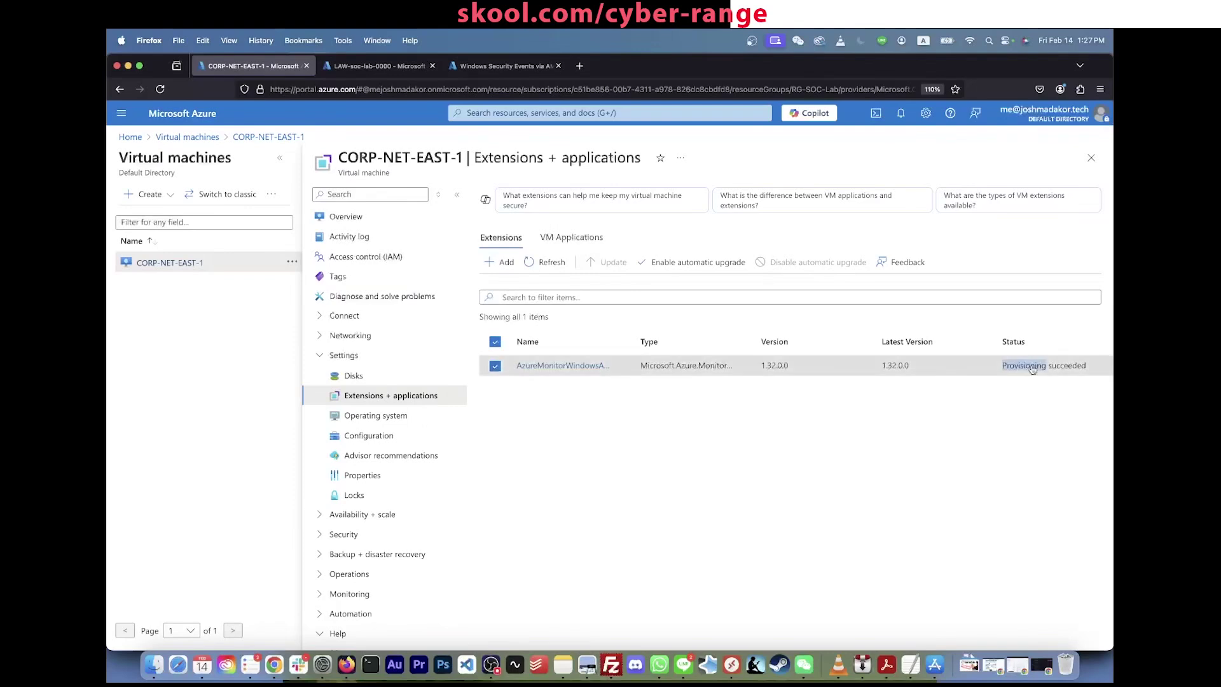
left_click(1094, 204)
left_click(379, 66)
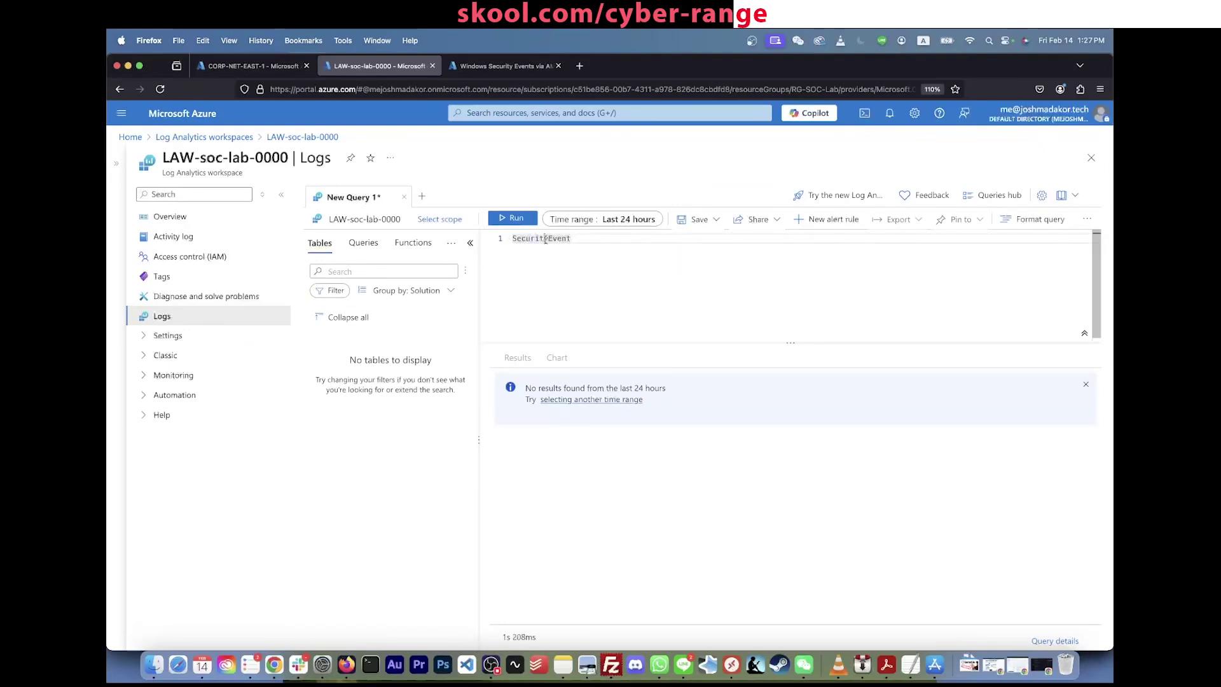
Step: Rerun the SecurityEvent query with Shift+Enter, now returning 1434 events from CORP-NET-EAST-1
left_click(513, 218)
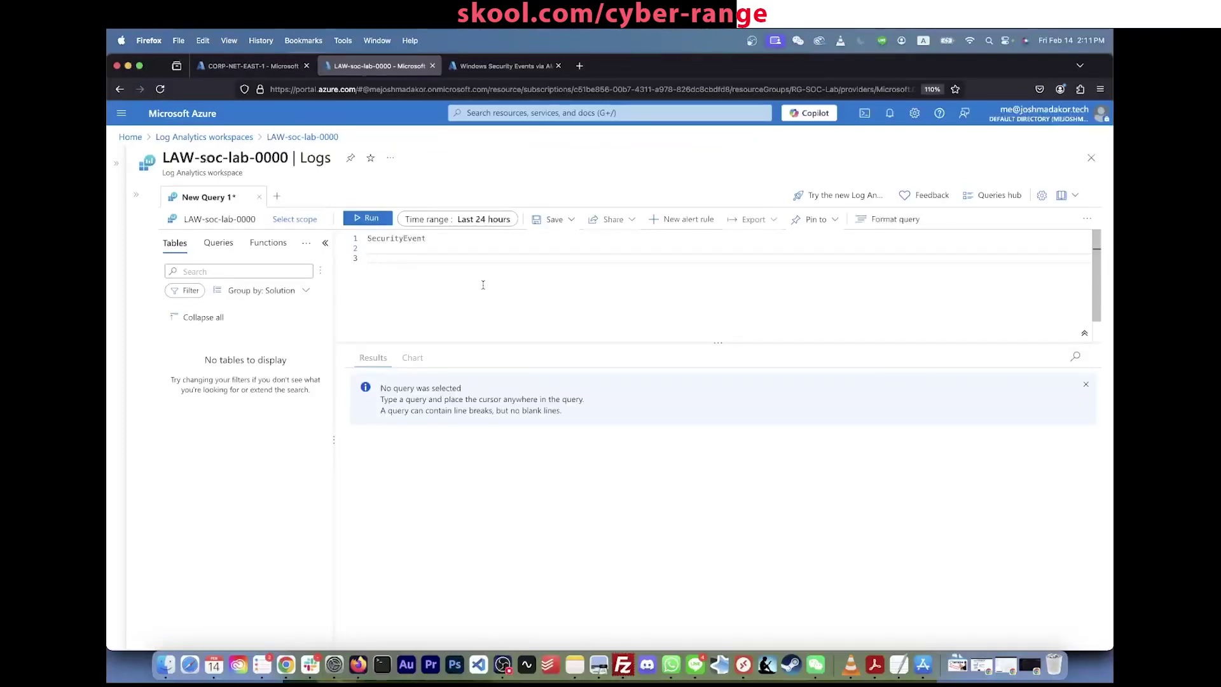
left_click(470, 239)
key("shift+Return")
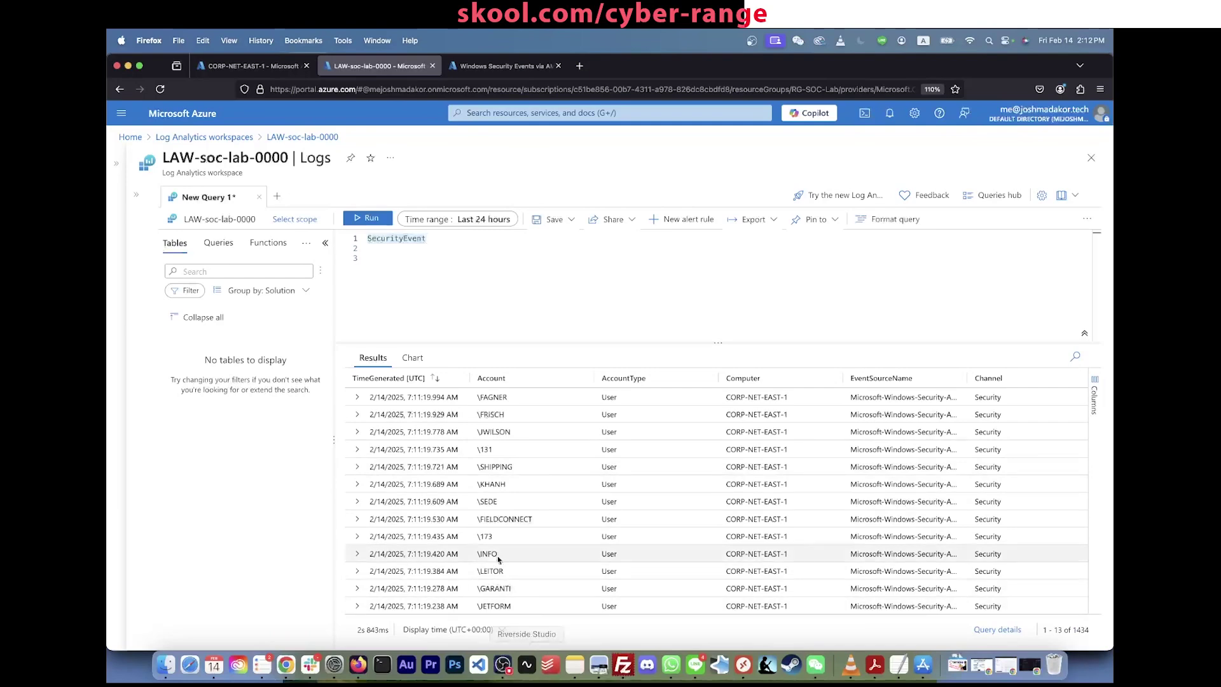
left_click(752, 283)
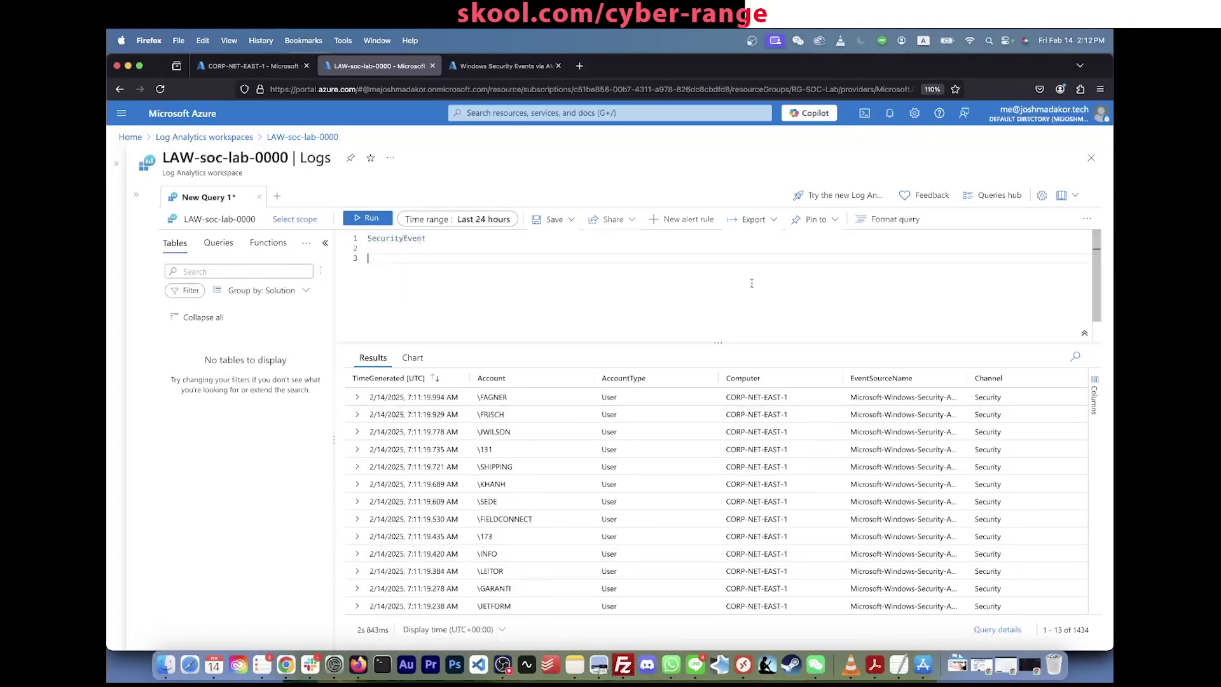
key("BackSpace")
key("BackSpace")
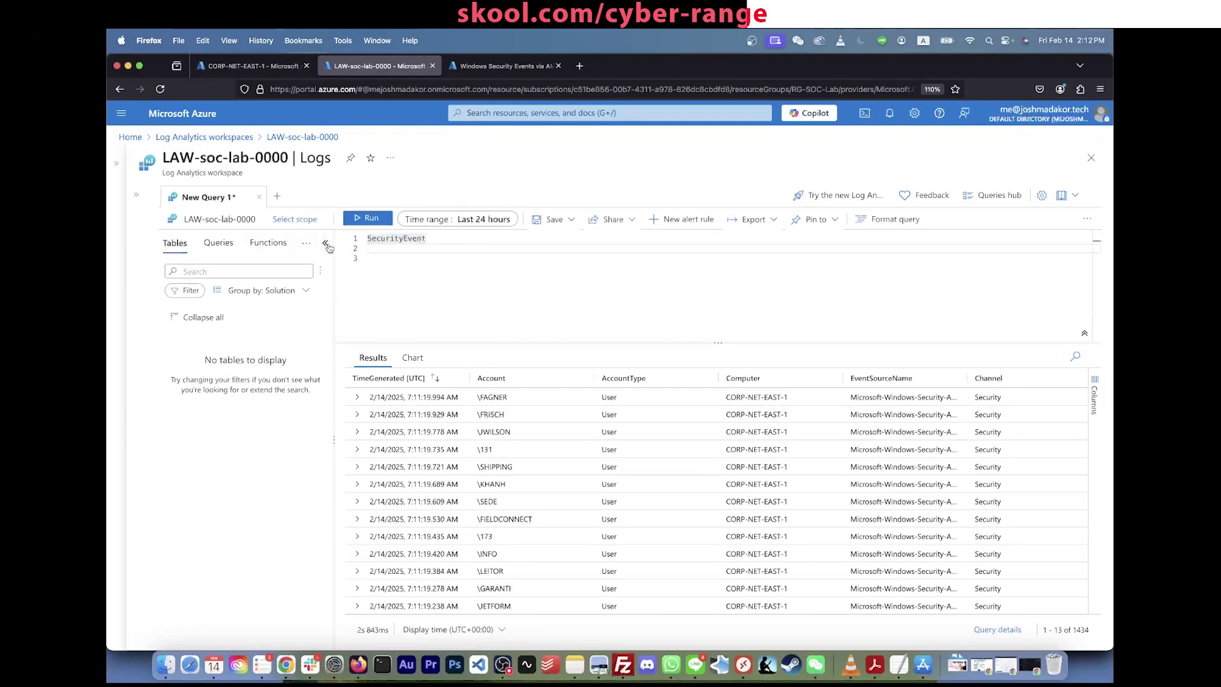
left_click(326, 245)
key("Return")
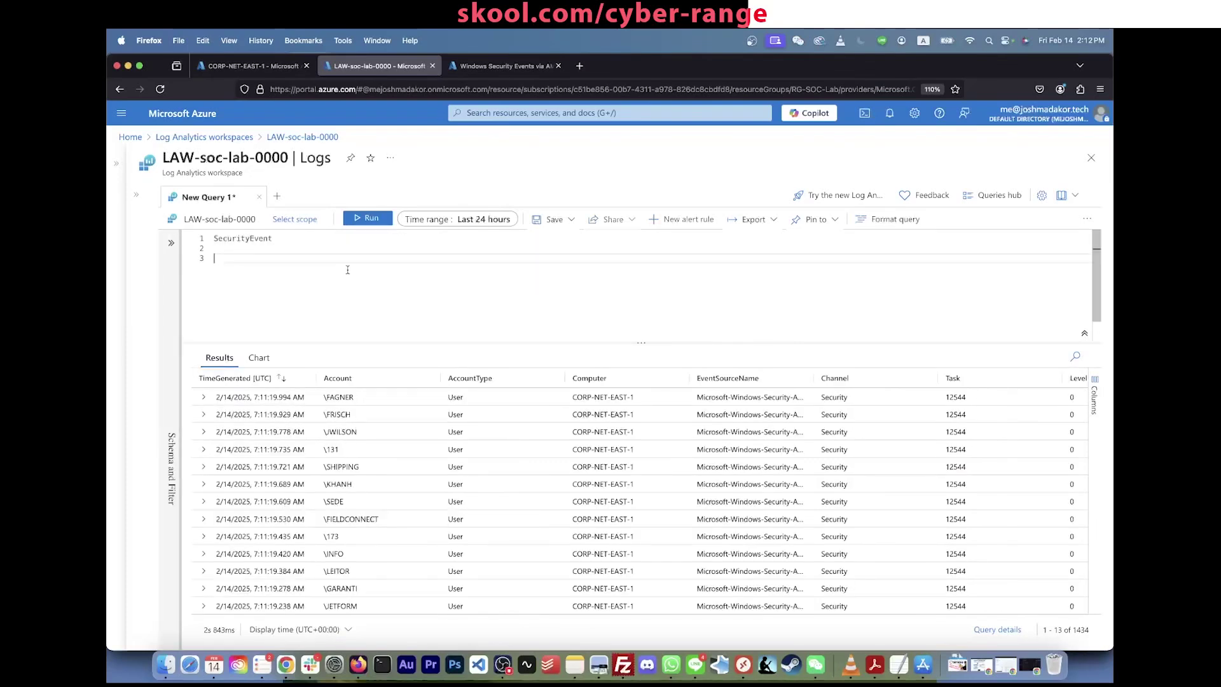
left_click(347, 253)
left_click(337, 241)
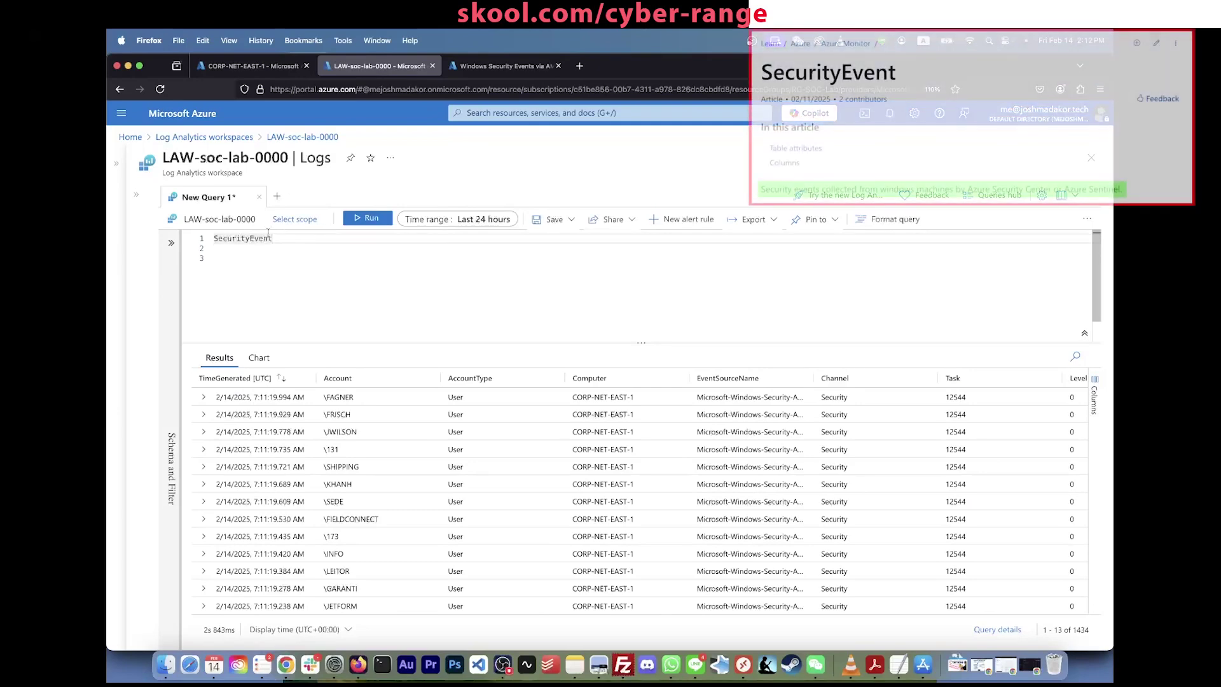
double_click(246, 238)
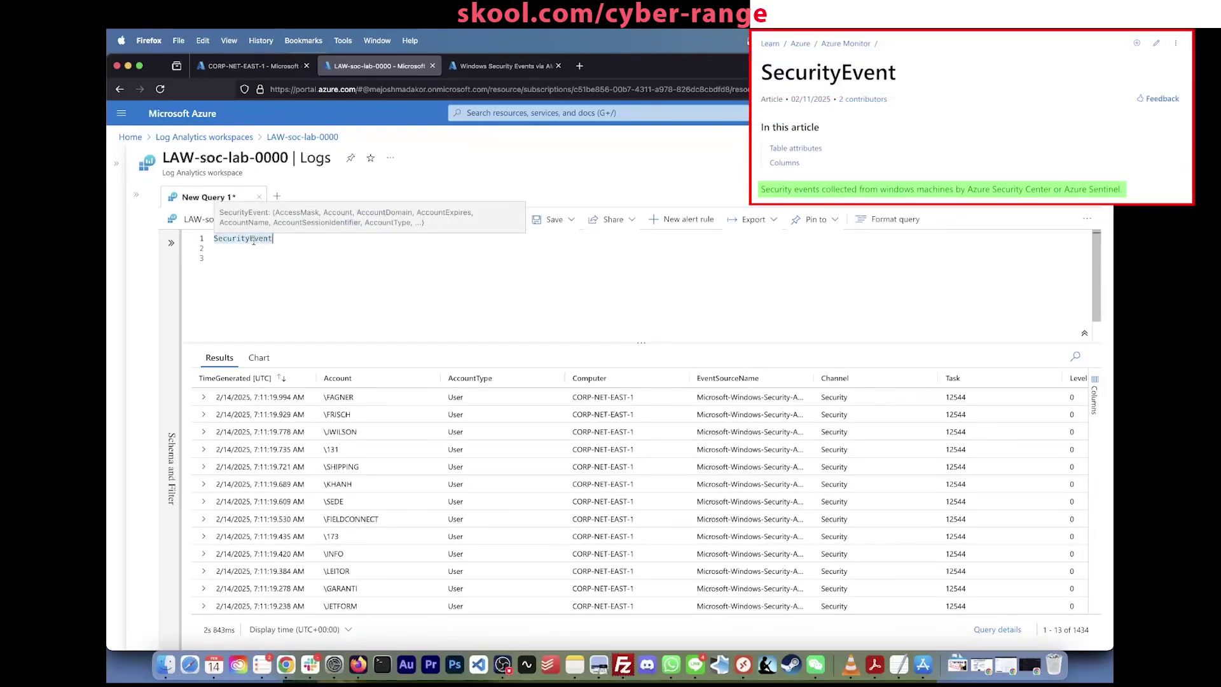
left_click(253, 239)
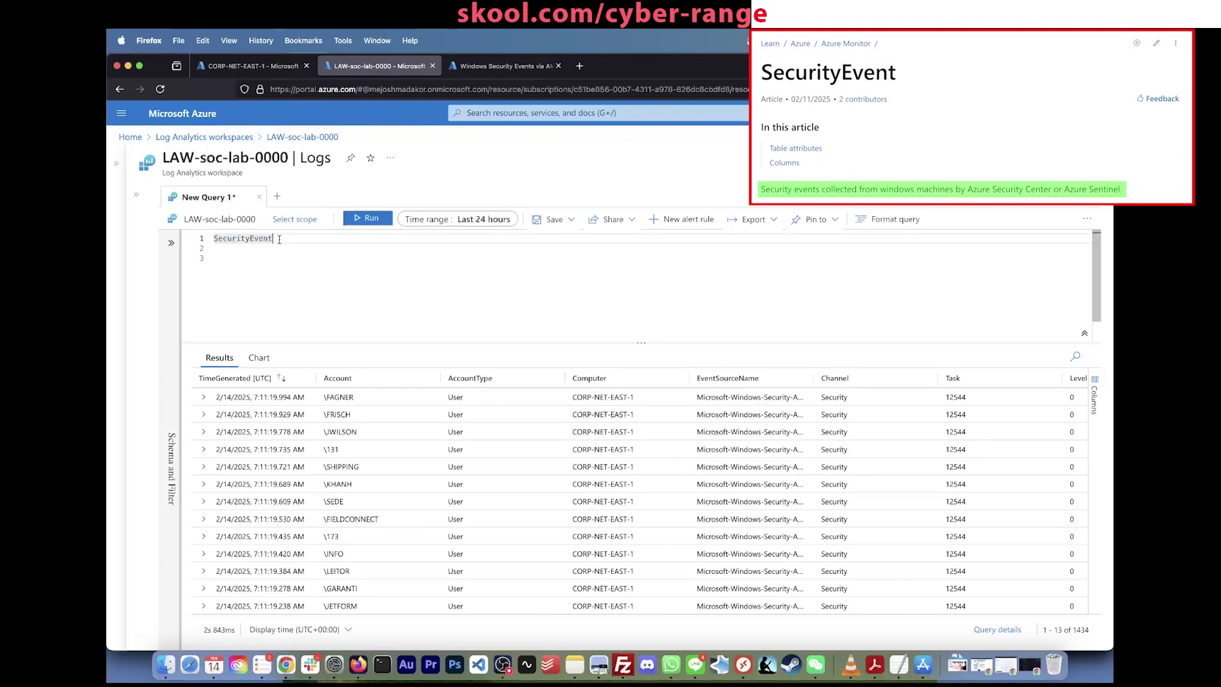
scroll(480, 467, "right", 5)
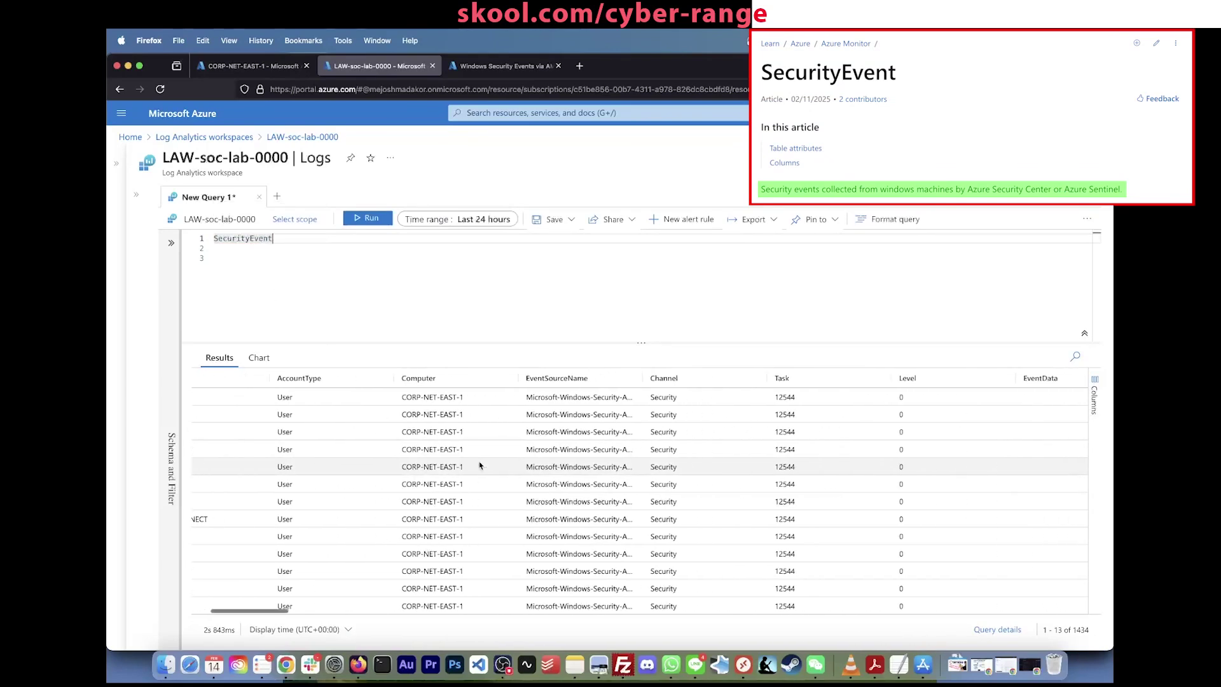
scroll(481, 467, "right", 8)
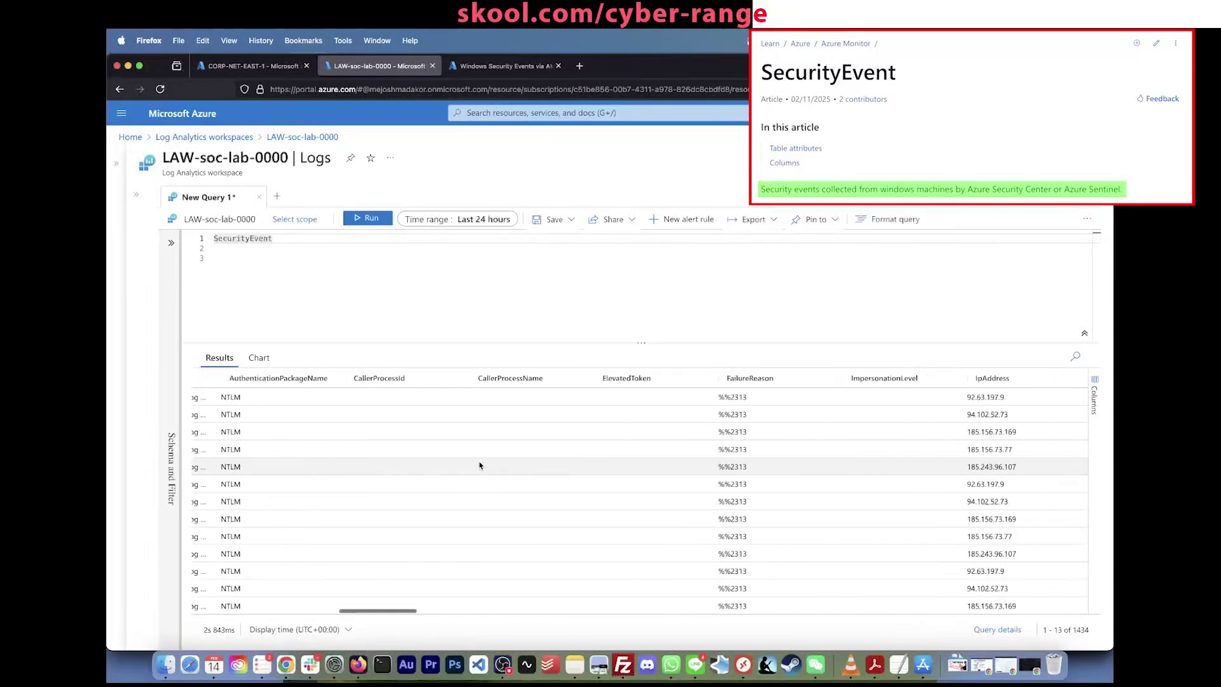
scroll(480, 466, "left", 13)
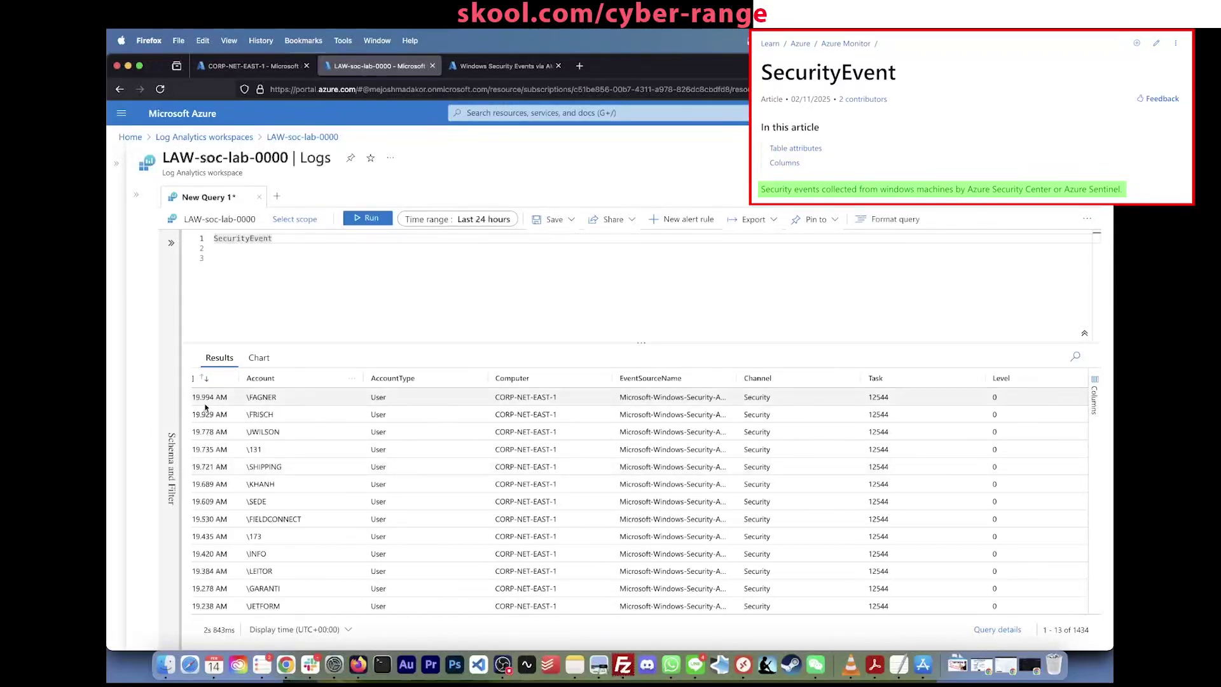
scroll(248, 418, "left", 2)
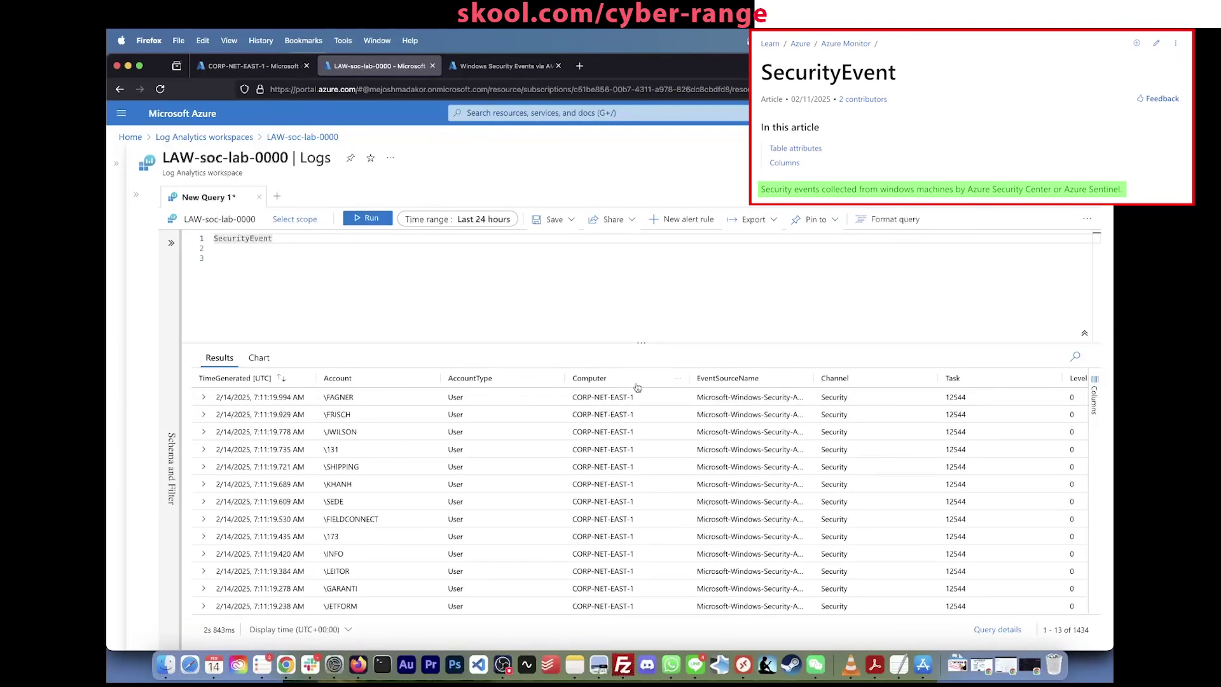
scroll(819, 419, "right", 15)
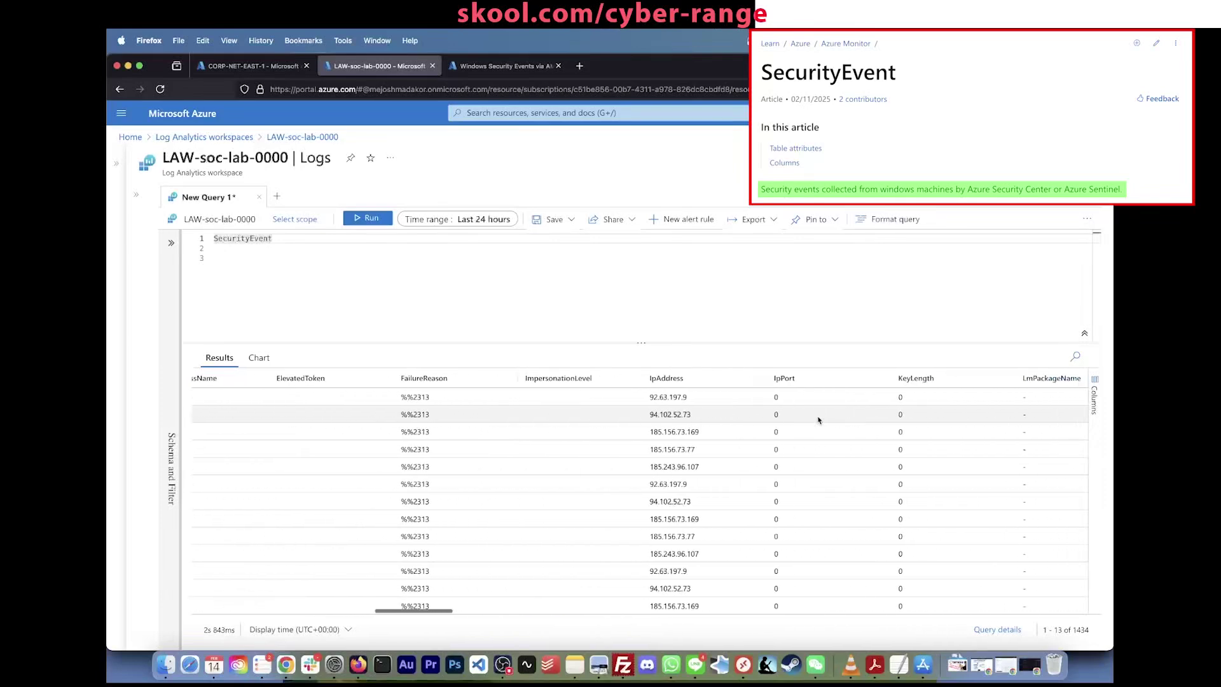
scroll(819, 419, "right", 10)
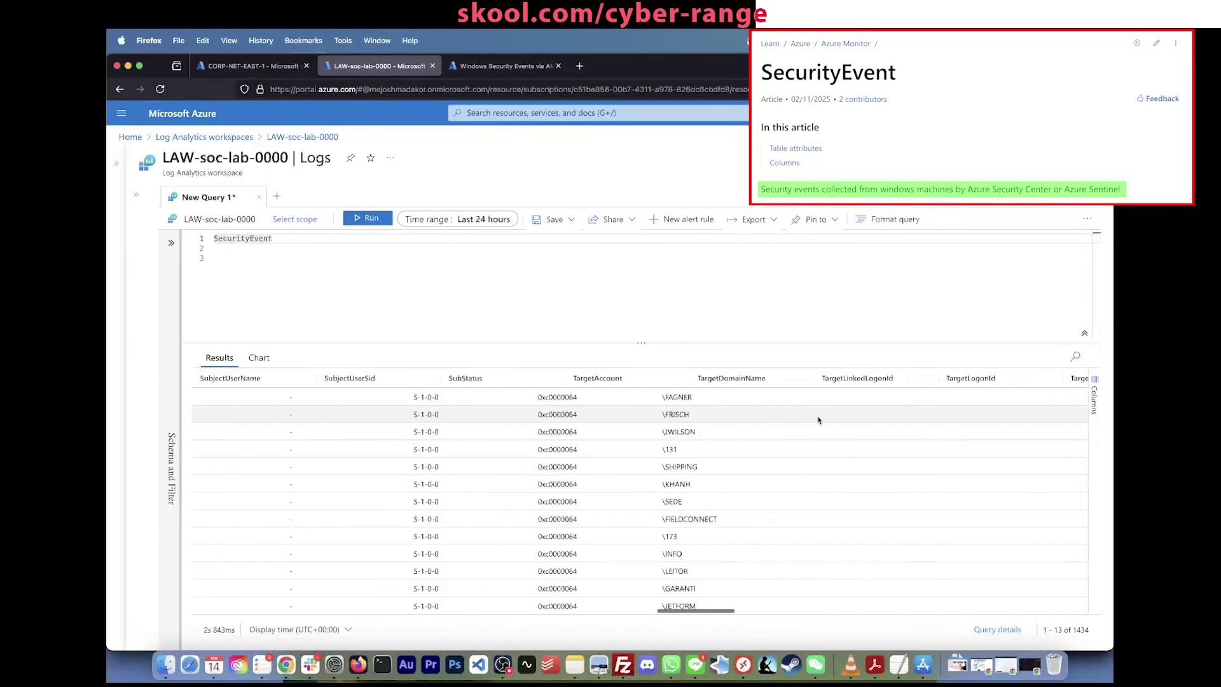
scroll(819, 419, "left", 12)
scroll(819, 420, "left", 15)
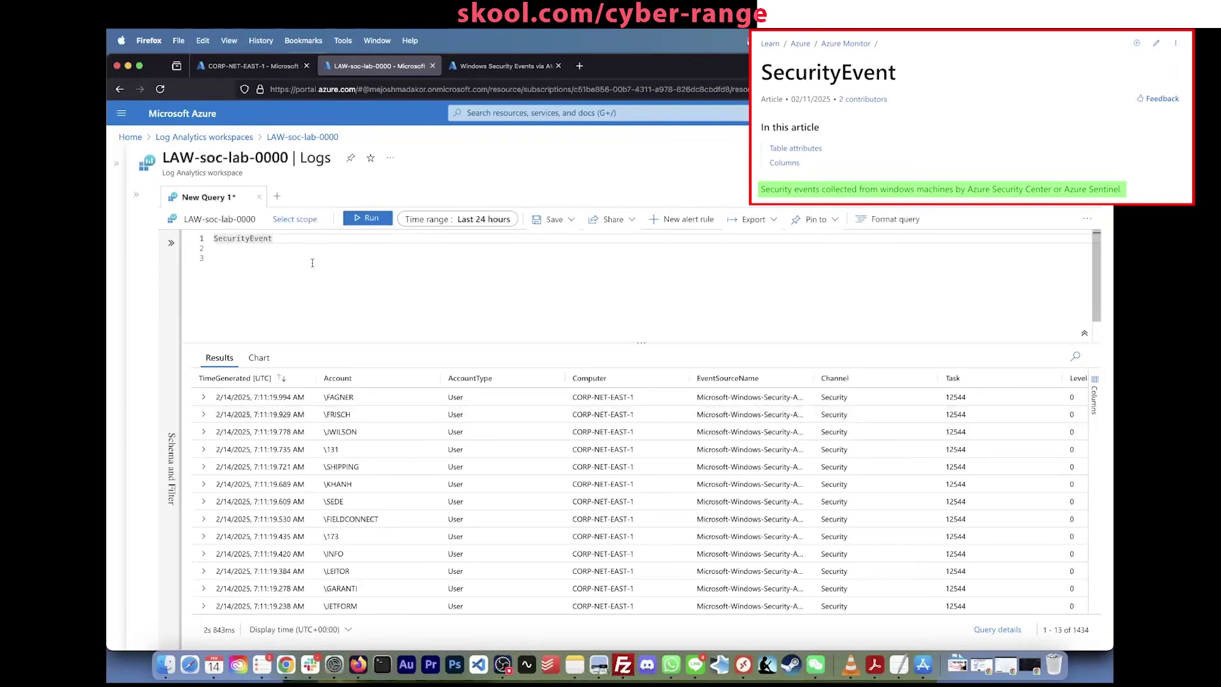
left_click(230, 257)
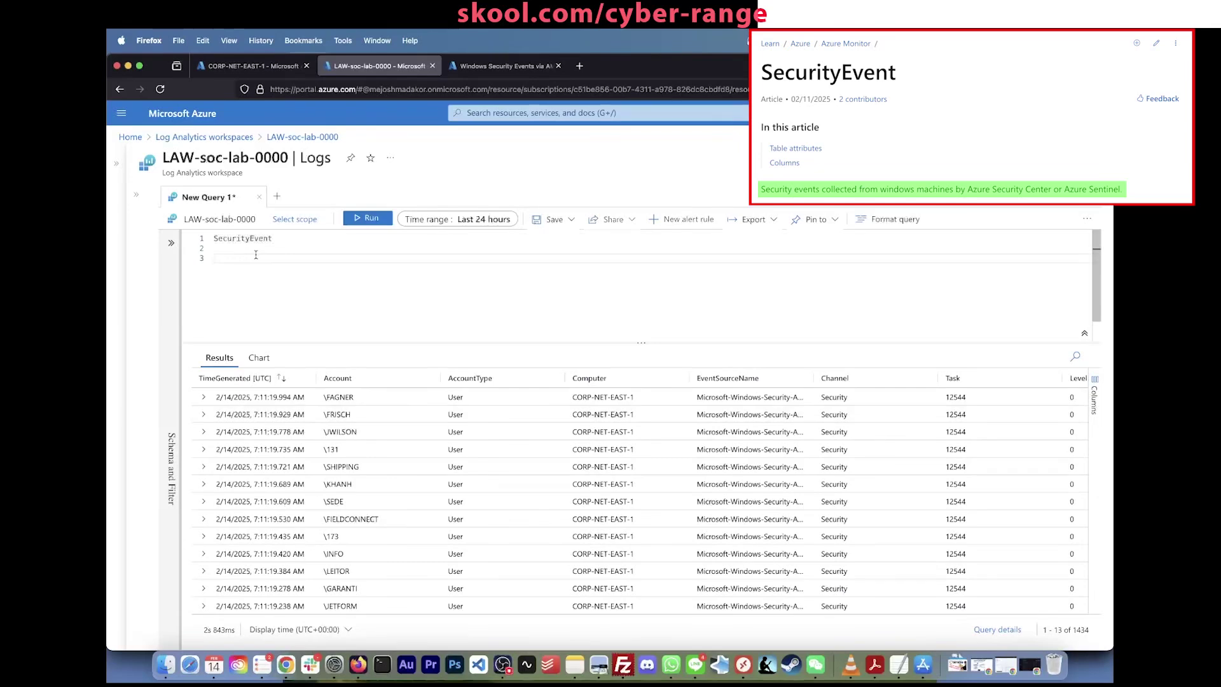
scroll(268, 434, "down", 2)
scroll(268, 433, "up", 2)
left_click(223, 66)
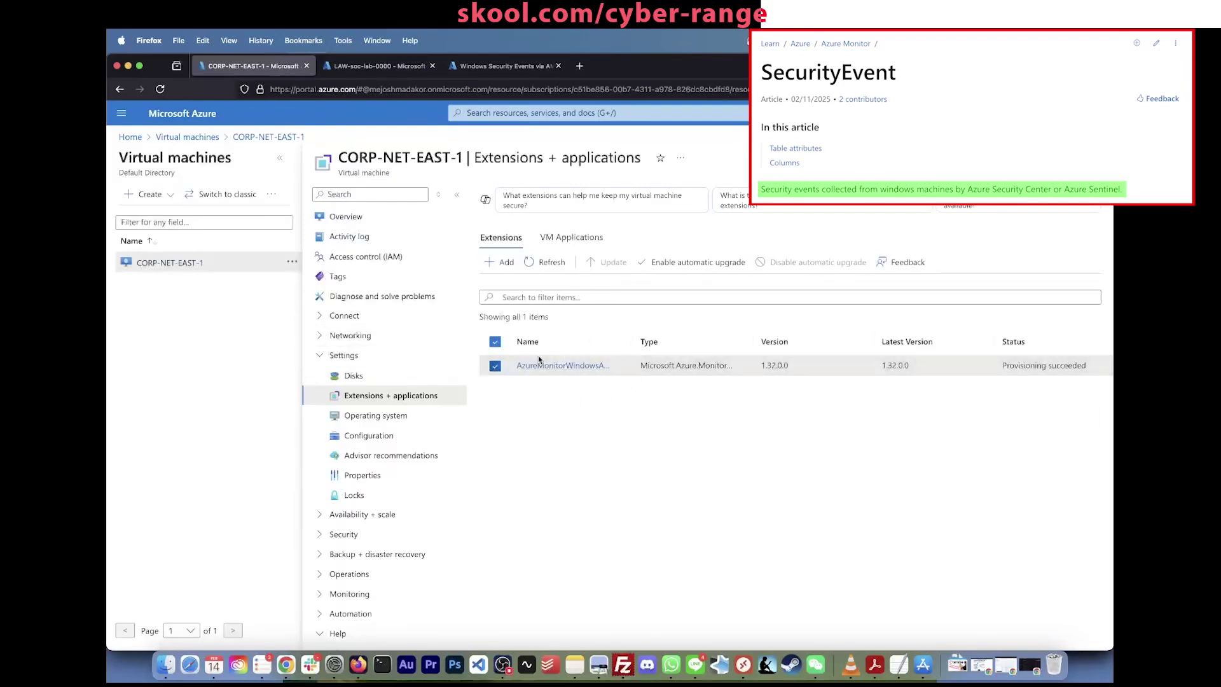
left_click(351, 67)
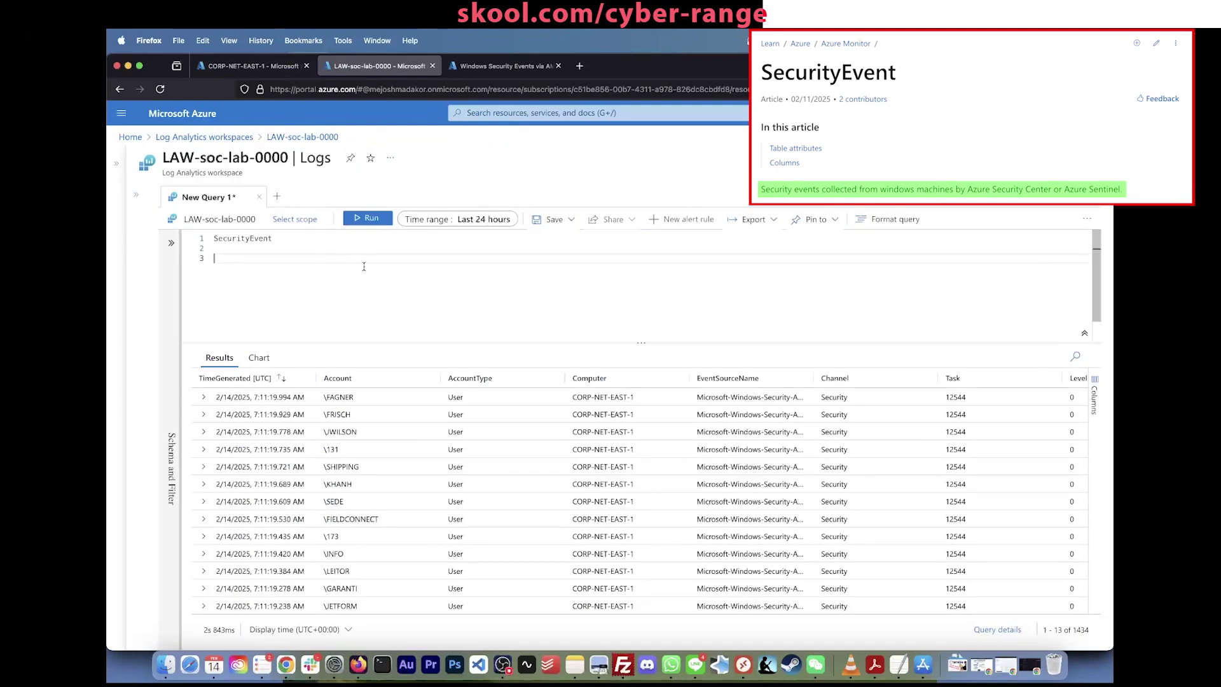
left_click(275, 241)
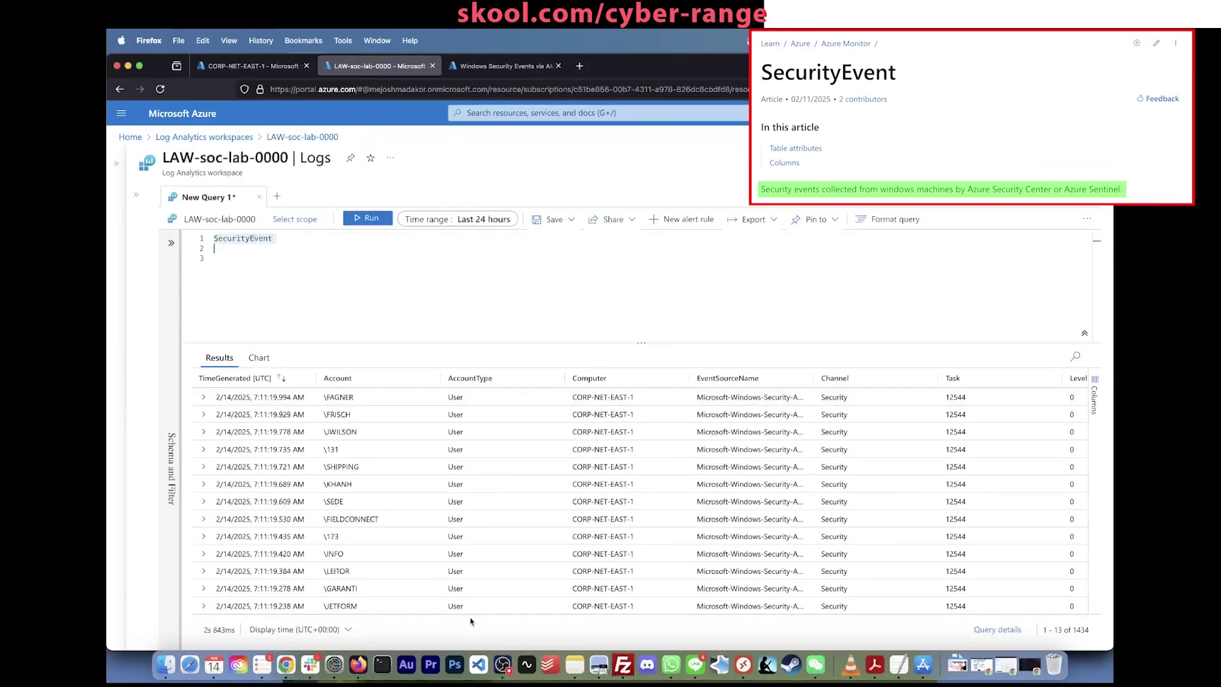
scroll(470, 593, "down", 15)
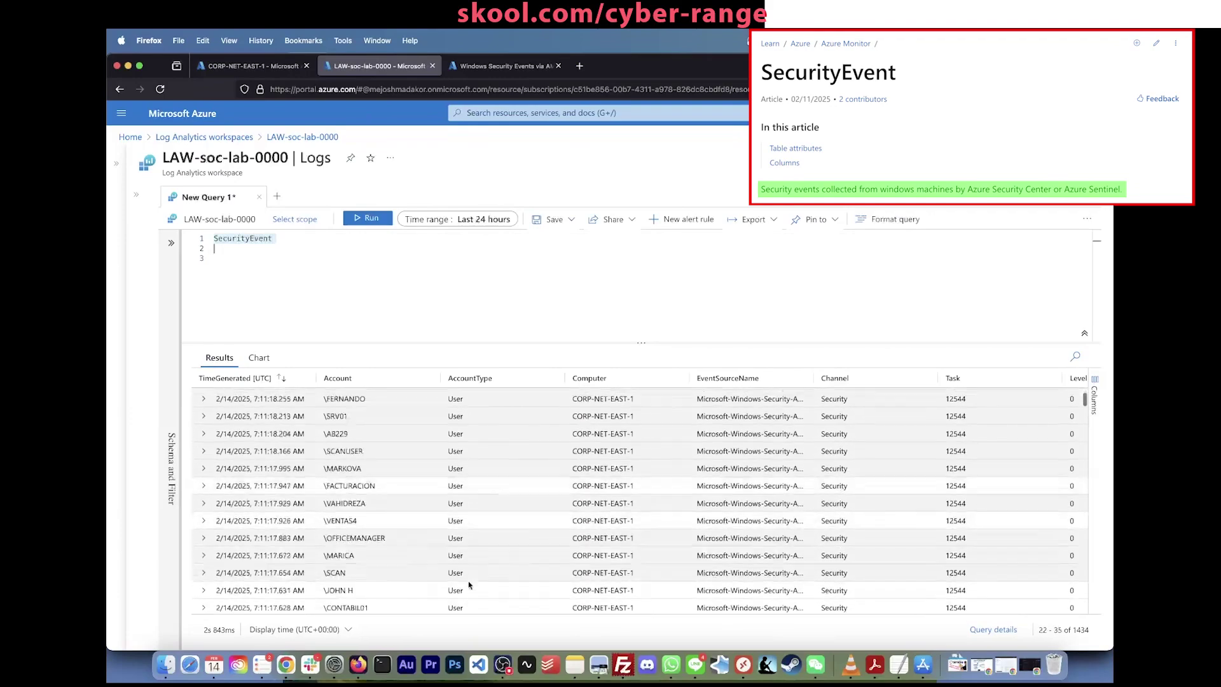
scroll(468, 581, "down", 4)
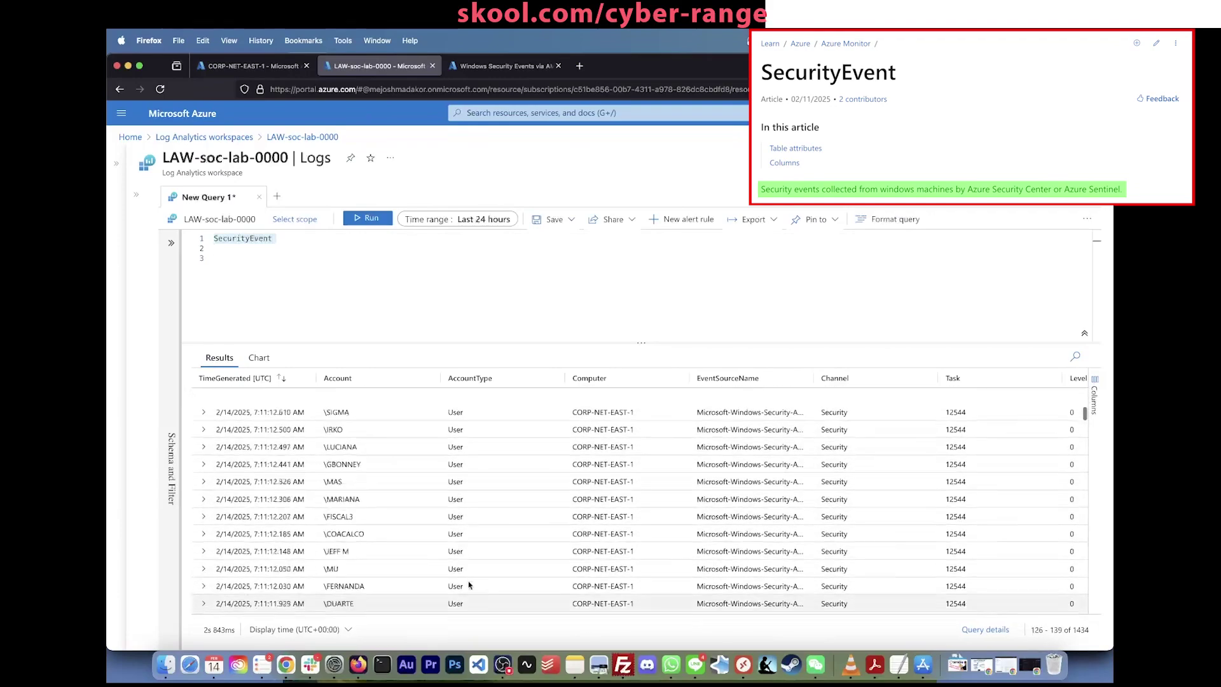
scroll(469, 582, "up", 20)
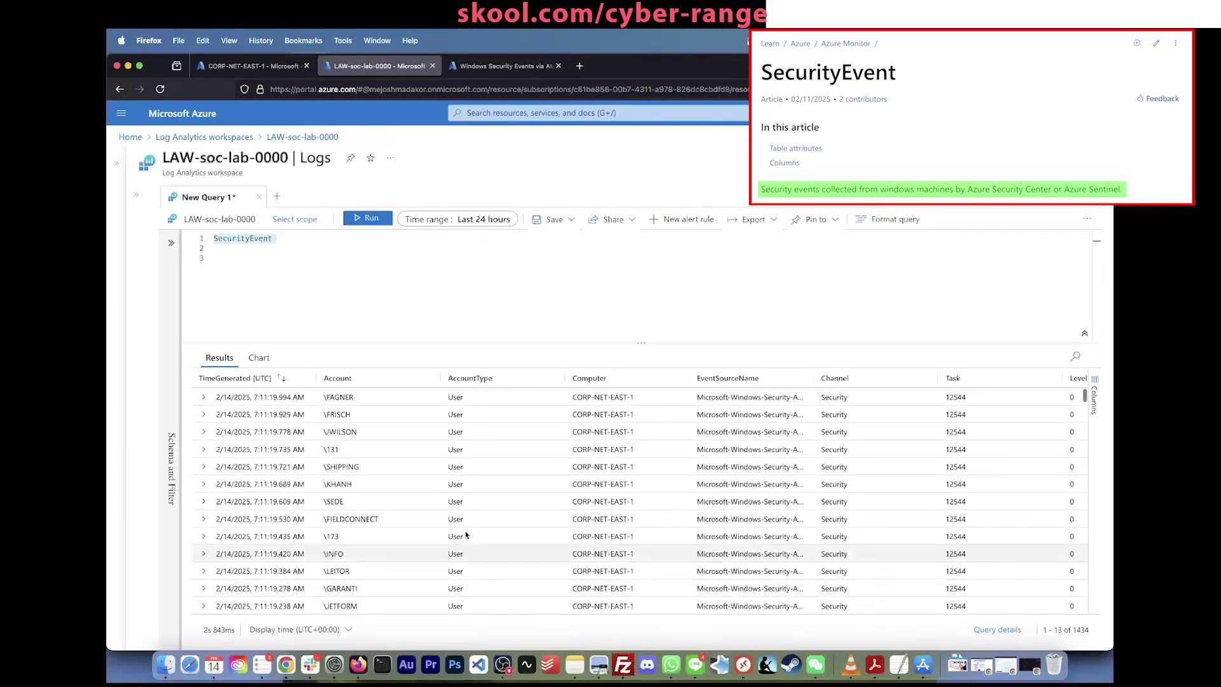
left_click(497, 295)
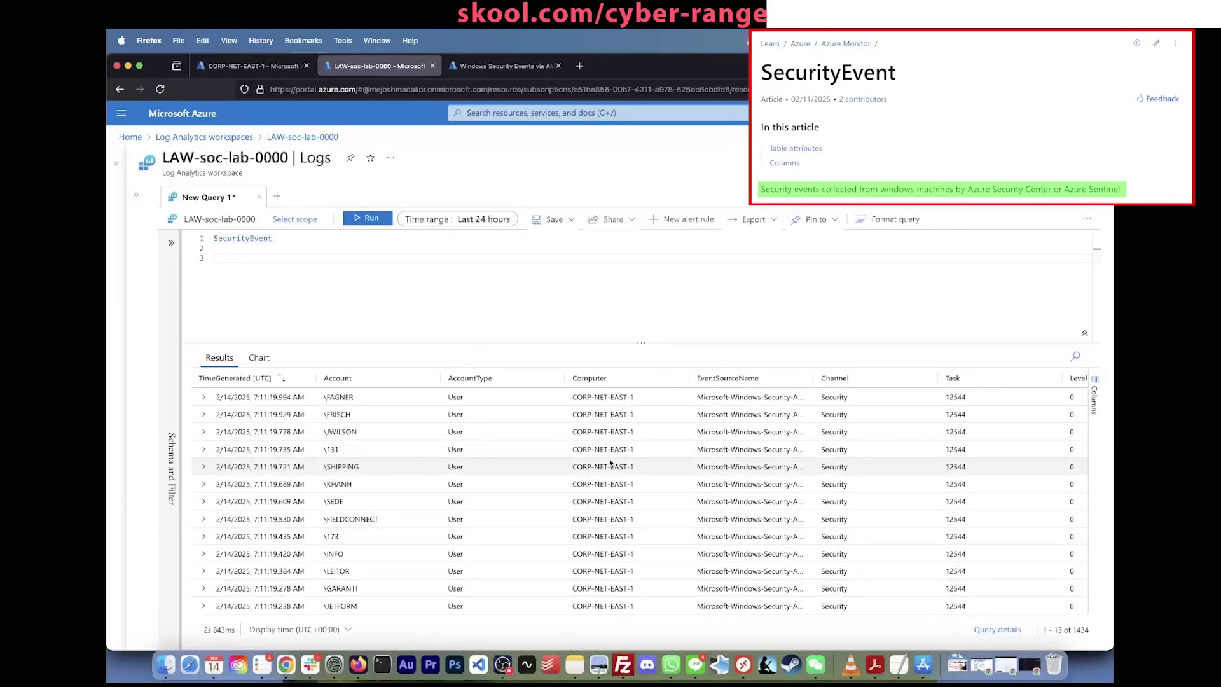
left_click(467, 236)
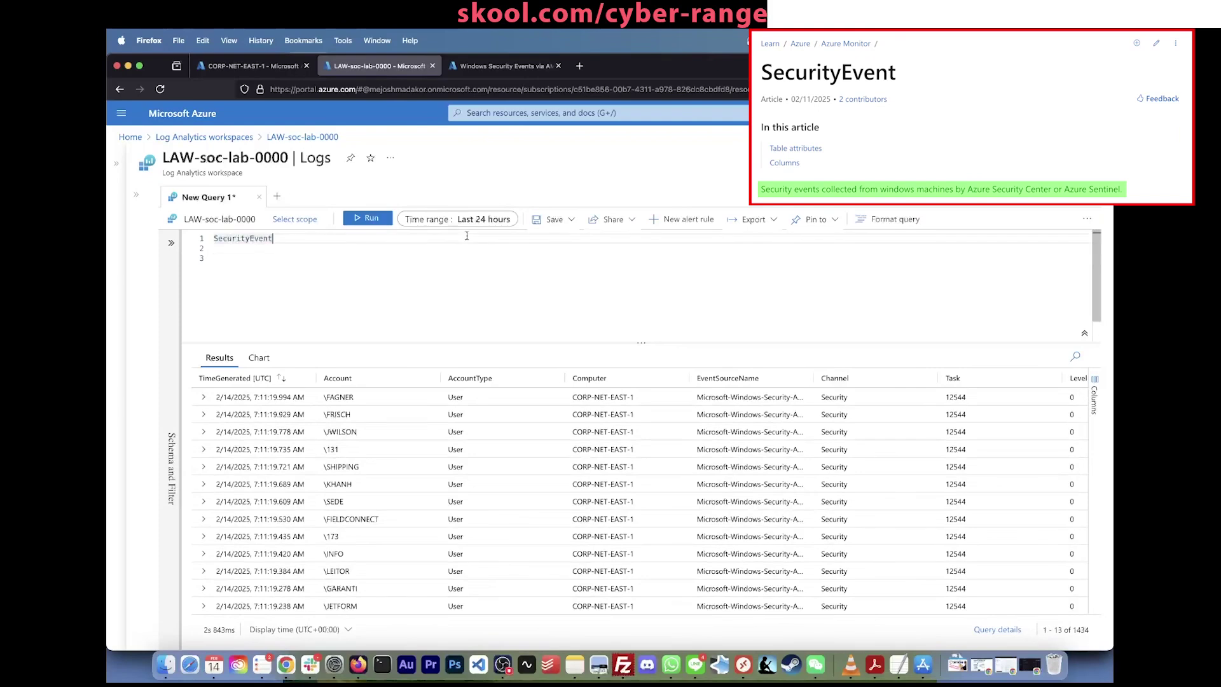
left_click(463, 249)
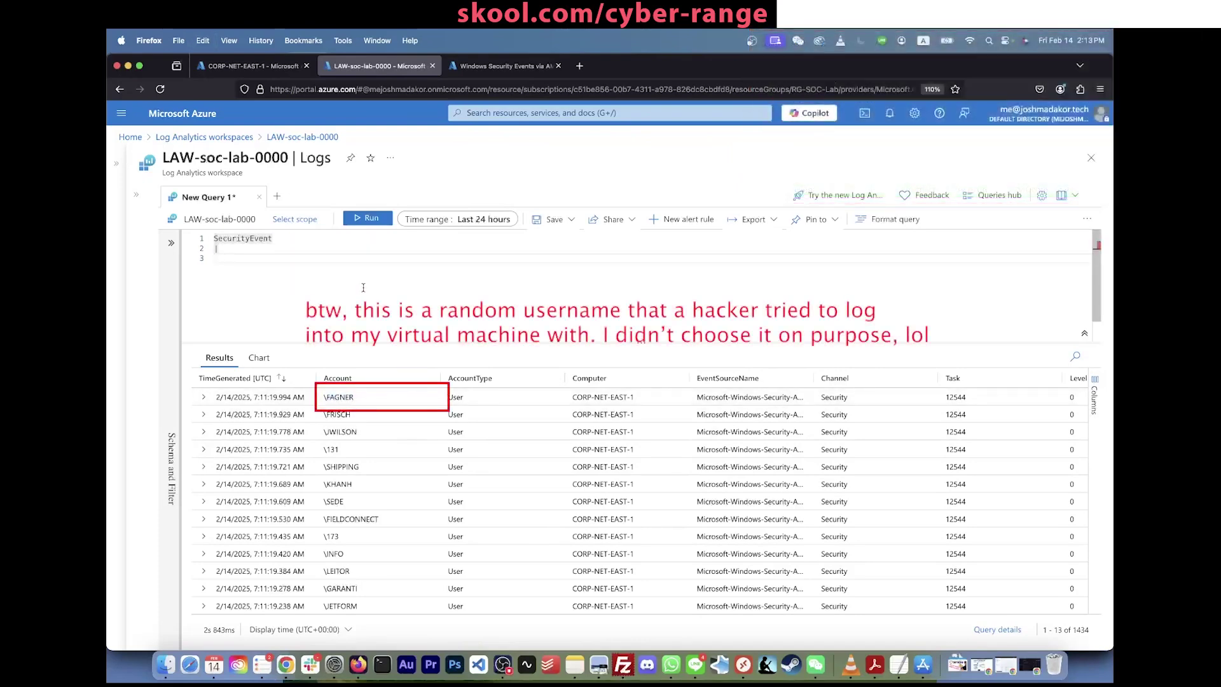
key("Return")
Step: Add a '| where Account ==' filter for the first listed account and run the query
type("| where Ac")
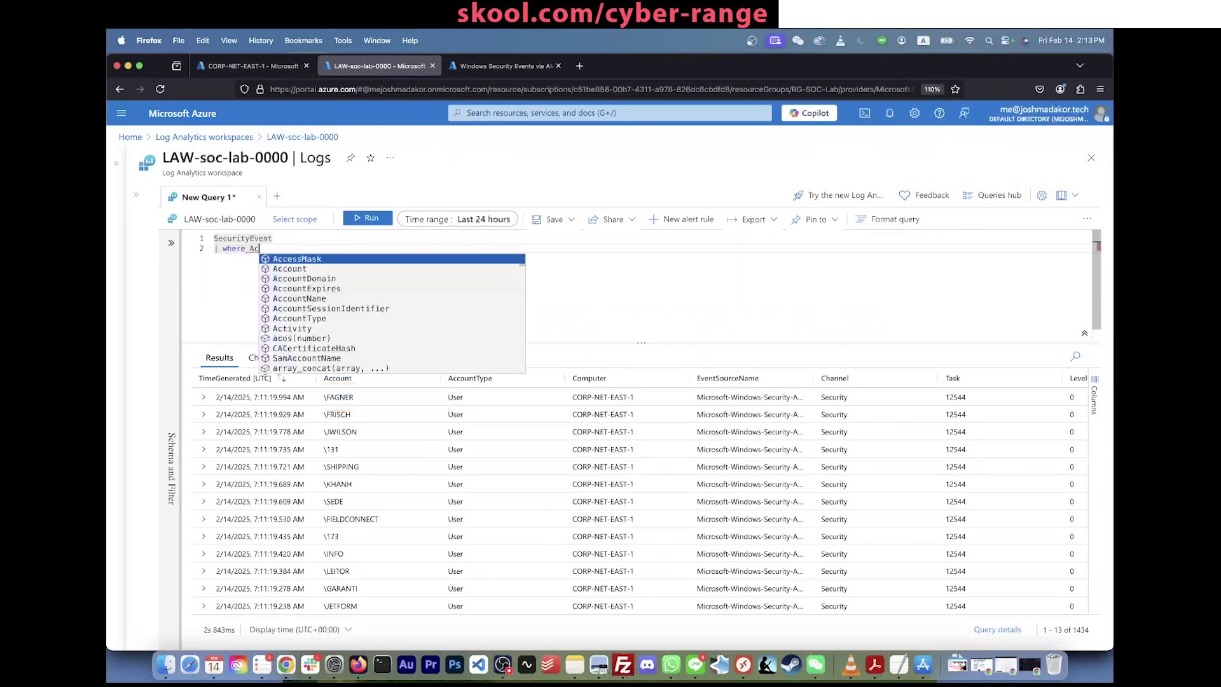
type("count == \"\\\\FAGNER")
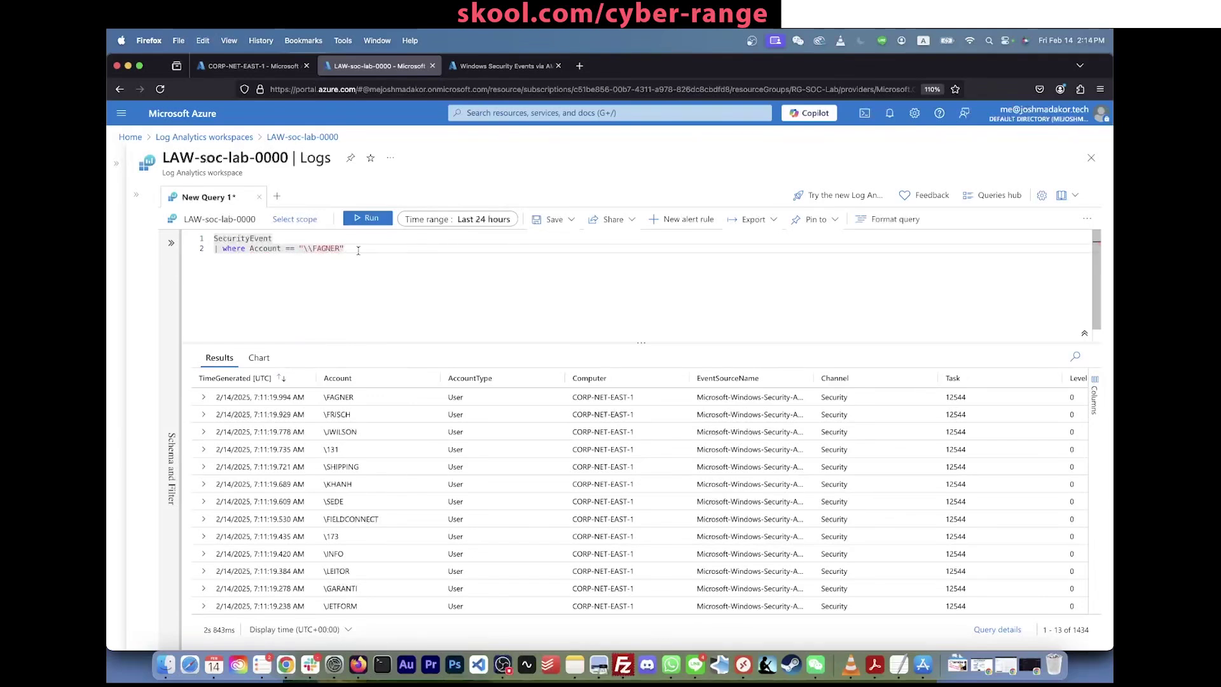
key("shift+Return")
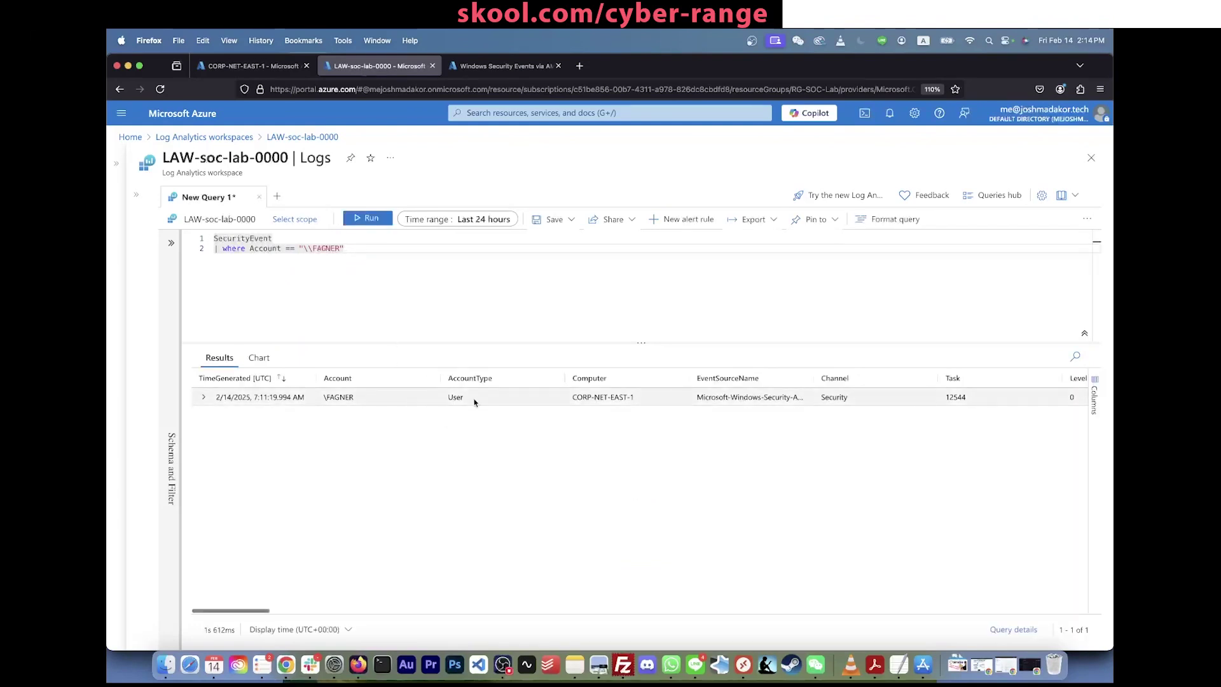
scroll(528, 400, "right", 8)
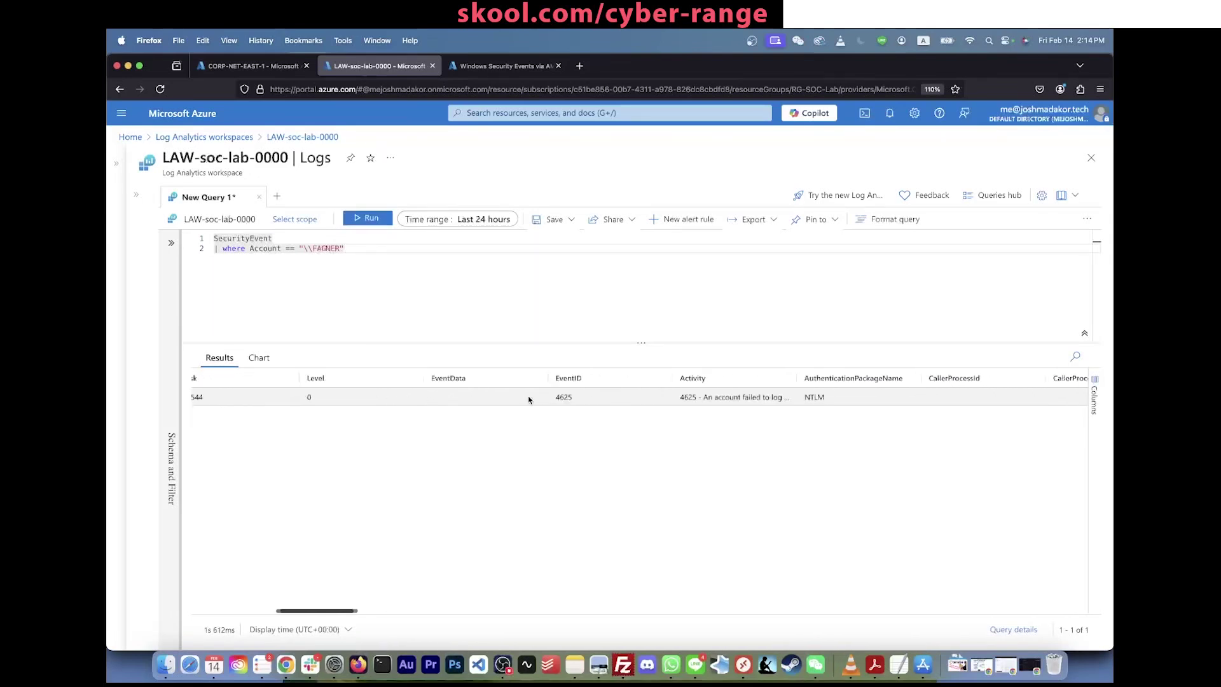
scroll(528, 400, "left", 8)
Step: Expand the single 4625 failed-logon event and scroll through all its fields
left_click(203, 399)
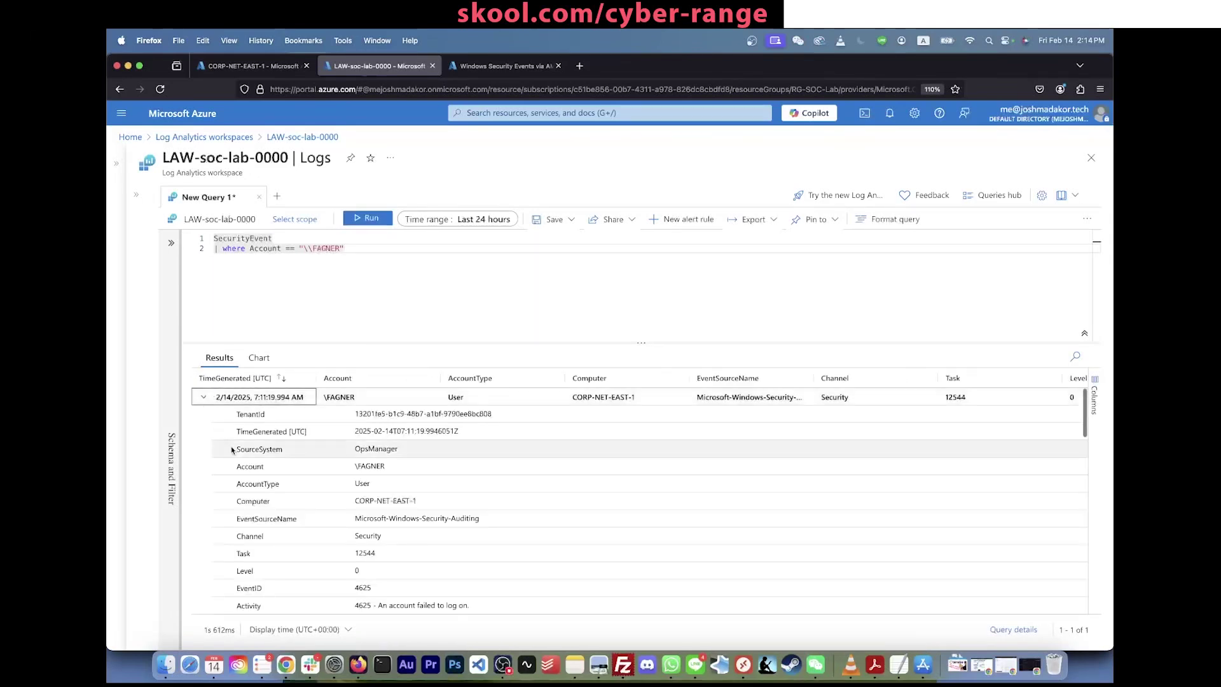
scroll(229, 455, "down", 5)
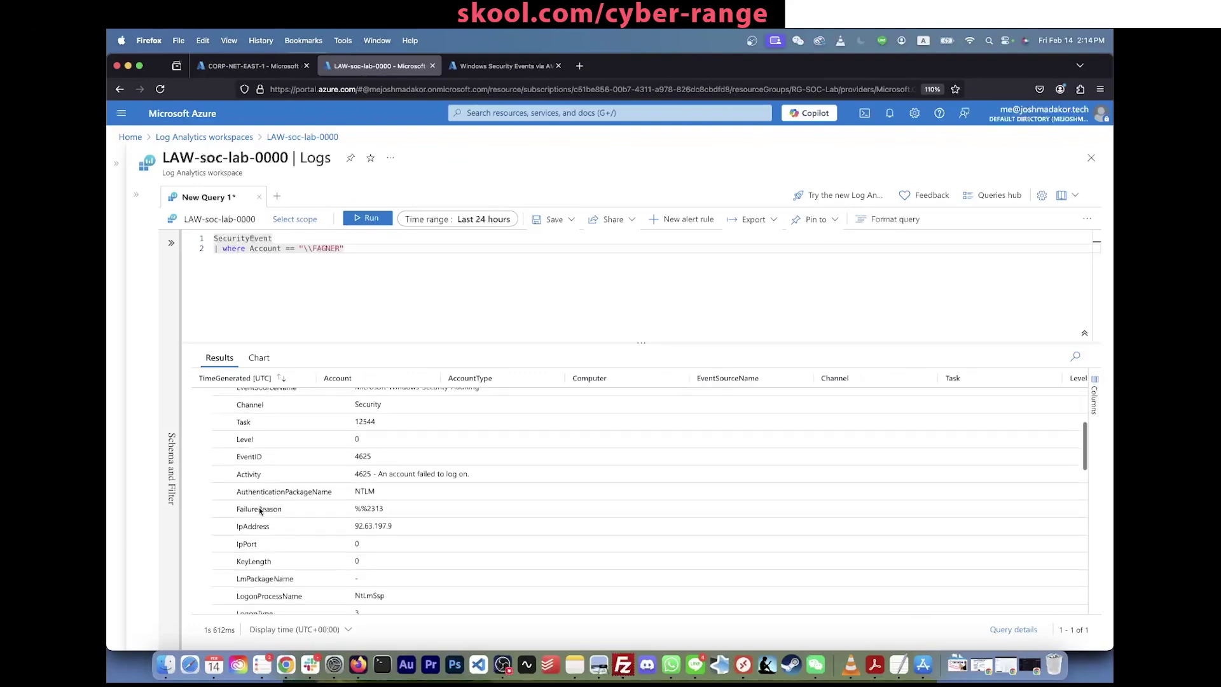
scroll(261, 428, "up", 5)
scroll(261, 428, "down", 10)
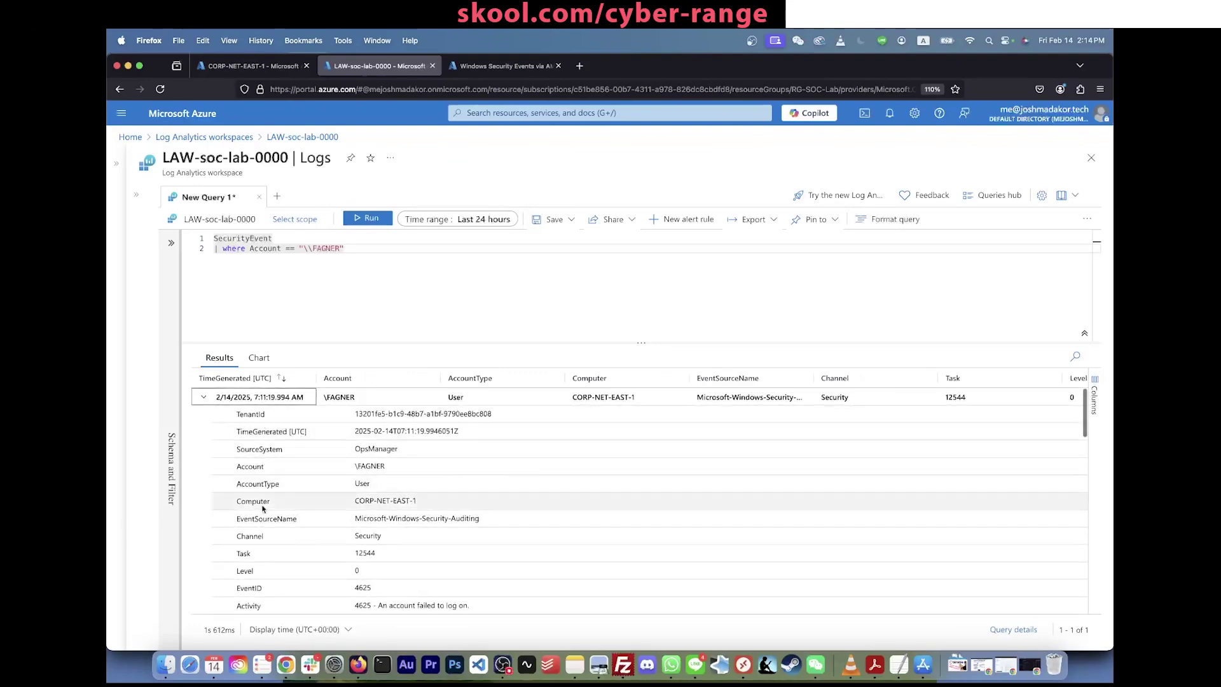
scroll(263, 507, "down", 5)
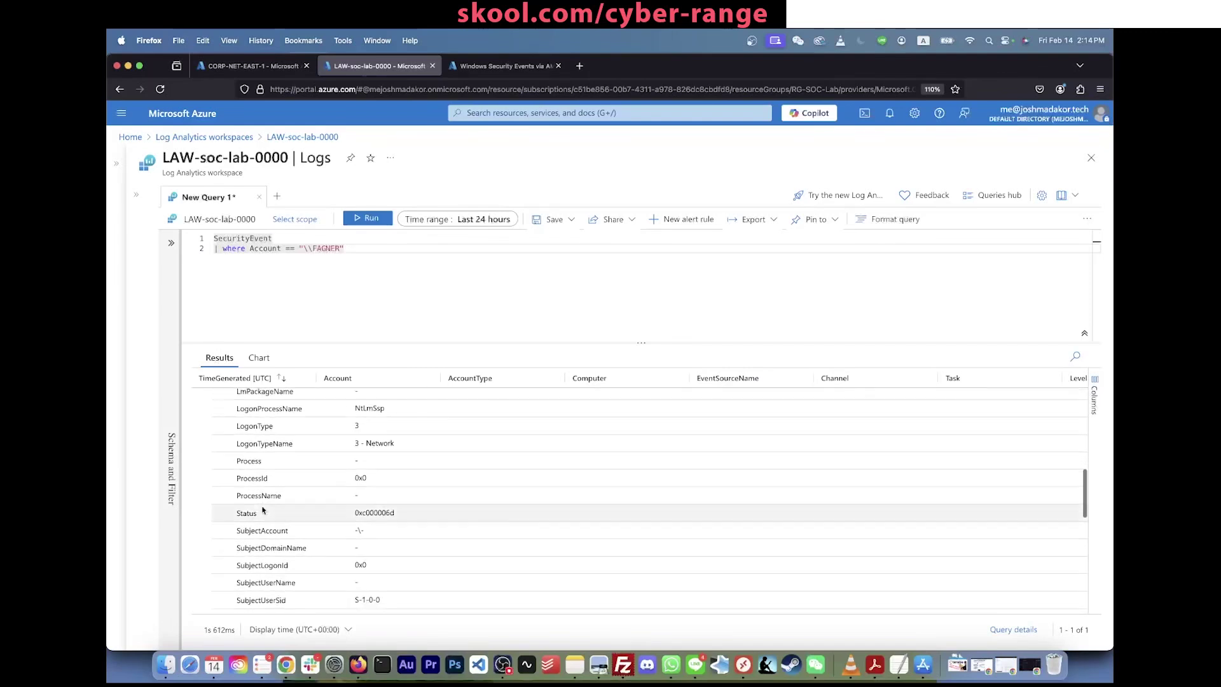
scroll(266, 517, "down", 3)
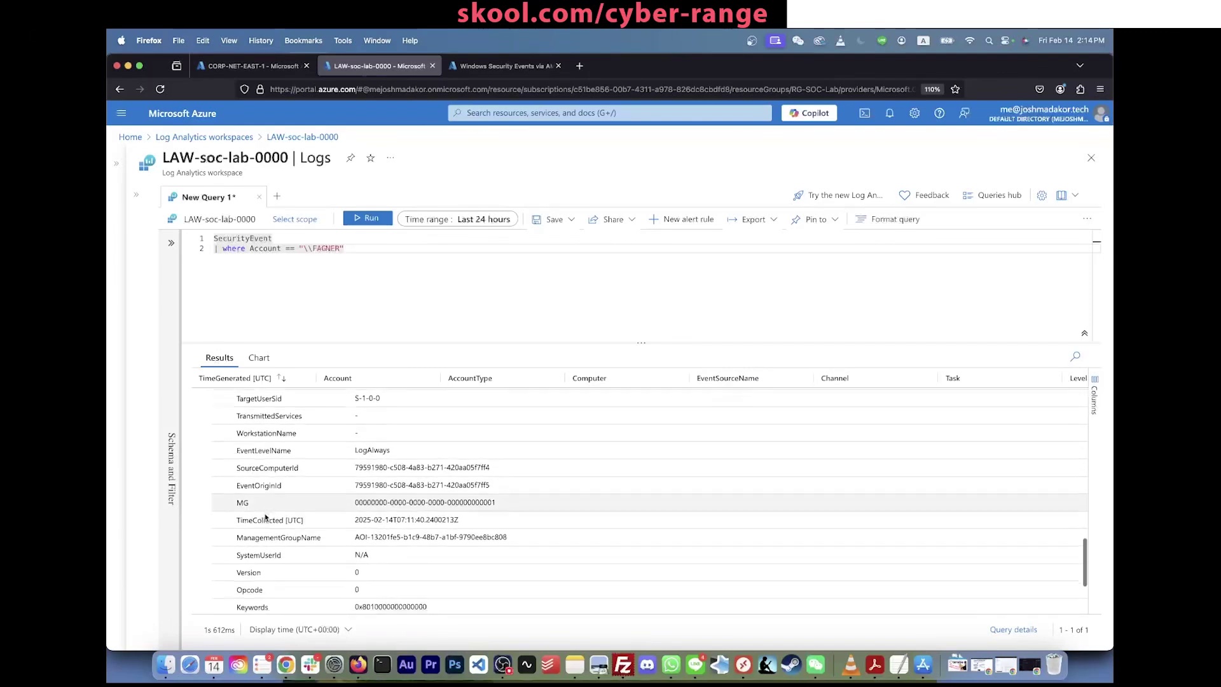
scroll(266, 517, "up", 18)
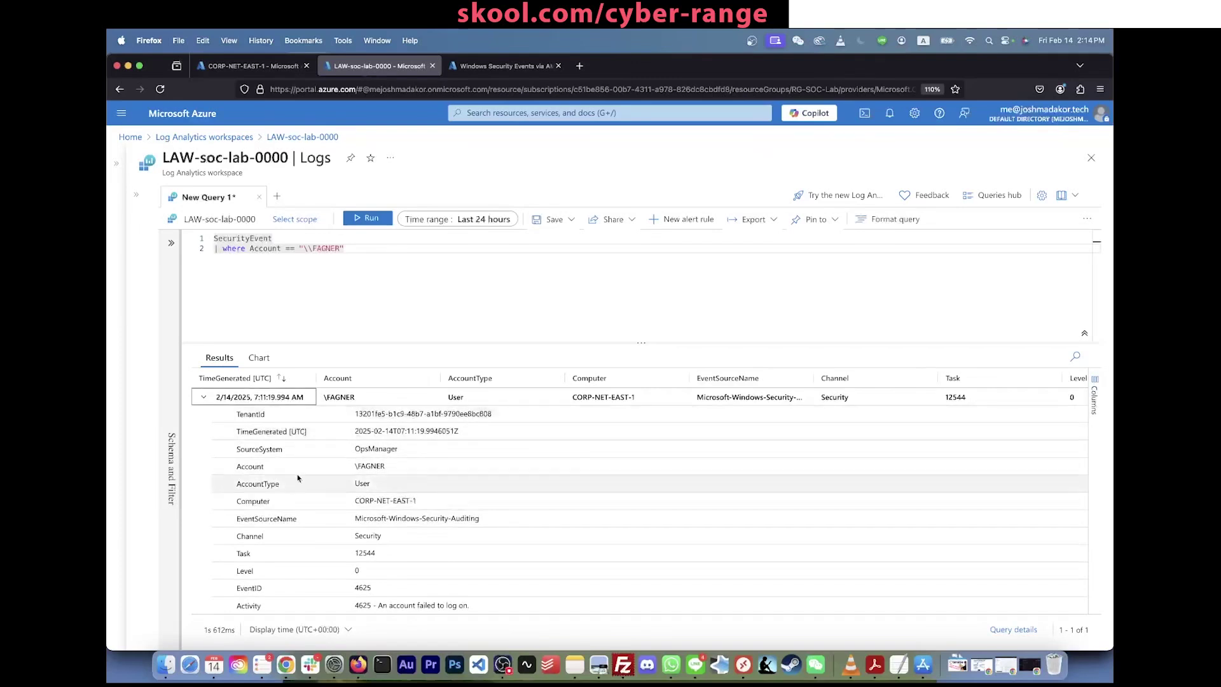
left_click(377, 247)
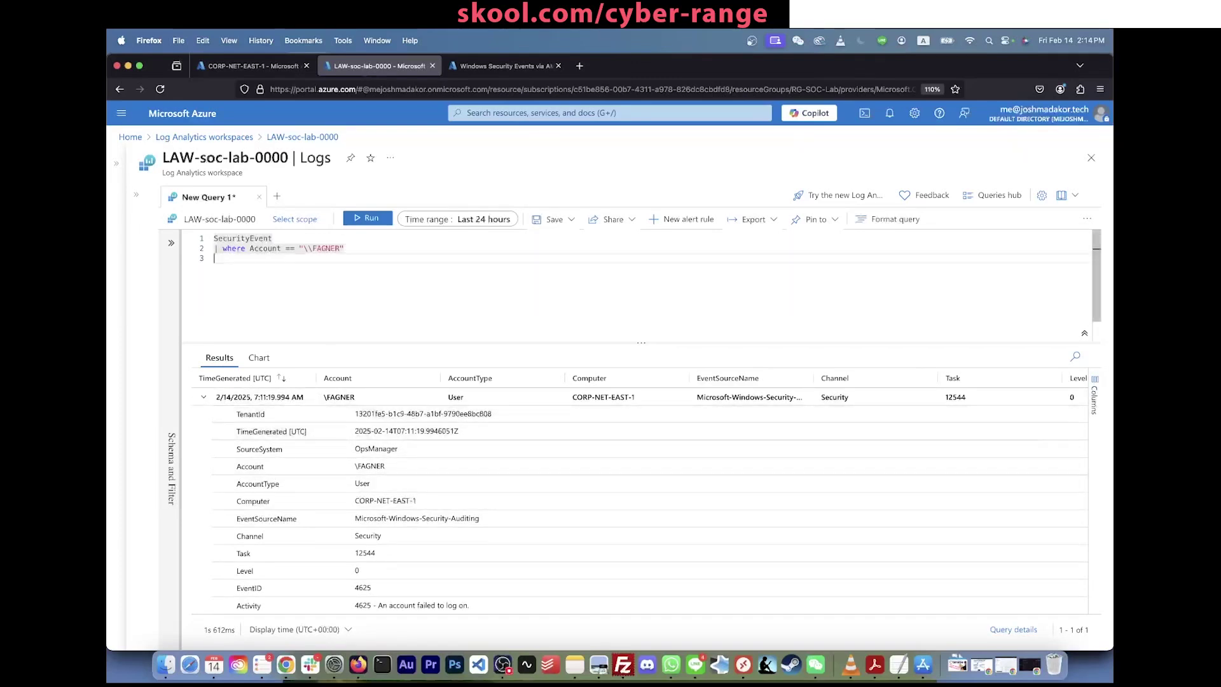
Step: Project TimeGenerated, Account, Computer, EventID, Activity and IpAddress, revealing source IP 92.63.197.9
type("proj")
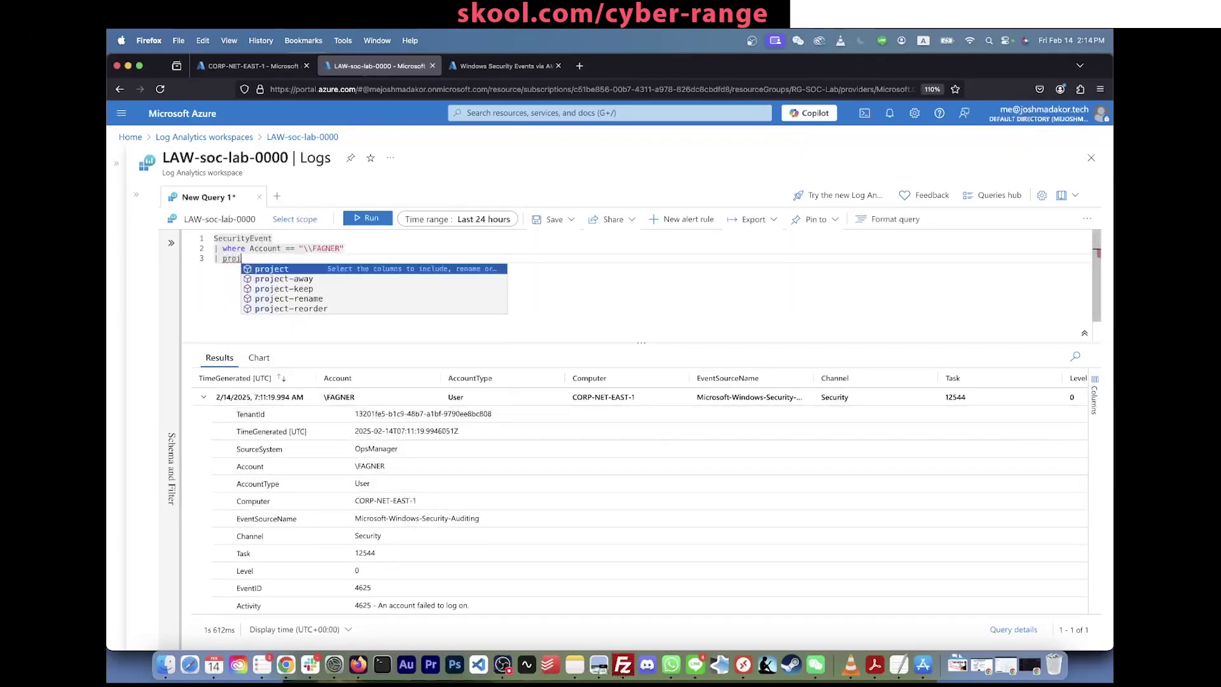
type("ect Time")
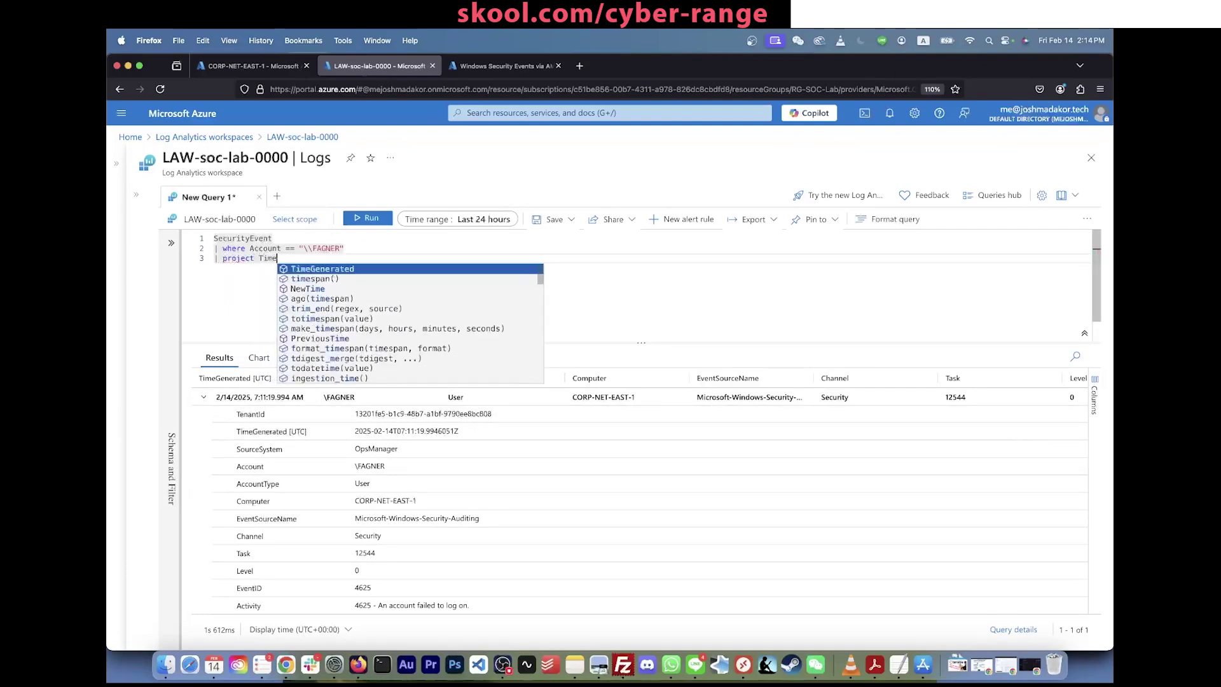
key("Tab")
type(",")
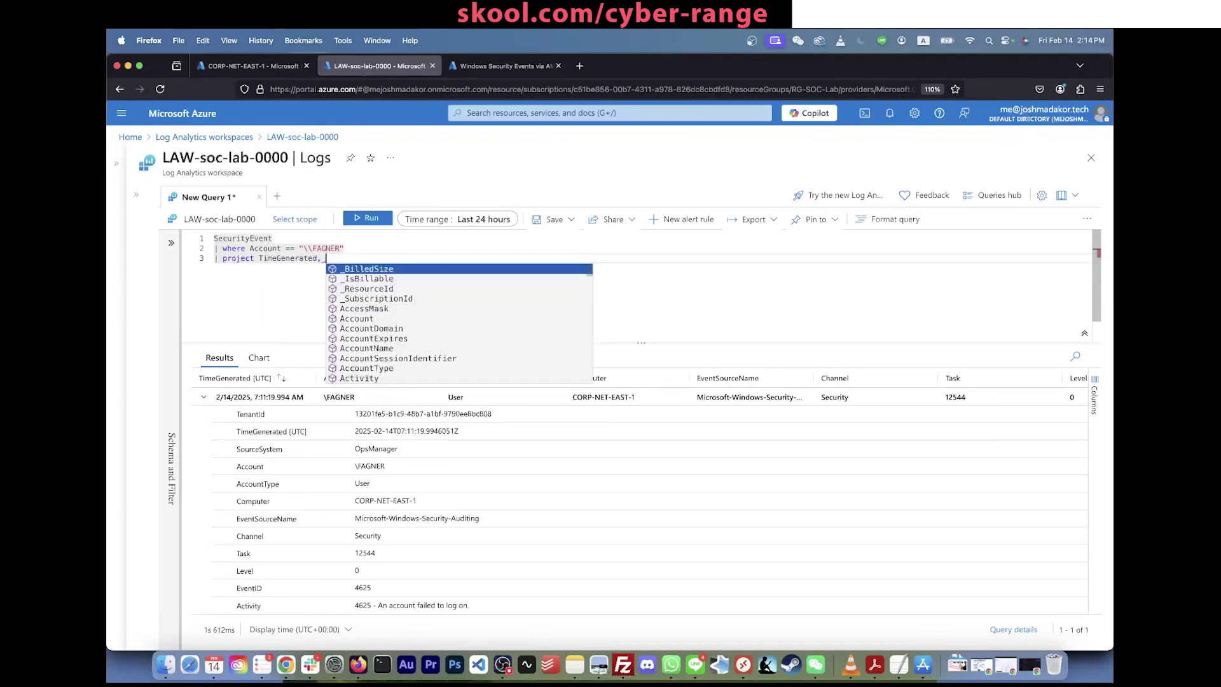
type(" Account, Computer")
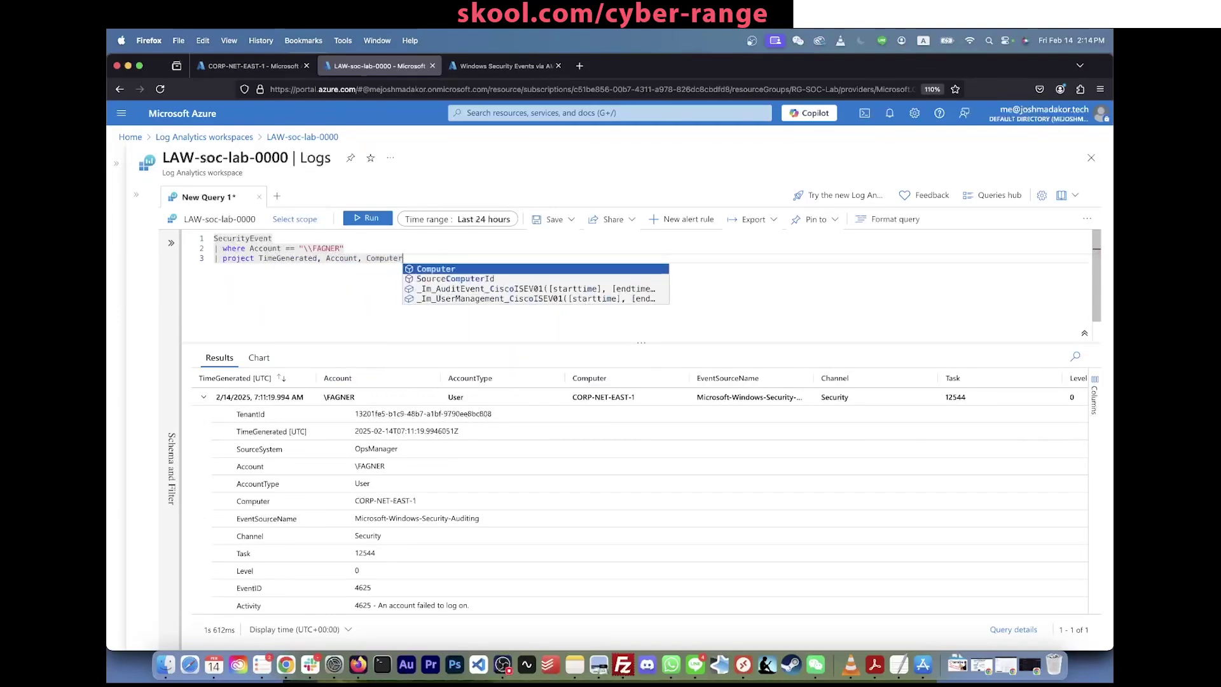
type(", EVent")
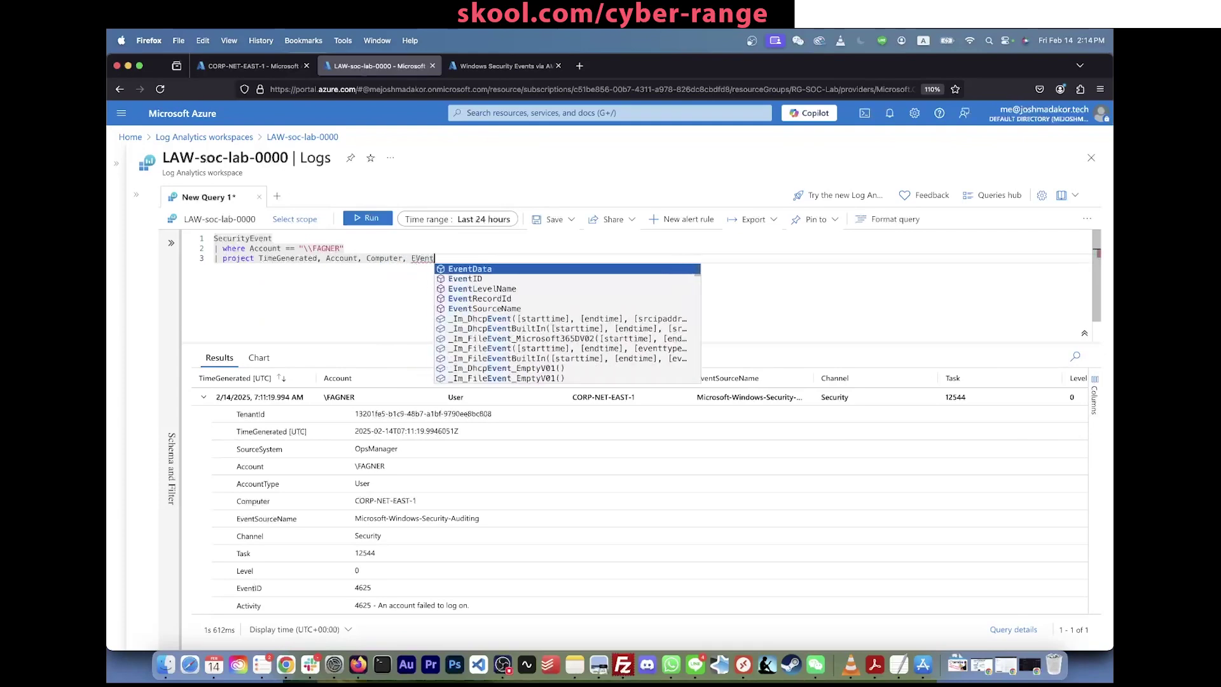
type("ID, Acc")
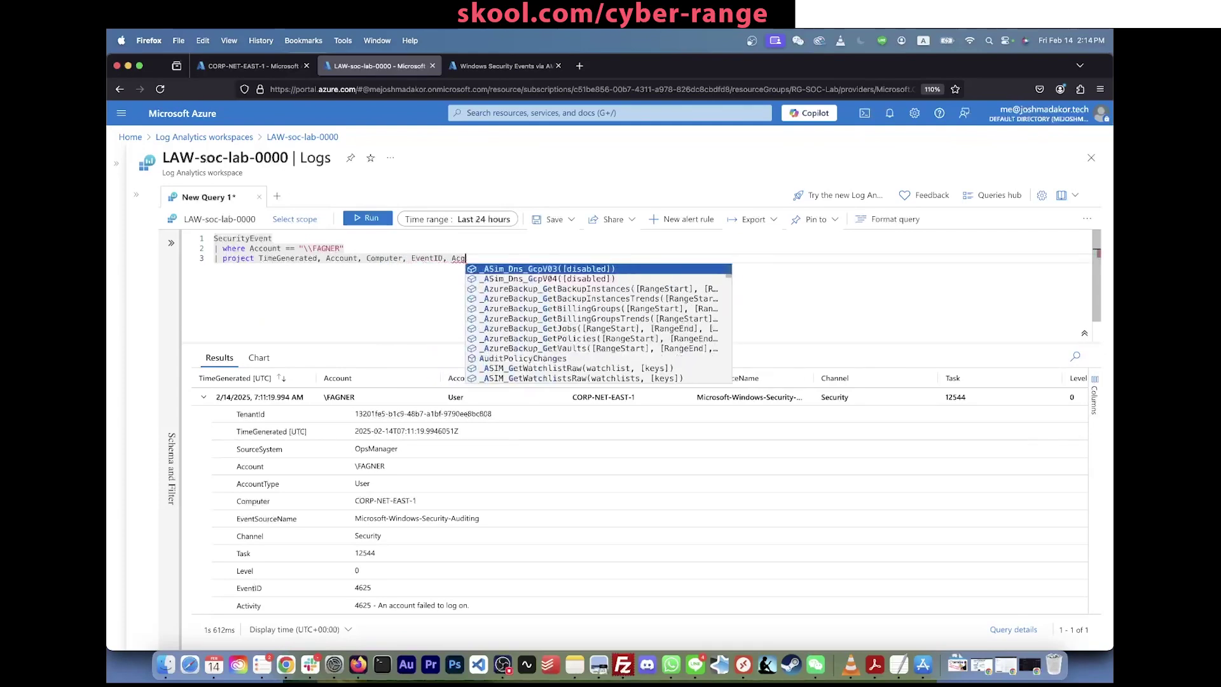
key("BackSpace")
type("tivity, IpAddress")
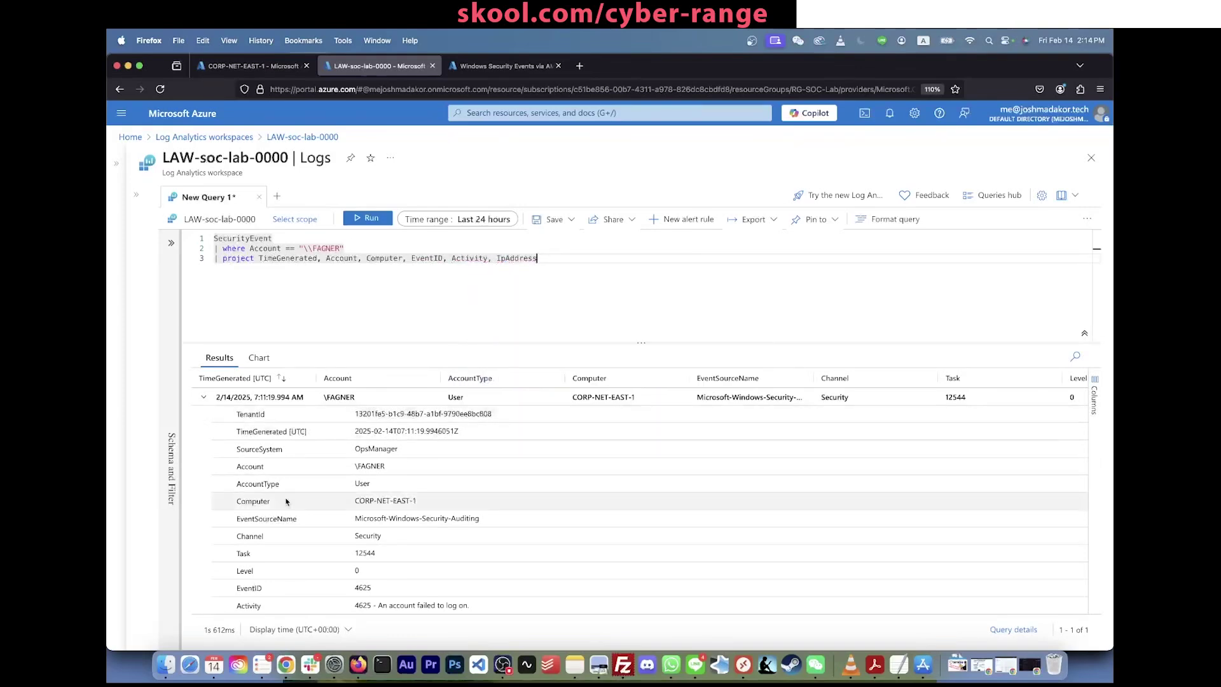
scroll(286, 501, "down", 5)
scroll(286, 501, "down", 6)
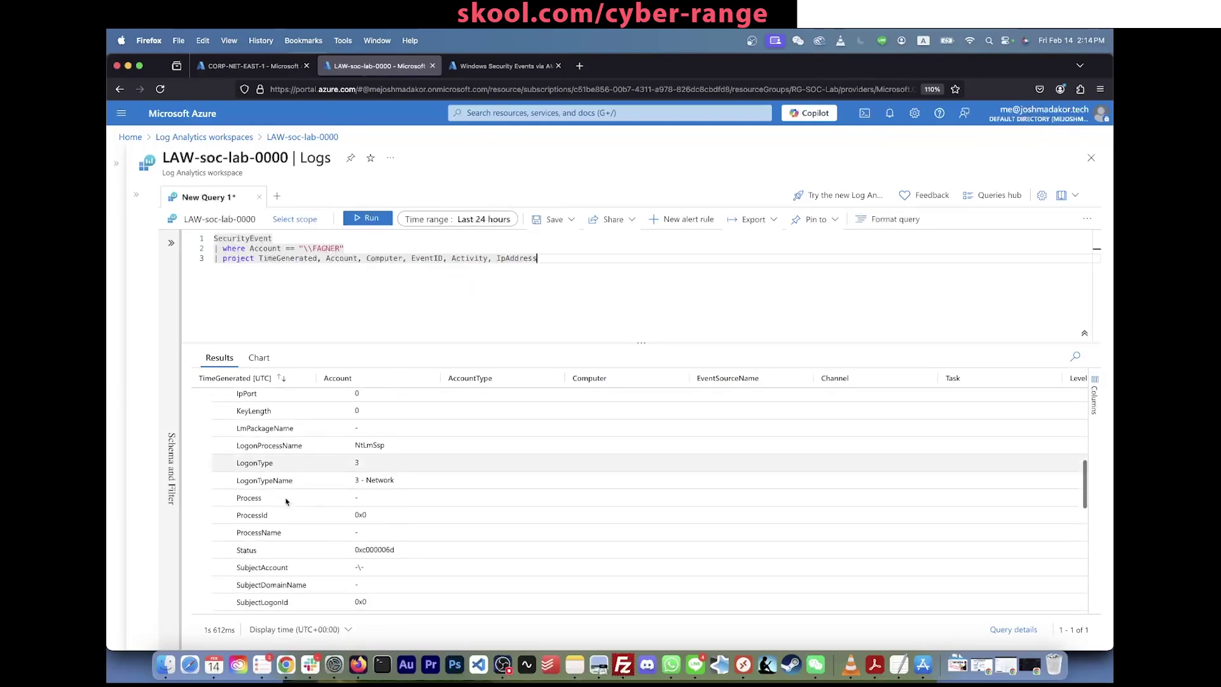
scroll(286, 502, "down", 6)
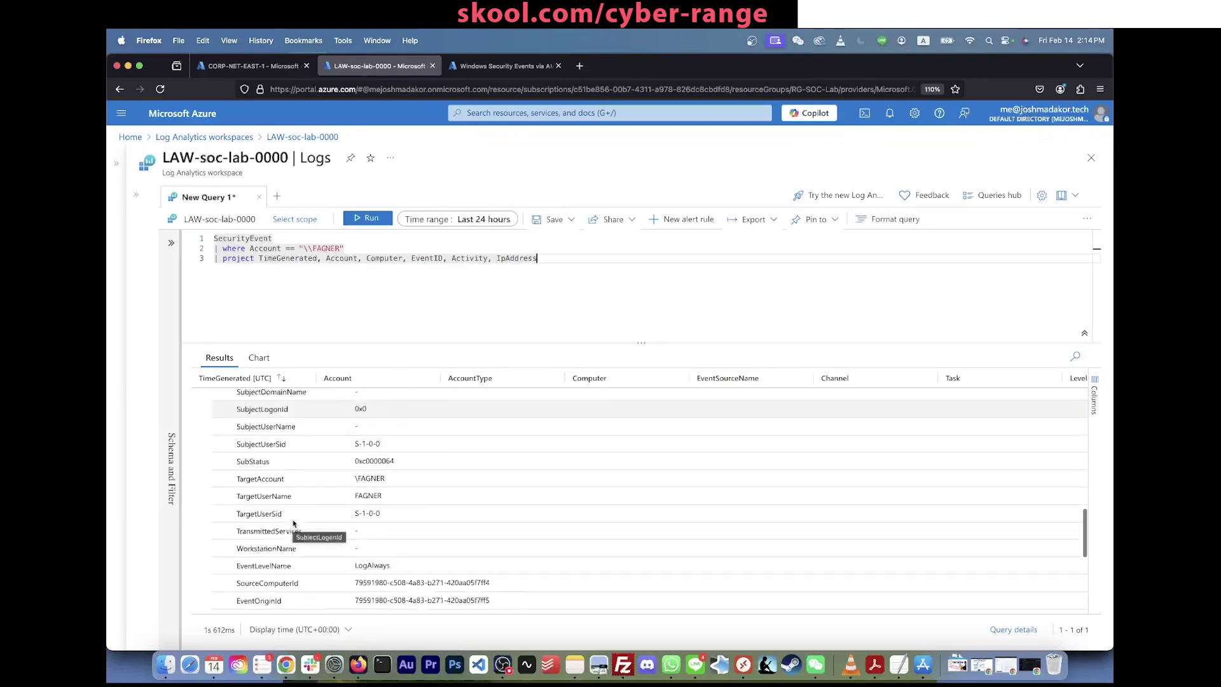
scroll(287, 502, "up", 20)
left_click(552, 250)
key("shift+Return")
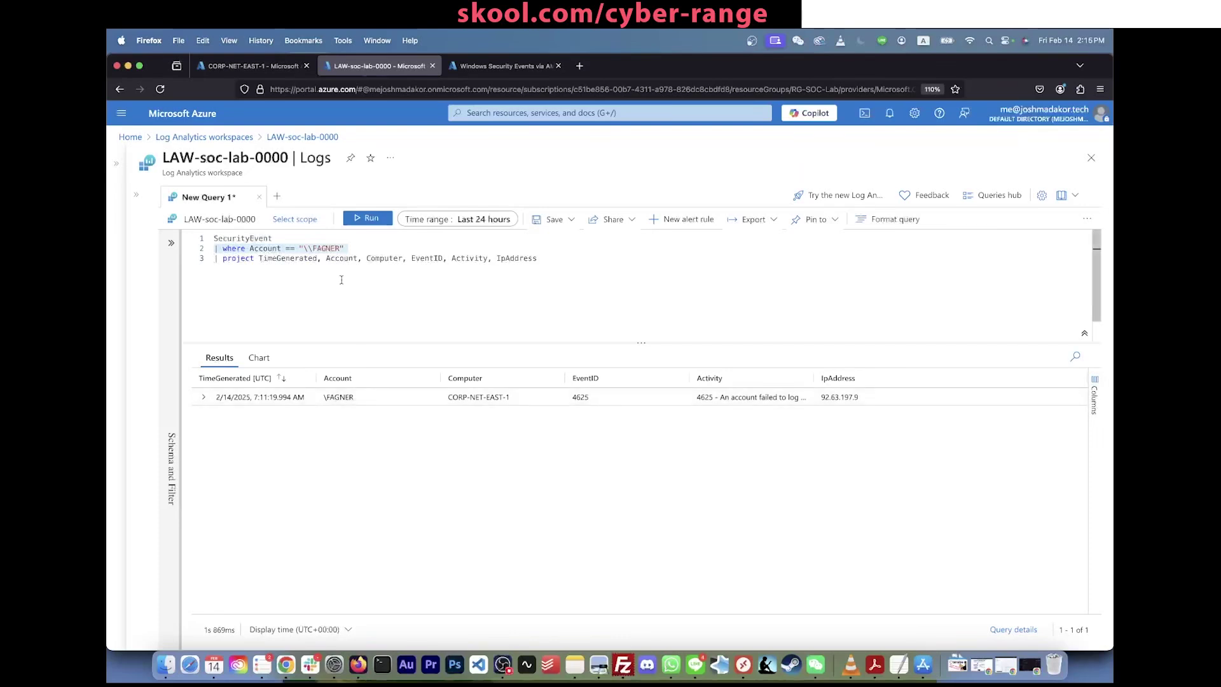
Step: Highlight each query line for review, then select the attacker IP 92.63.197.9 for a new-tab lookup
double_click(350, 261)
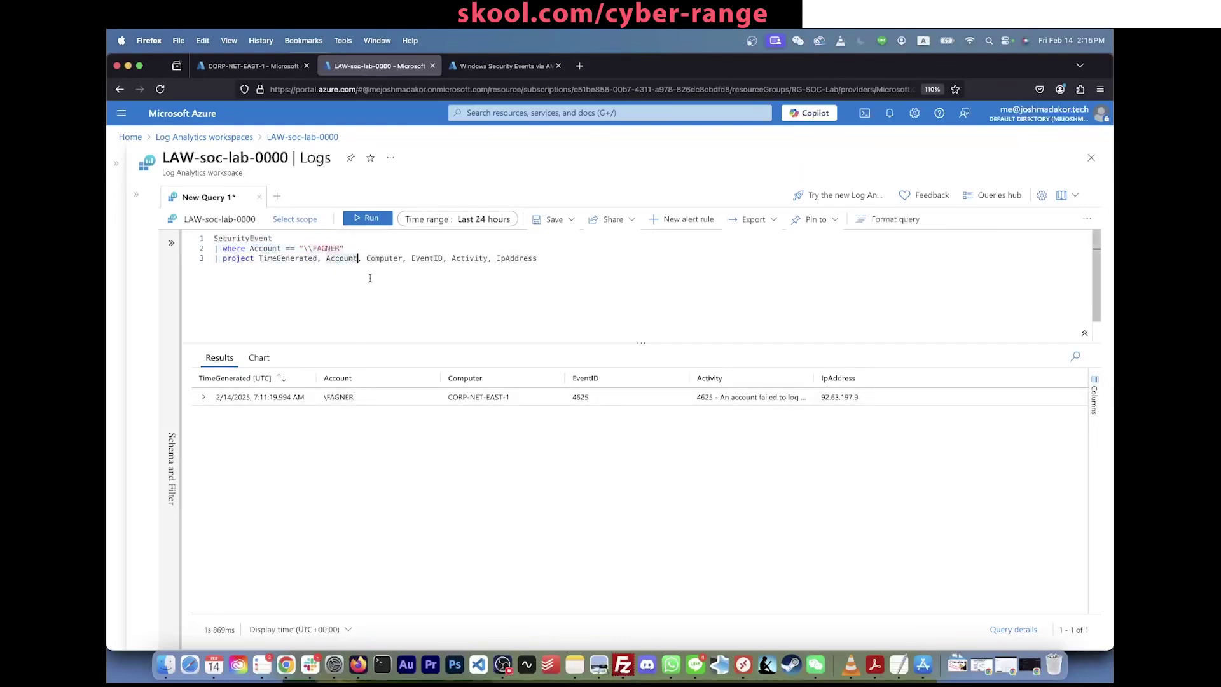
left_click(369, 278)
left_click_drag(366, 249, 172, 238)
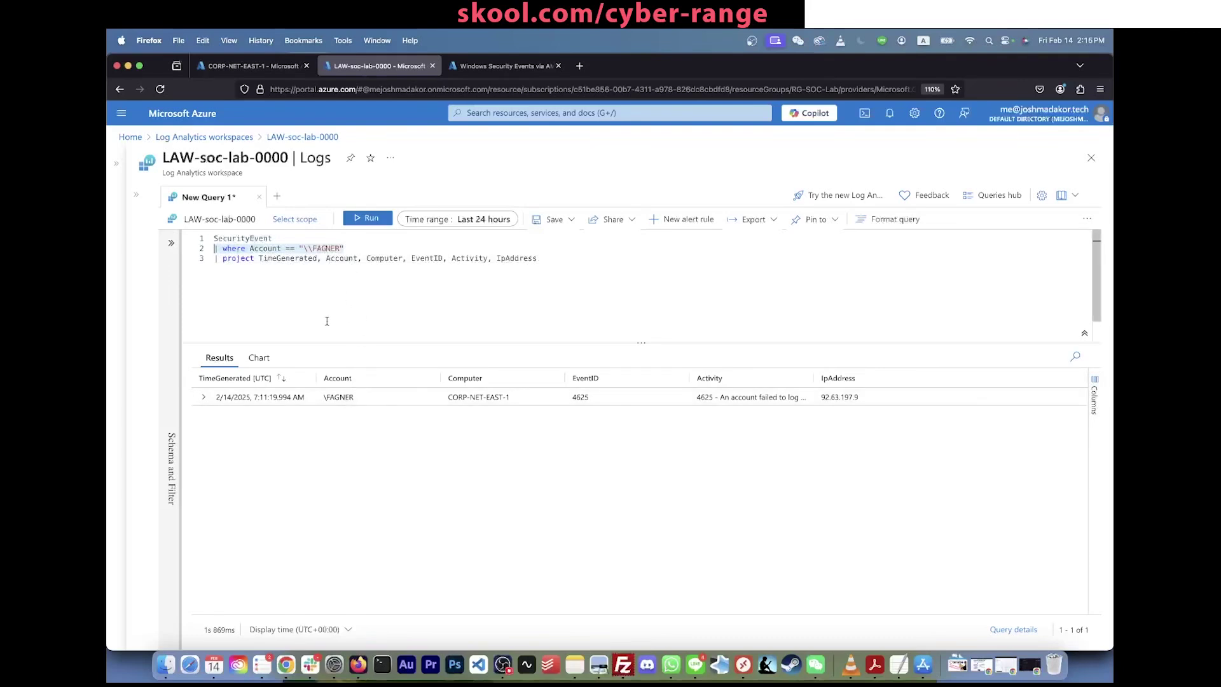
left_click_drag(350, 247, 213, 249)
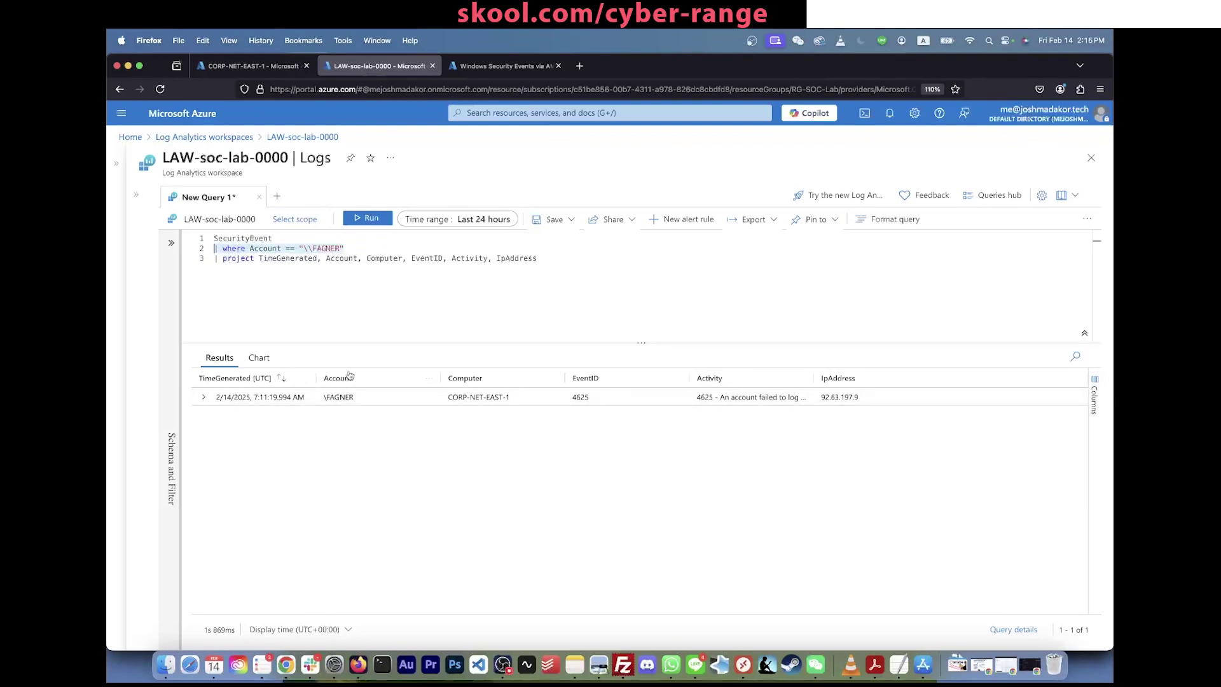
triple_click(260, 261)
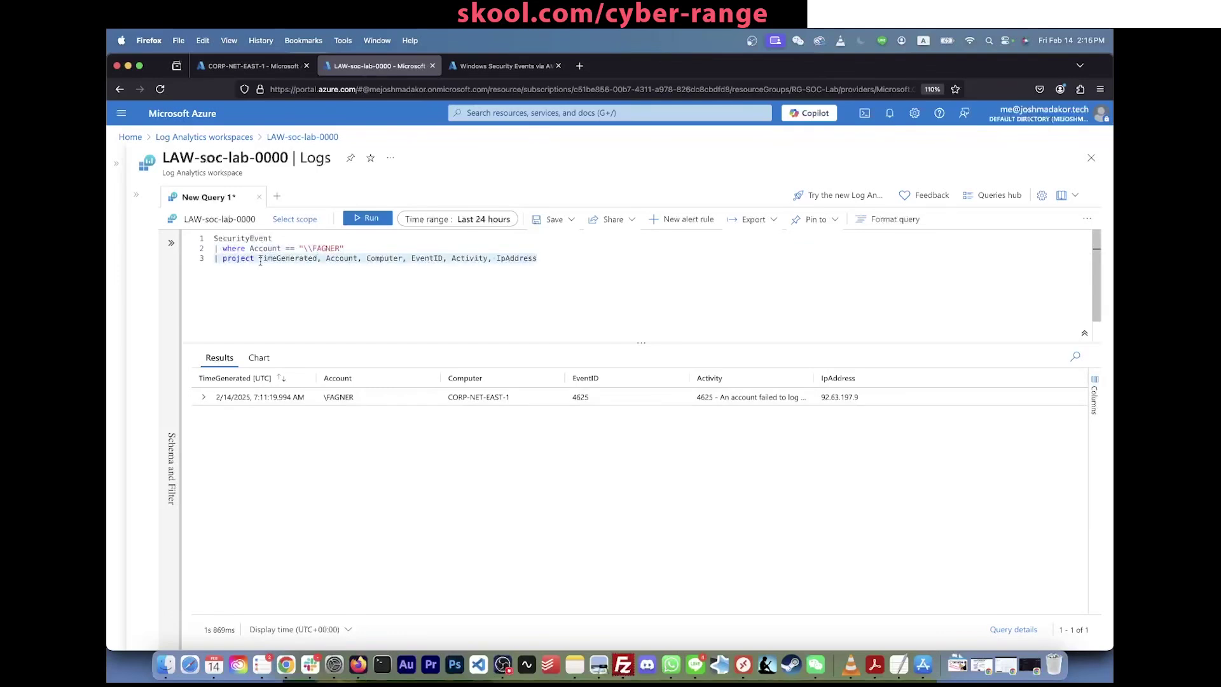
left_click_drag(555, 253, 290, 257)
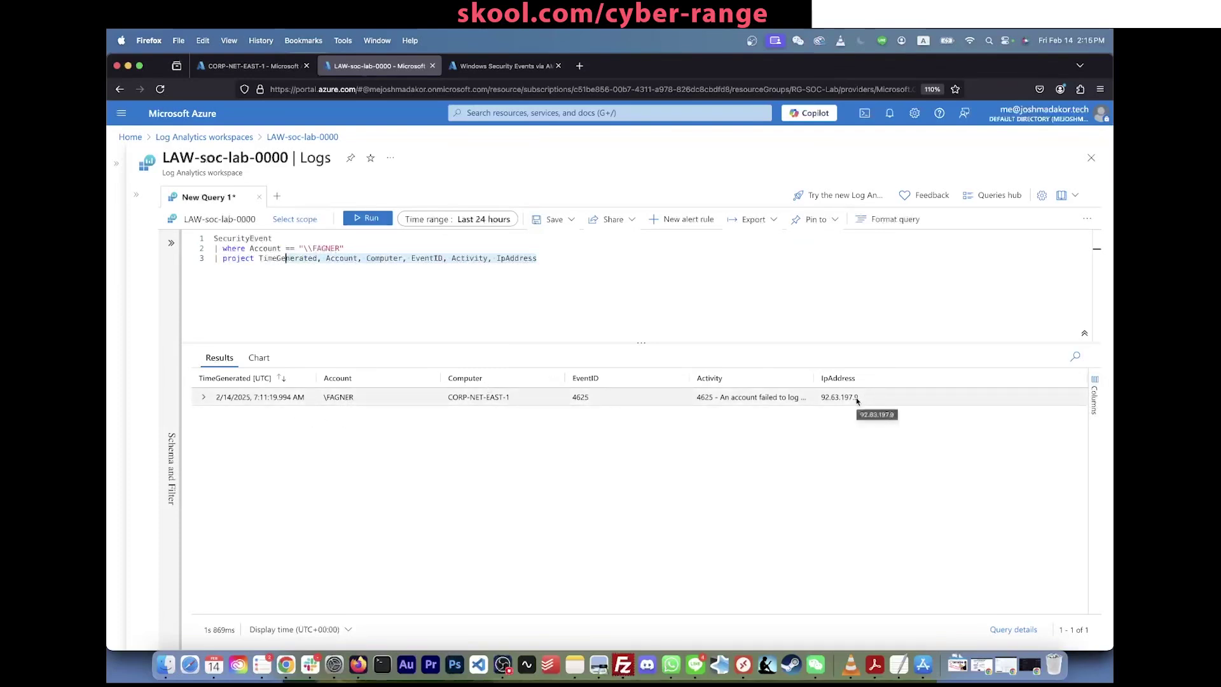
left_click_drag(858, 395, 815, 395)
key("super+c")
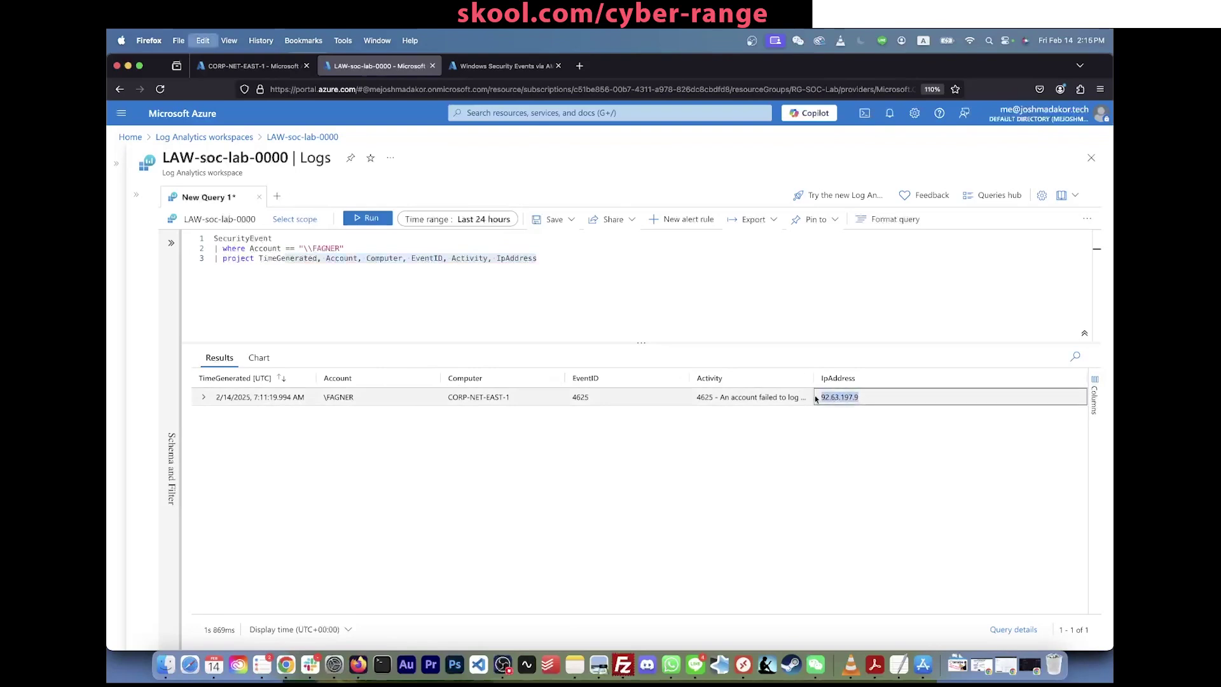
key("super+t")
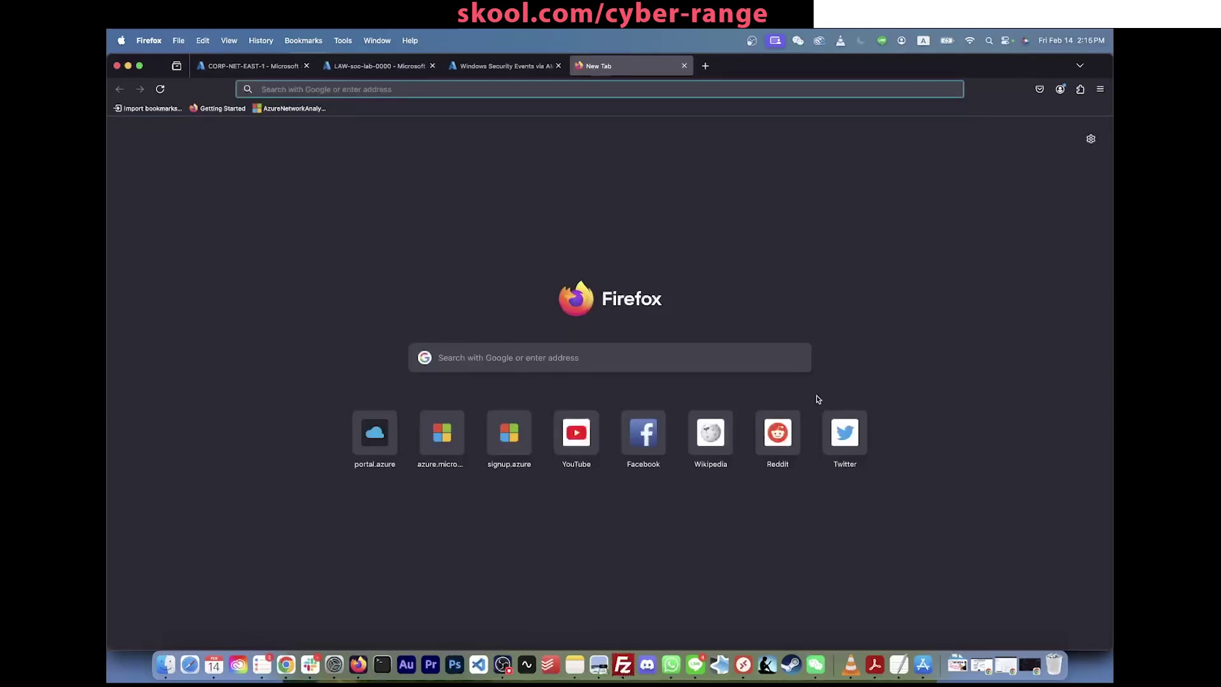
Step: Search 'ip lookup' then 'geolookup 92.63.197.9' and open IPinfo's 92.63.197.0/24 page
type("ip lookup")
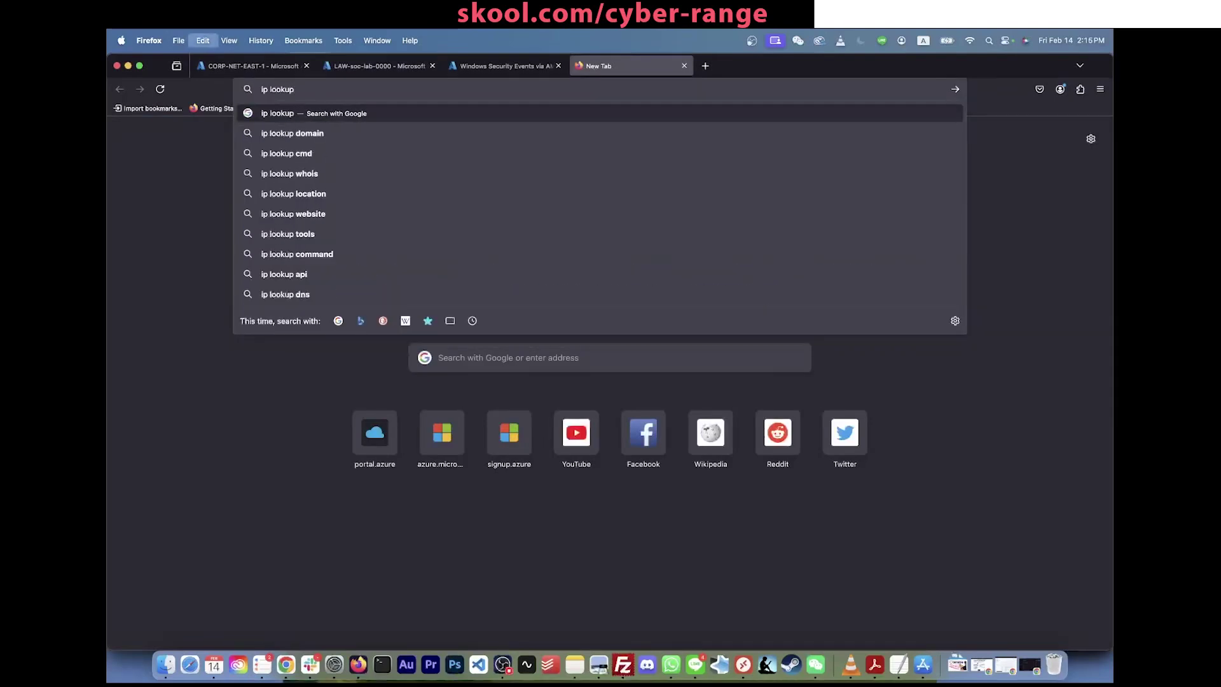
key("super+v")
key("Return")
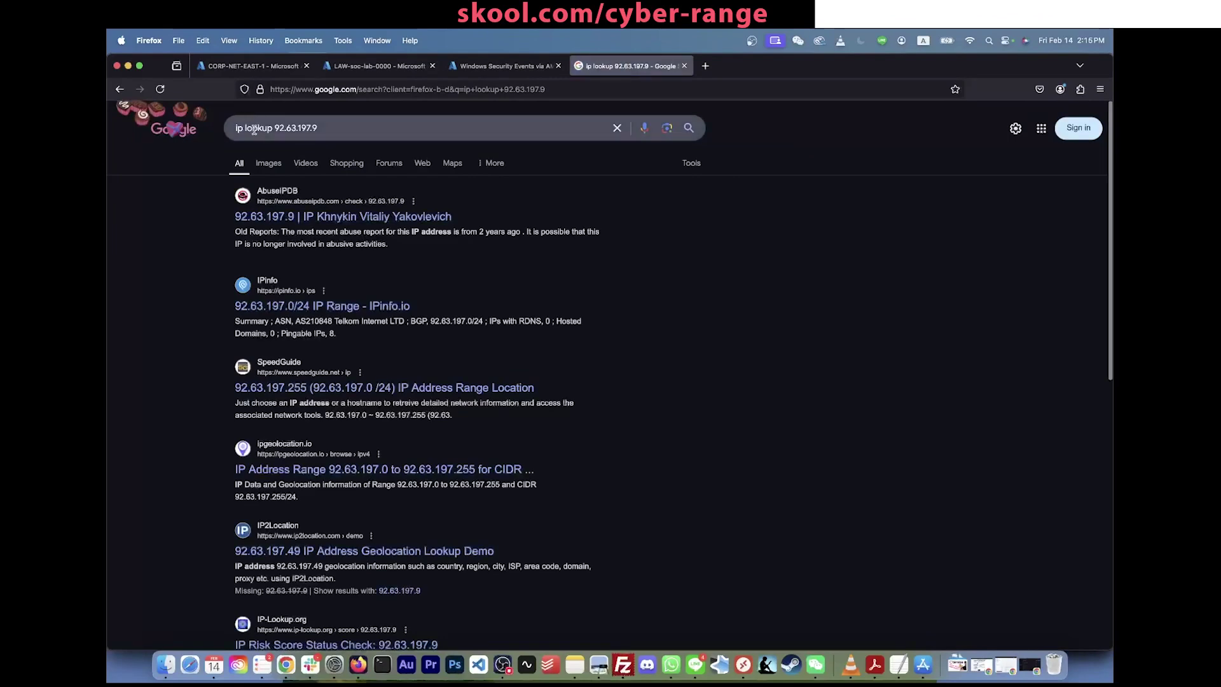
left_click_drag(257, 128, 236, 128)
type("geolookup")
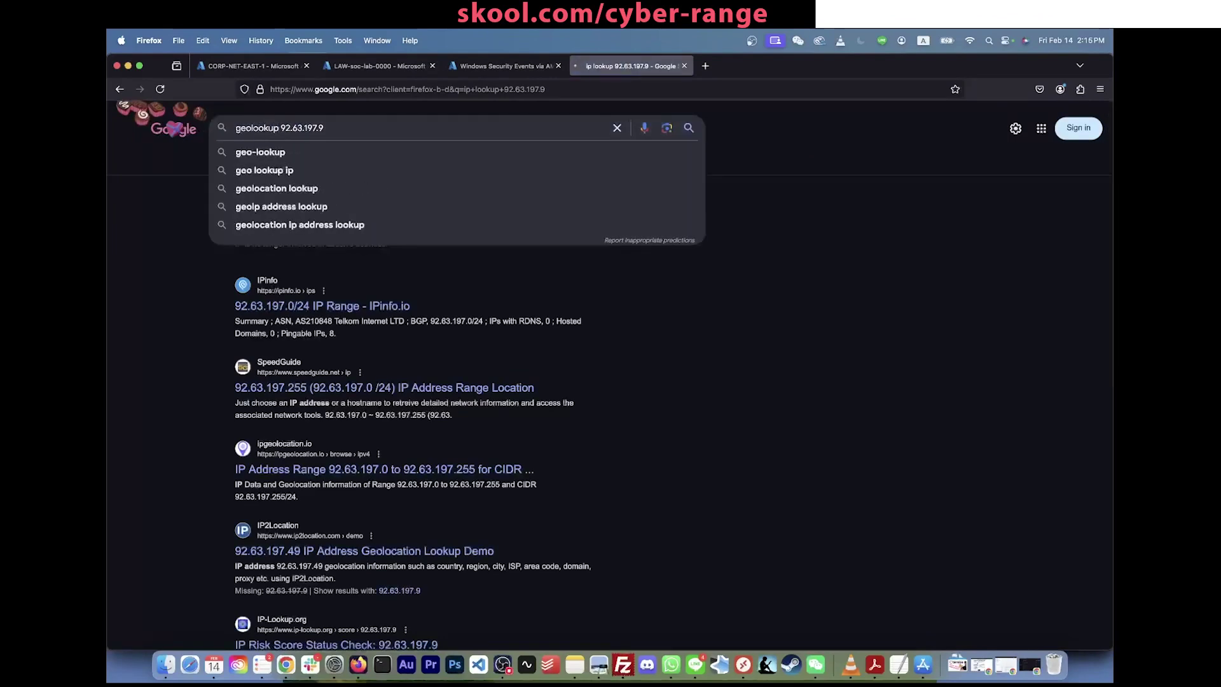
key("Return")
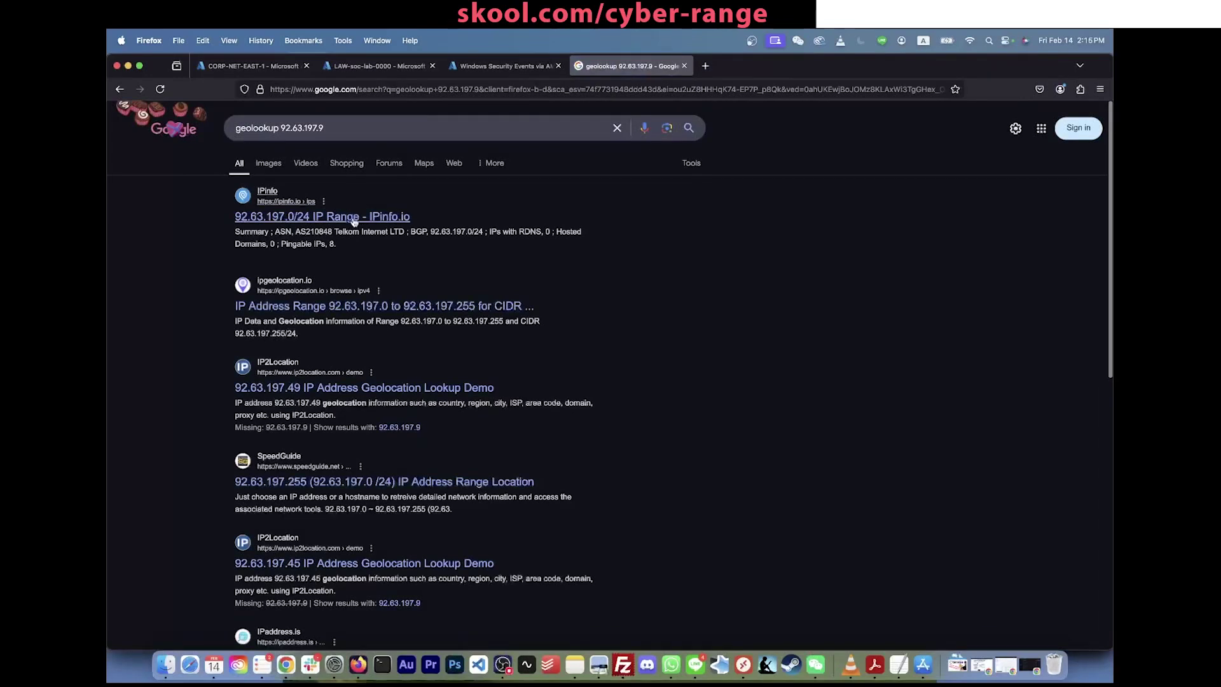
left_click(335, 219)
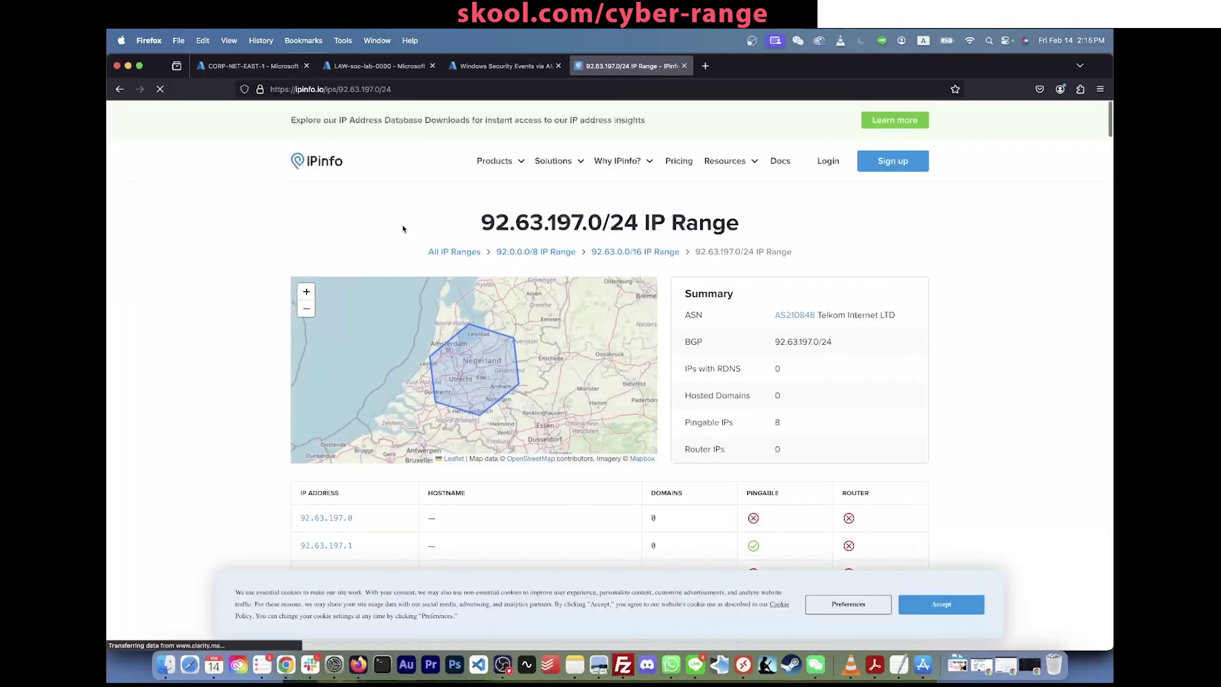
Step: Find 92.63.197.9 in IPinfo's range table and view its location: Lelystad, Flevoland, Netherlands
key("ctrl+f")
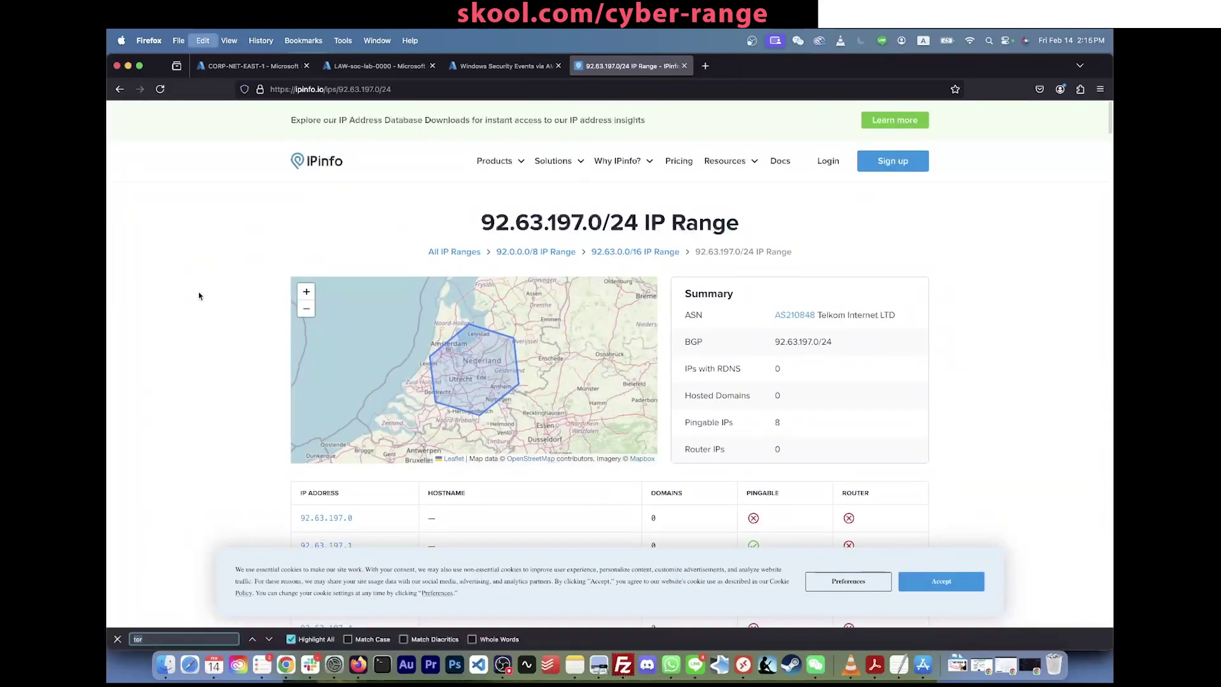
key("ctrl+v")
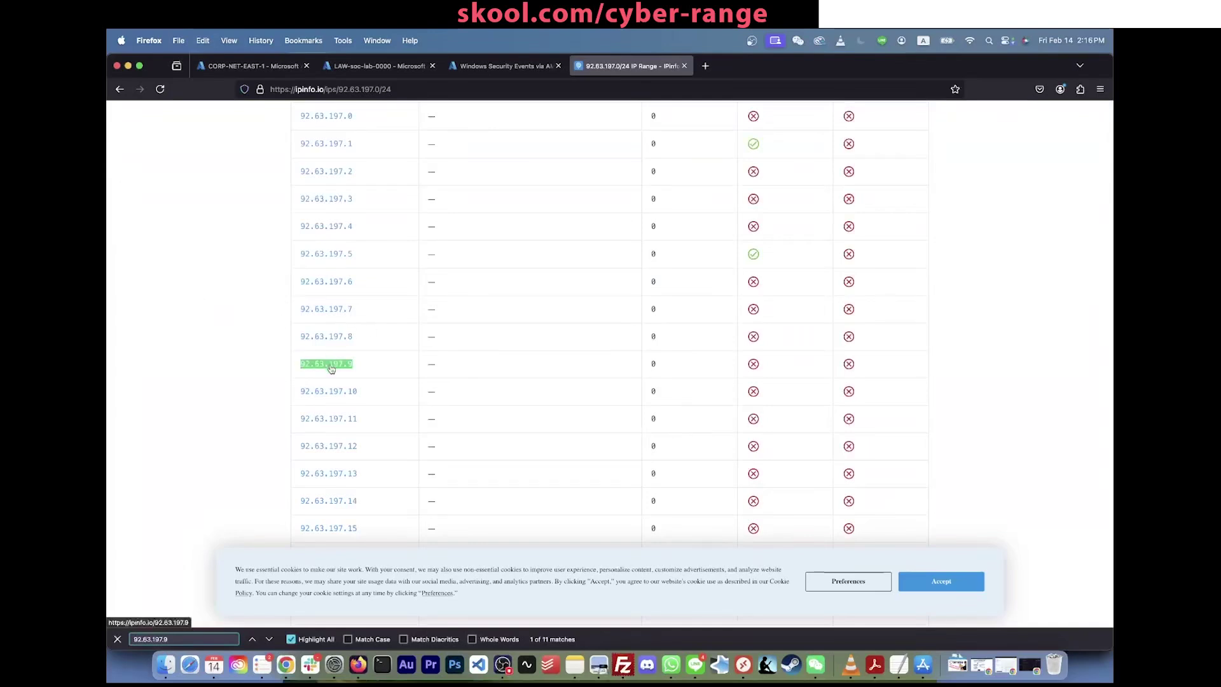
left_click(328, 364)
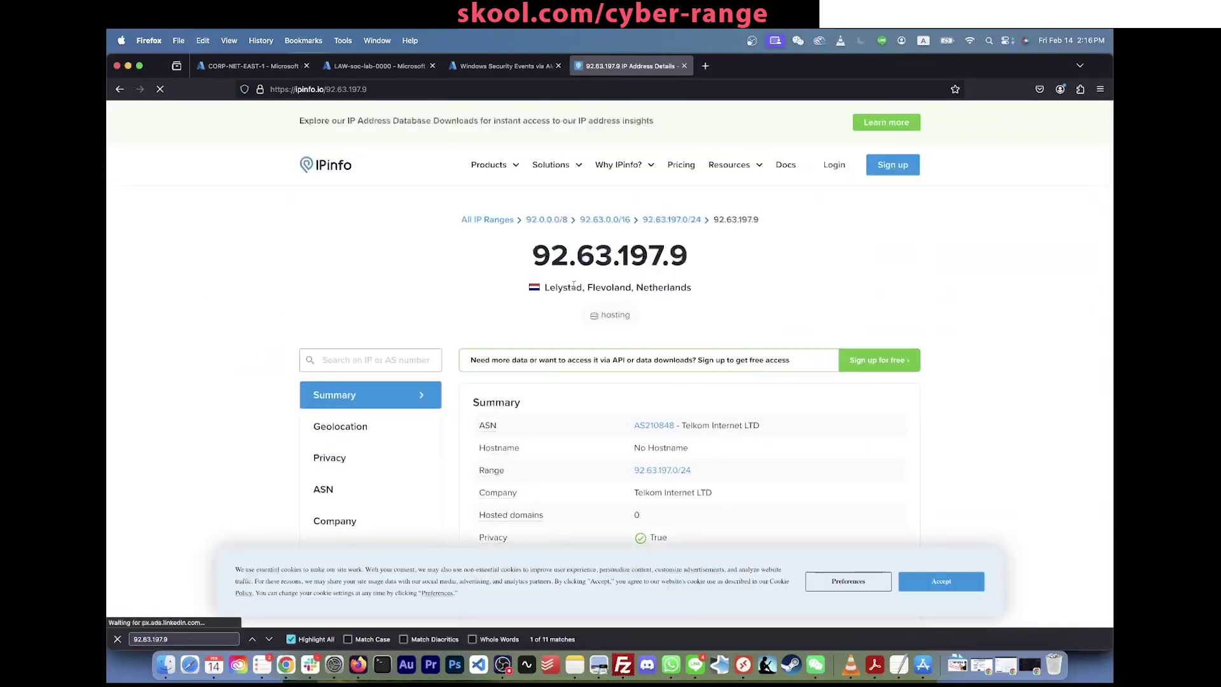
left_click_drag(695, 289, 504, 278)
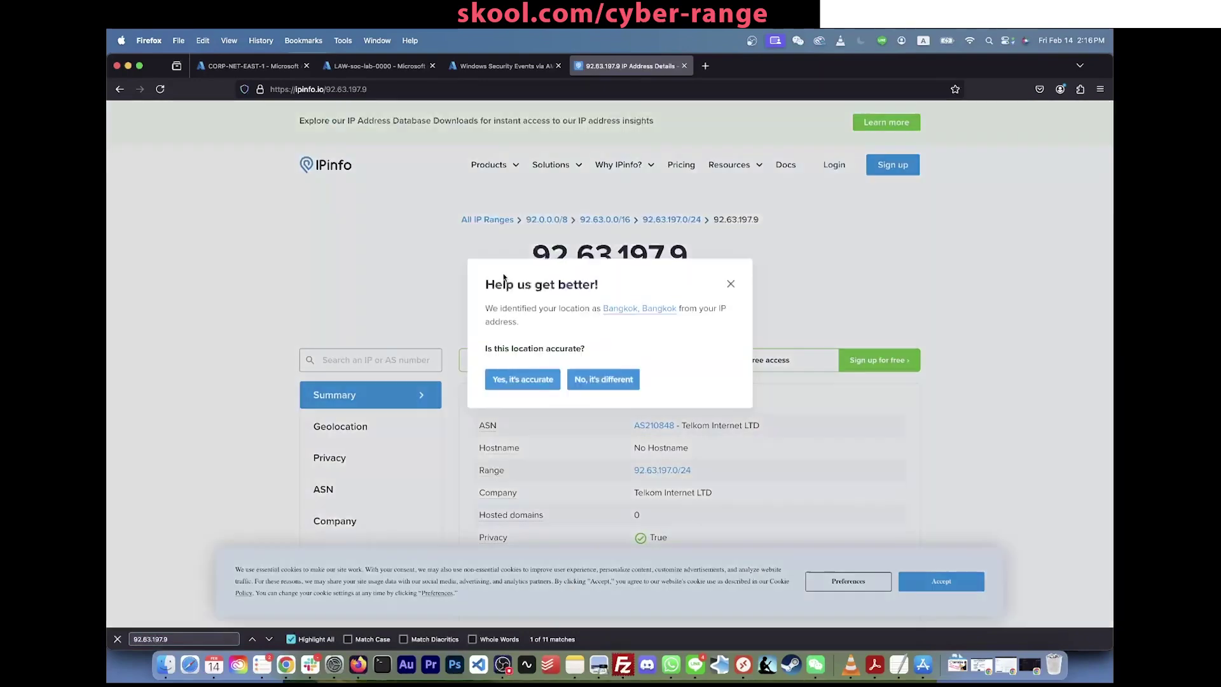
left_click(731, 283)
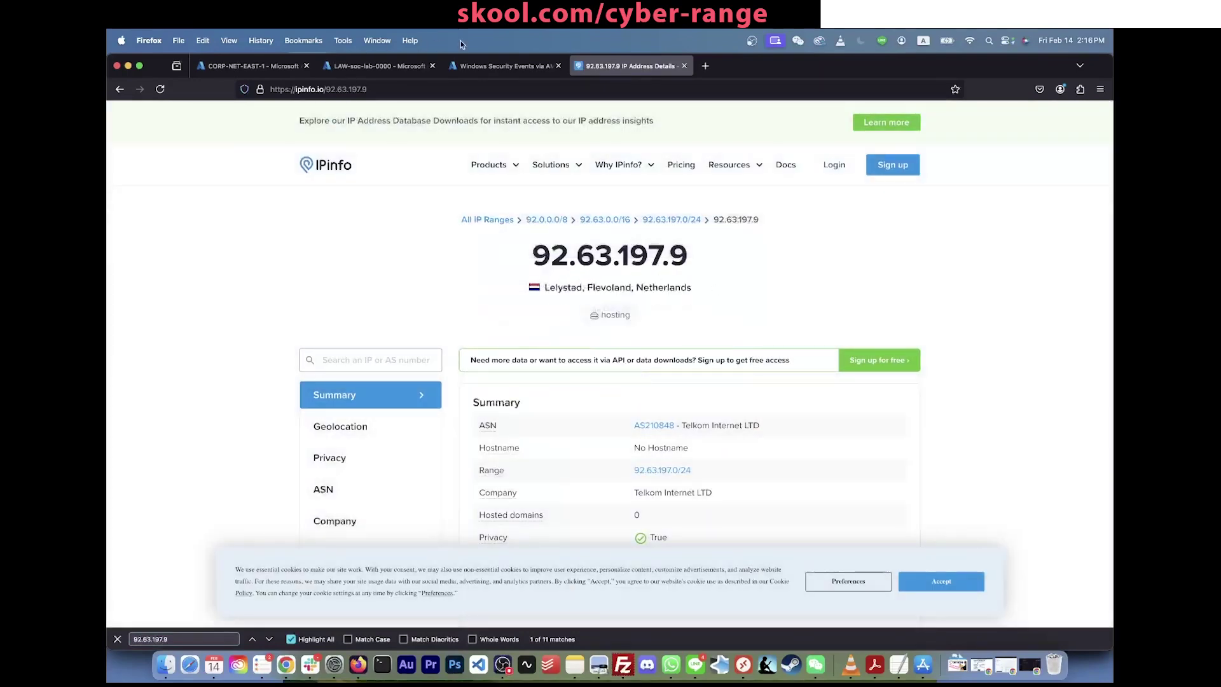
Step: Return to the LAW-soc-lab-0000 Logs tab in the Azure portal
left_click(498, 66)
left_click(253, 65)
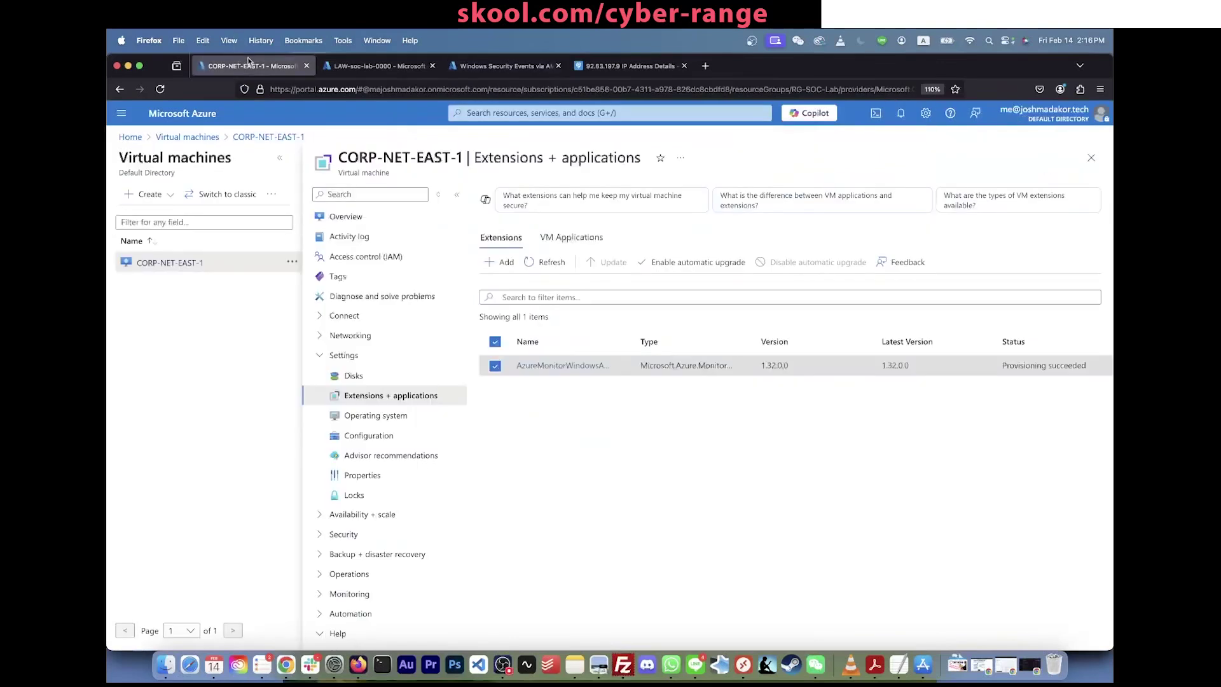
left_click(375, 65)
Step: Delete the account filter line and rerun, returning 6016 events from several IPs
left_click(545, 255)
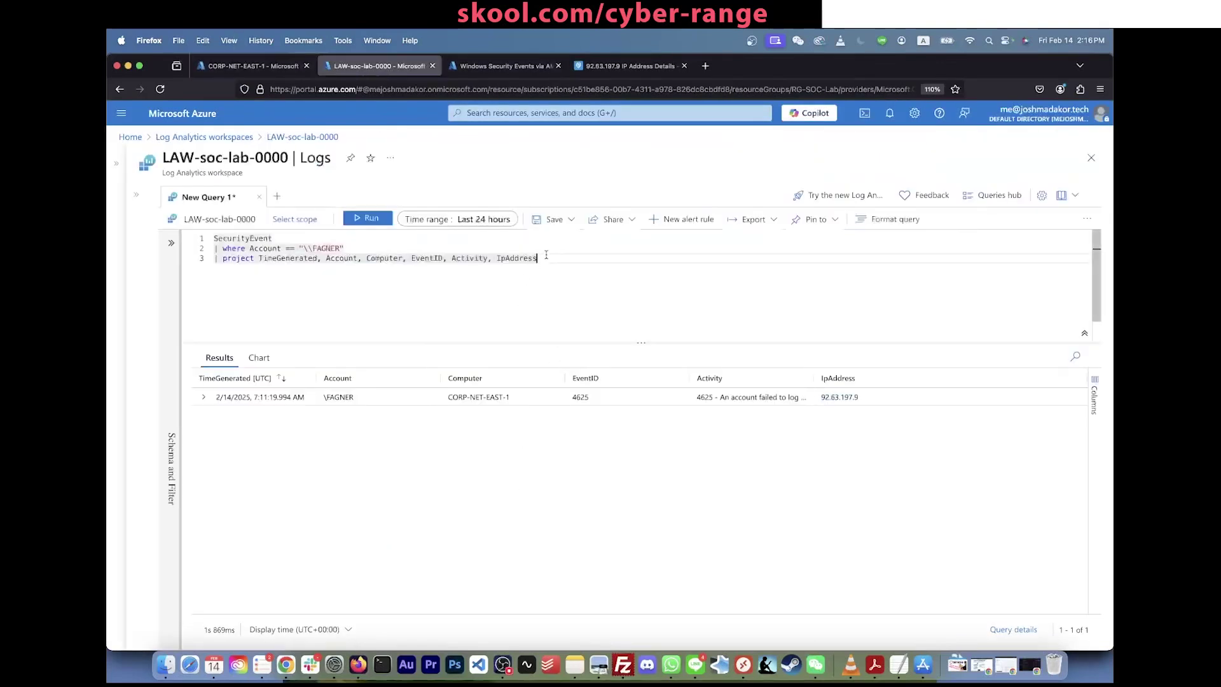
double_click(329, 247)
triple_click(329, 247)
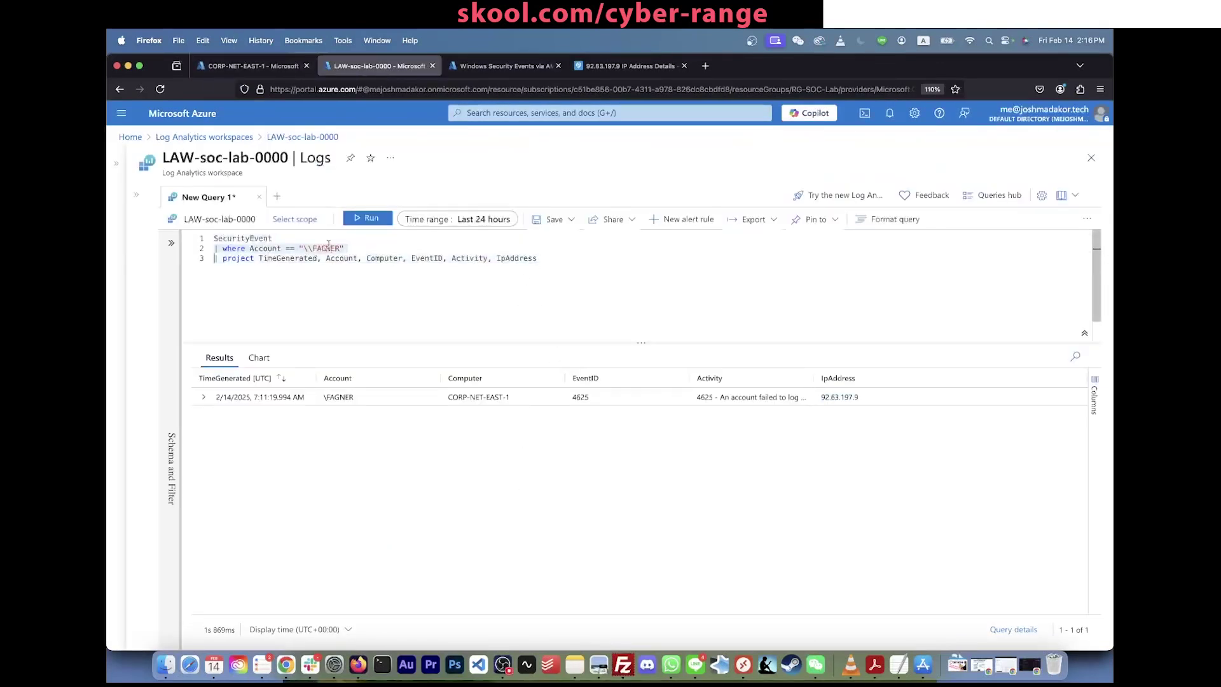
key("BackSpace")
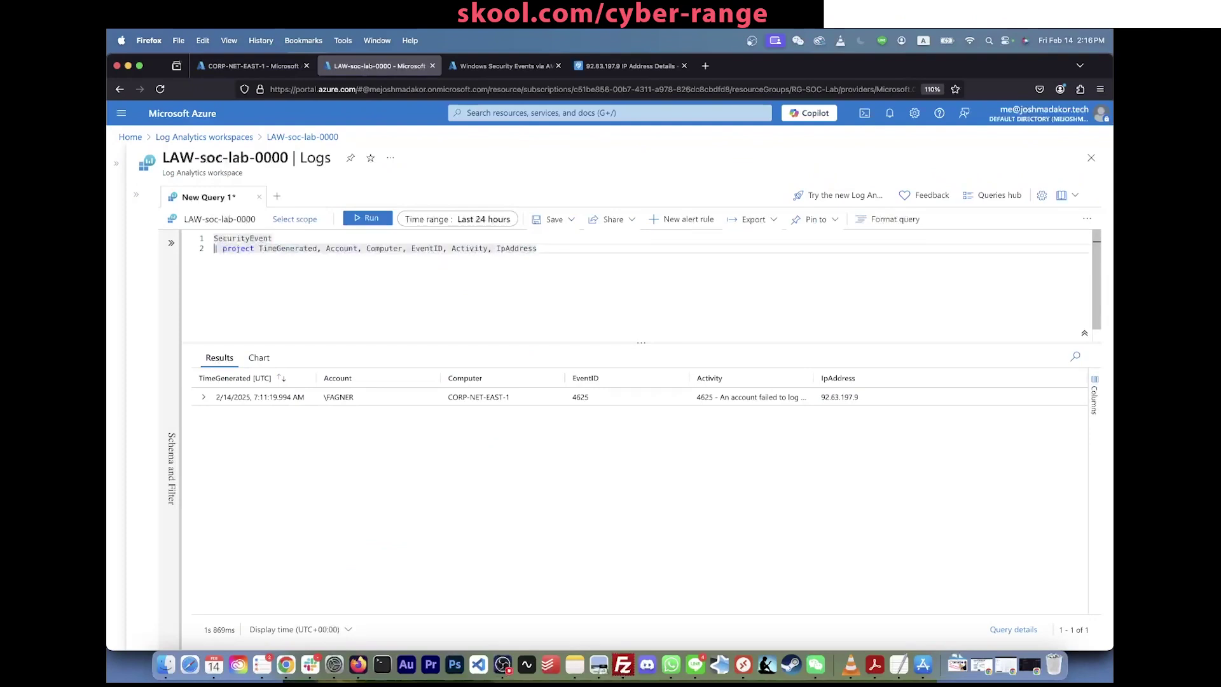
key("shift+Return")
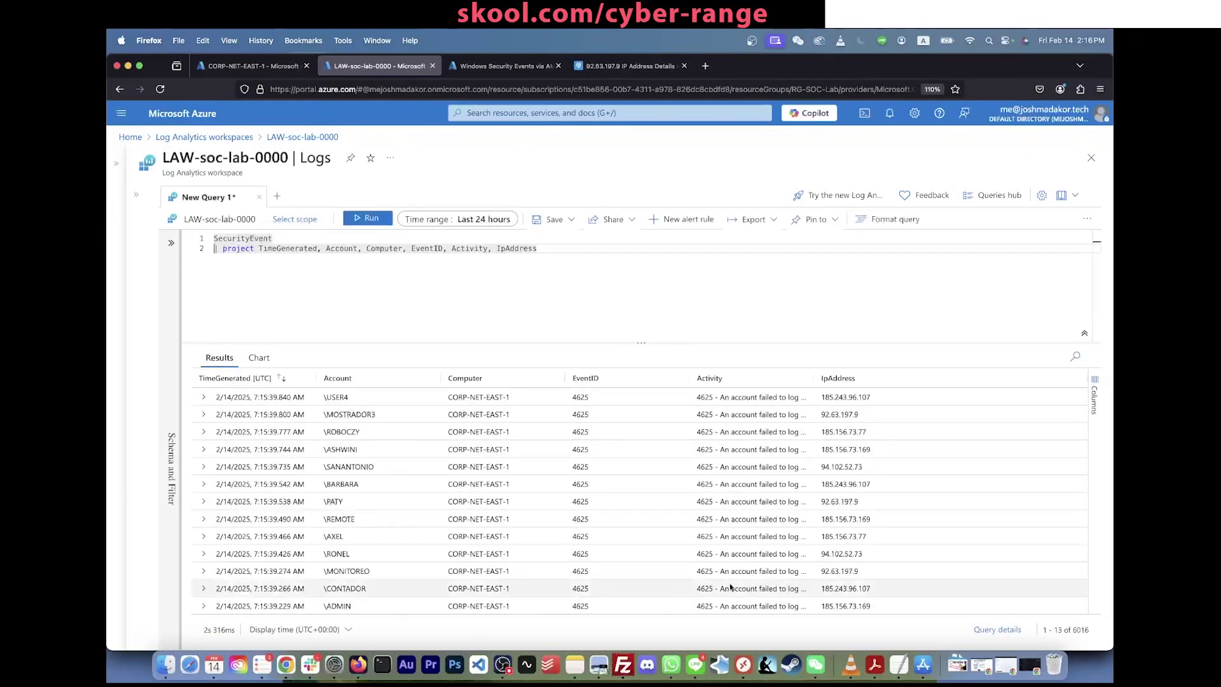
Step: Add '| where EventID == 4625' below SecurityEvent and run the query
left_click(501, 235)
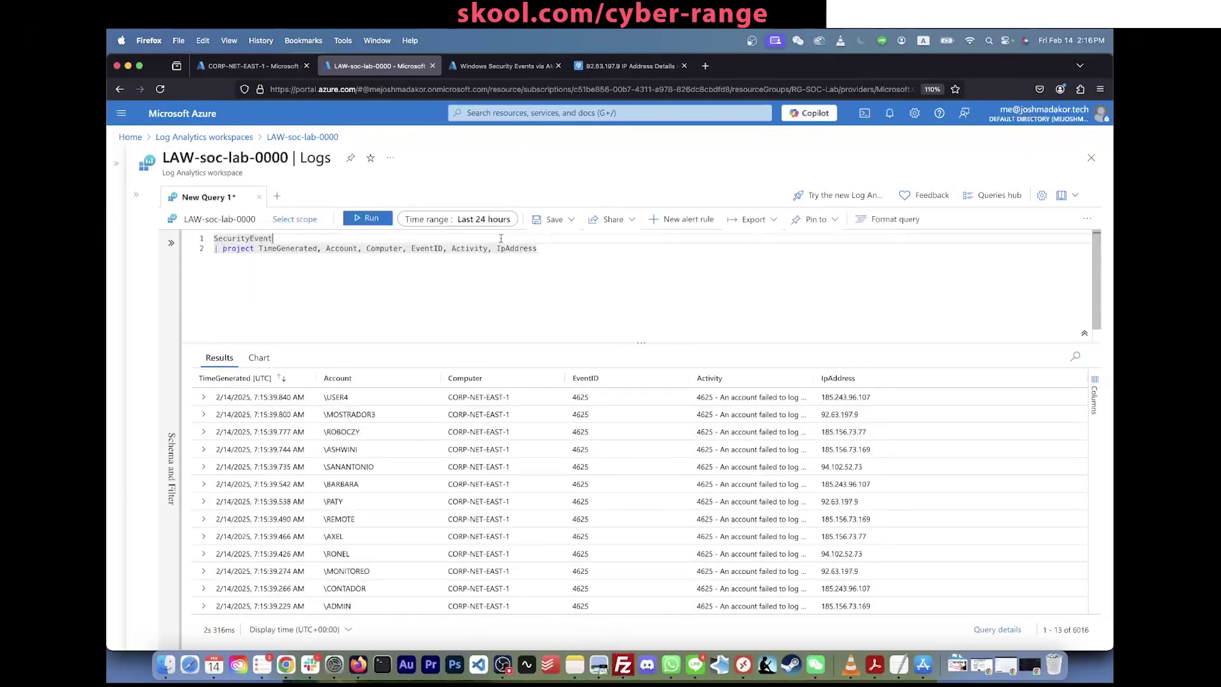
key("Return")
type("|")
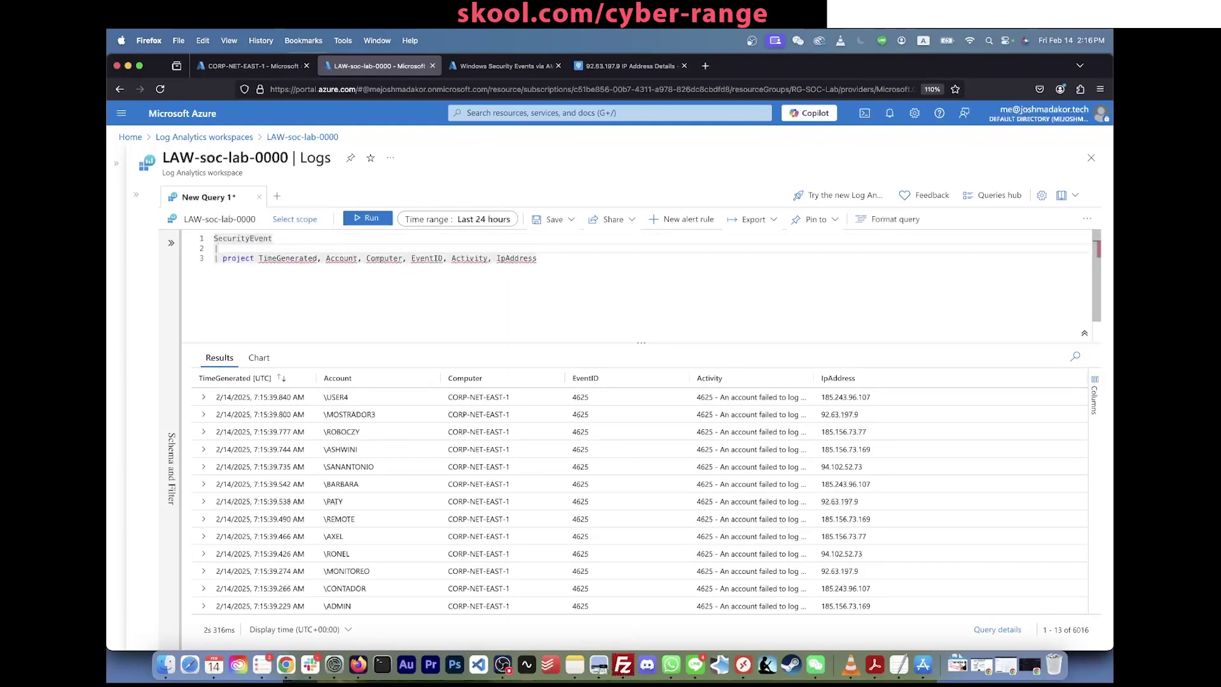
type(" where EventId")
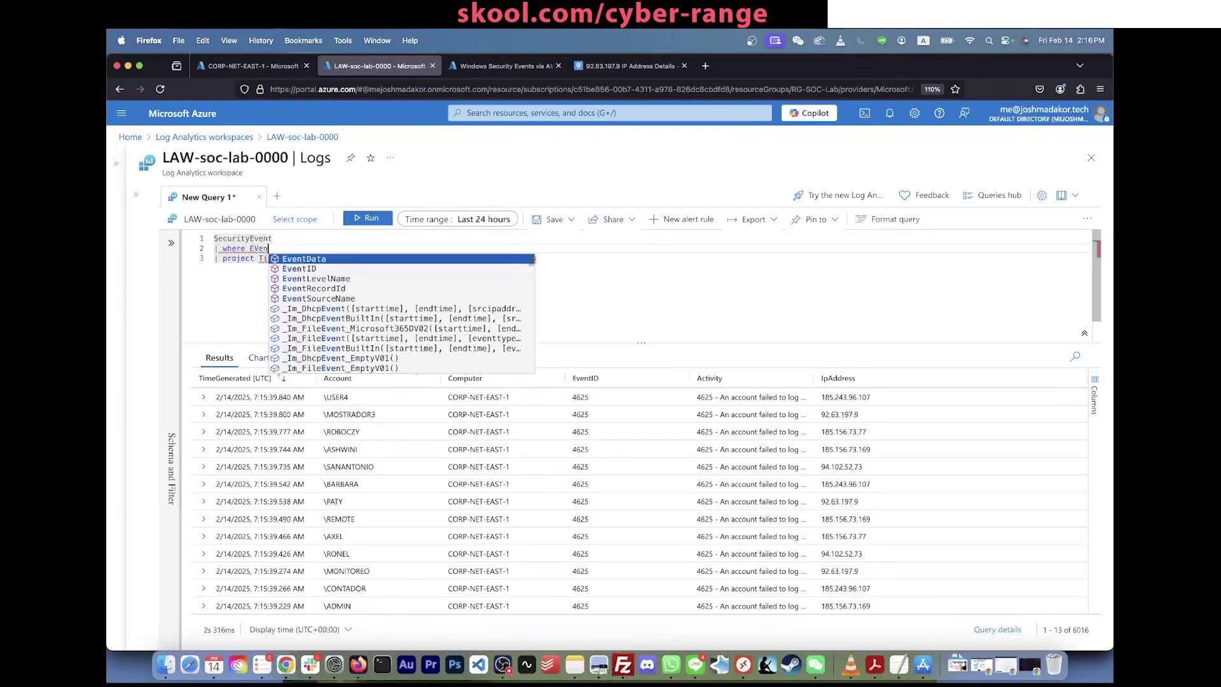
key("Tab")
type("== 46")
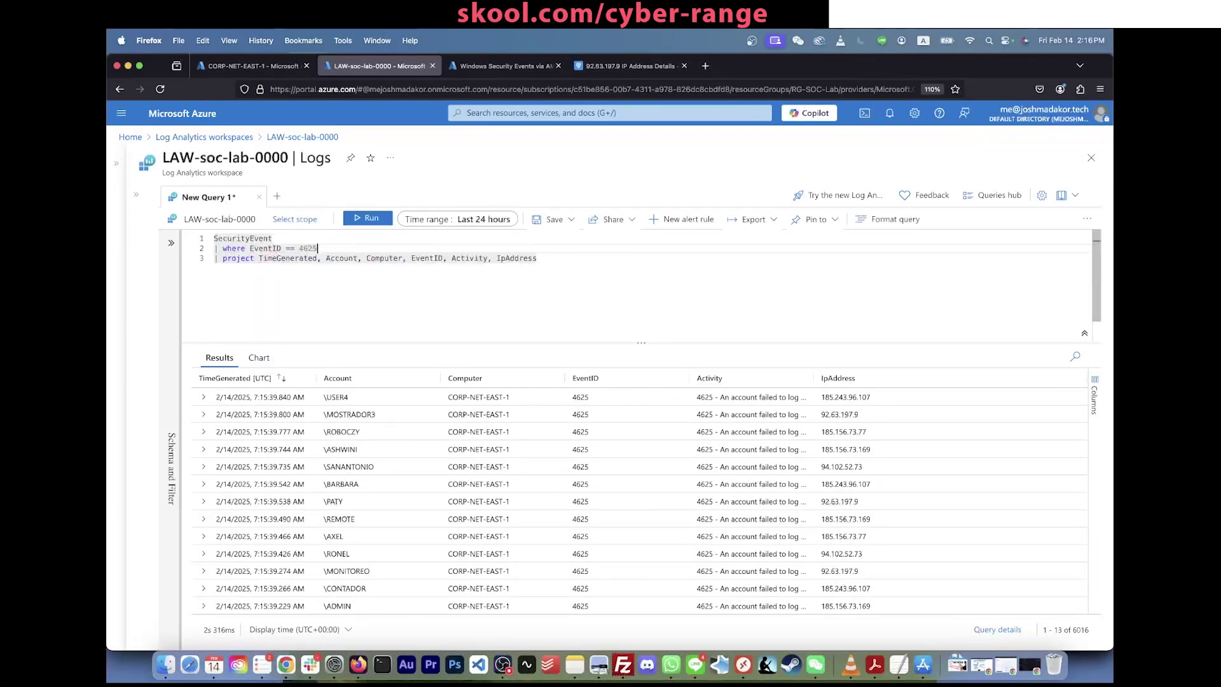
type("25")
key("shift+Return")
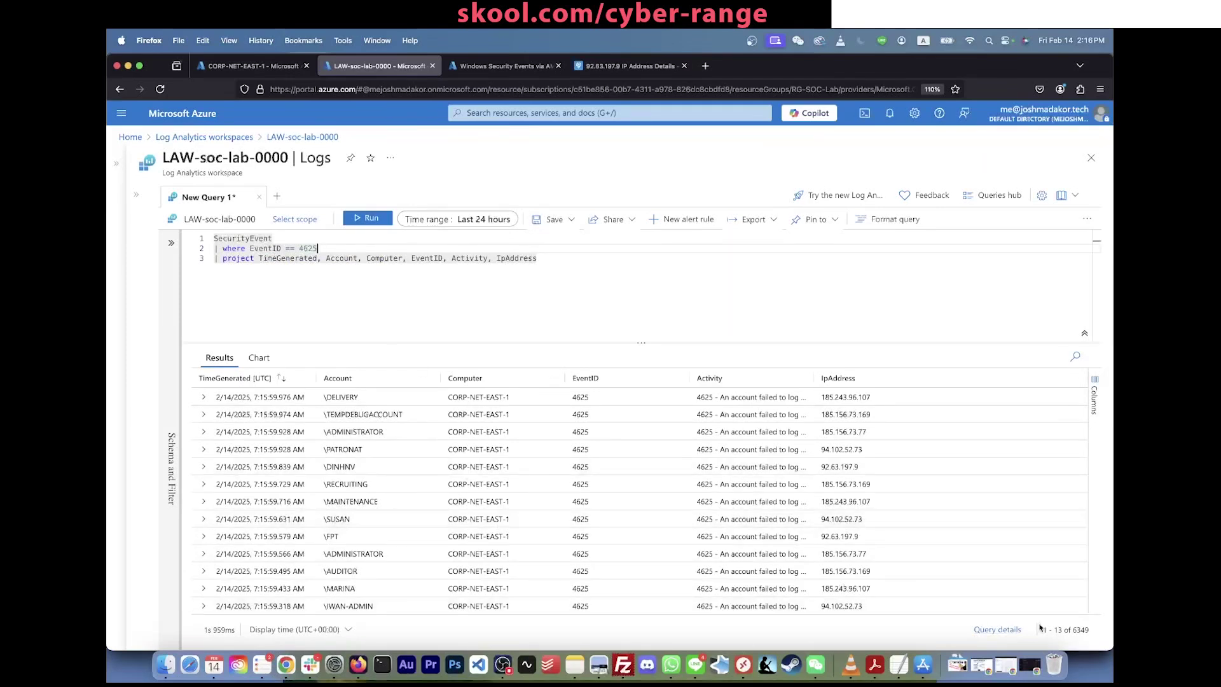
left_click_drag(1035, 630, 1080, 631)
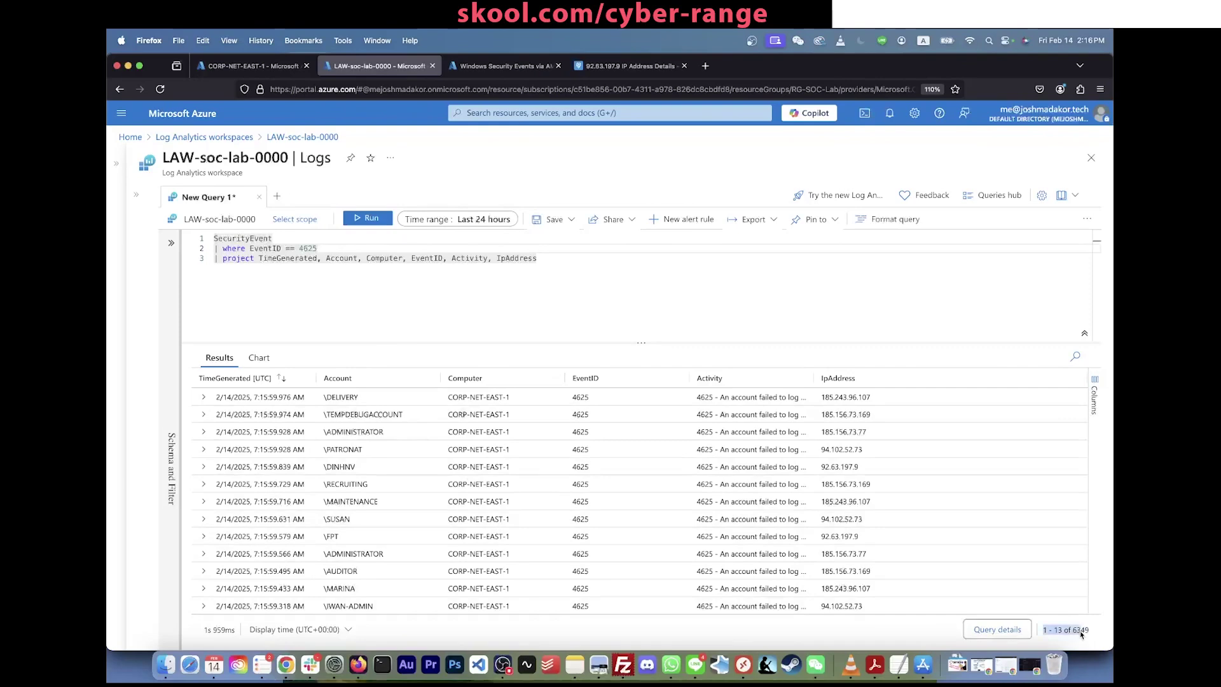
left_click(1091, 632)
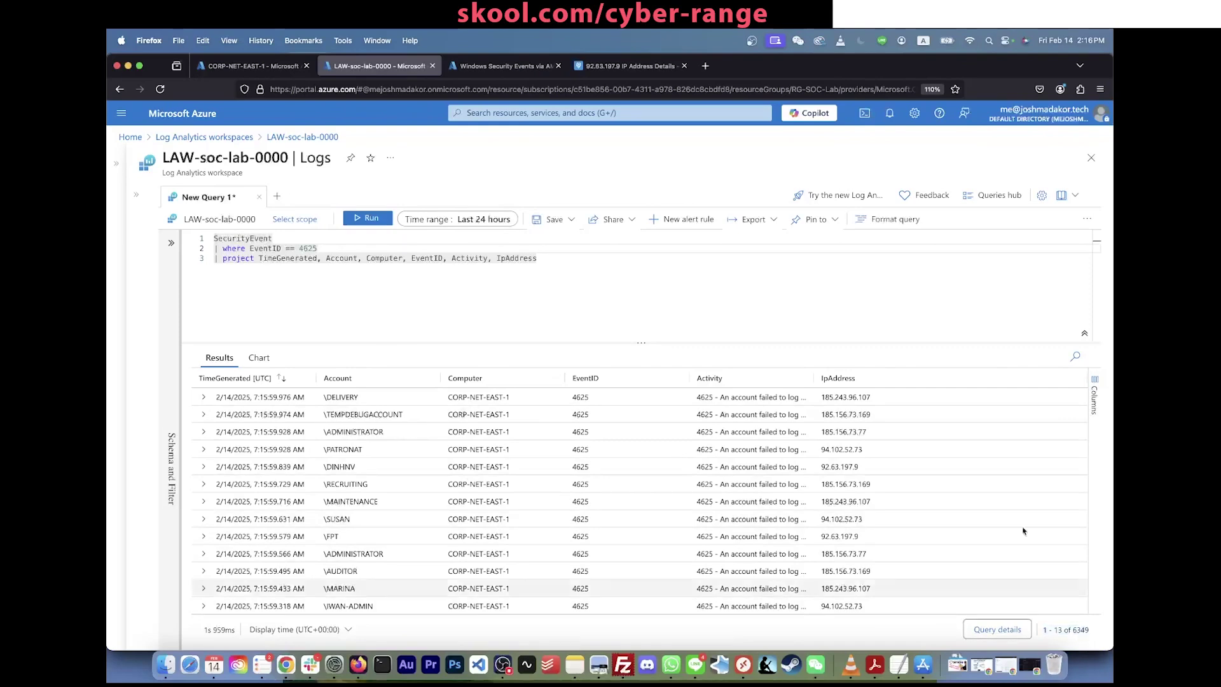
scroll(1014, 496, "down", 15)
scroll(1012, 498, "up", 15)
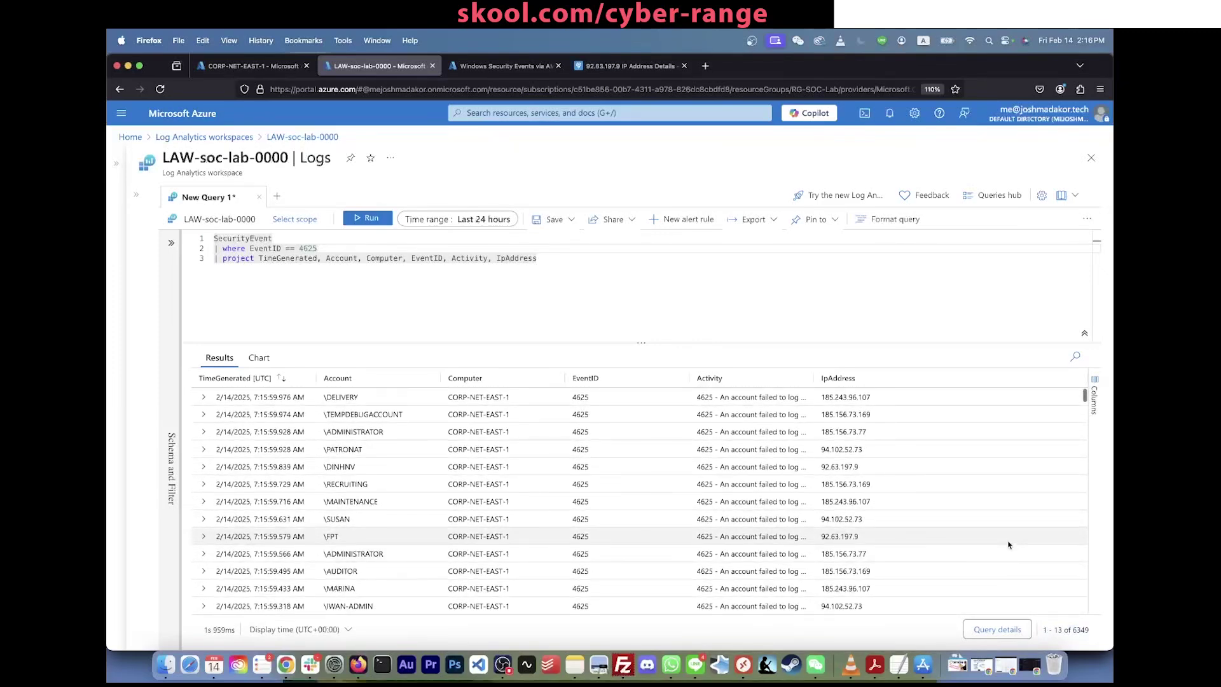
left_click(287, 238)
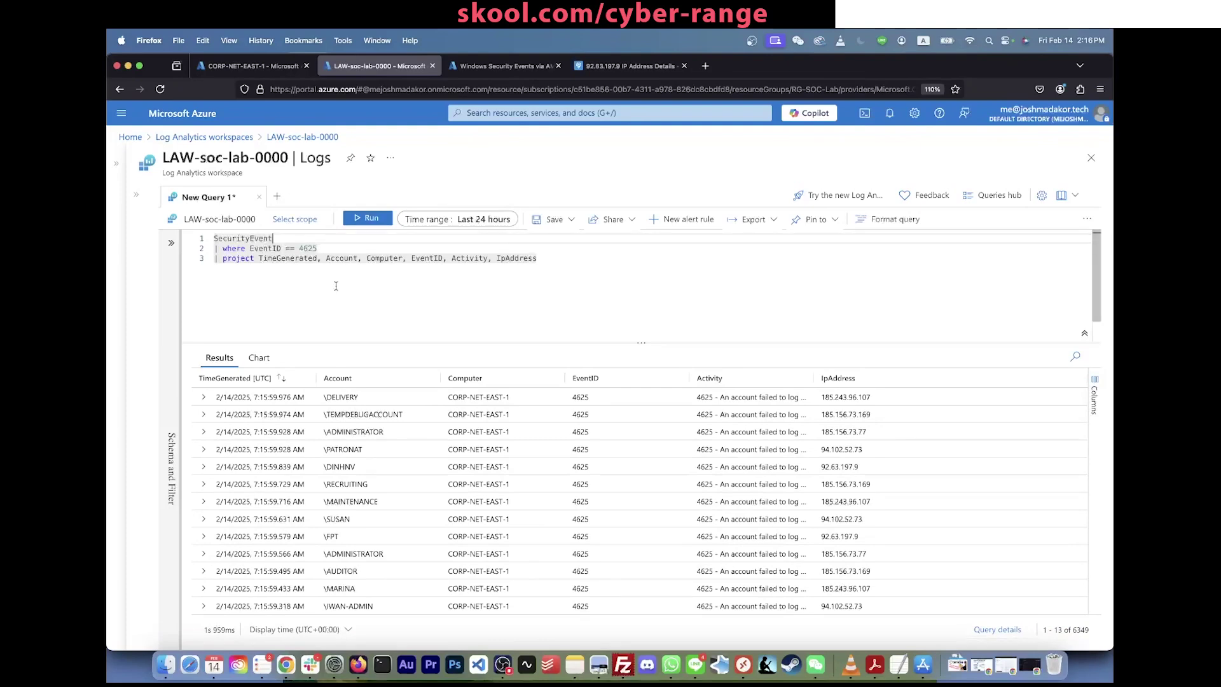
scroll(491, 463, "down", 3)
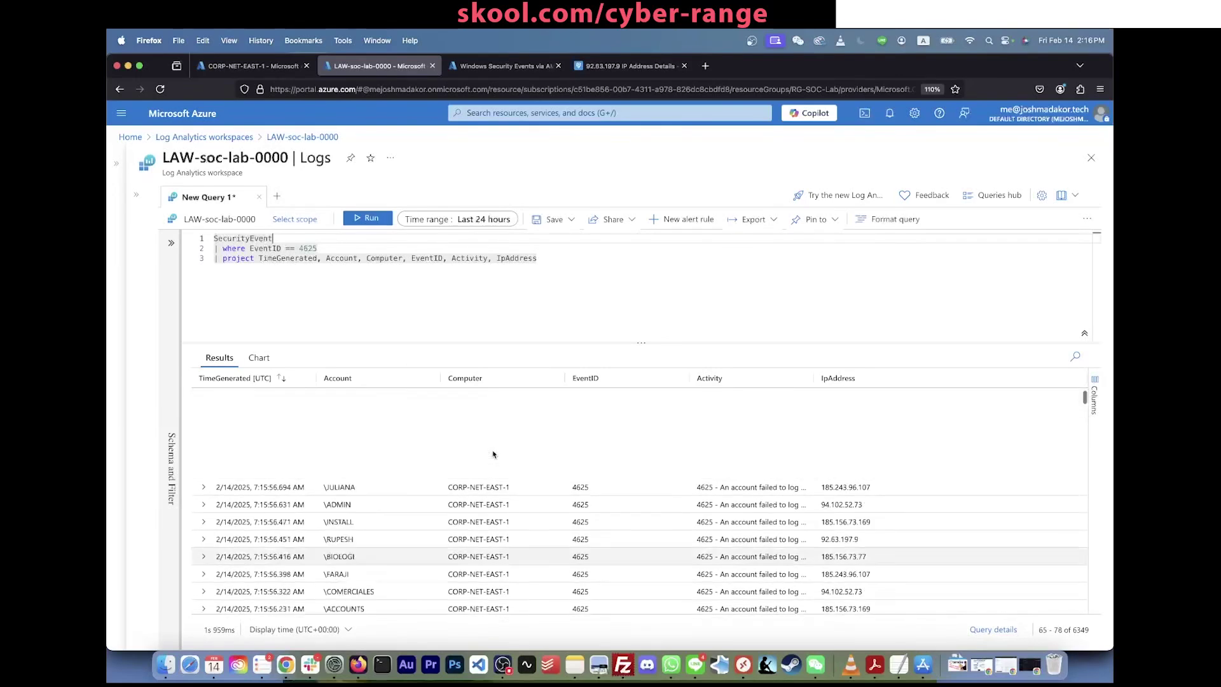
scroll(1050, 601, "up", 2)
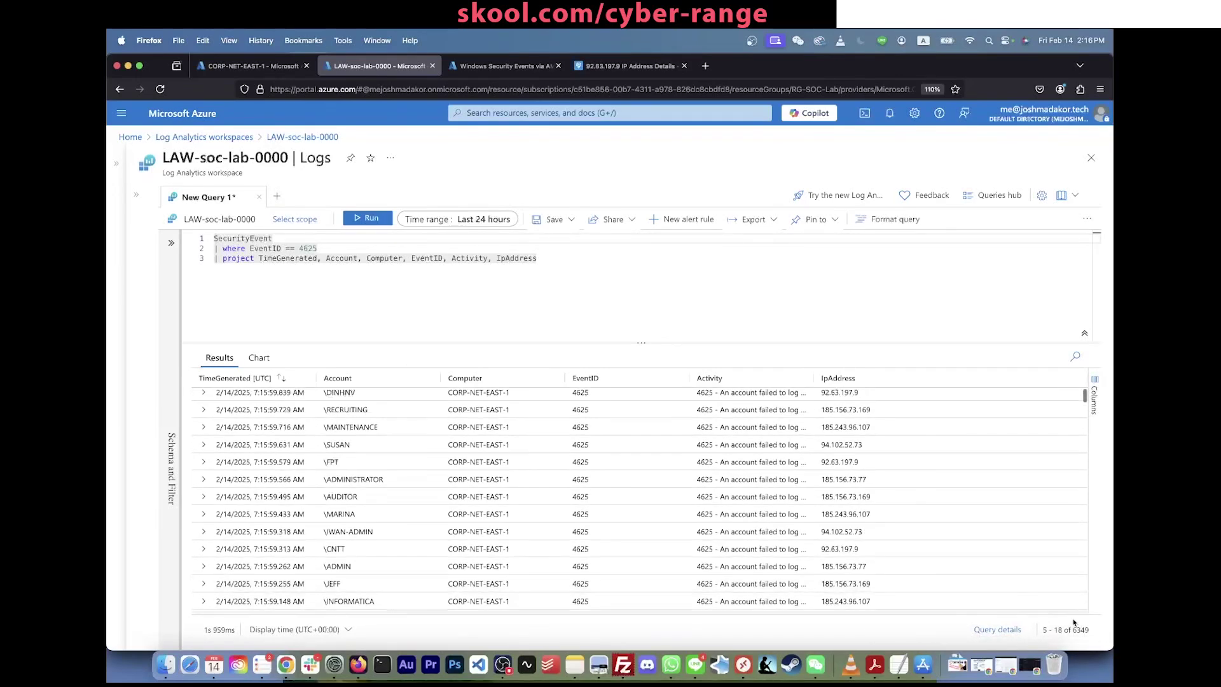
scroll(954, 546, "down", 15)
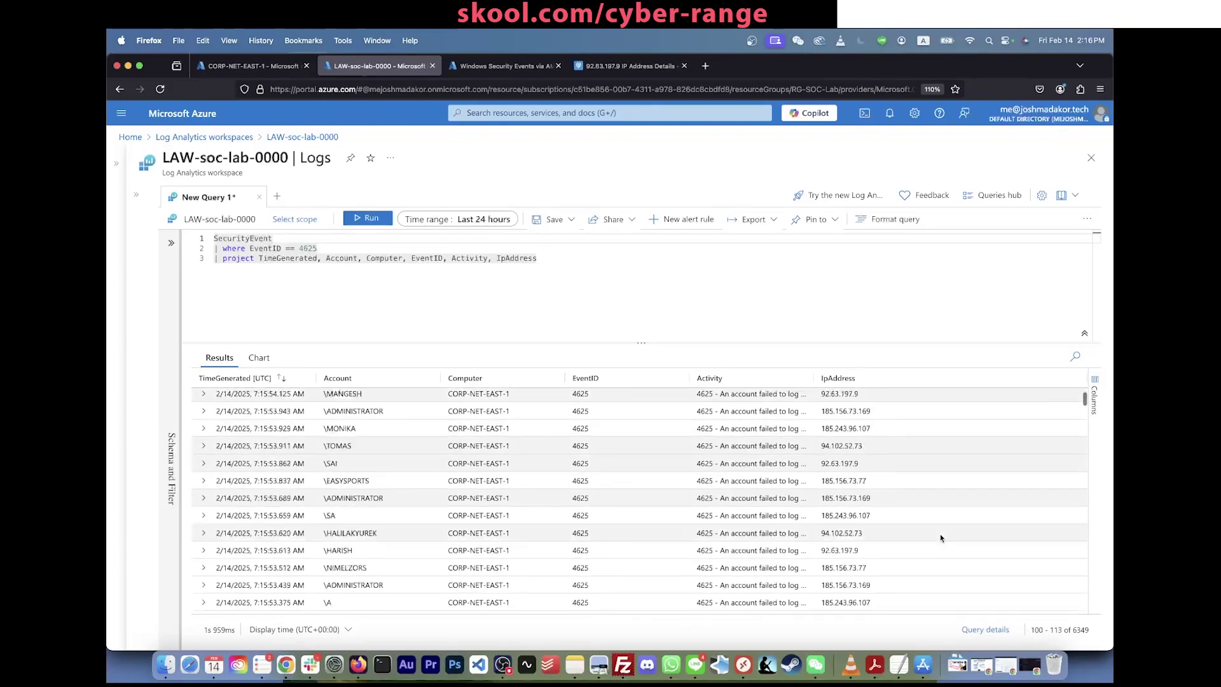
scroll(940, 538, "down", 20)
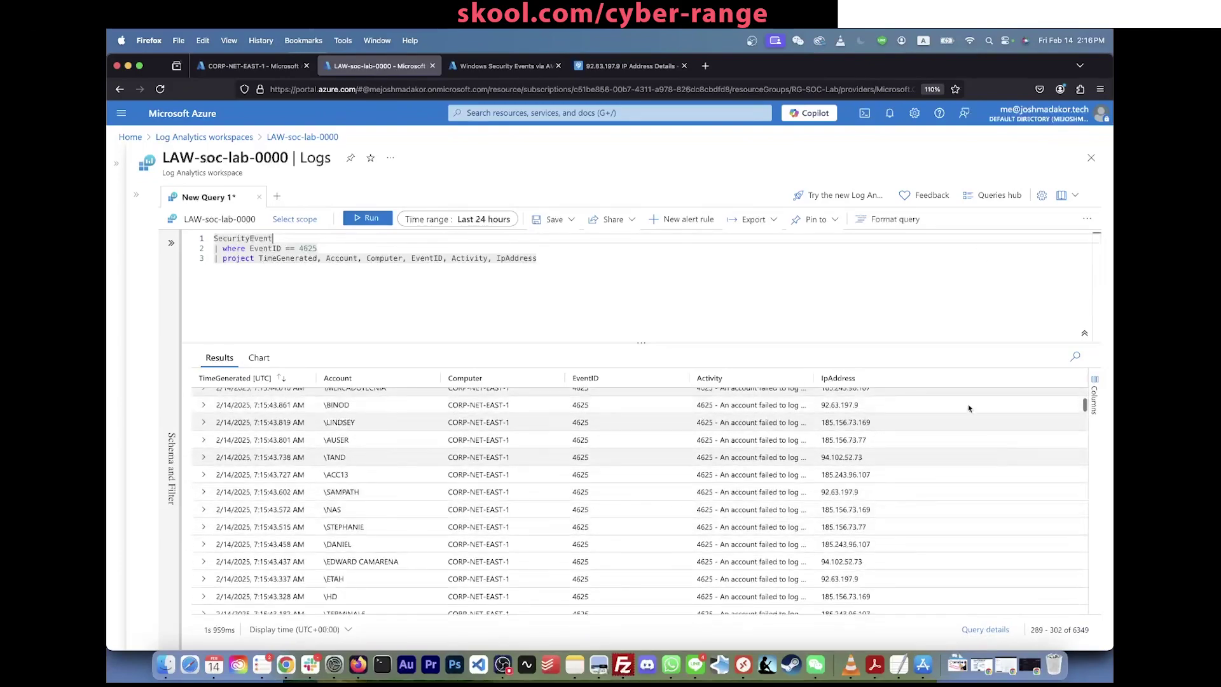
scroll(972, 557, "down", 13)
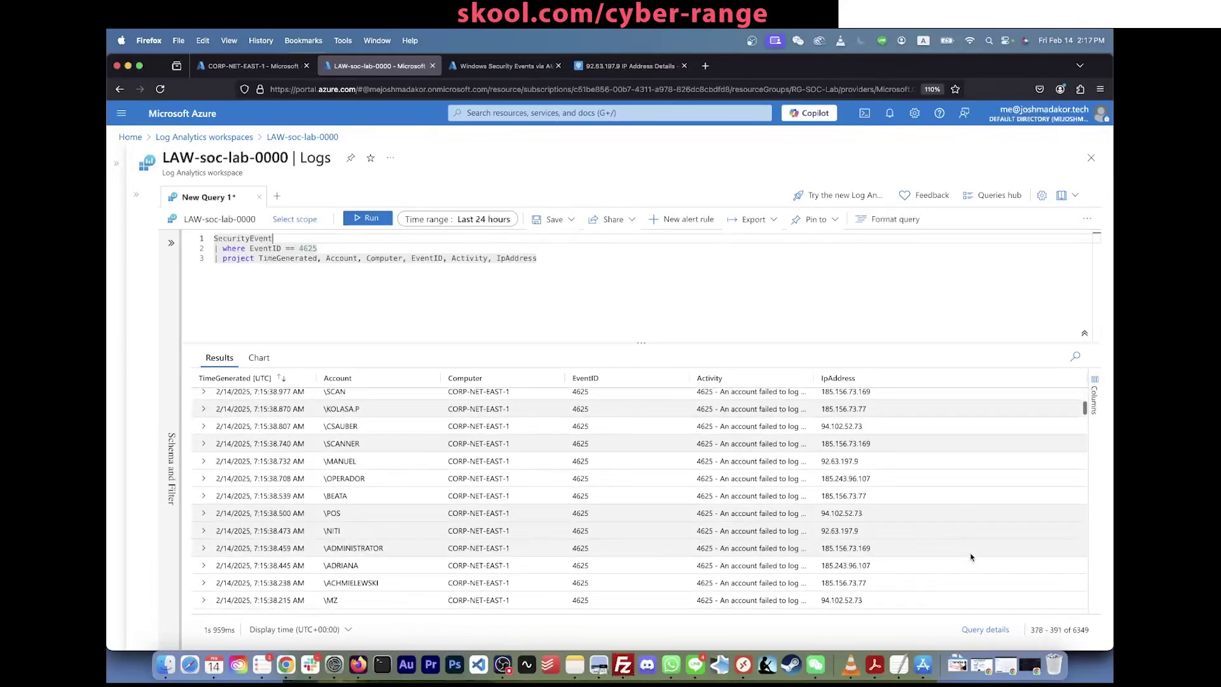
scroll(972, 557, "up", 17)
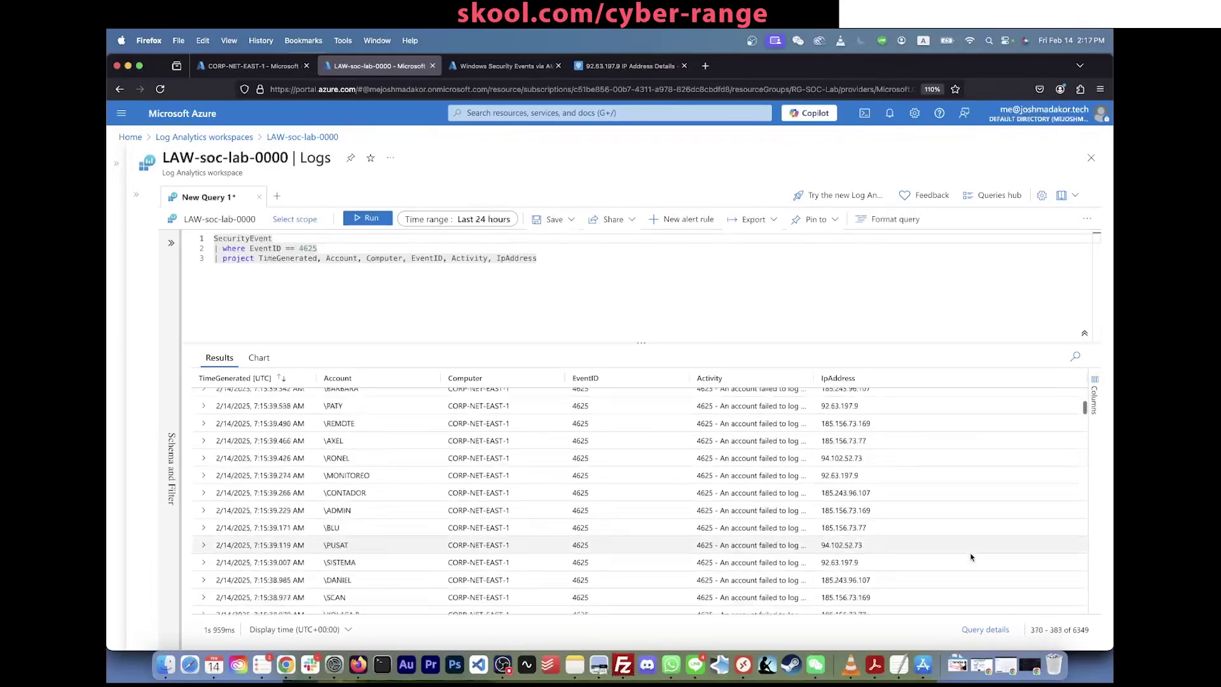
scroll(971, 557, "up", 20)
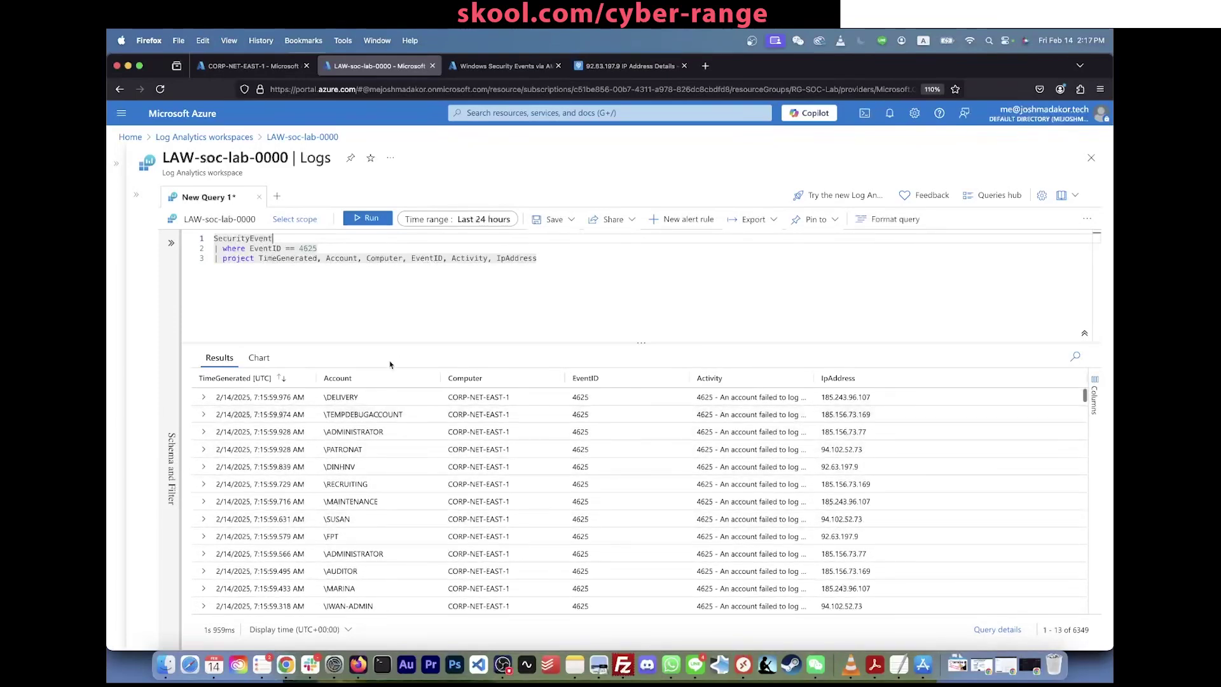
left_click(544, 288)
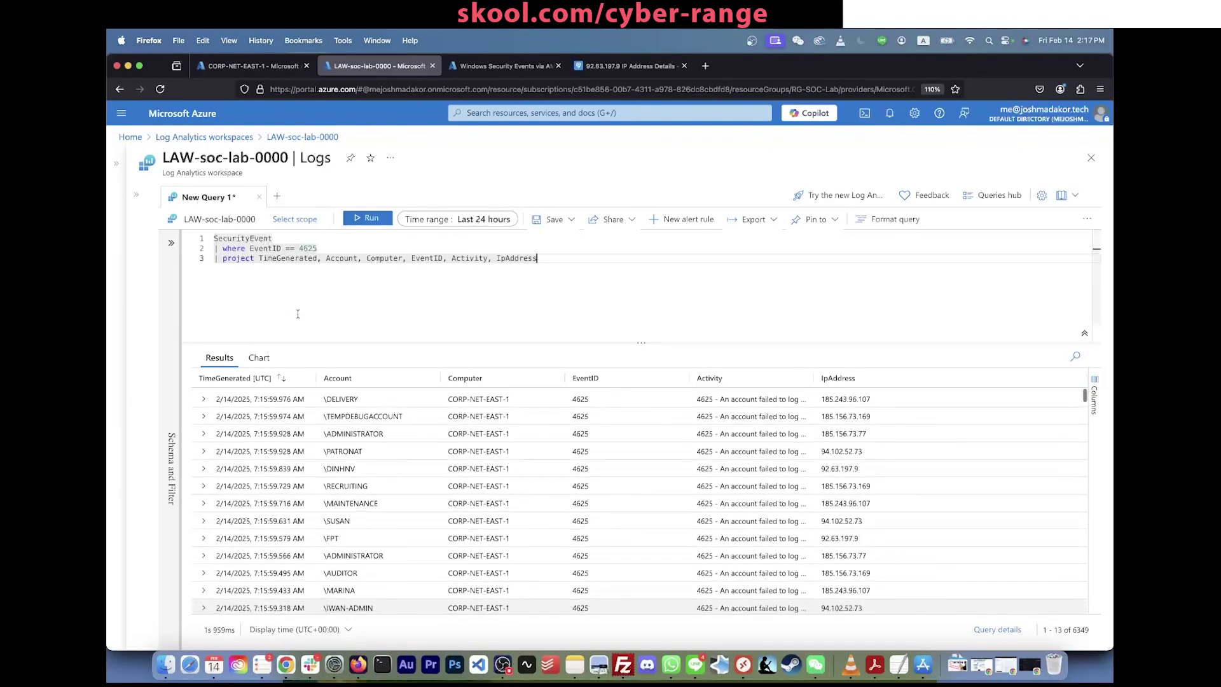
Step: Separate SecurityEvent with blank lines and run it alone to see all its columns
left_click(287, 241)
key("Return")
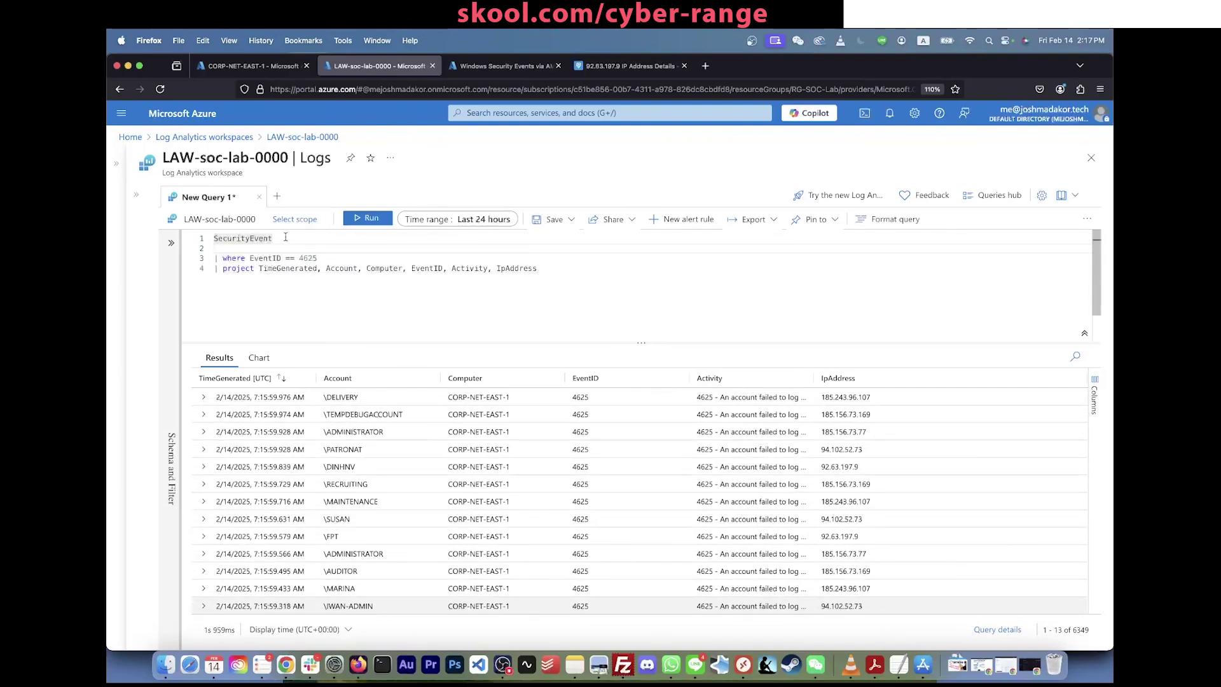
left_click(286, 237)
key("shift+Return")
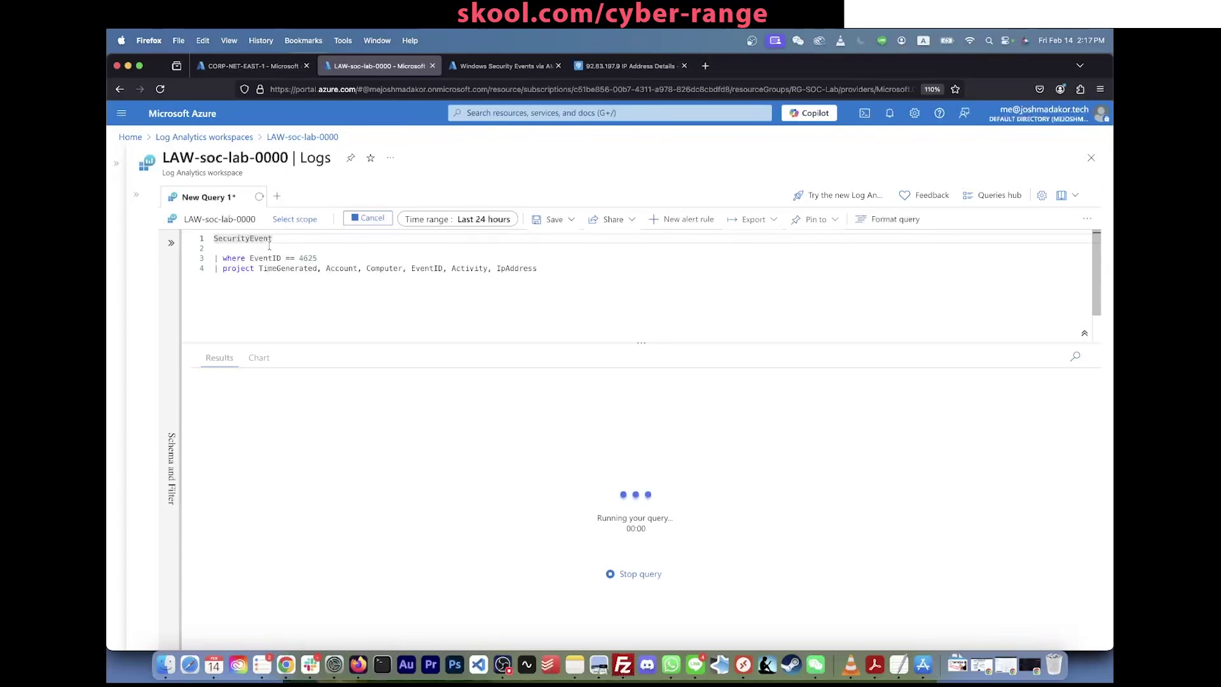
key("Down")
left_click(301, 251)
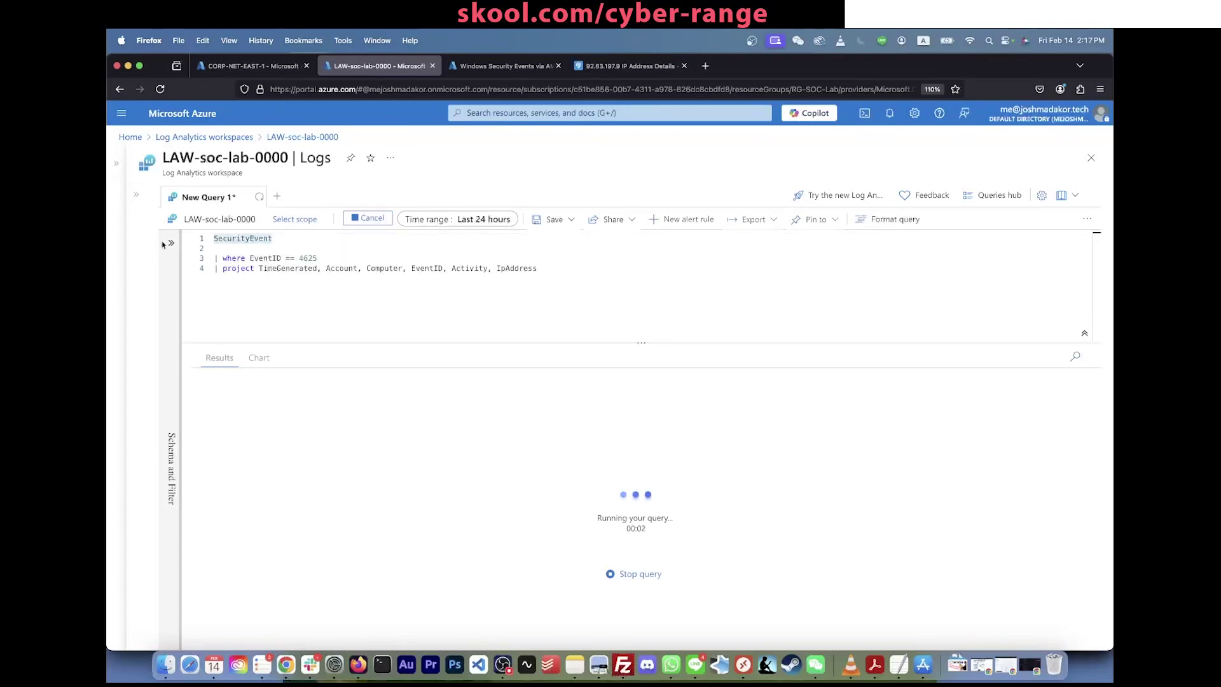
key("Return")
key("Return")
left_click(301, 239)
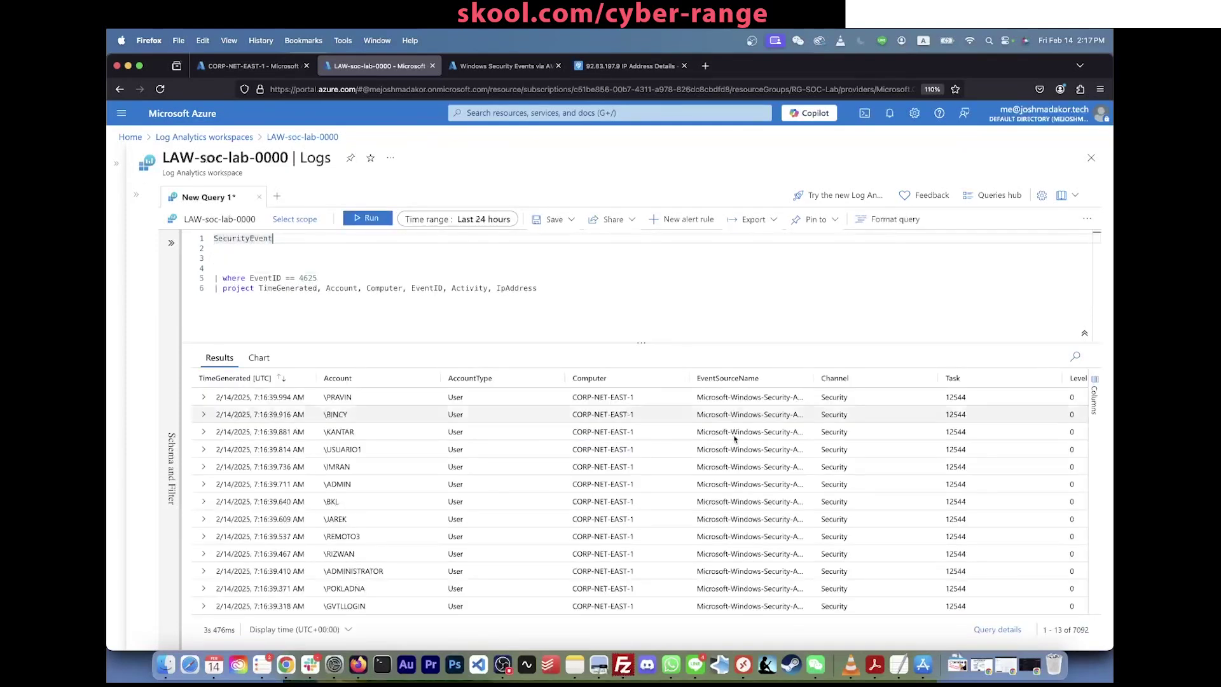
scroll(825, 511, "right", 10)
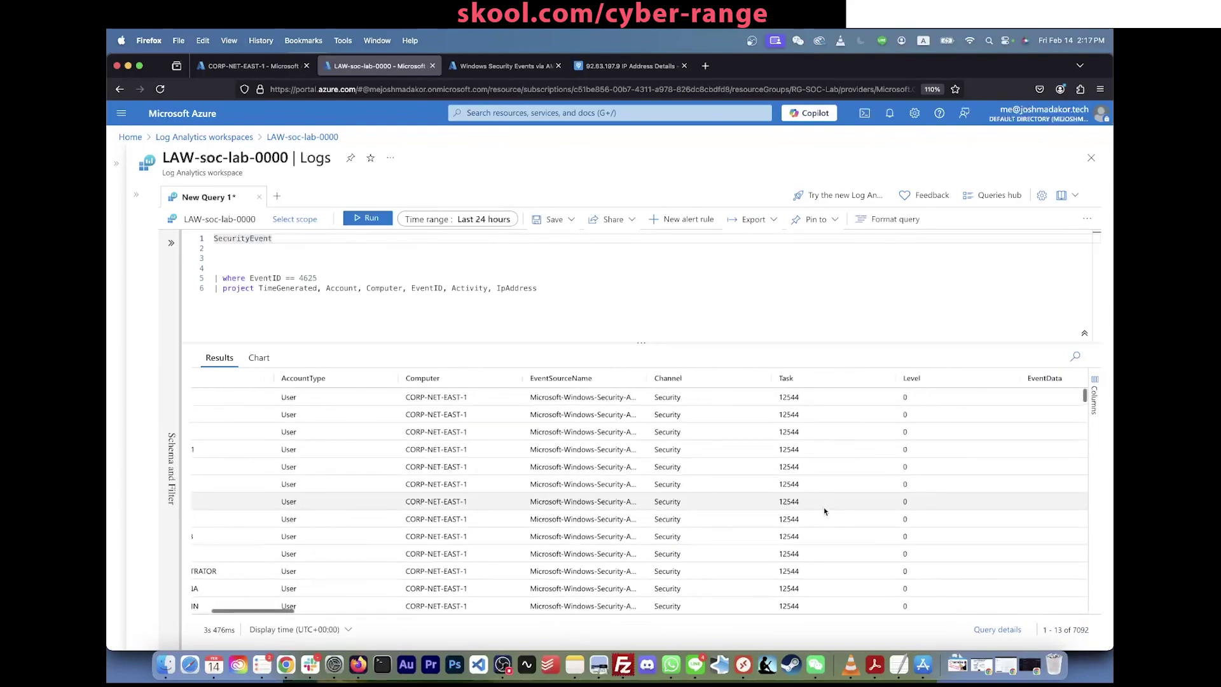
scroll(825, 511, "left", 10)
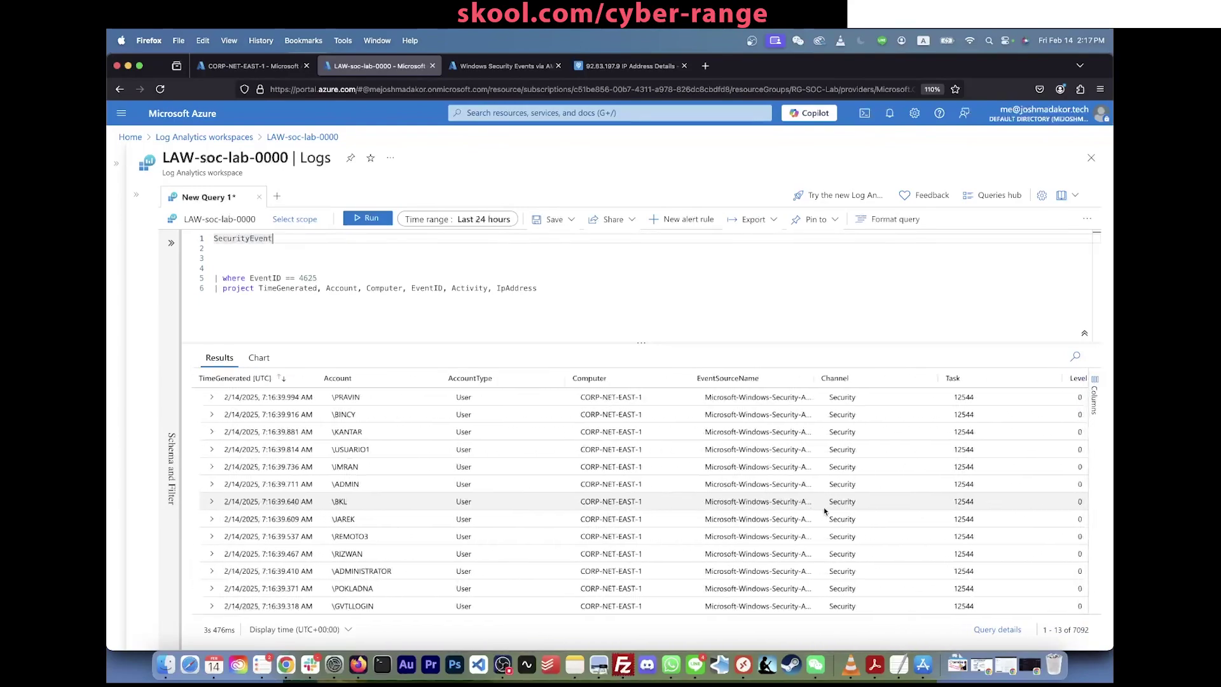
Step: Remove the blank lines and rerun the full 4625 query, now returning 7423 failed logons
left_click(254, 268)
key("BackSpace")
key("BackSpace")
key("BackSpace")
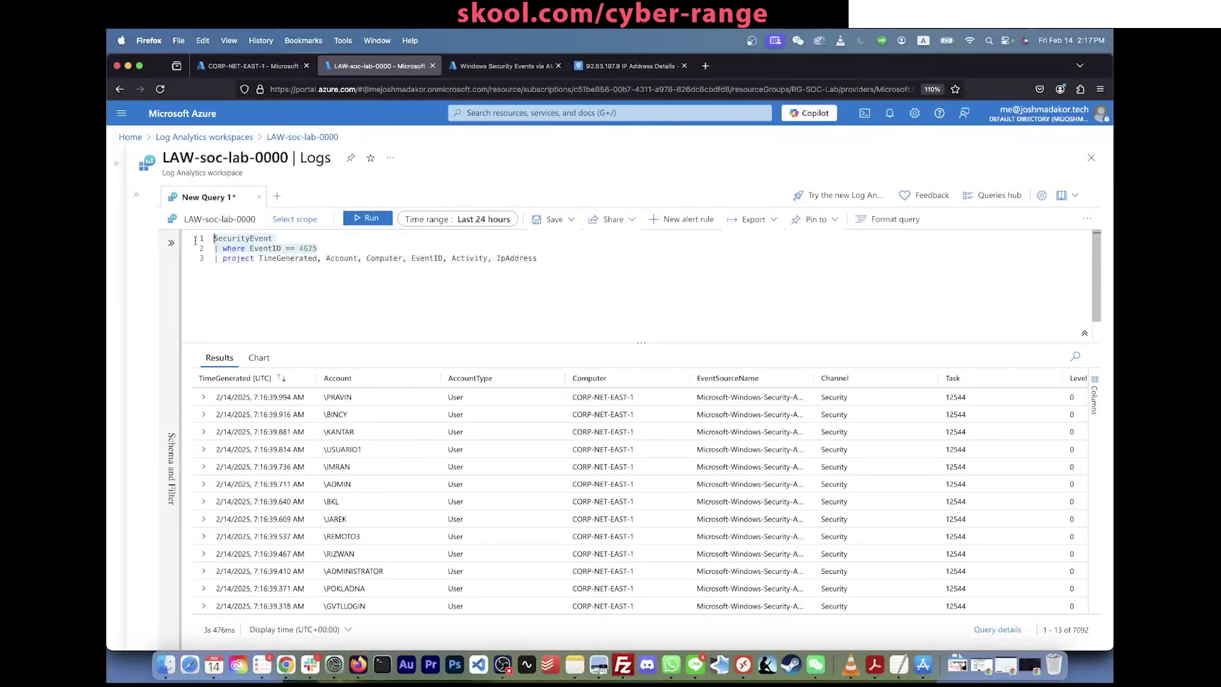
key("ctrl+a")
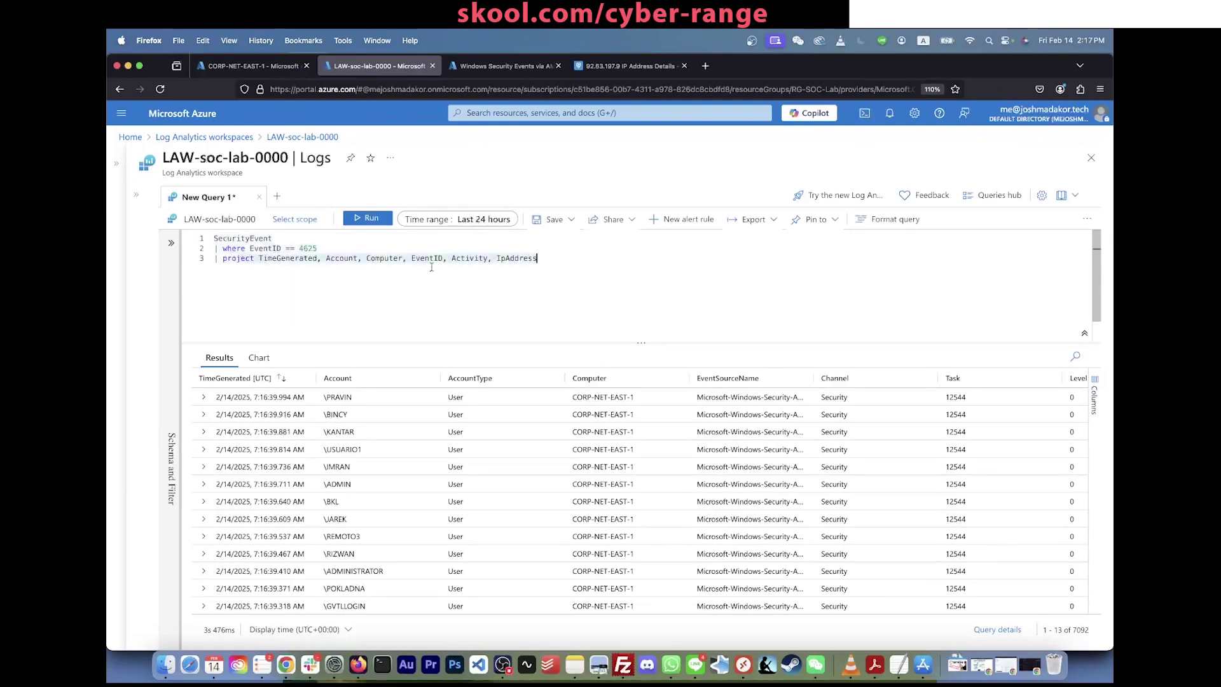
left_click(538, 258)
key("shift+Return")
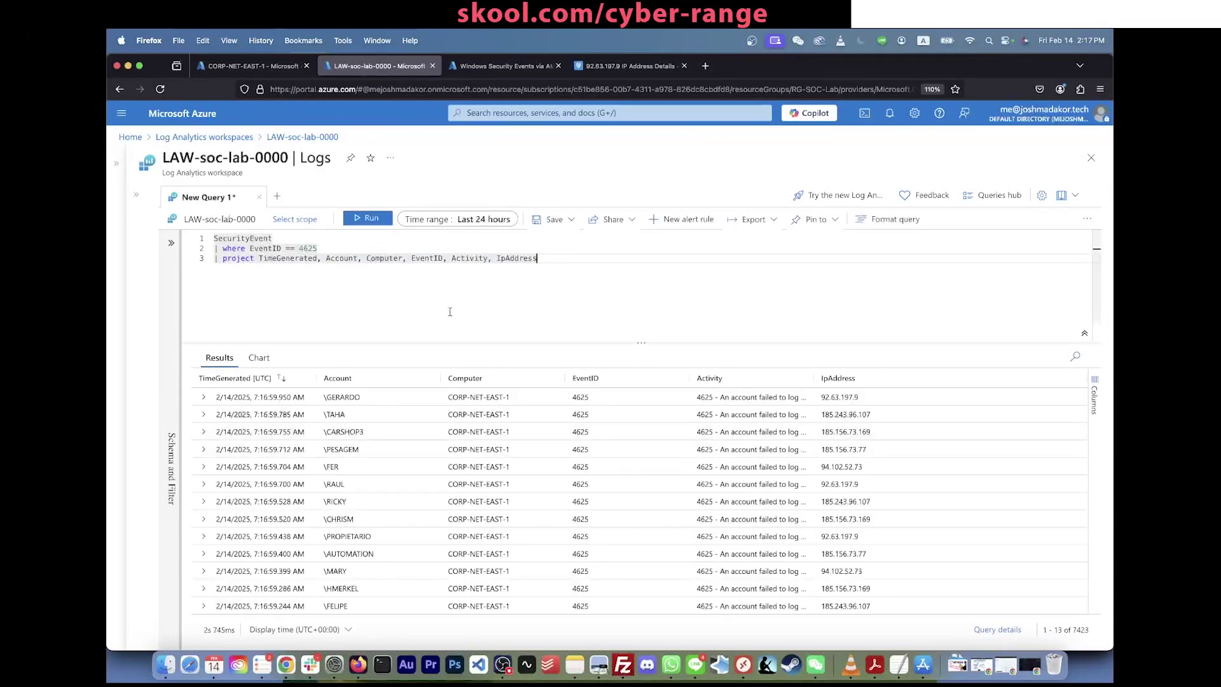
left_click(455, 248)
key("Return")
Step: Add '| where TimeGenerated > ago(5m)' to the failed-logon query and run it
type("|")
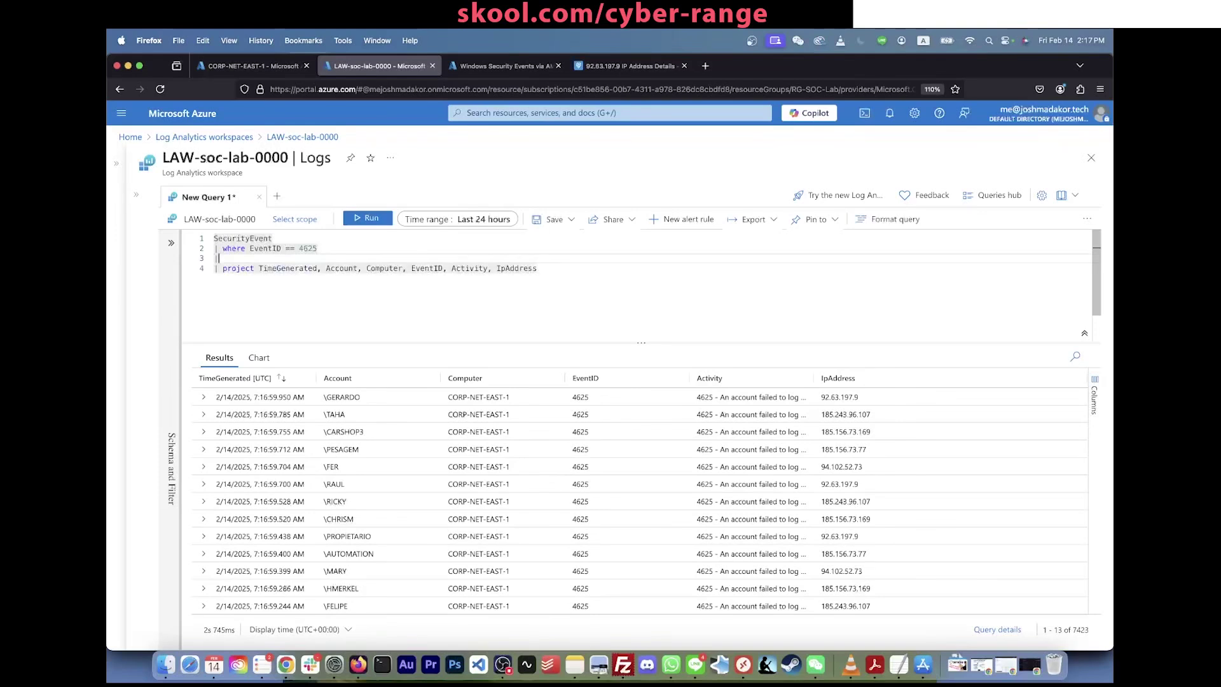
type(" where TimeGenerated ")
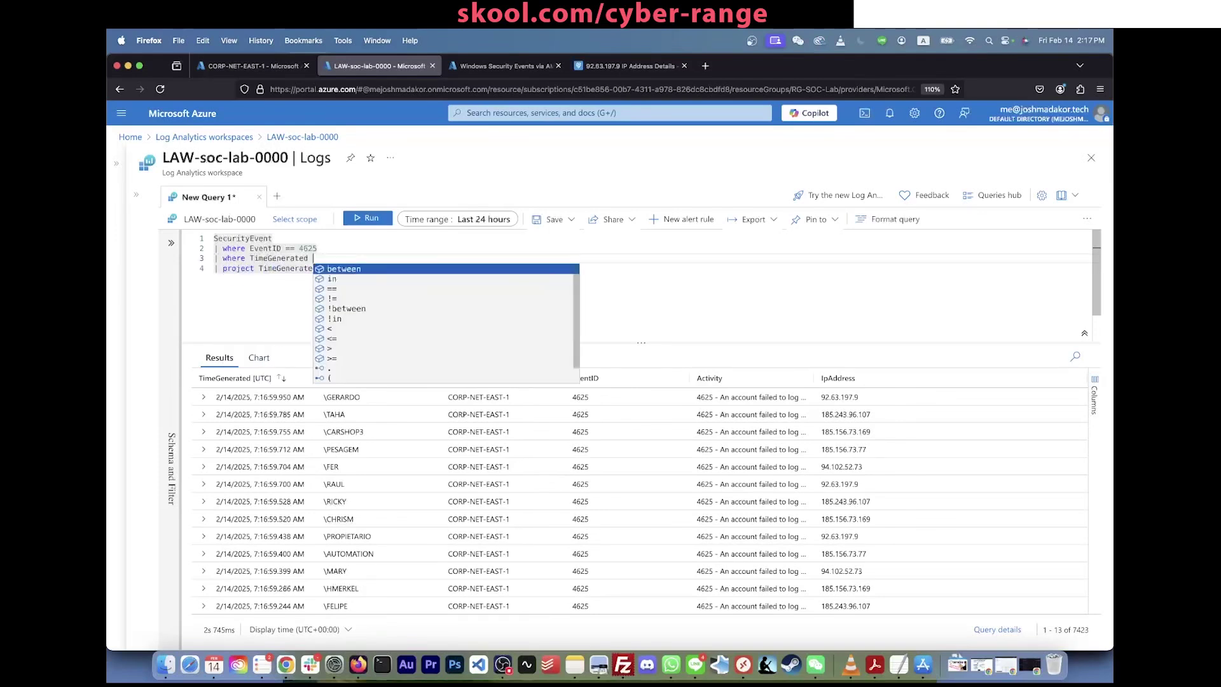
type("> ago(")
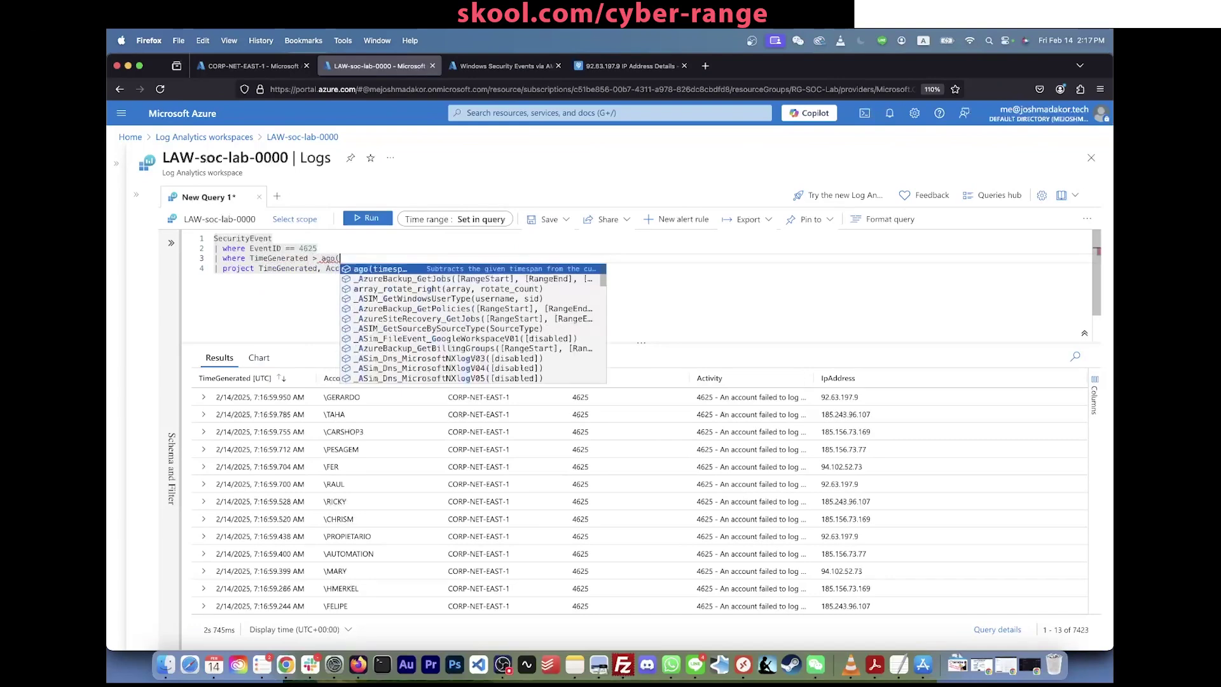
type("5m)")
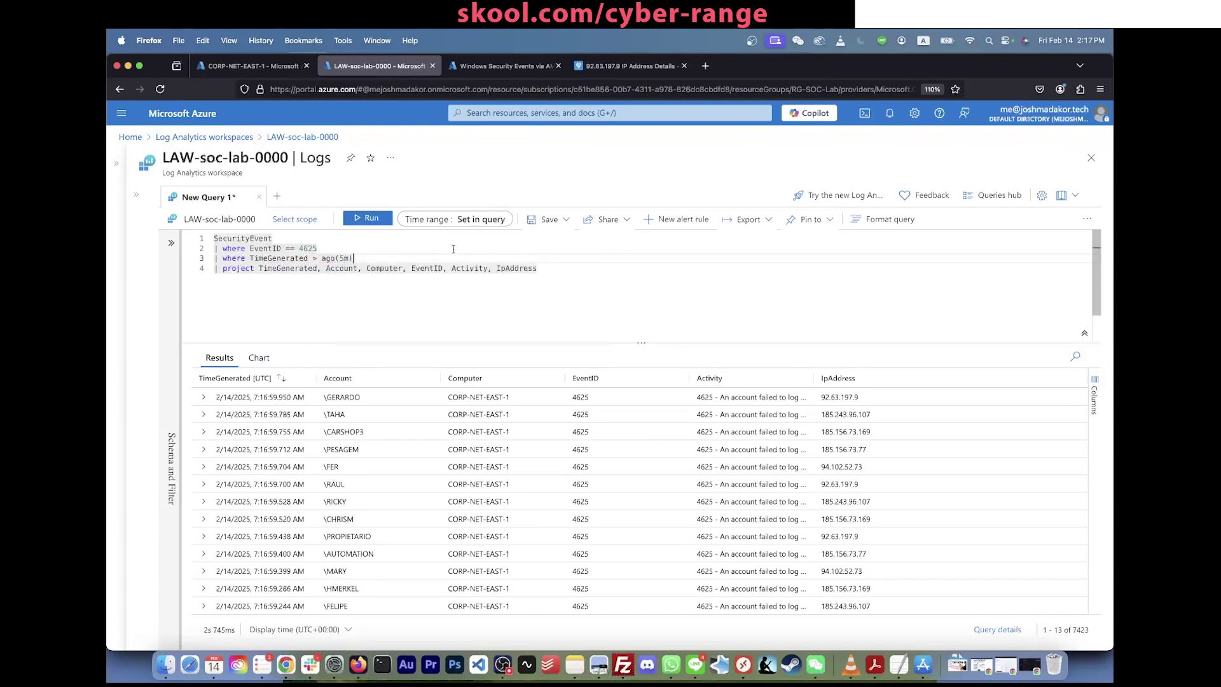
double_click(292, 259)
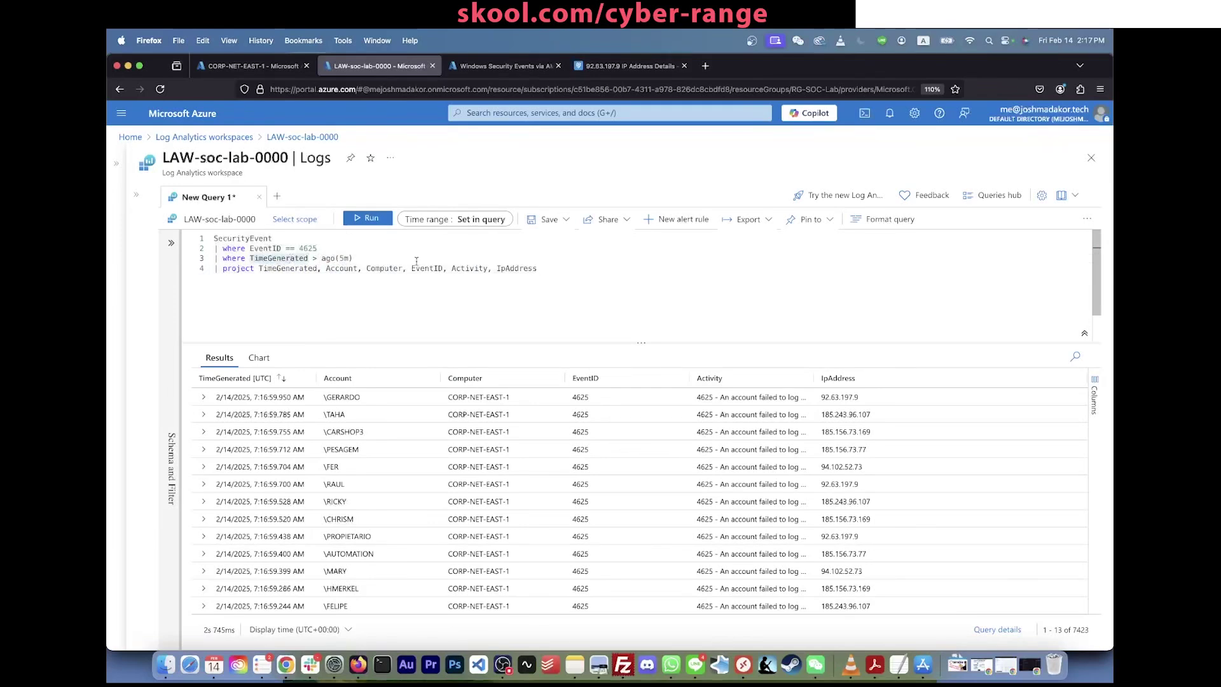
left_click(382, 222)
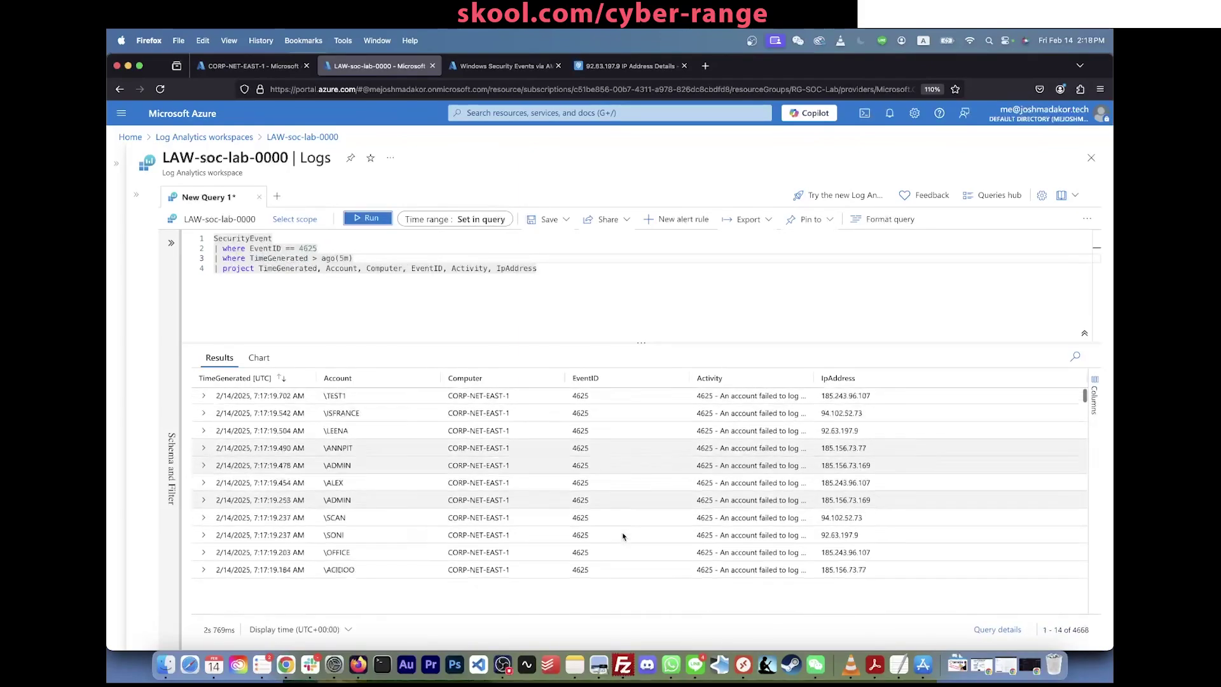
Step: Narrow the time filter to ago(1m), rerun for 443 rows, then review the lab notes
left_click(344, 257)
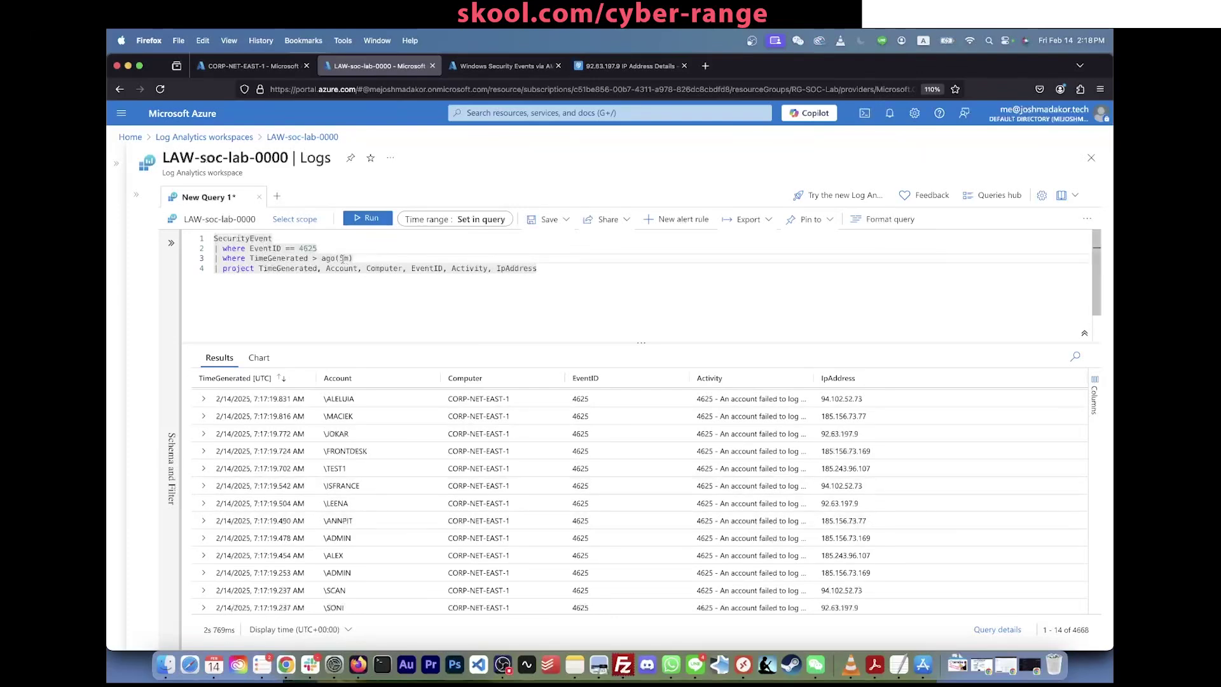
key("BackSpace")
key("BackSpace")
type("1m")
left_click(368, 221)
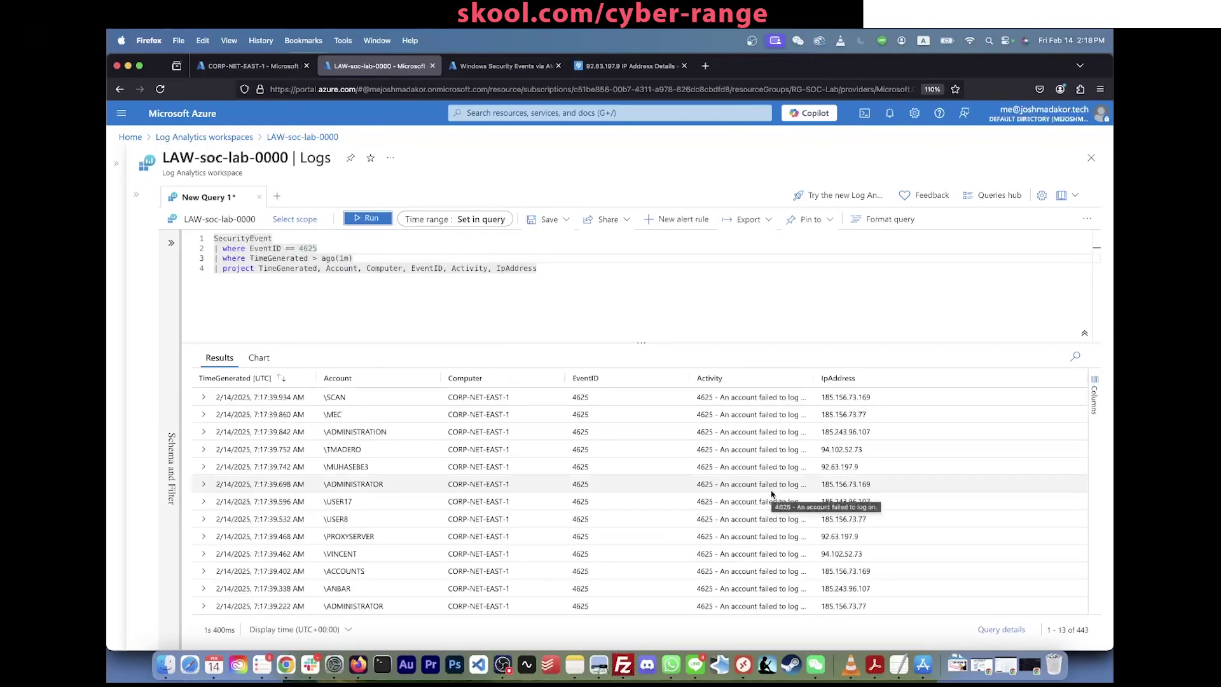
scroll(329, 496, "down", 20)
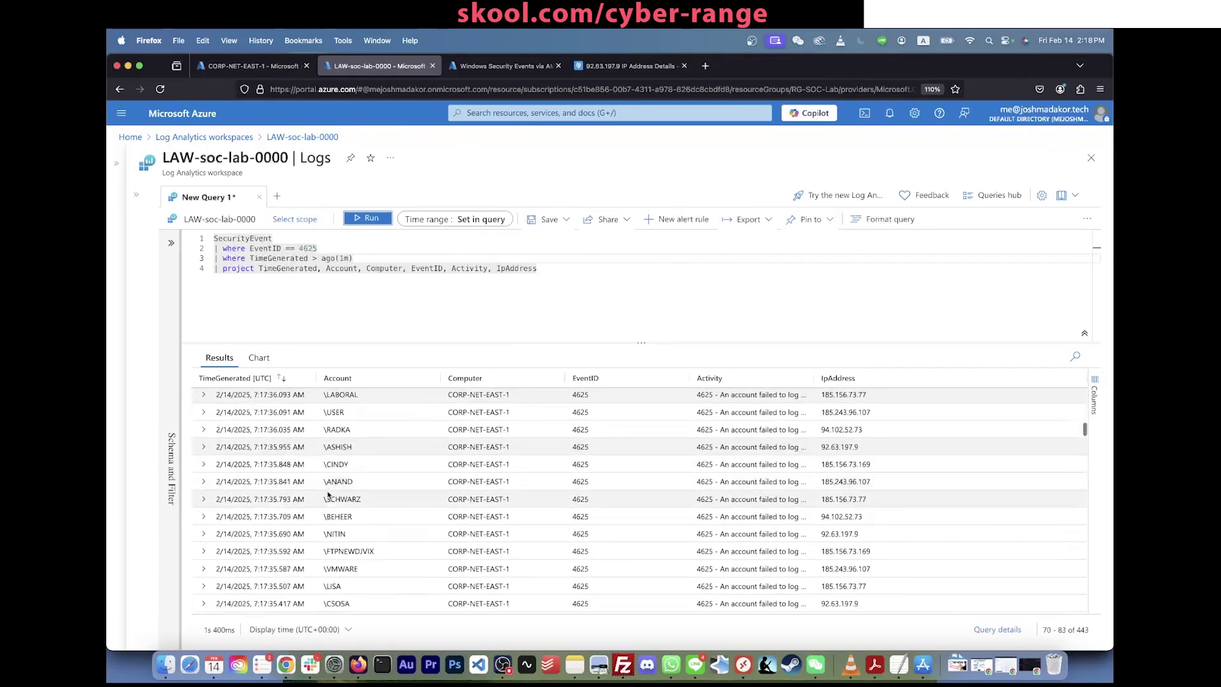
scroll(329, 496, "down", 20)
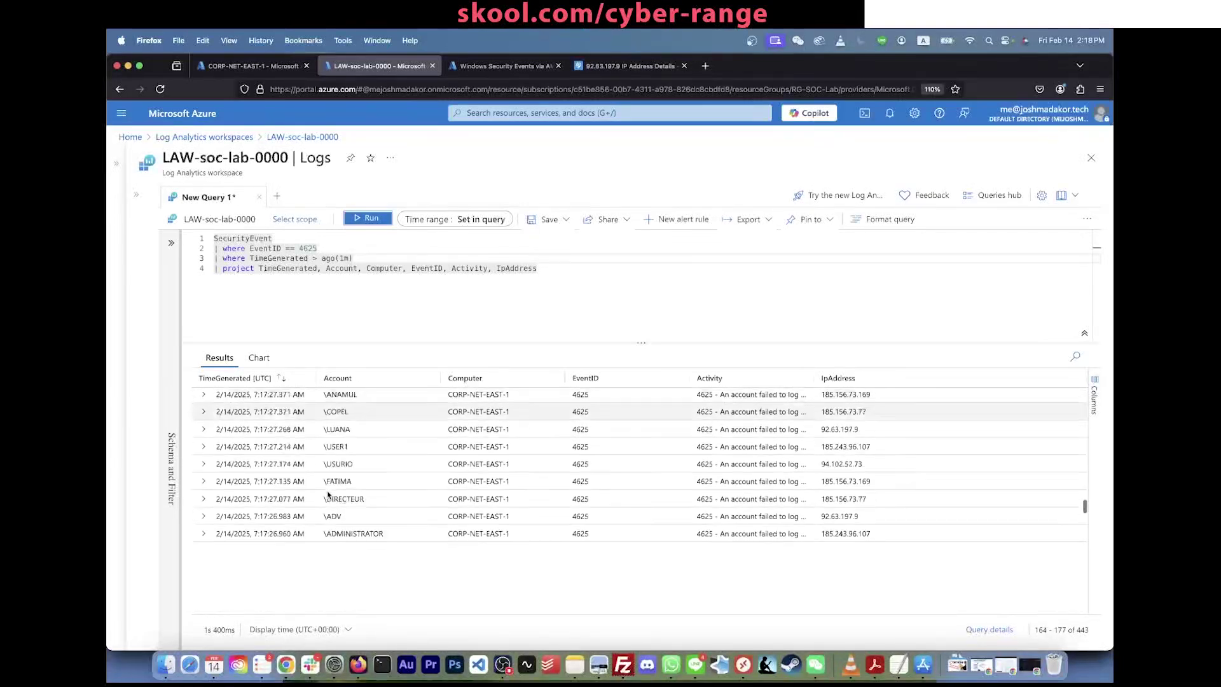
scroll(329, 495, "up", 20)
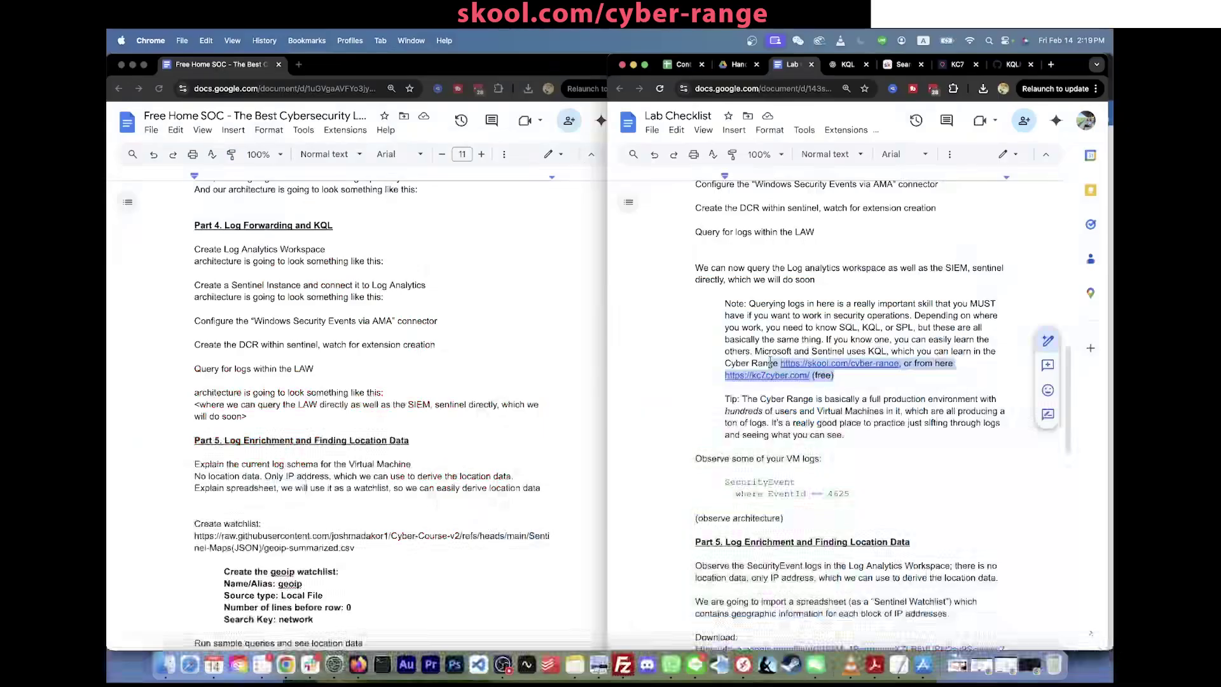
left_click_drag(774, 363, 720, 365)
left_click(866, 378)
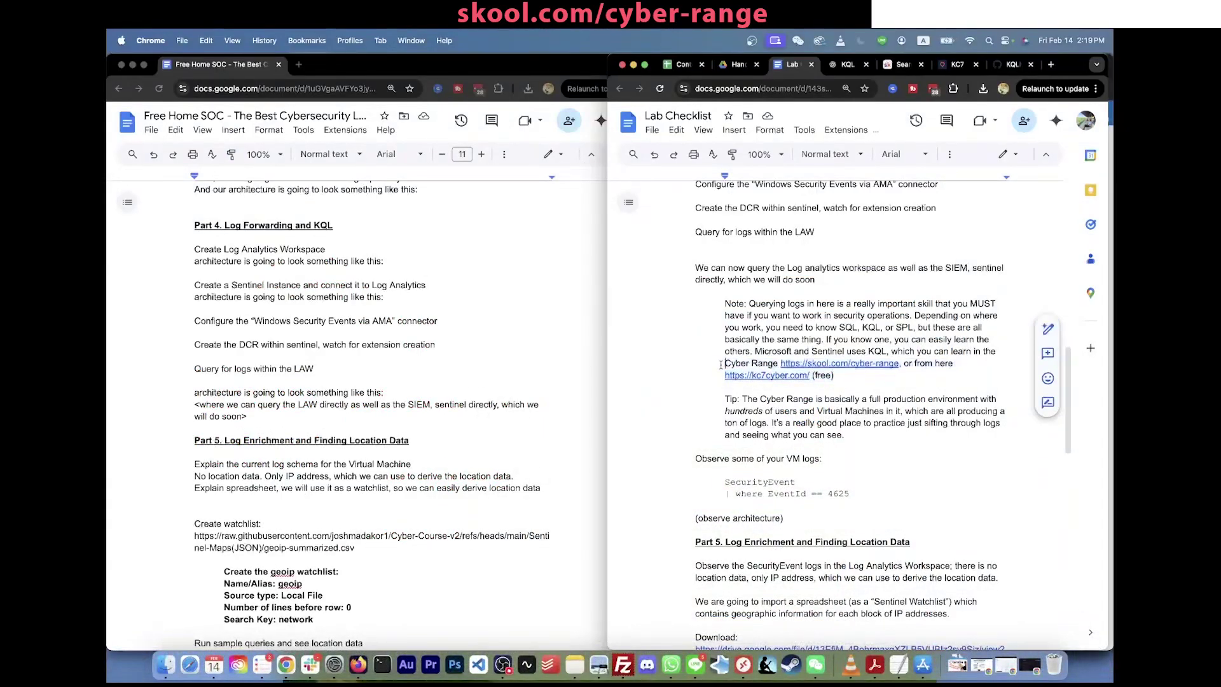
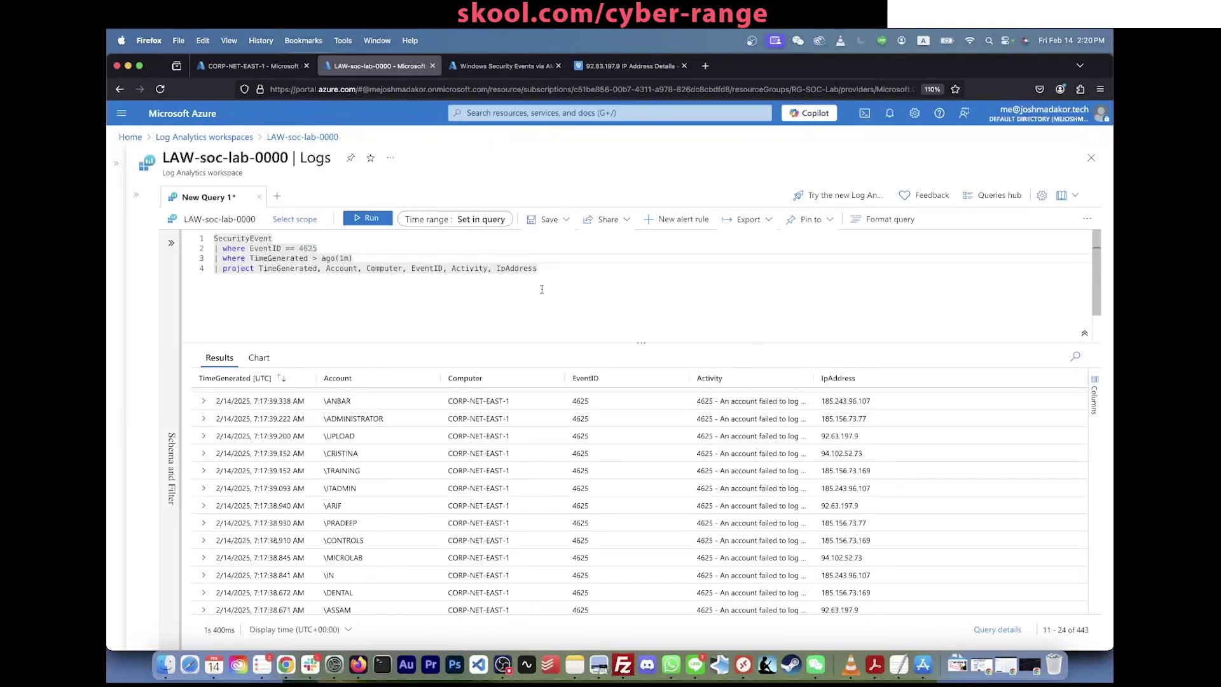
Step: Delete the '| project' line from the 4625 query and rerun it, returning 485 full-column events
triple_click(391, 266)
key("BackSpace")
key("shift+Return")
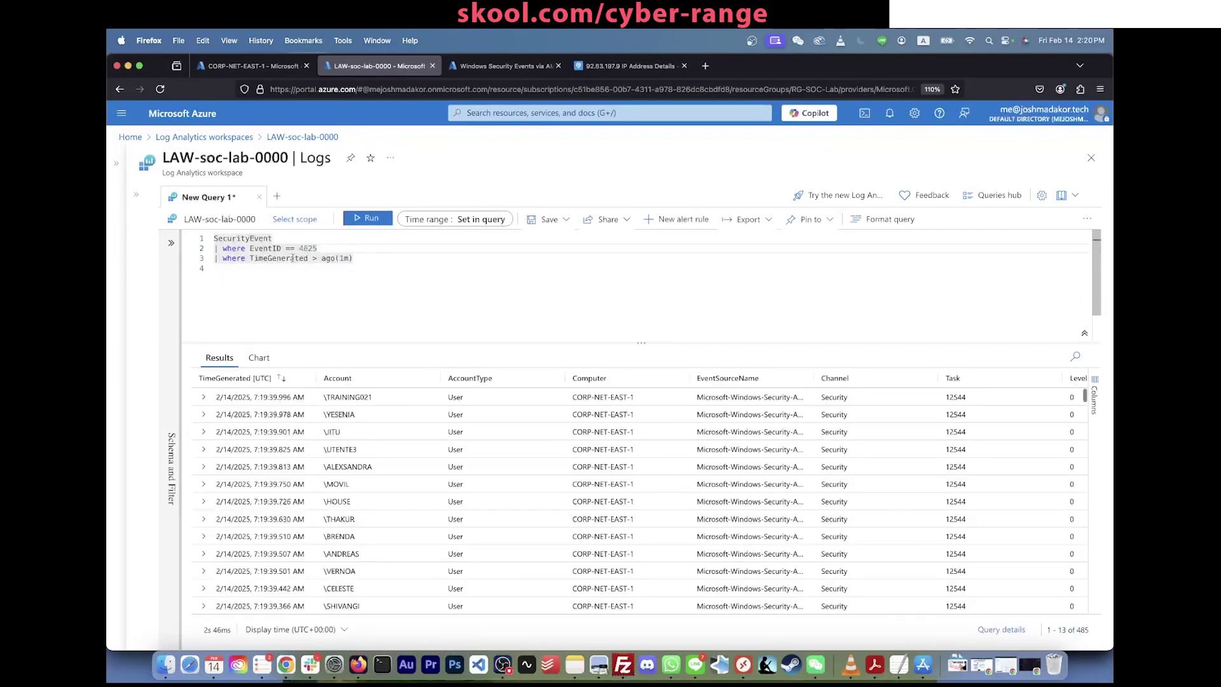
Step: Expand the first failed-logon record and highlight its source IpAddress 185.156.73.169
left_click(203, 396)
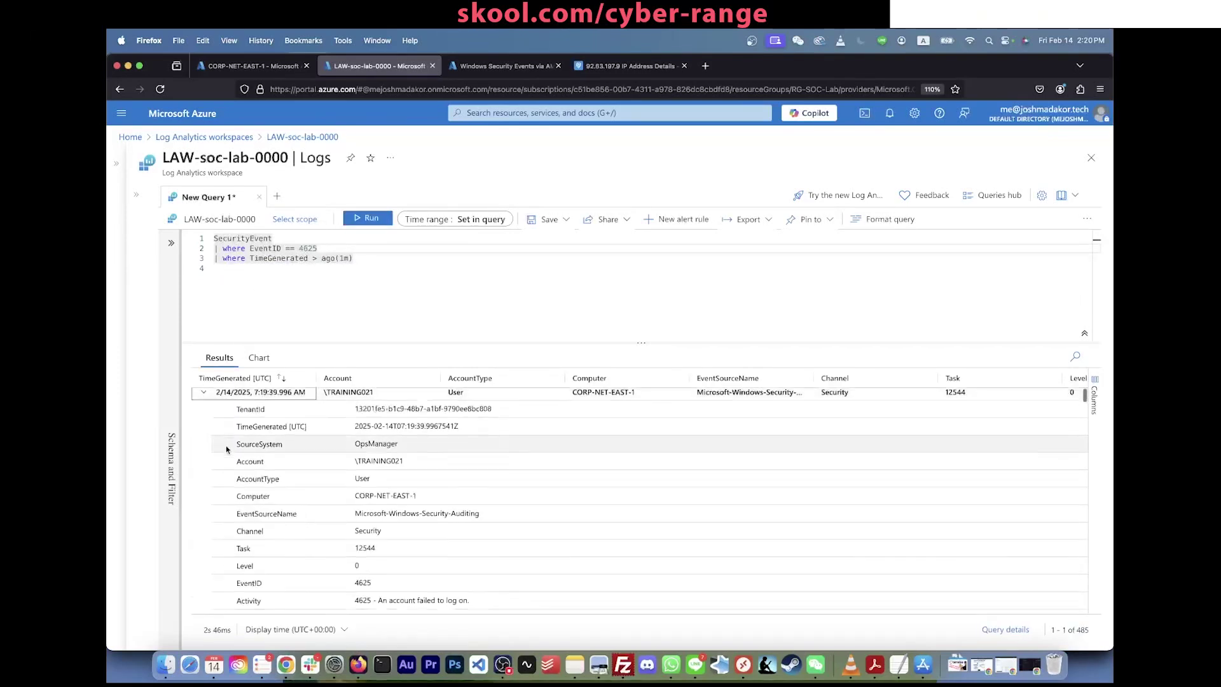
scroll(226, 445, "down", 10)
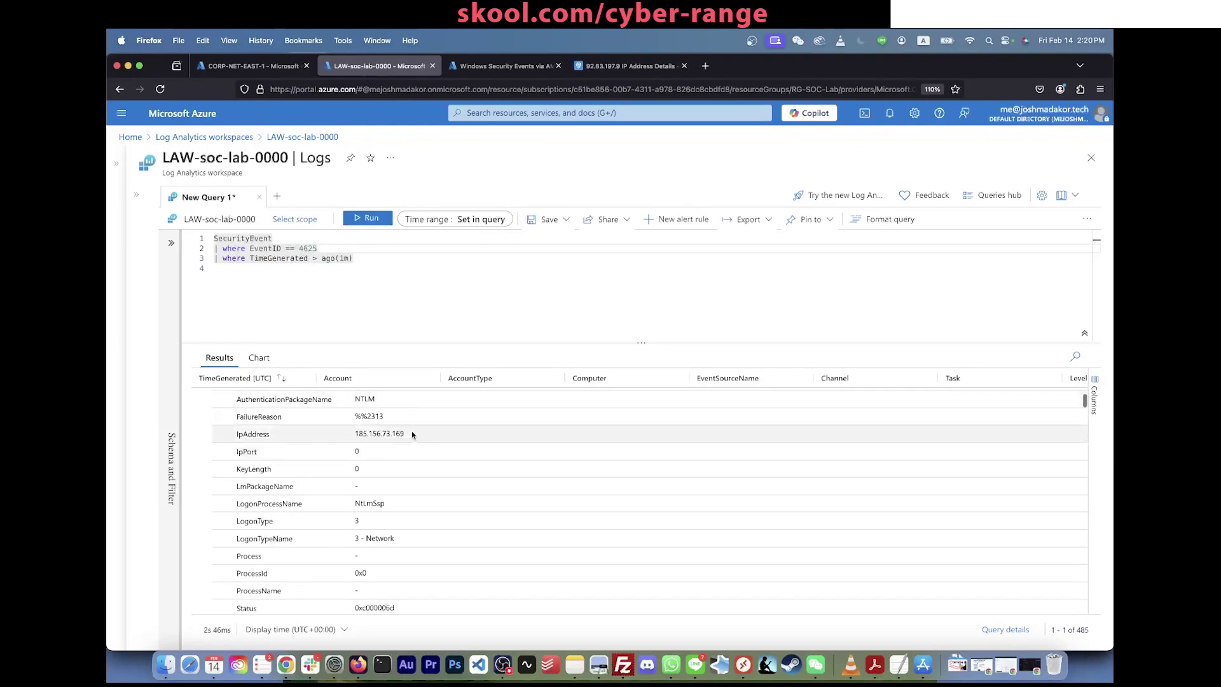
left_click_drag(414, 434, 354, 435)
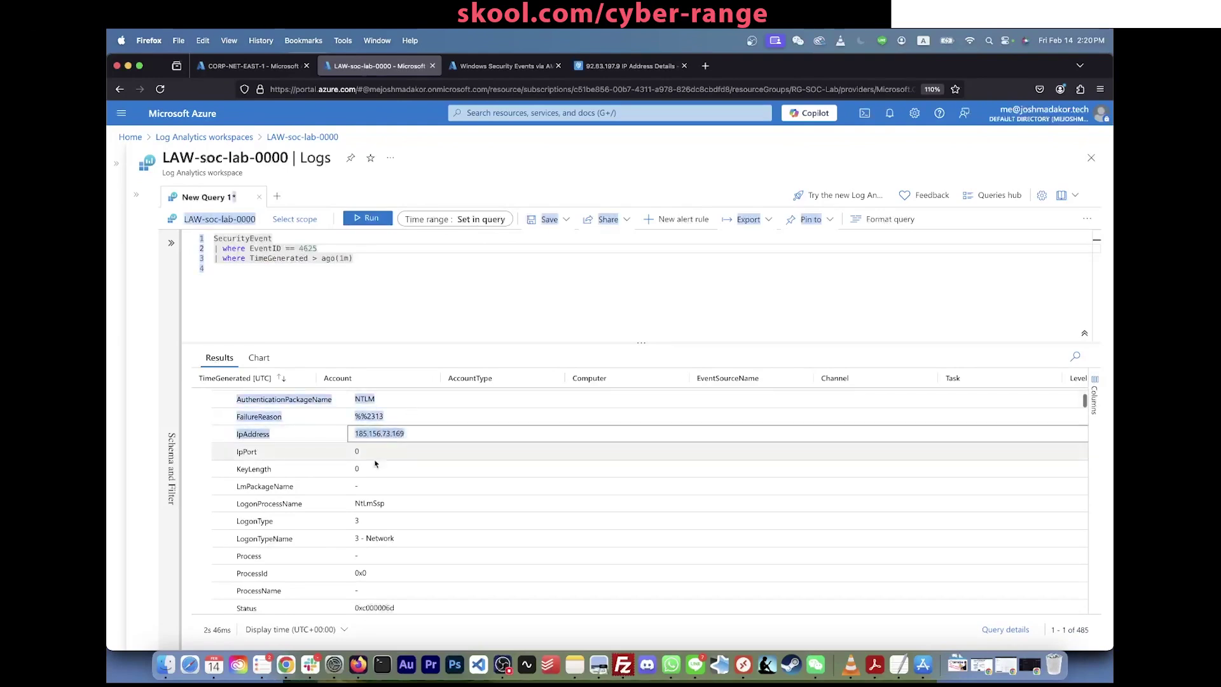
scroll(379, 471, "down", 10)
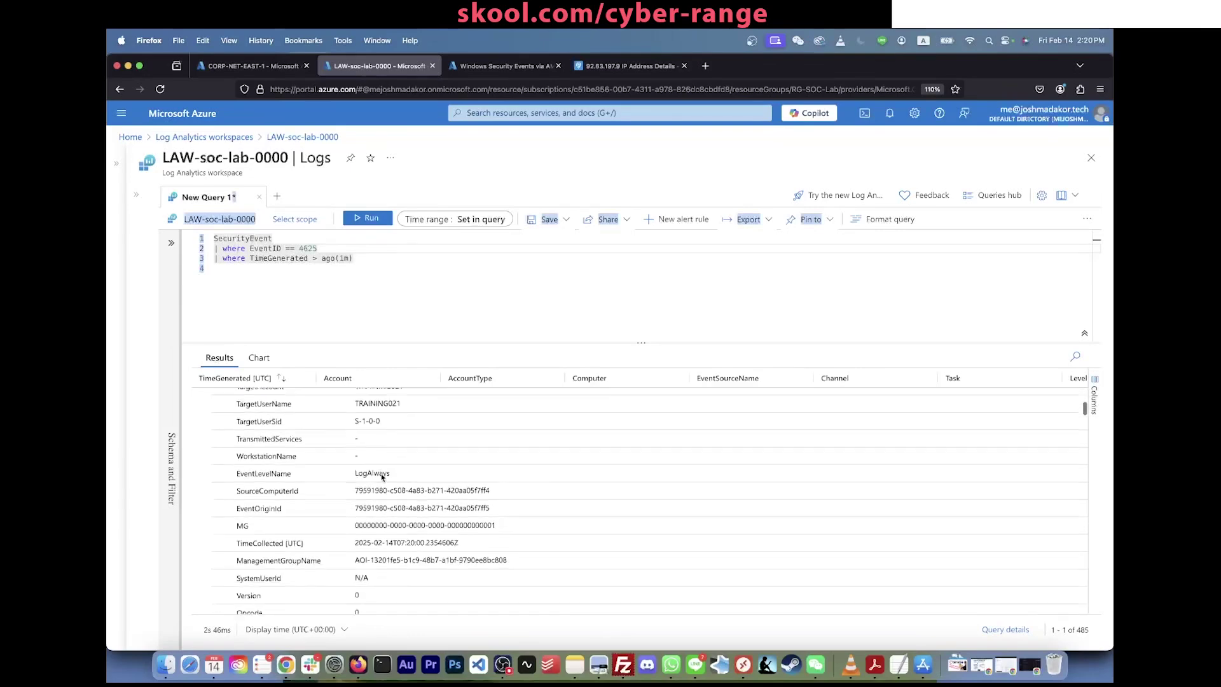
scroll(382, 476, "down", 6)
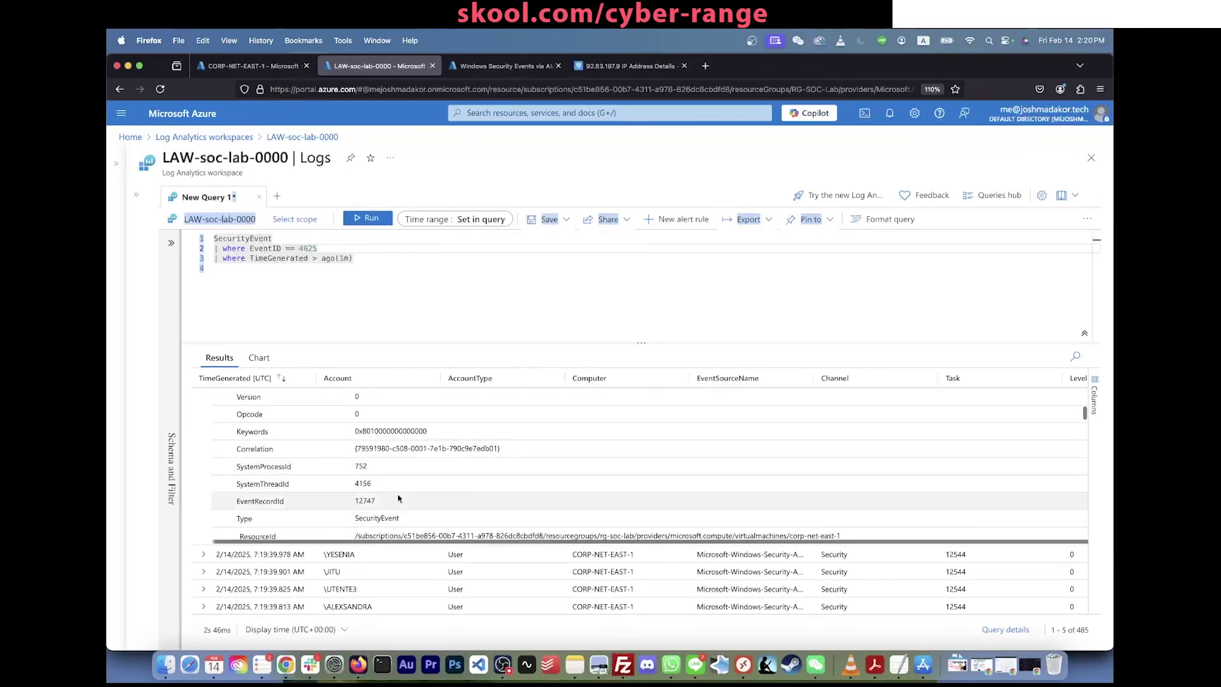
scroll(398, 498, "up", 14)
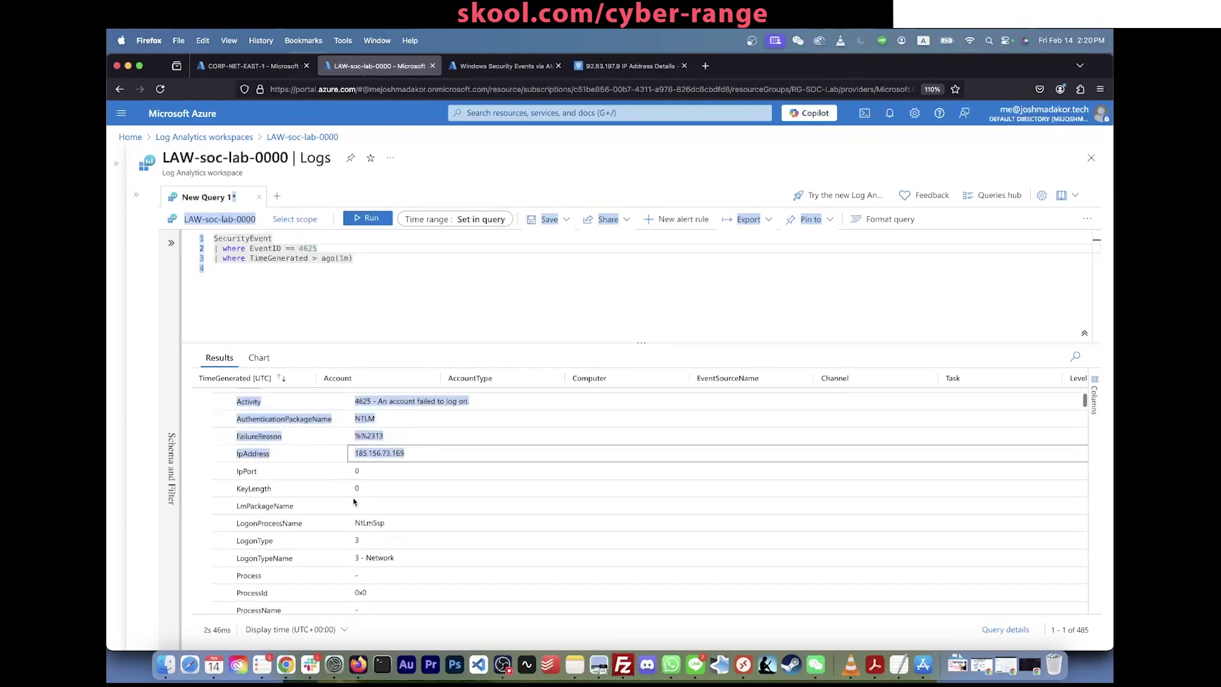
scroll(354, 502, "up", 1)
double_click(404, 476)
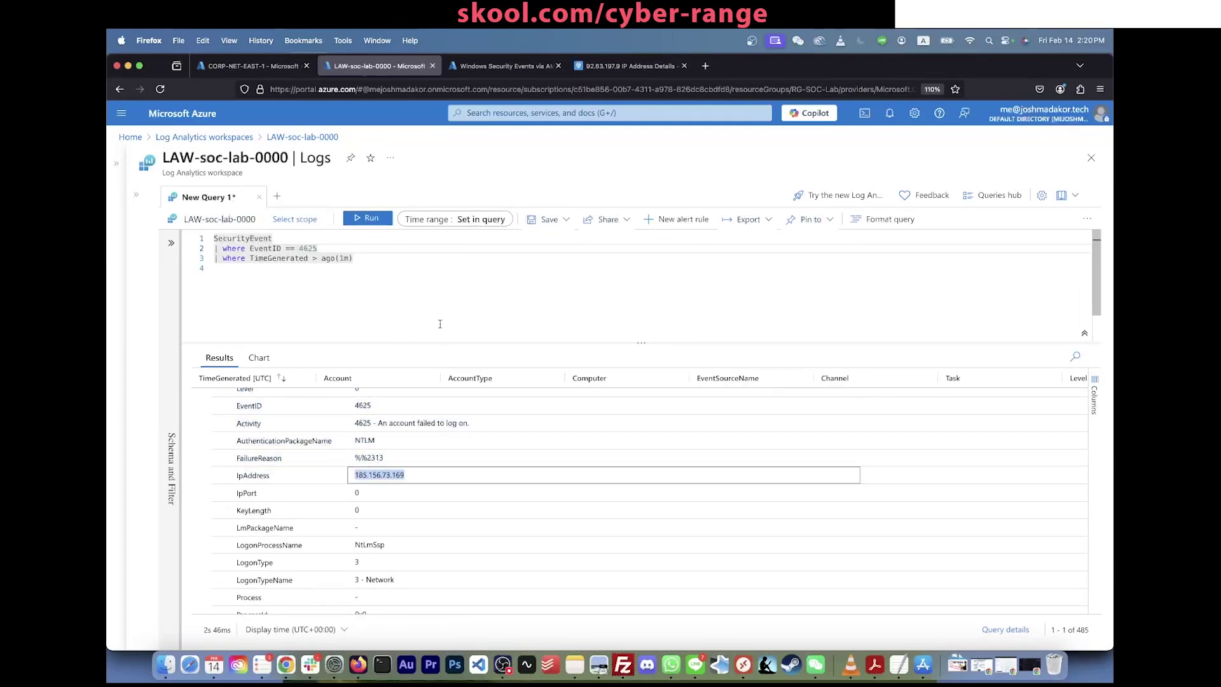
triple_click(392, 476)
double_click(394, 478)
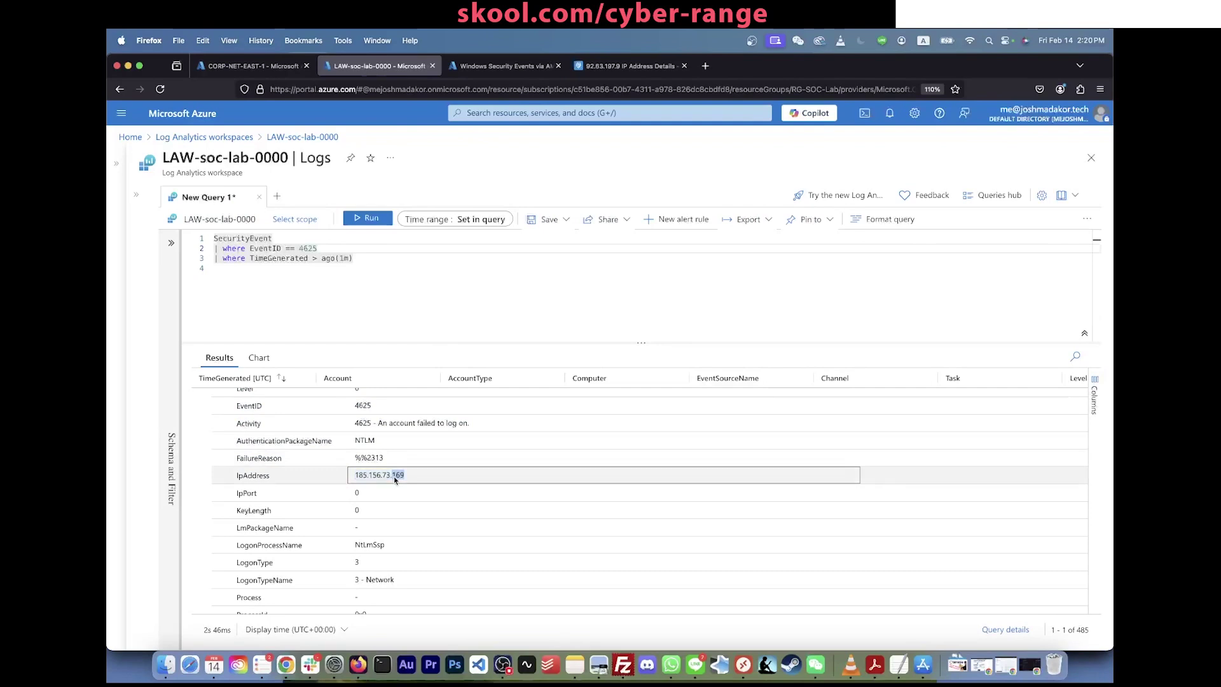
left_click(406, 302)
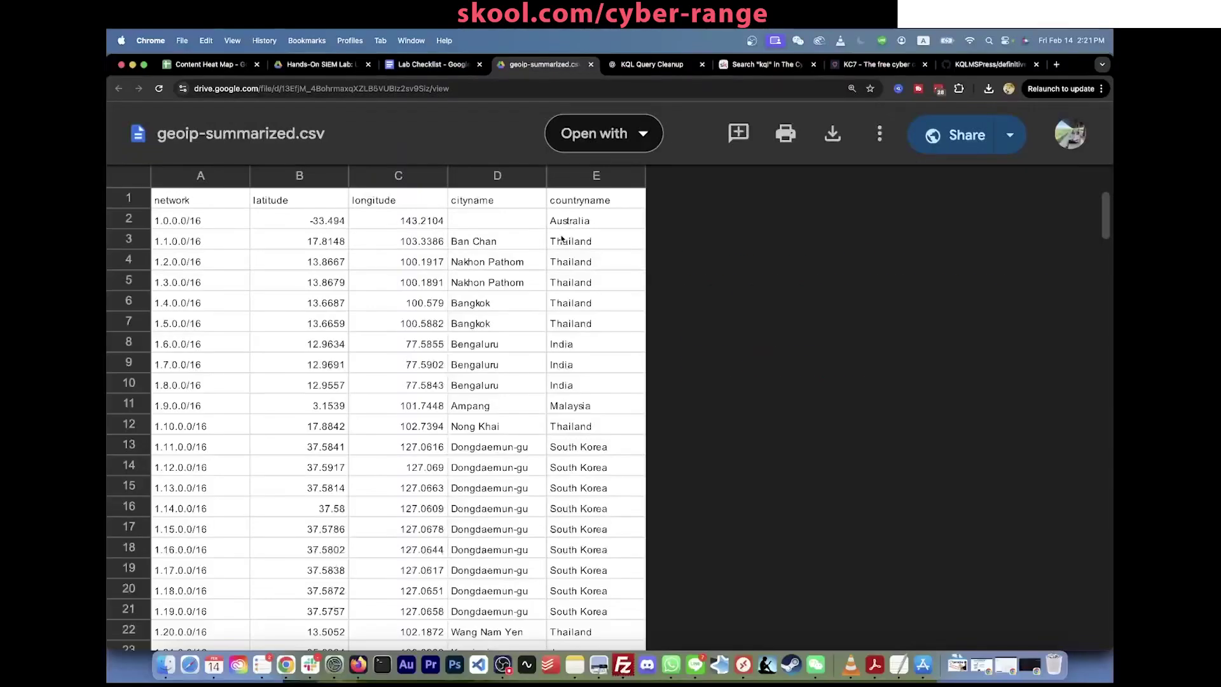
Step: Point out the latitude, longitude, city (Ban Chan) and country (Thailand) columns in geoip-summarized.csv
scroll(559, 322, "down", 10)
scroll(561, 338, "up", 10)
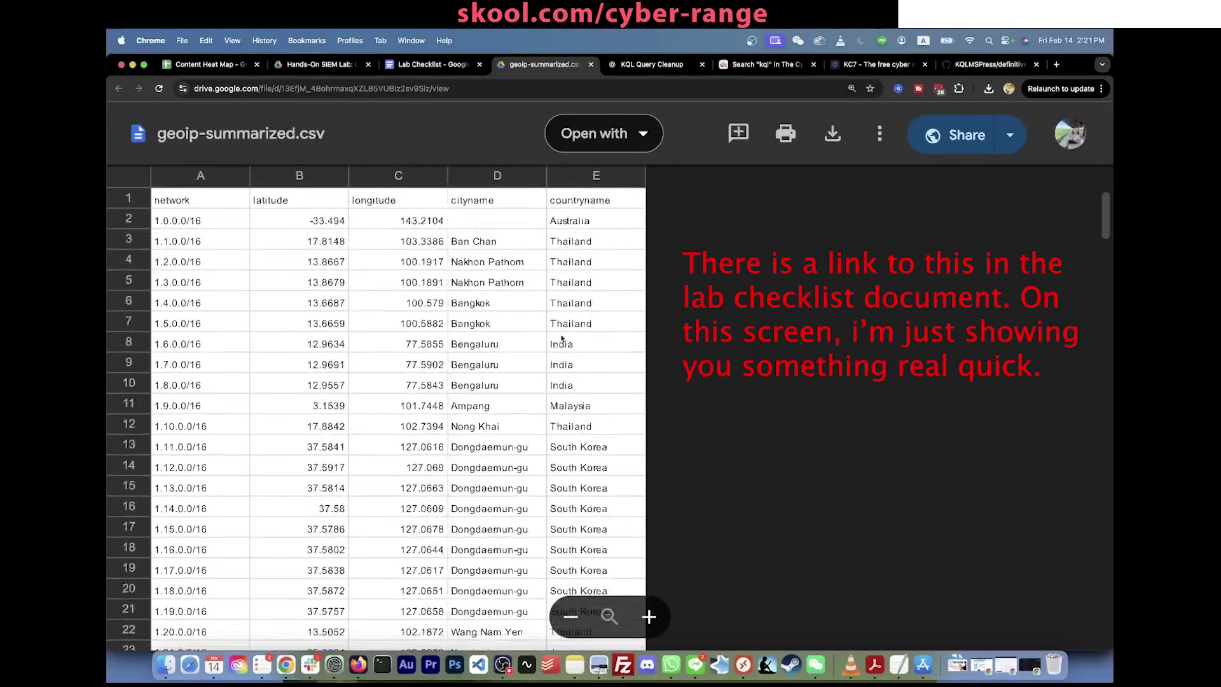
scroll(562, 338, "down", 17)
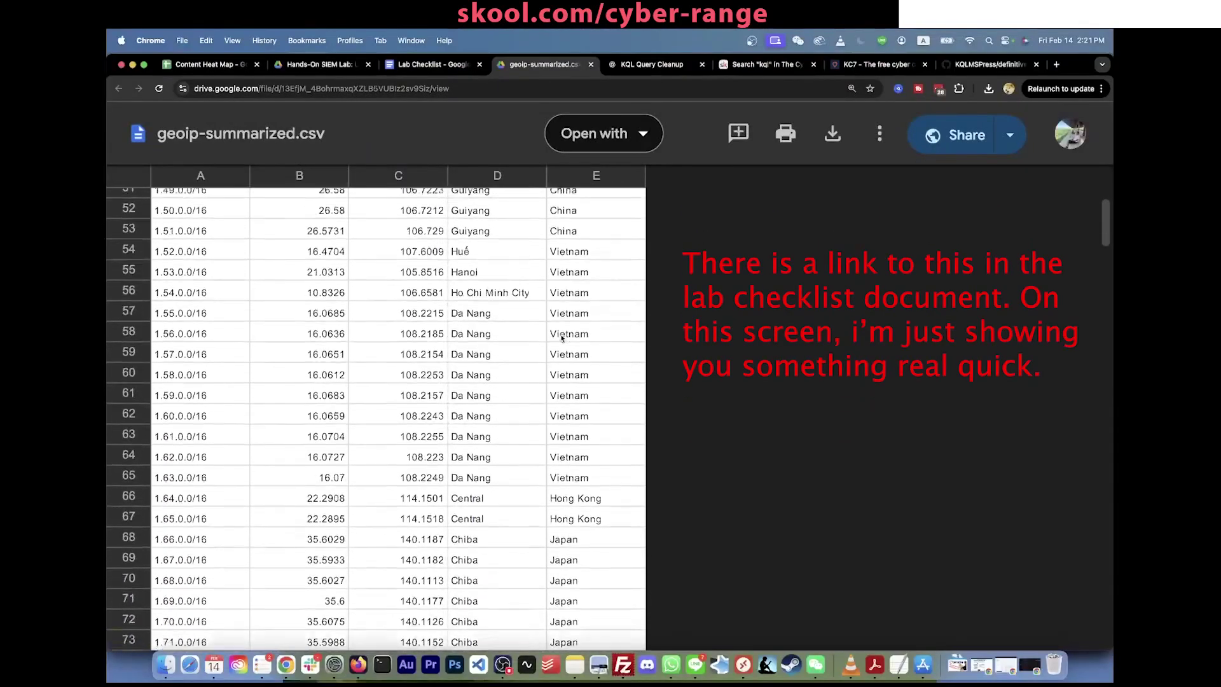
scroll(562, 338, "up", 12)
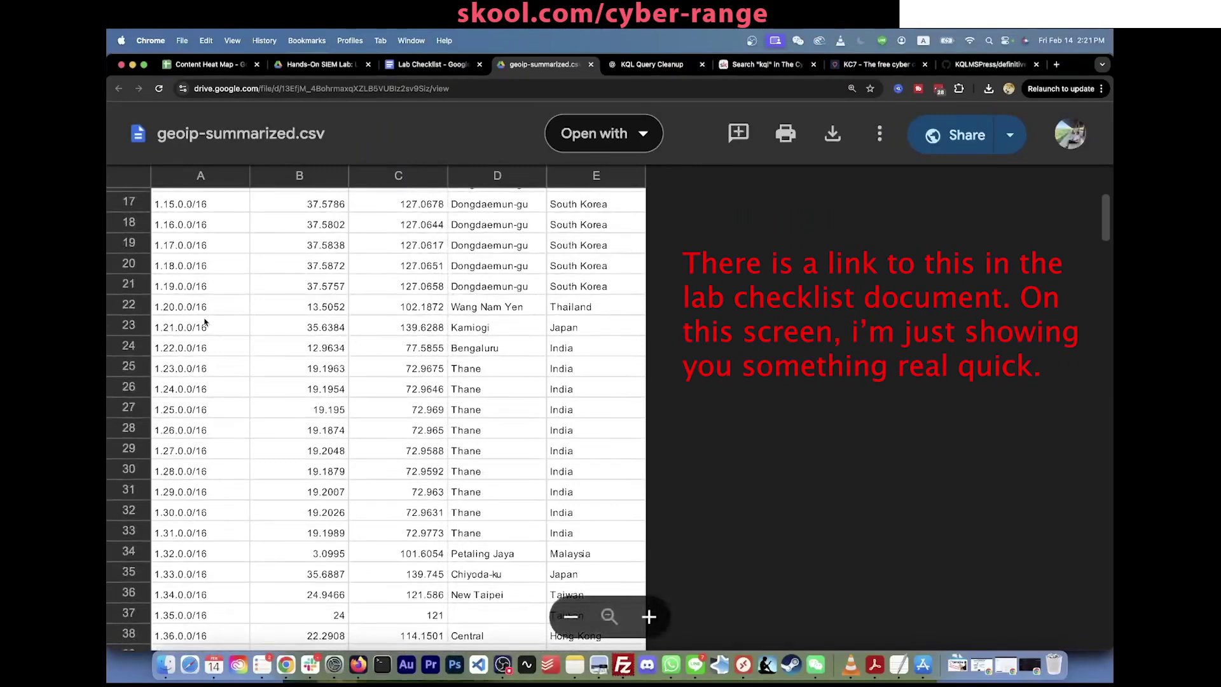
scroll(204, 323, "up", 3)
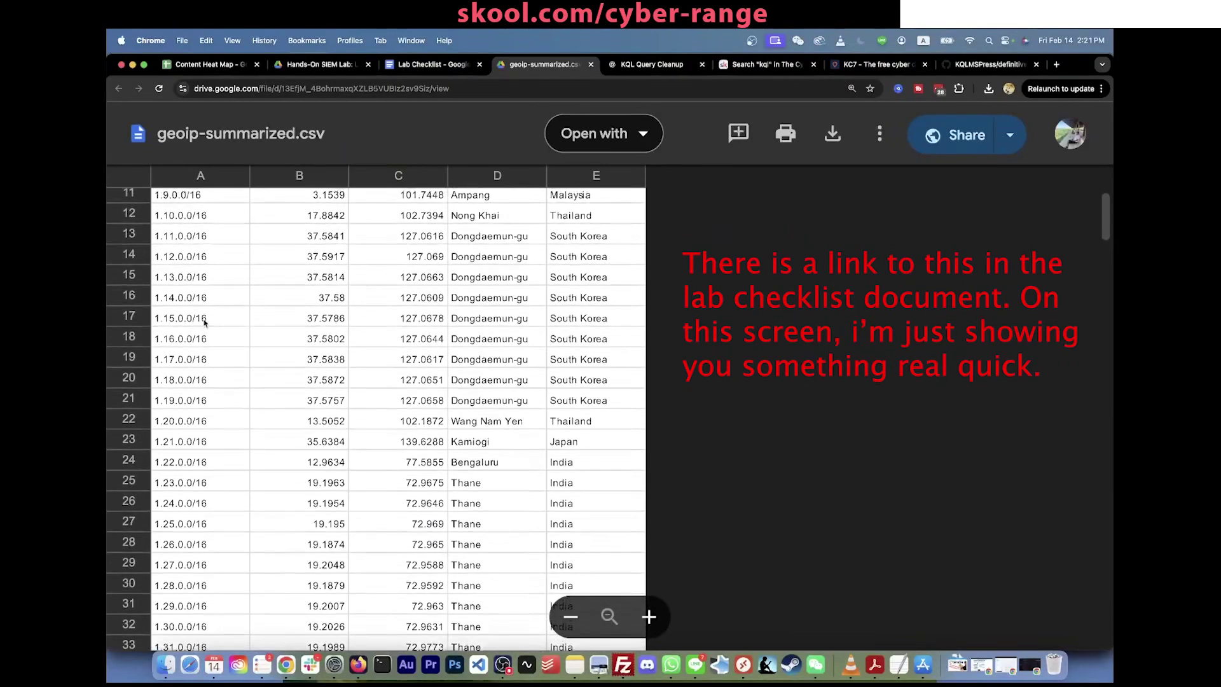
scroll(318, 216, "up", 5)
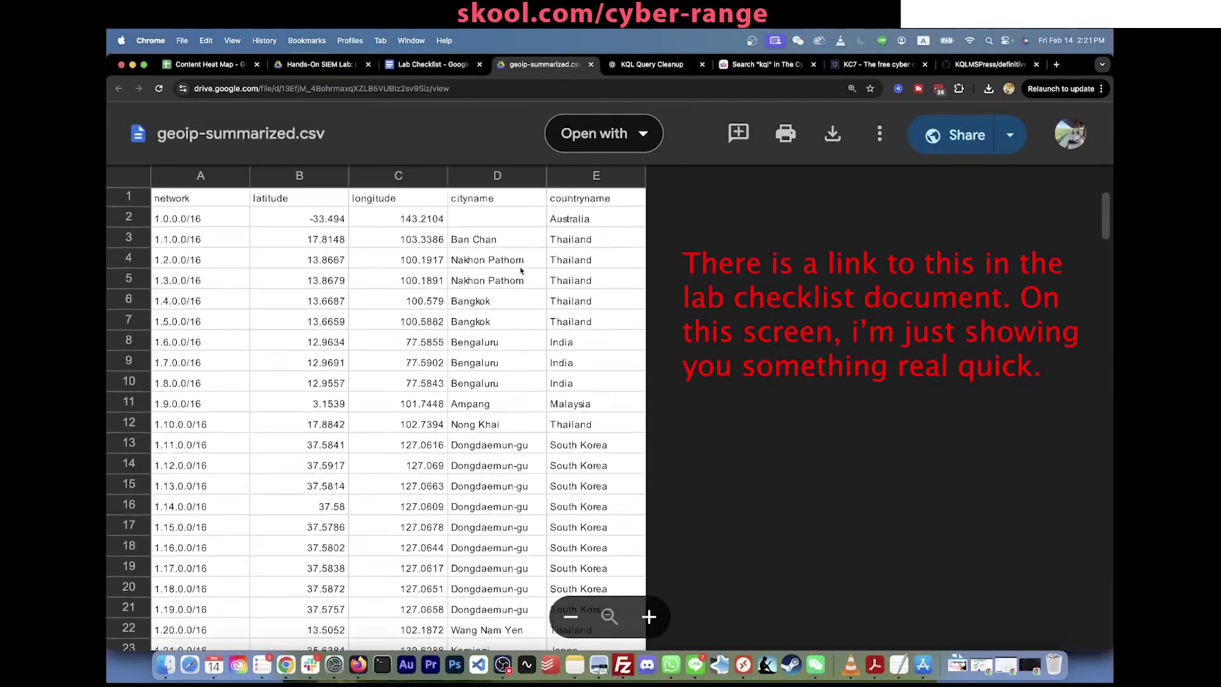
left_click(319, 217)
left_click(397, 218)
left_click(497, 244)
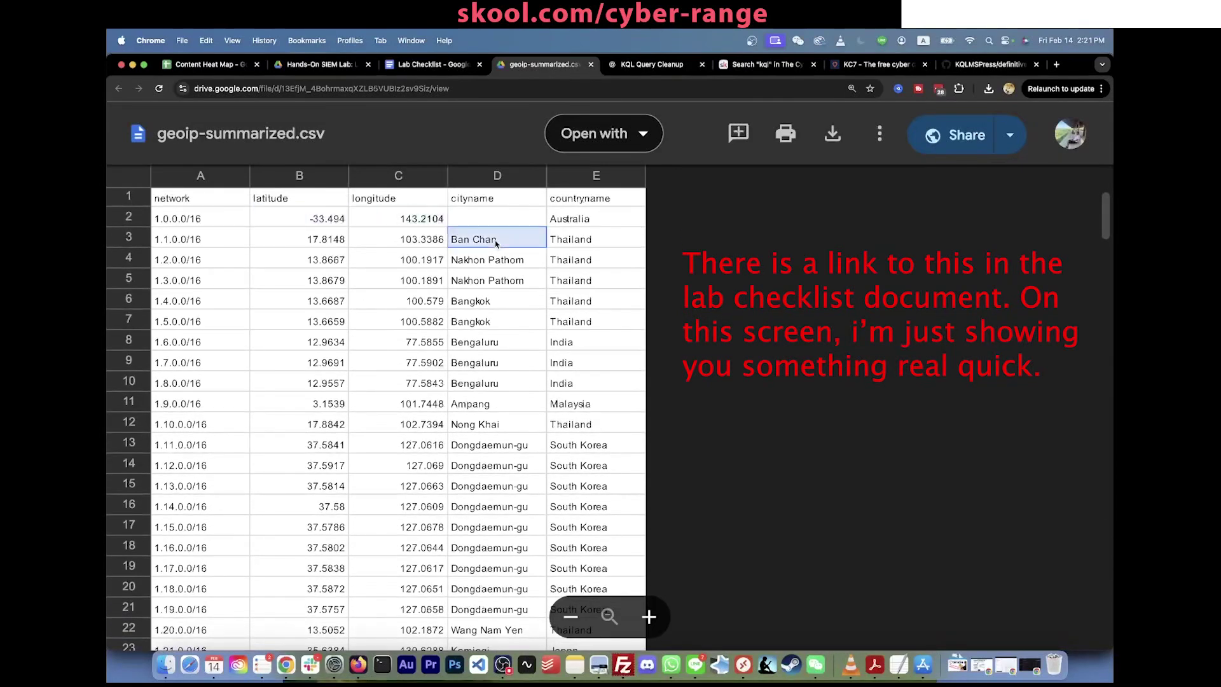
left_click(583, 240)
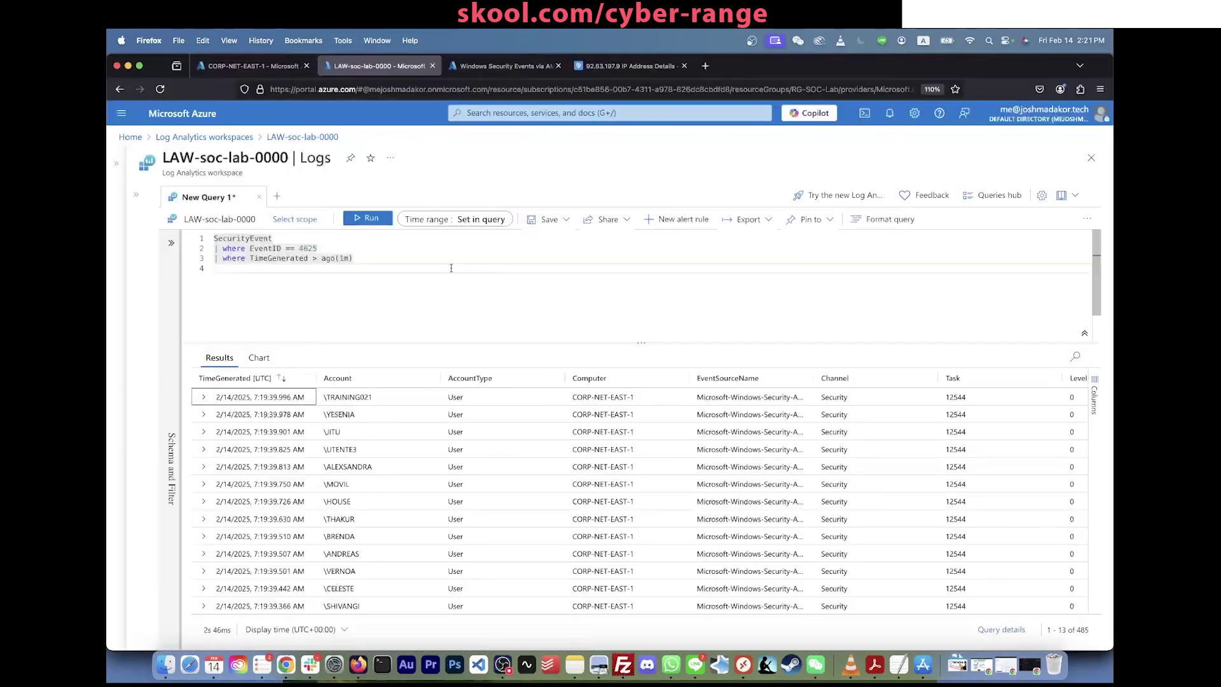
Step: Copy the first record's source IP 185.156.73.169, collapse the record and go back to the CSV
left_click(204, 397)
scroll(407, 515, "down", 5)
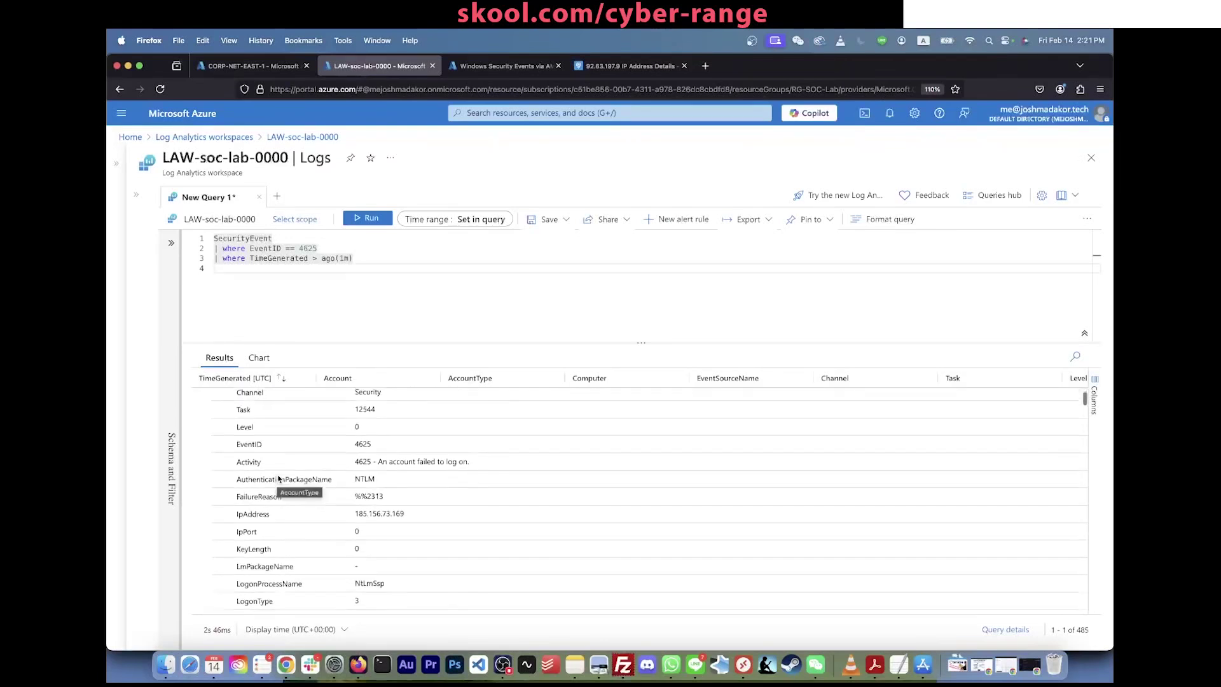
left_click_drag(408, 516, 357, 508)
key("super+c")
scroll(255, 458, "up", 5)
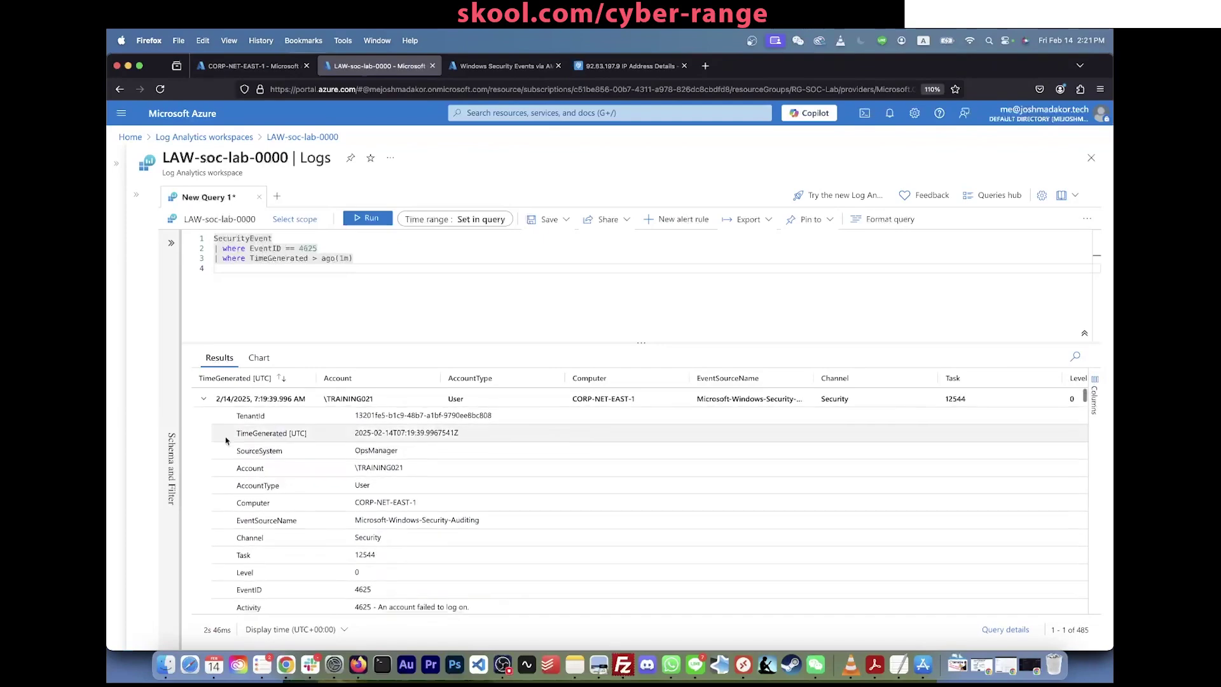
left_click(205, 399)
key("super+Tab")
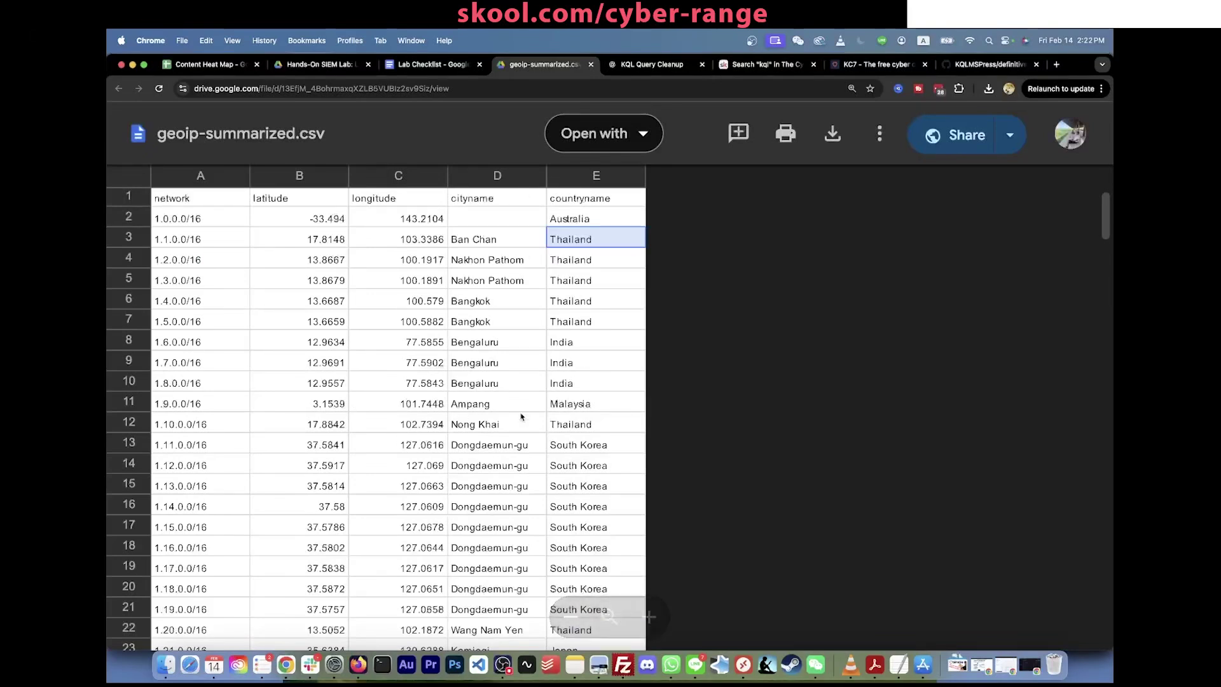
key("super+f")
key("super+v")
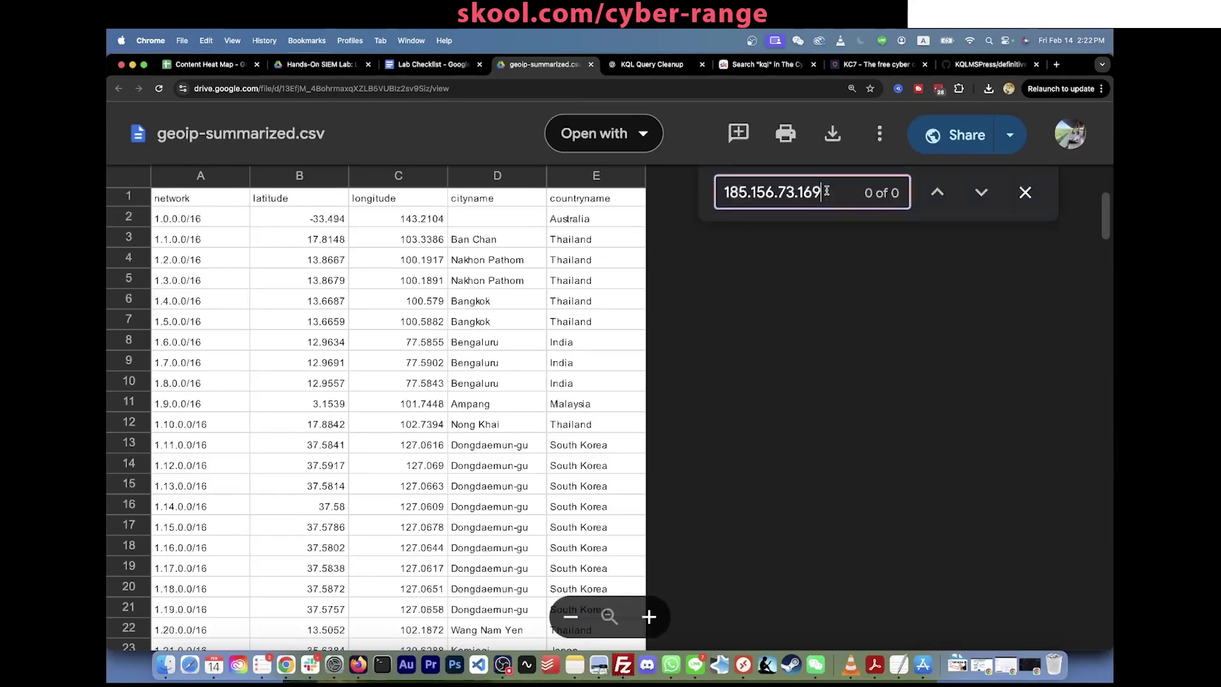
key("BackSpace")
key("BackSpace")
key("BackSpace")
key("BackSpace")
key("BackSpace")
key("BackSpace")
key("BackSpace")
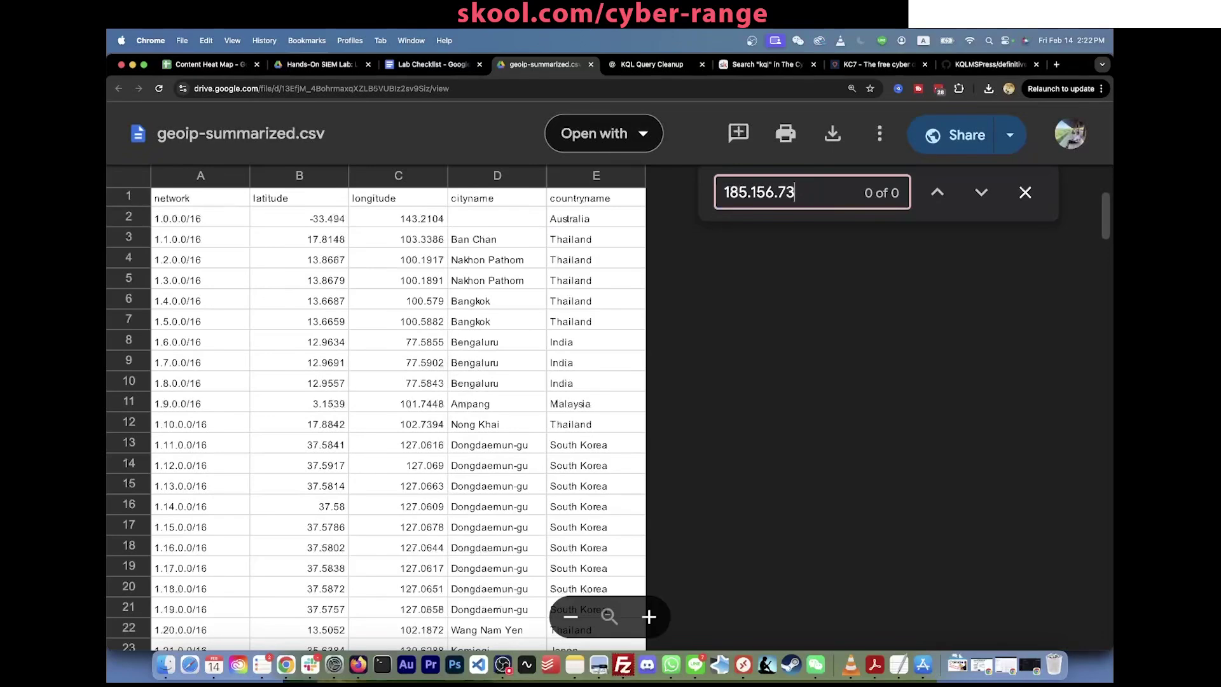
key("BackSpace")
key("BackSpace")
scroll(812, 469, "down", 10)
left_click(1032, 193)
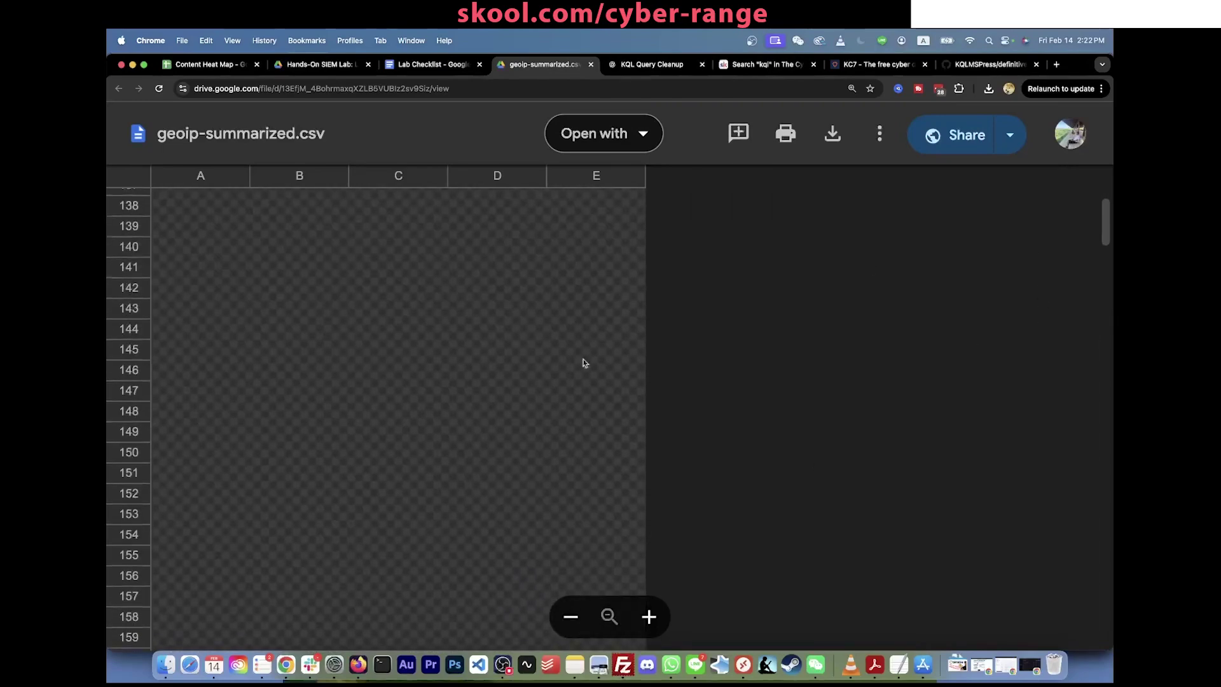
scroll(584, 363, "up", 15)
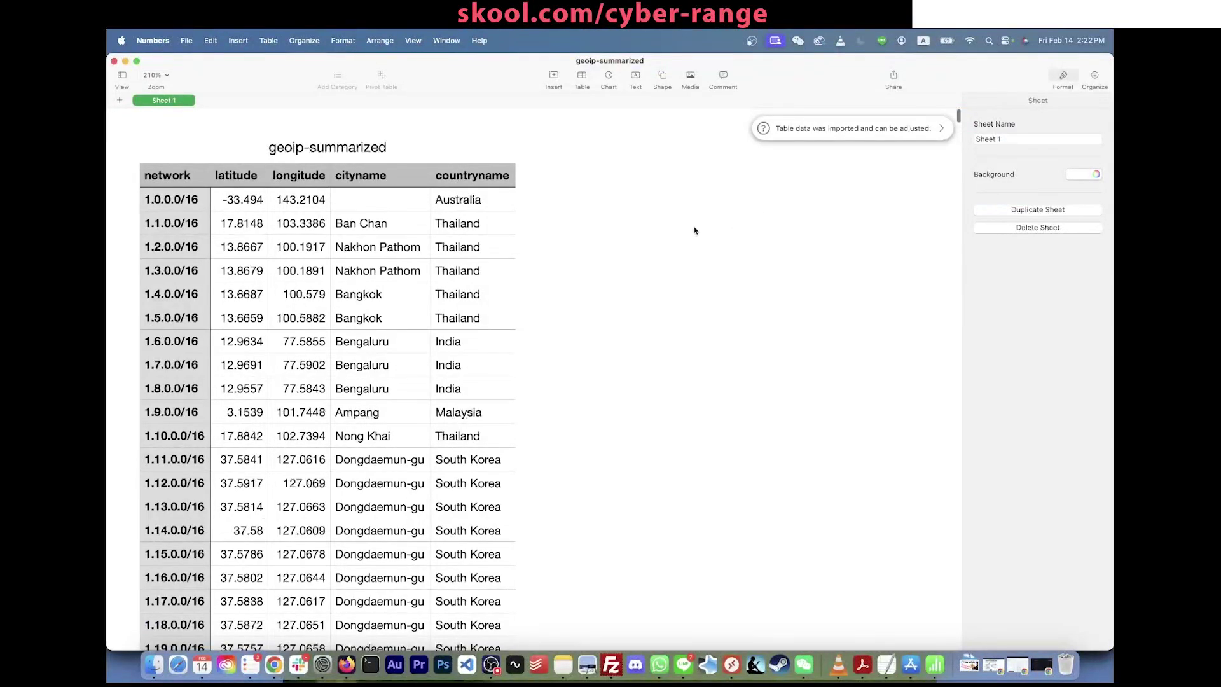
Step: Search the Numbers table for IP 185.156.73.169 using Find & Replace
scroll(490, 328, "down", 3)
scroll(476, 339, "up", 3)
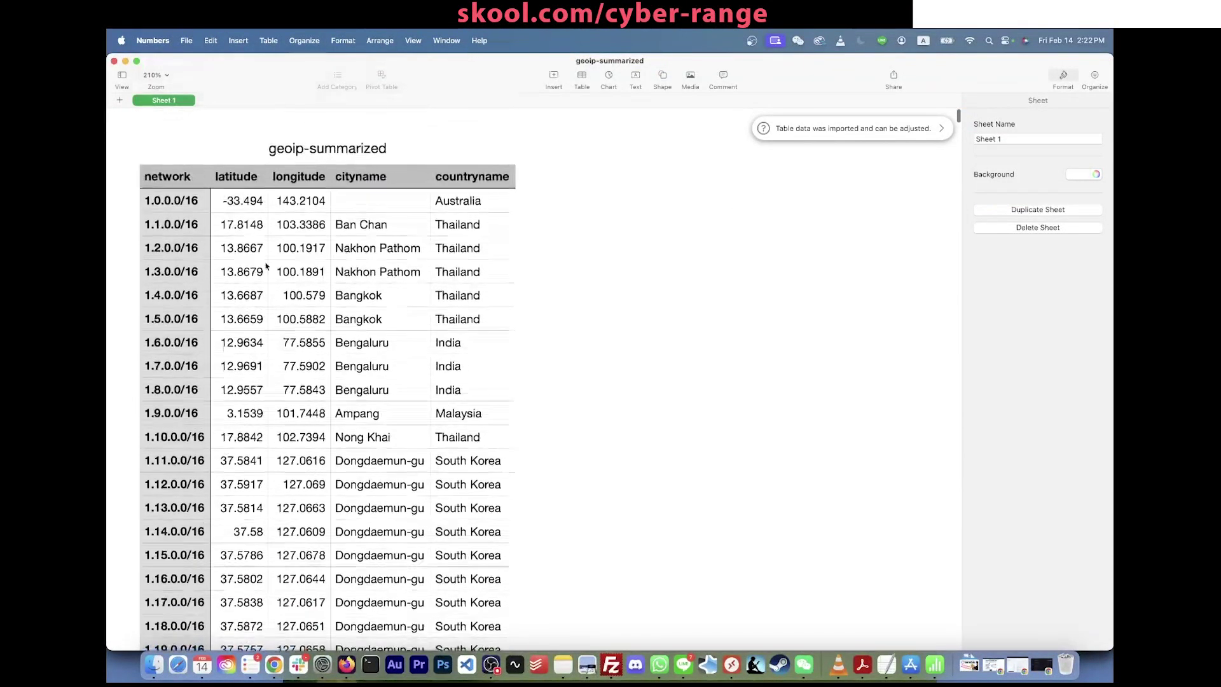
key("super+f")
key("super+v")
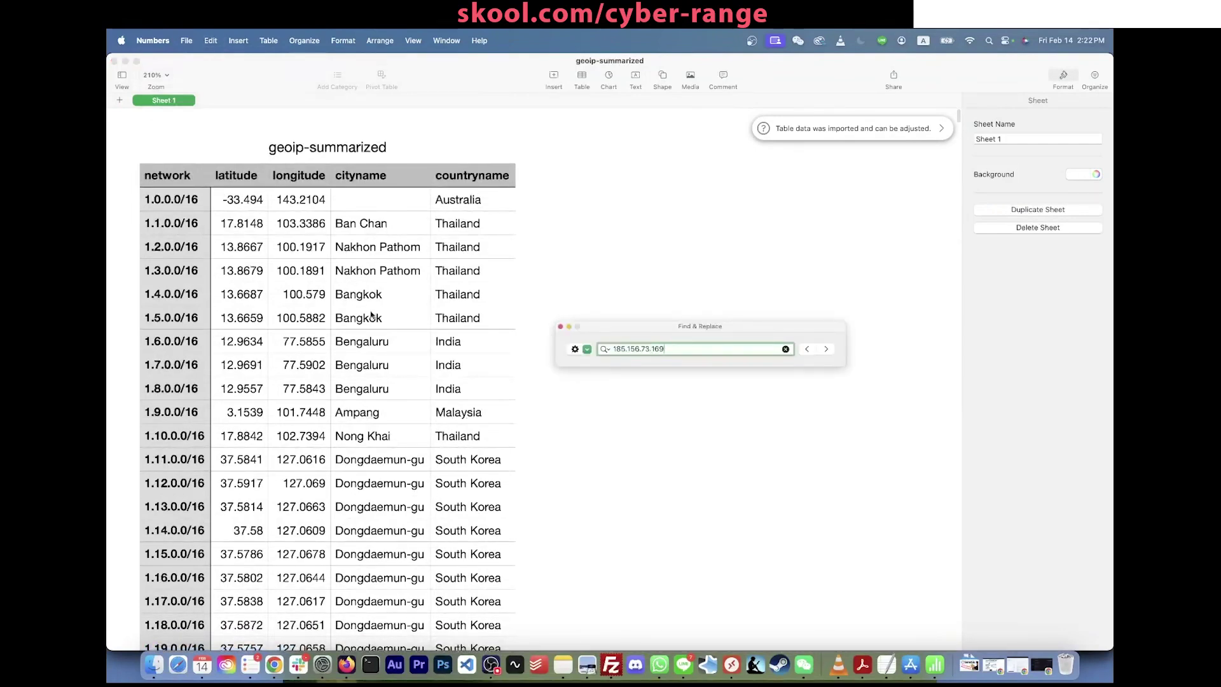
key("BackSpace")
key("BackSpace")
key("BackSpace")
key("BackSpace")
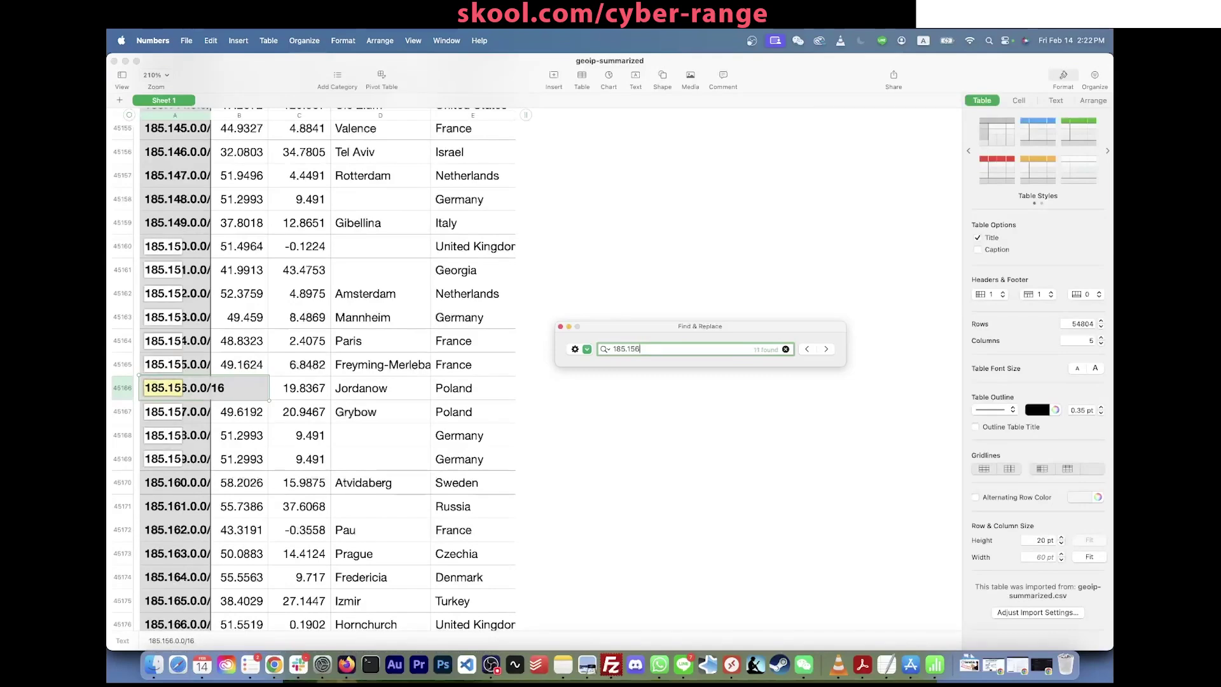
type("6.73.169")
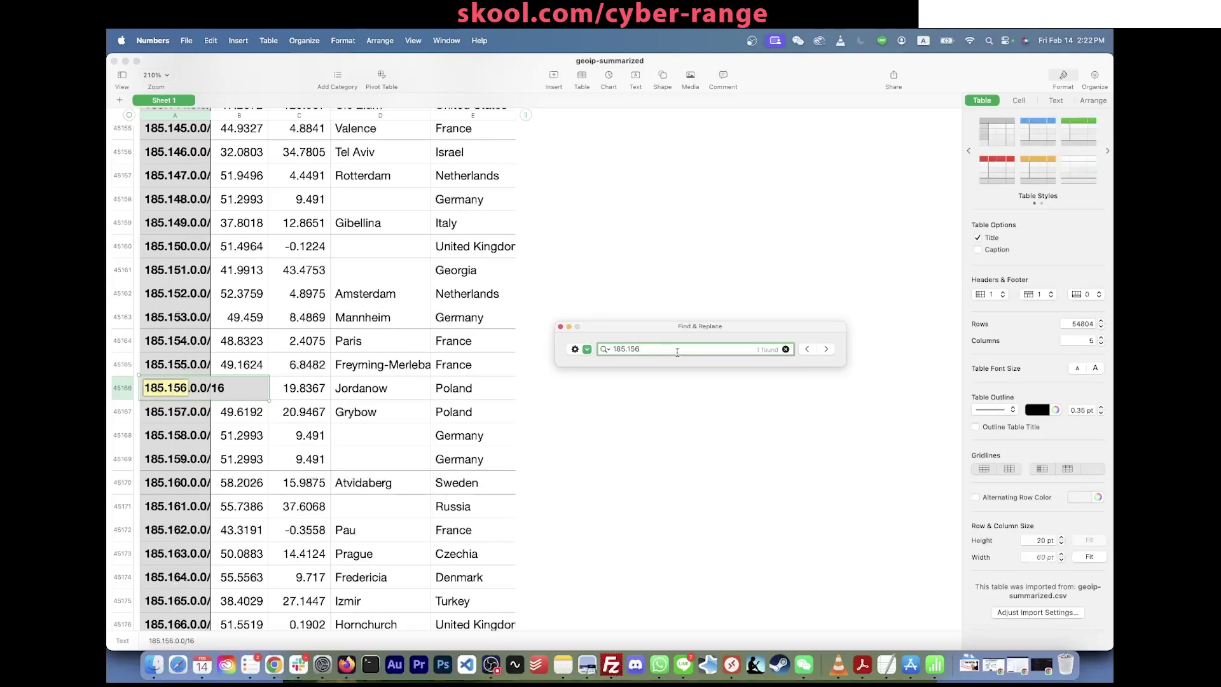
key("super+a")
key("super+v")
Step: Highlight row 45166 (185.156.0.0/16, Jordanow, Poland, longitude 19.8367) as the range covering the IP
left_click(136, 390)
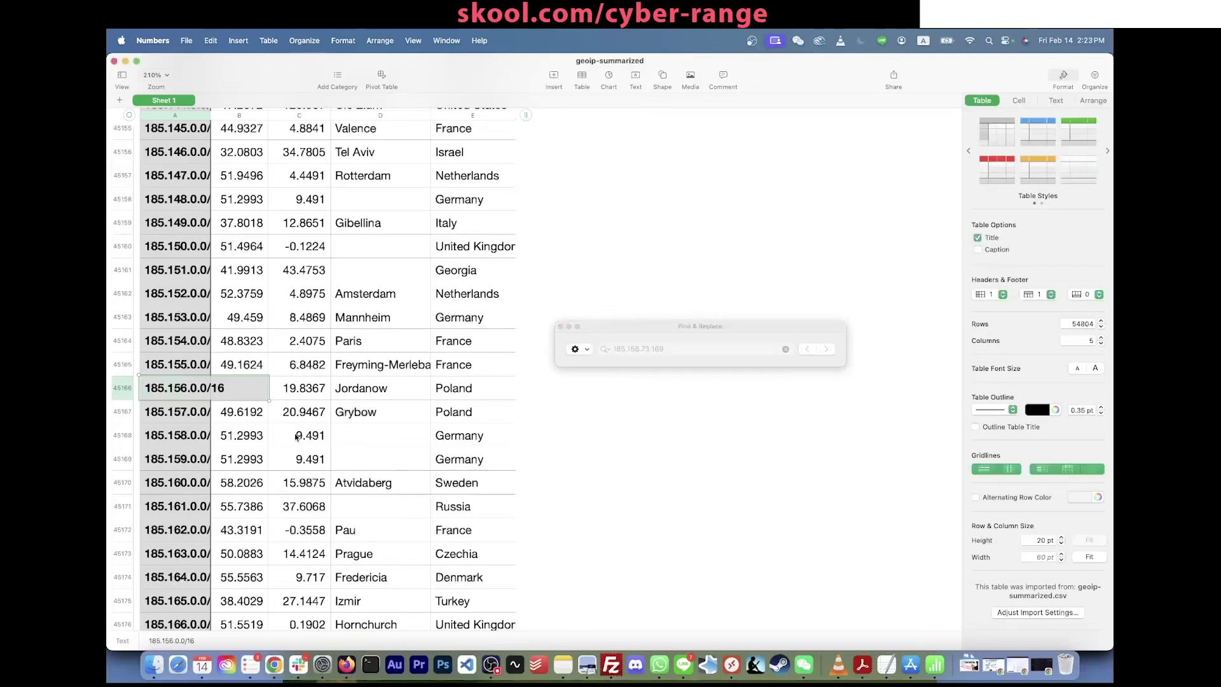
left_click(136, 389)
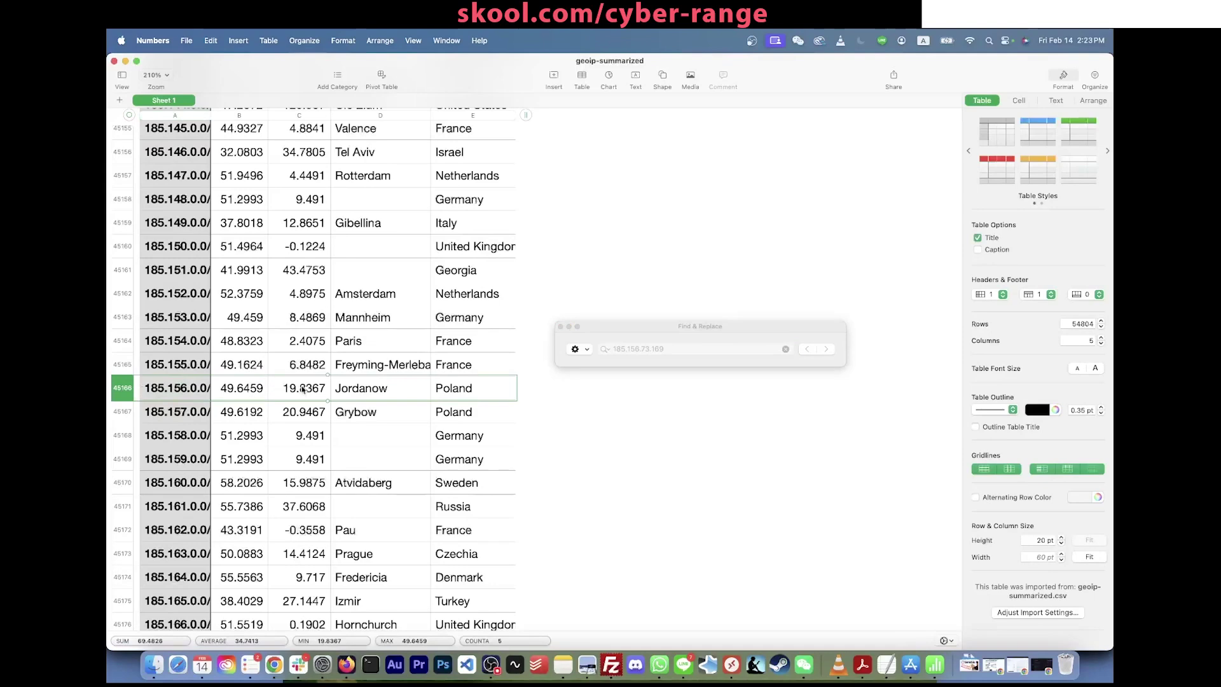
left_click_drag(162, 387, 285, 395)
left_click_drag(381, 389, 467, 389)
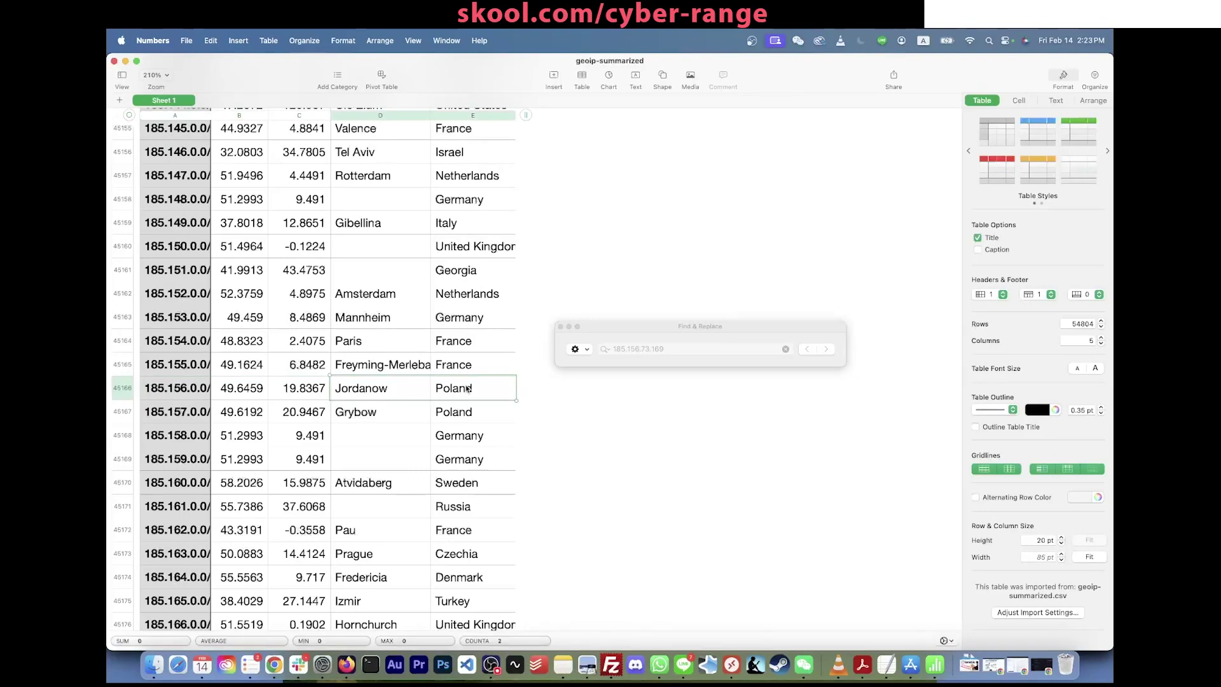
scroll(315, 396, "down", 3)
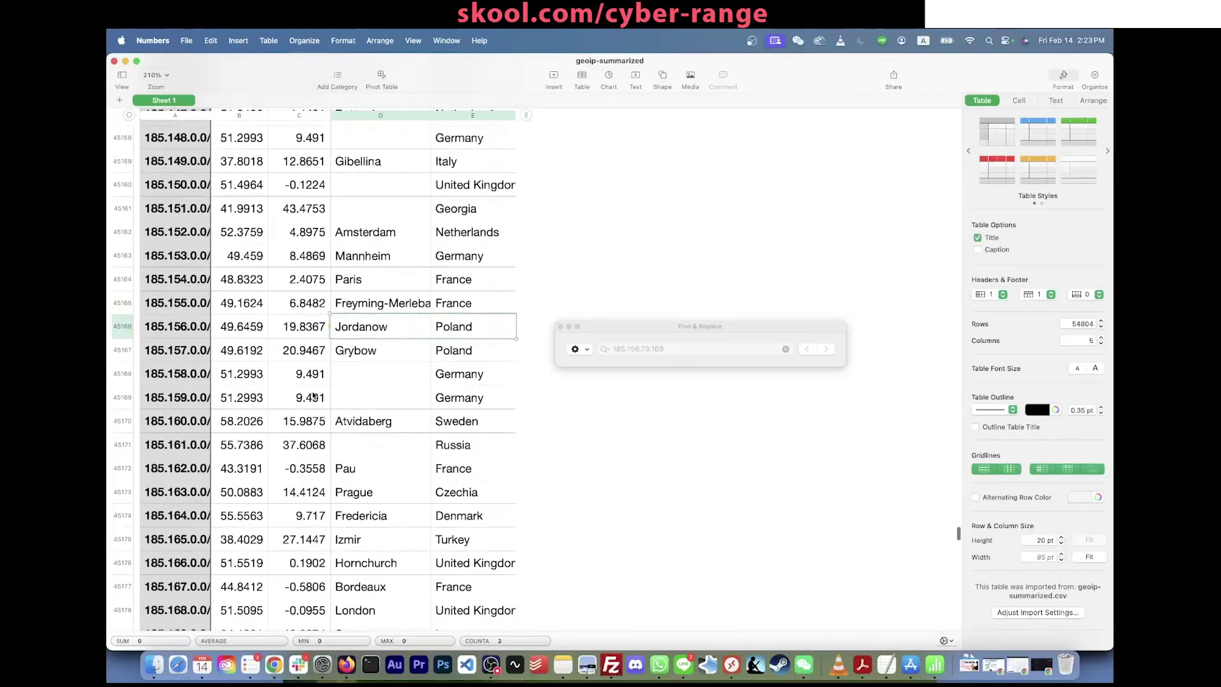
left_click(686, 351)
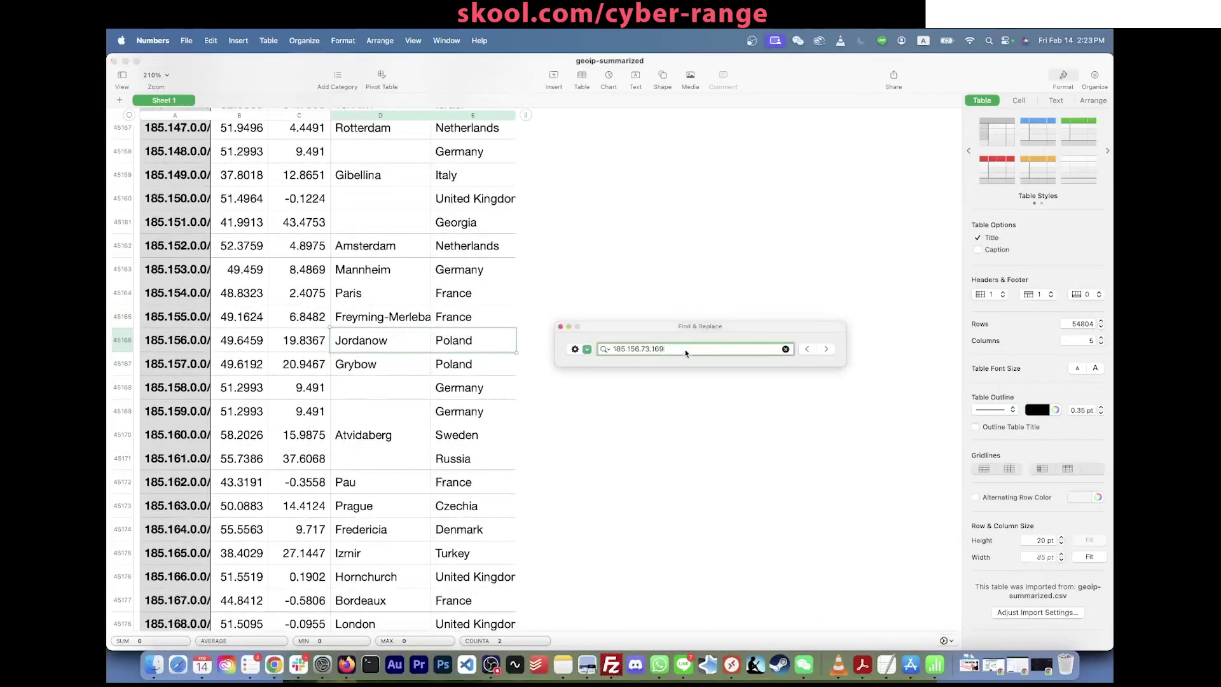
left_click_drag(688, 349, 564, 352)
left_click(649, 347)
left_click_drag(665, 350, 598, 348)
left_click(293, 342)
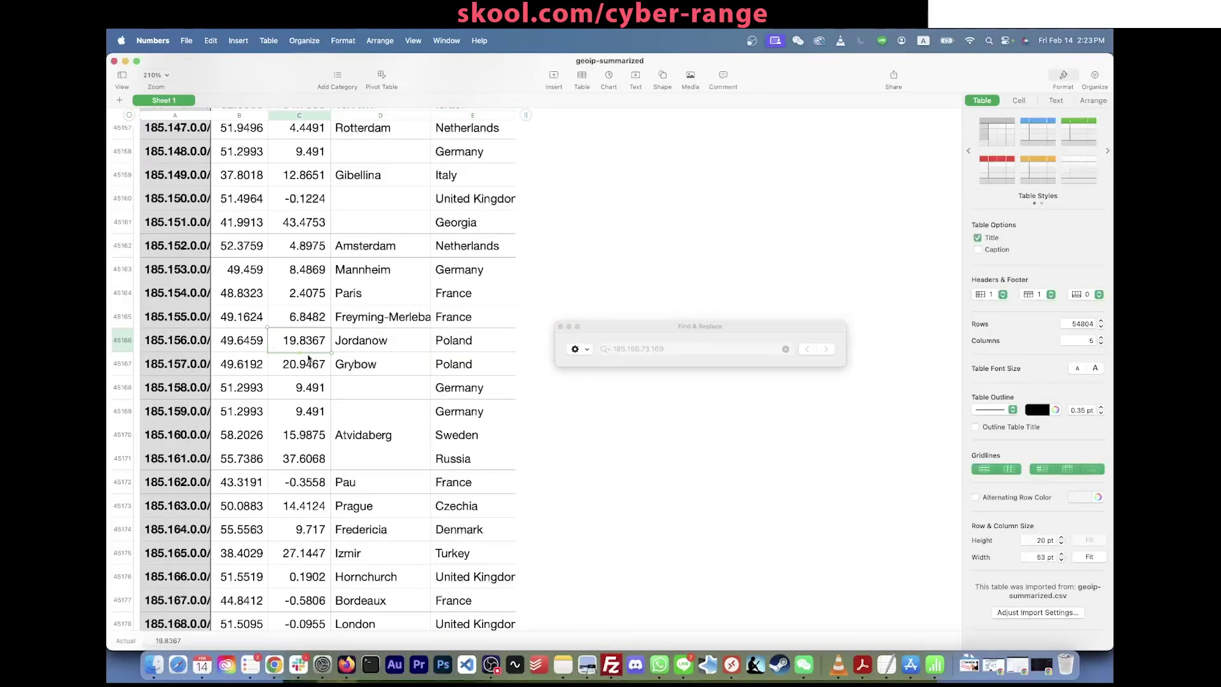
Step: Clear the table selection and return to the Azure log query
left_click(553, 351)
left_click_drag(615, 331, 606, 338)
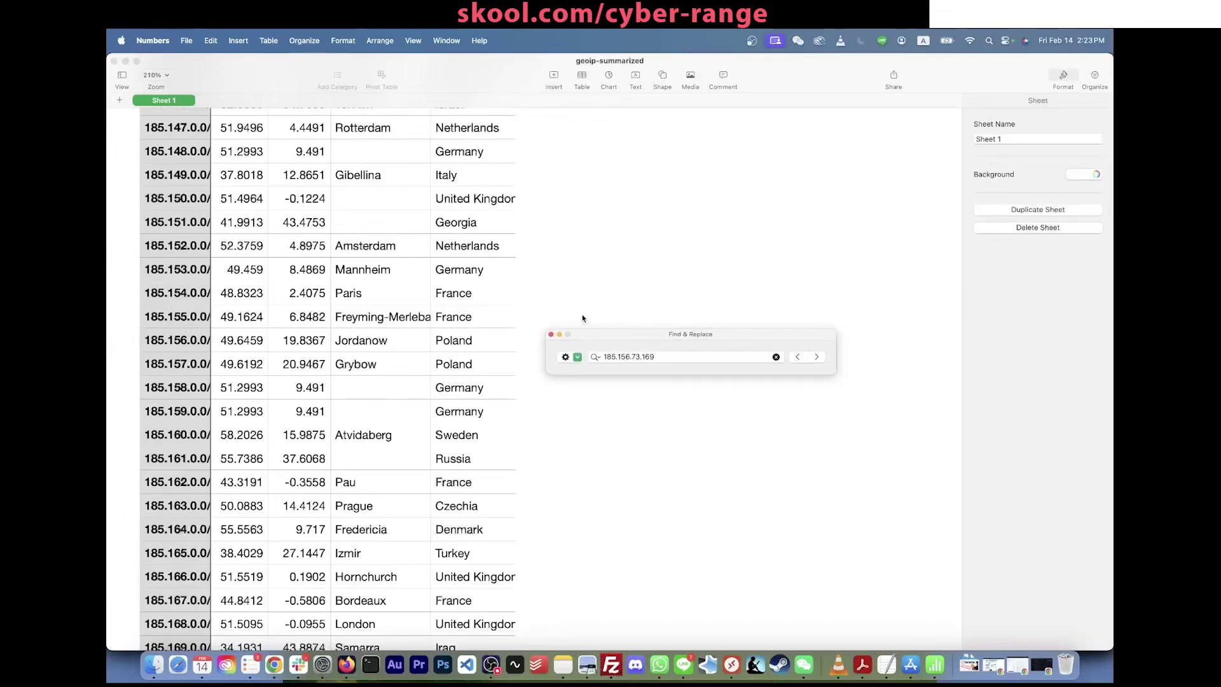
scroll(447, 313, "up", 3)
scroll(447, 313, "up", 5)
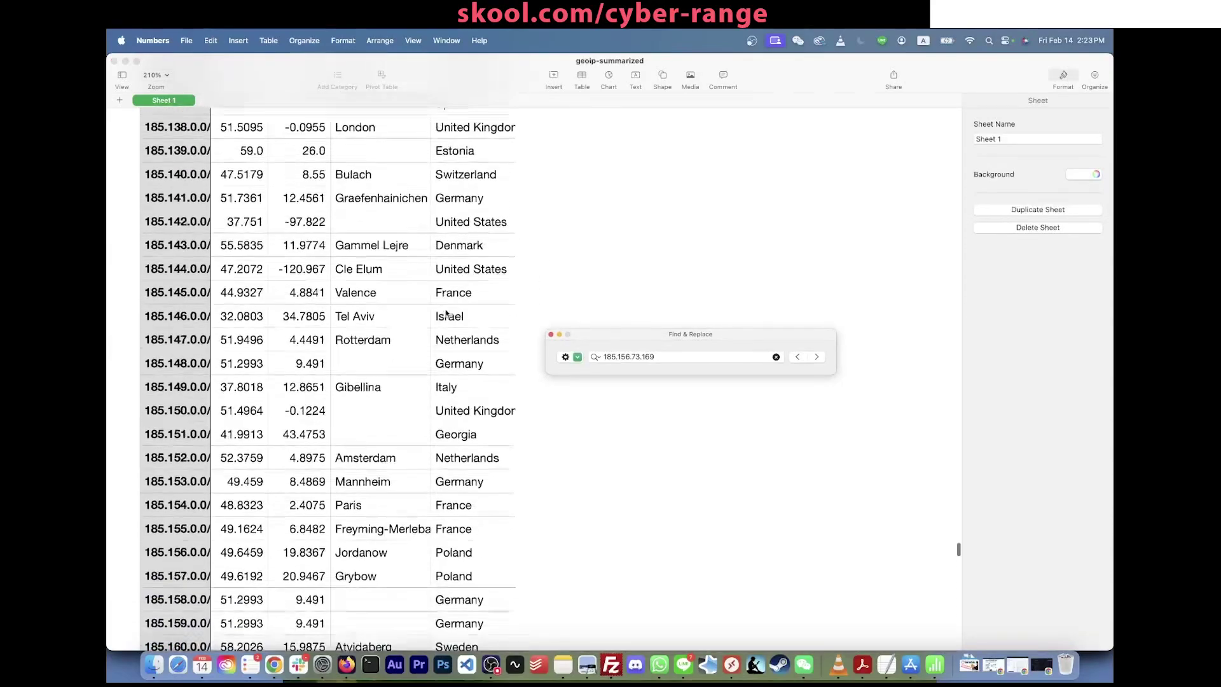
scroll(447, 313, "down", 10)
scroll(448, 313, "down", 10)
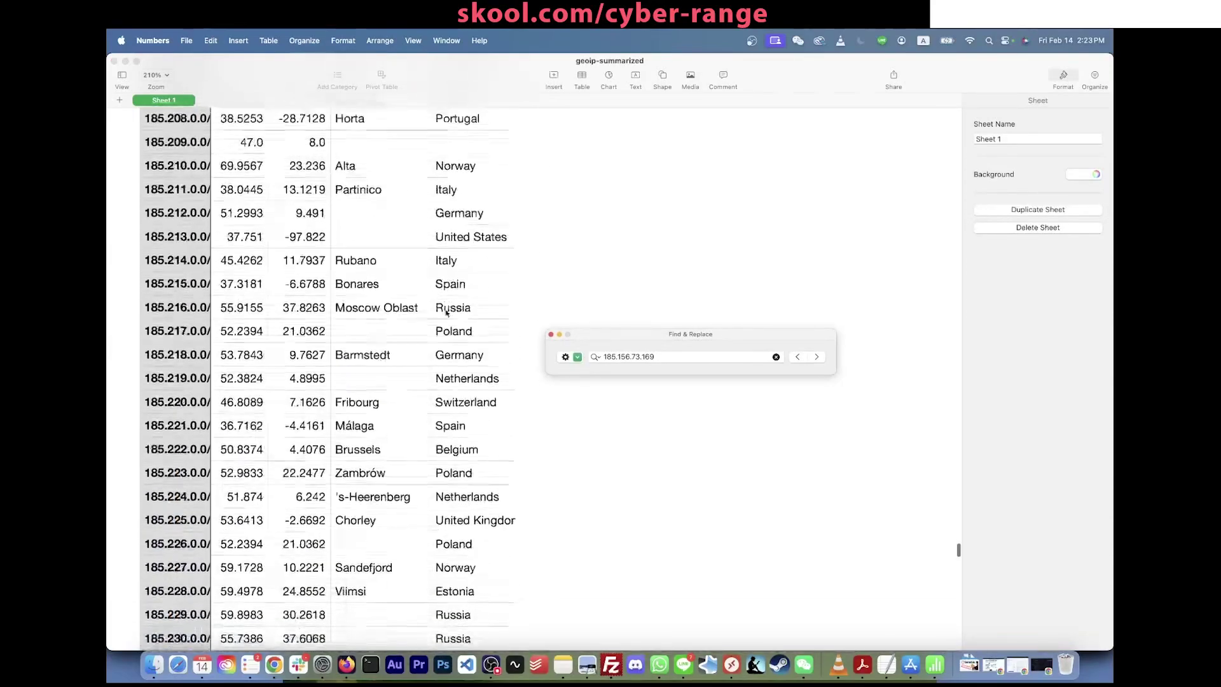
scroll(447, 313, "up", 4)
scroll(447, 313, "up", 4)
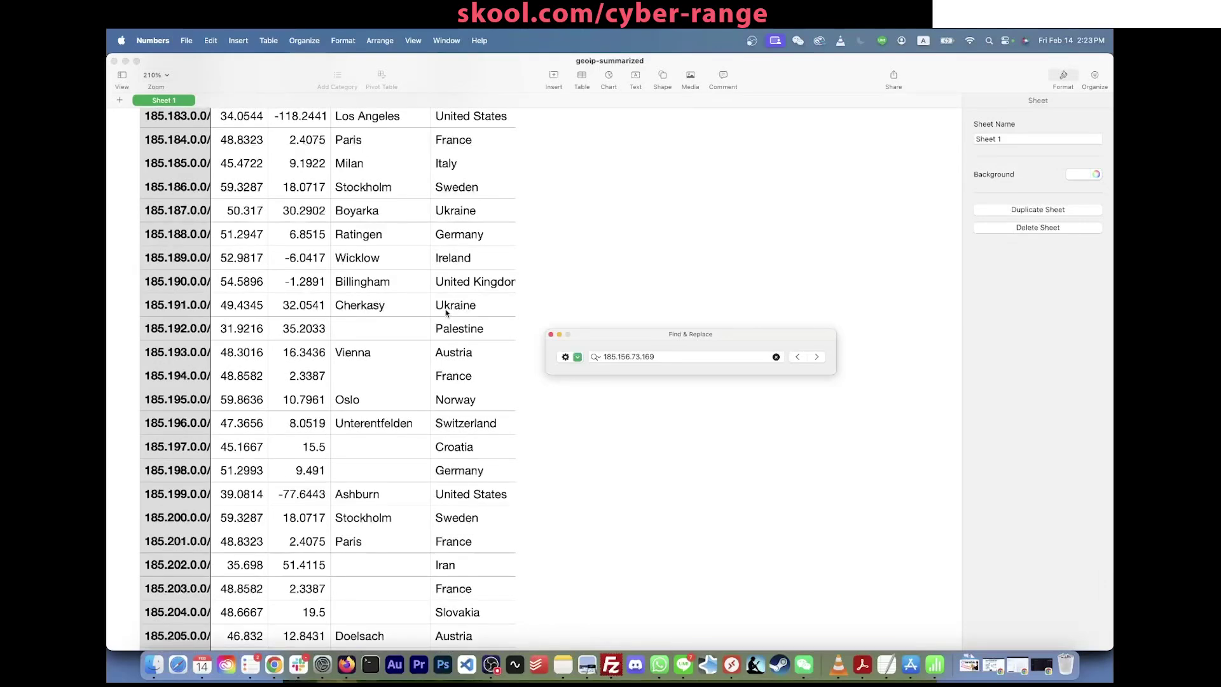
key("super+Tab")
key("super+Tab")
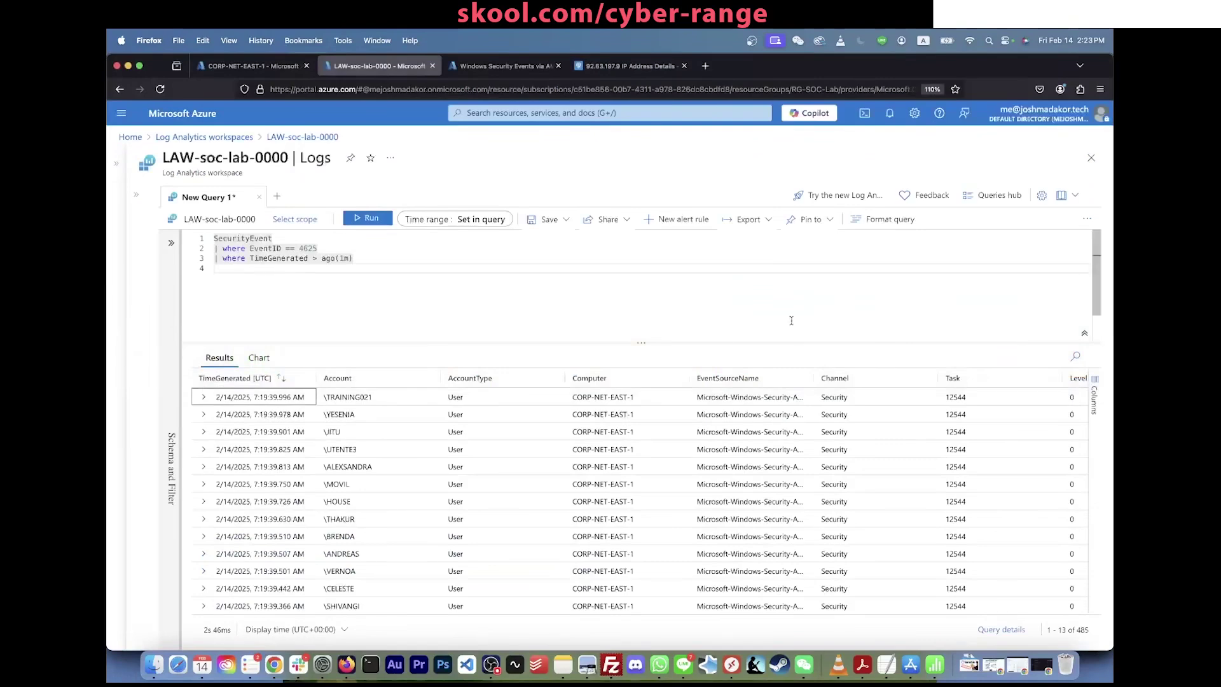
Step: Paste the Google Drive link for geoip-summarized.csv onto a new line 5 of the query
left_click(712, 292)
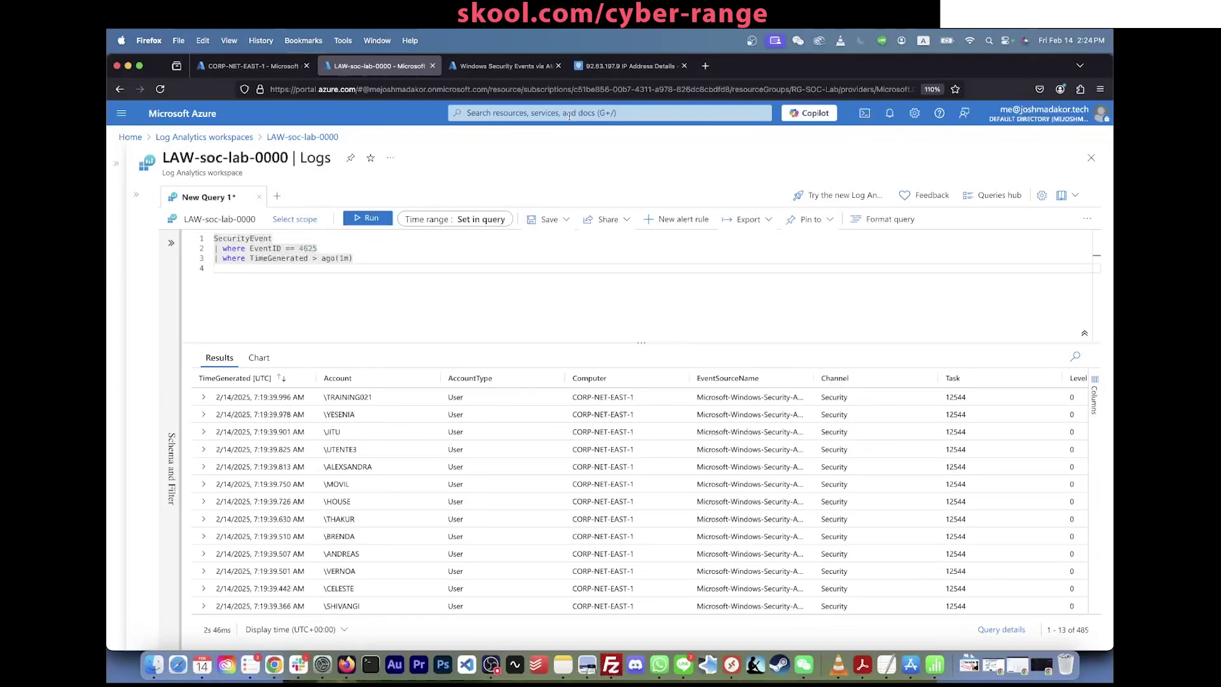
key("super+Tab")
key("Return")
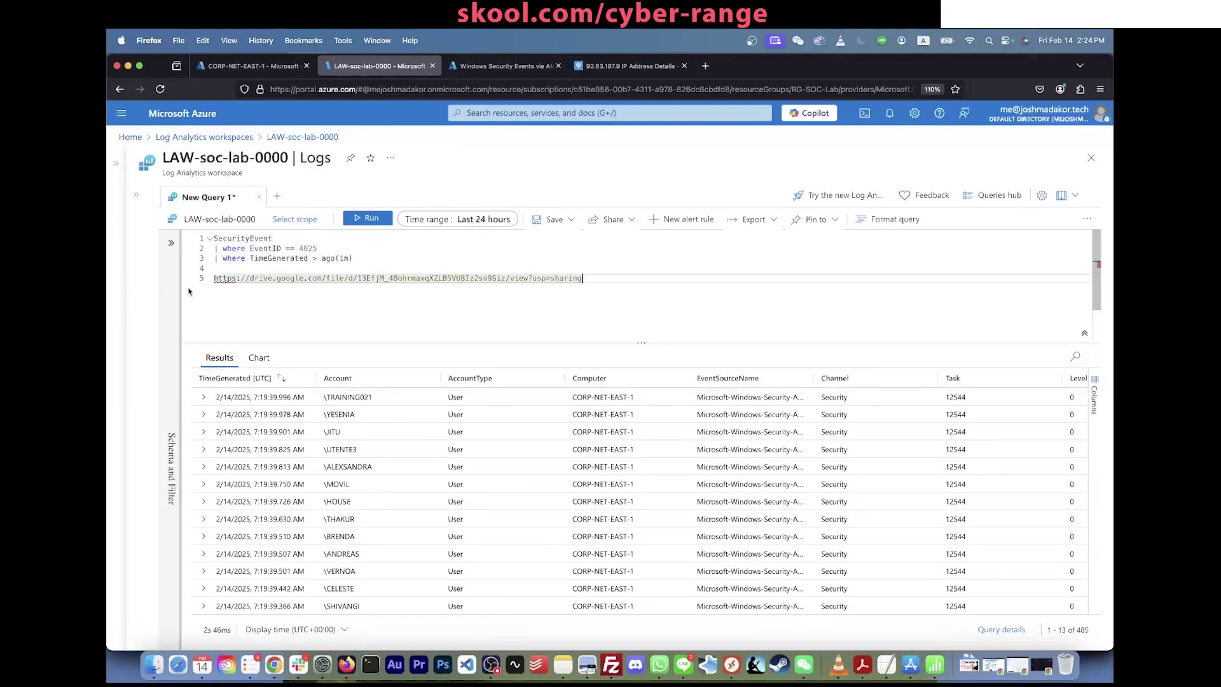
Step: Load the geoip-summarized.csv Drive link in a new browser tab
key("super+t")
key("Return")
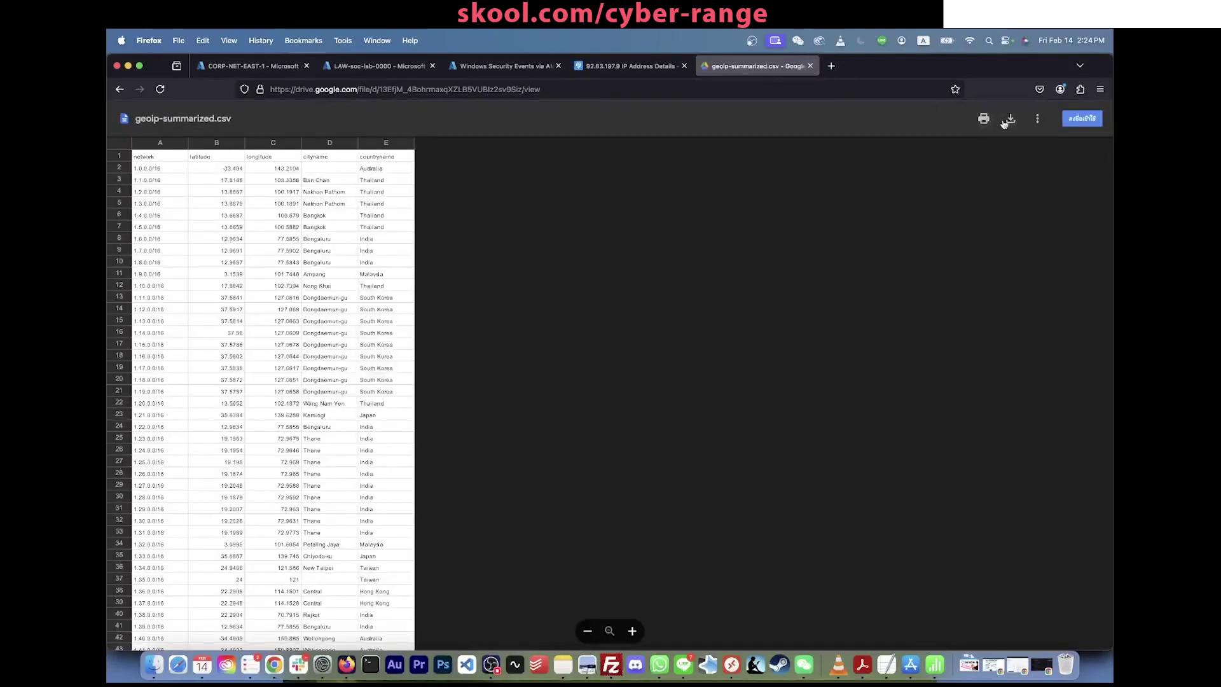
Step: Download geoip-summarized.csv, then close the blank, Drive and ipinfo.io tabs
left_click(1010, 119)
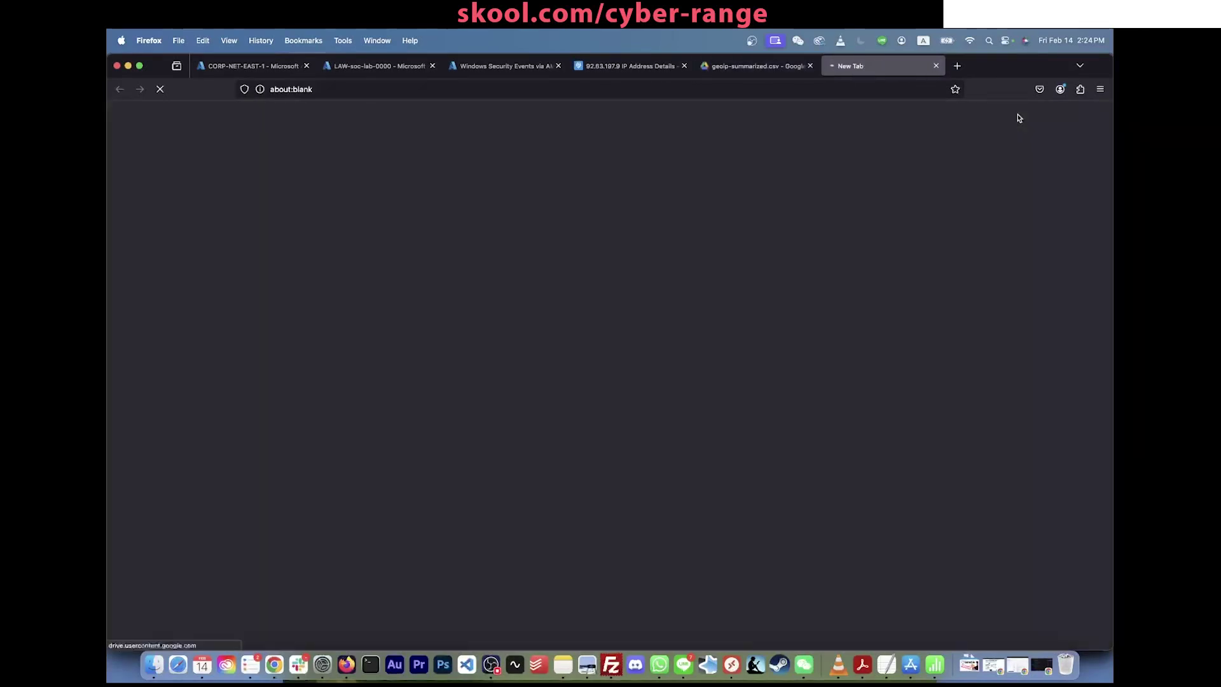
left_click(936, 66)
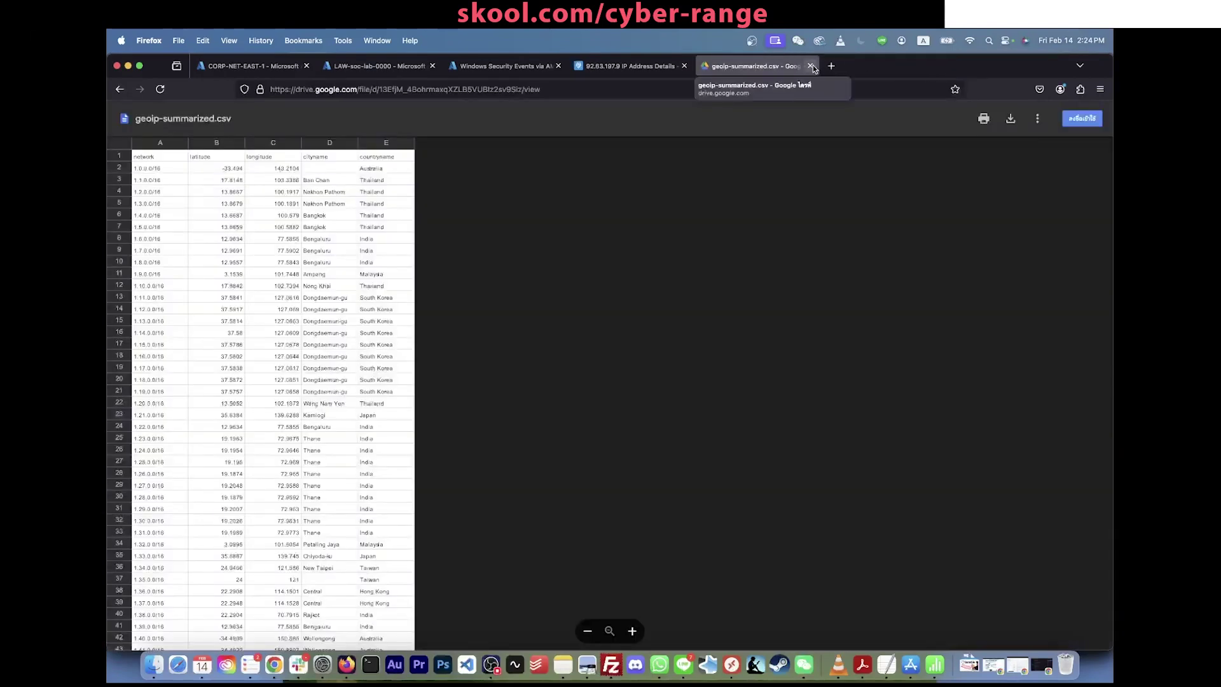
left_click(811, 66)
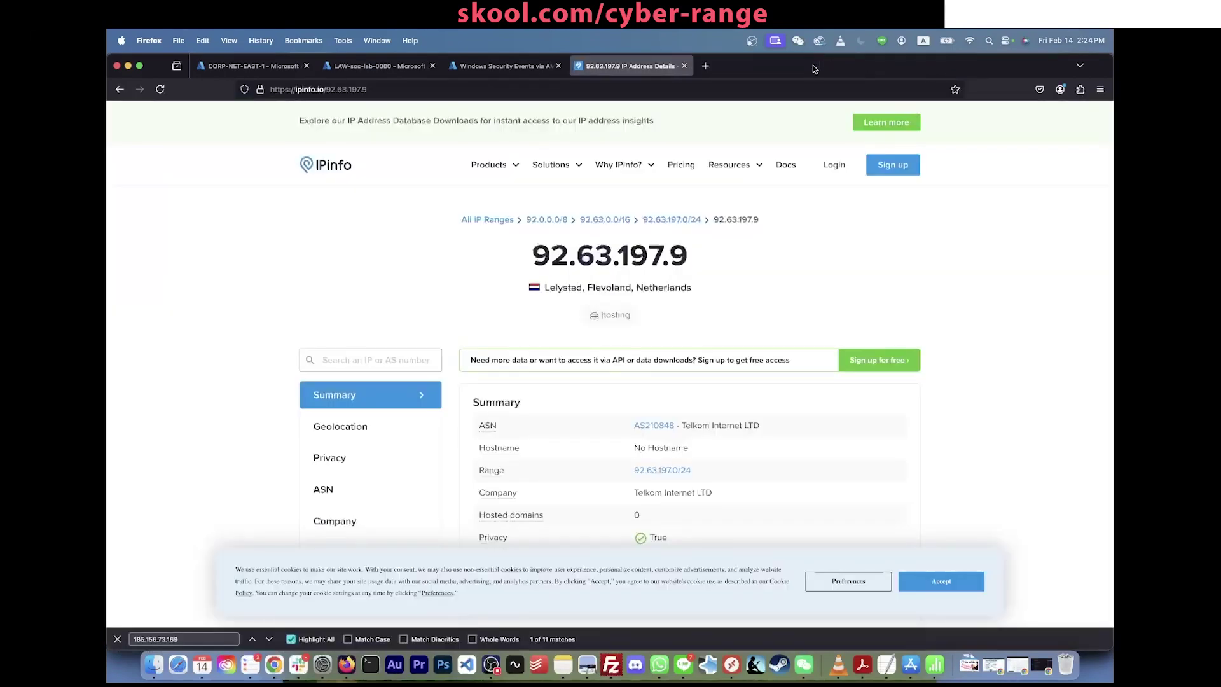
left_click(685, 66)
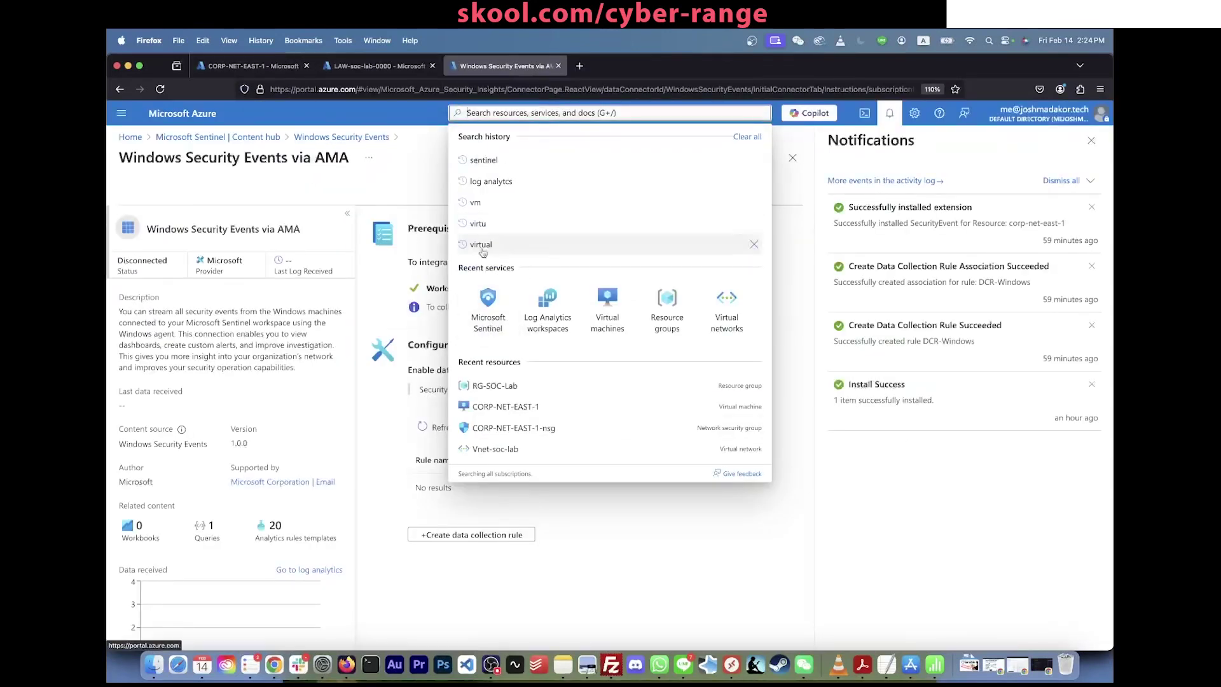
left_click(428, 178)
left_click(473, 113)
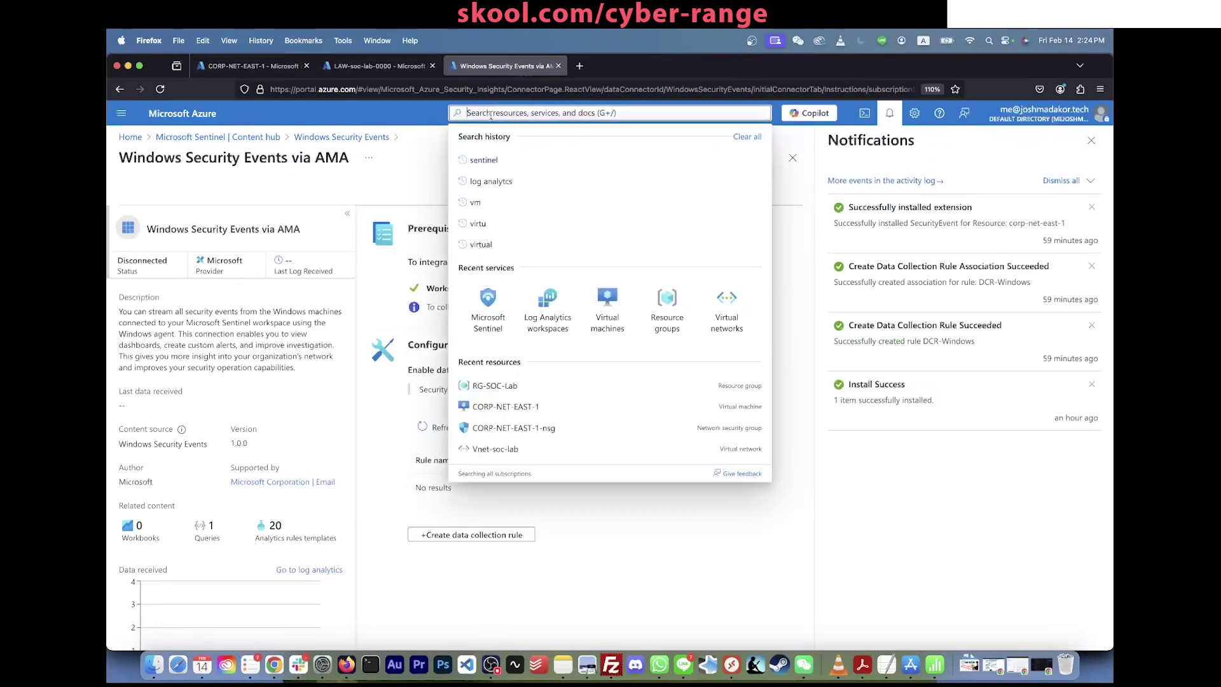
Step: From portal.azure.com, reach Microsoft Sentinel > LAW-soc-lab-0000 > Configuration > Watchlist
type("s")
left_click(497, 90)
type("portal.azure.com/")
key("Return")
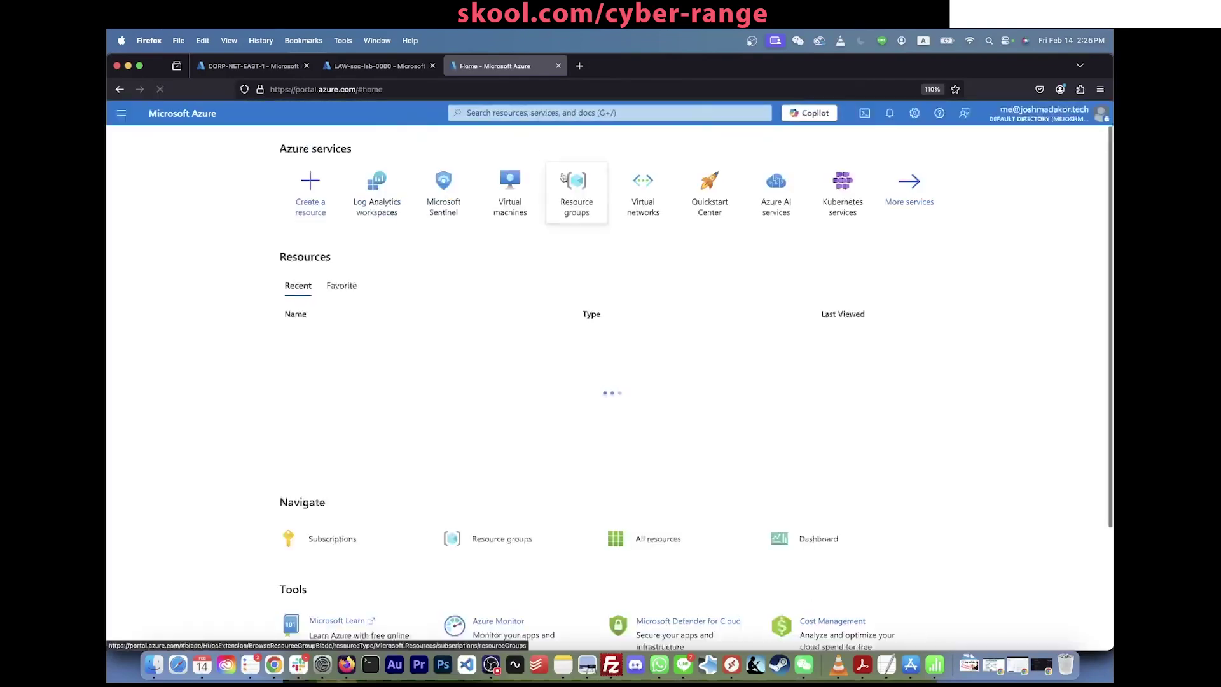
left_click(535, 114)
type("sentinel")
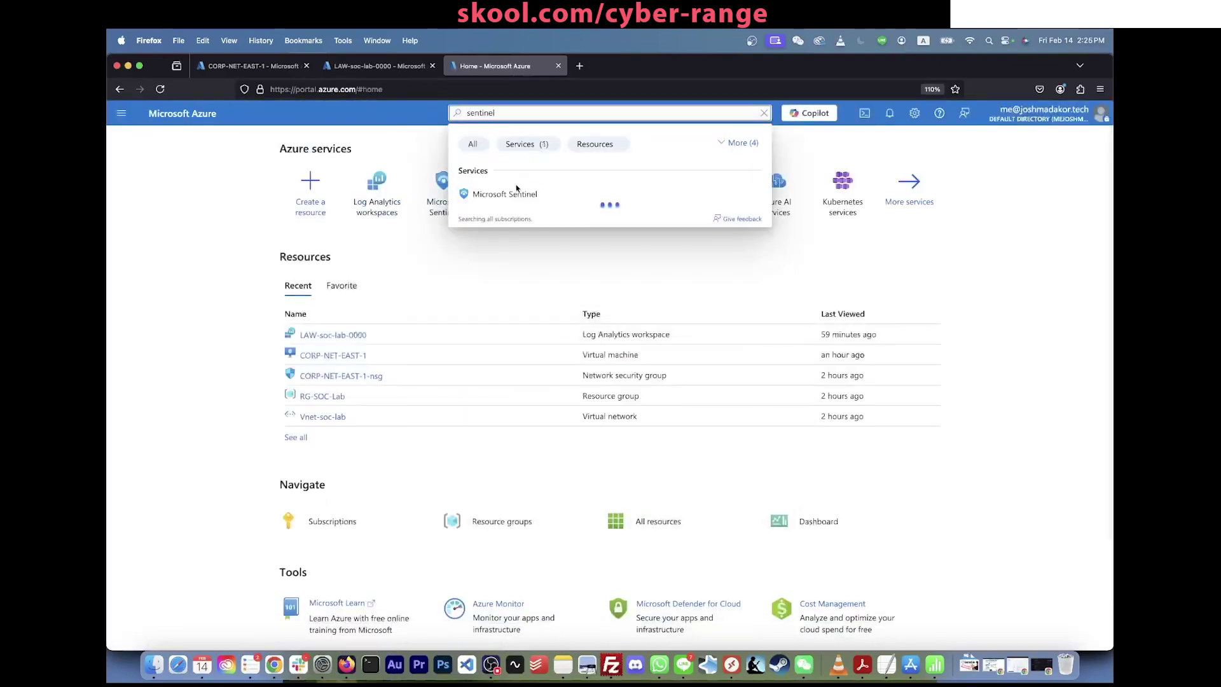
left_click(509, 194)
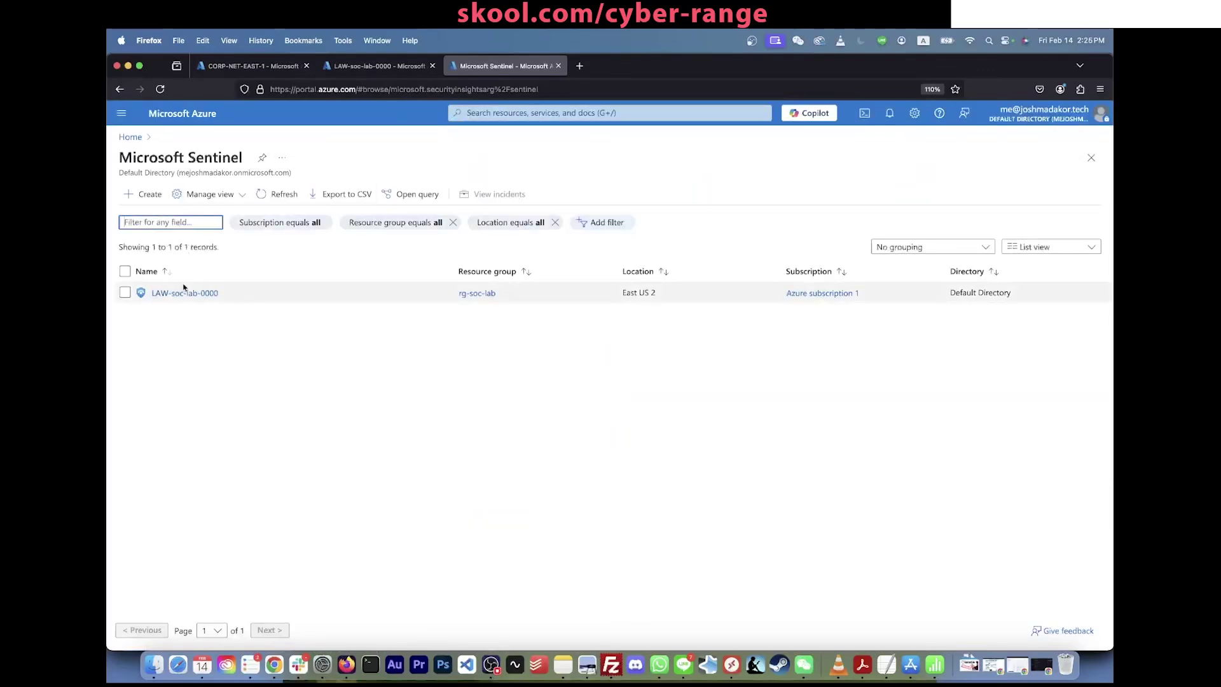
left_click(184, 294)
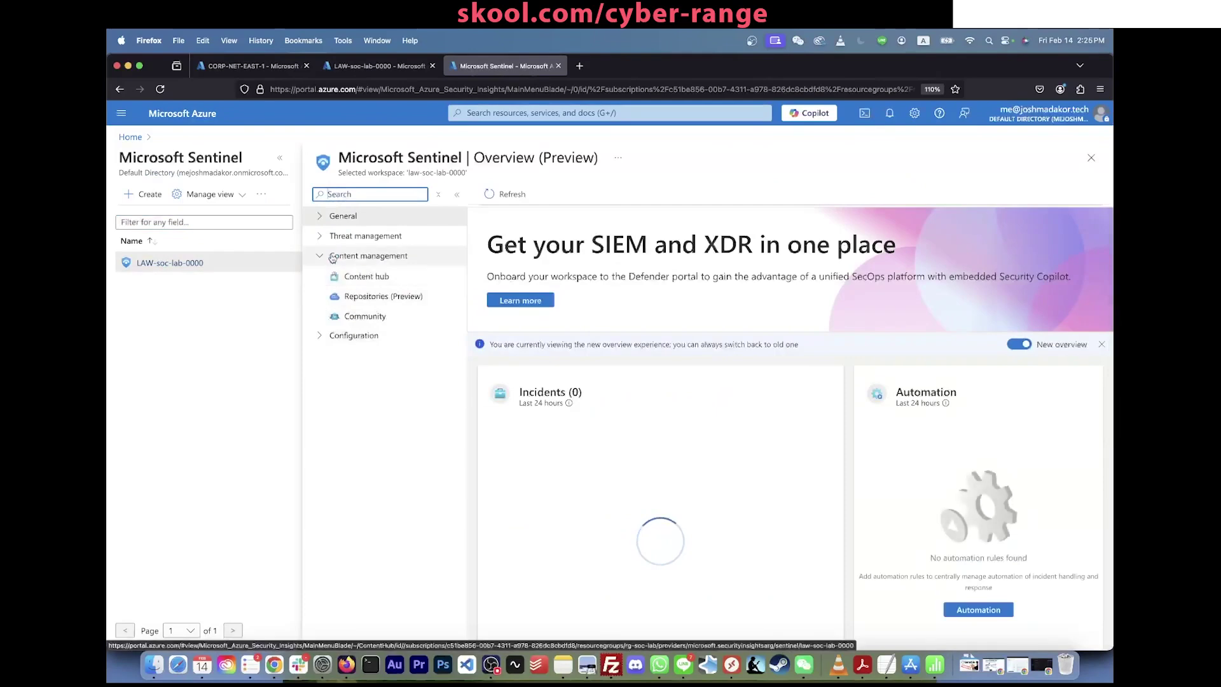
left_click(321, 341)
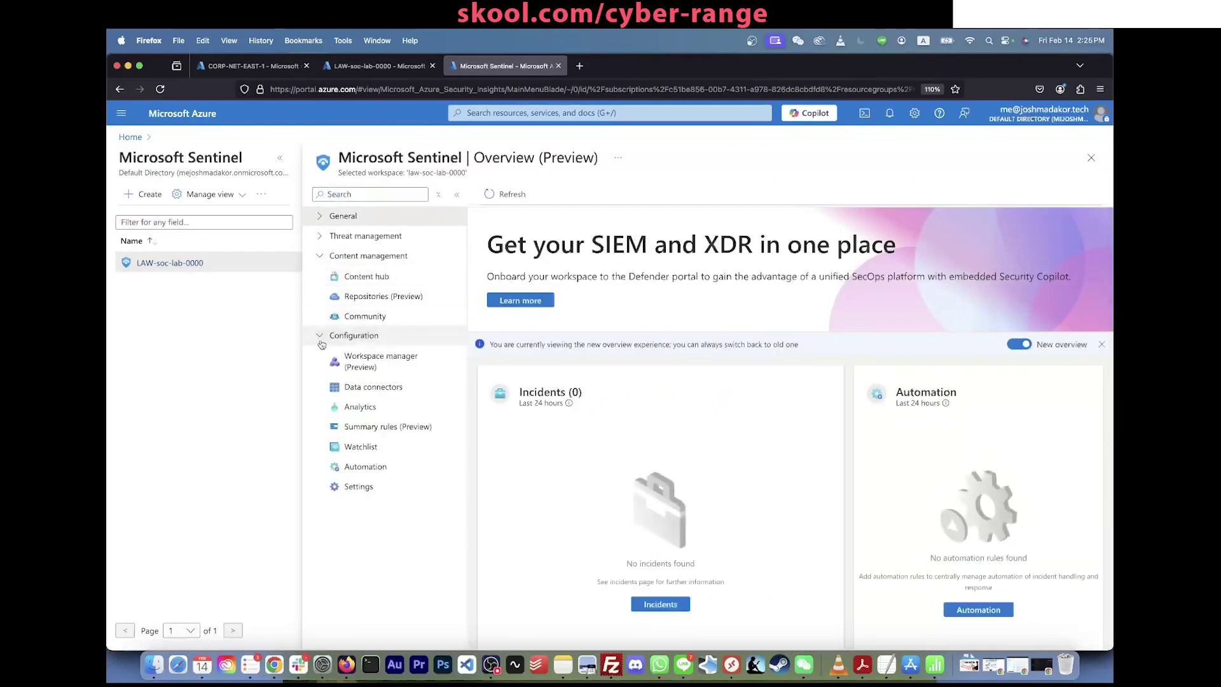
left_click(369, 450)
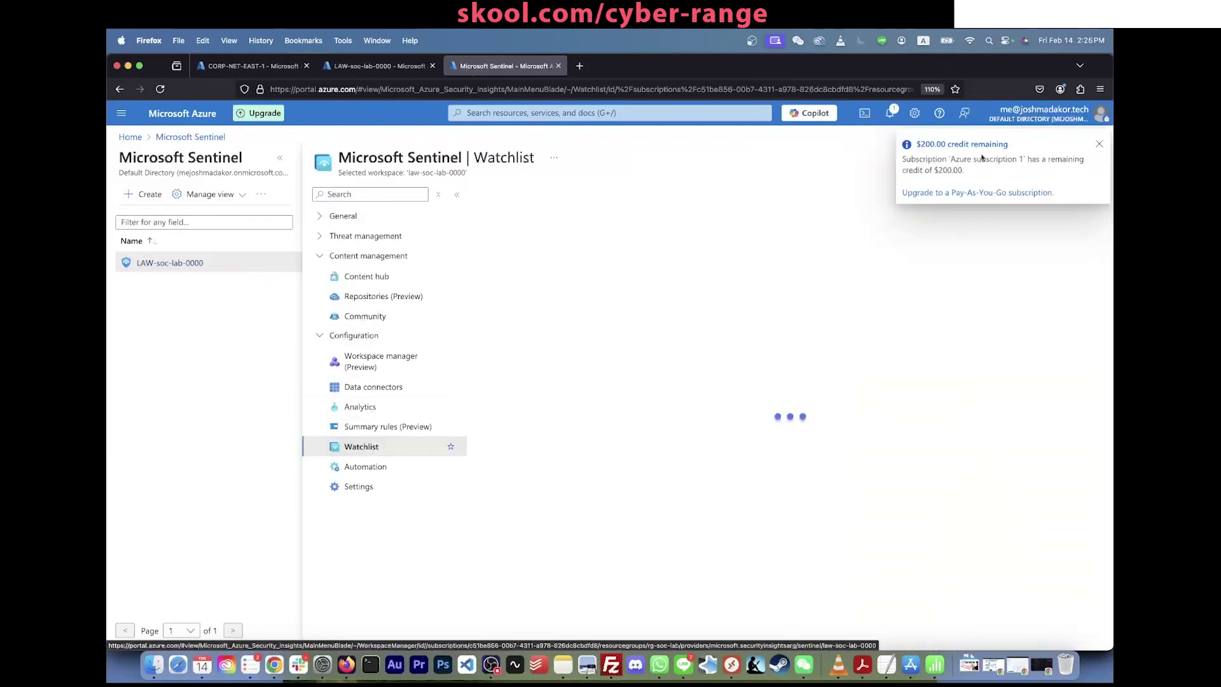
left_click(1100, 145)
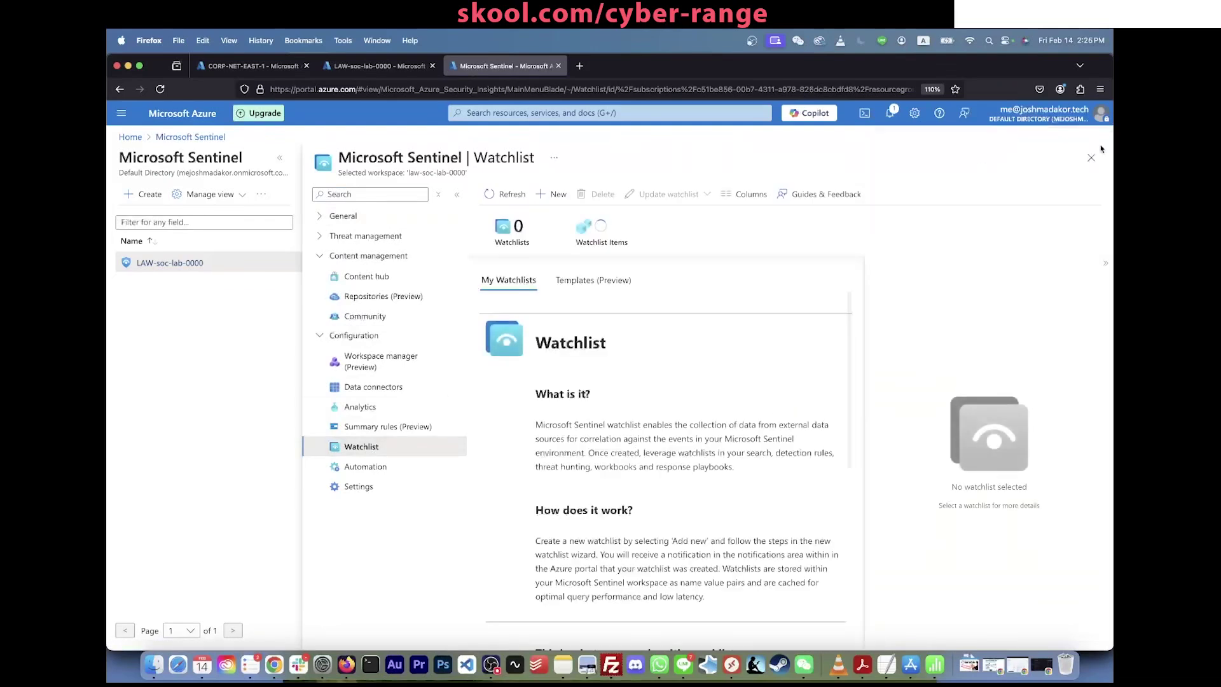
Step: Start a new watchlist with name and alias both 'geoip'
left_click(553, 195)
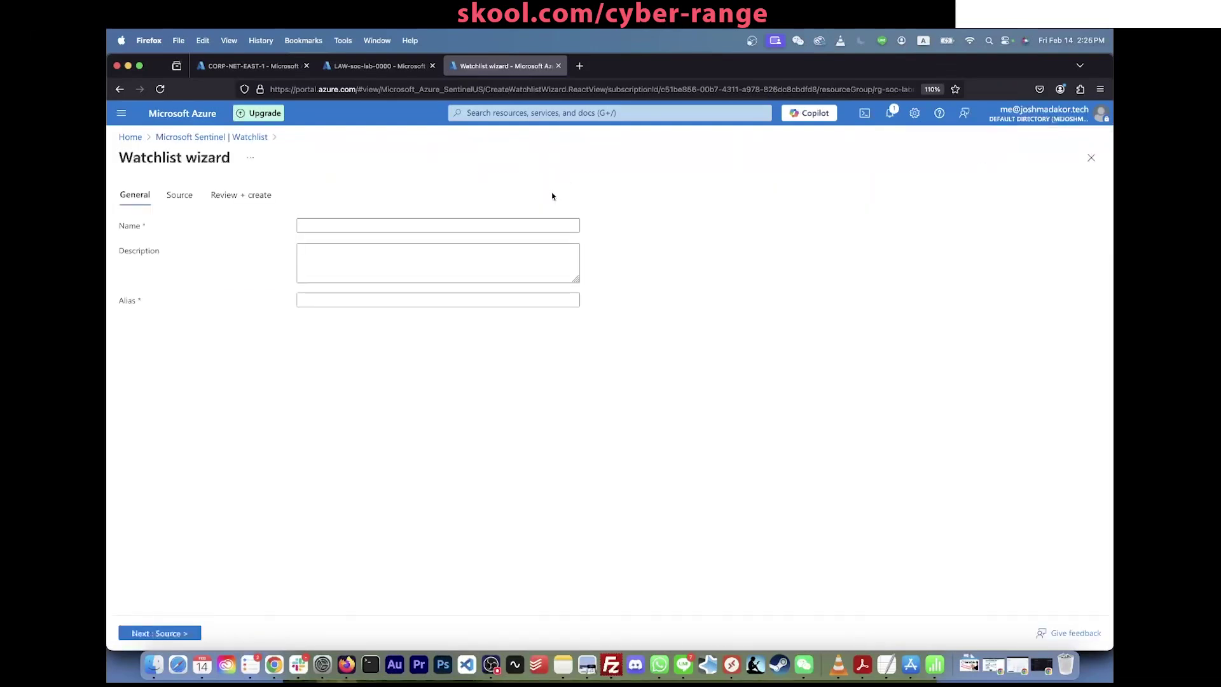
left_click(454, 225)
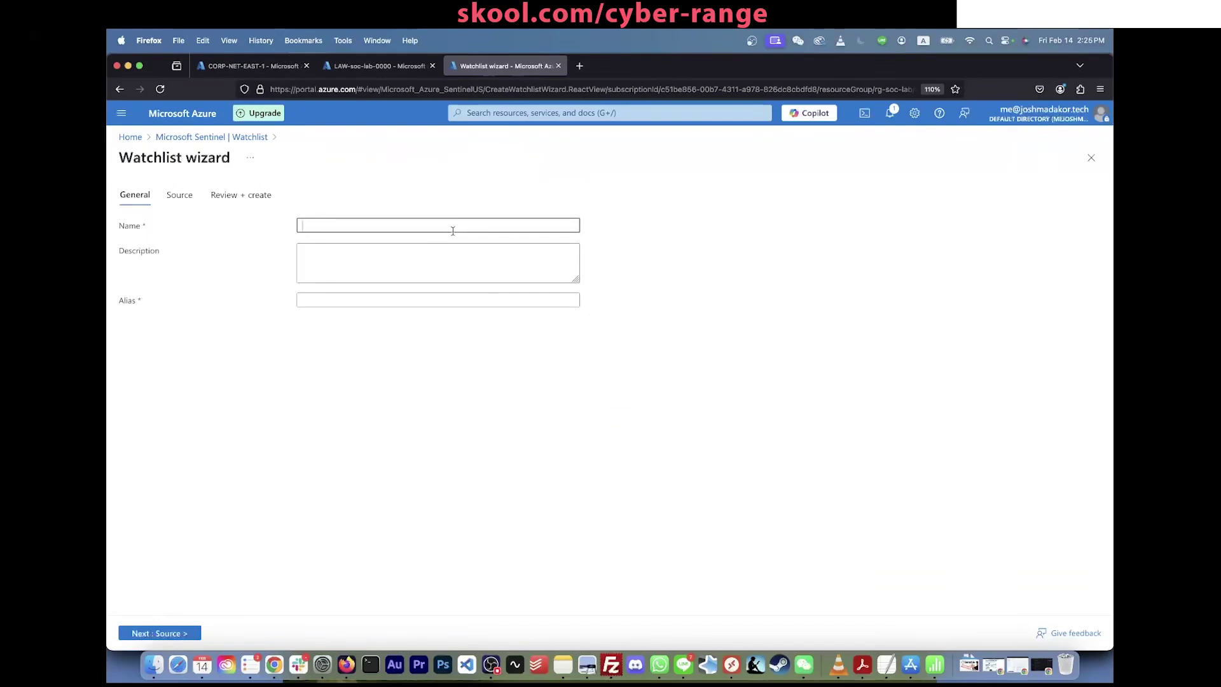
type("geoip")
left_click(364, 304)
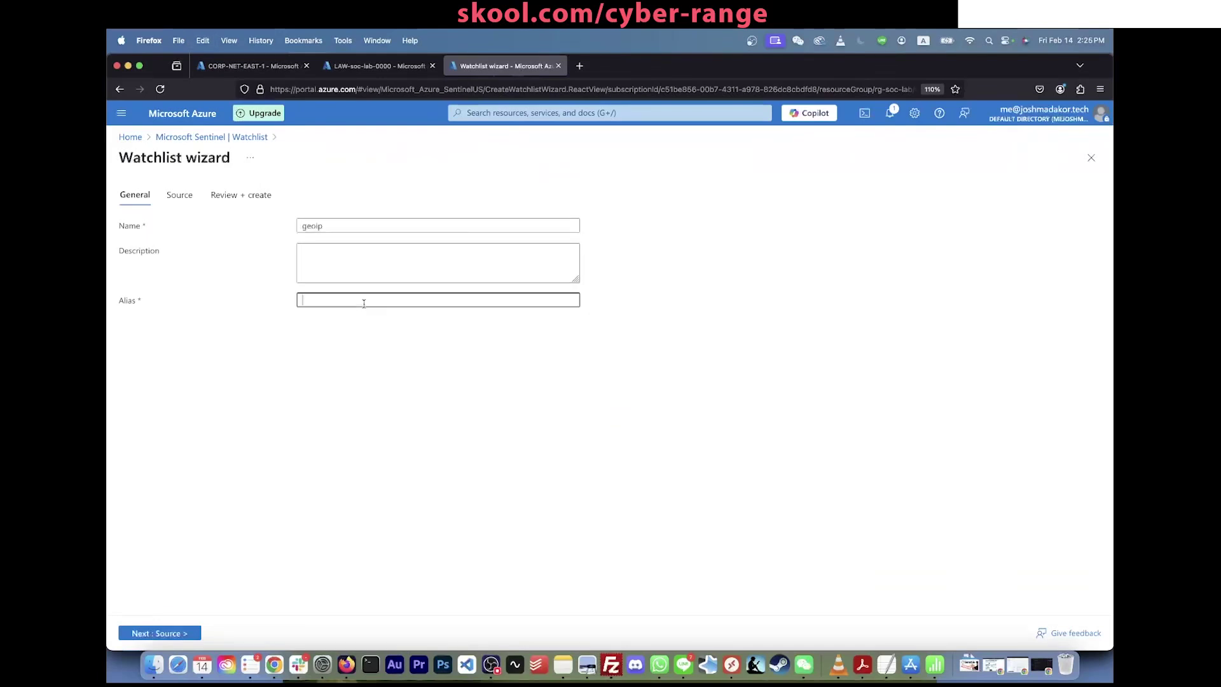
type("geoip")
left_click(182, 634)
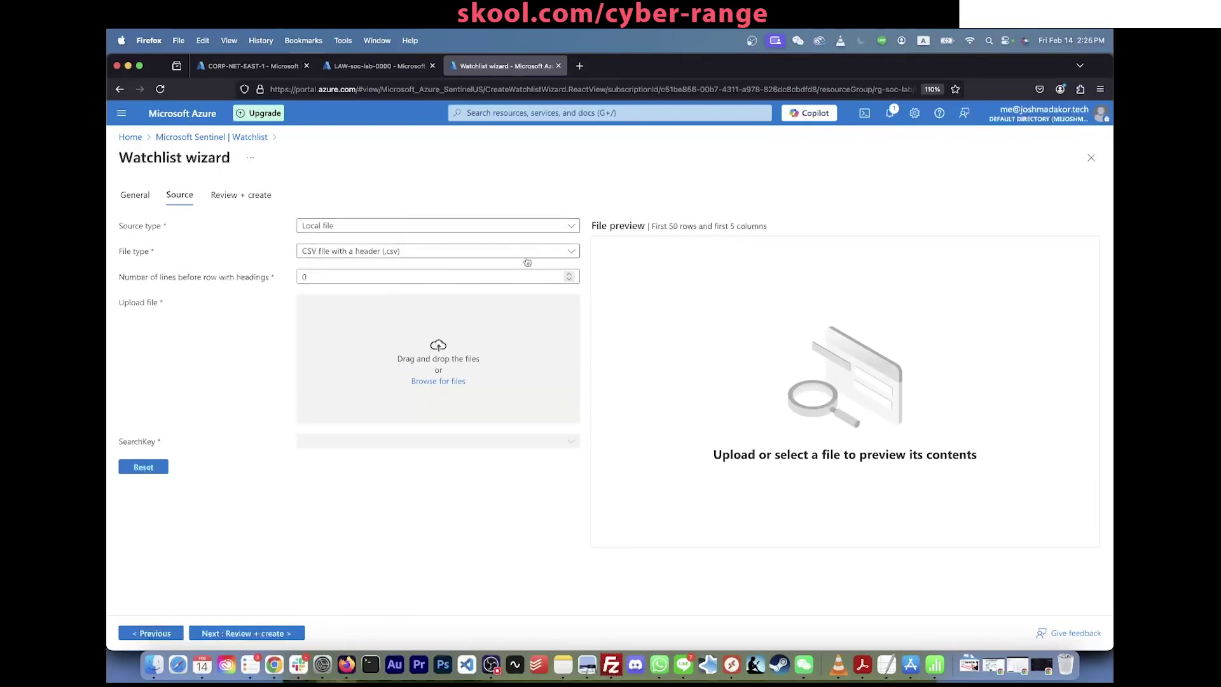
Step: Upload geoip-summarized.csv from Downloads as the watchlist source file
left_click(432, 381)
left_click(427, 307)
scroll(560, 327, "down", 2)
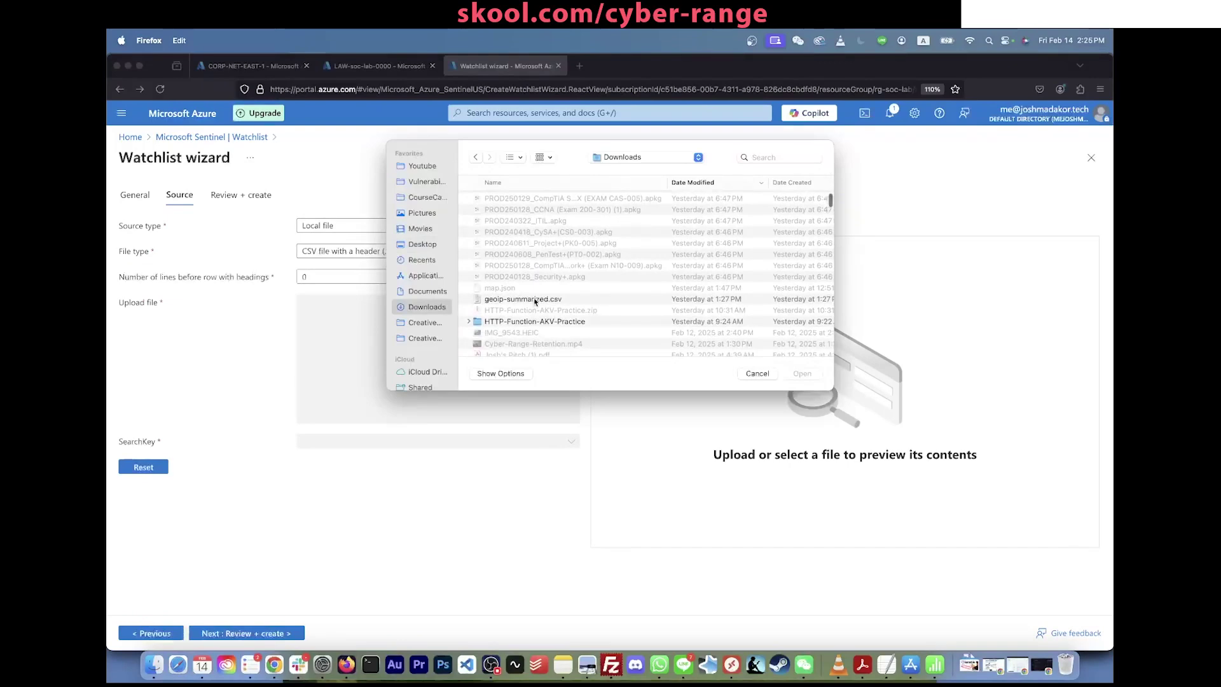
scroll(535, 301, "down", 2)
scroll(536, 305, "up", 3)
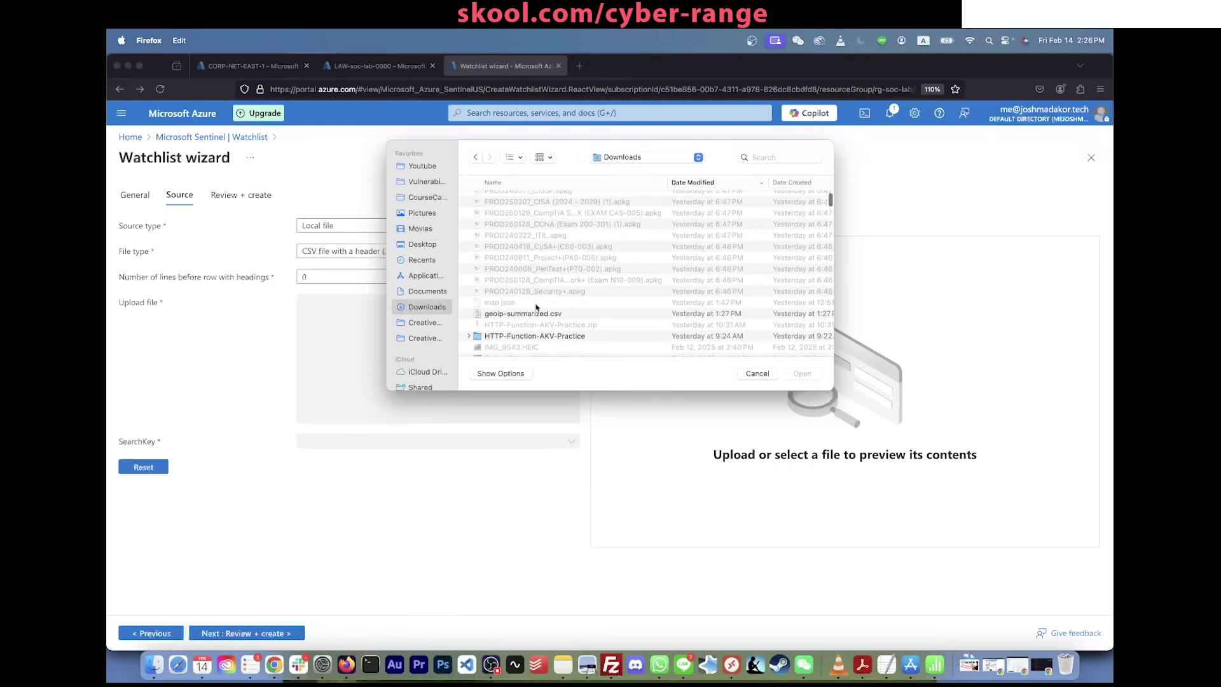
double_click(536, 314)
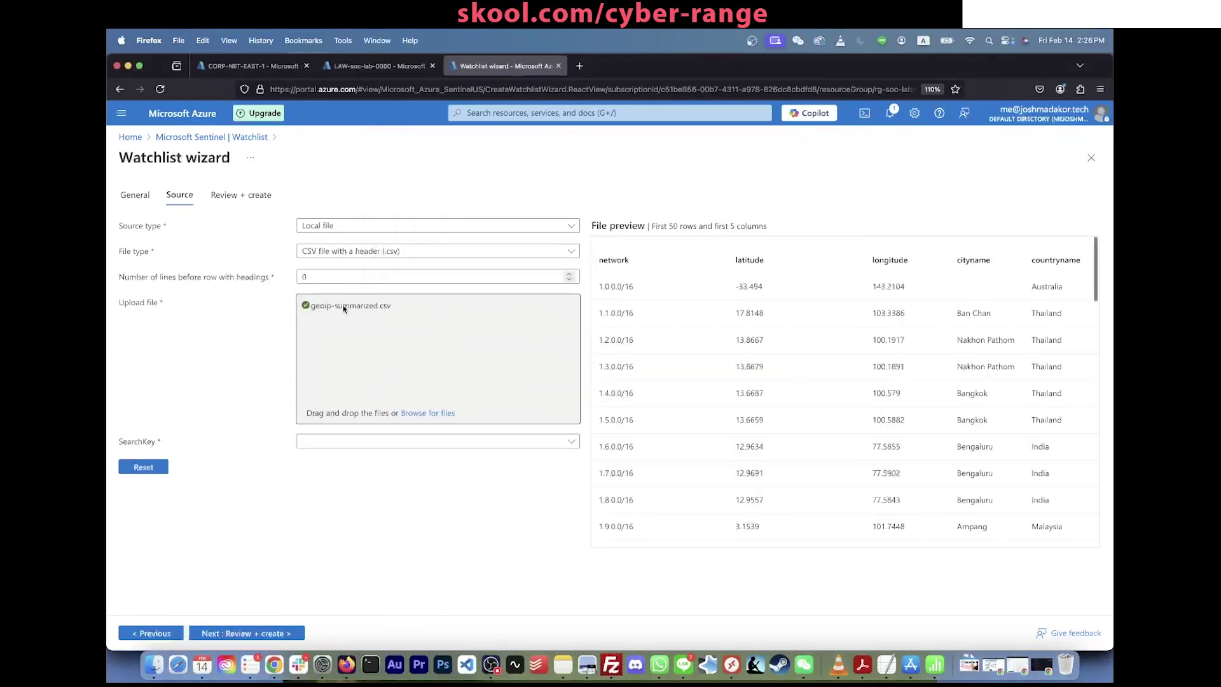
scroll(791, 299, "down", 2)
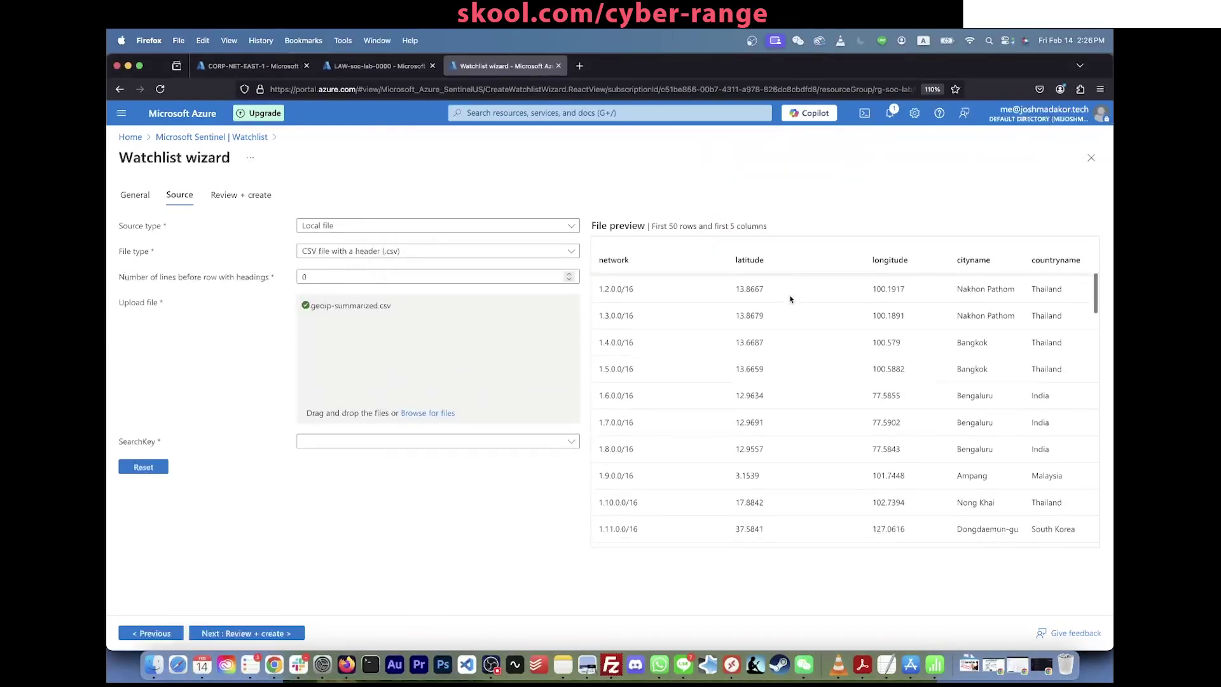
scroll(791, 299, "down", 3)
scroll(790, 299, "up", 5)
Step: Choose network as the search key, review and create the watchlist
left_click(414, 440)
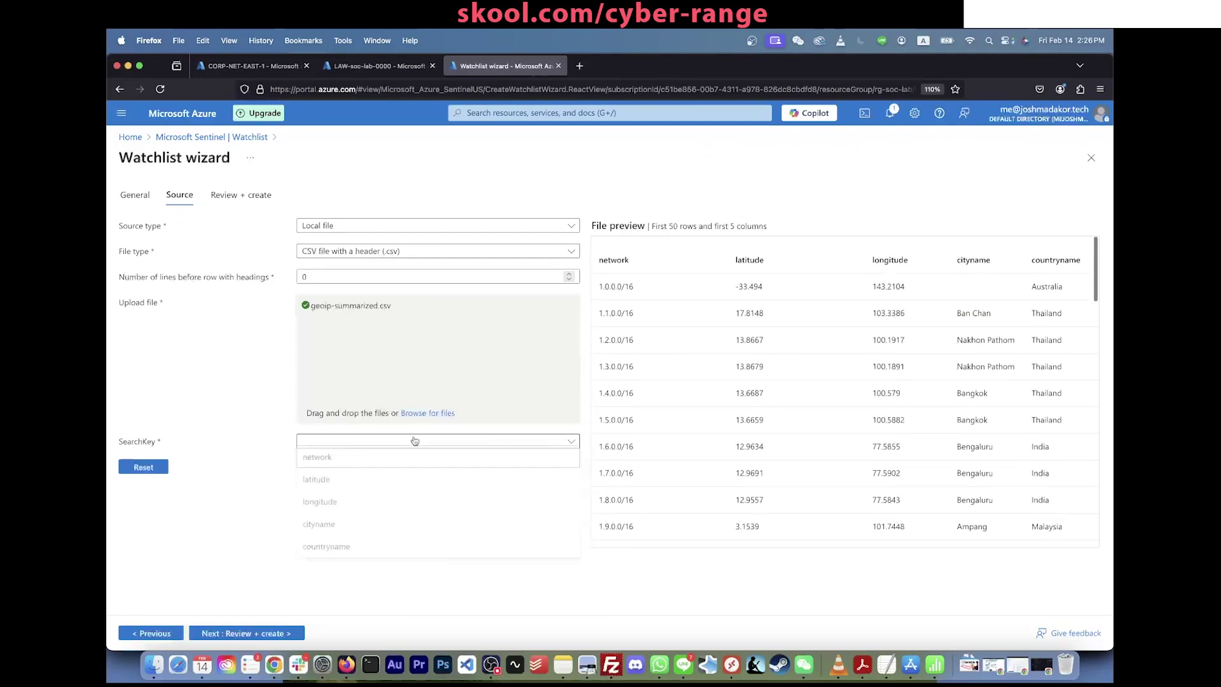
left_click(355, 462)
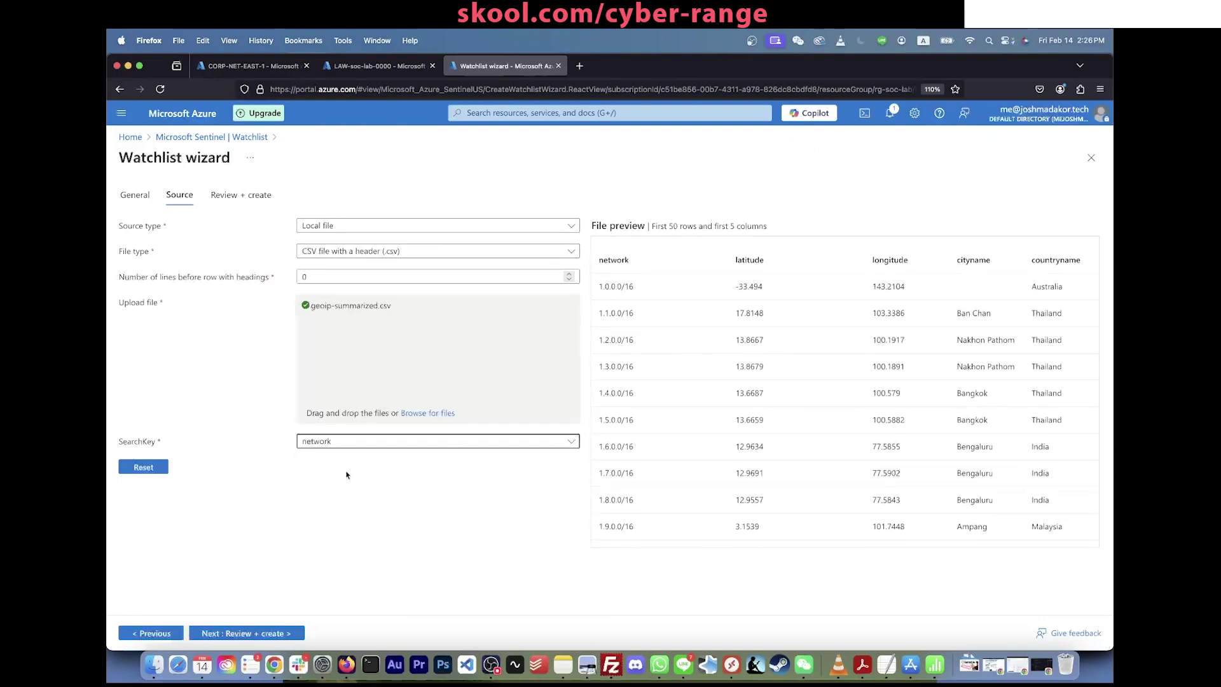
left_click(252, 633)
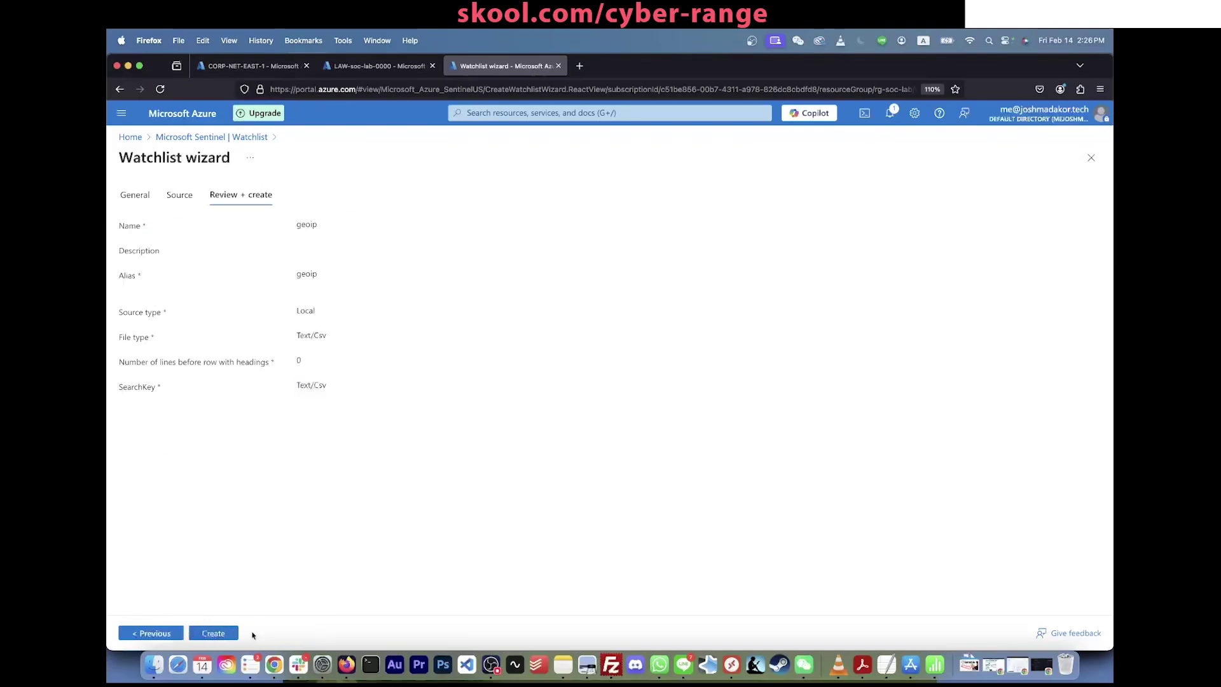
left_click(251, 633)
left_click(1100, 145)
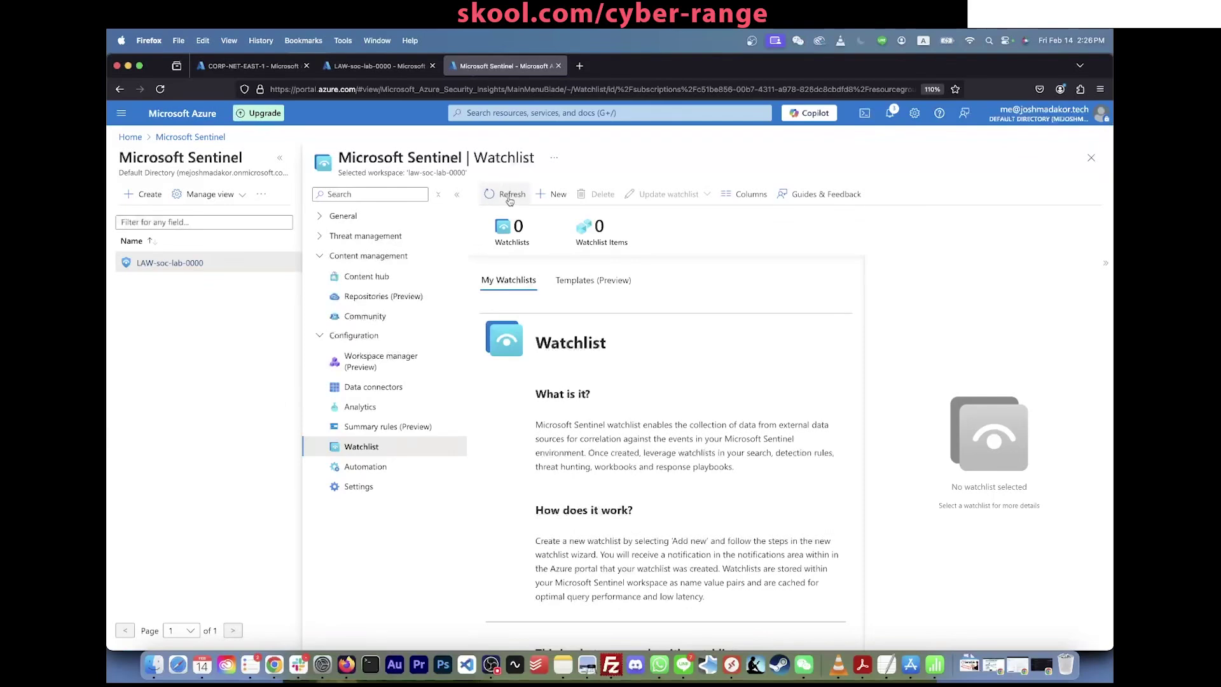
Step: Refresh the watchlists and view geoip's details, showing upload at 1.82% with 0 rows
left_click(510, 197)
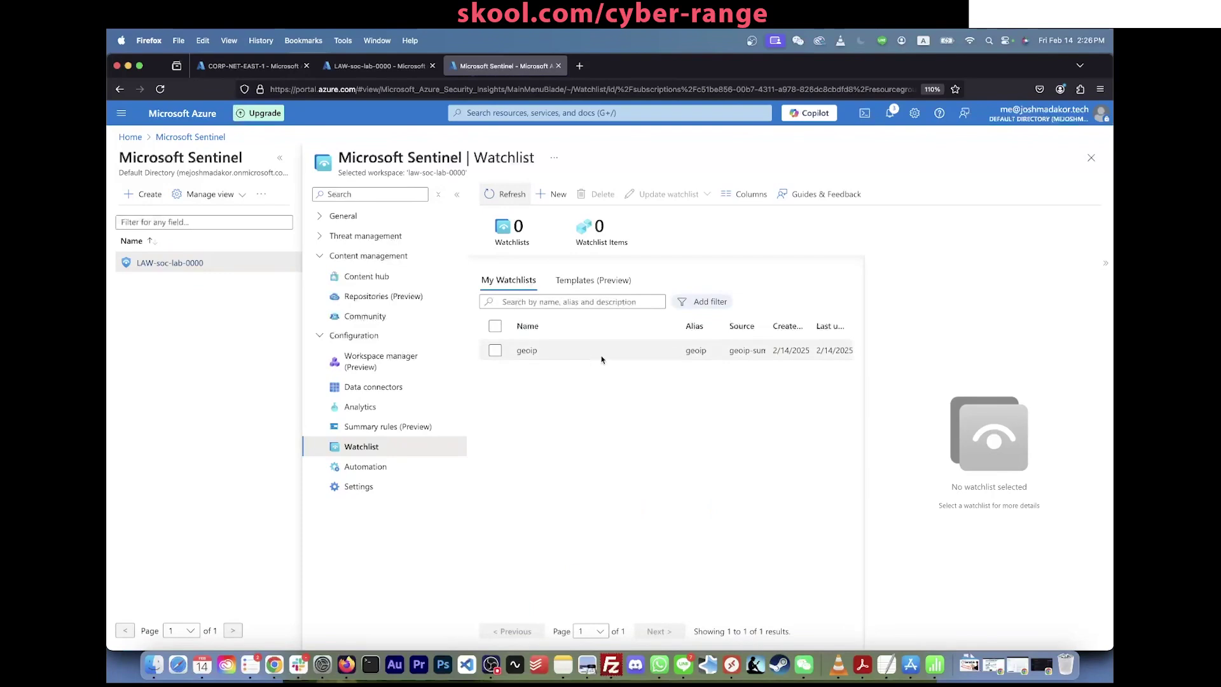
left_click(568, 356)
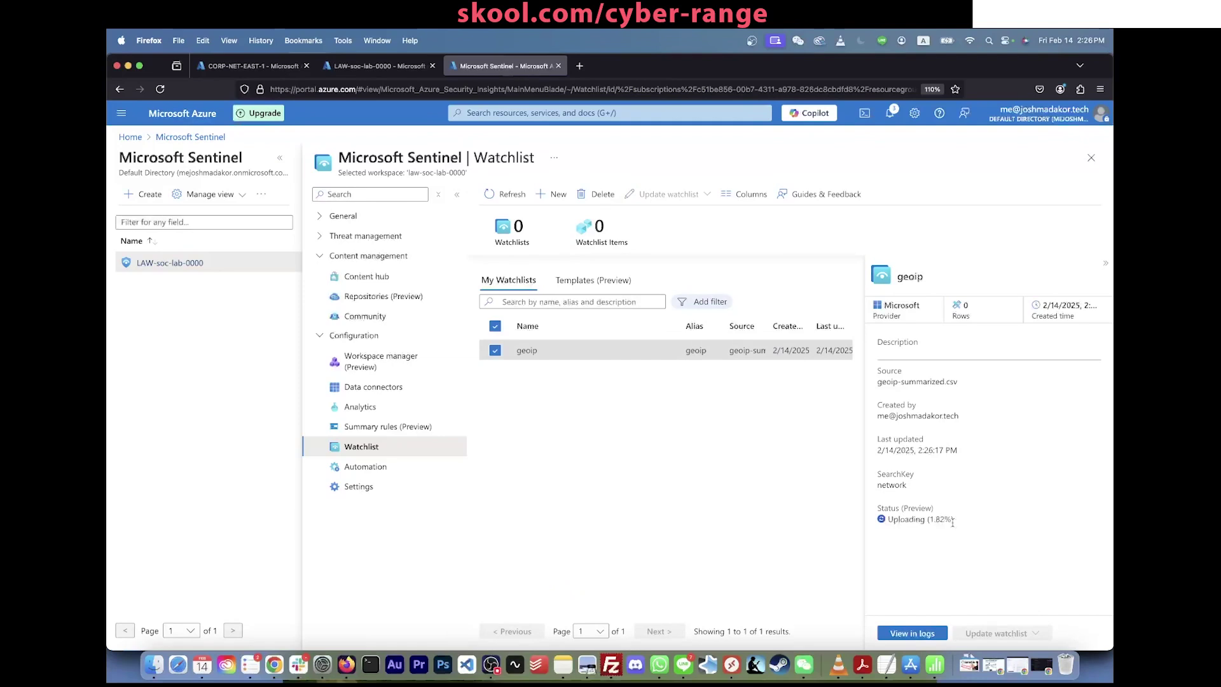
left_click(507, 194)
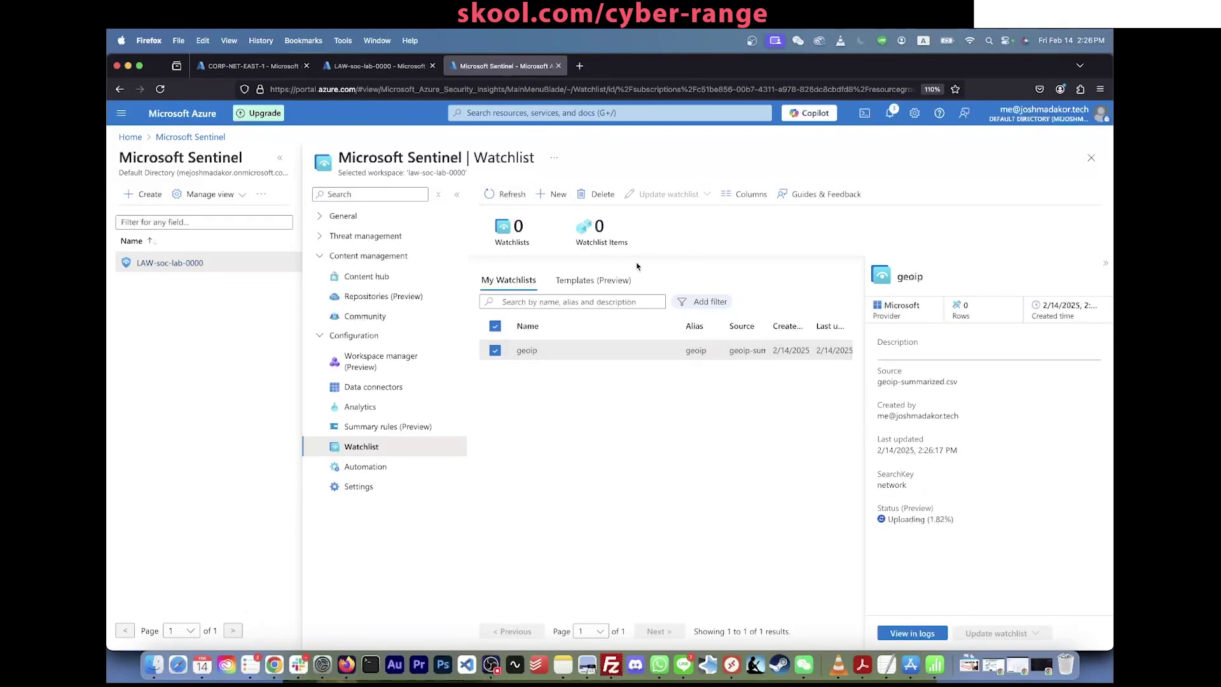
left_click(935, 665)
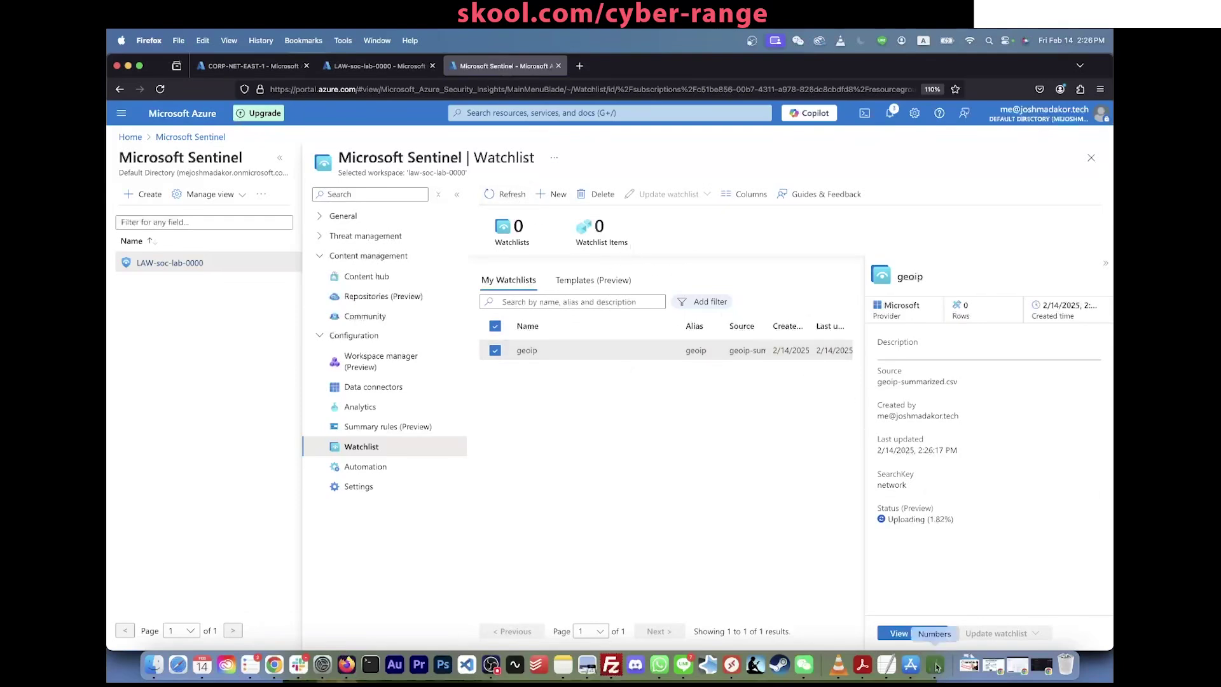
Step: Review the last rows of the geoip-summarized sheet and close Find & Replace
scroll(485, 378, "down", 20)
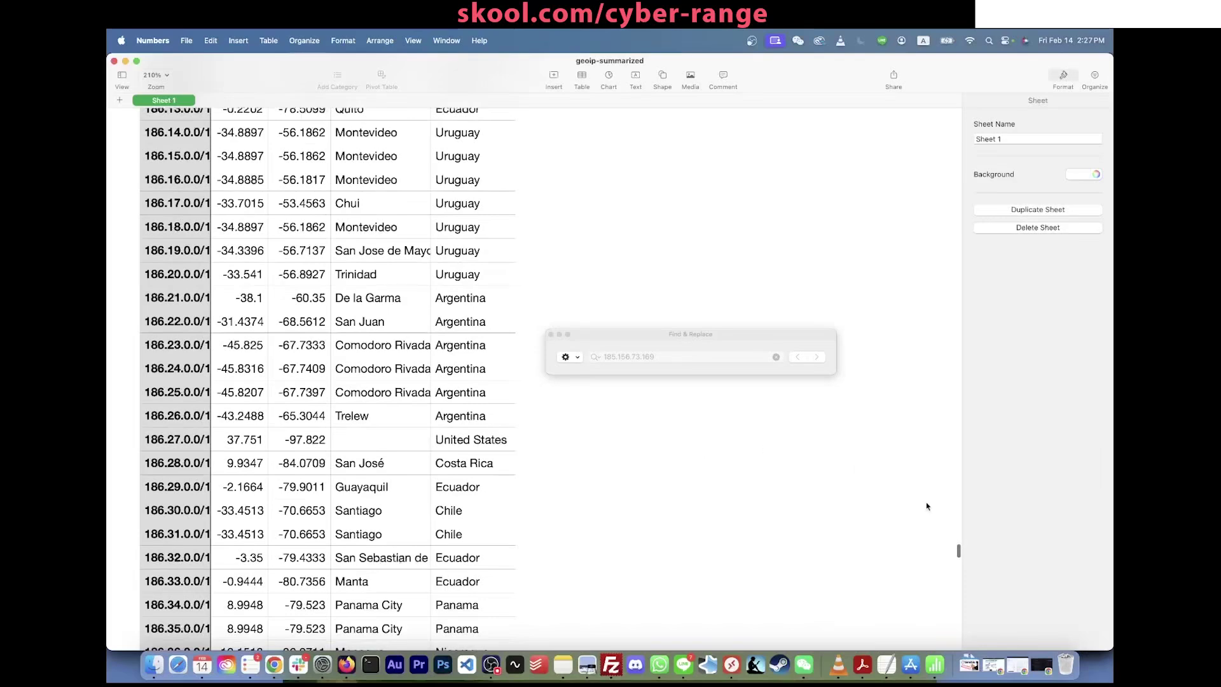
left_click_drag(957, 552, 956, 642)
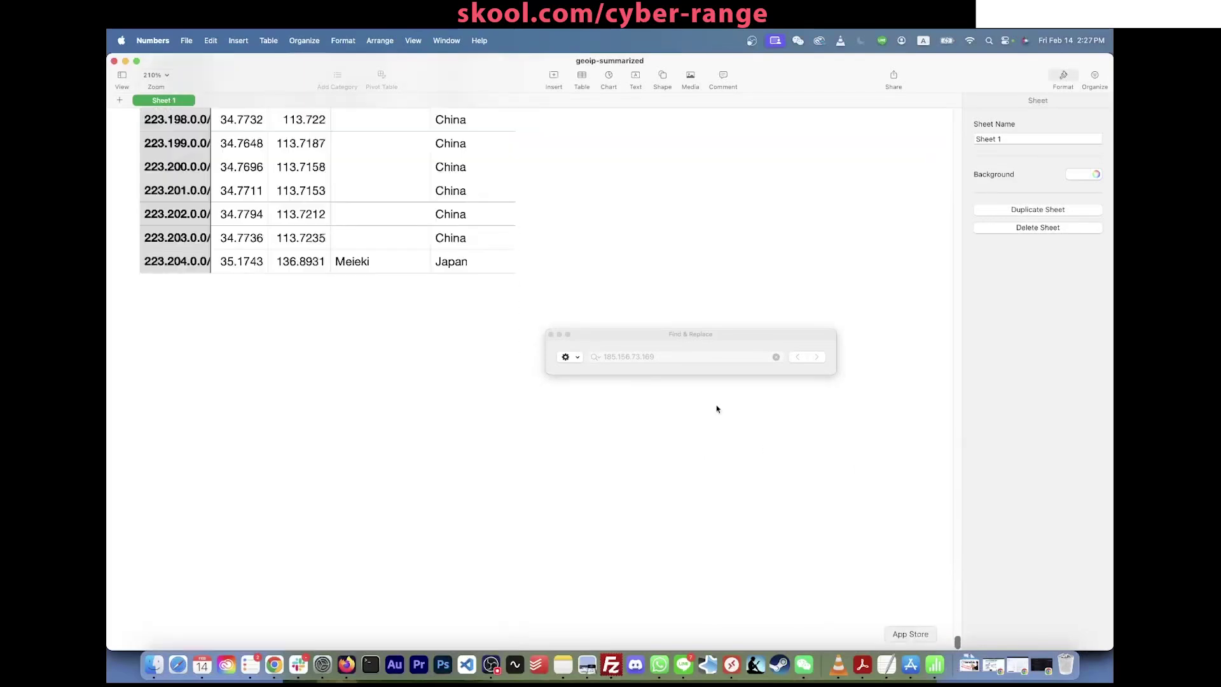
left_click(551, 335)
Step: Quit Numbers and sort the Azure watchlists by name
scroll(277, 145, "up", 5)
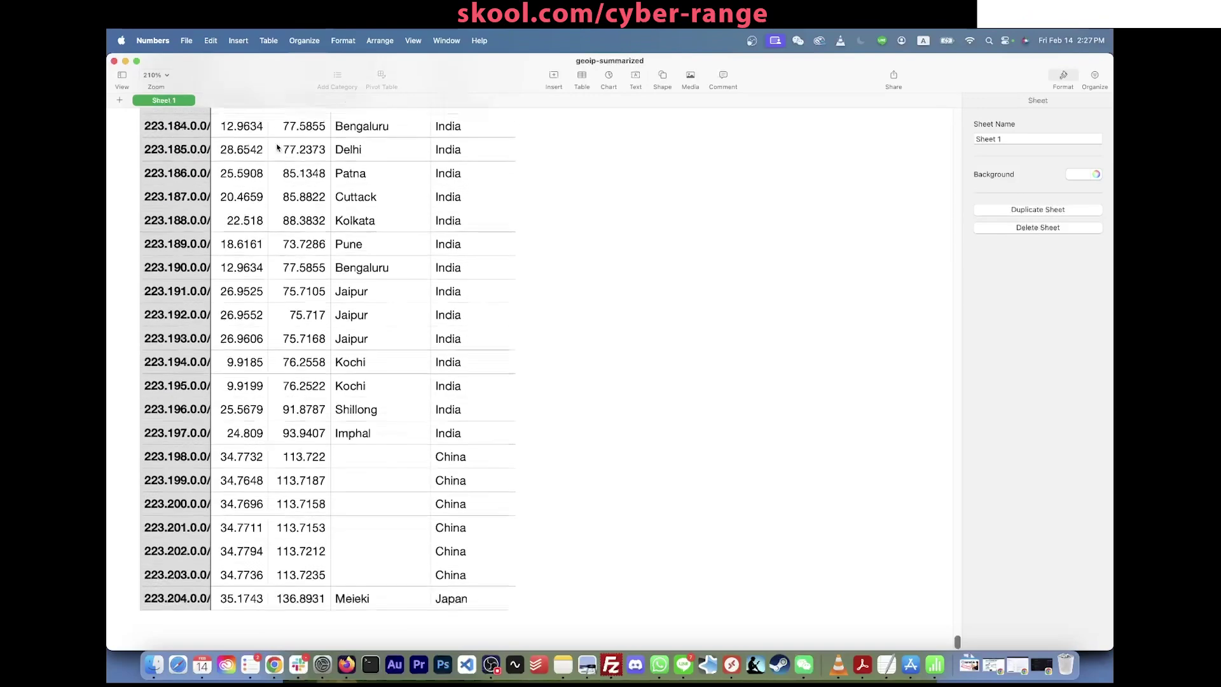
key("super+q")
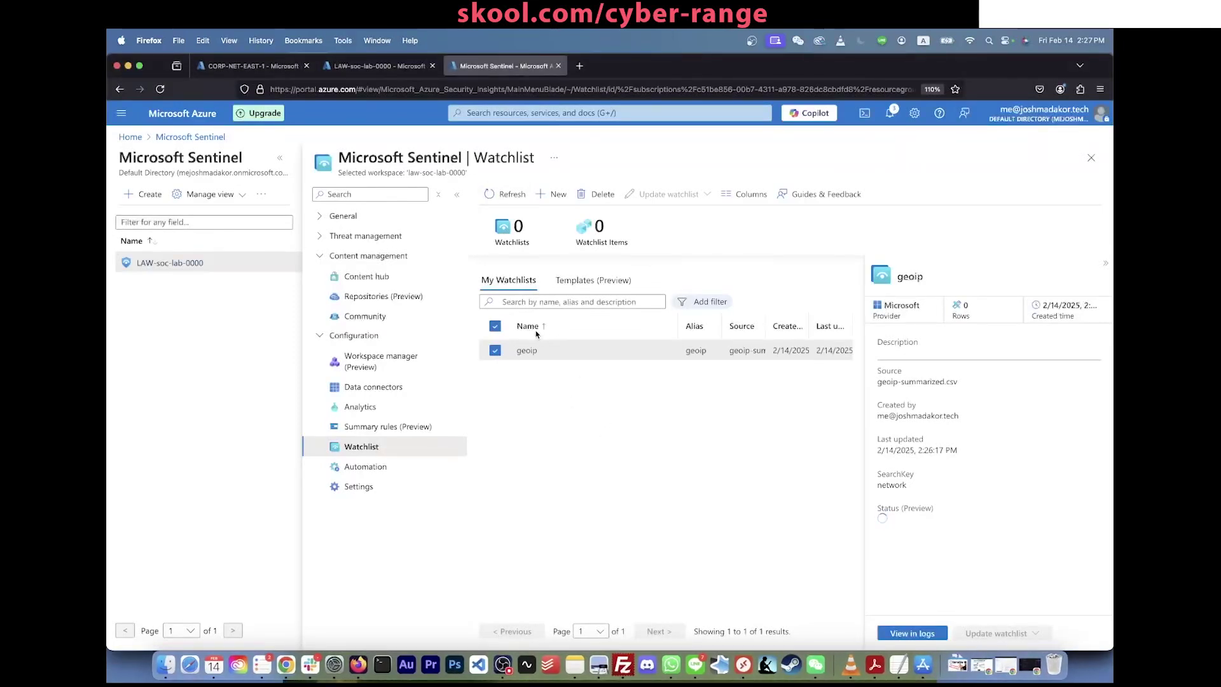
left_click(533, 328)
Step: Reselect geoip and note its upload progress percentage and zero item count
left_click(509, 349)
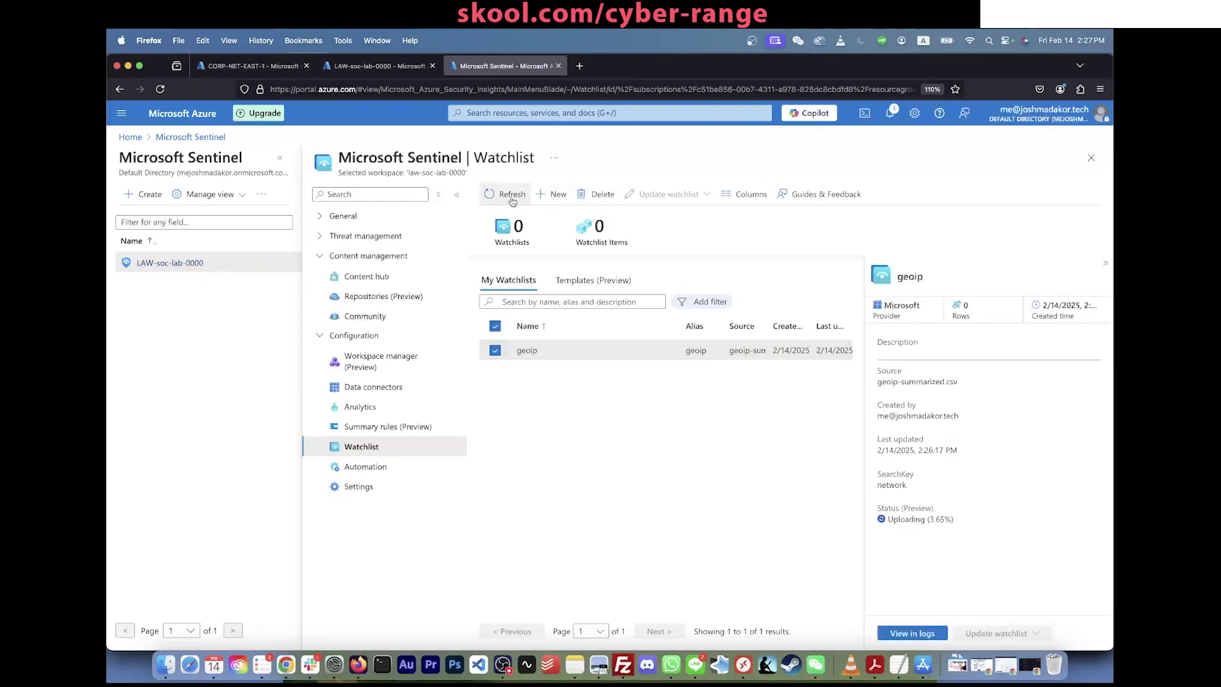
left_click_drag(953, 521, 892, 520)
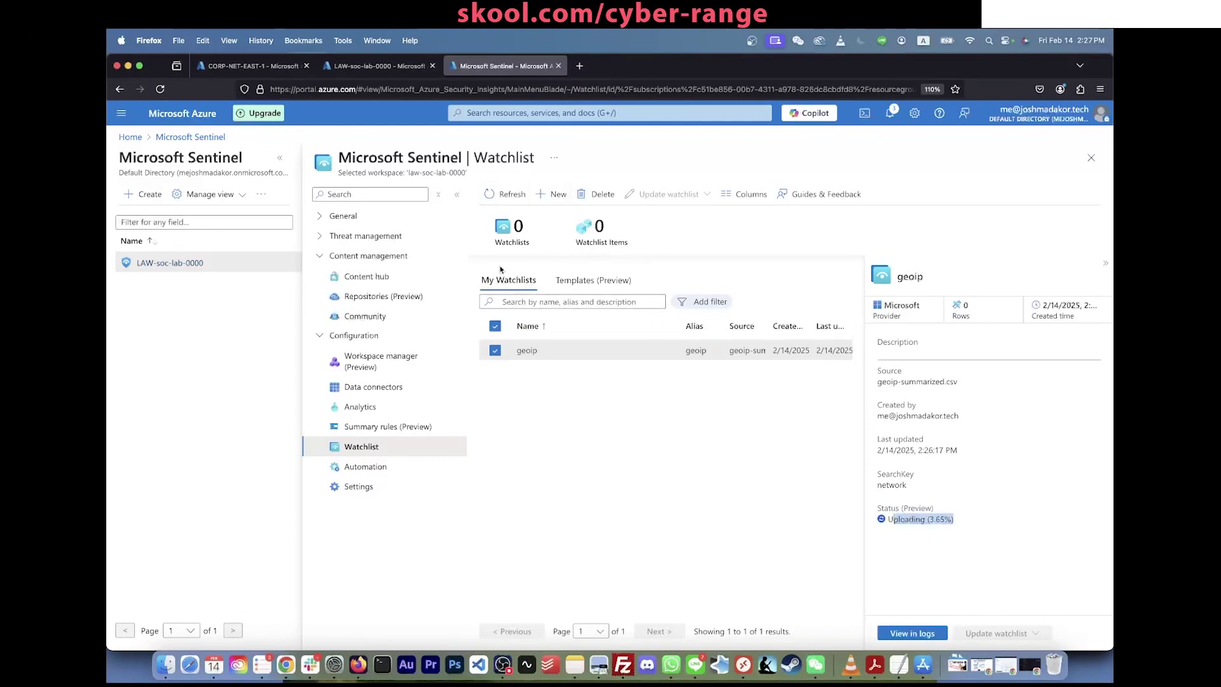
left_click(961, 521)
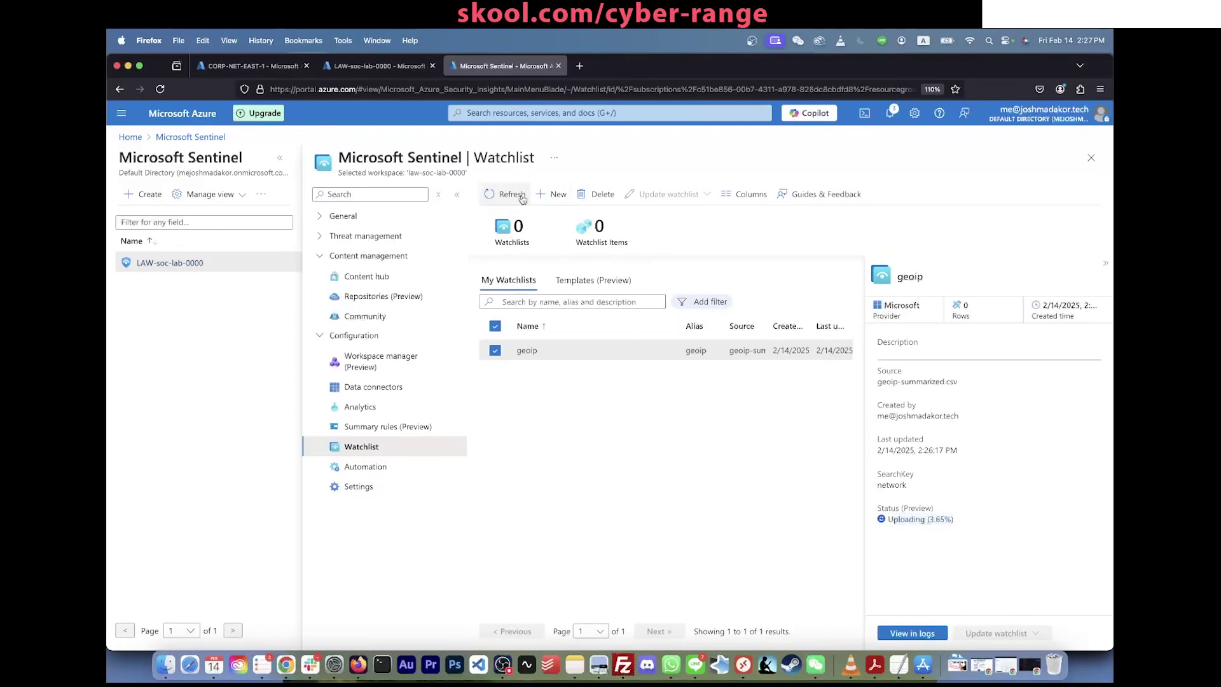
left_click_drag(640, 251, 583, 217)
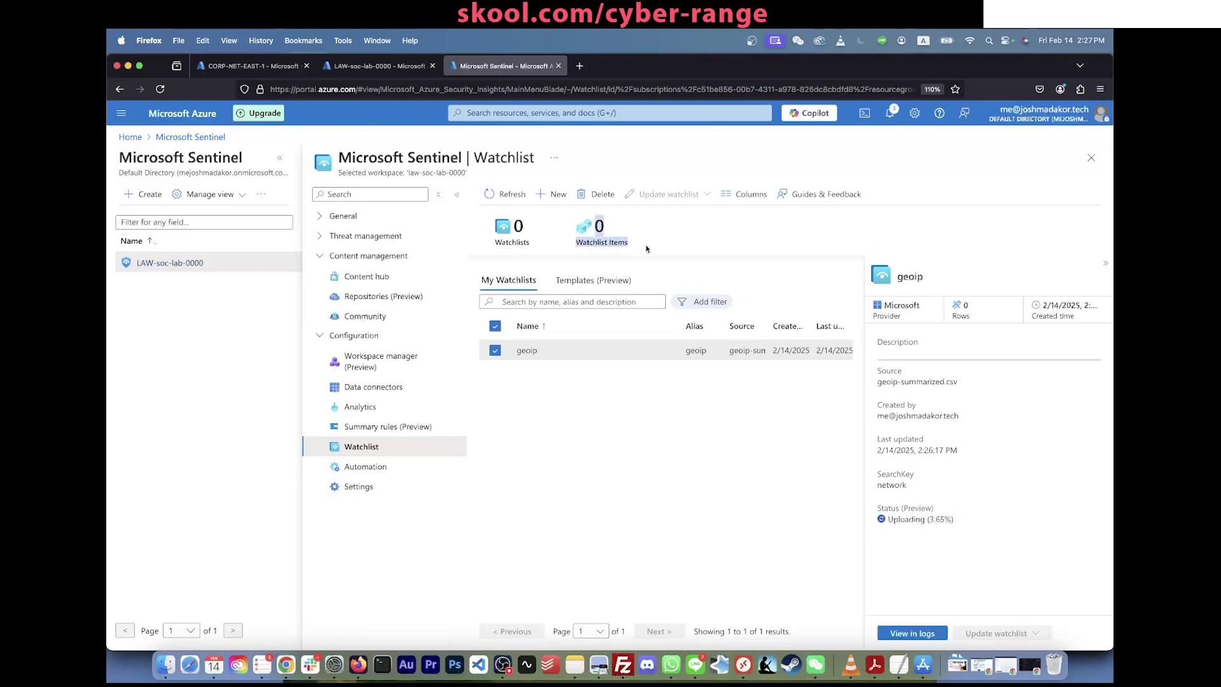
left_click(672, 440)
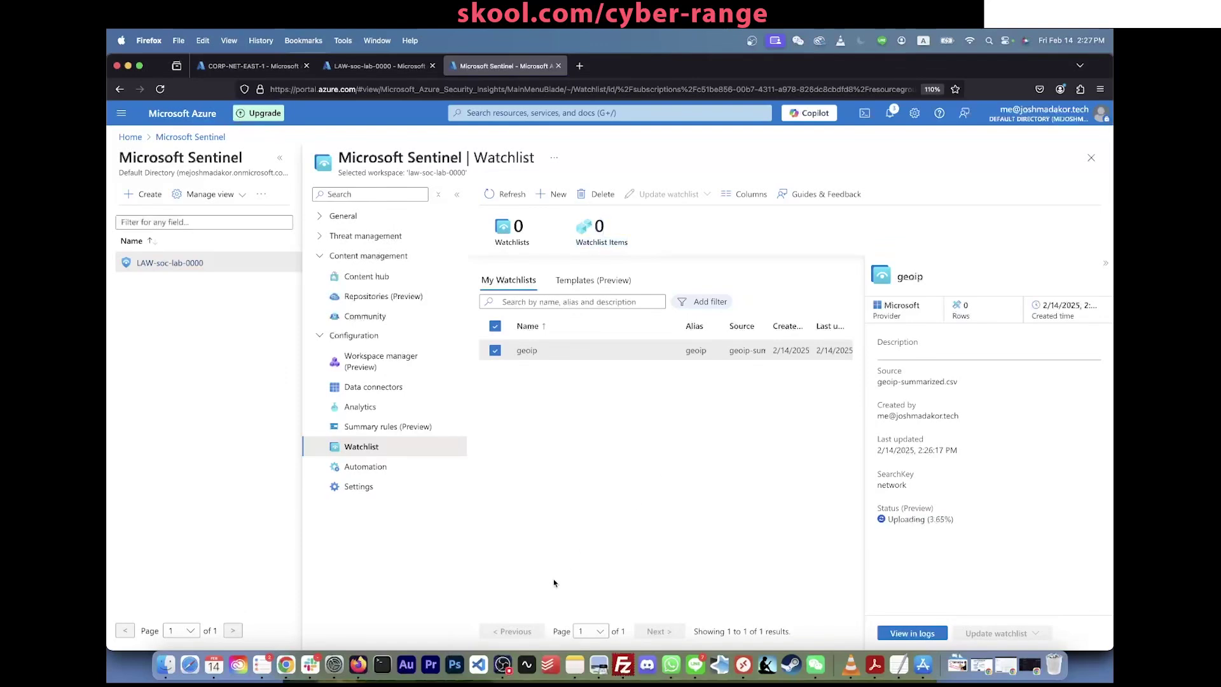
Step: Confirm the geoip watchlist now shows 55K items with status Succeeded
left_click(502, 665)
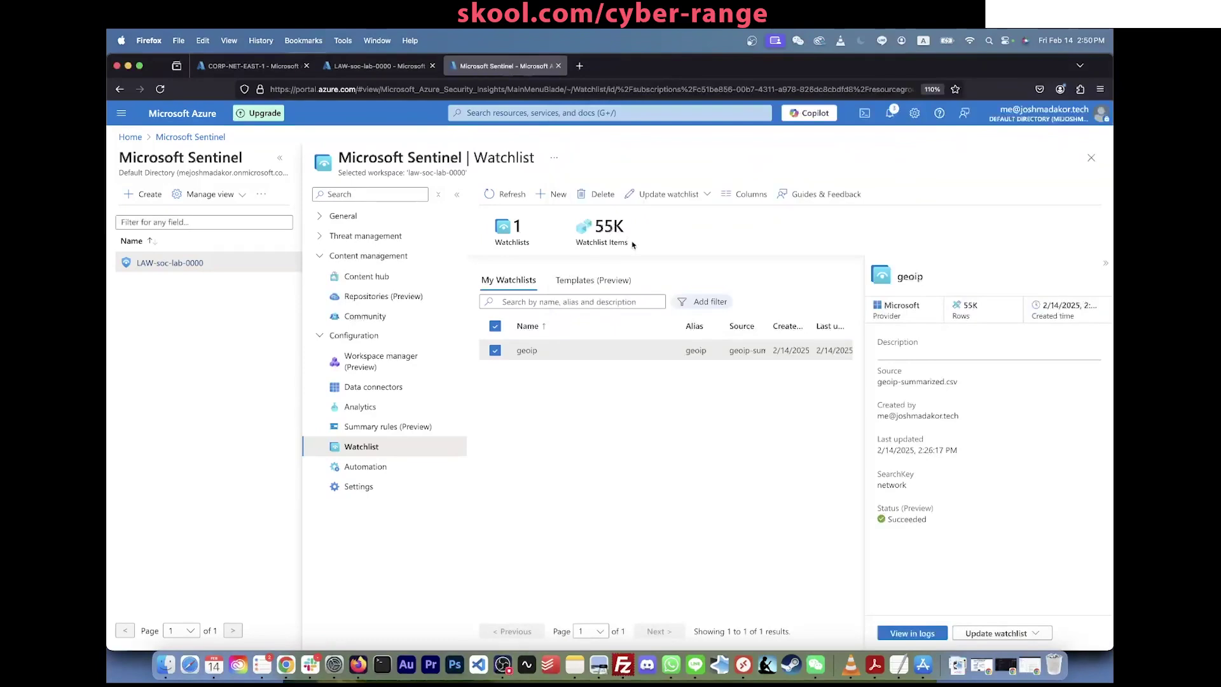
left_click_drag(627, 240, 584, 228)
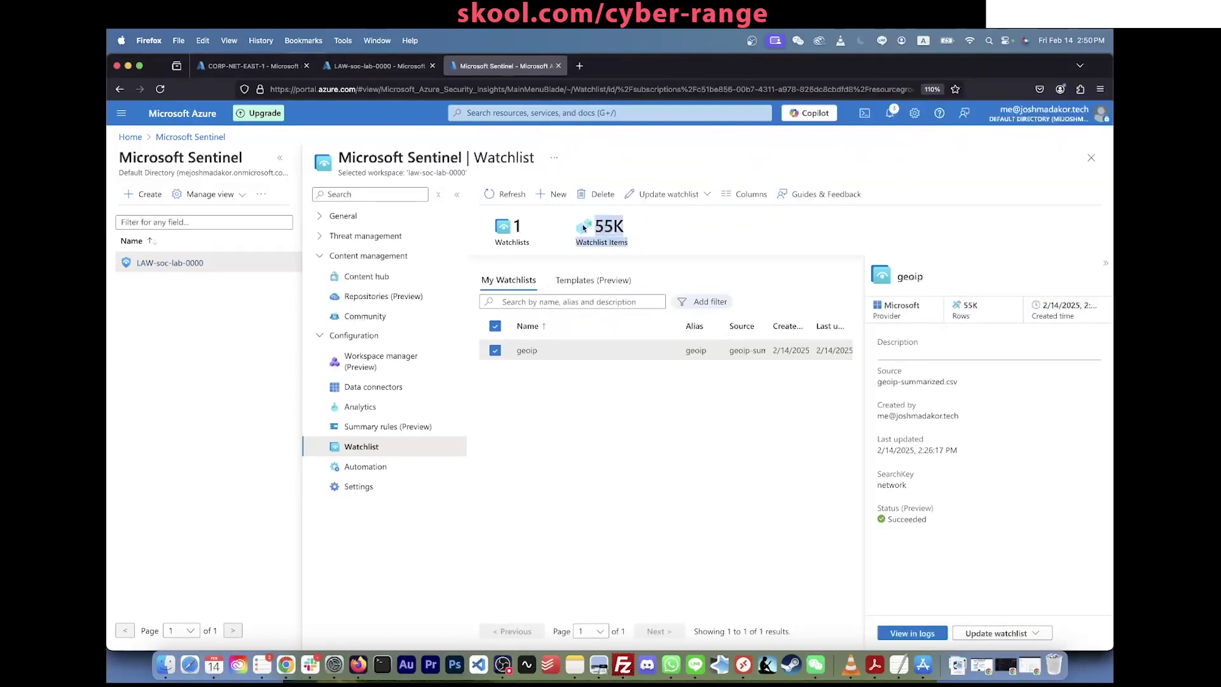
left_click(580, 228)
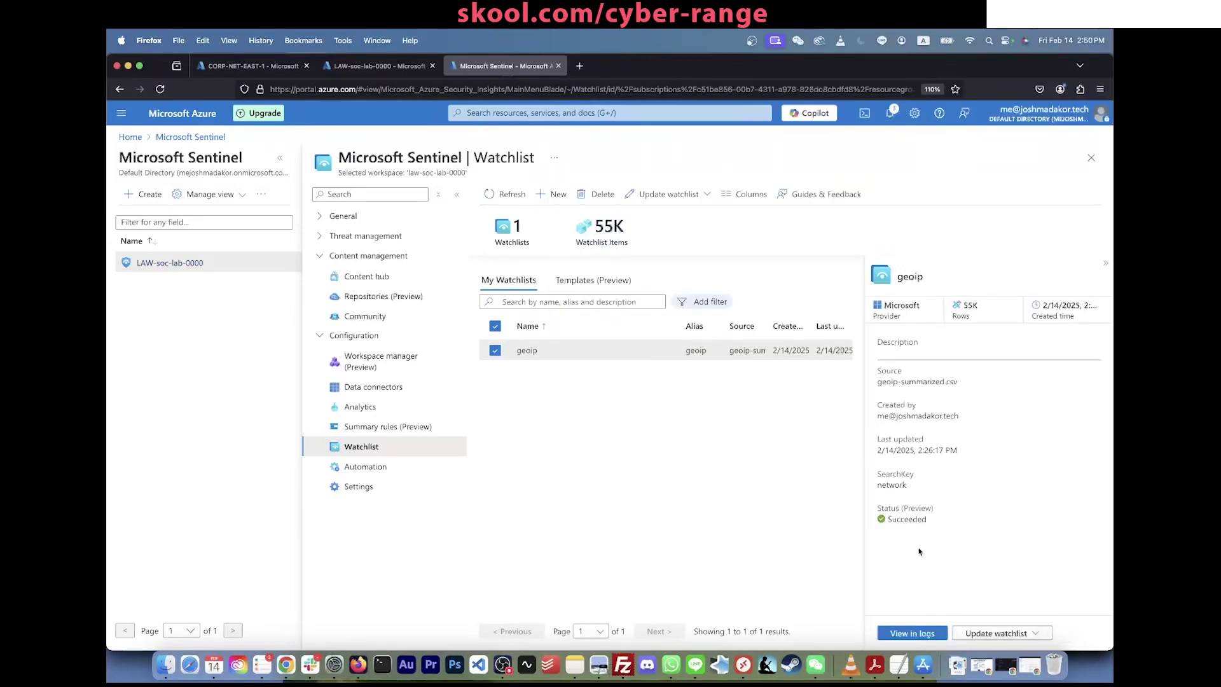
left_click_drag(879, 509, 936, 520)
left_click_drag(878, 508, 933, 509)
left_click(908, 517)
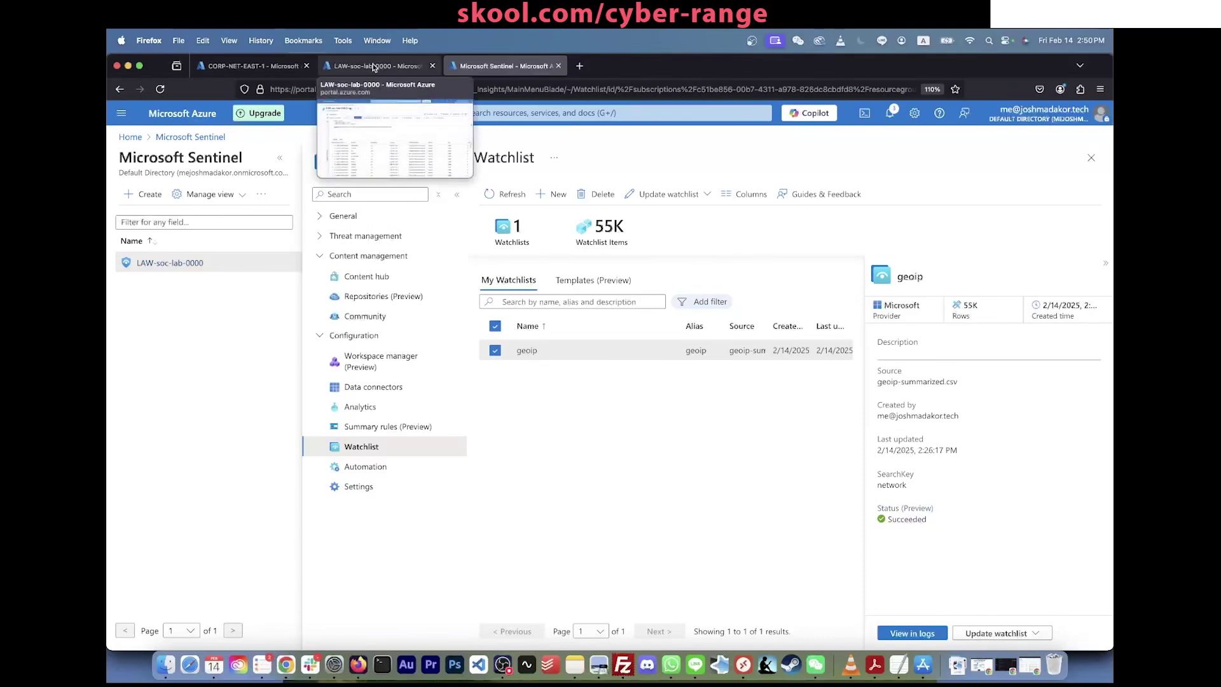
Step: Replace the LAW-soc-lab-0000 Logs query with SecurityEvent and run it
left_click(374, 66)
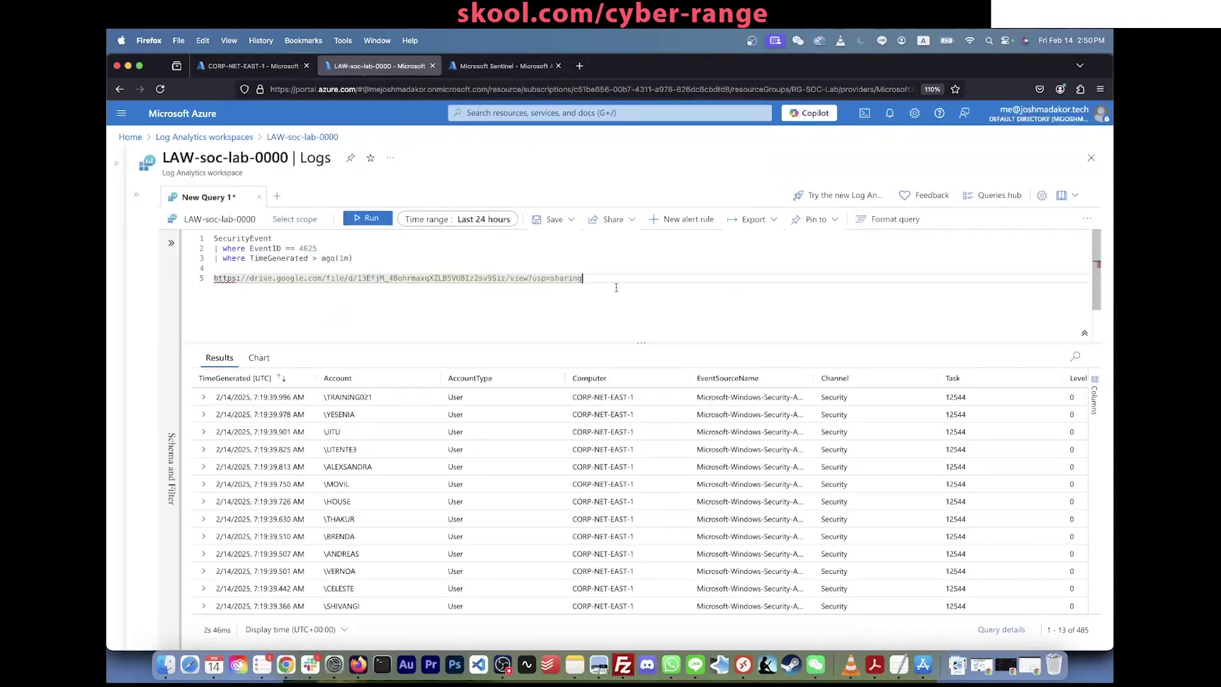
key("Return")
key("Return")
key("super+v")
key("super+a")
key("super+z")
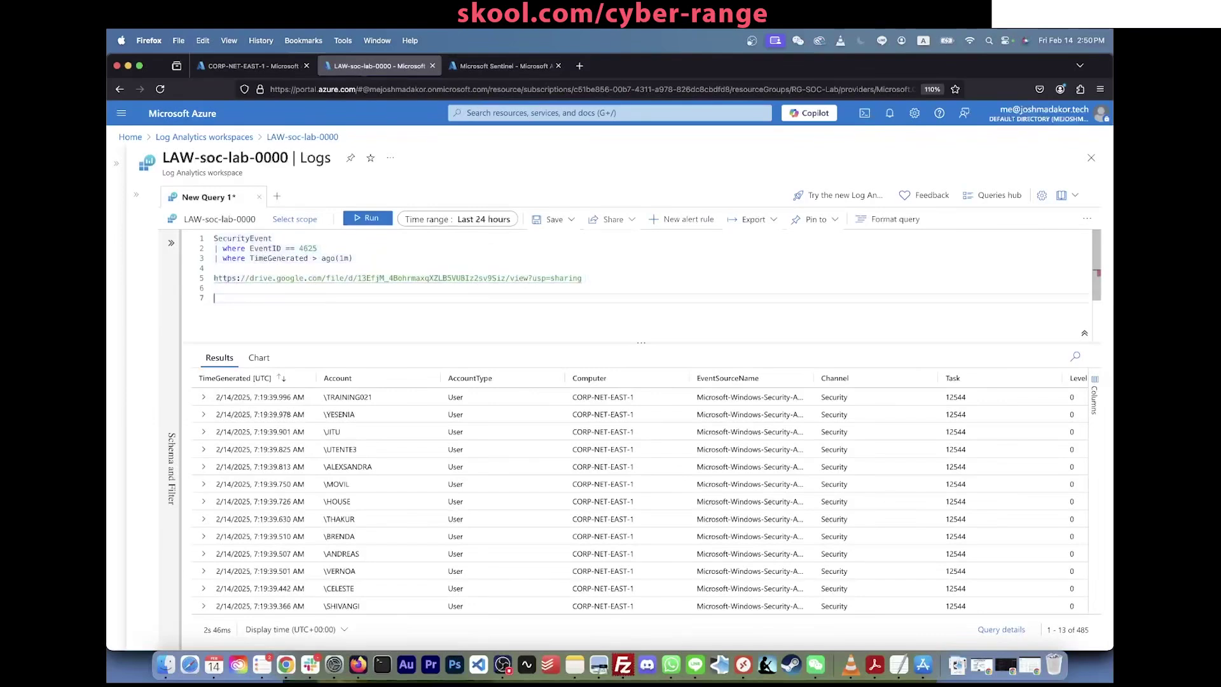
key("super+a")
key("BackSpace")
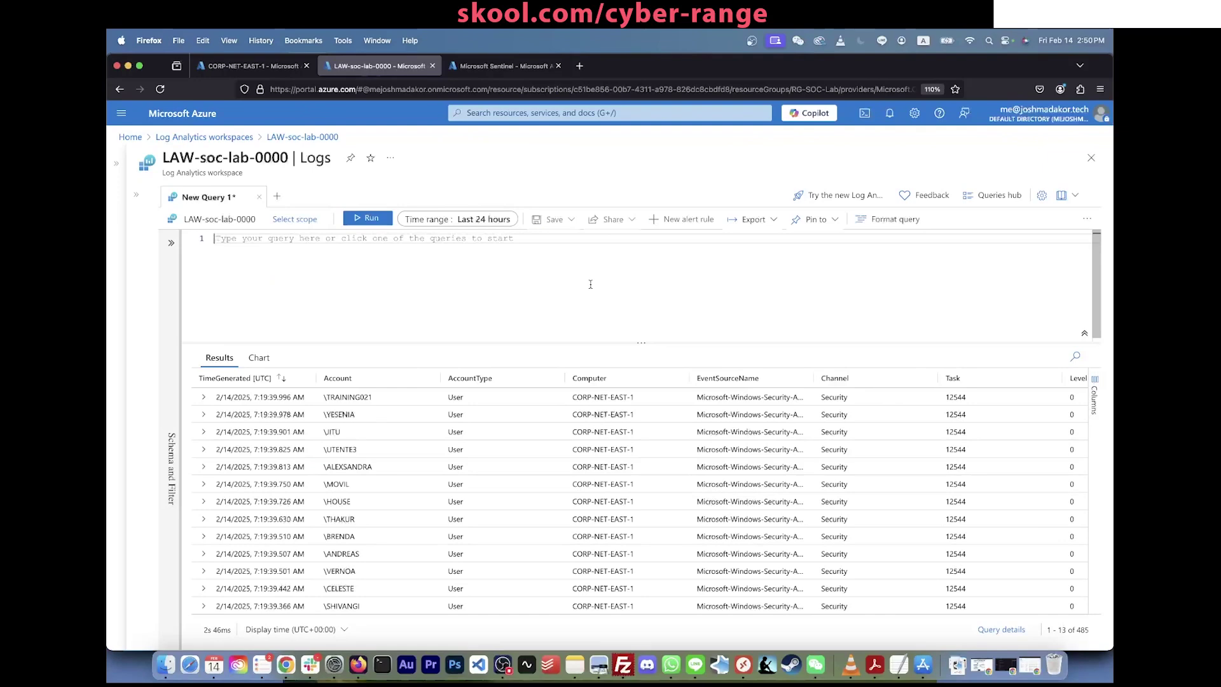
type("SecurityEvent")
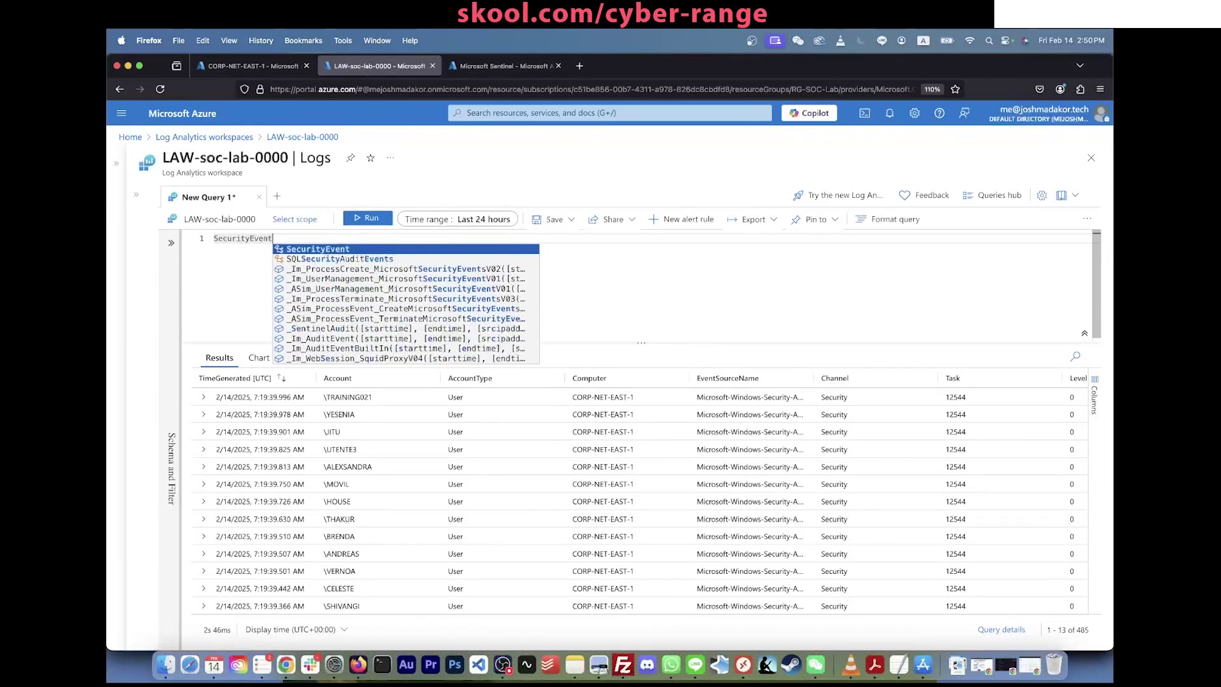
key("shift+Return")
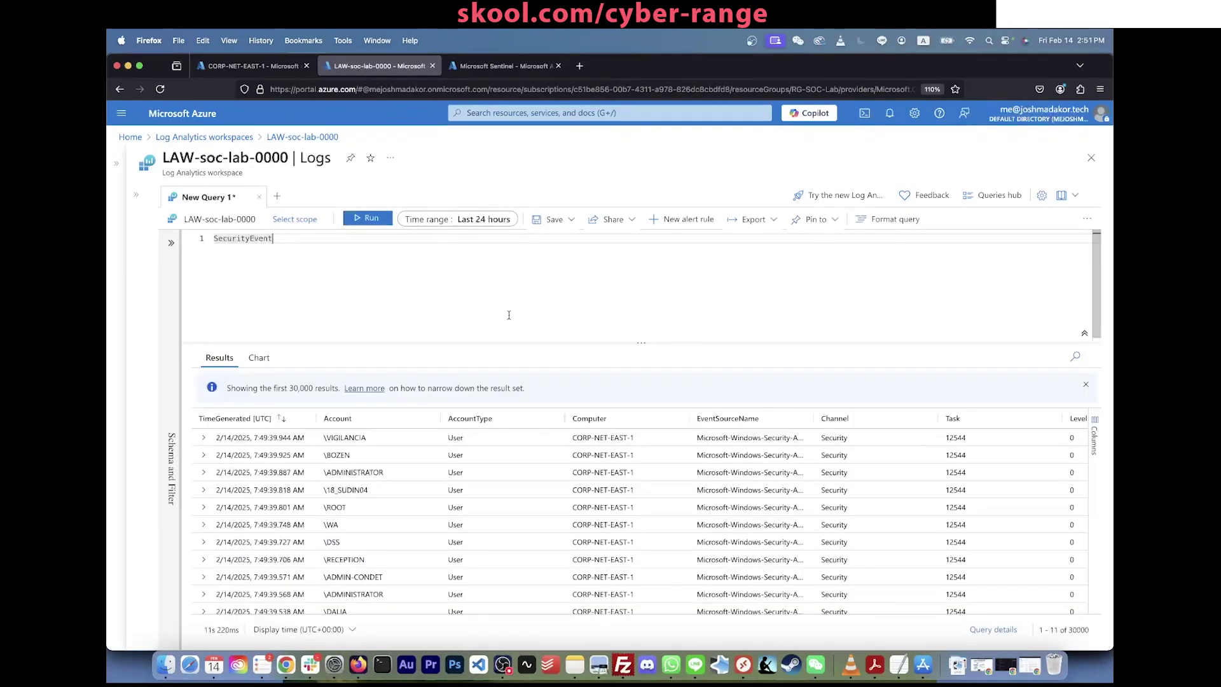
Step: Add a _GetWatchlist("geoip") line, verify the watchlist name in Sentinel, and run it
key("Return")
key("Return")
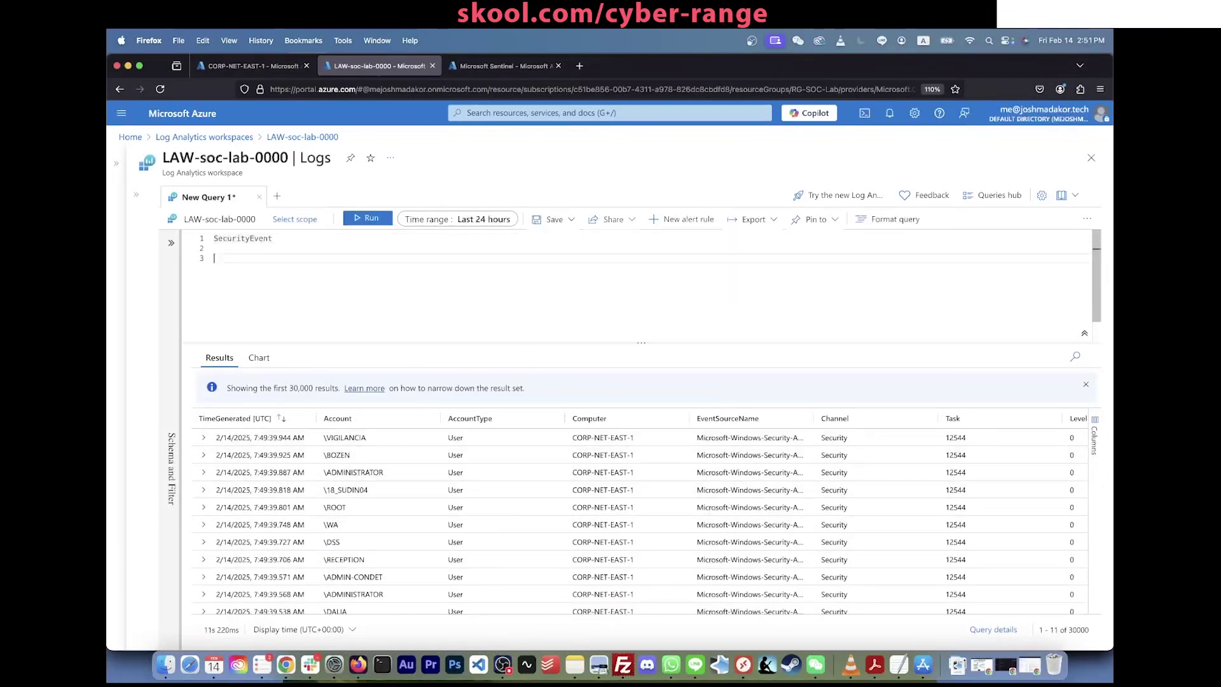
type("_GetWatchlist(\"geoip\")")
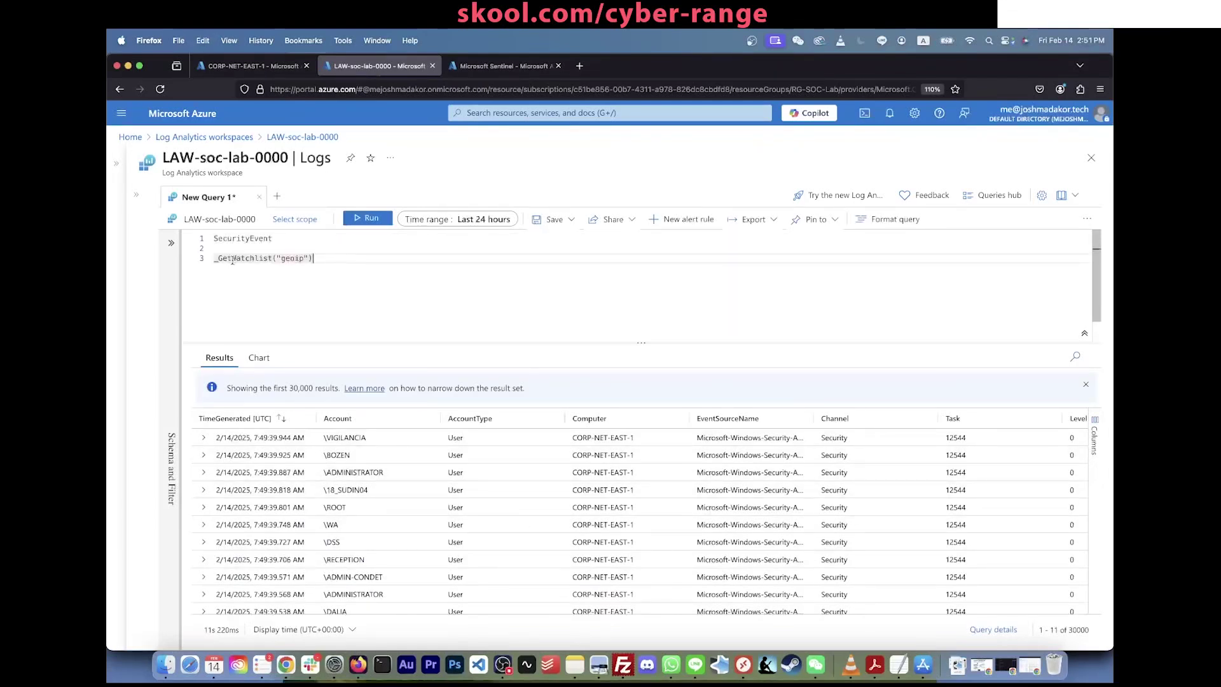
left_click_drag(276, 258, 310, 258)
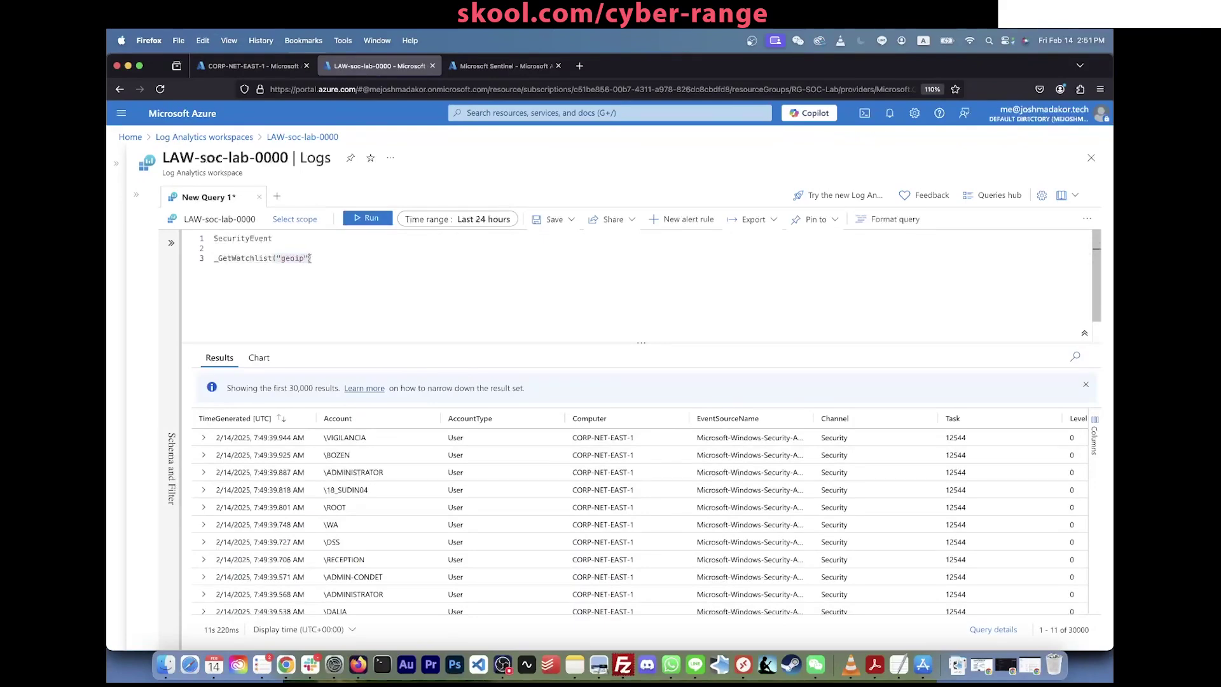
left_click(502, 65)
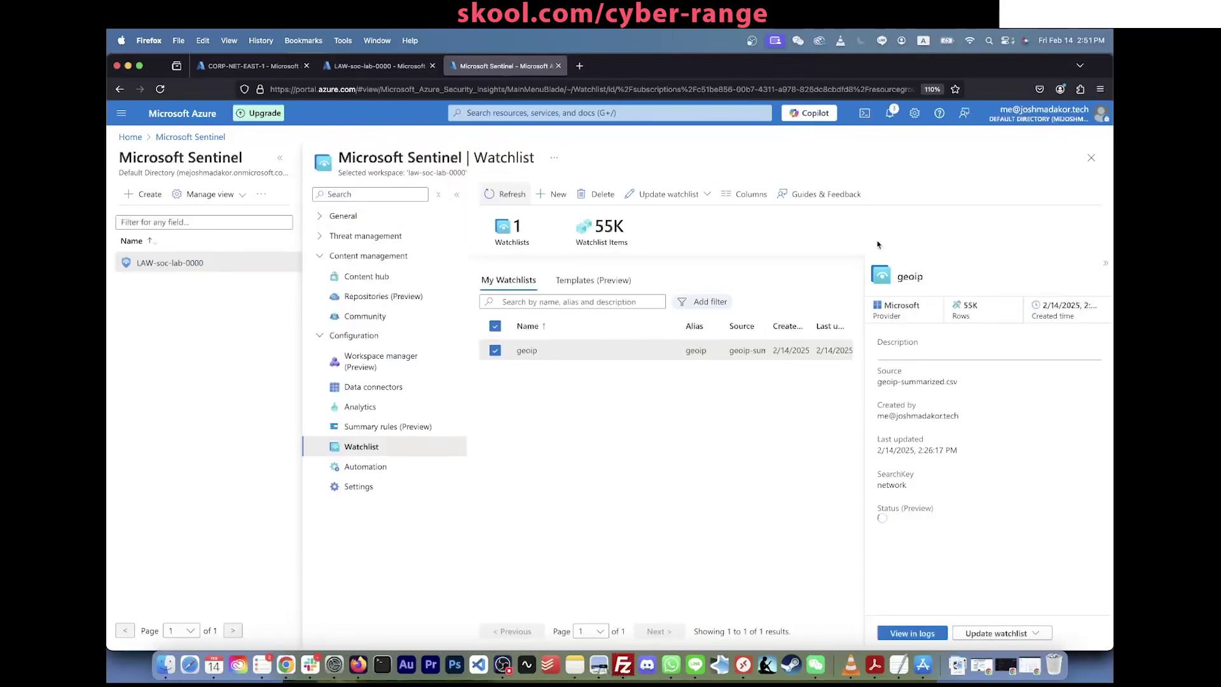
left_click(380, 66)
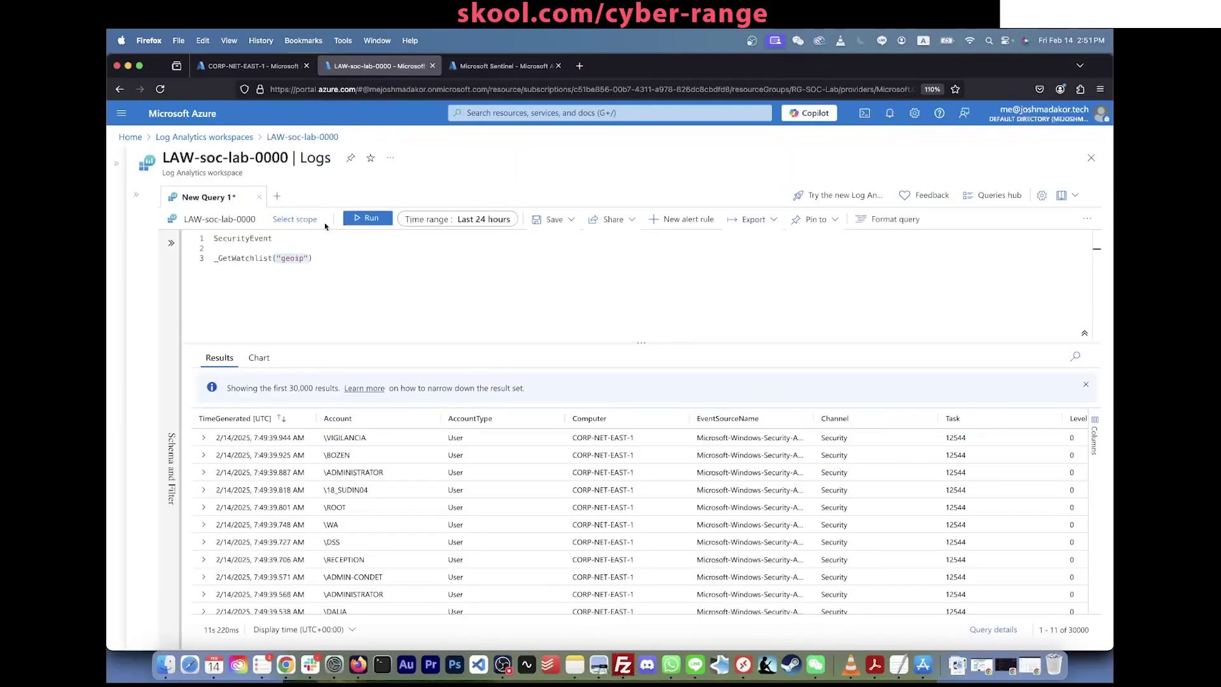
left_click(311, 253)
left_click(313, 259)
key("shift+Return")
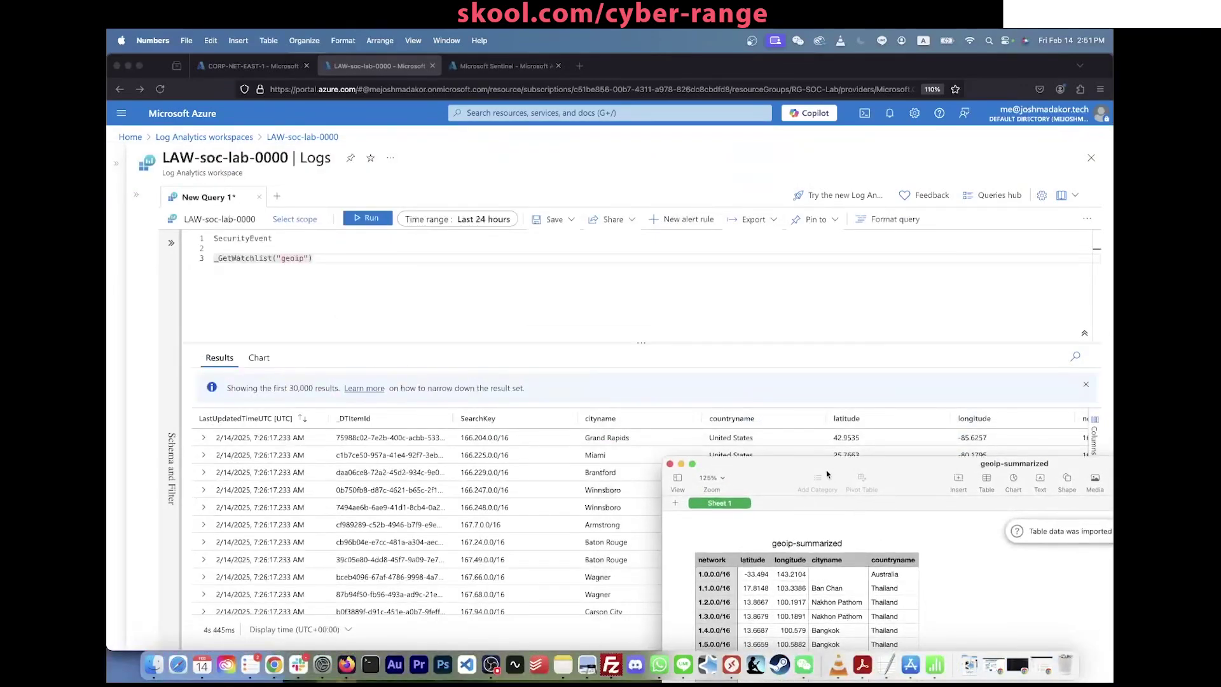
left_click_drag(825, 473, 853, 370)
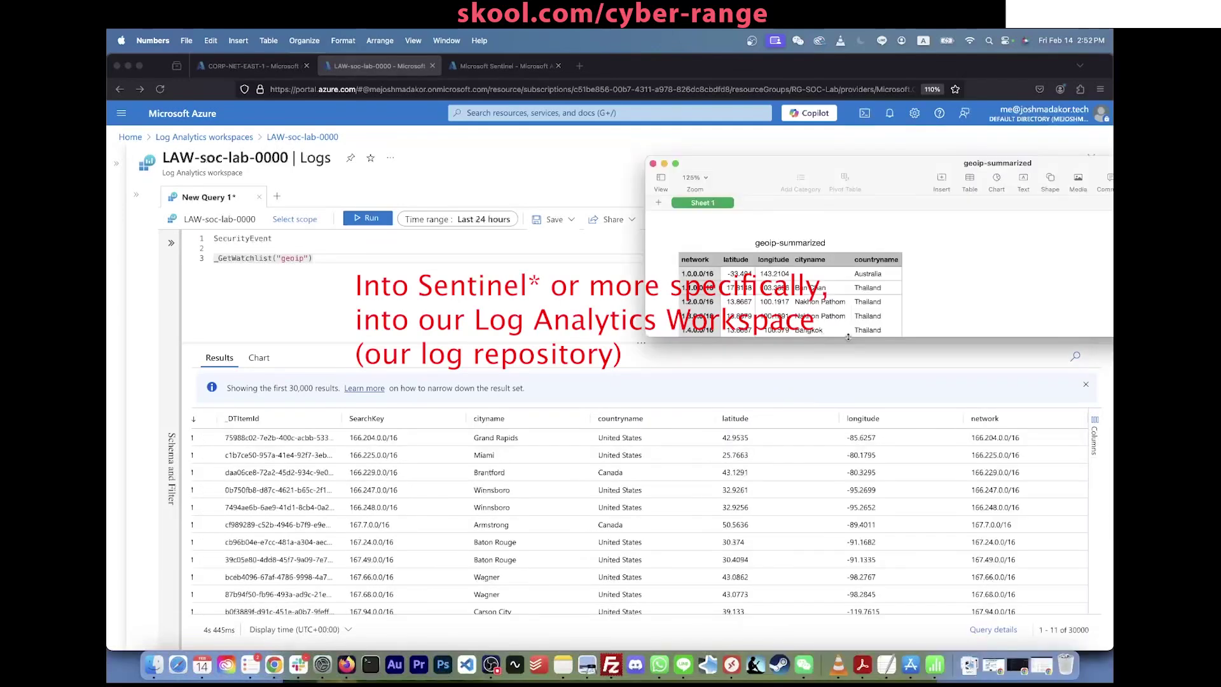
Step: Enlarge the geoip-summarized spreadsheet to compare its rows with the watchlist query results
left_click_drag(848, 336, 849, 378)
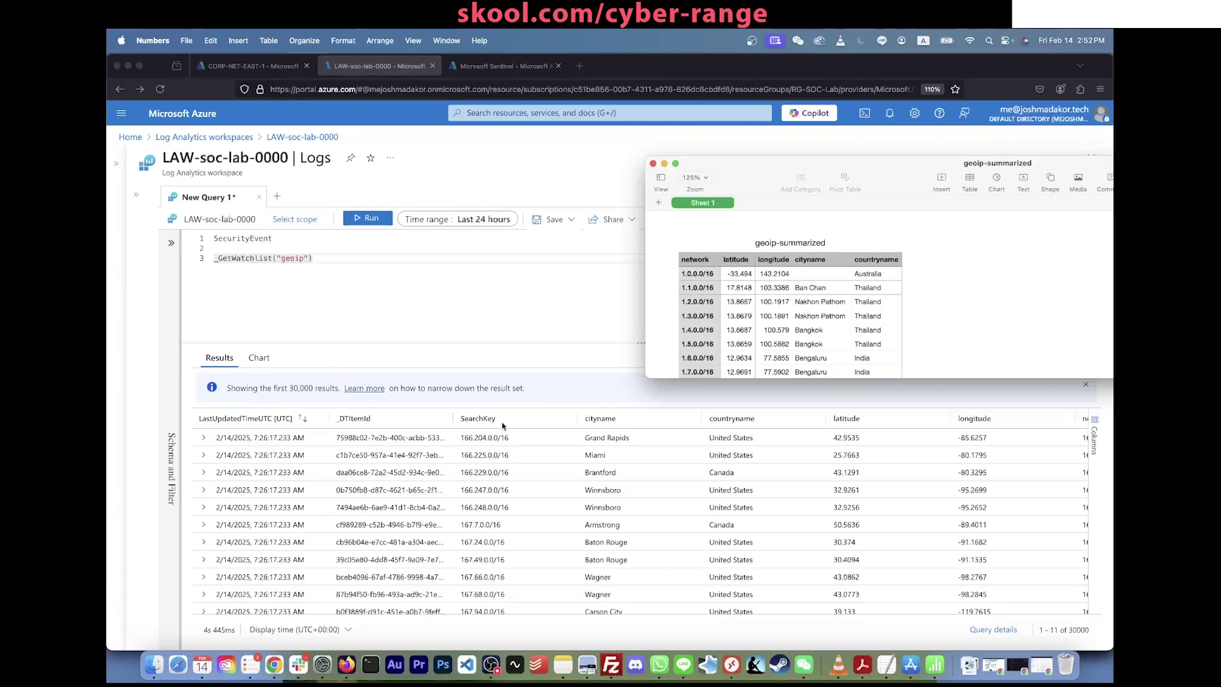
scroll(395, 499, "down", 5)
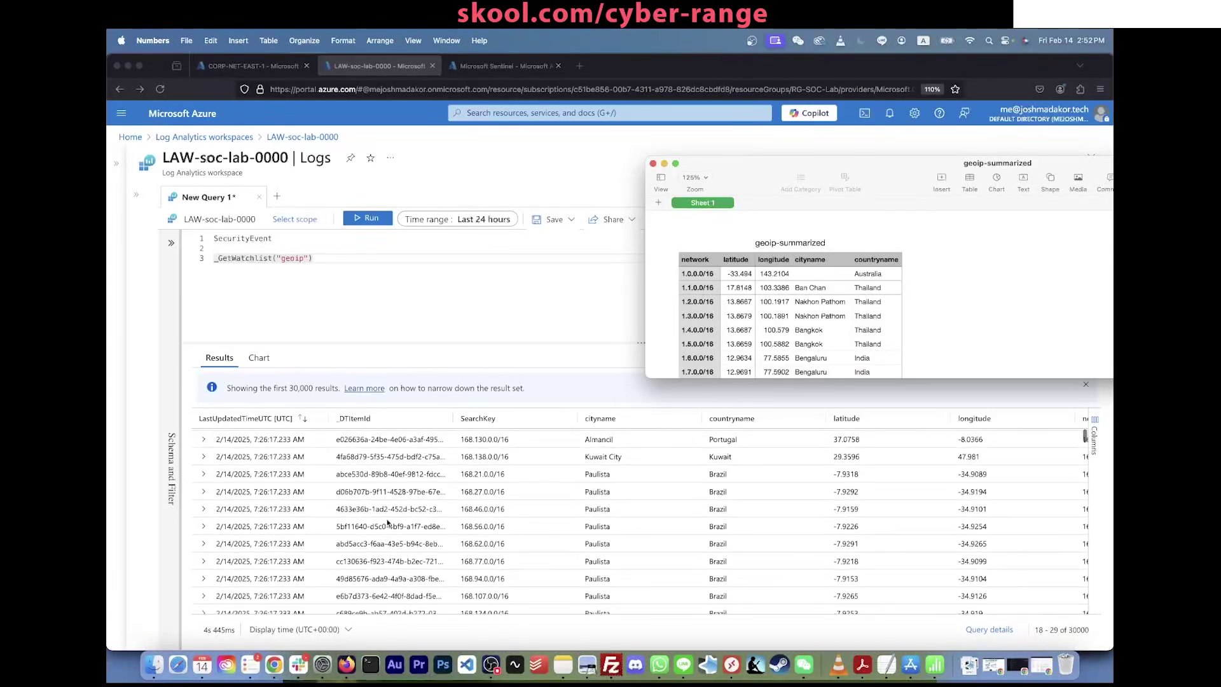
left_click(393, 513)
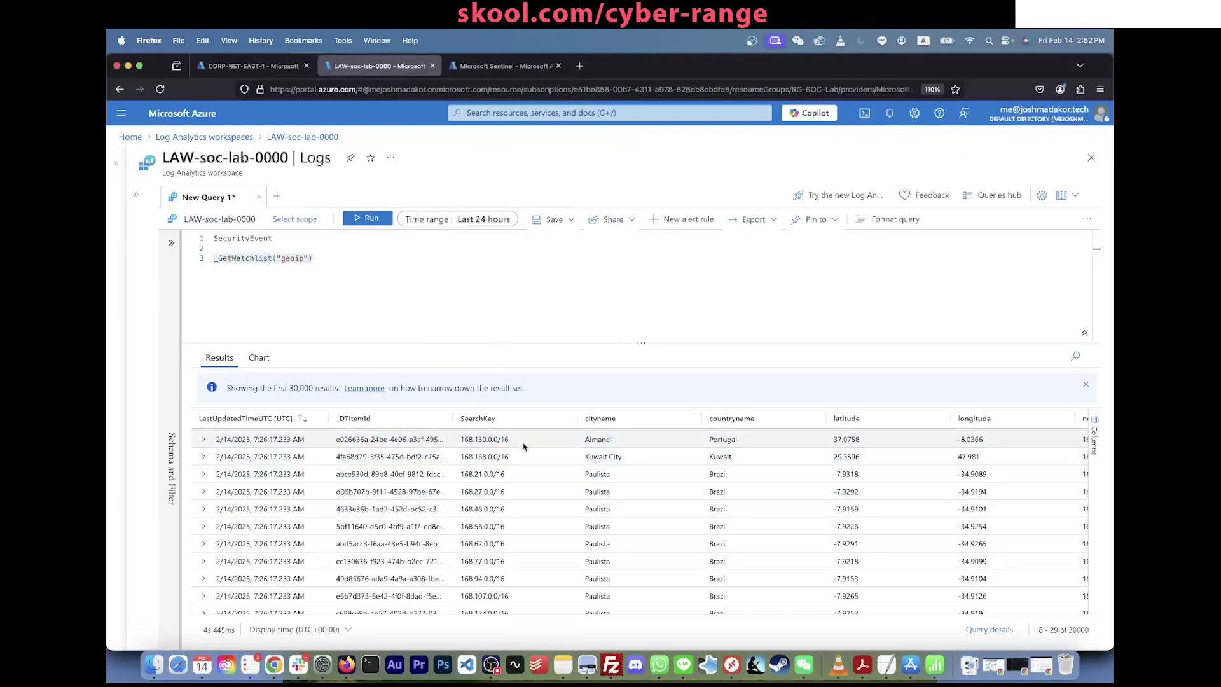
left_click(284, 237)
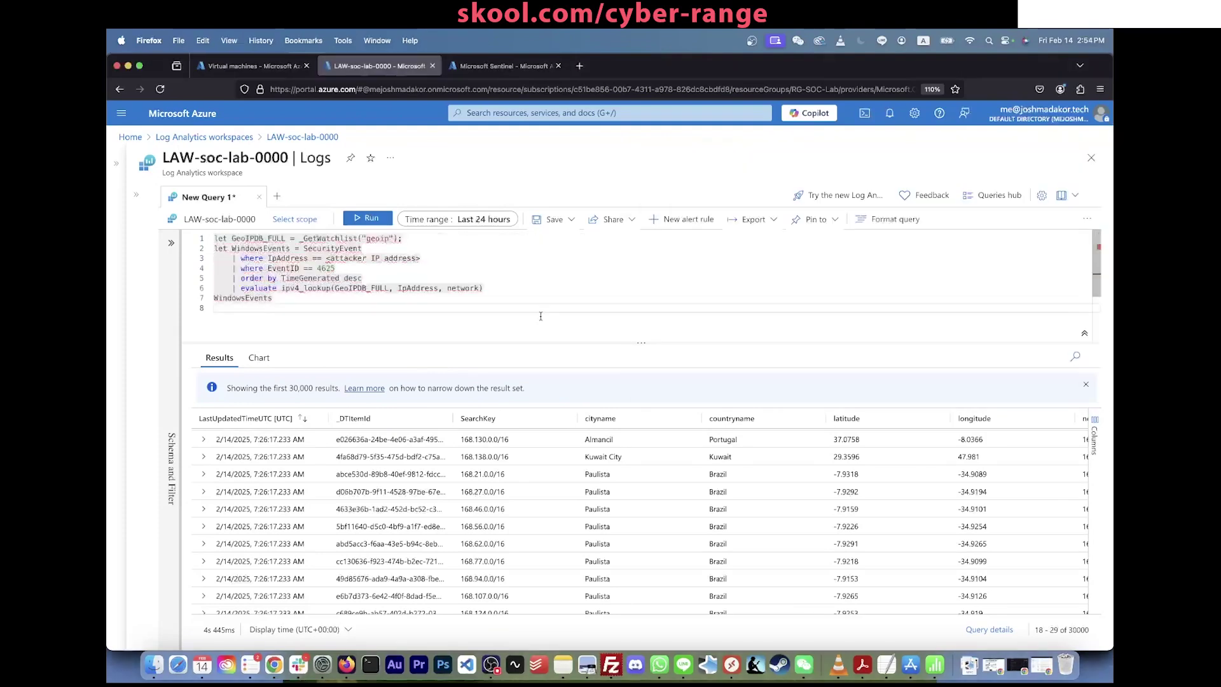
Step: Review the geo-lookup query lines and add blank lines below for a new query
left_click_drag(274, 298, 231, 257)
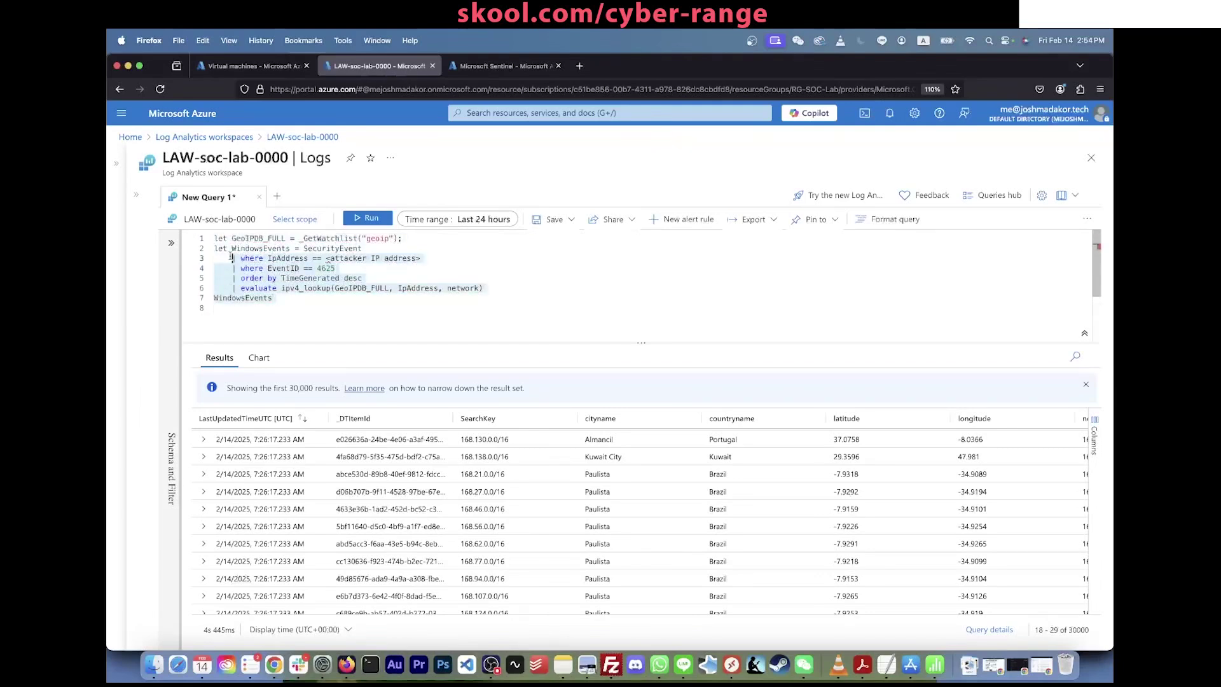
left_click(310, 306)
key("Return")
key("Return")
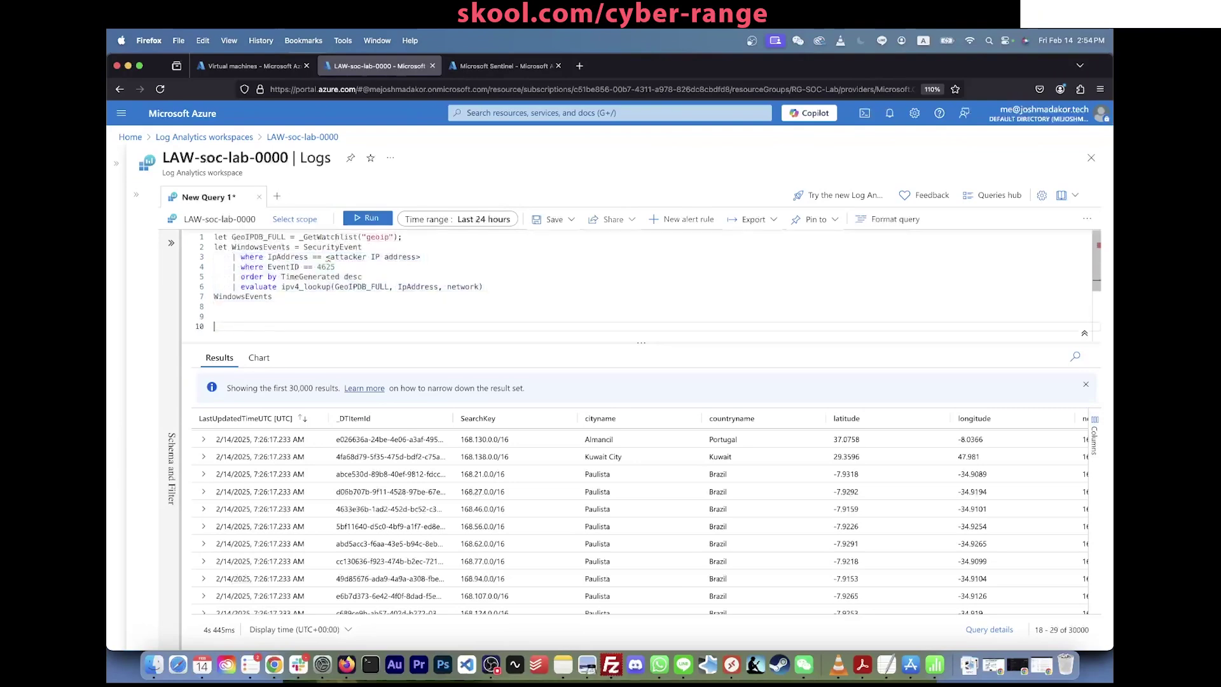
key("Up")
key("Up")
type("Securit")
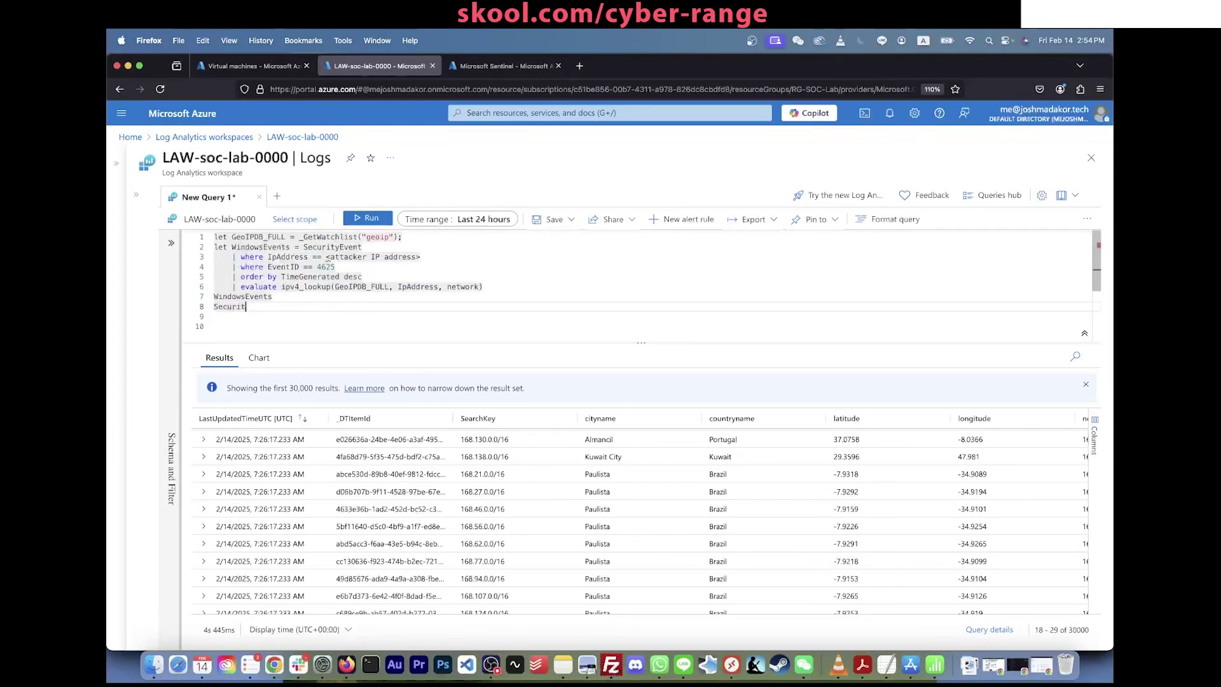
key("BackSpace")
key("BackSpace")
key("BackSpace")
key("BackSpace")
key("BackSpace")
key("BackSpace")
key("BackSpace")
key("Return")
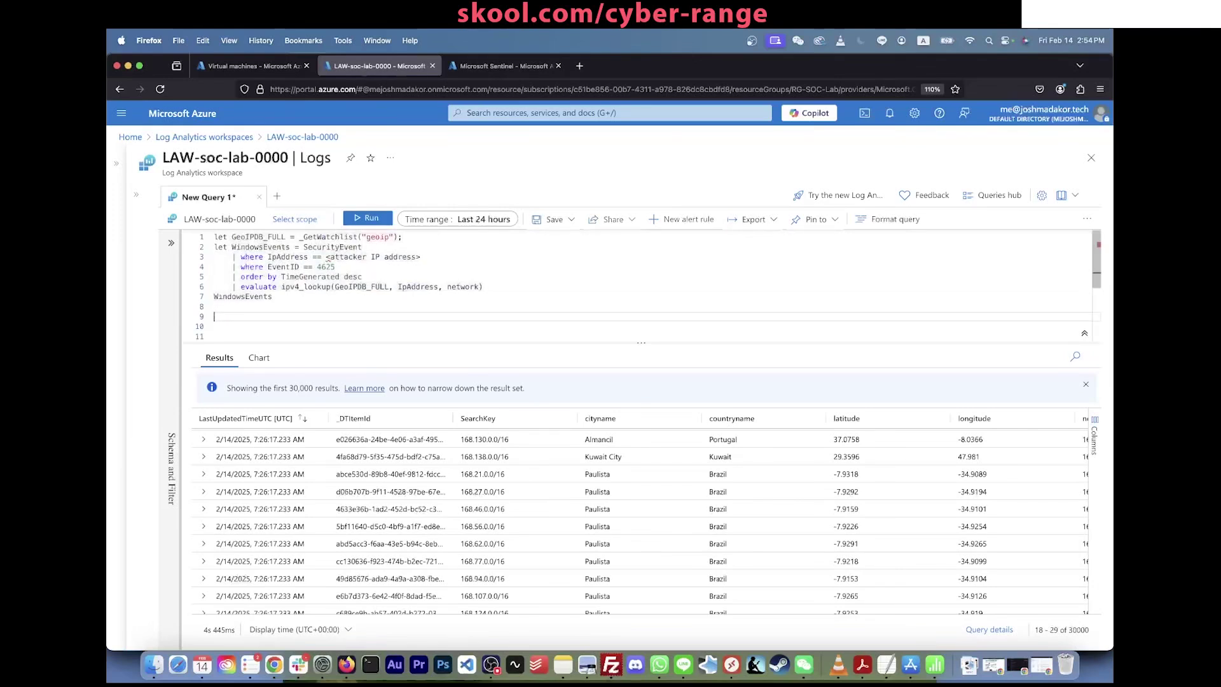
Step: Write and run SecurityEvent | where EventID == "4625" for failed logons
type("Se")
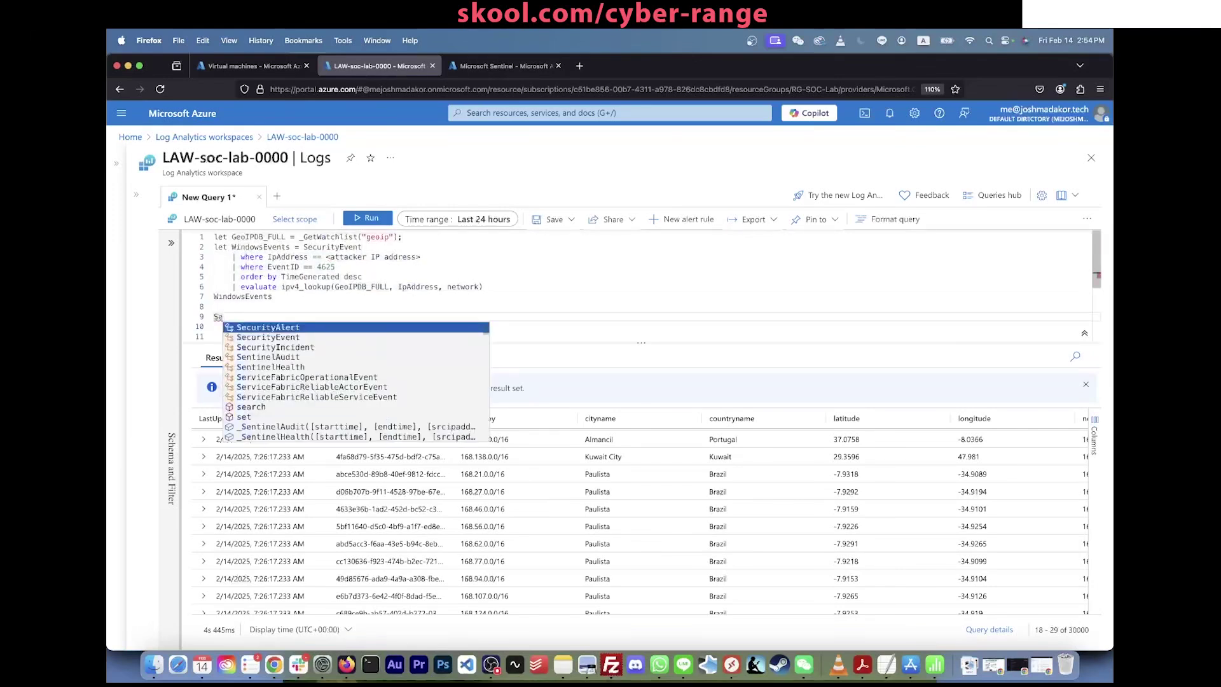
type("curity")
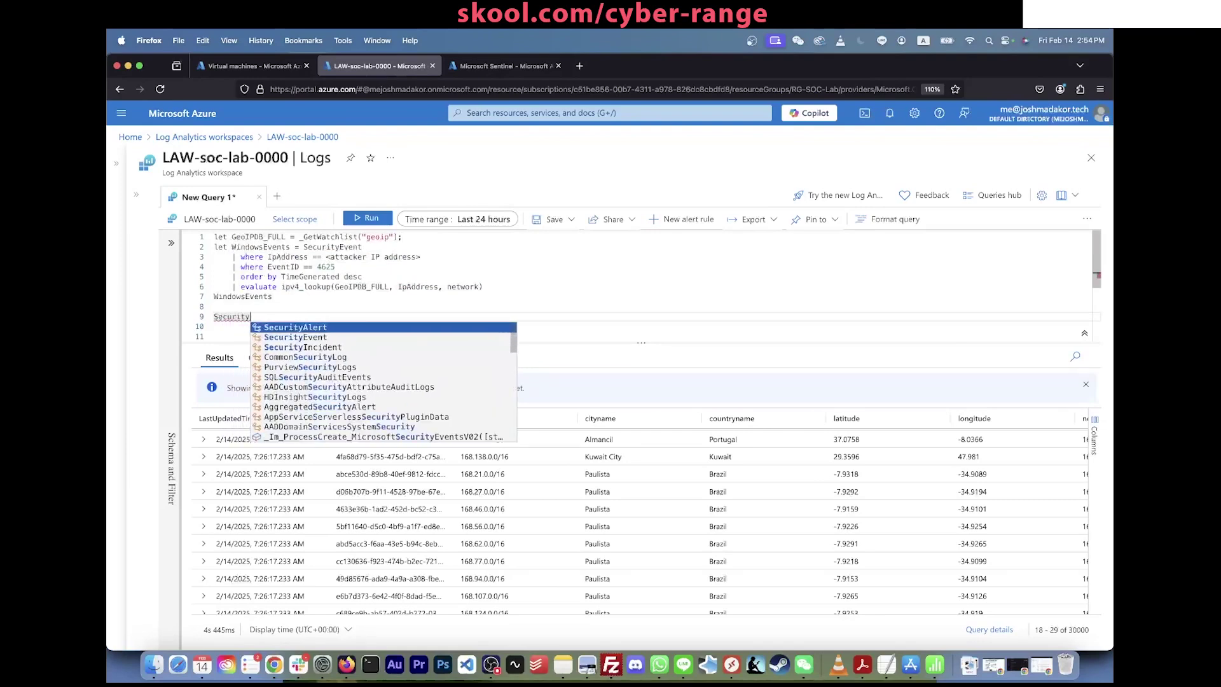
key("Down")
key("Return")
key("Return")
type("| whwere")
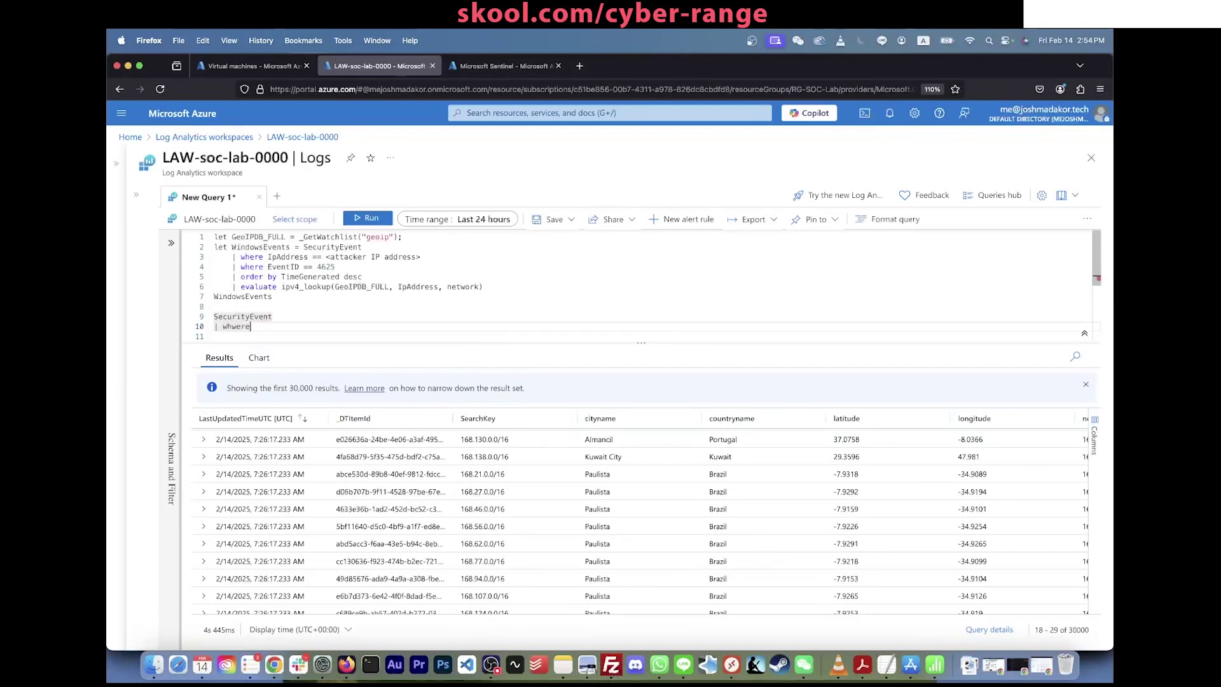
key("BackSpace")
key("BackSpace")
key("BackSpace")
key("BackSpace")
type("ere EVentID ")
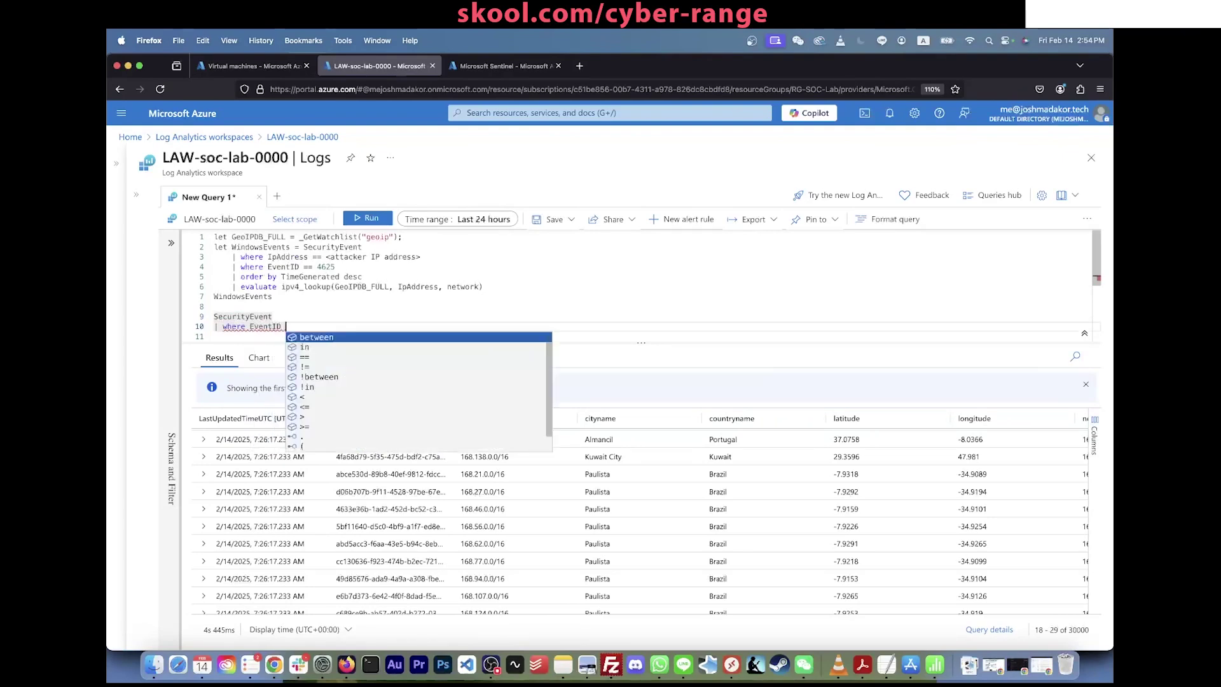
type("== \"4625\"")
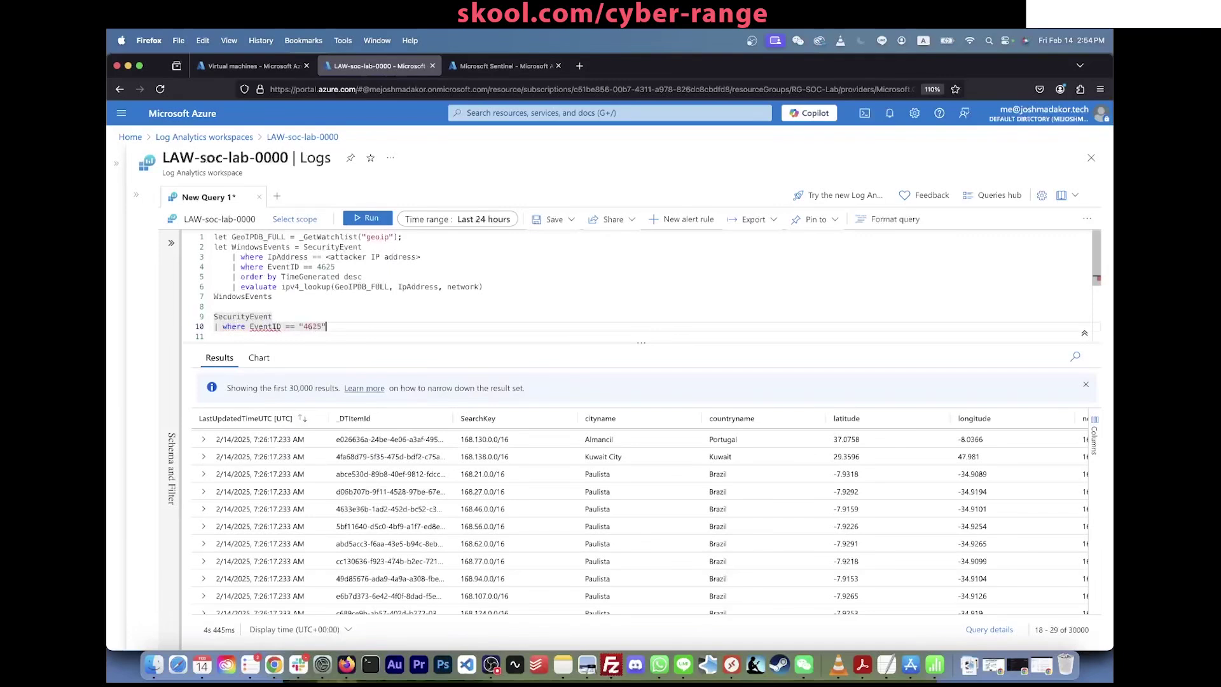
key("shift+Return")
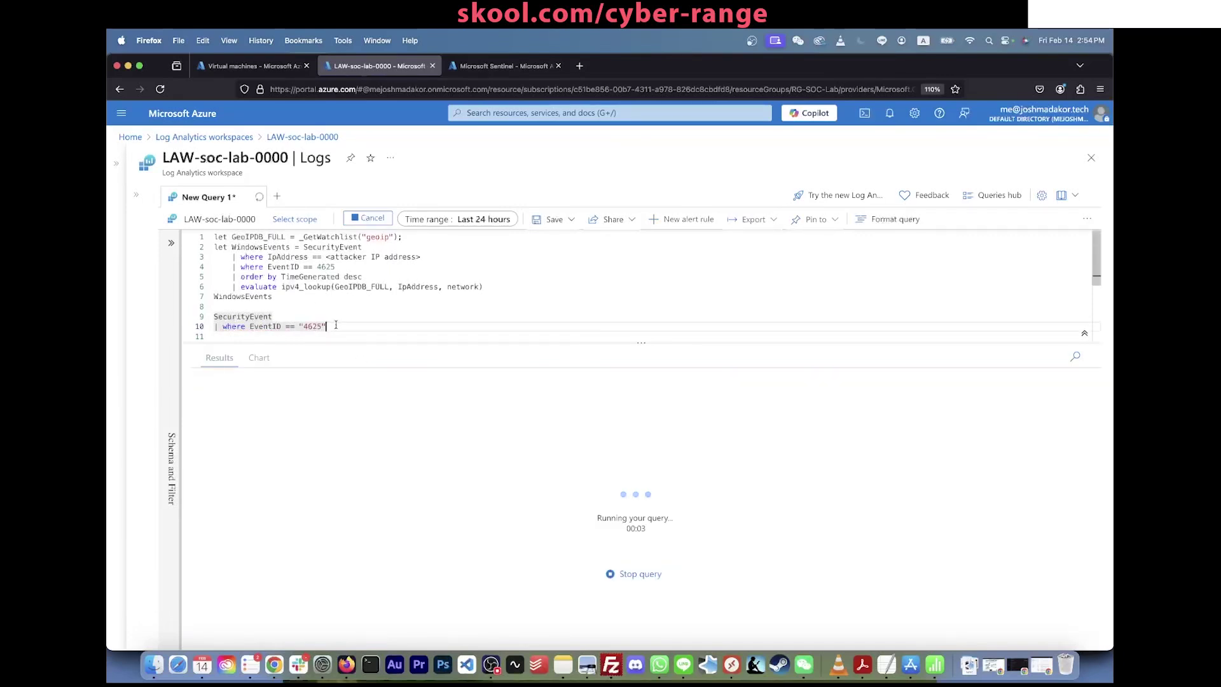
Step: Highlight the SecurityEvent EventID 4625 query lines in the editor
left_click_drag(334, 327, 227, 317)
left_click(227, 318)
double_click(227, 318)
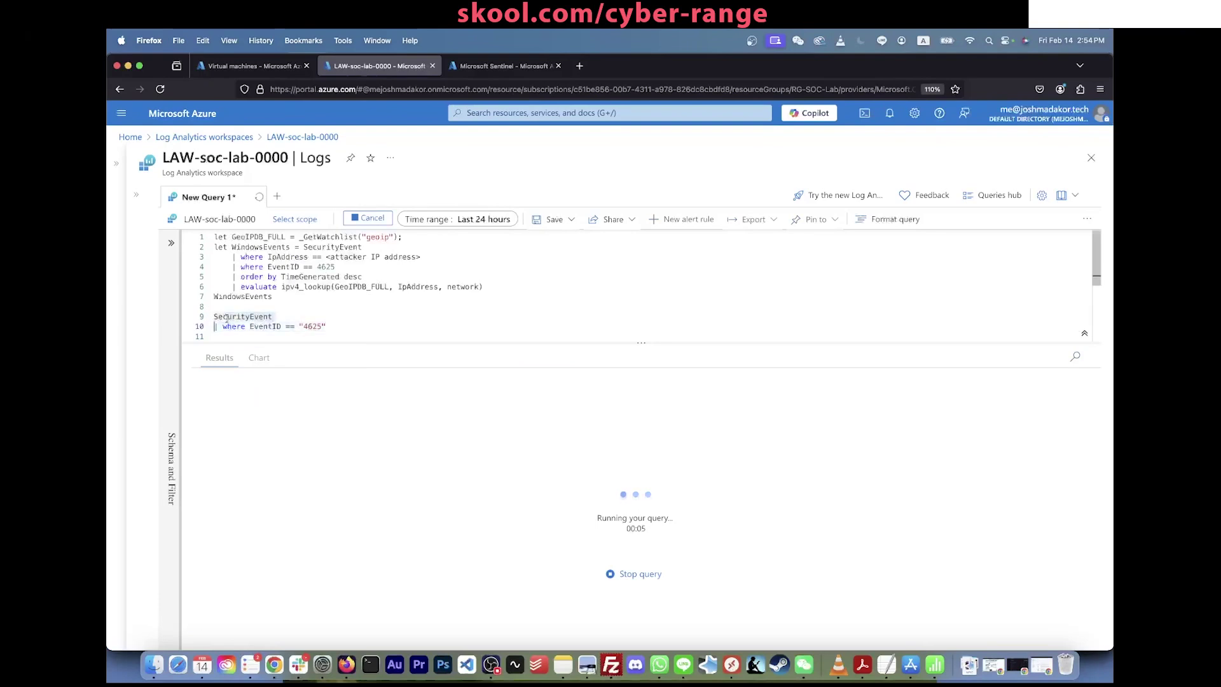
left_click_drag(338, 329, 337, 329)
left_click_drag(231, 333, 212, 308)
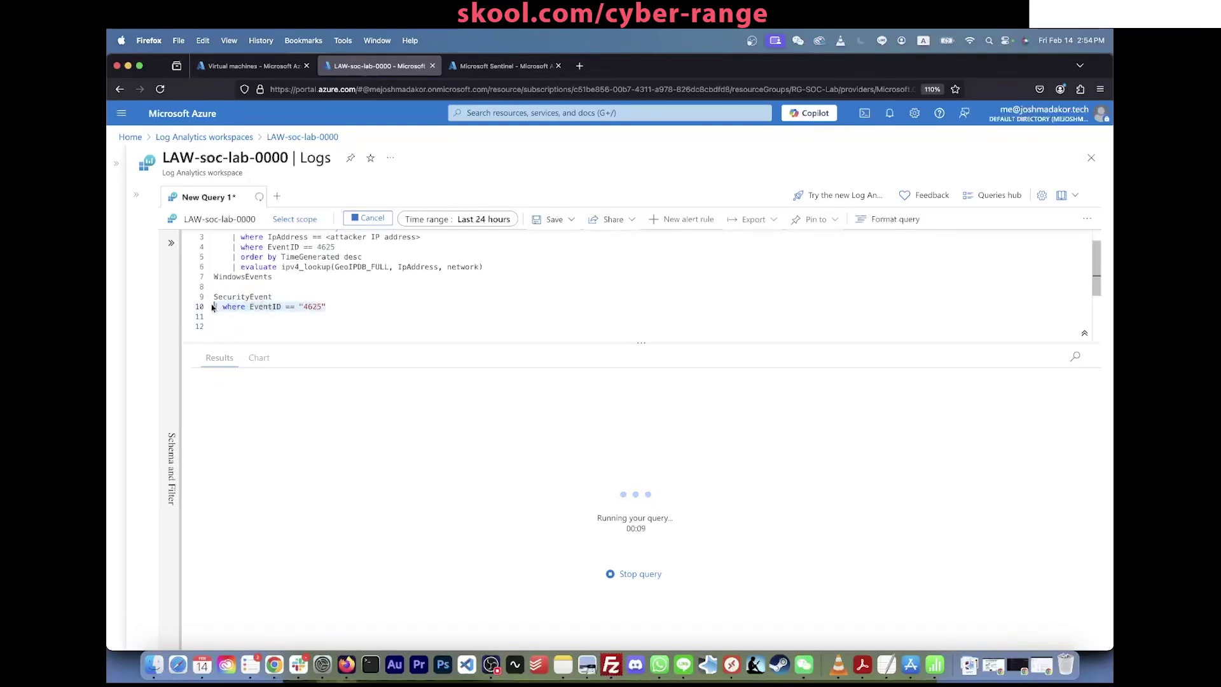
left_click(273, 316)
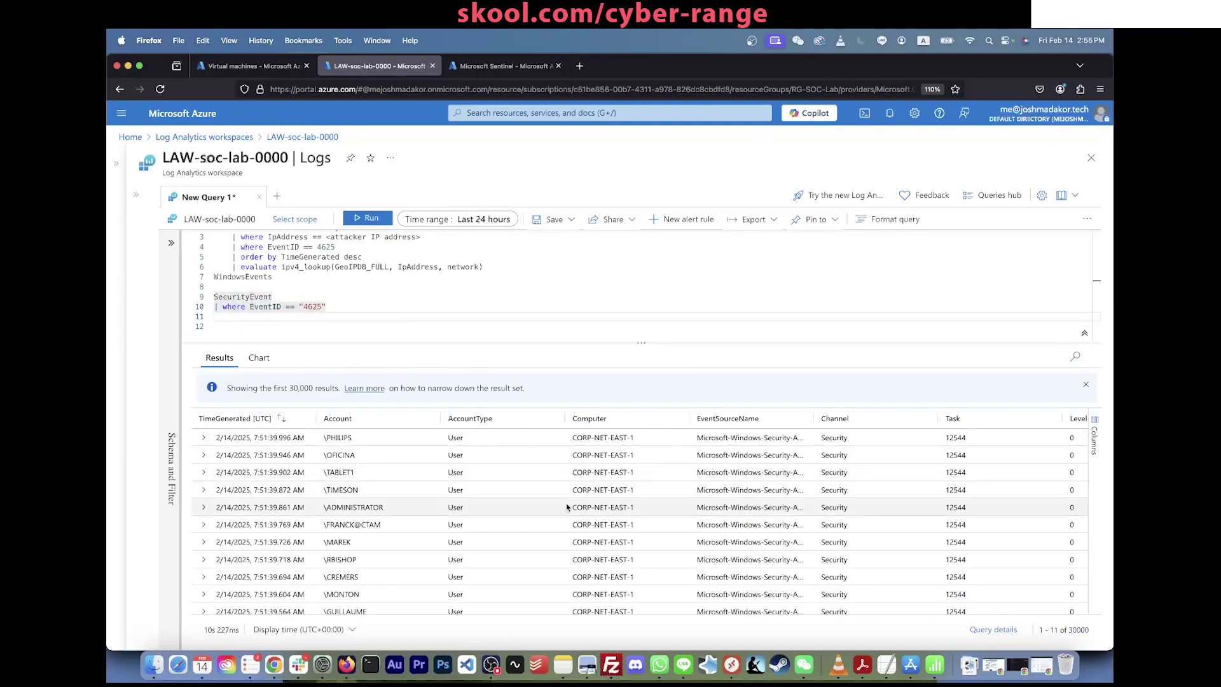
Step: Scroll the results to the IpAddress column and select attacker IP 185.156.73.169
scroll(566, 502, "right", 10)
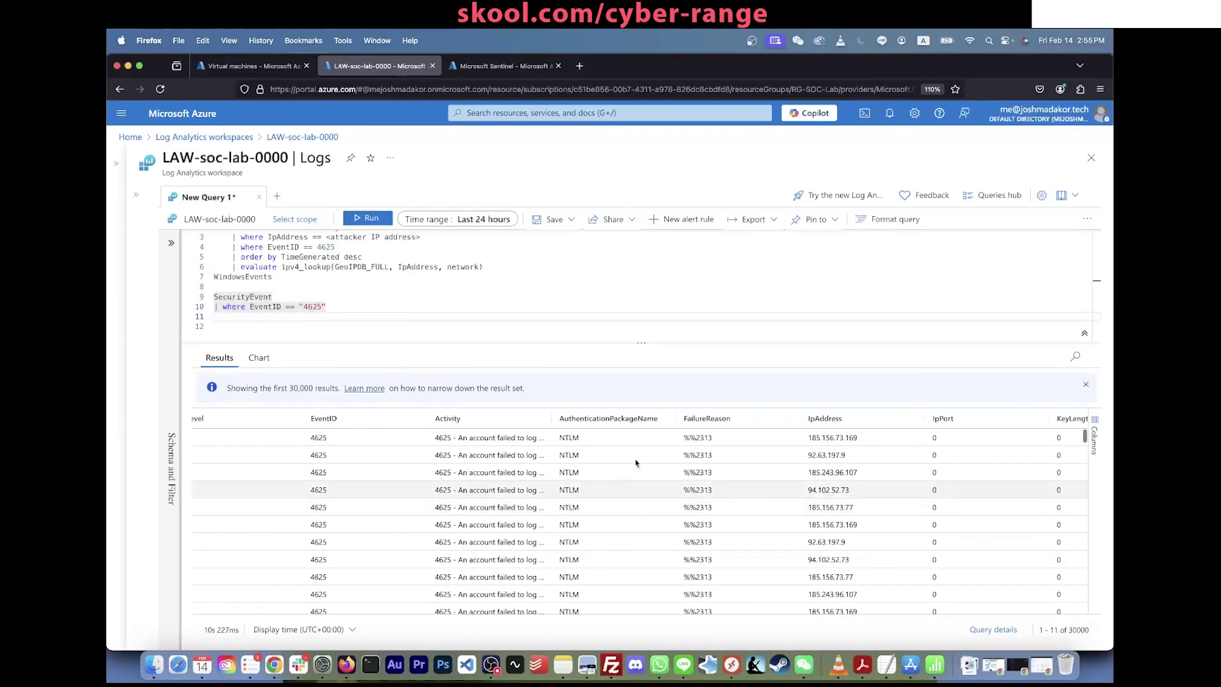
scroll(846, 443, "left", 4)
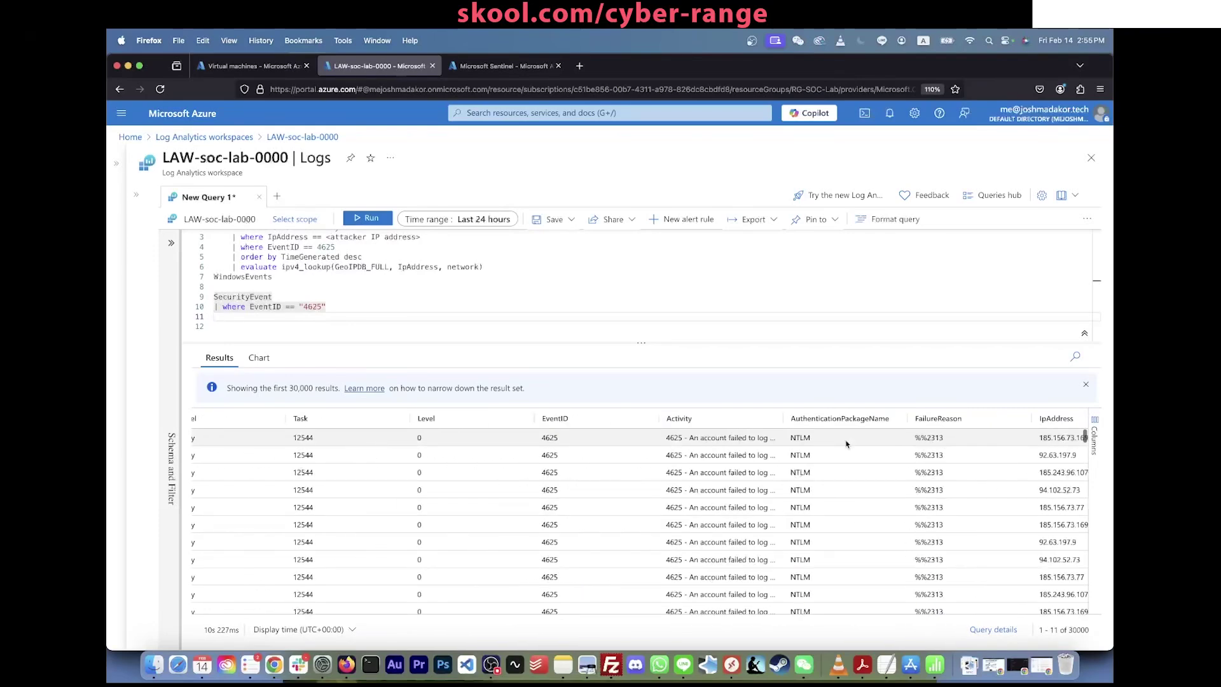
scroll(846, 444, "right", 5)
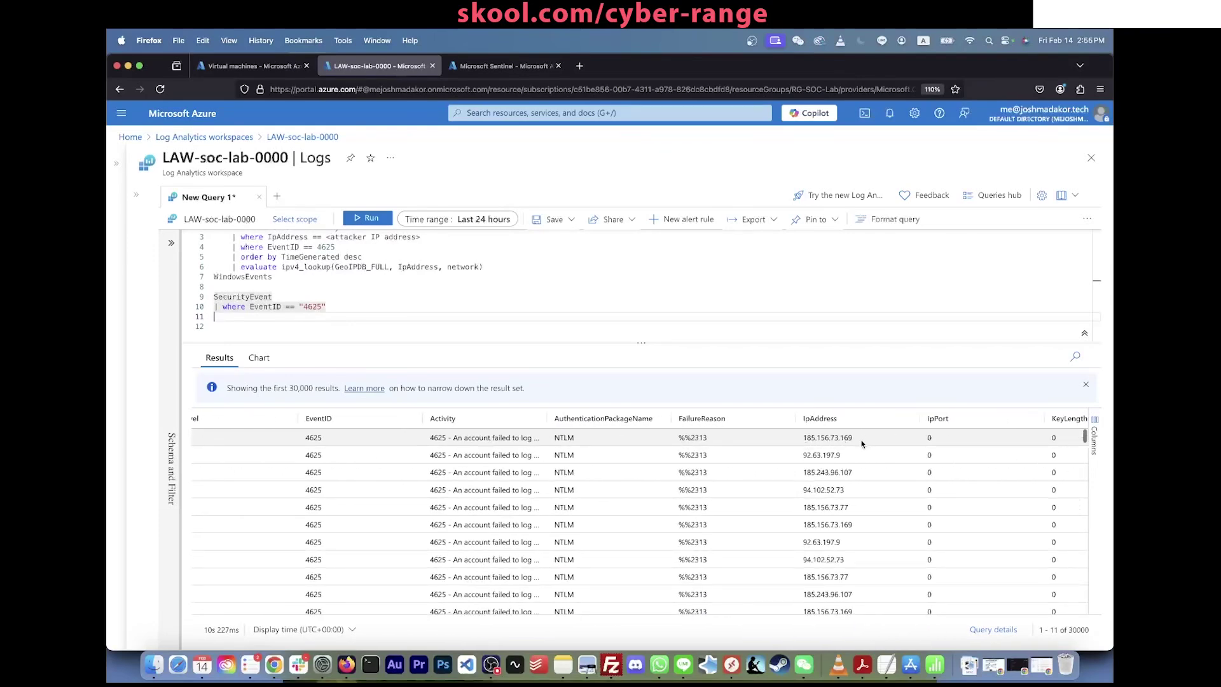
left_click_drag(856, 437, 805, 442)
key("super+c")
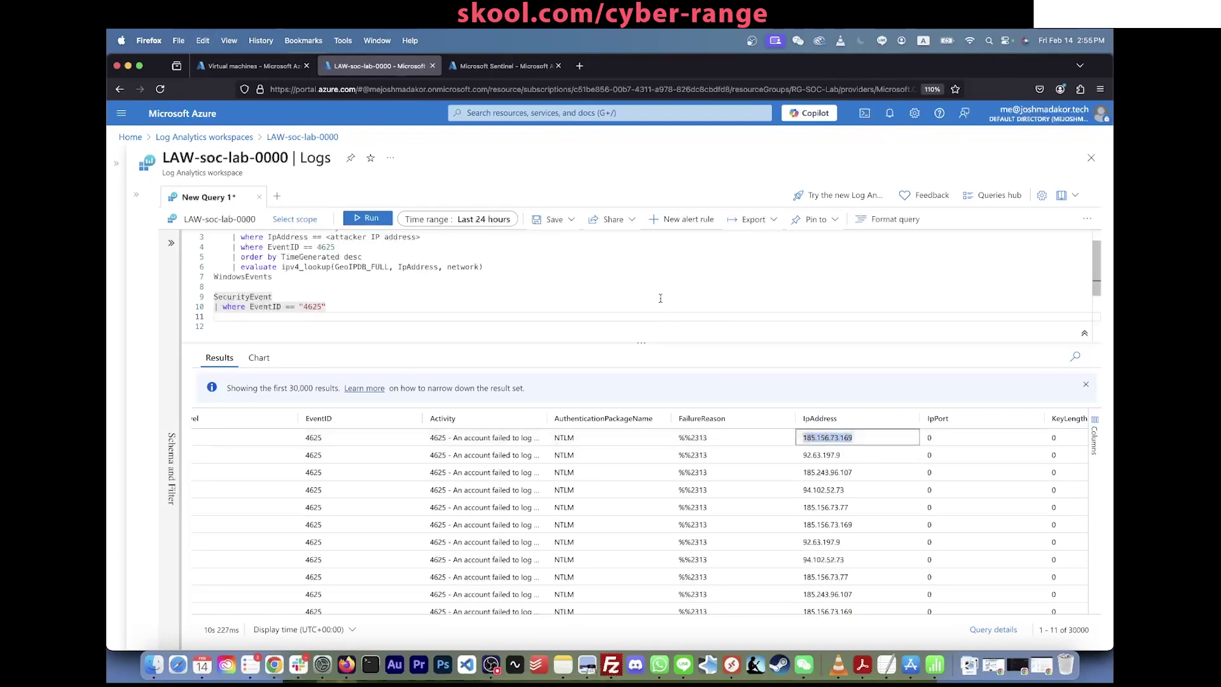
scroll(411, 276, "up", 1)
left_click_drag(422, 258, 327, 258)
type("\"")
key("super+v")
type("\"")
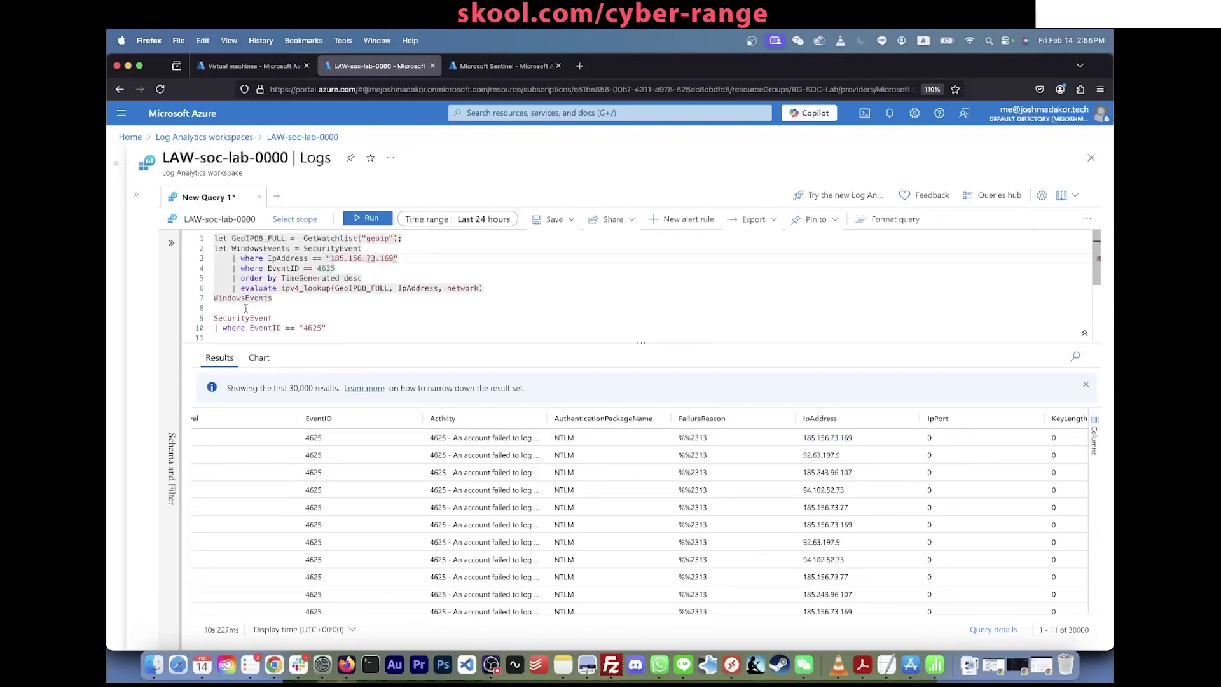
left_click_drag(244, 307, 343, 437)
key("BackSpace")
key("BackSpace")
scroll(394, 324, "up", 1)
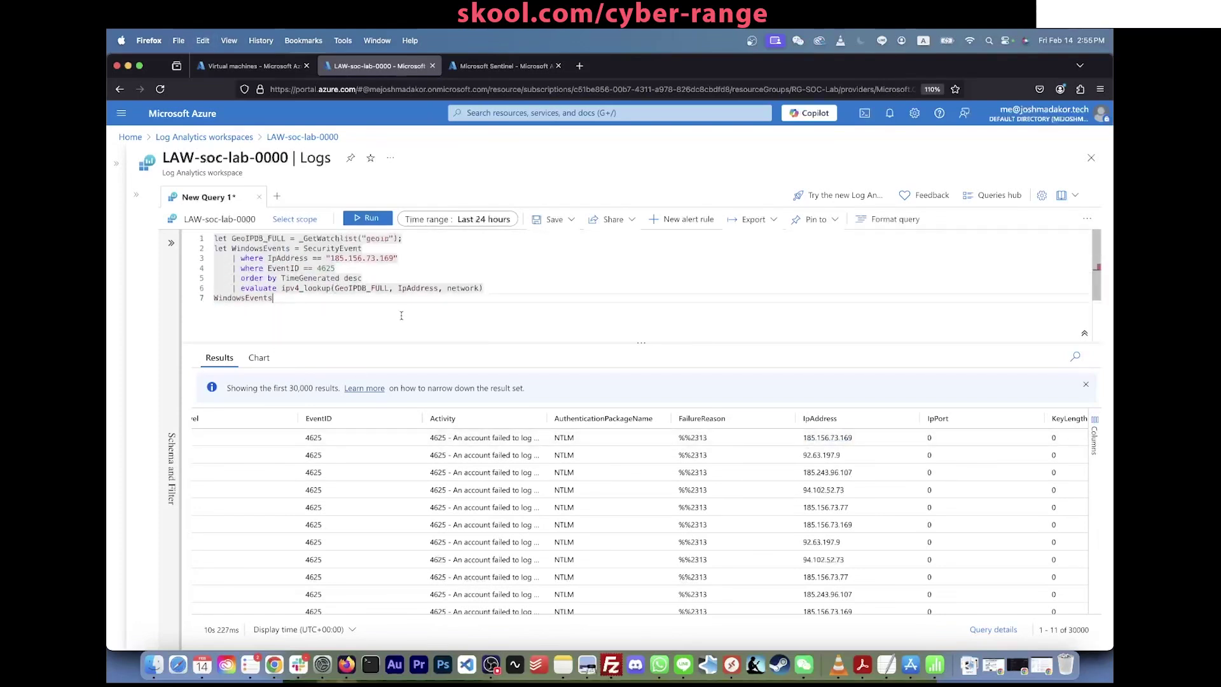
left_click(371, 219)
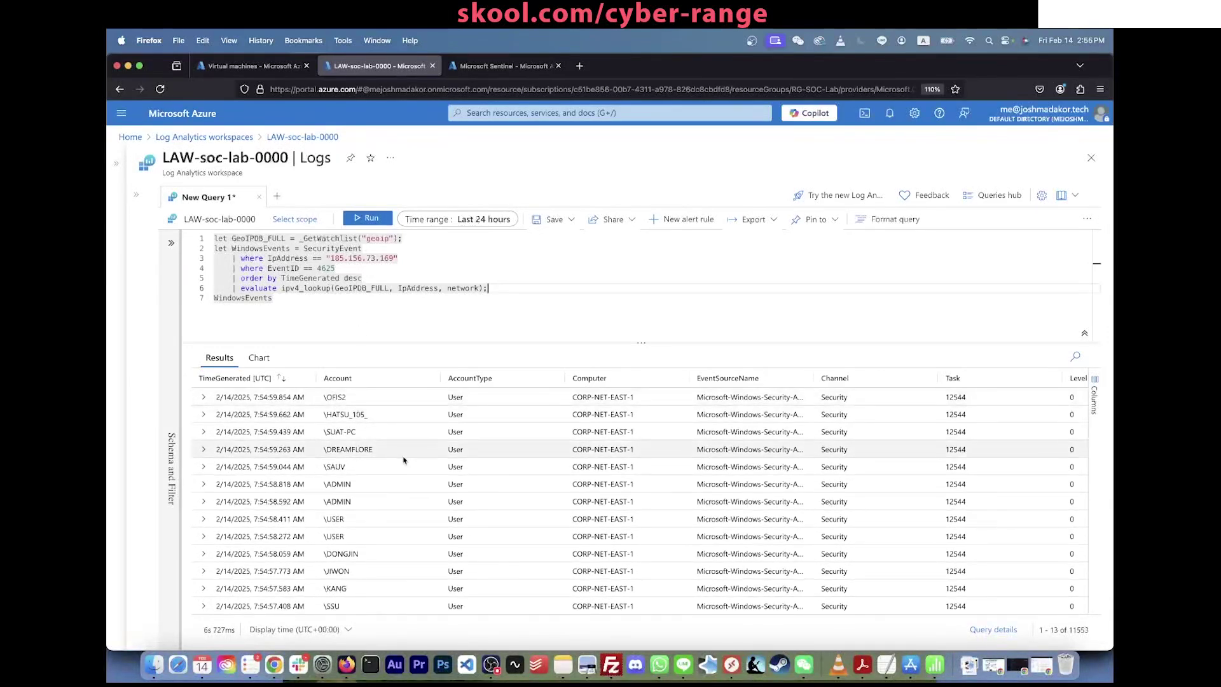
scroll(360, 423, "down", 3)
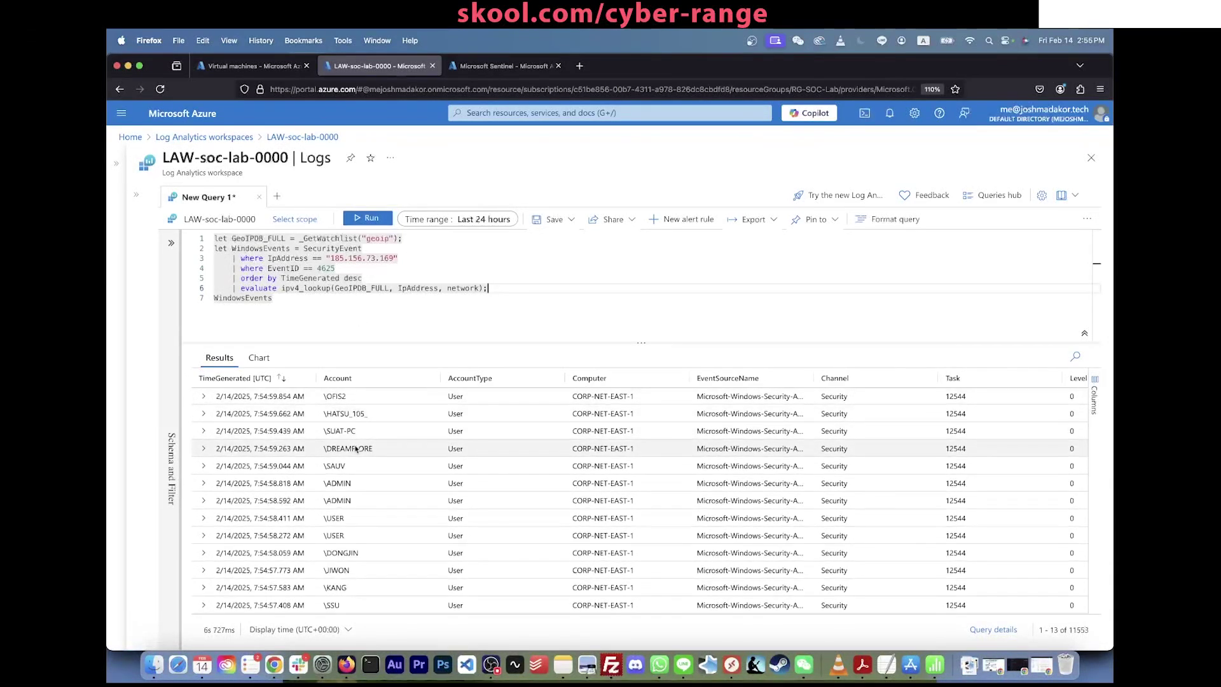
scroll(344, 487, "down", 10)
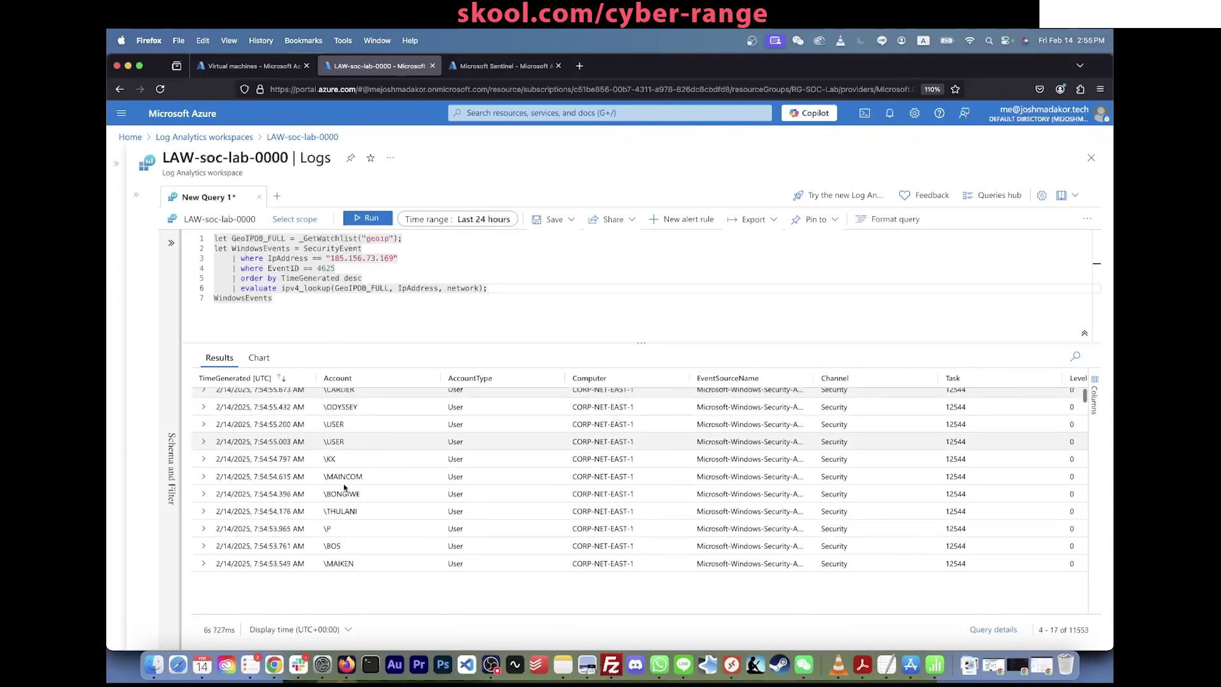
scroll(469, 452, "up", 10)
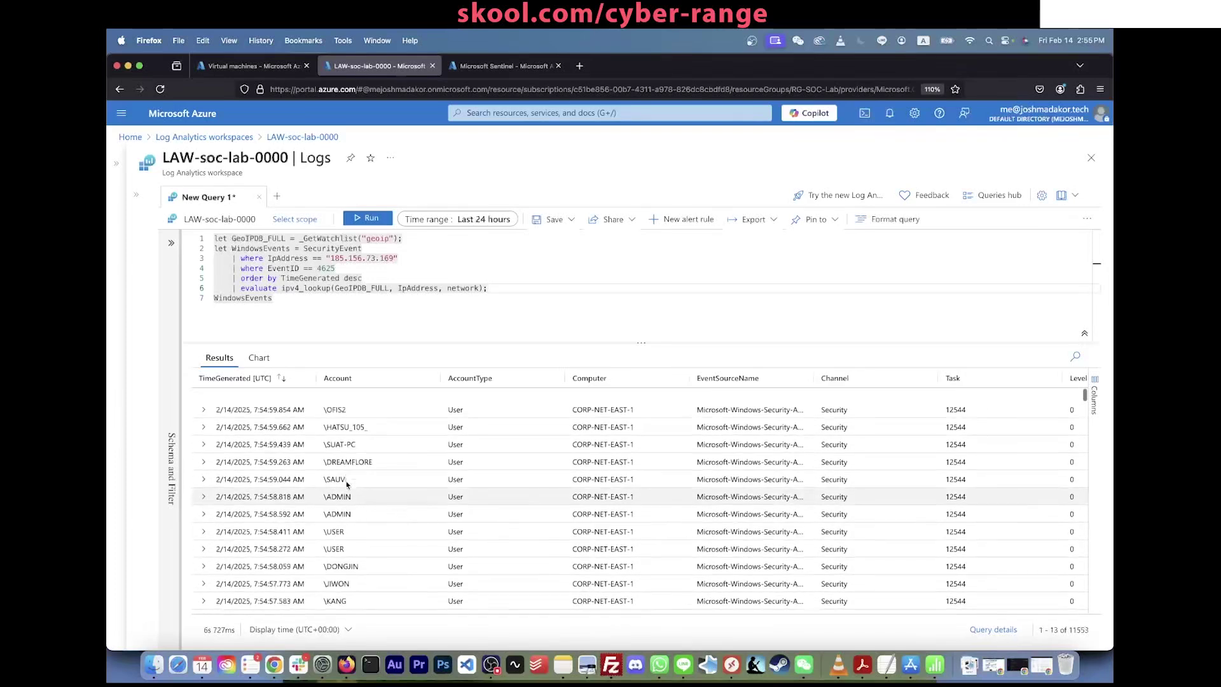
scroll(458, 437, "right", 3)
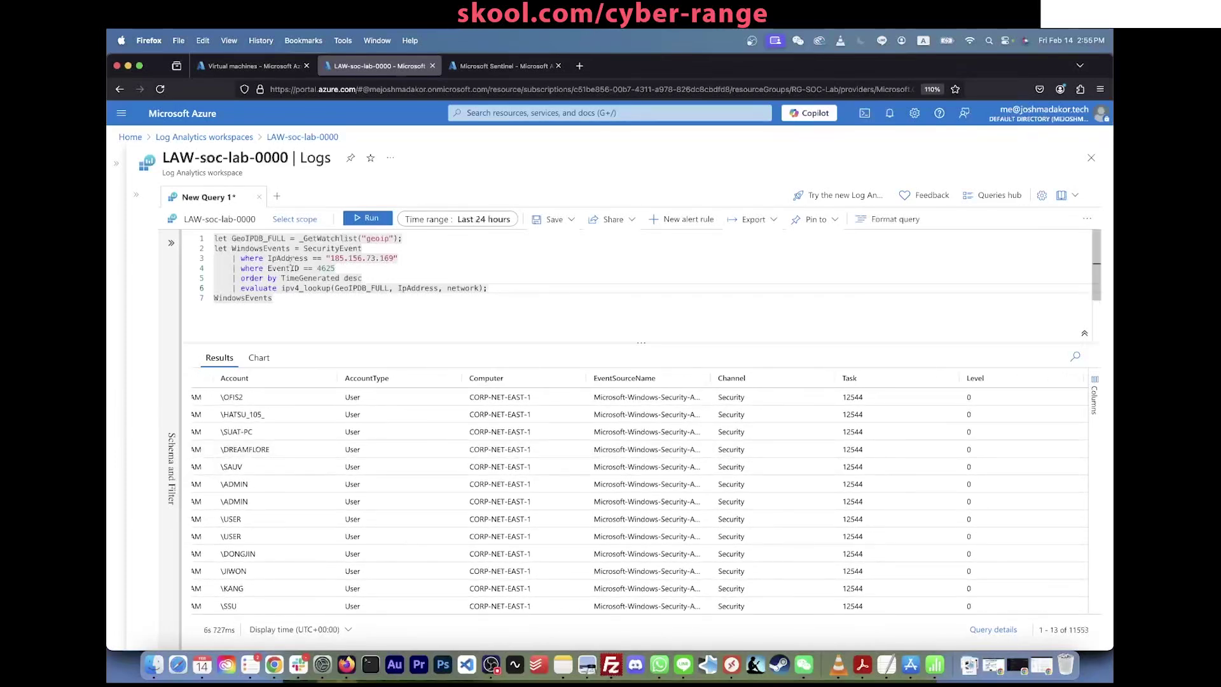
left_click_drag(401, 238, 299, 238)
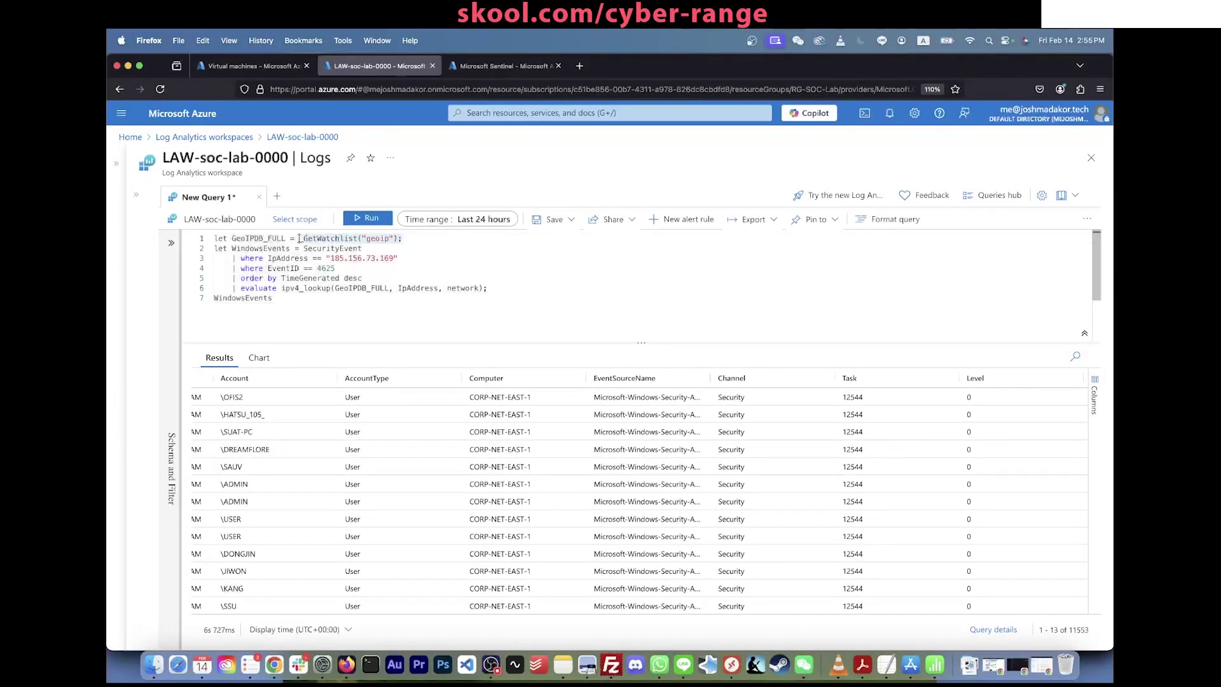
scroll(724, 555, "right", 5)
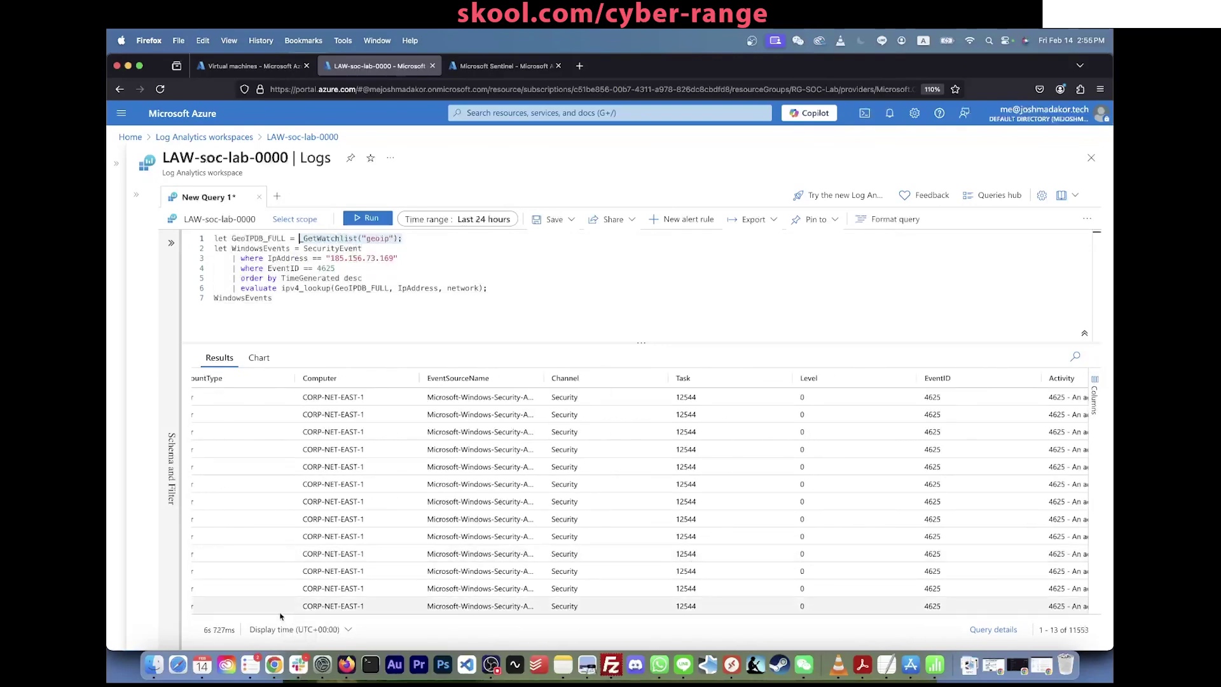
scroll(280, 615, "right", 3)
left_click_drag(302, 614, 597, 619)
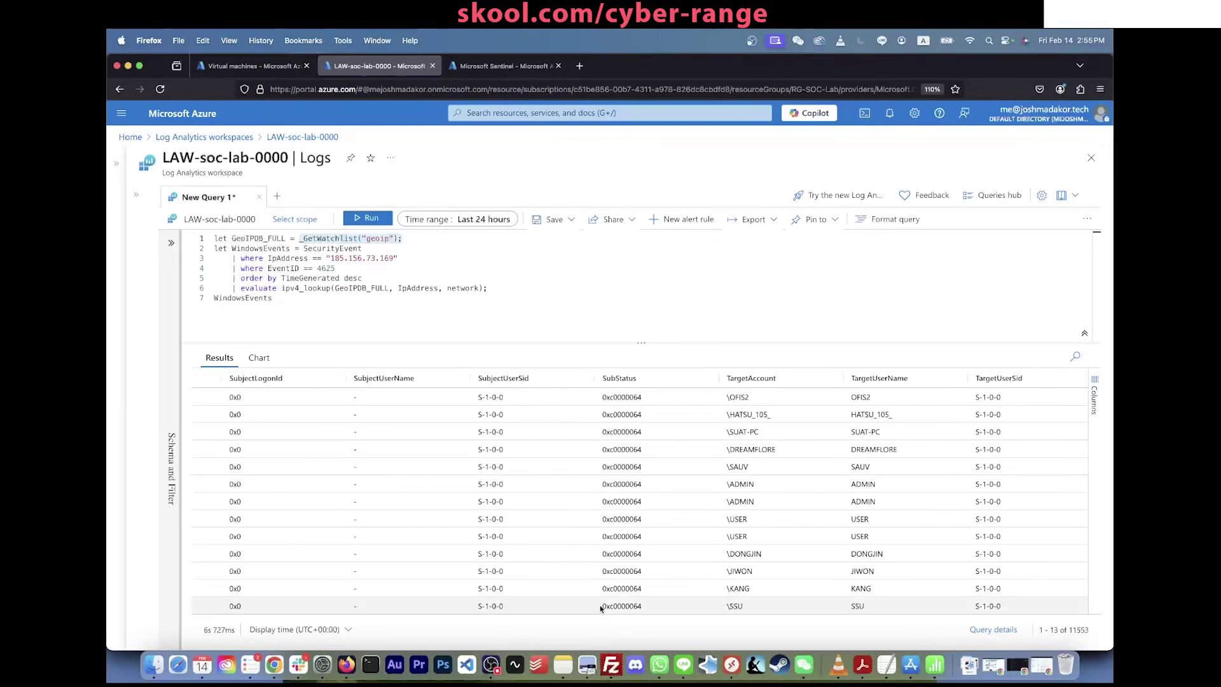
scroll(601, 605, "right", 2)
left_click_drag(601, 606, 937, 626)
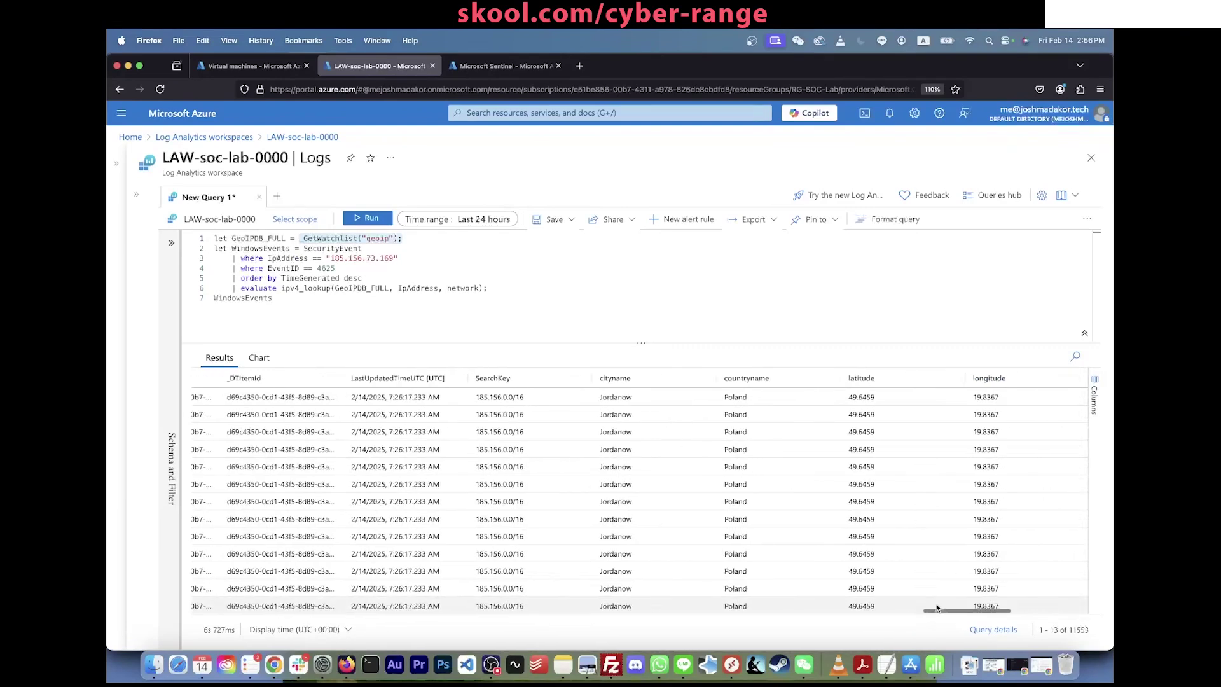
scroll(567, 463, "right", 2)
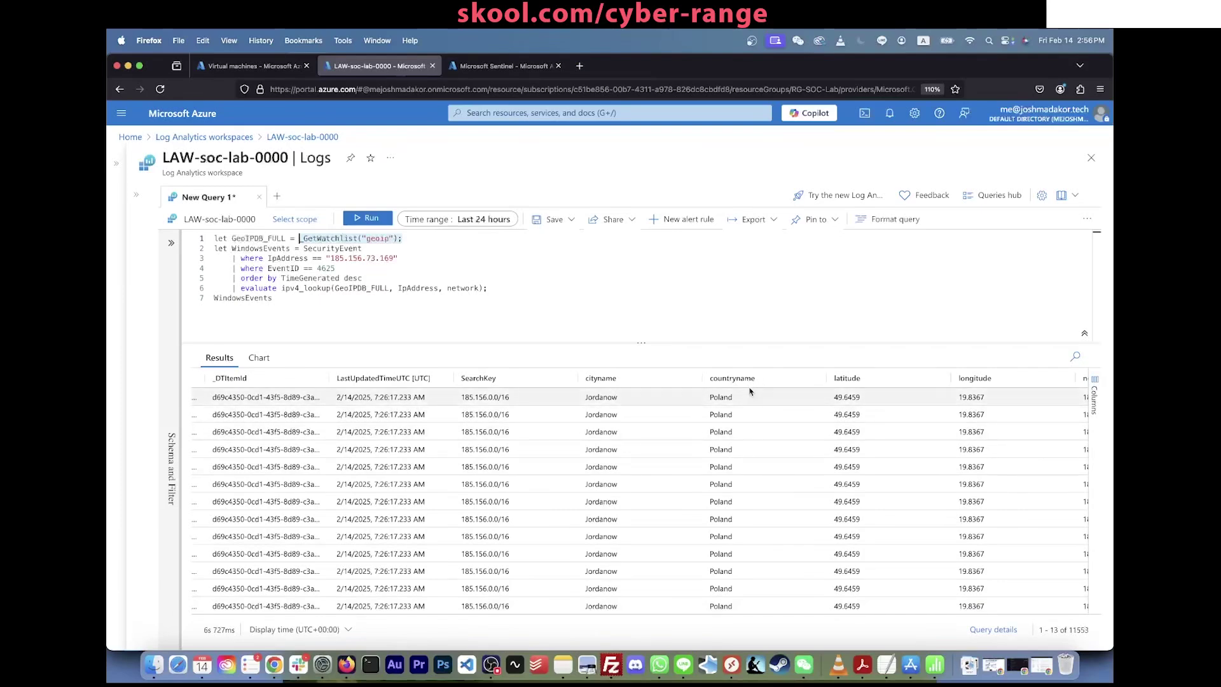
scroll(880, 405, "right", 4)
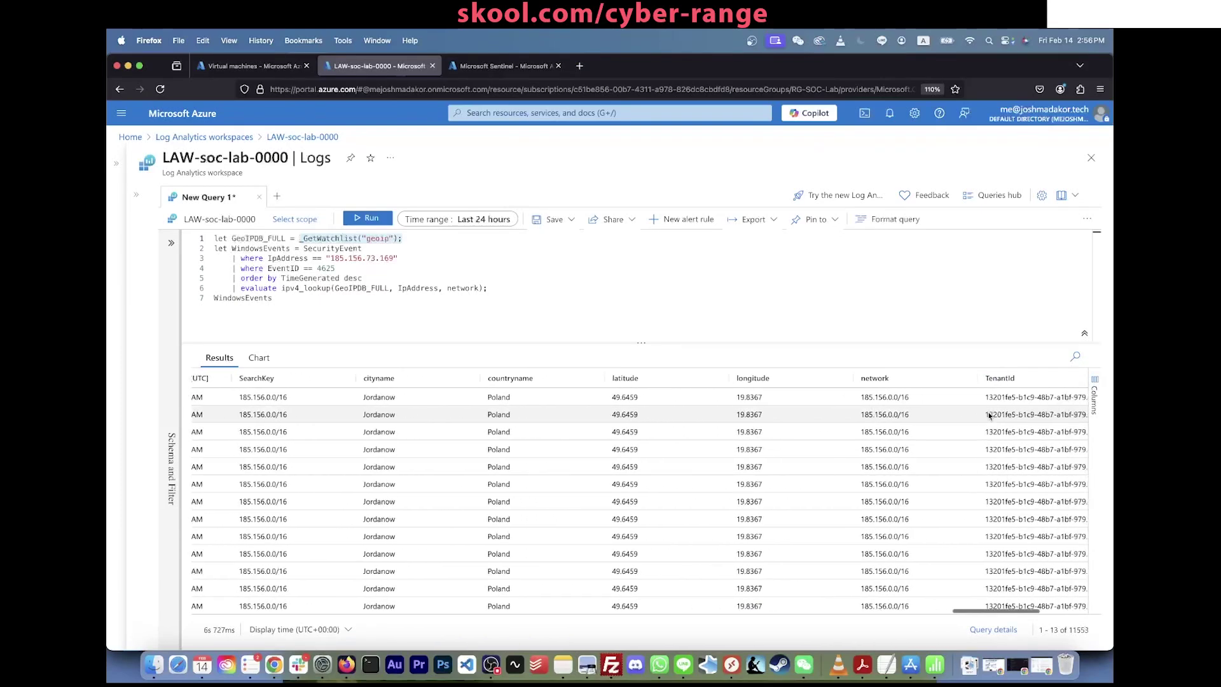
scroll(874, 402, "right", 2)
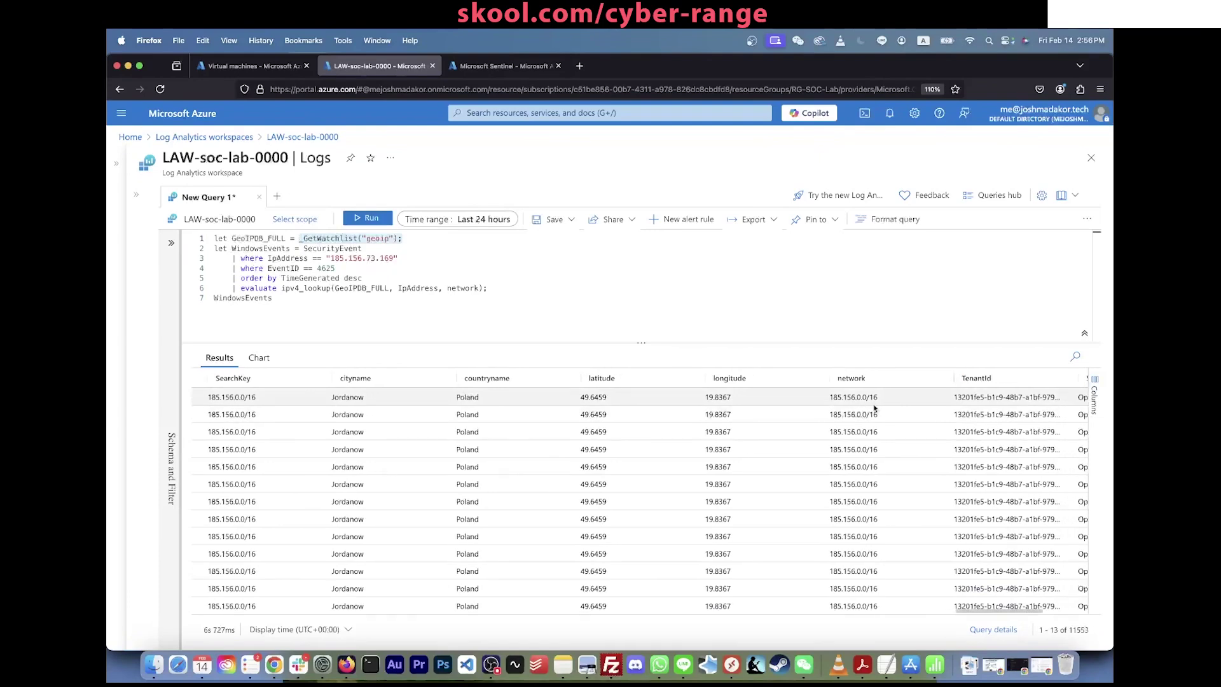
scroll(874, 408, "right", 3)
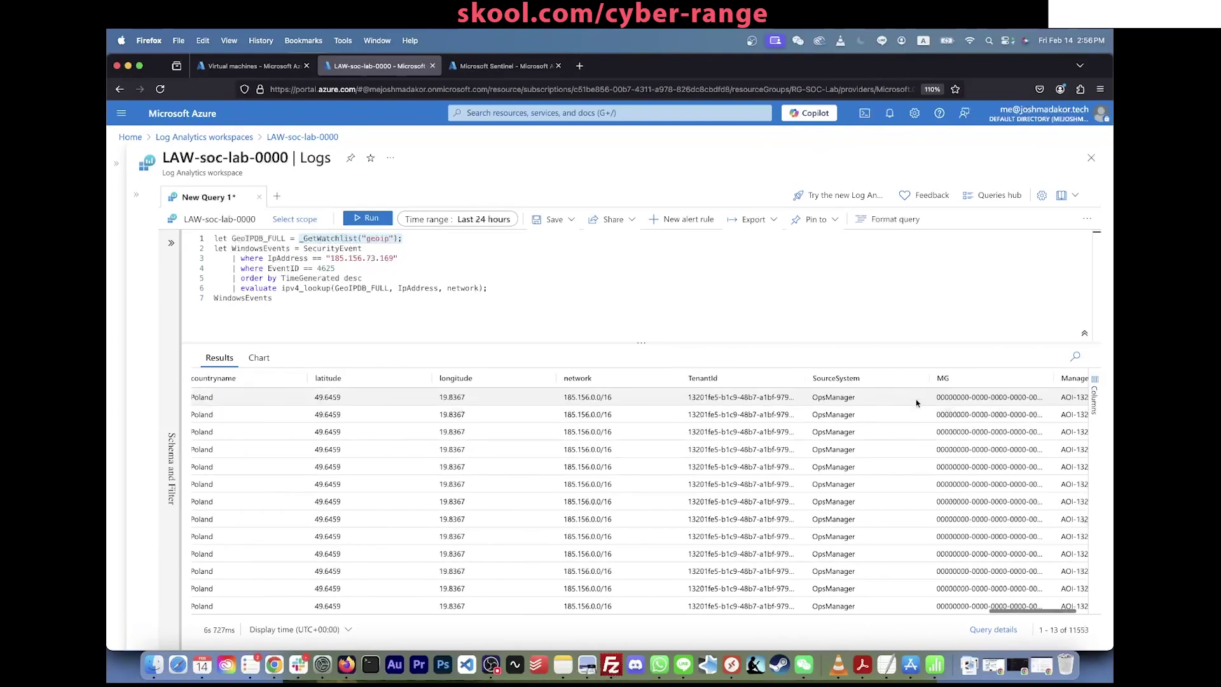
left_click(550, 312)
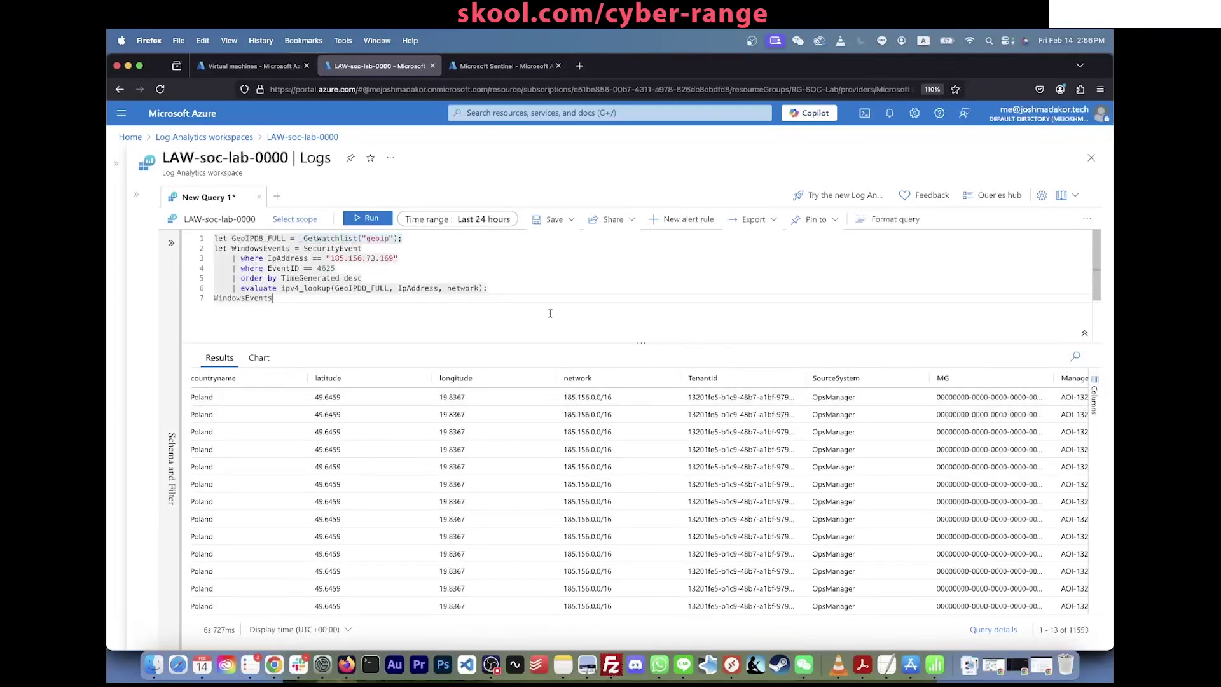
Step: Add and run a project of TimeGenerated, Computer, IpAddress, cityname, countryname, latitude, longitude
key("Return")
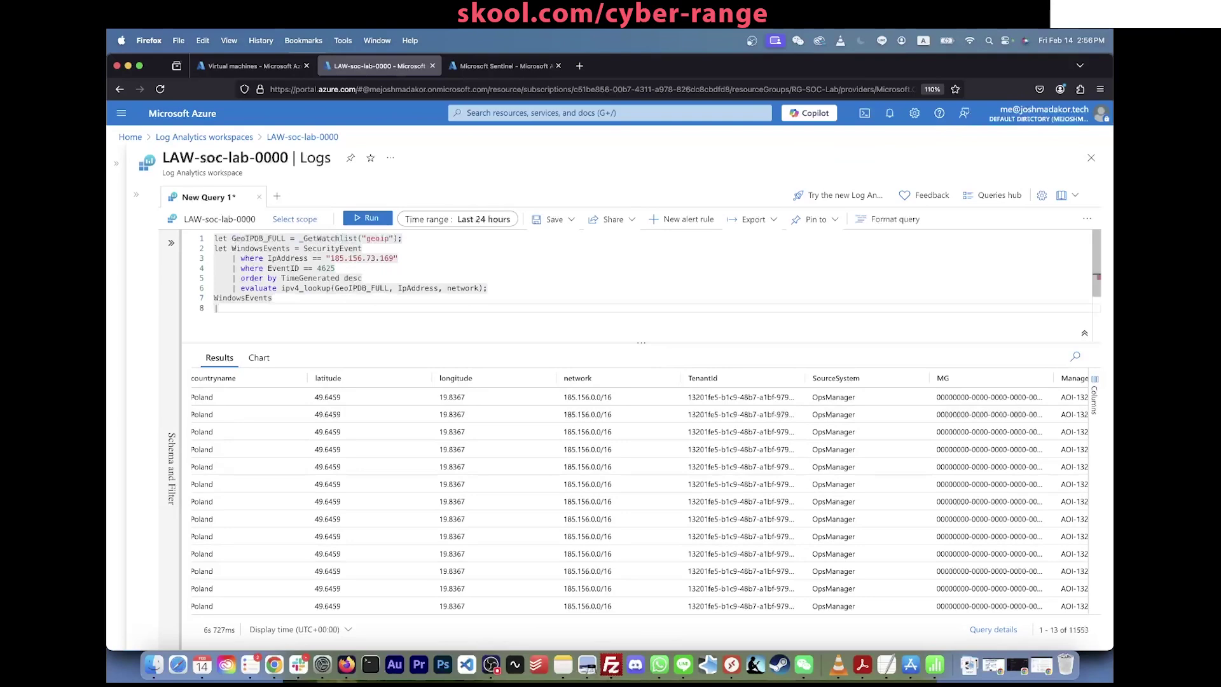
scroll(419, 455, "left", 10)
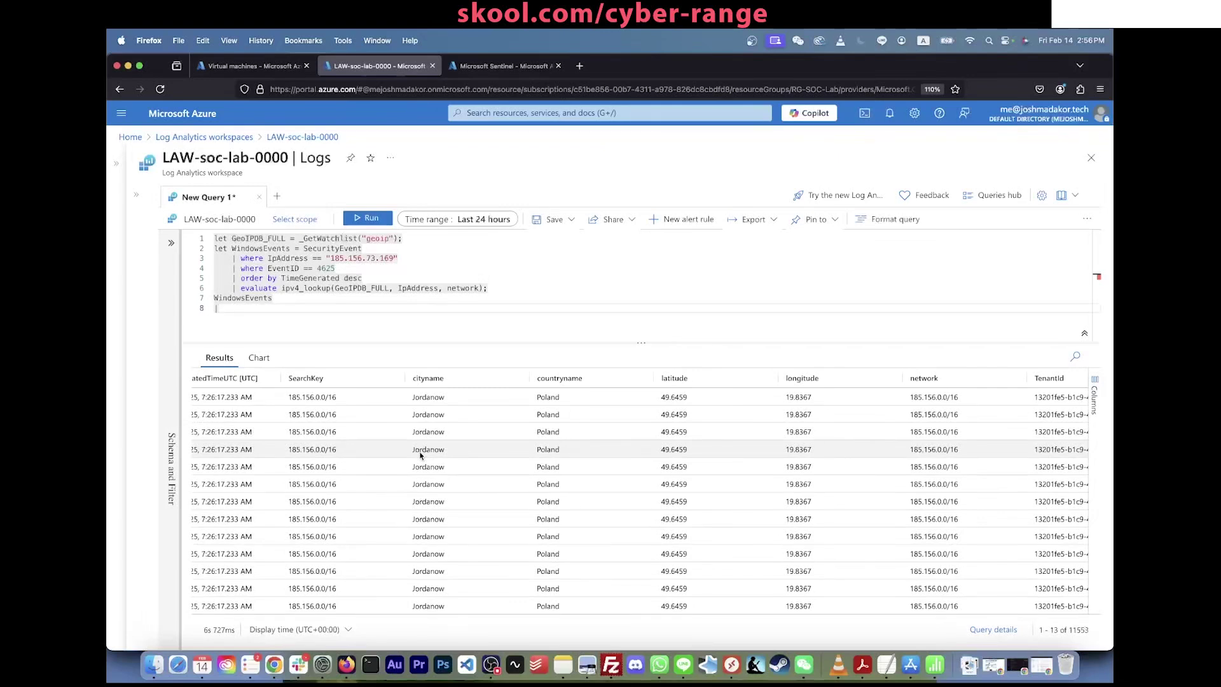
type("| Timegproject Tim")
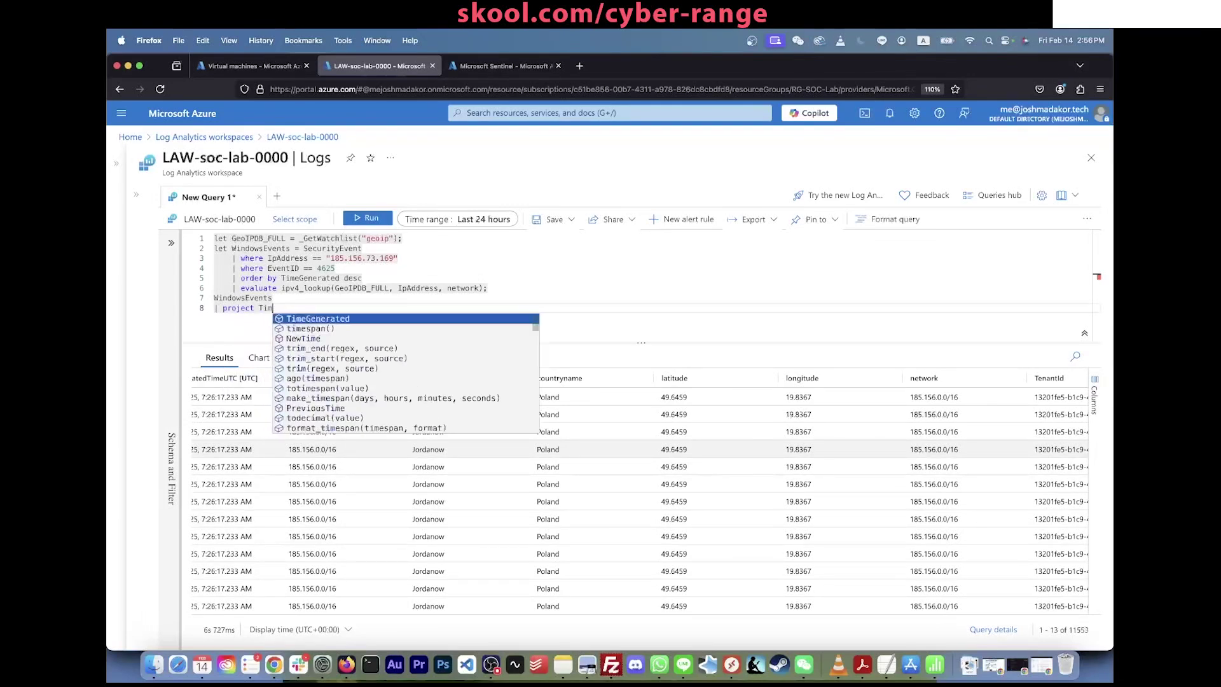
type("eGenerated, Computer")
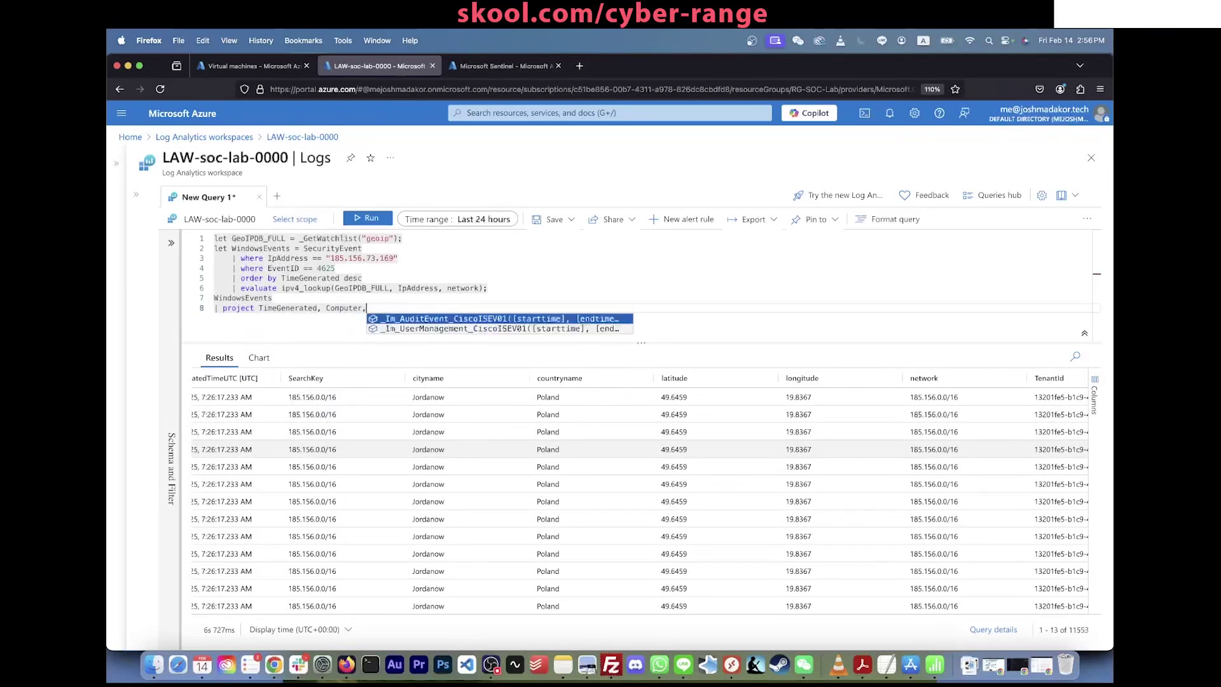
type(", ")
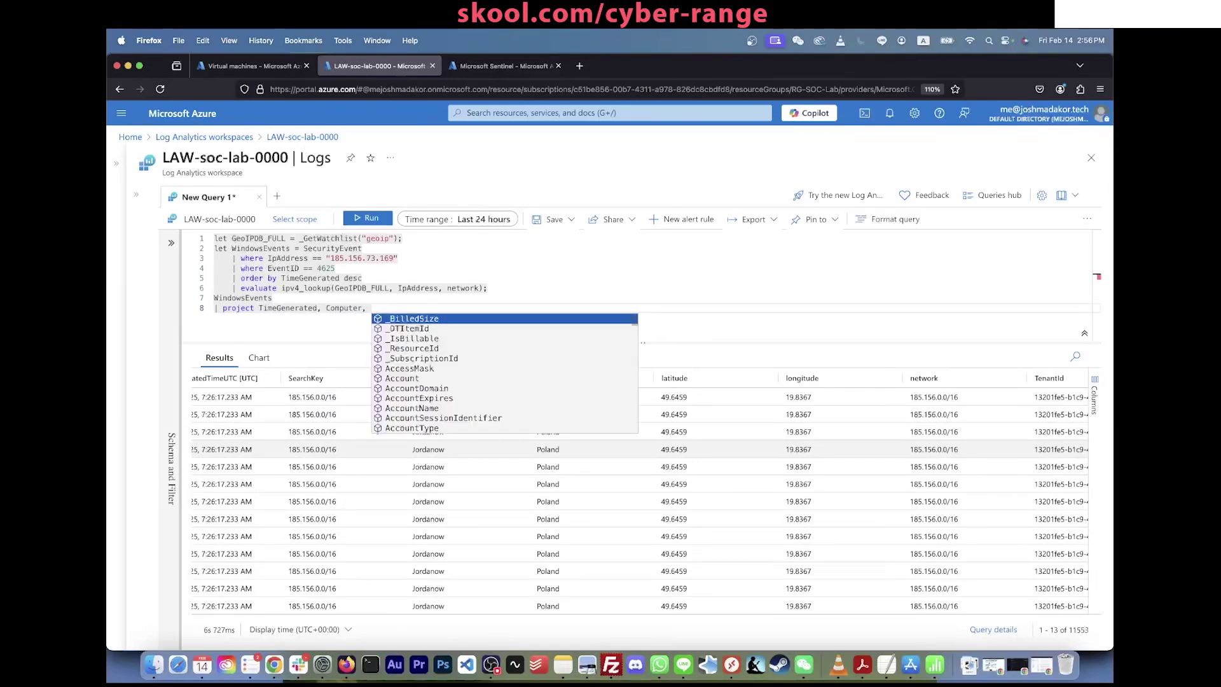
type("Ip")
key("Tab")
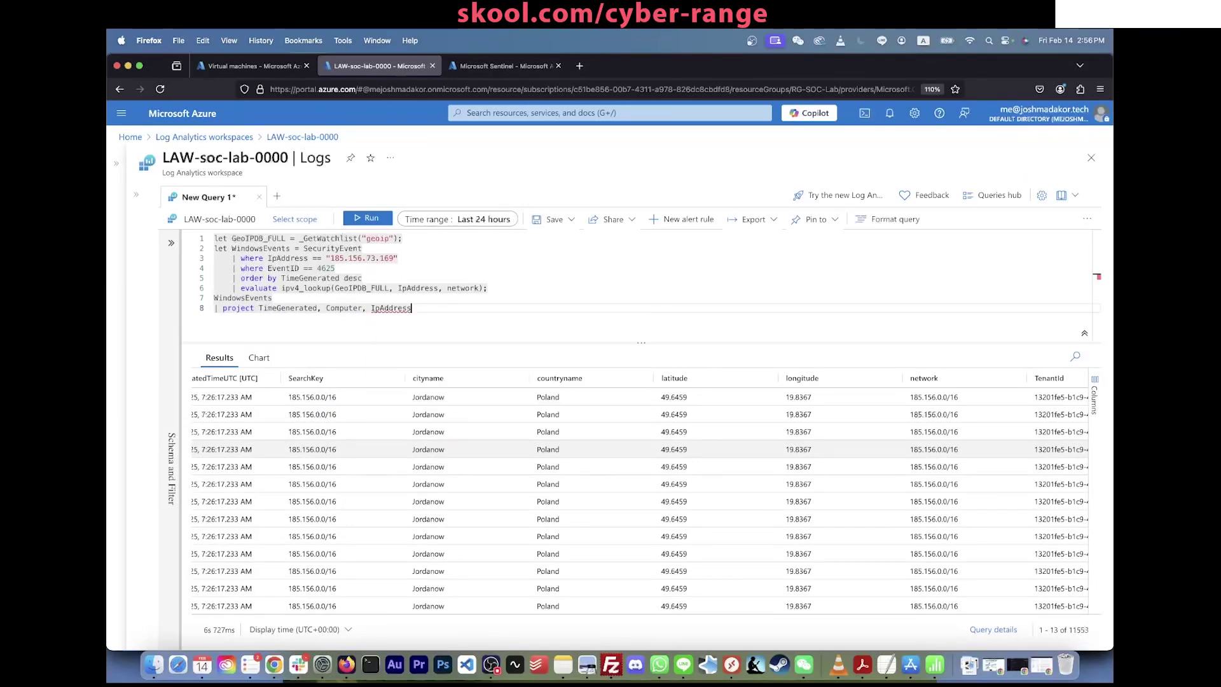
type("array_iff(")
key("BackSpace")
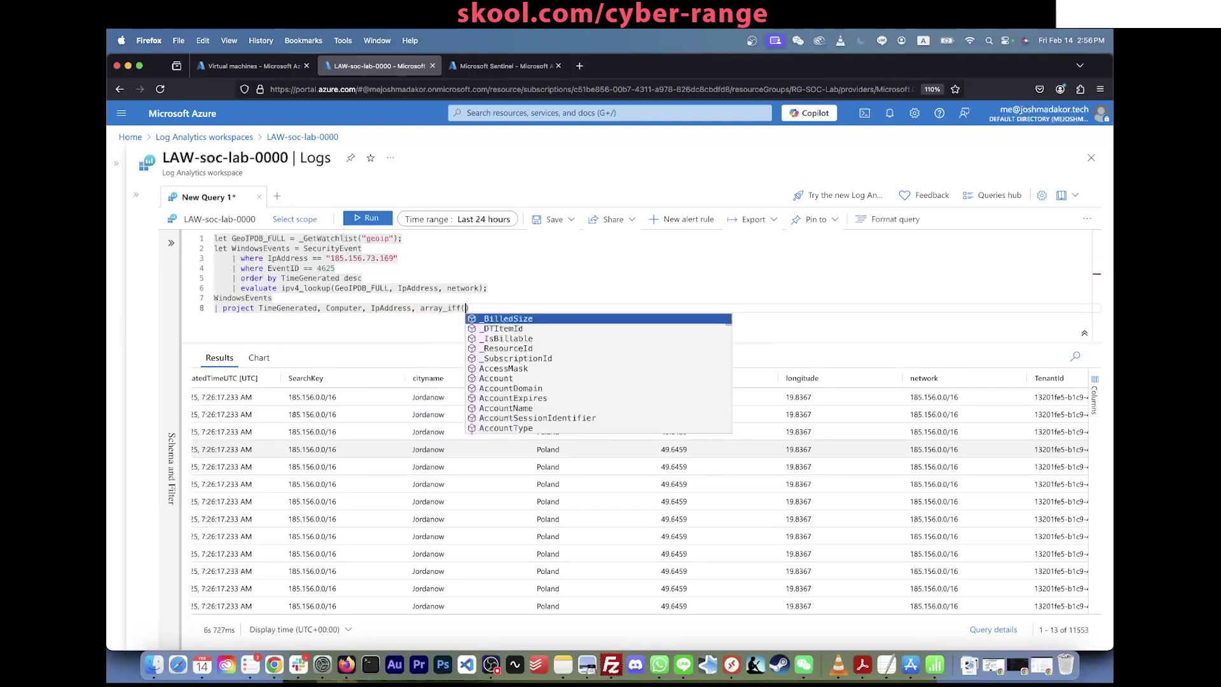
key("BackSpace")
key("BackSpace")
key("BackSpace")
key("BackSpace")
key("BackSpace")
key("BackSpace")
key("BackSpace")
key("BackSpace")
key("BackSpace")
key("BackSpace")
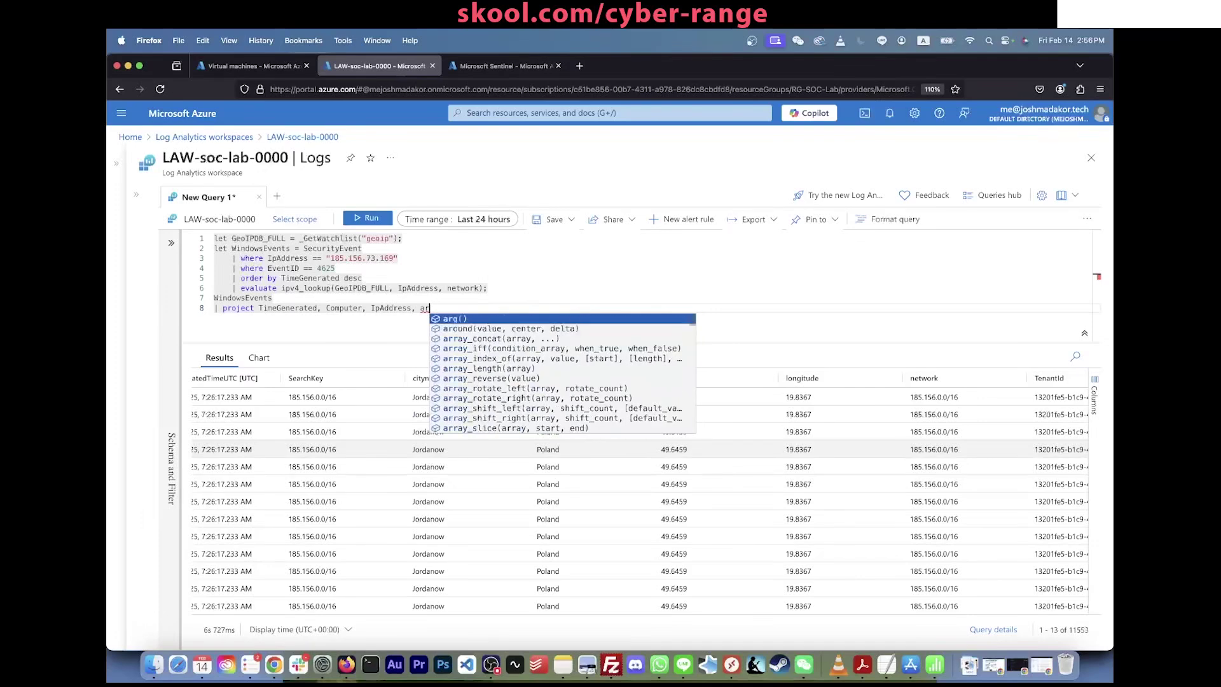
type("cityname")
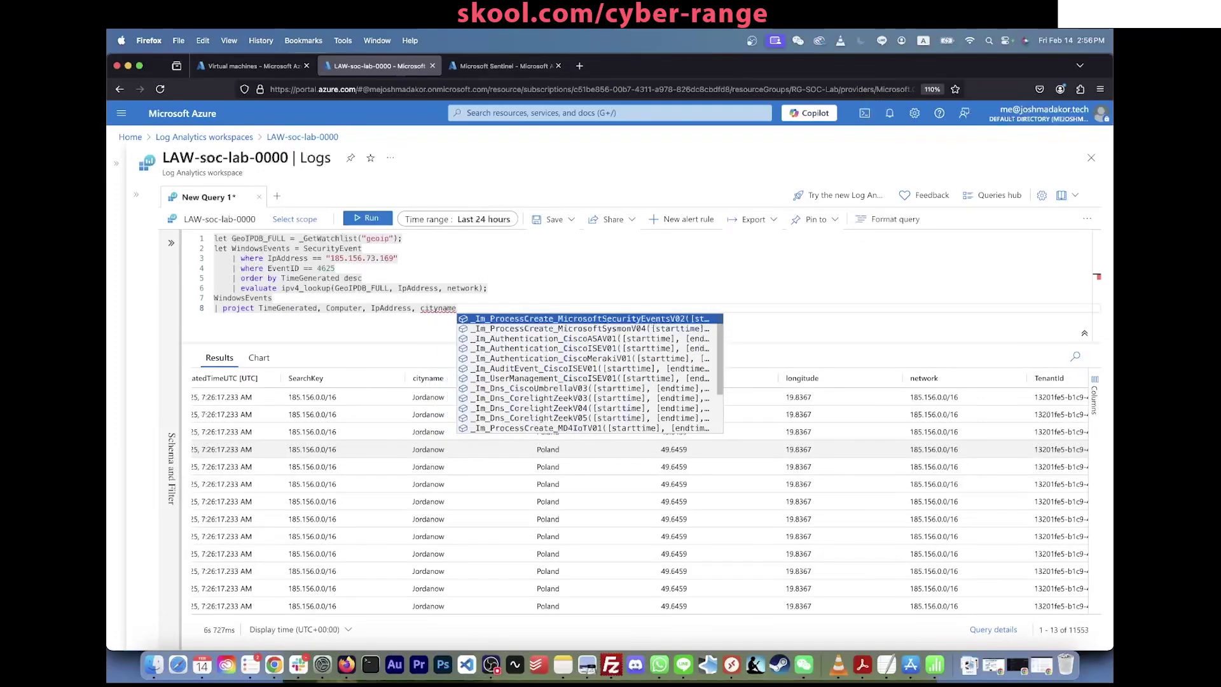
key("BackSpace")
key("BackSpace")
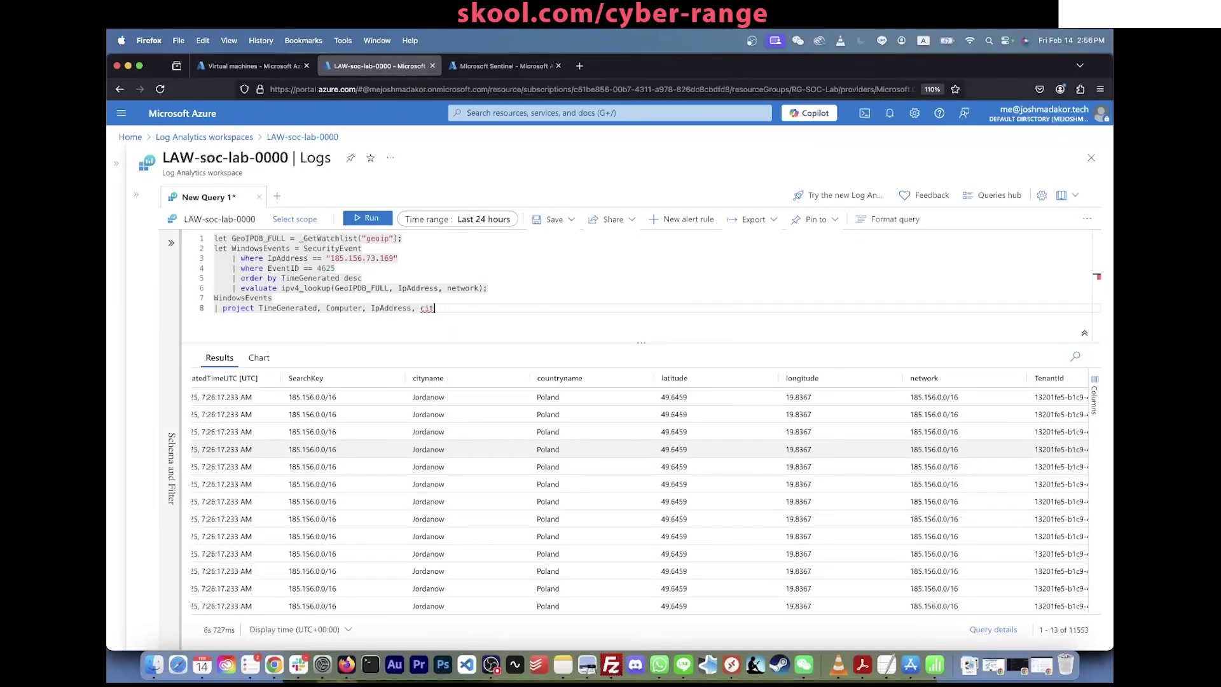
type("yname, countryname,")
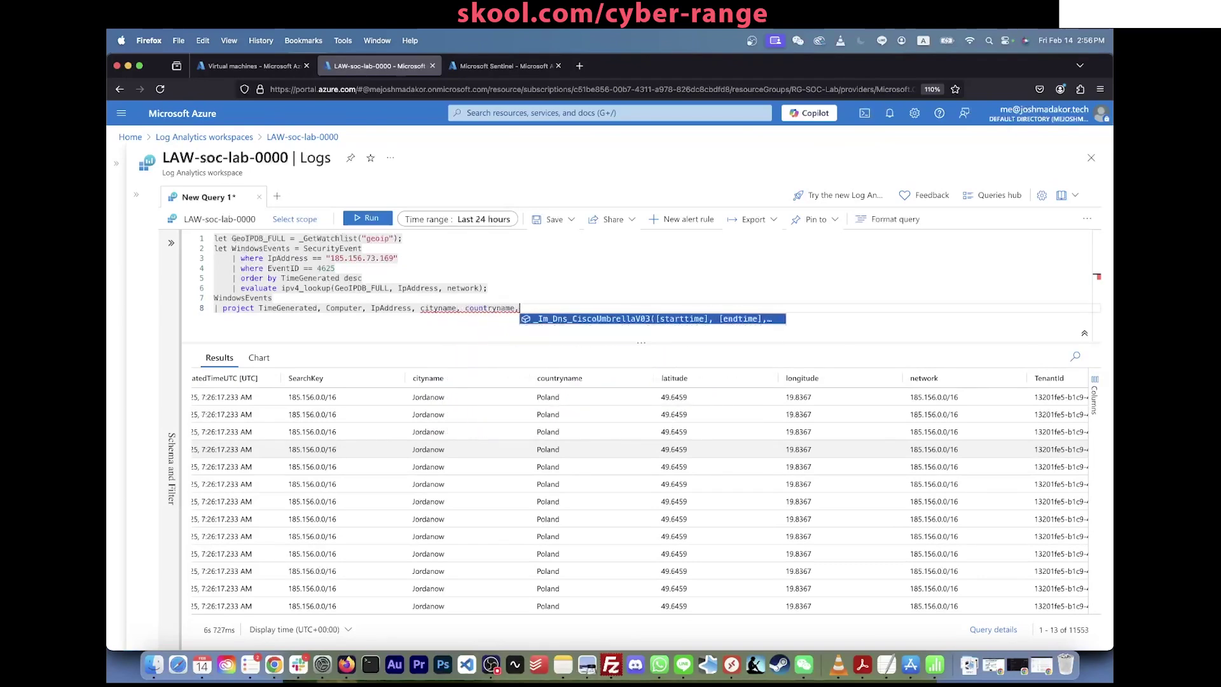
type(" latitu")
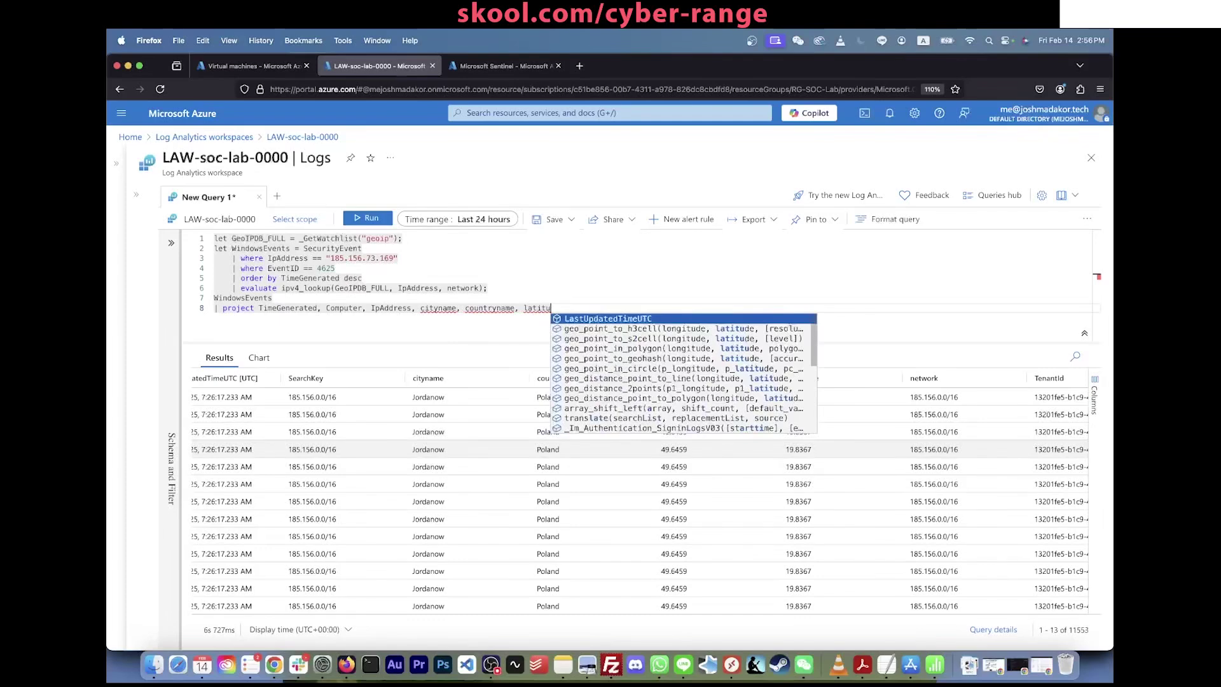
type("de, longitude")
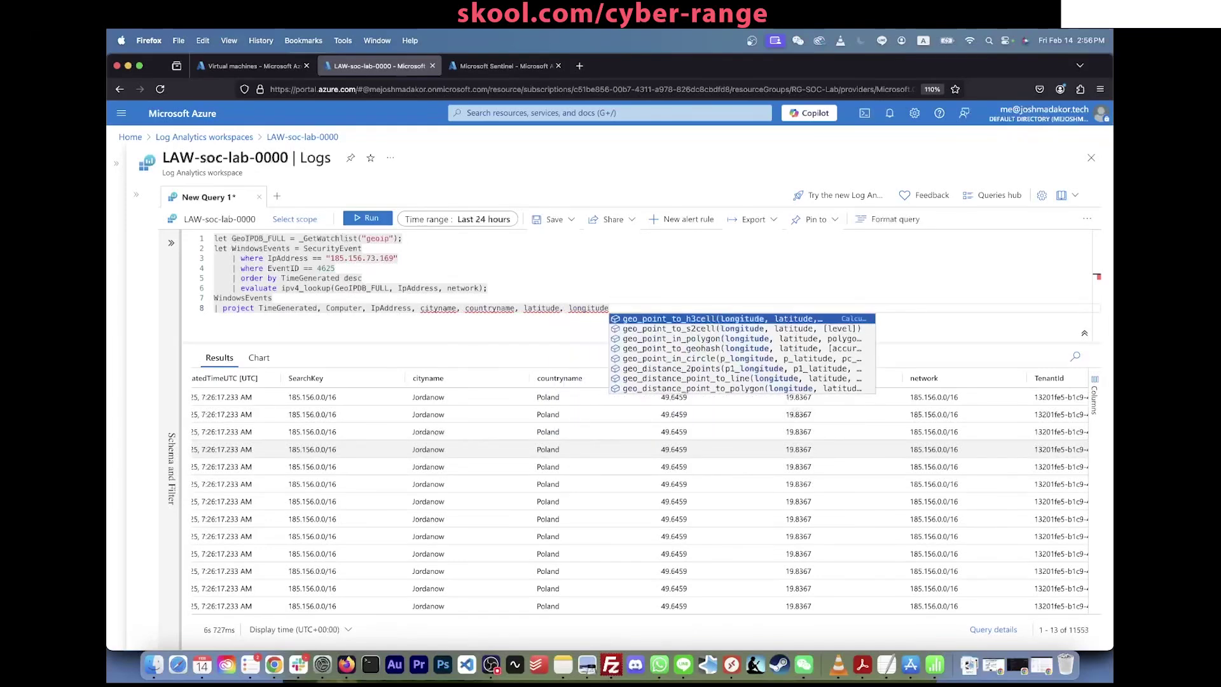
key("shift+Return")
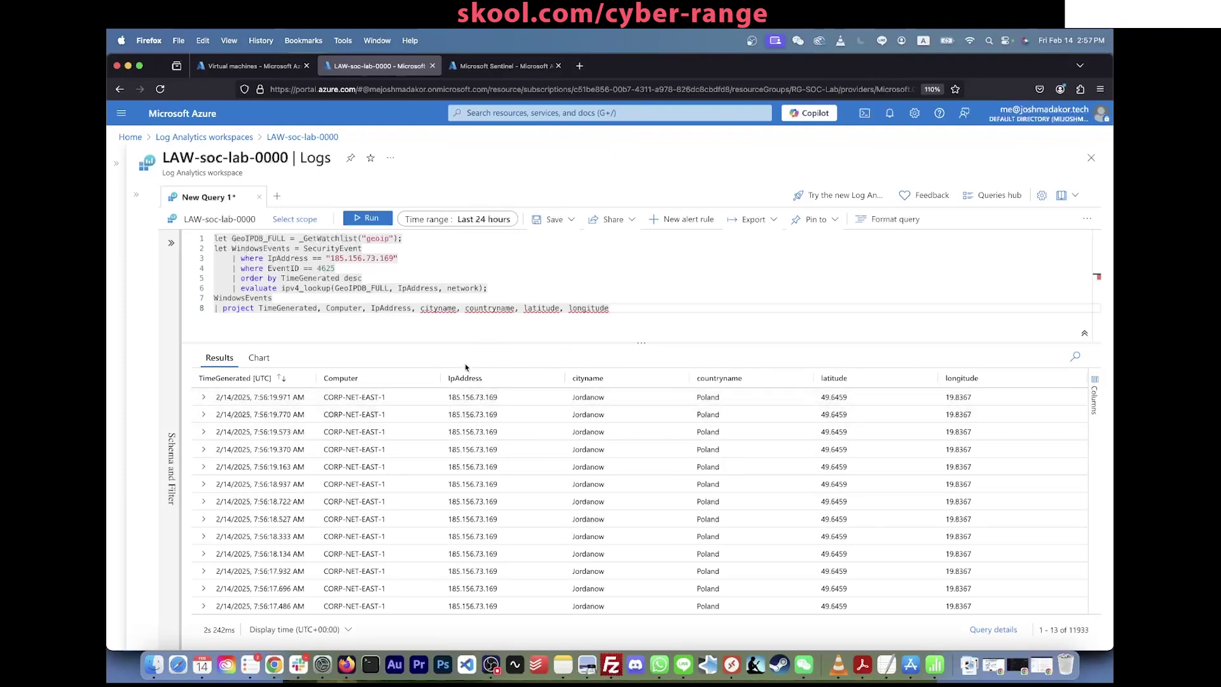
Step: Rename the projected IP column to AttackerIp = IpAddress
left_click(372, 309)
type("Attack")
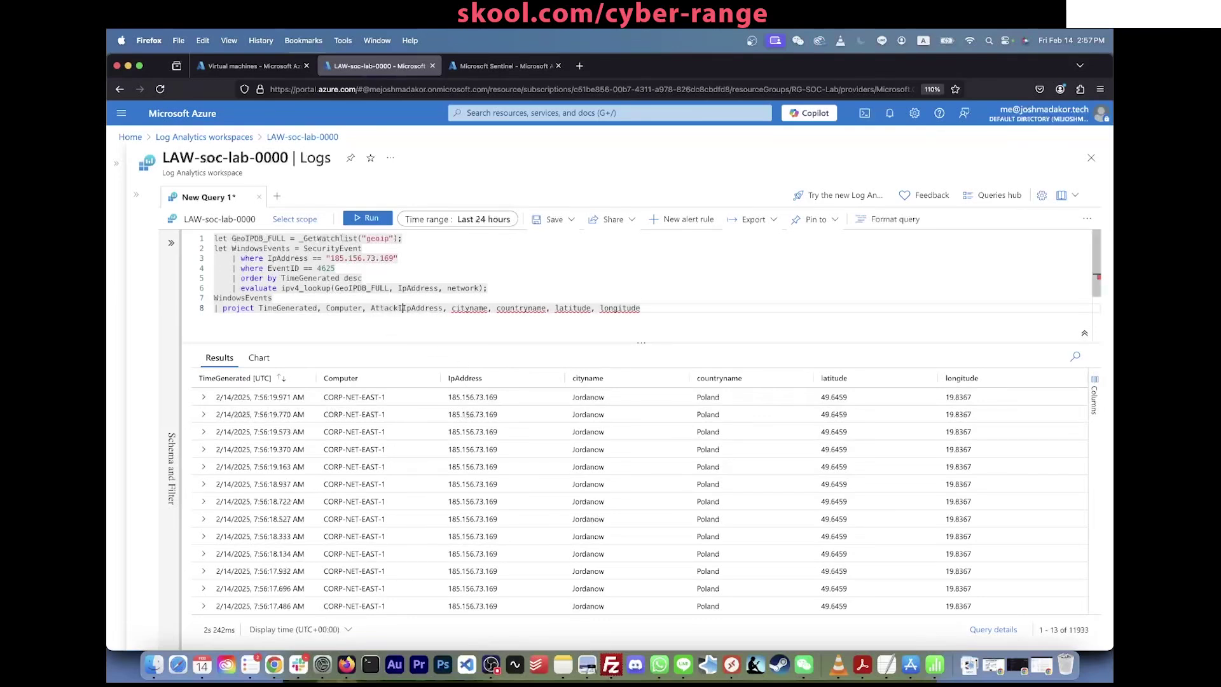
type("erIp")
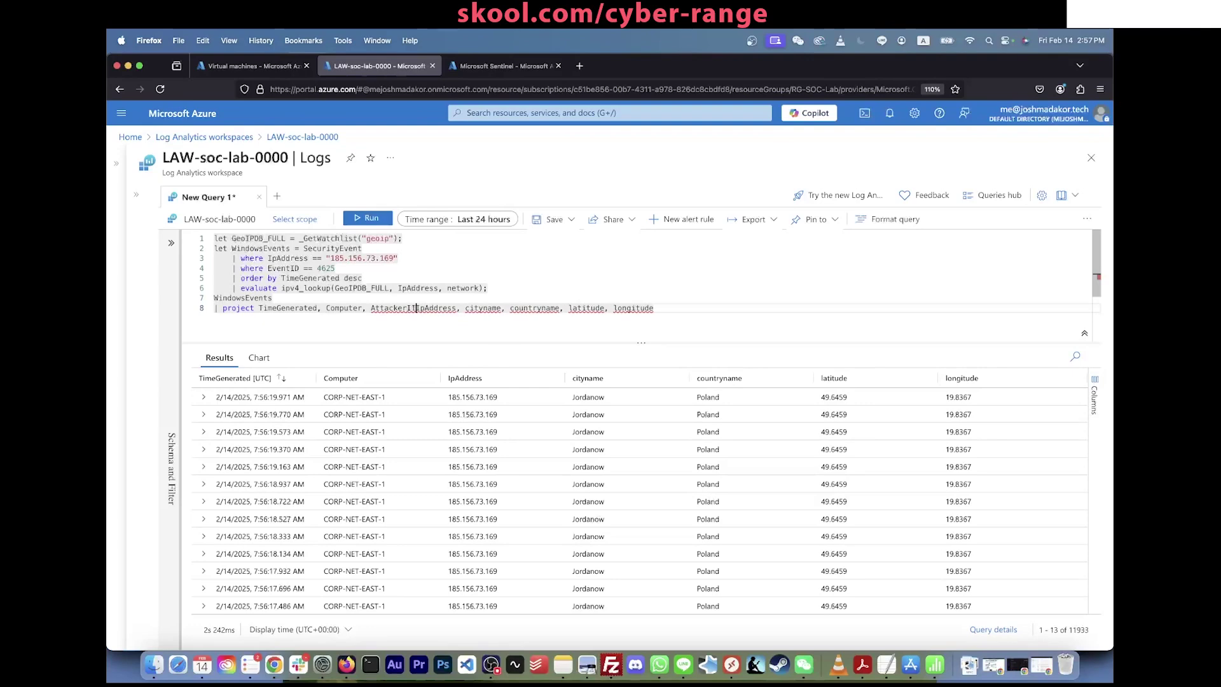
type("P")
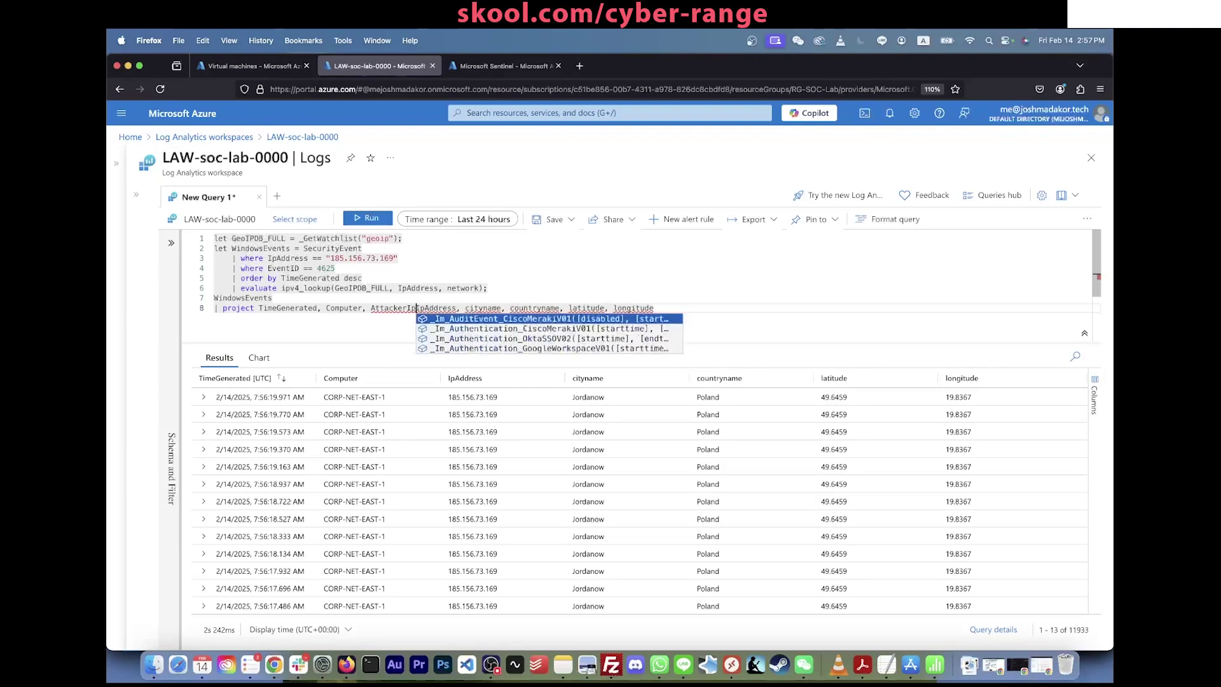
type(" =")
left_click(414, 280)
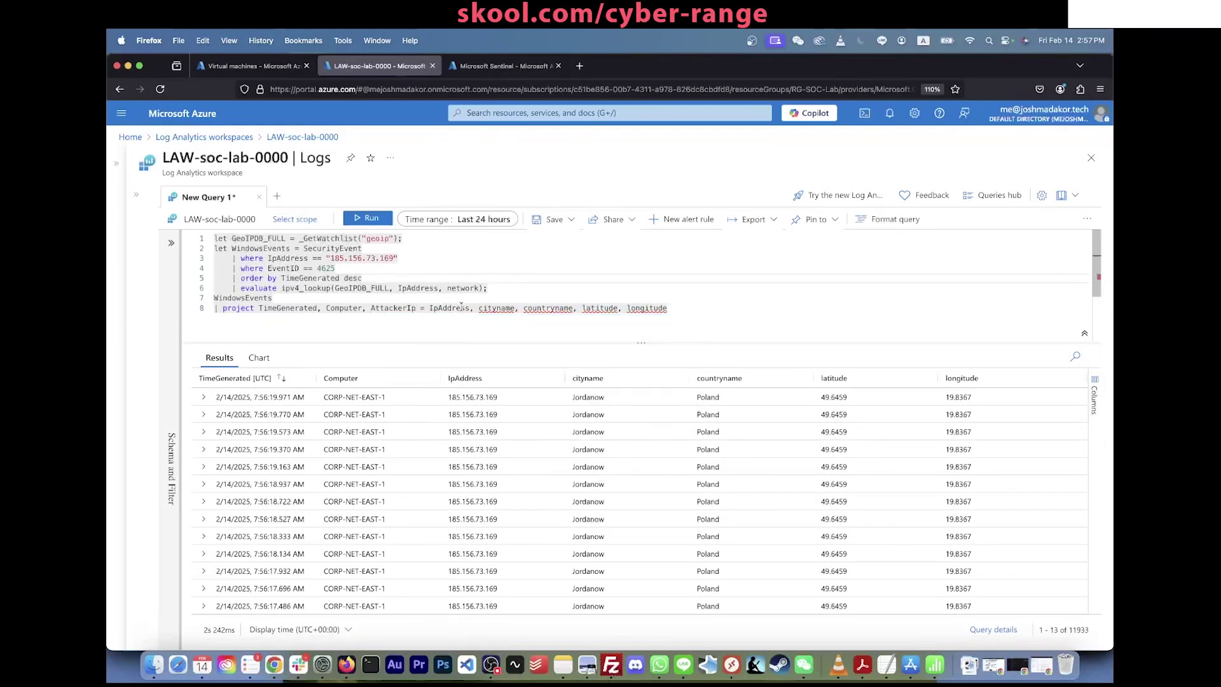
left_click(381, 302)
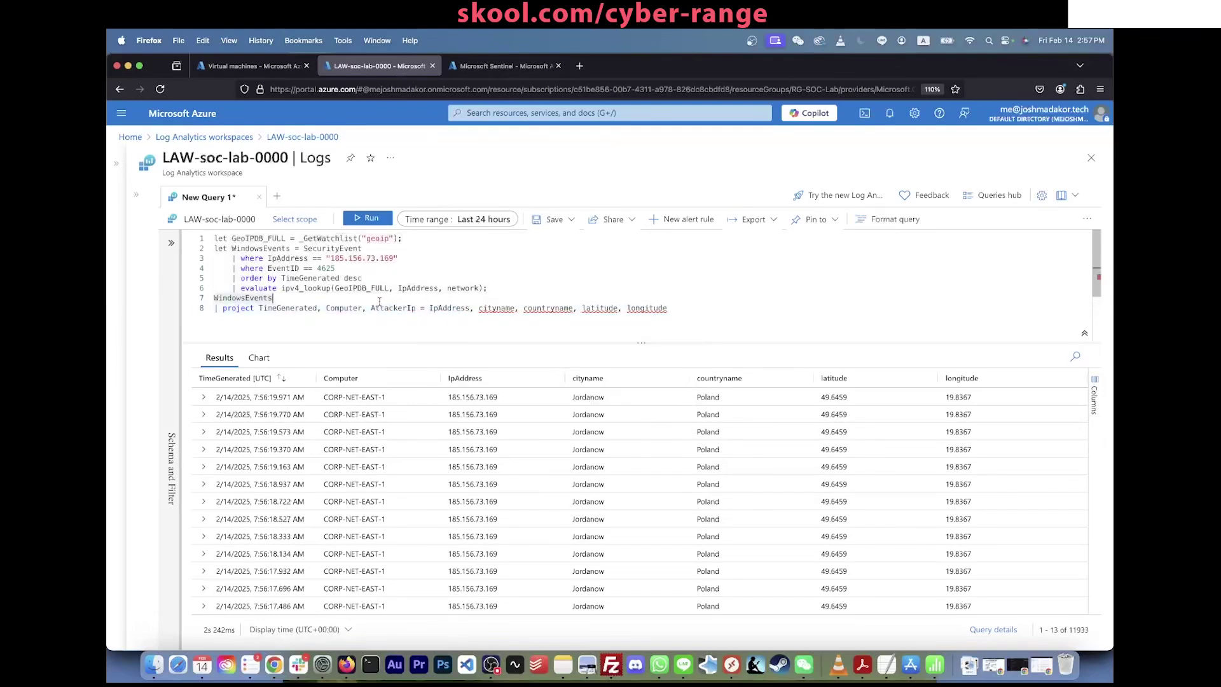
left_click(692, 311)
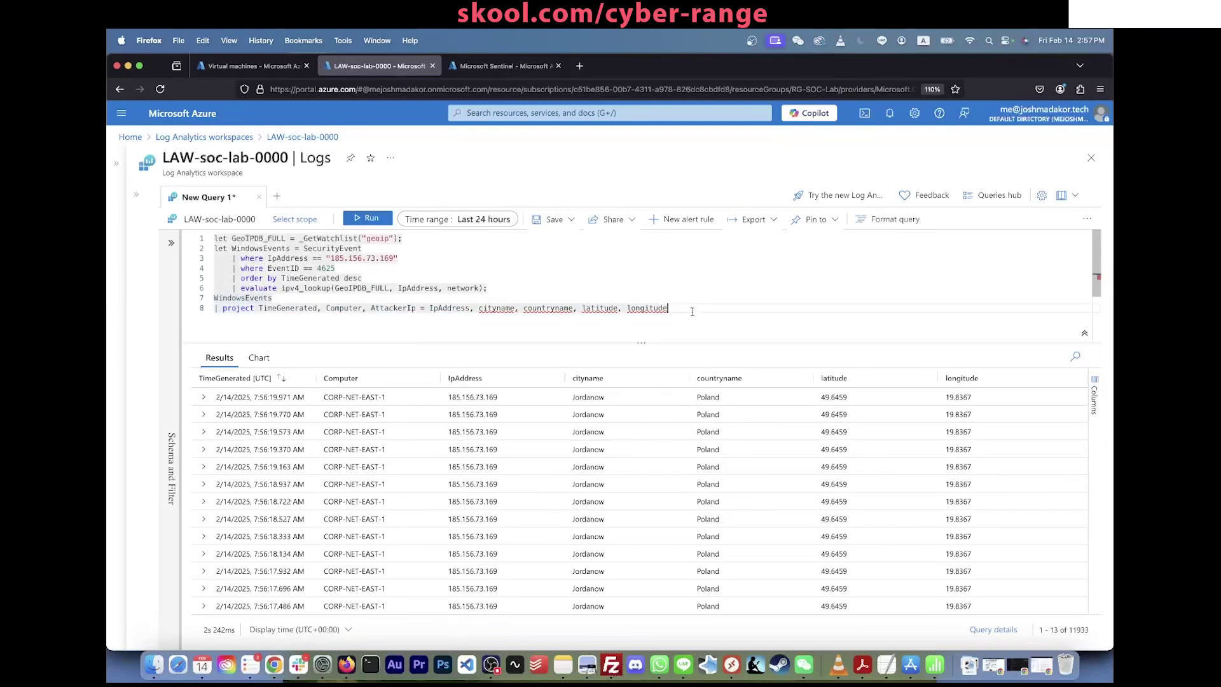
Step: Run the updated query, review its results, and clear the editor
key("shift+Return")
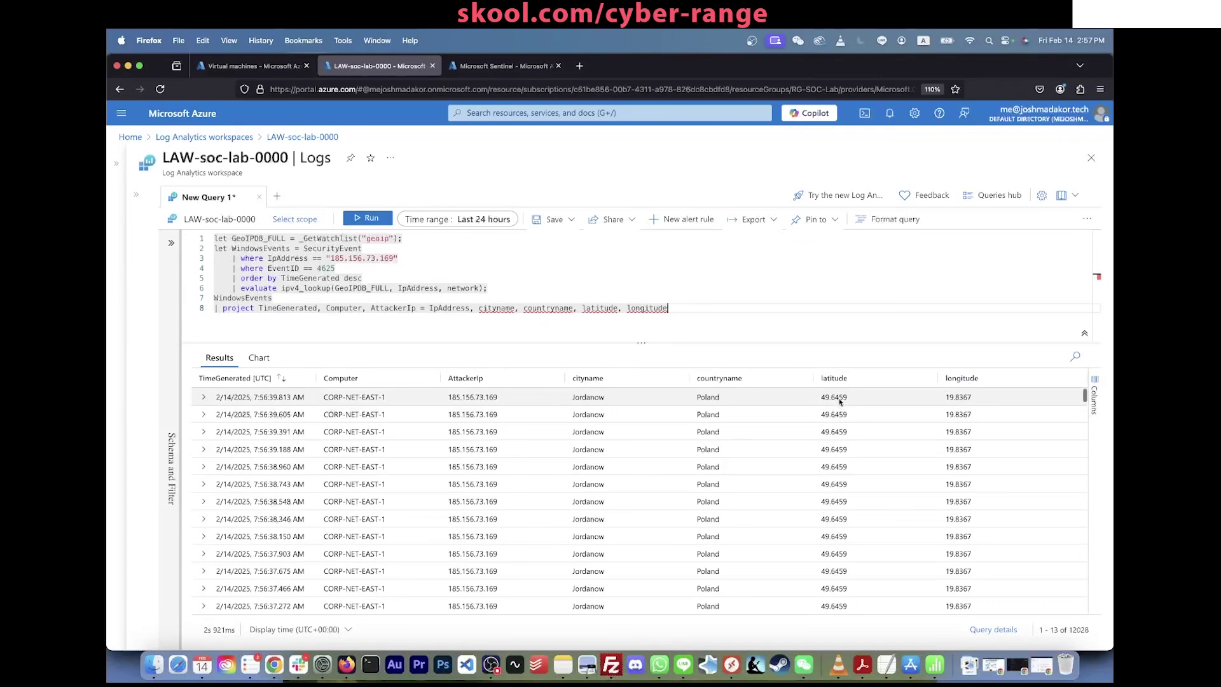
scroll(906, 412, "down", 1)
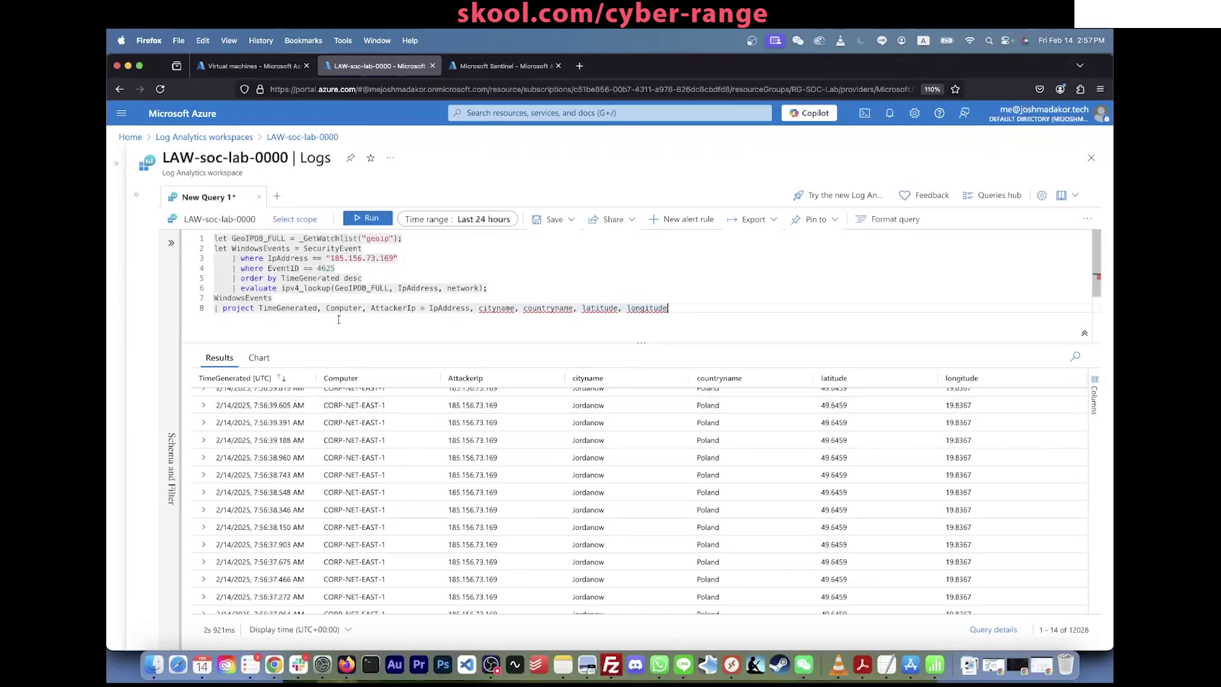
left_click(336, 258)
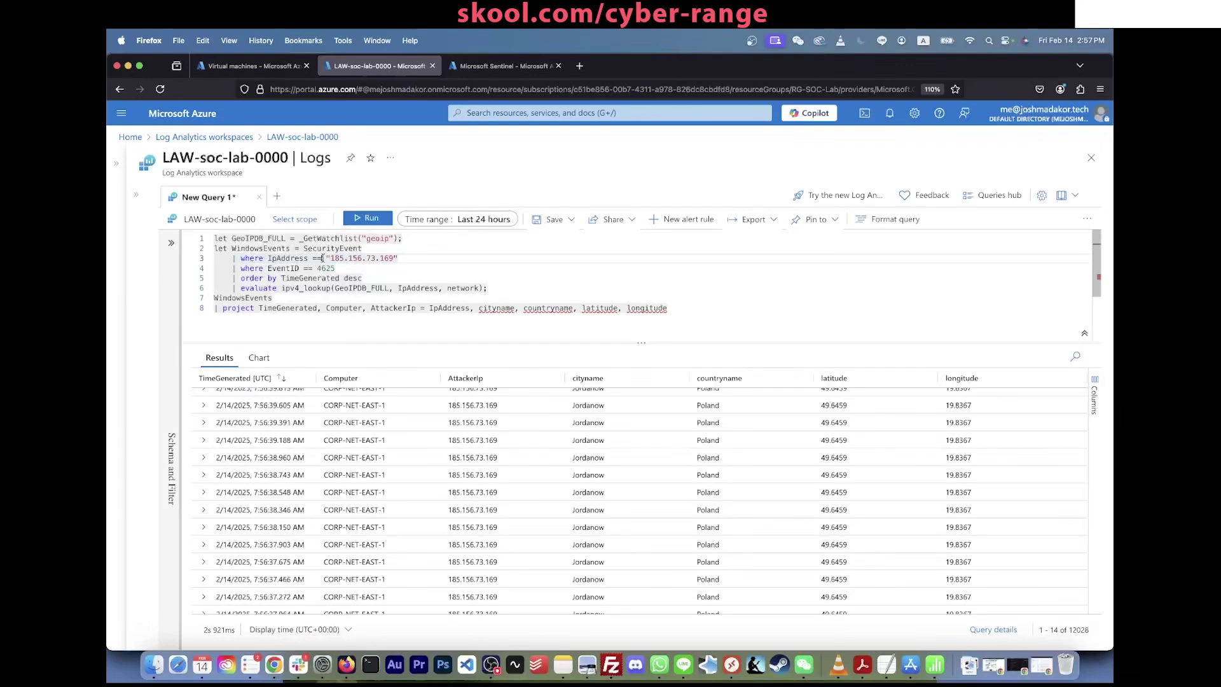
left_click_drag(330, 259, 363, 259)
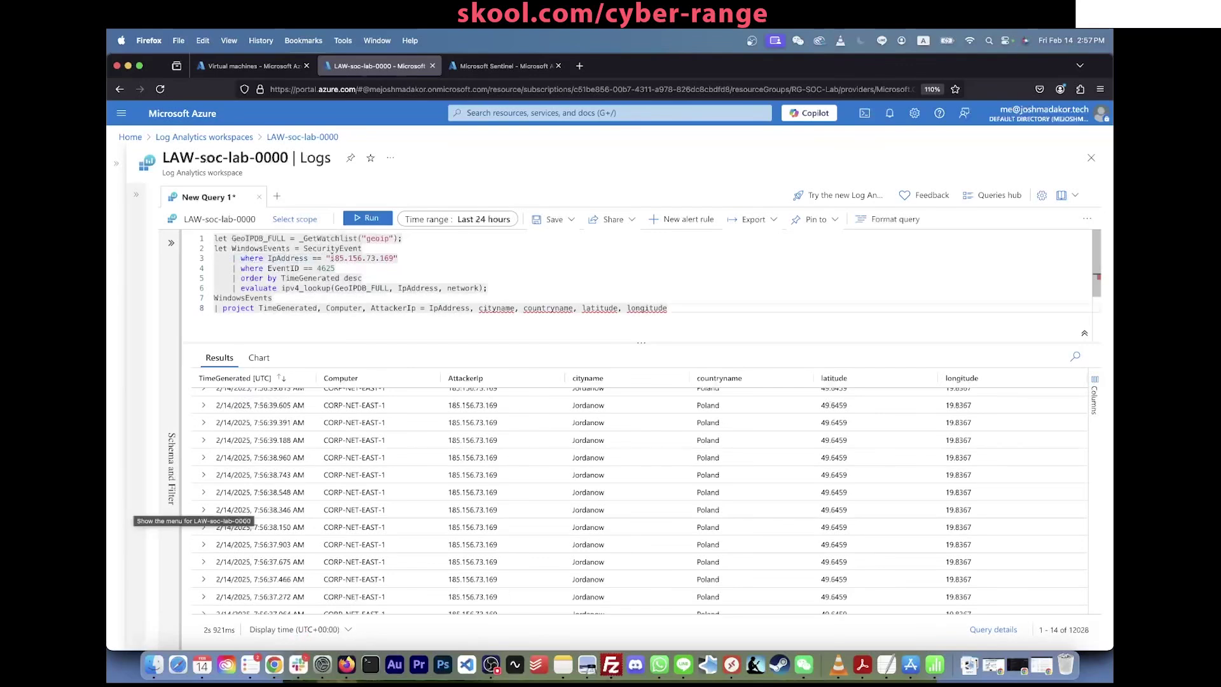
key("super+a")
key("super+c")
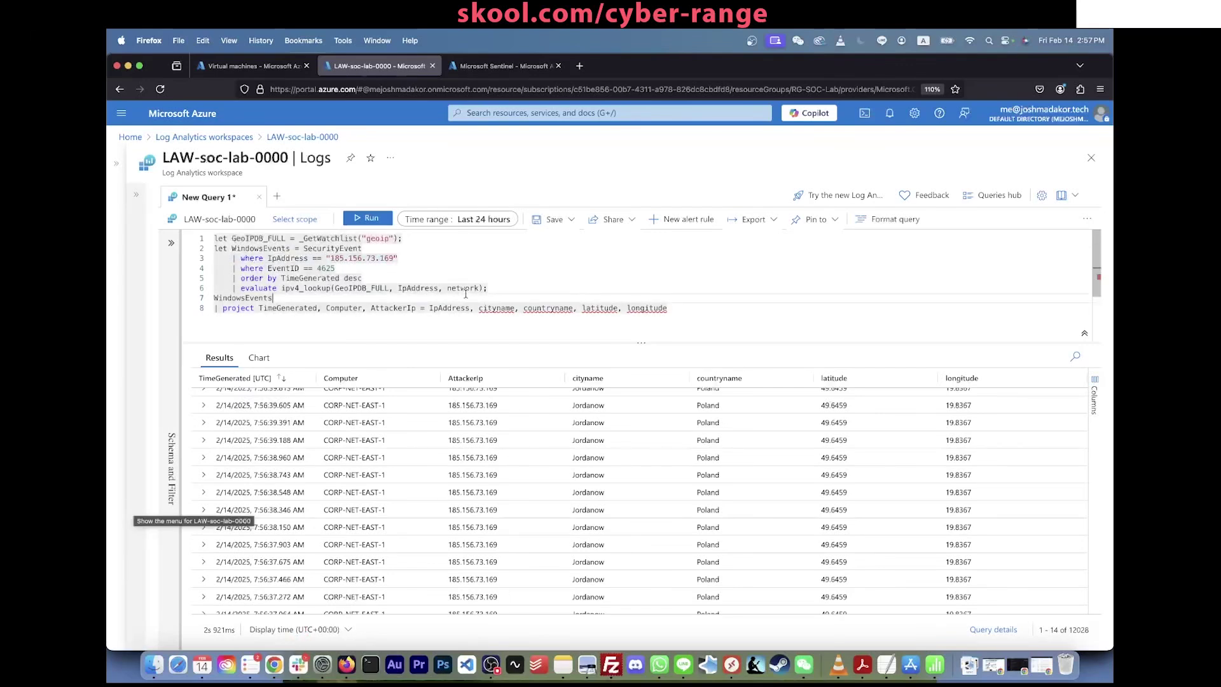
key("BackSpace")
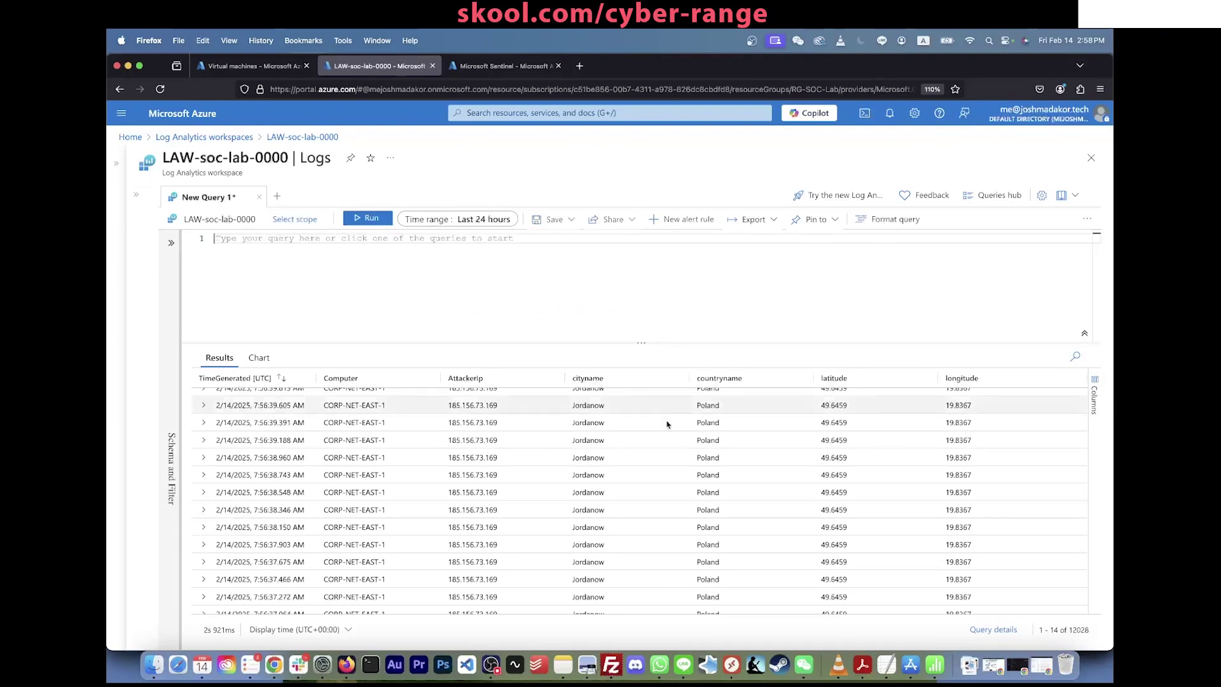
scroll(636, 445, "down", 3)
scroll(505, 411, "down", 10)
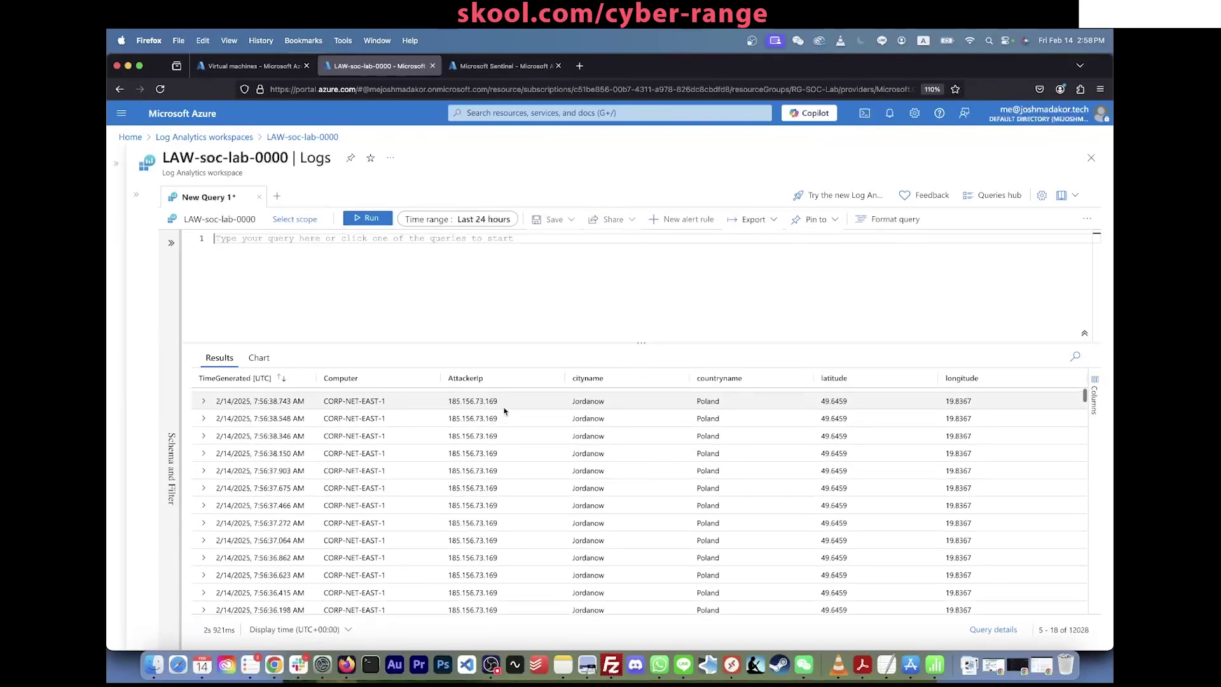
scroll(542, 498, "up", 12)
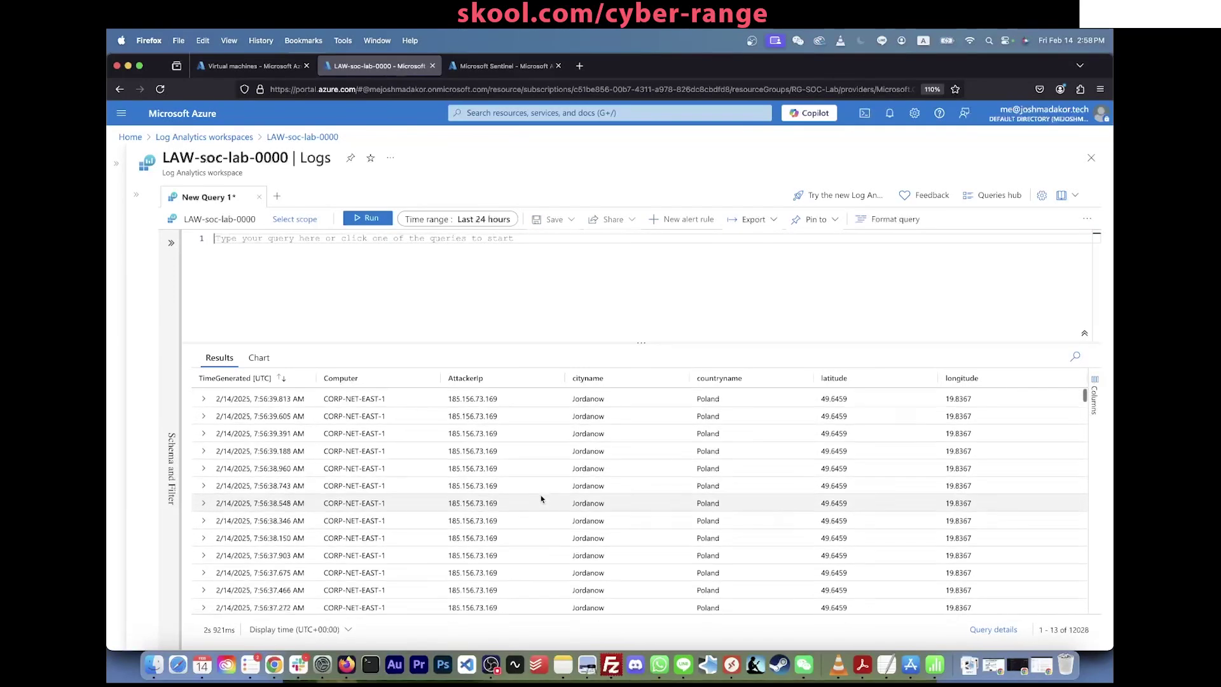
scroll(542, 498, "down", 13)
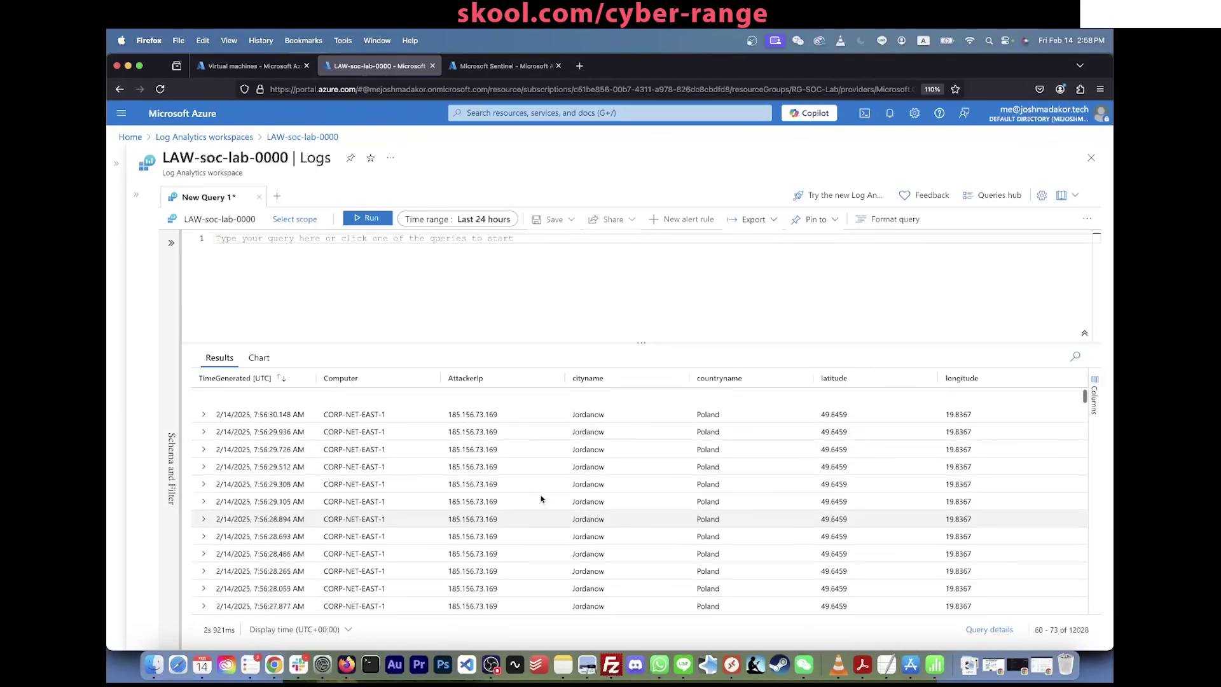
Step: Paste the query back without the IpAddress filter line and rerun it
key("super+v")
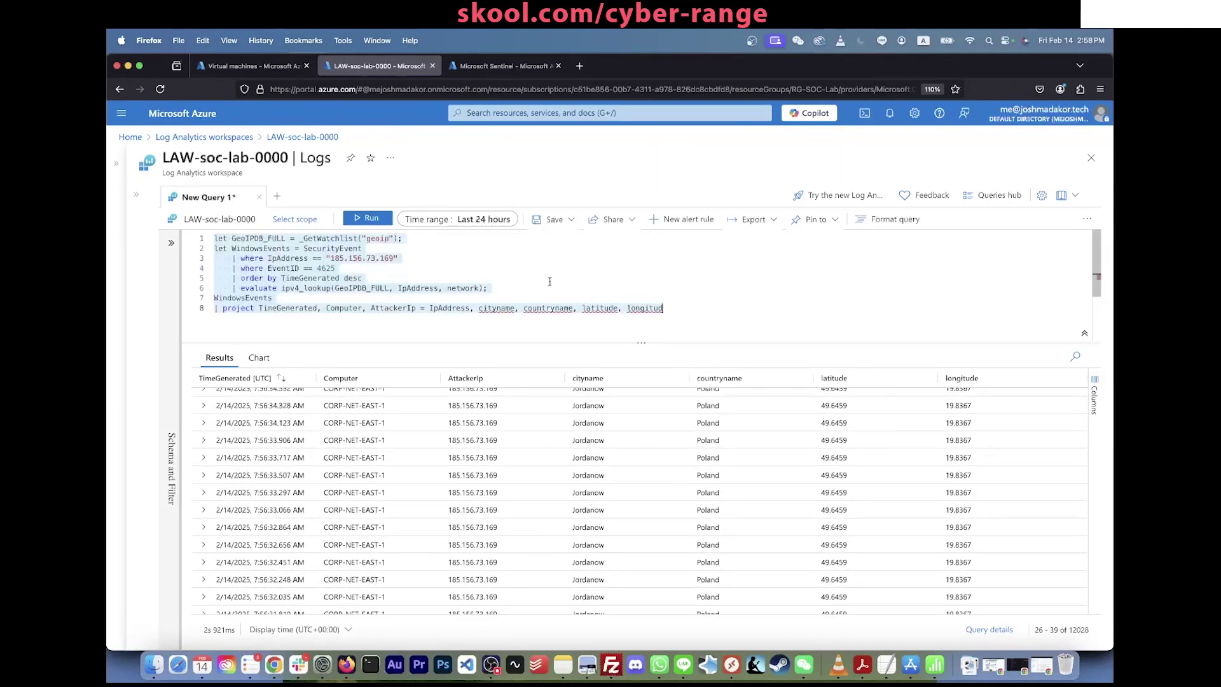
triple_click(437, 260)
key("BackSpace")
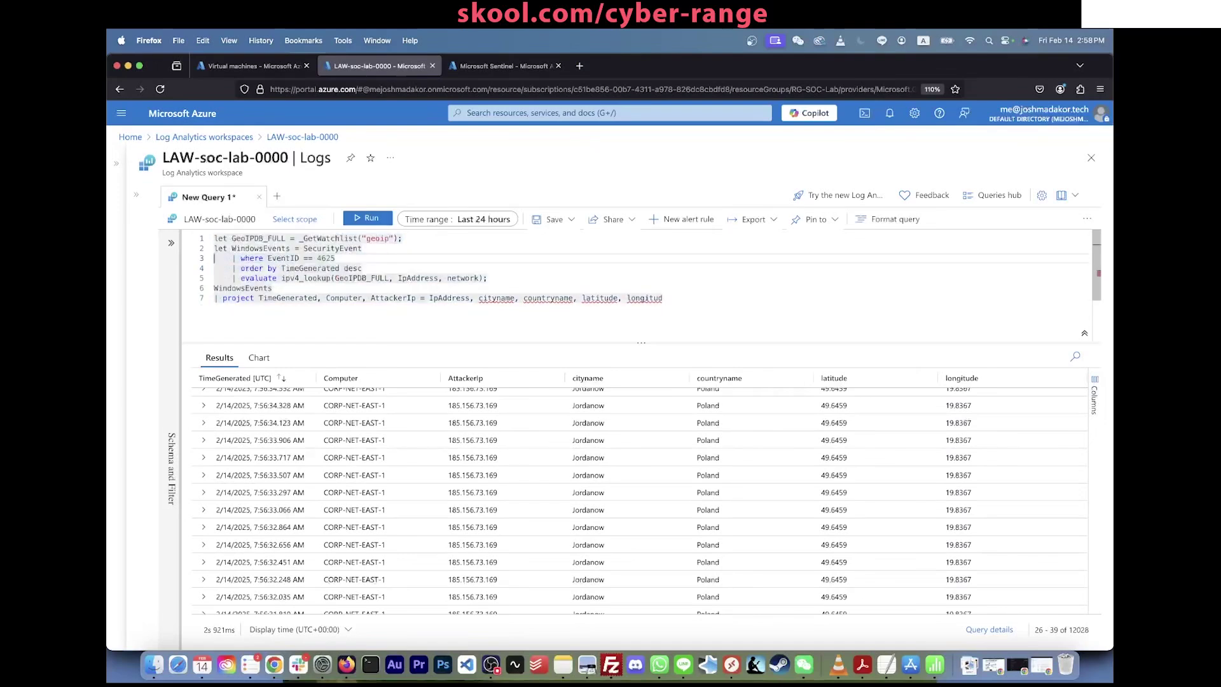
key("shift+Return")
type("e")
key("Escape")
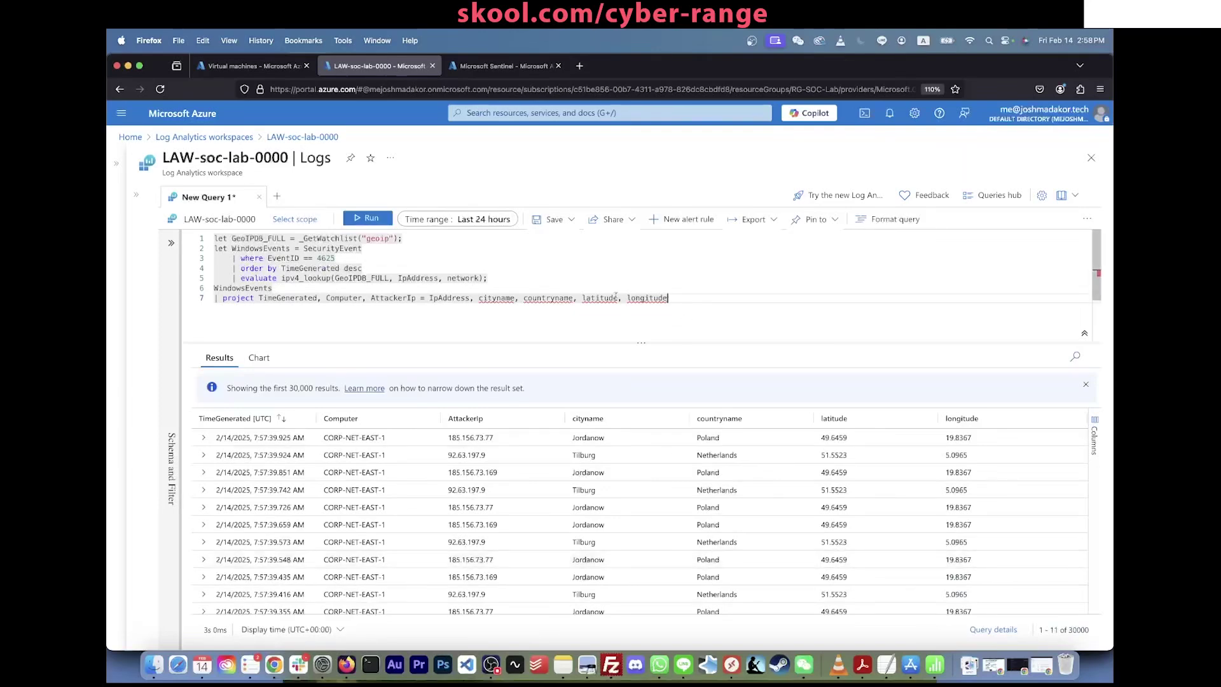
left_click(521, 67)
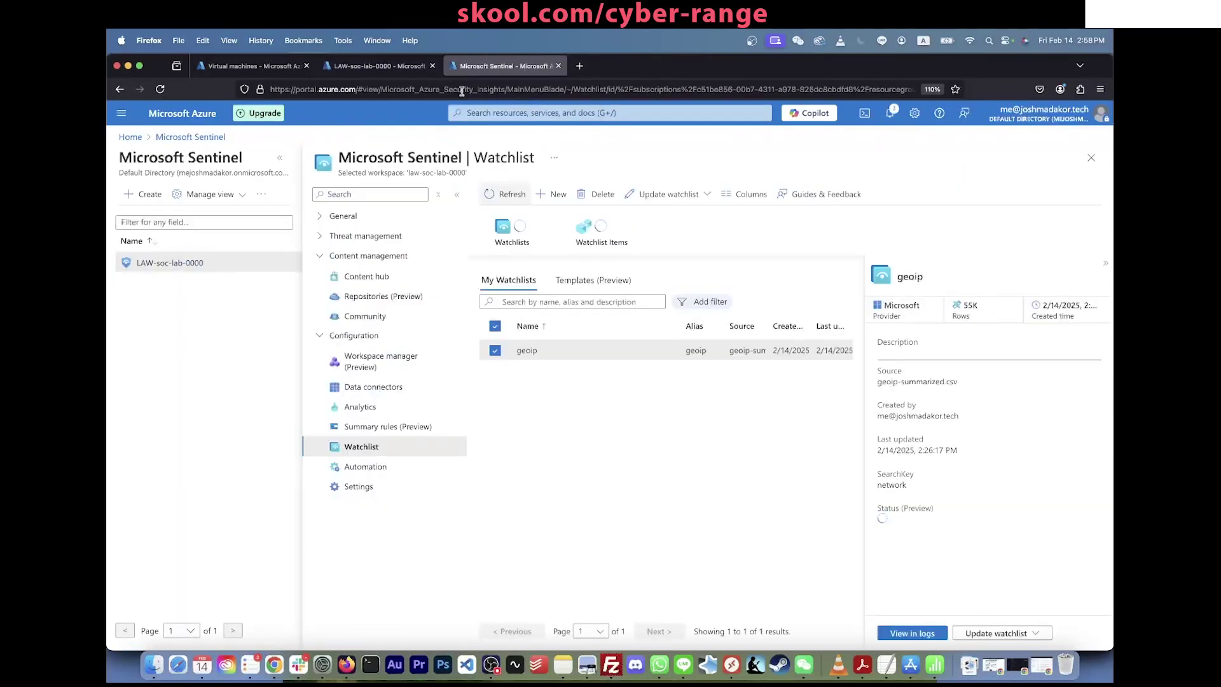
Step: Add a new workbook under Microsoft Sentinel Workbooks for LAW-soc-lab-0000 and enter edit mode
left_click(476, 112)
left_click(504, 93)
type("portal.azure.com/")
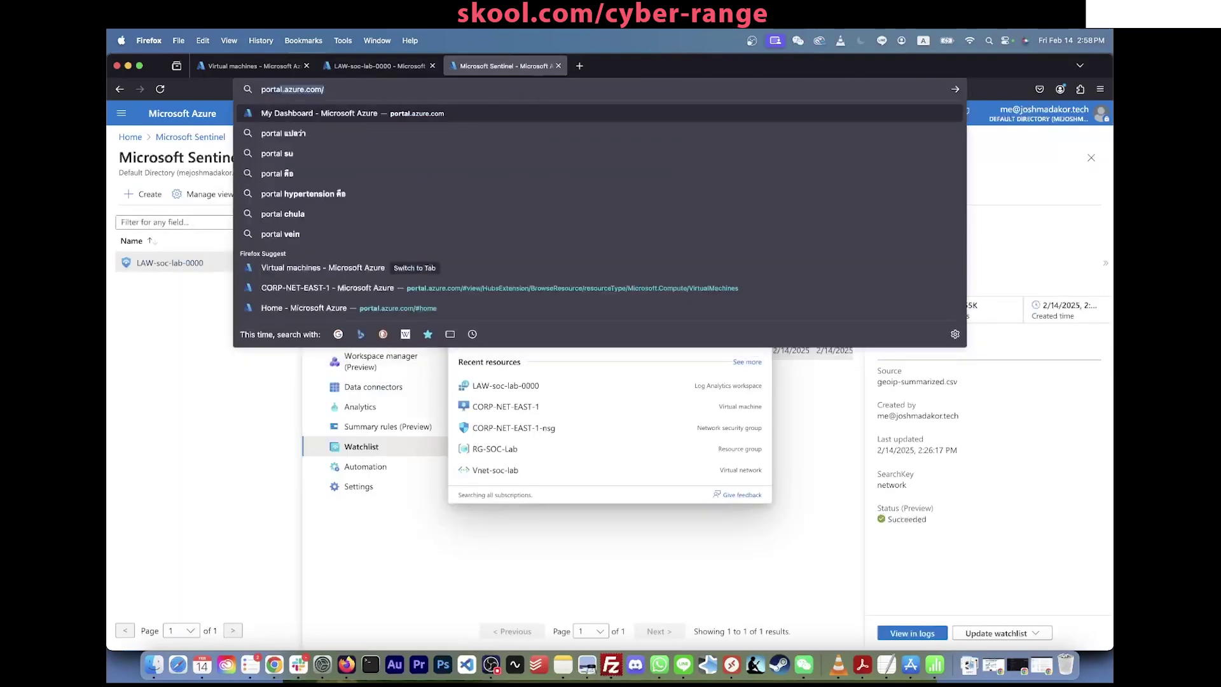
key("Return")
left_click(503, 112)
type("s")
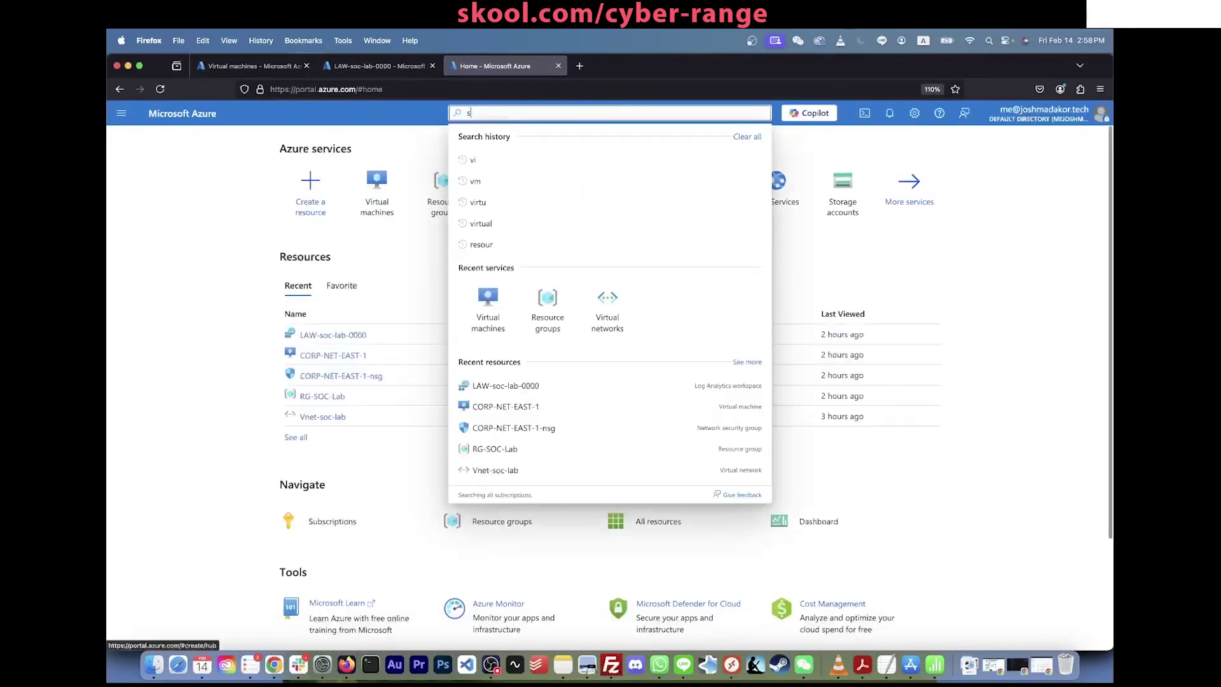
type("entinel")
key("Return")
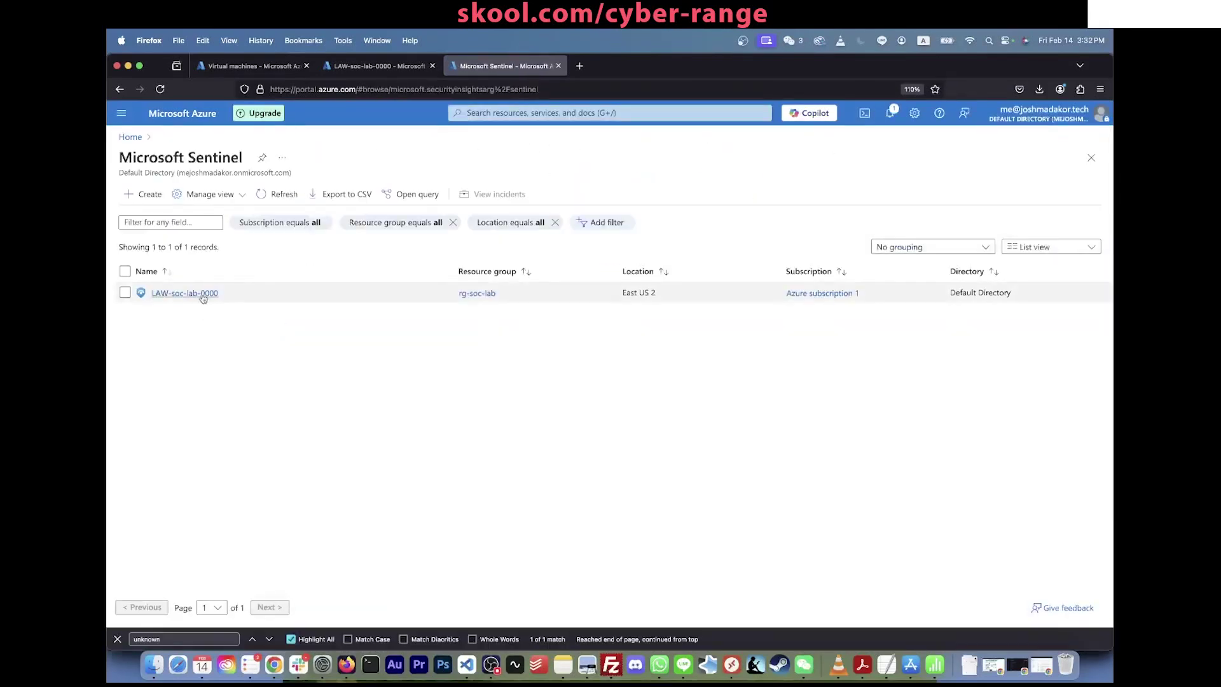
left_click(202, 295)
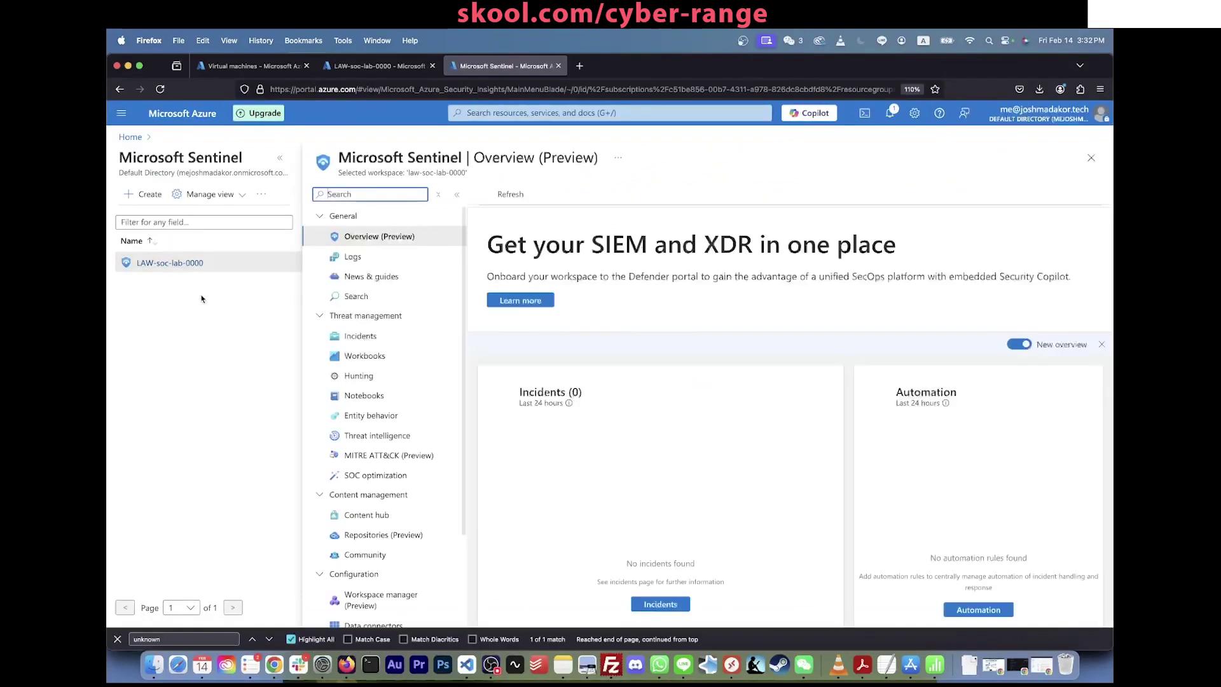
left_click(364, 356)
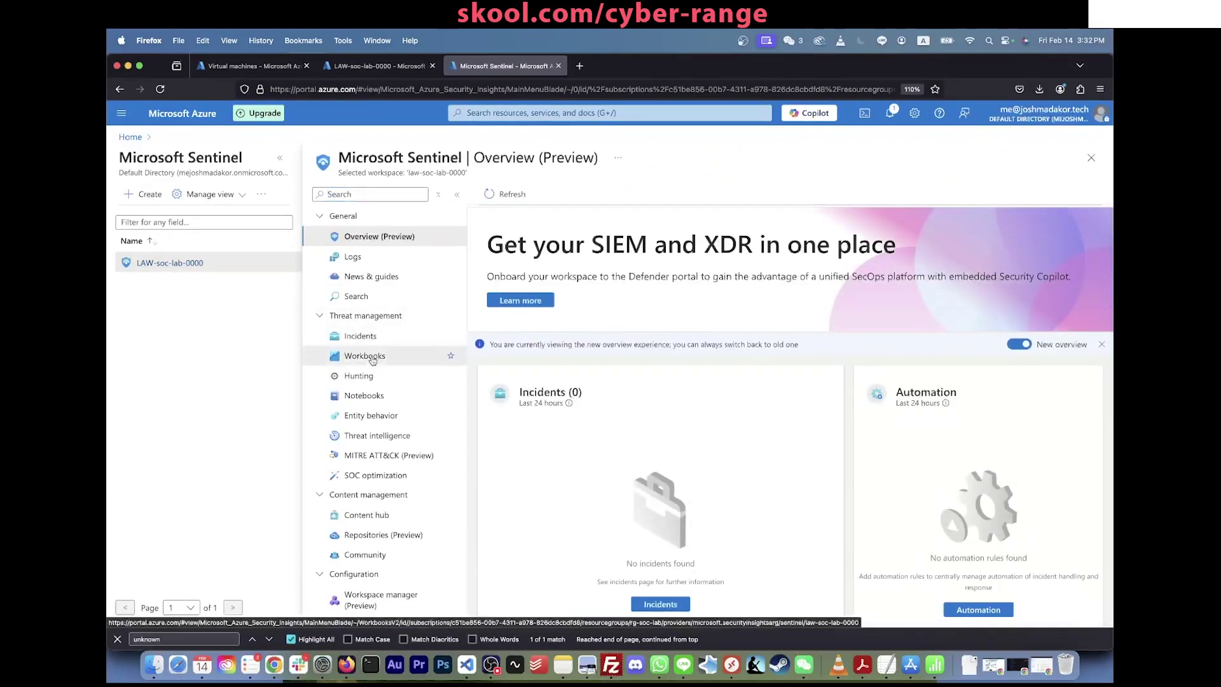
left_click(283, 164)
left_click(395, 193)
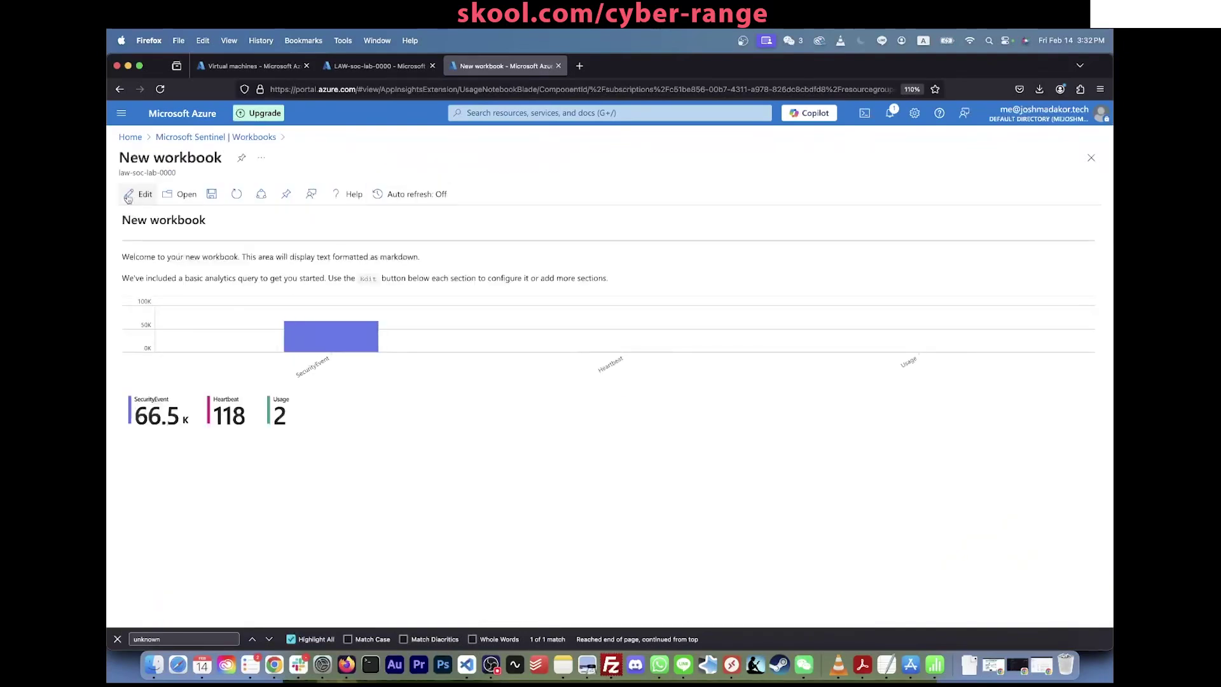
left_click(139, 194)
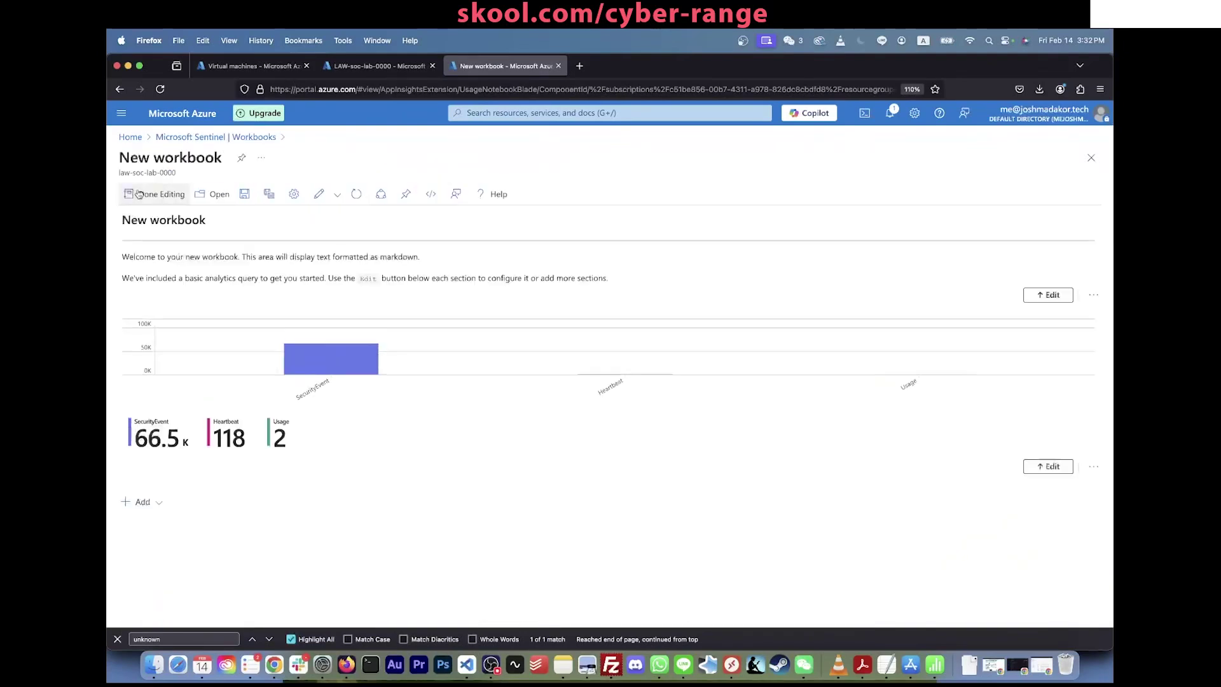
Step: Remove the default chart query and welcome text sections from the workbook
left_click(1093, 473)
left_click(1075, 550)
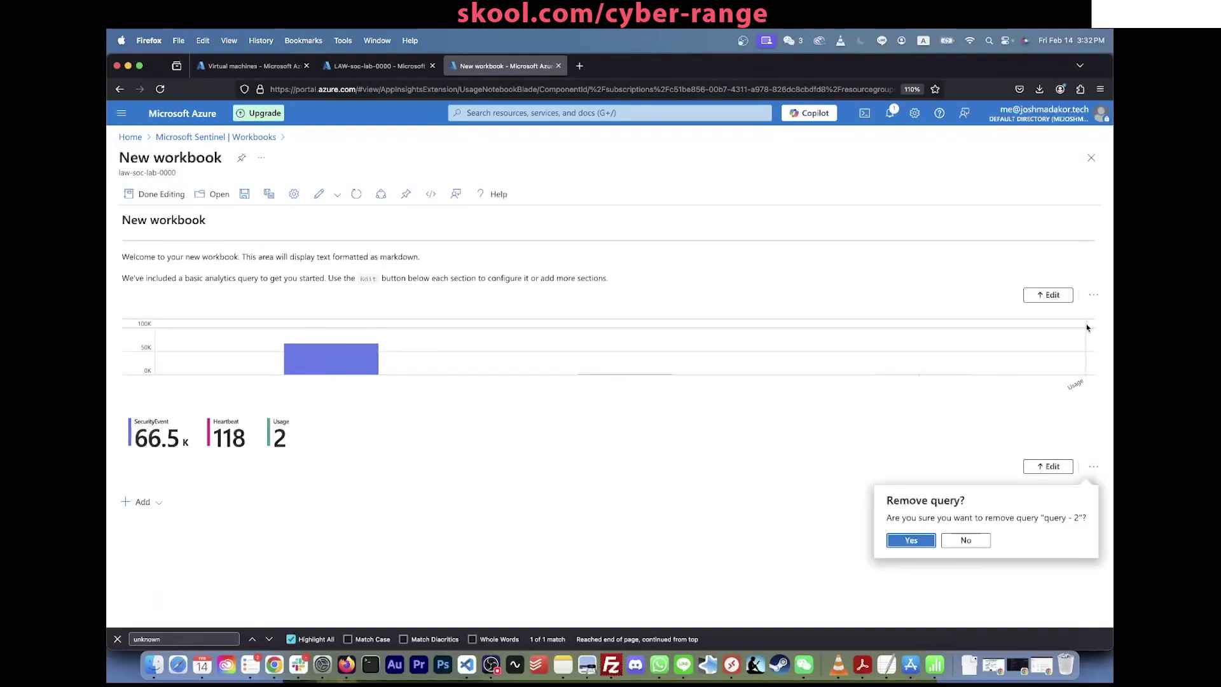
left_click(911, 541)
left_click(1094, 294)
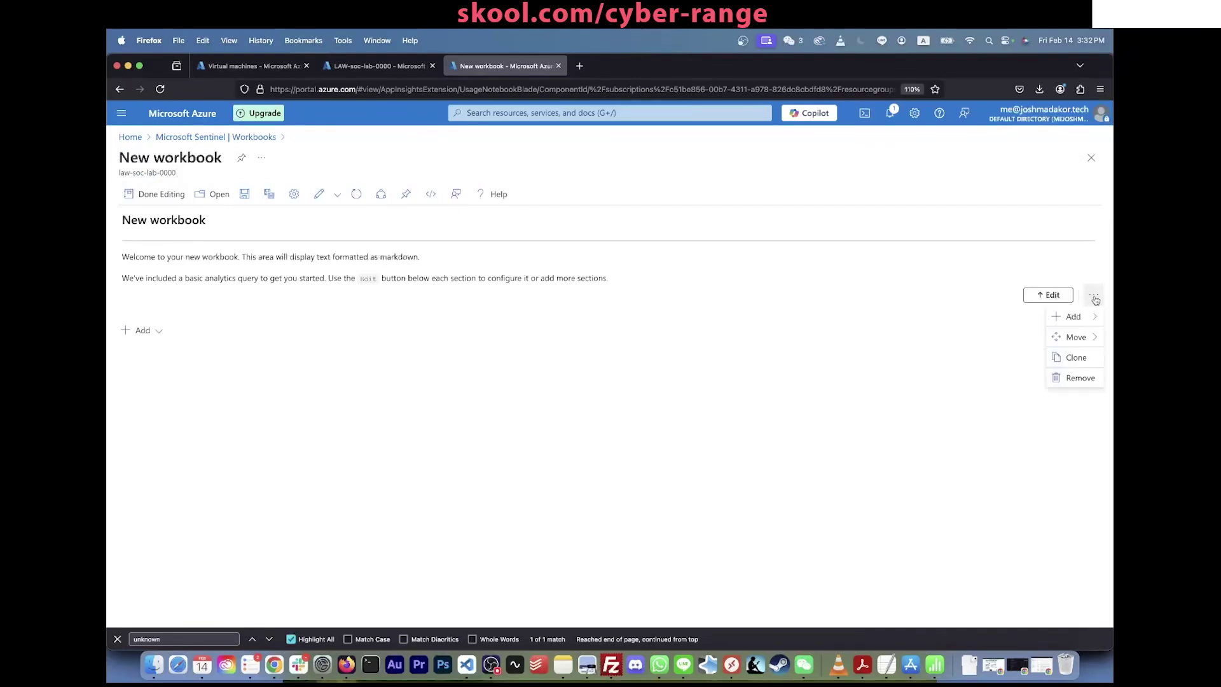
left_click(1075, 376)
left_click(920, 371)
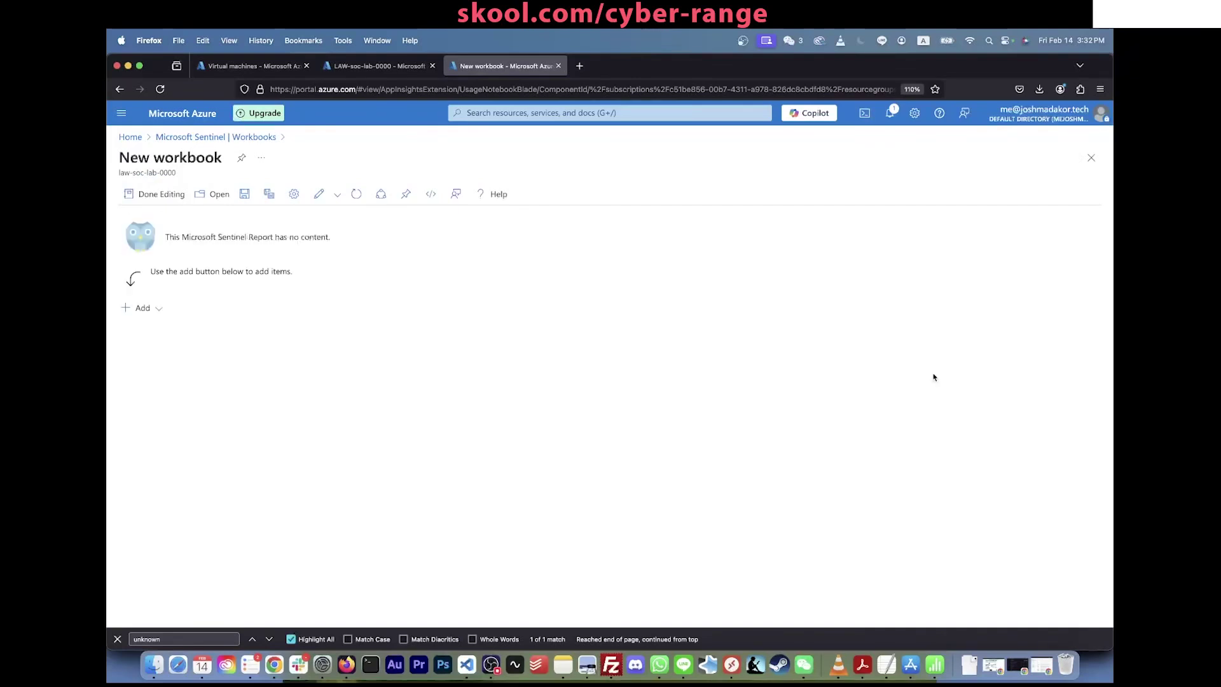
Step: Label the Drive link line 'Workbook (Attack map):' in the Lab Checklist
key("super+Tab")
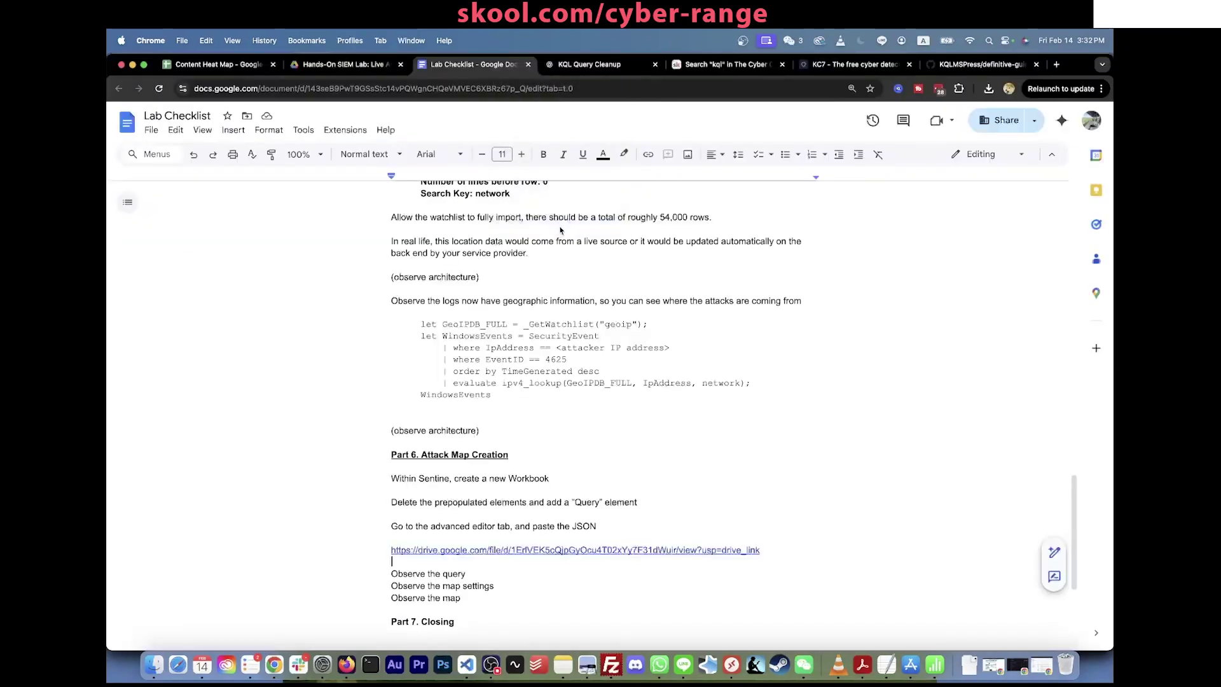
left_click(458, 549)
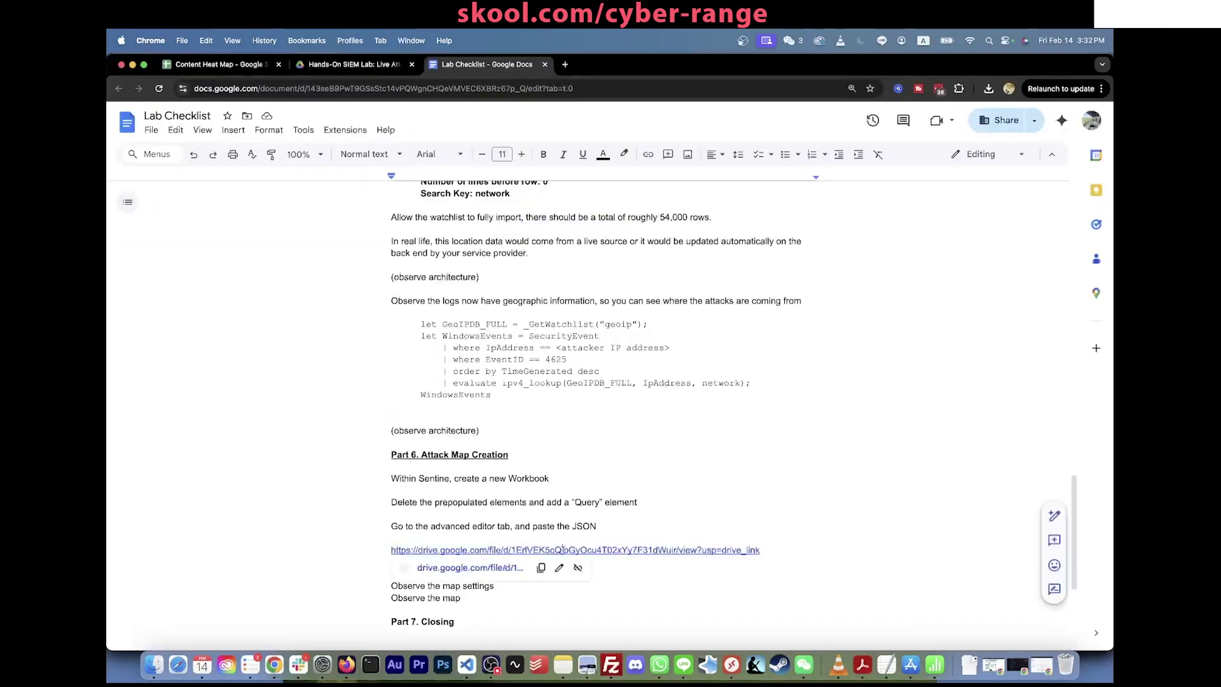
left_click(388, 549)
type("Work")
type("book (Attack")
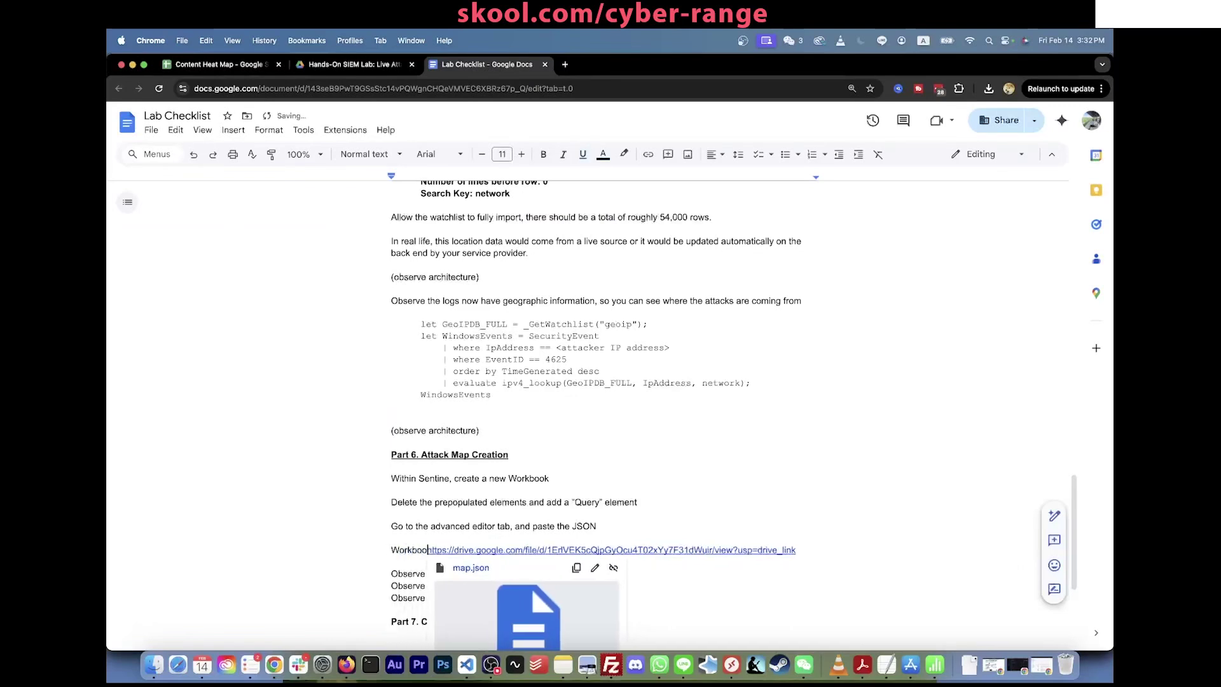
type(" map):")
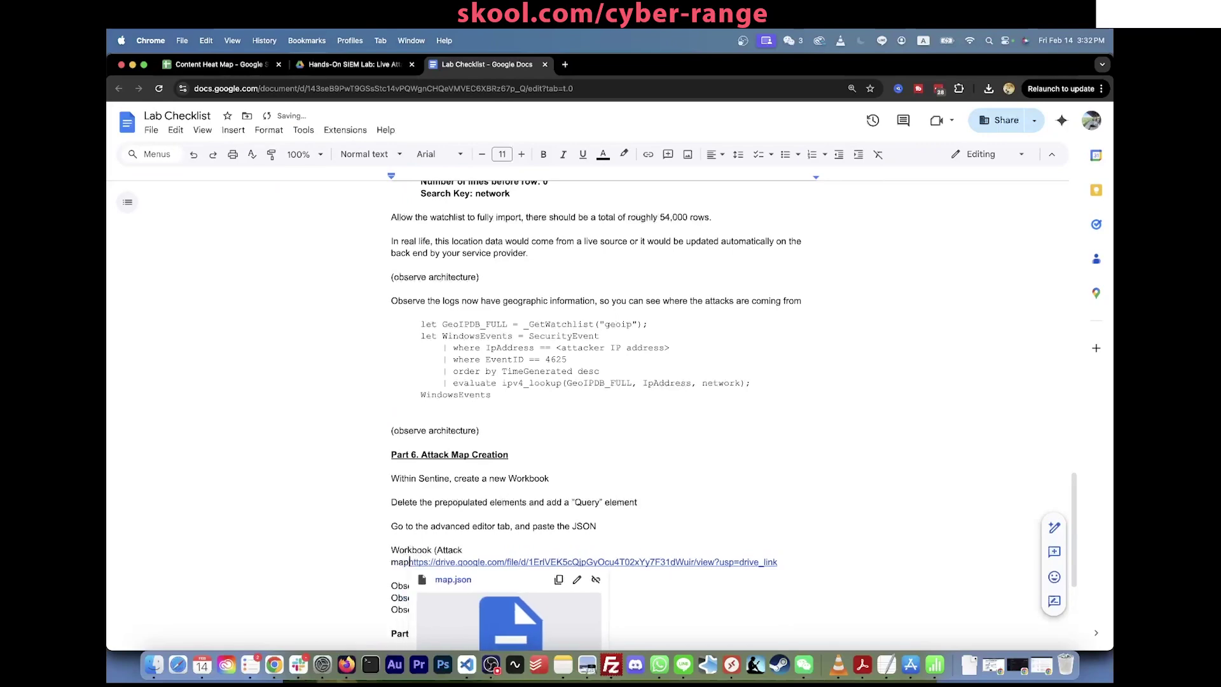
Step: Open the linked map.json file in a new tab
left_click(517, 518)
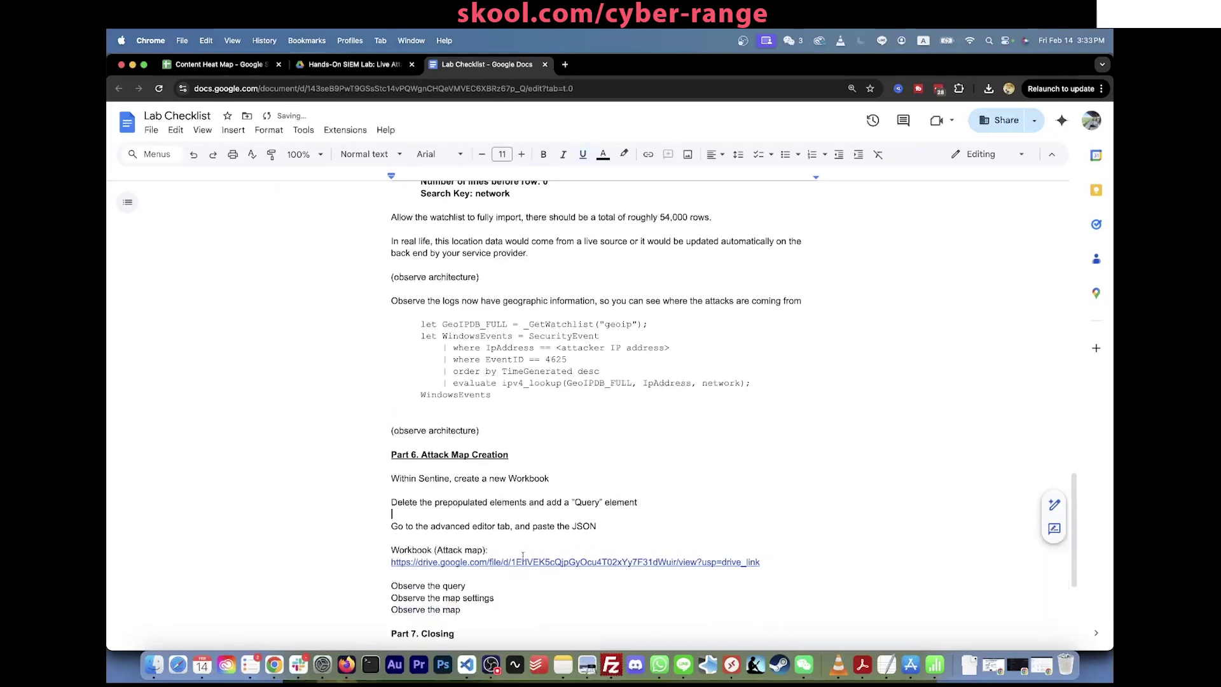
left_click(512, 561)
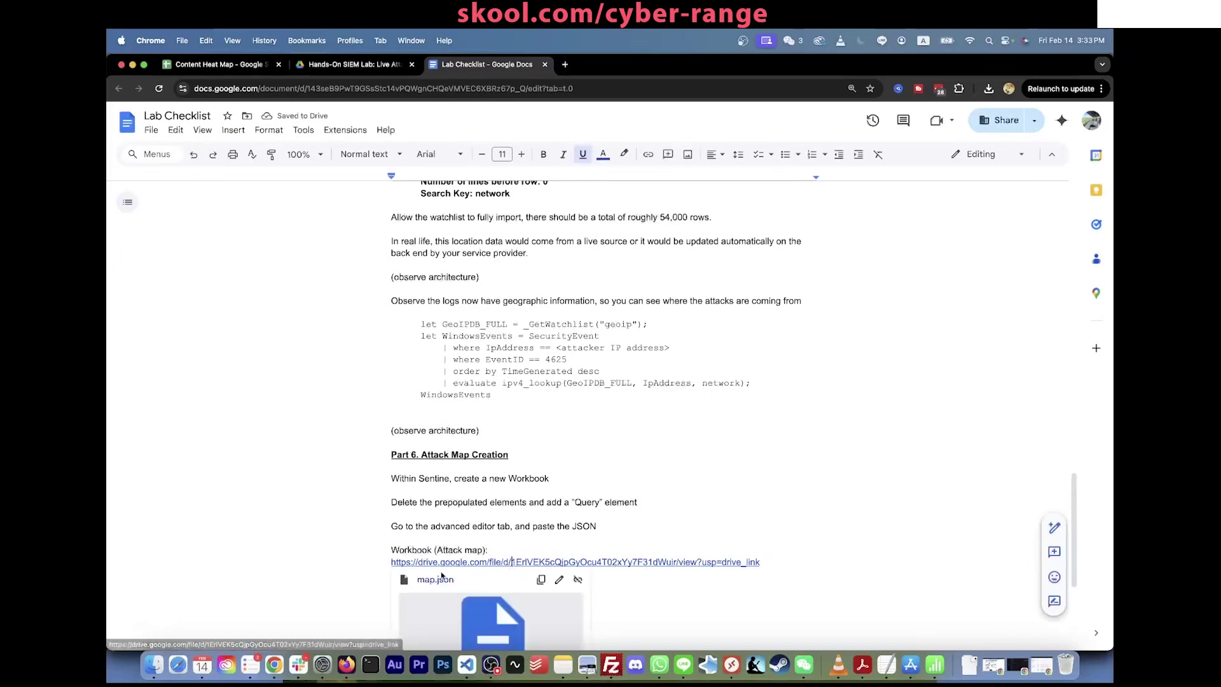
left_click(441, 575)
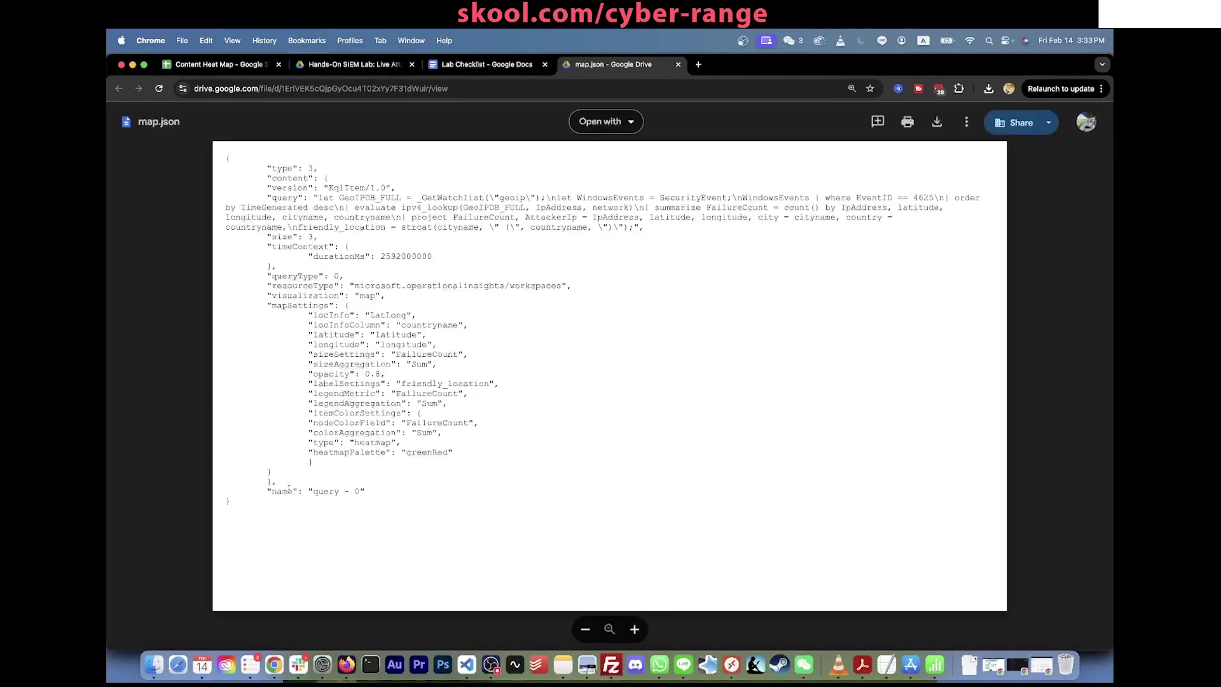
Step: Copy all of map.json's workbook JSON from Google Drive and return to the Azure workbook
left_click_drag(241, 503, 225, 160)
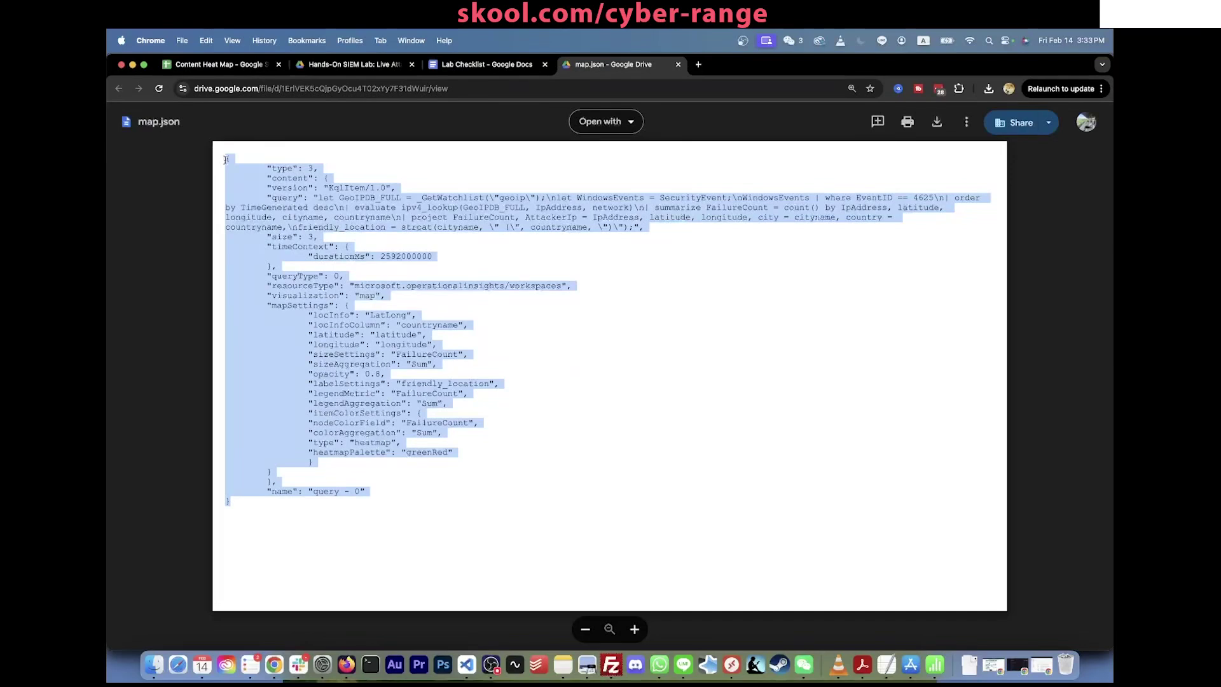
key("super+c")
key("super+Tab")
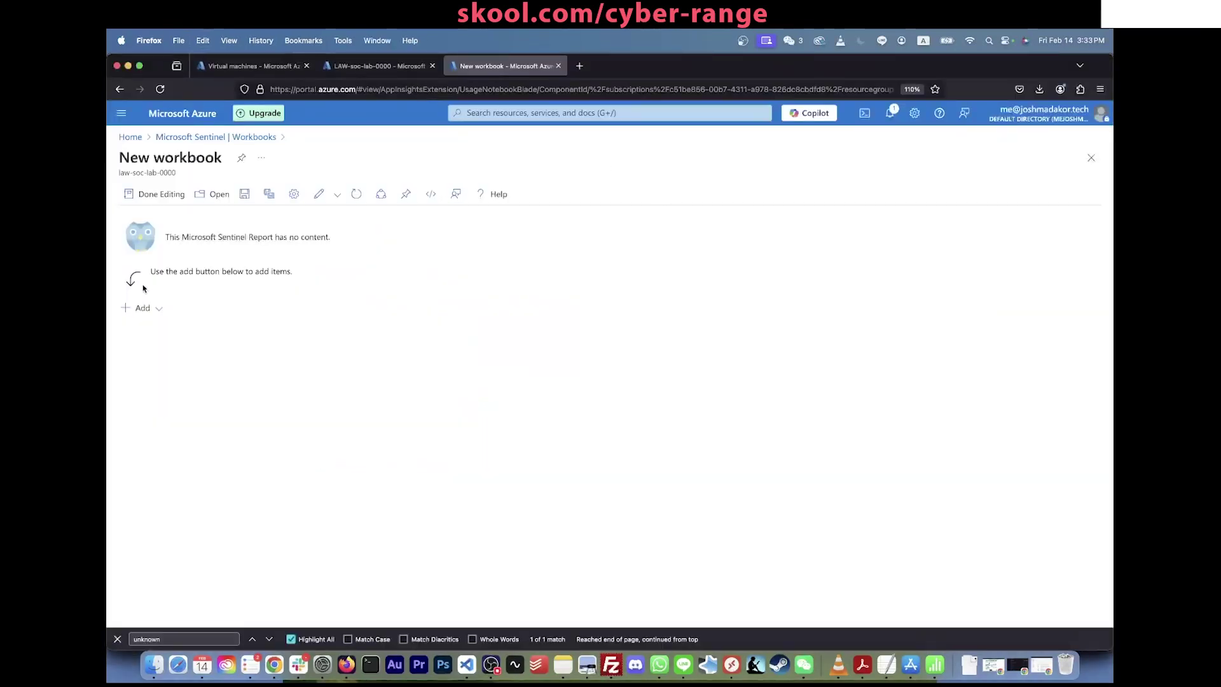
Step: Add a query item whose JSON is replaced with the copied map definition, rendering the attack map
left_click(156, 309)
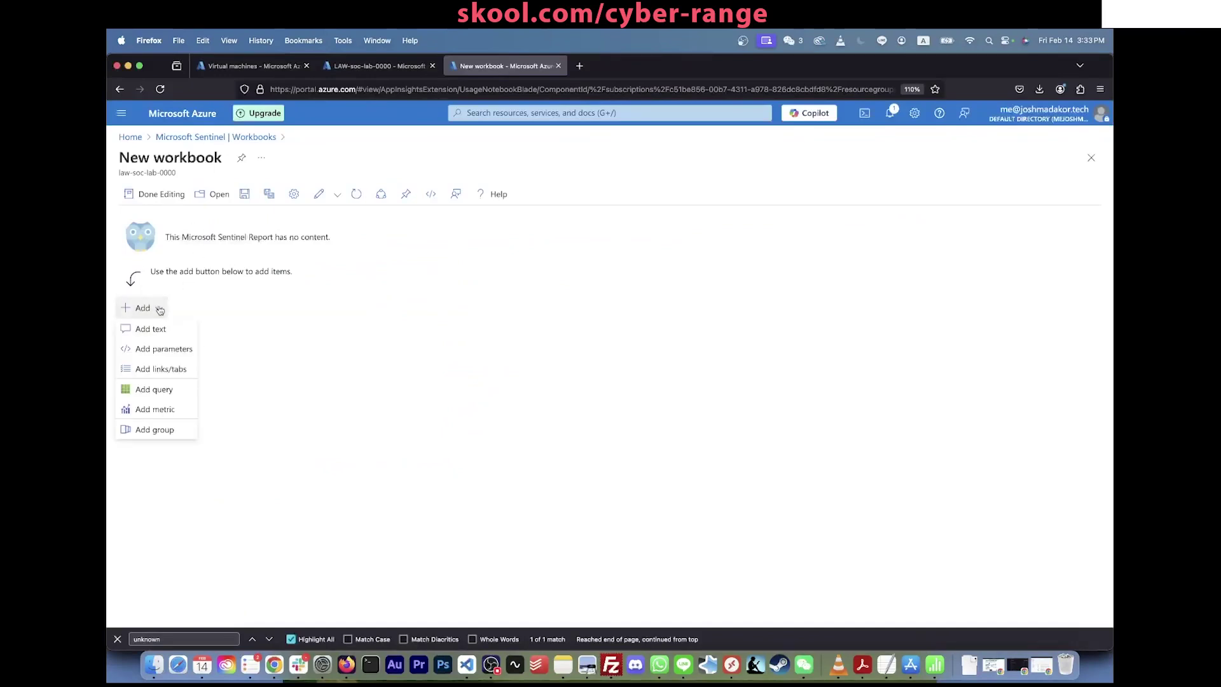
left_click(162, 392)
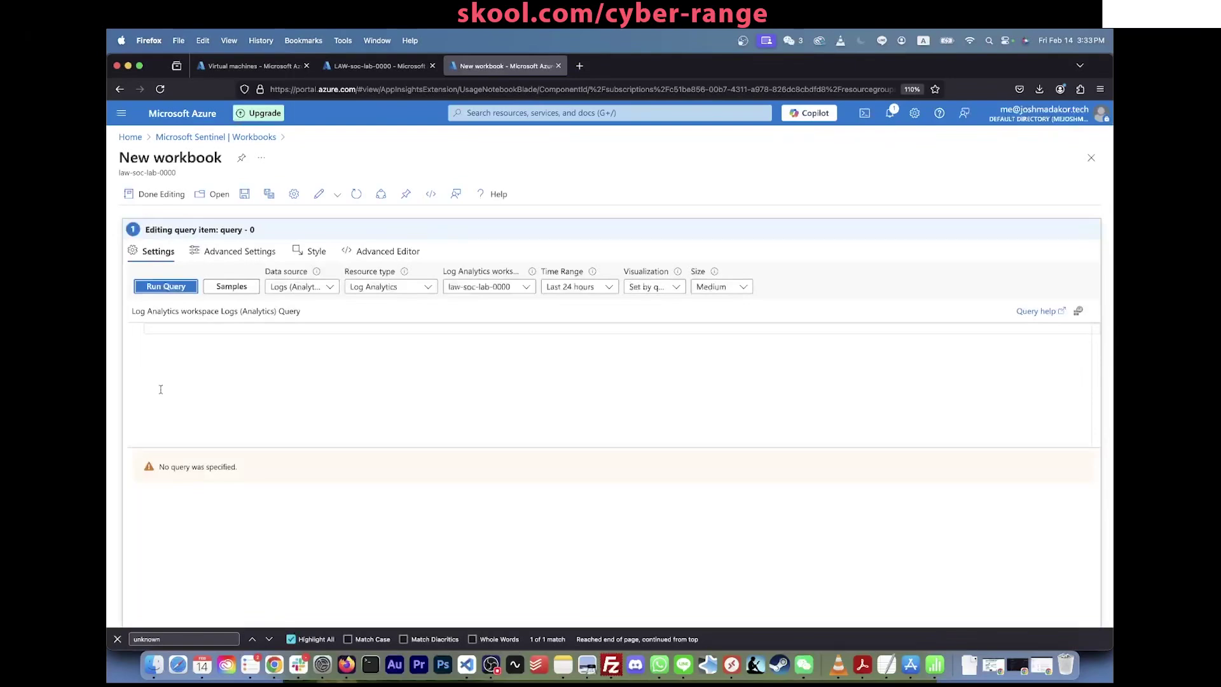
left_click(382, 251)
key("super+a")
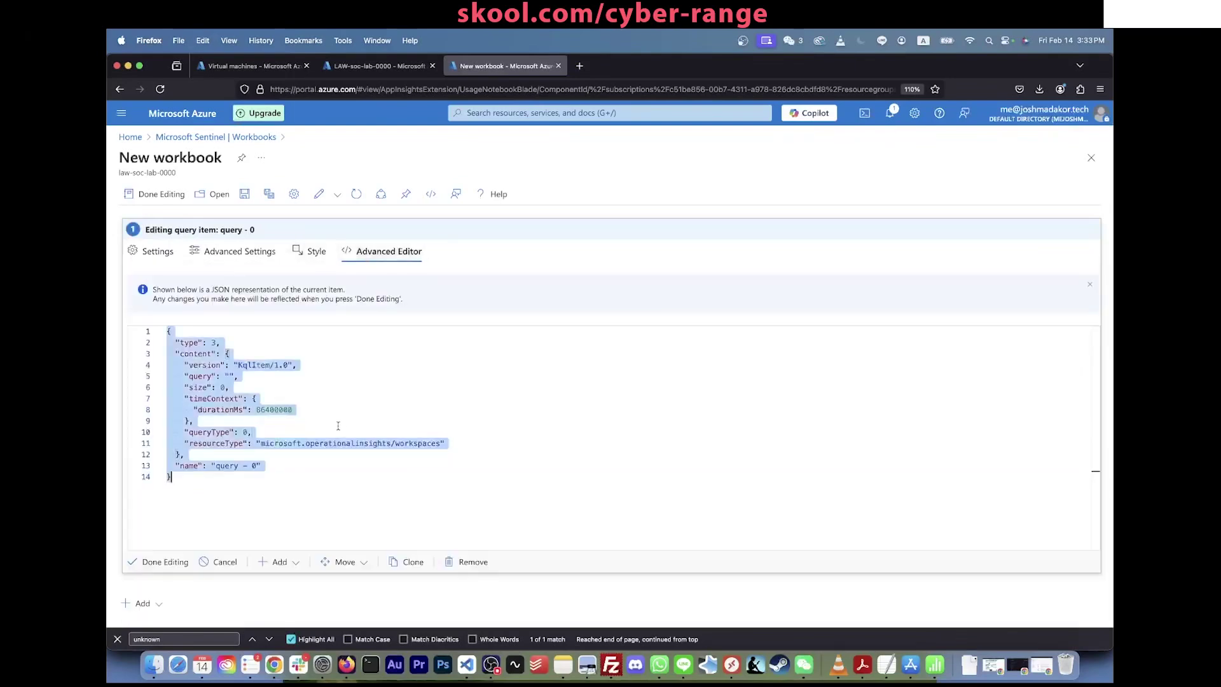
key("BackSpace")
key("super+v")
scroll(337, 425, "up", 5)
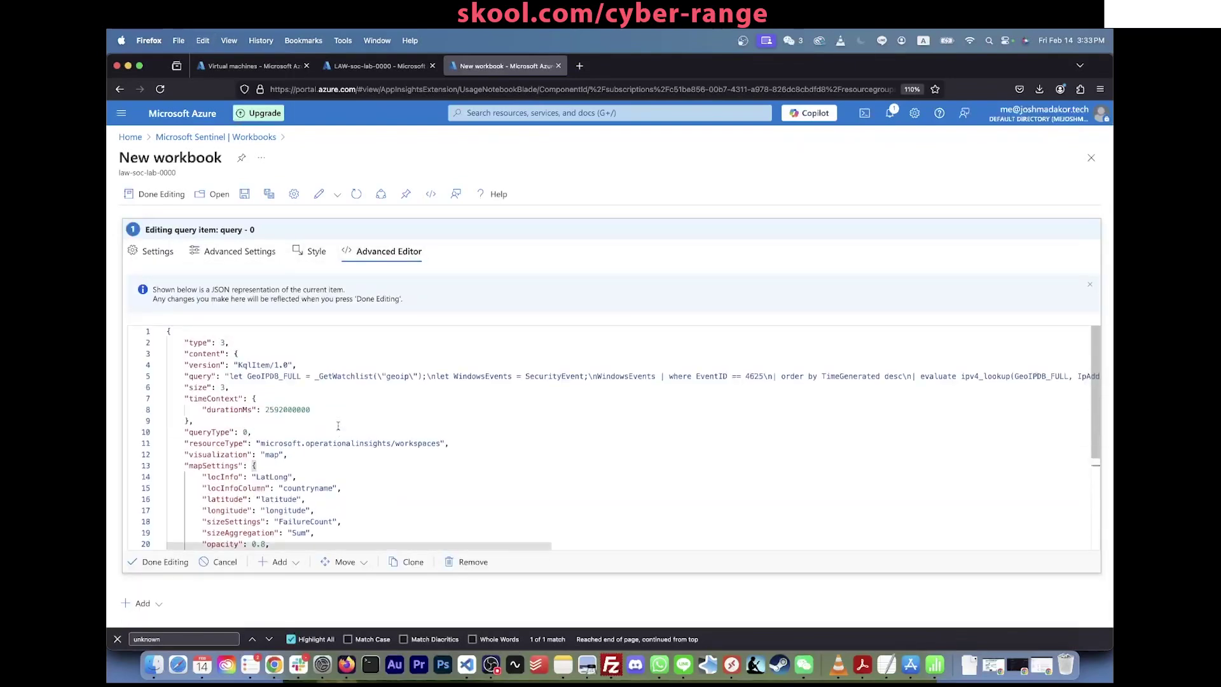
scroll(337, 425, "down", 5)
left_click(159, 562)
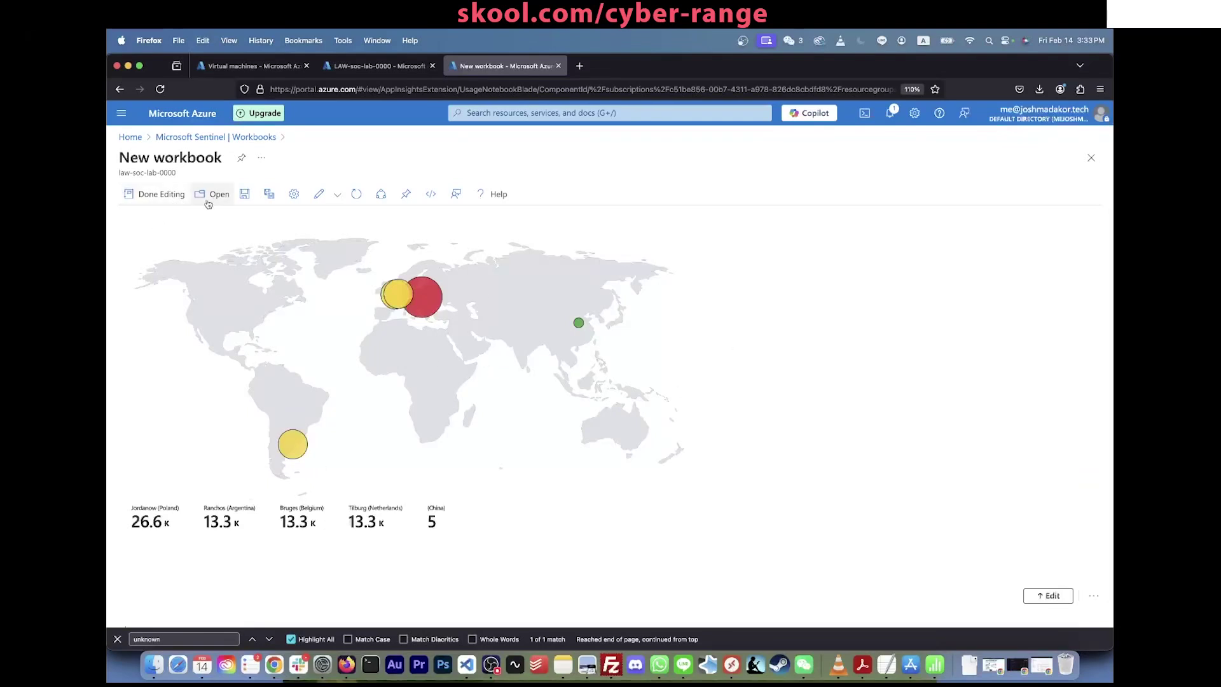
Step: Start saving the workbook and enter the title 'Windows VM Attack Map'
left_click(244, 194)
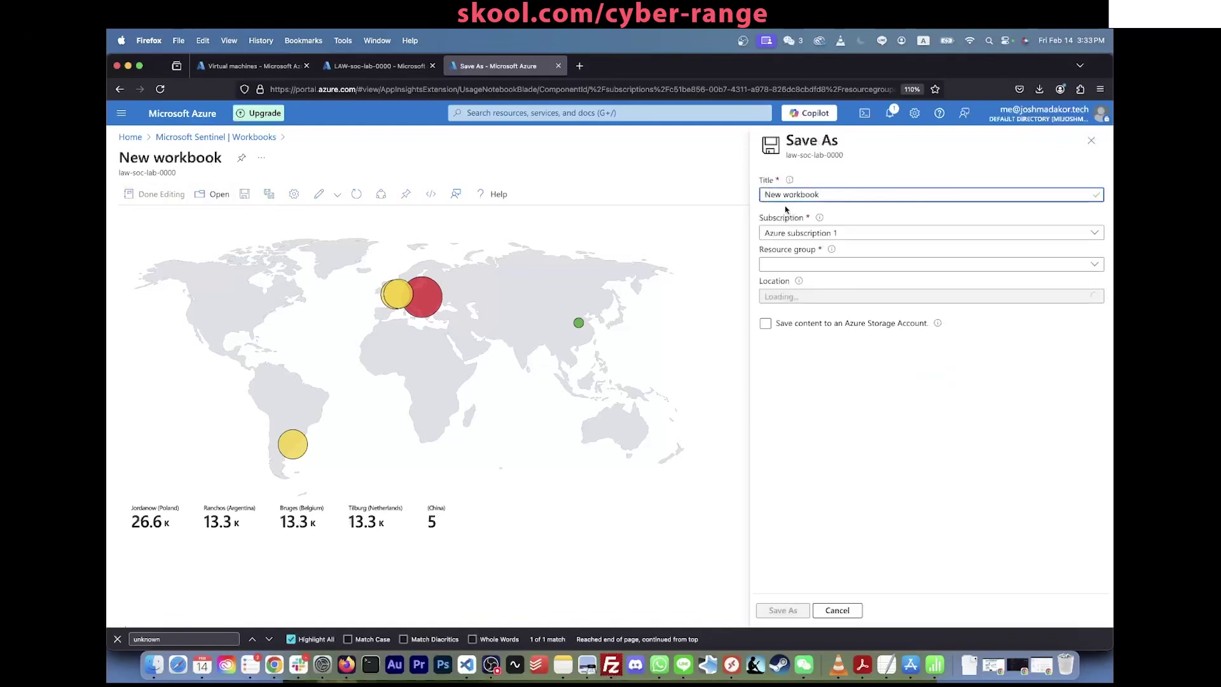
left_click_drag(827, 197, 571, 196)
type("Al")
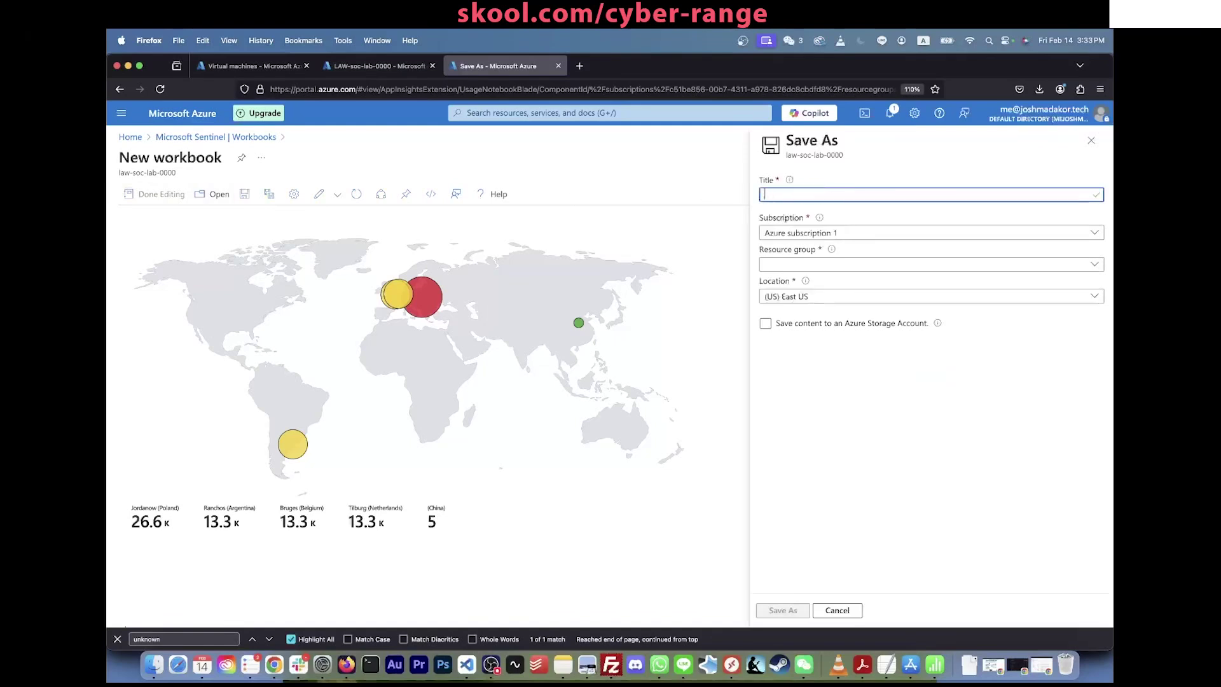
type("Windows VM Ata")
type("ck Map")
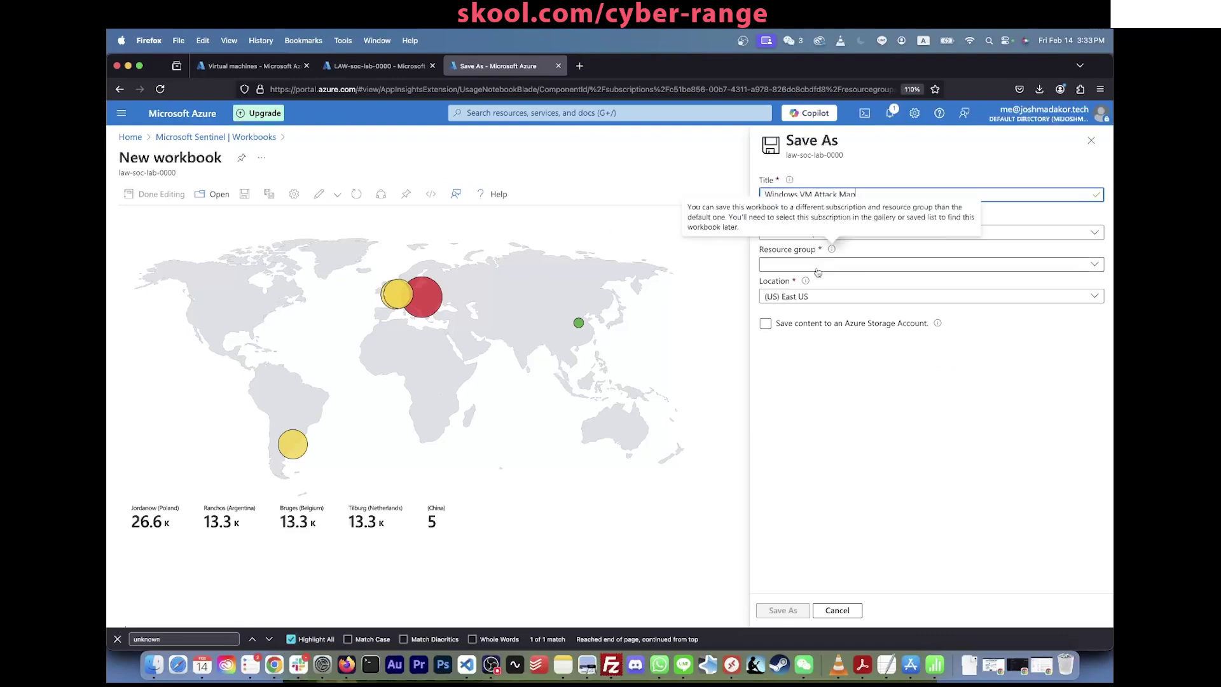
Step: Choose resource group RG-SOC-Lab, save the workbook, then switch it back to edit mode
left_click(809, 264)
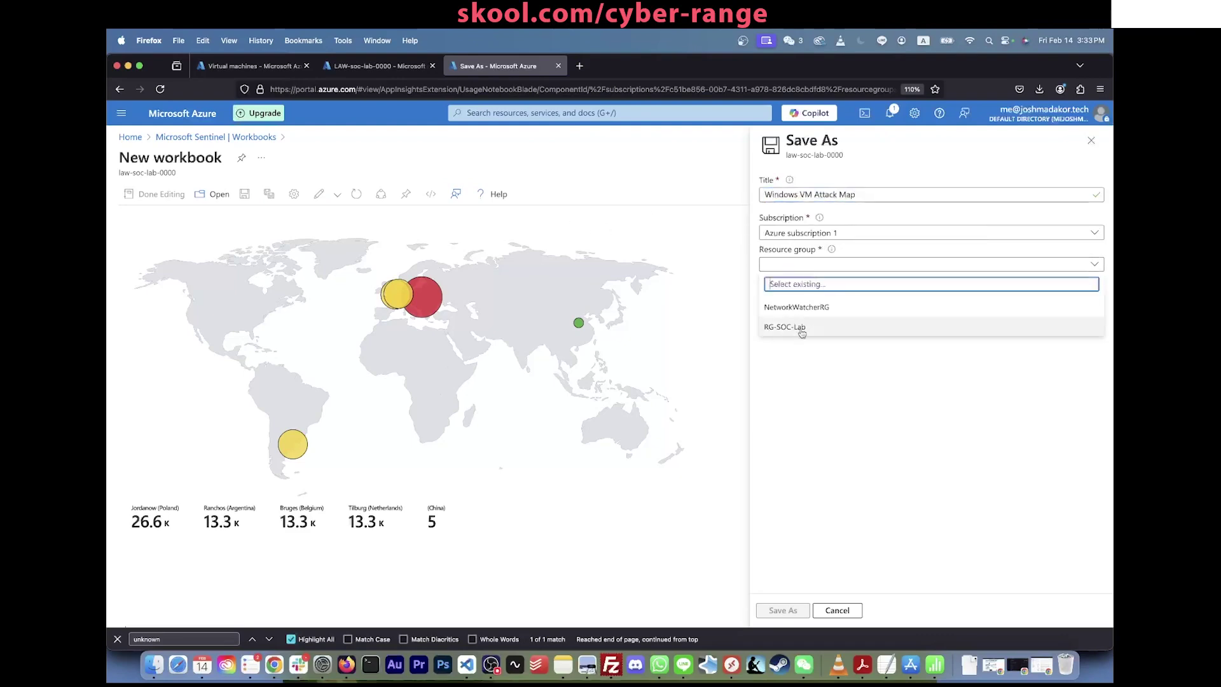
left_click(796, 326)
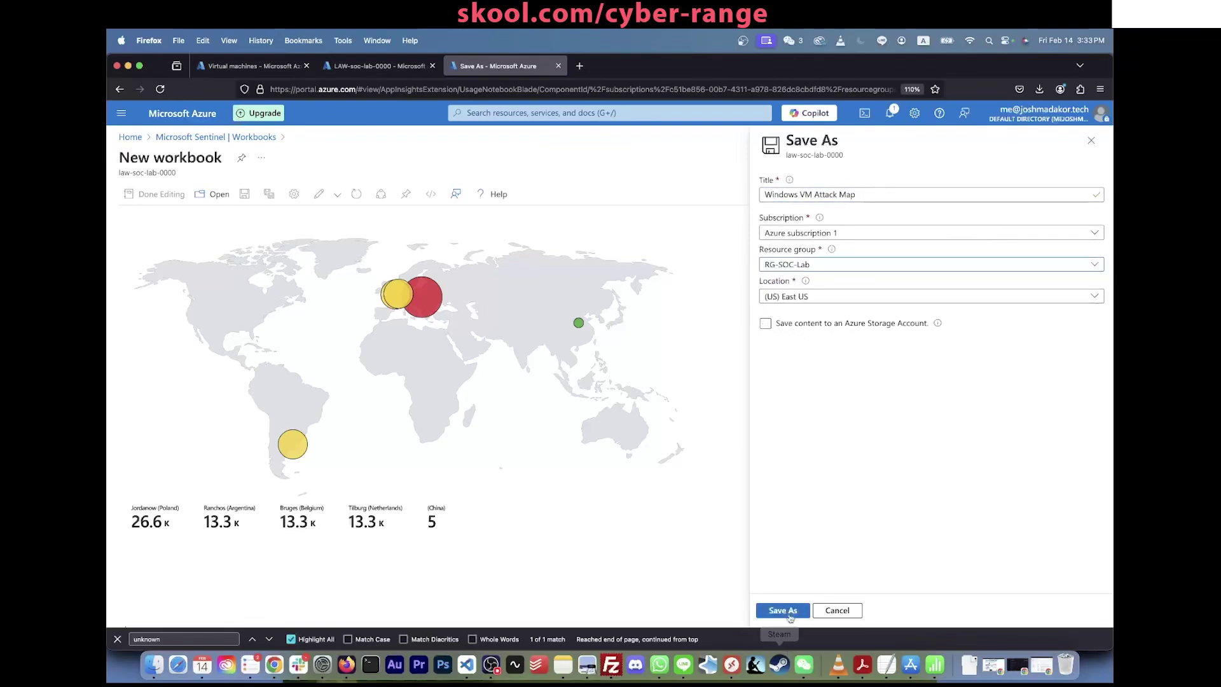
left_click(783, 609)
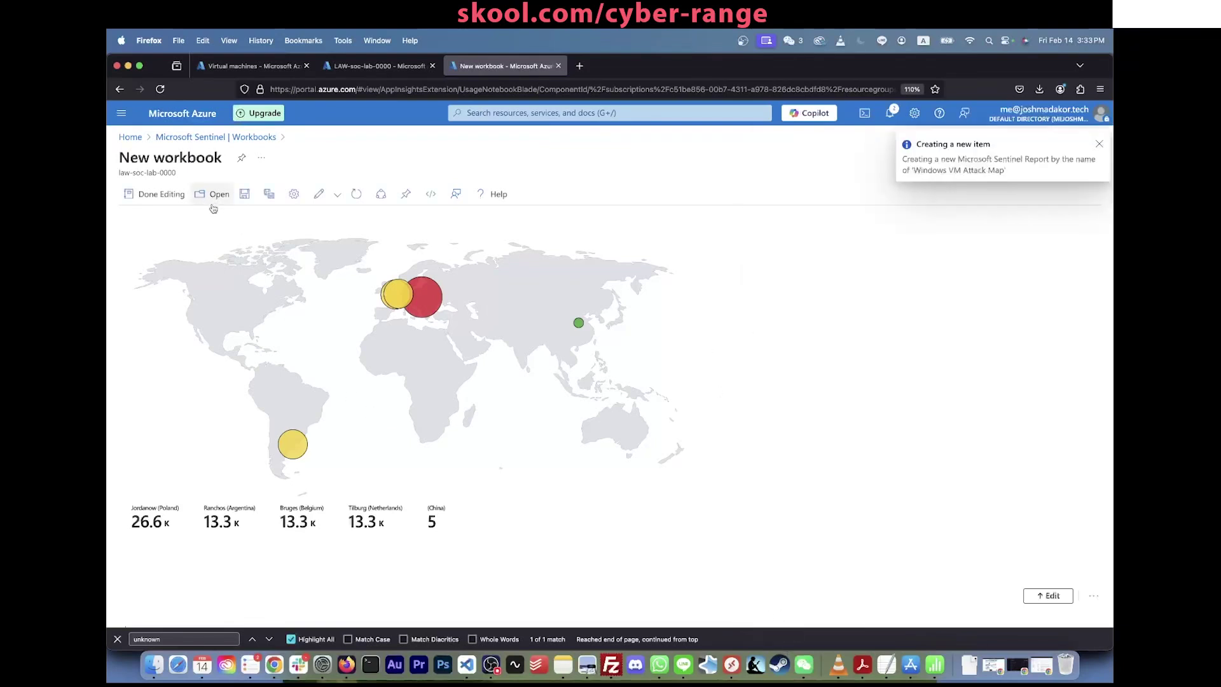
left_click(253, 197)
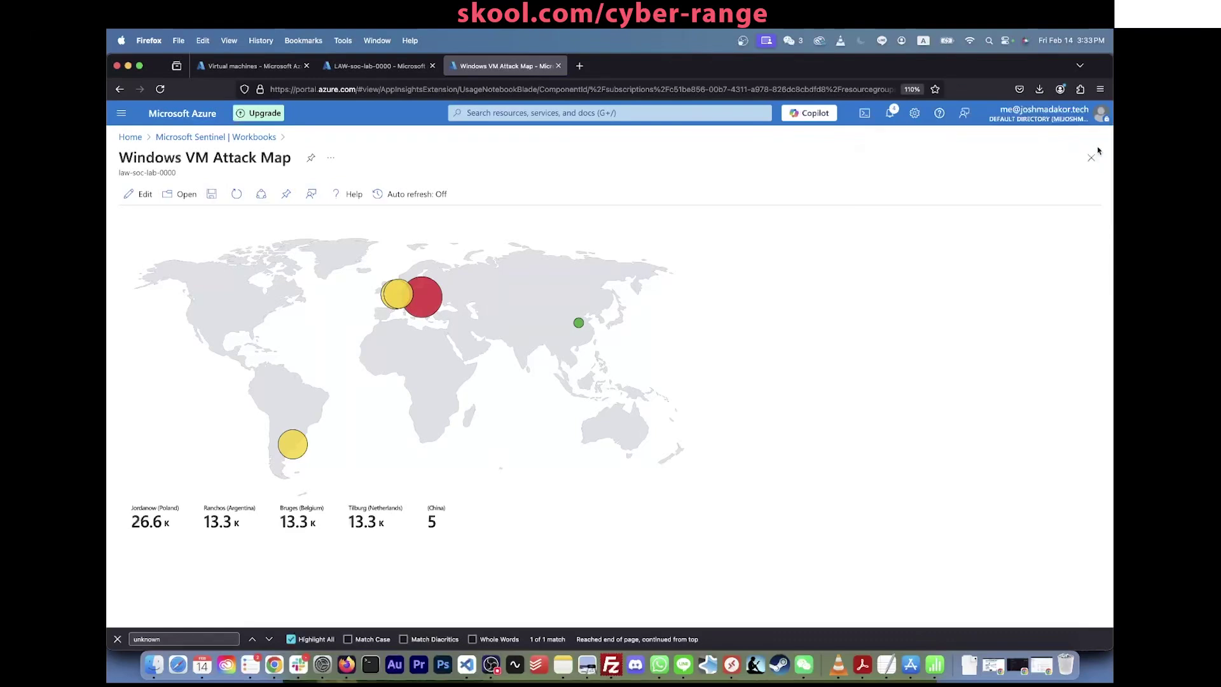
left_click(136, 194)
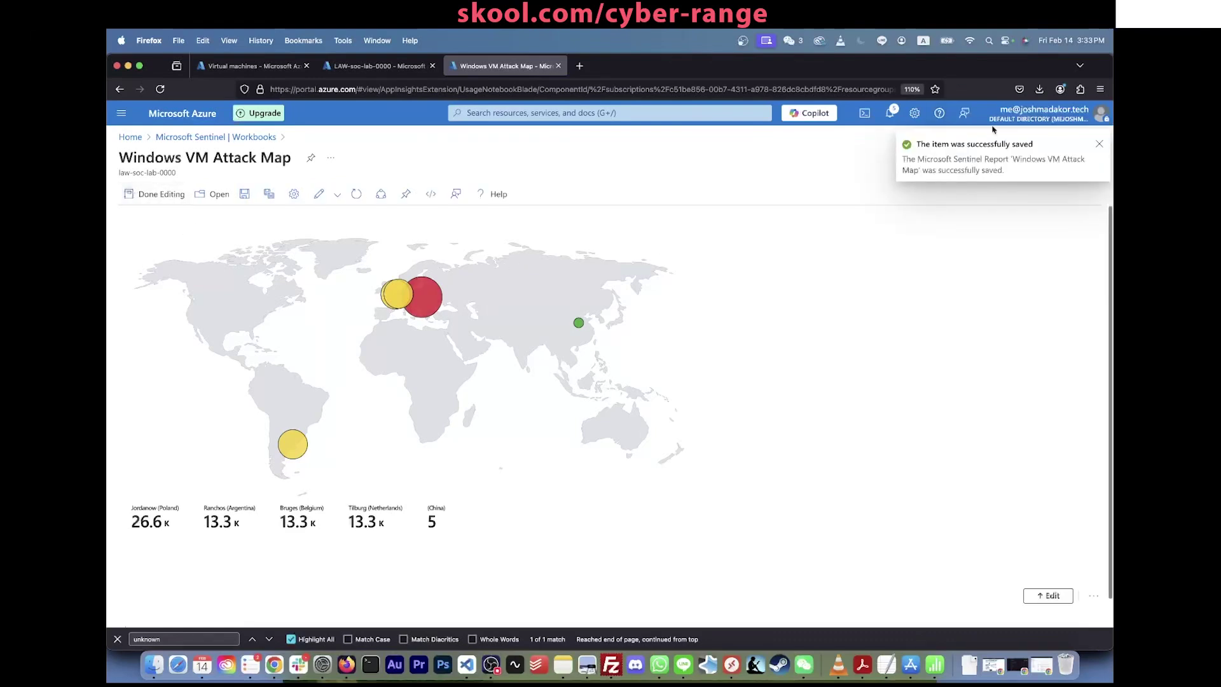
Step: Dismiss the save notice and open the map query item's editor and Map Settings
left_click(1098, 149)
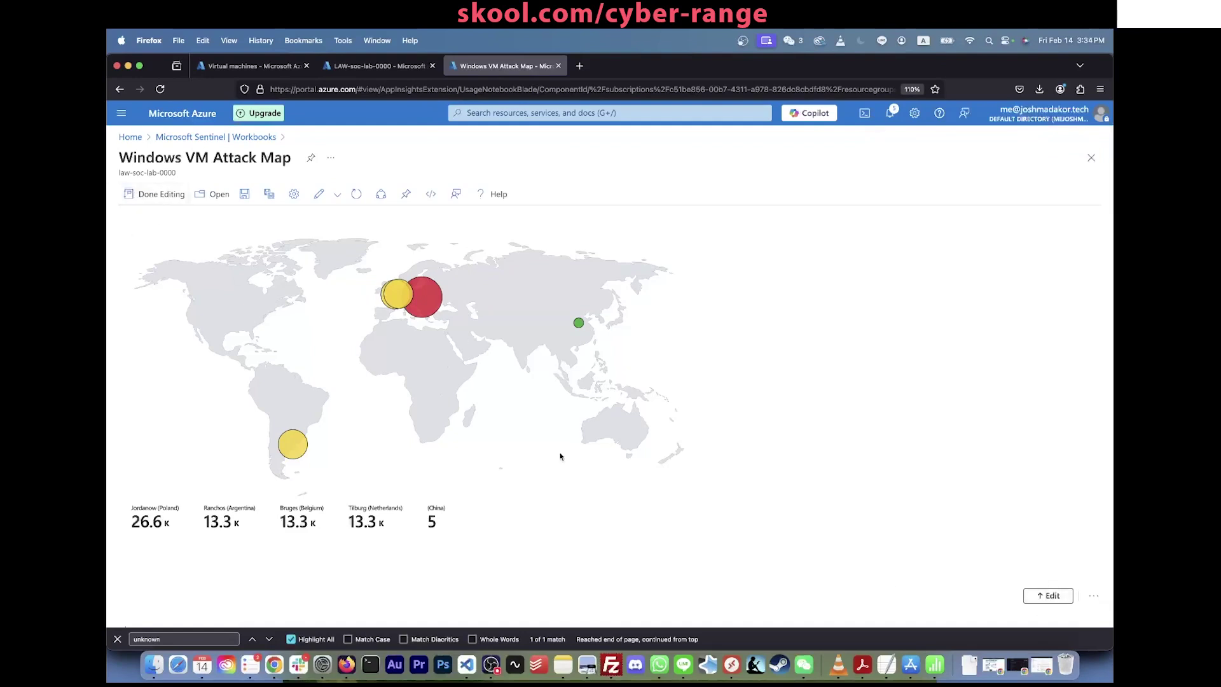
left_click(1047, 596)
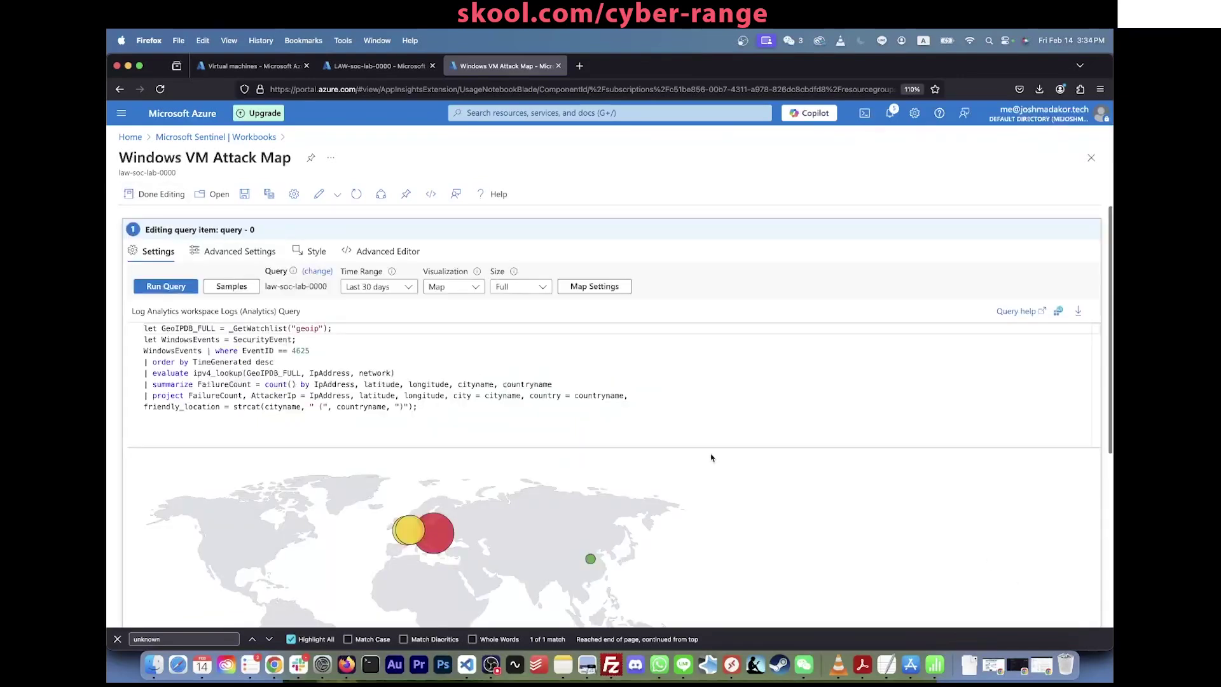
left_click(595, 287)
Step: Review the map query, highlighting its summarize line and the FailureCount field
scroll(902, 344, "down", 5)
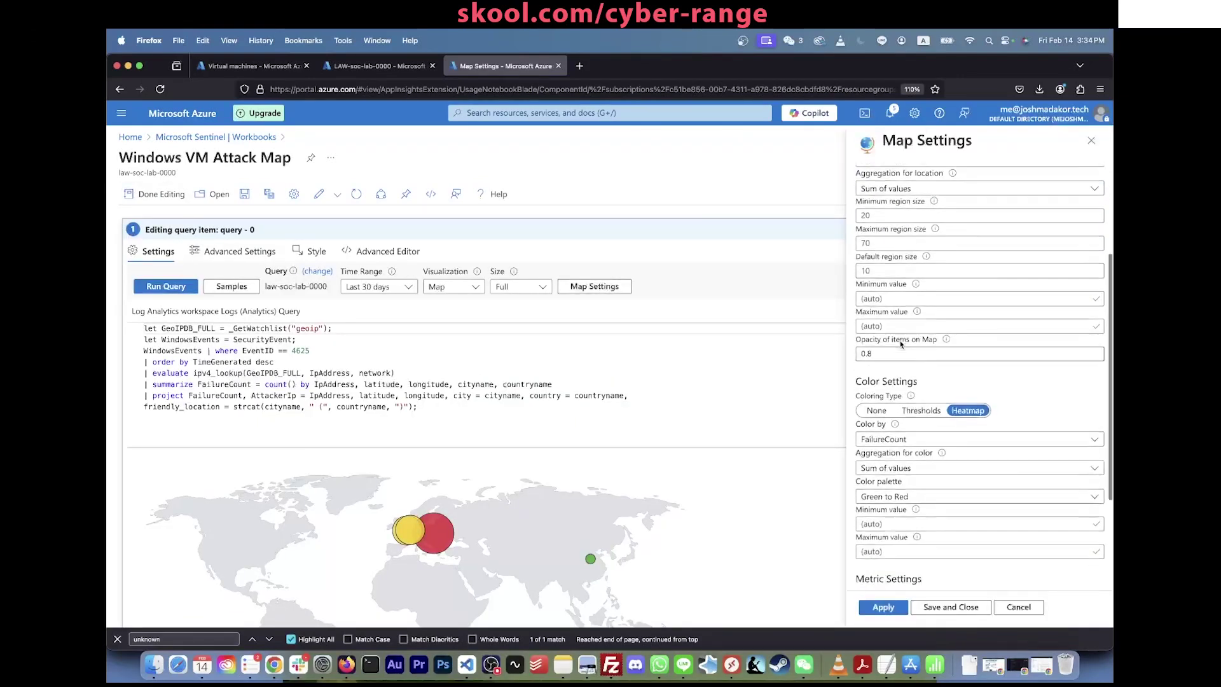
scroll(529, 473, "down", 3)
scroll(528, 473, "down", 3)
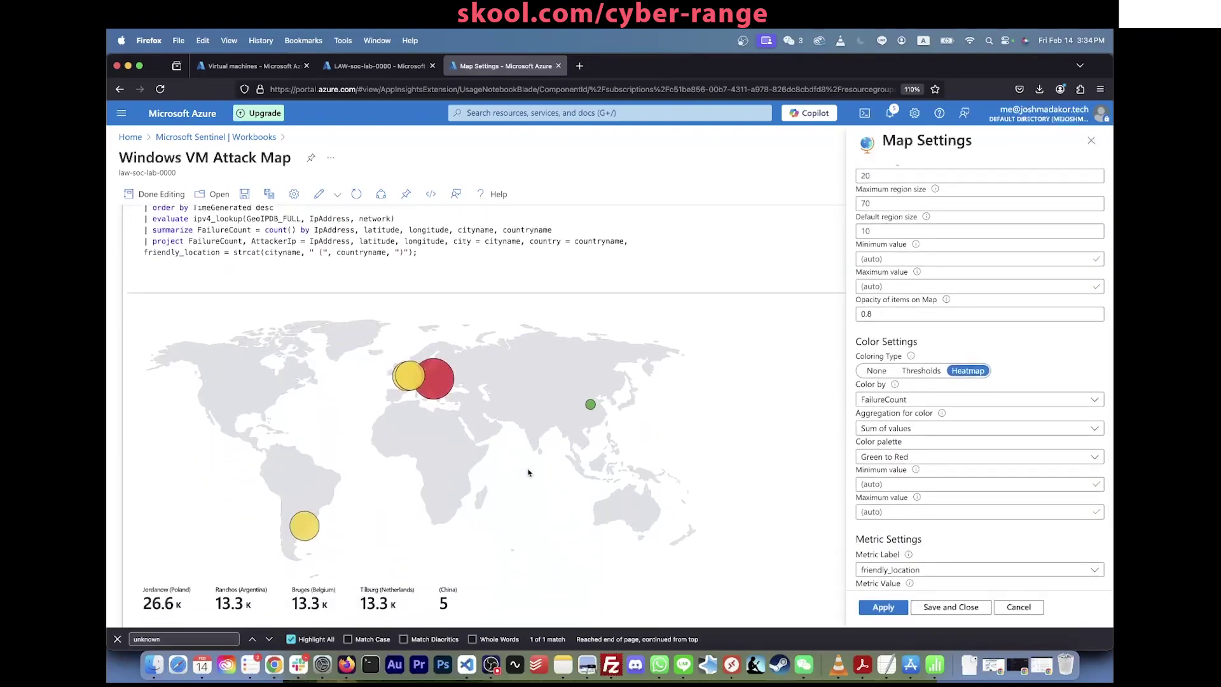
scroll(528, 472, "up", 4)
scroll(528, 472, "down", 3)
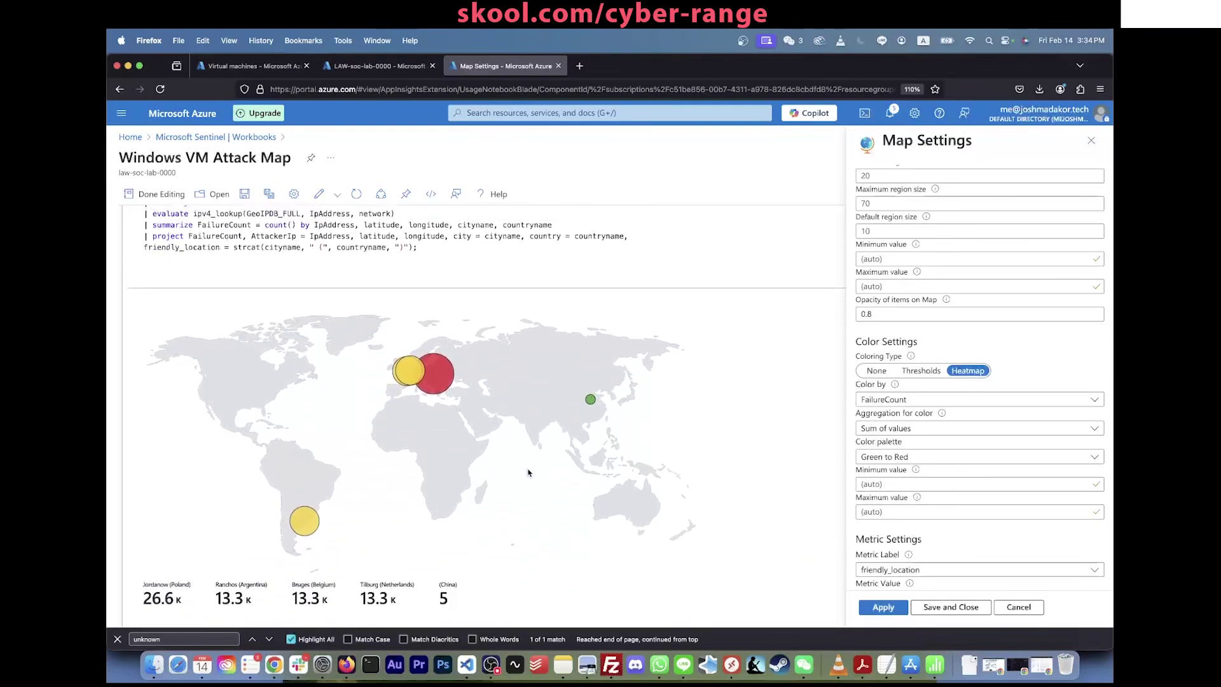
scroll(529, 473, "down", 1)
scroll(529, 473, "up", 1)
scroll(529, 472, "down", 1)
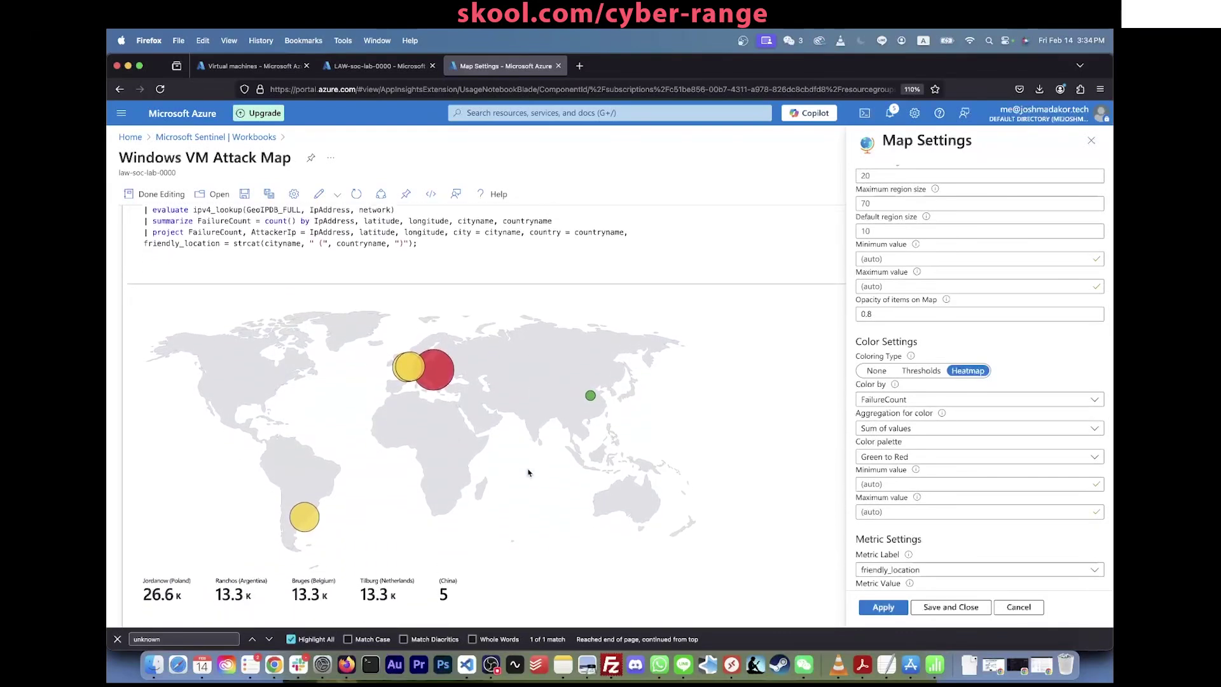
scroll(452, 411, "up", 3)
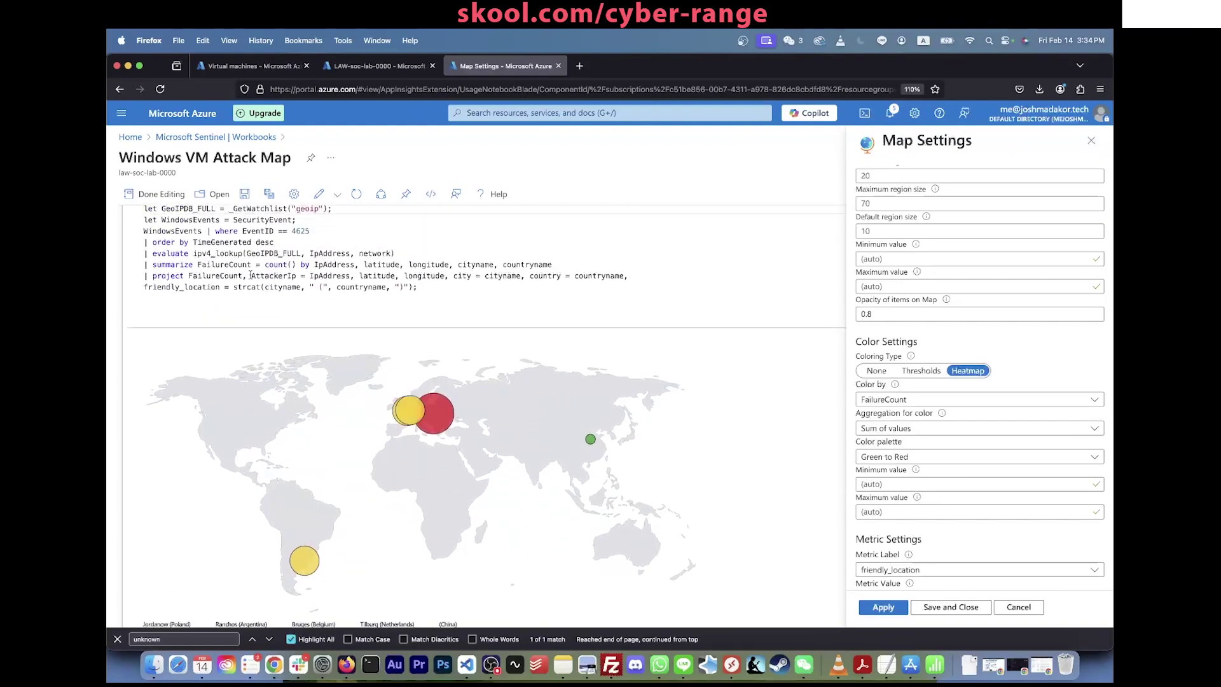
triple_click(220, 268)
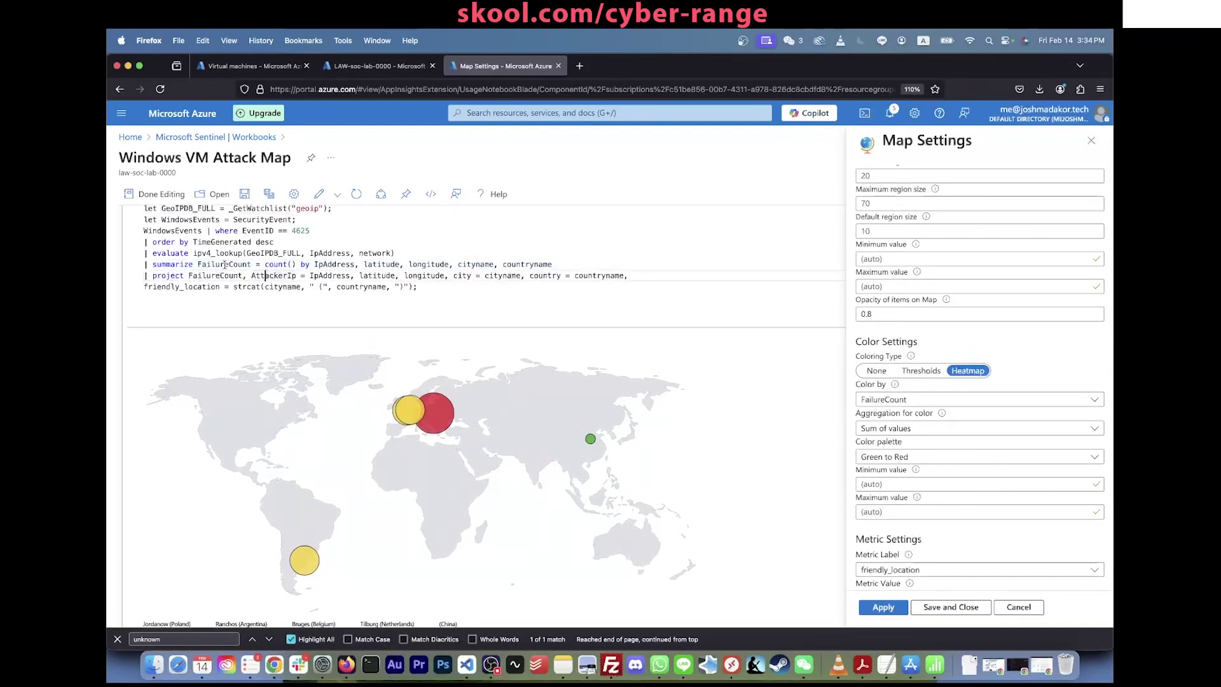
double_click(224, 264)
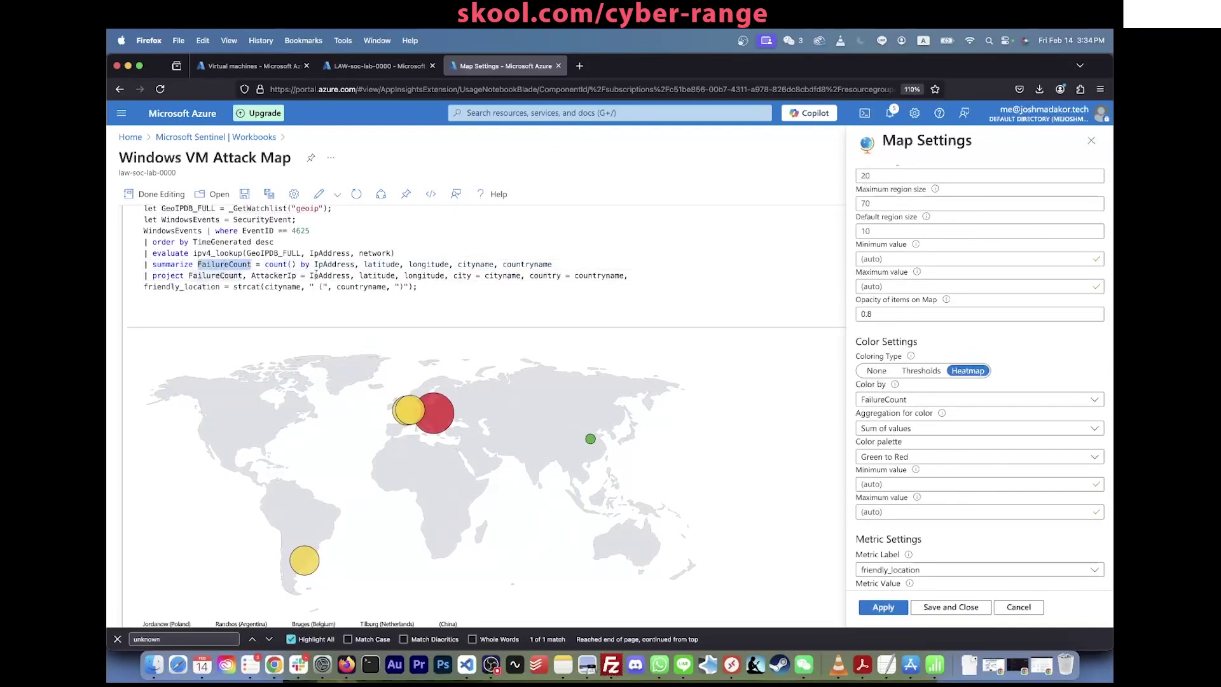
Step: Highlight IpAddress, latitude, longitude and the grouping fields IpAddress through countryname
left_click_drag(314, 264, 329, 264)
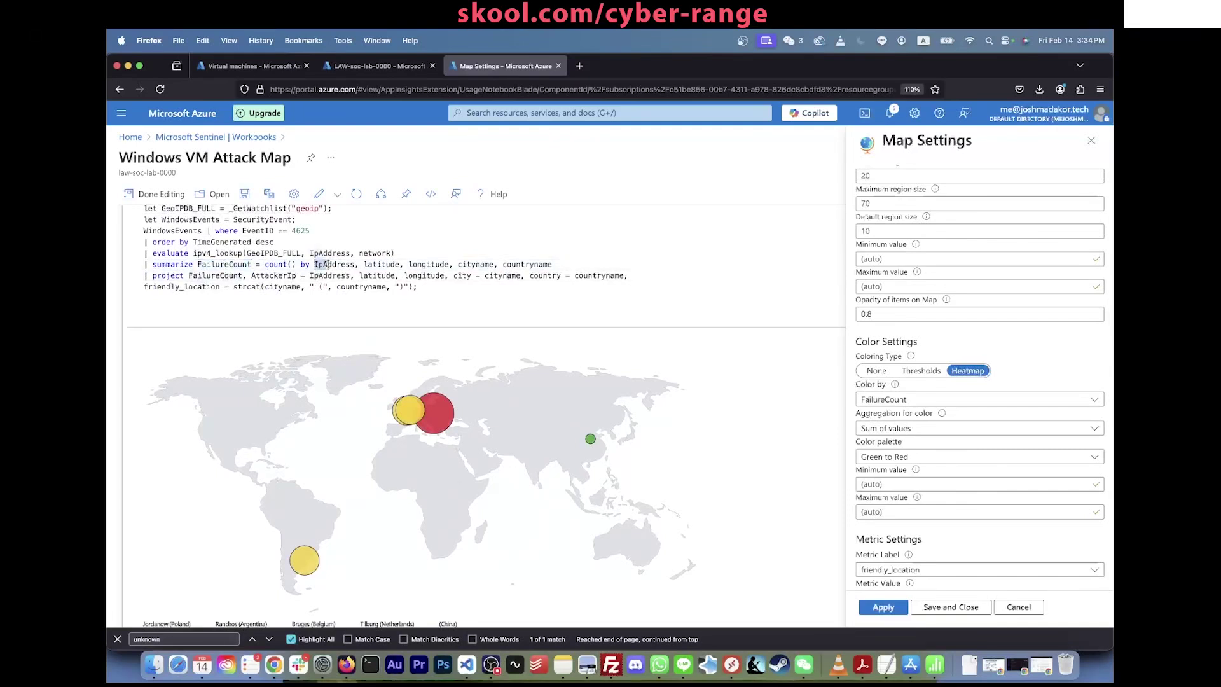
double_click(381, 264)
double_click(427, 264)
double_click(489, 272)
left_click(530, 275)
left_click_drag(552, 264, 313, 267)
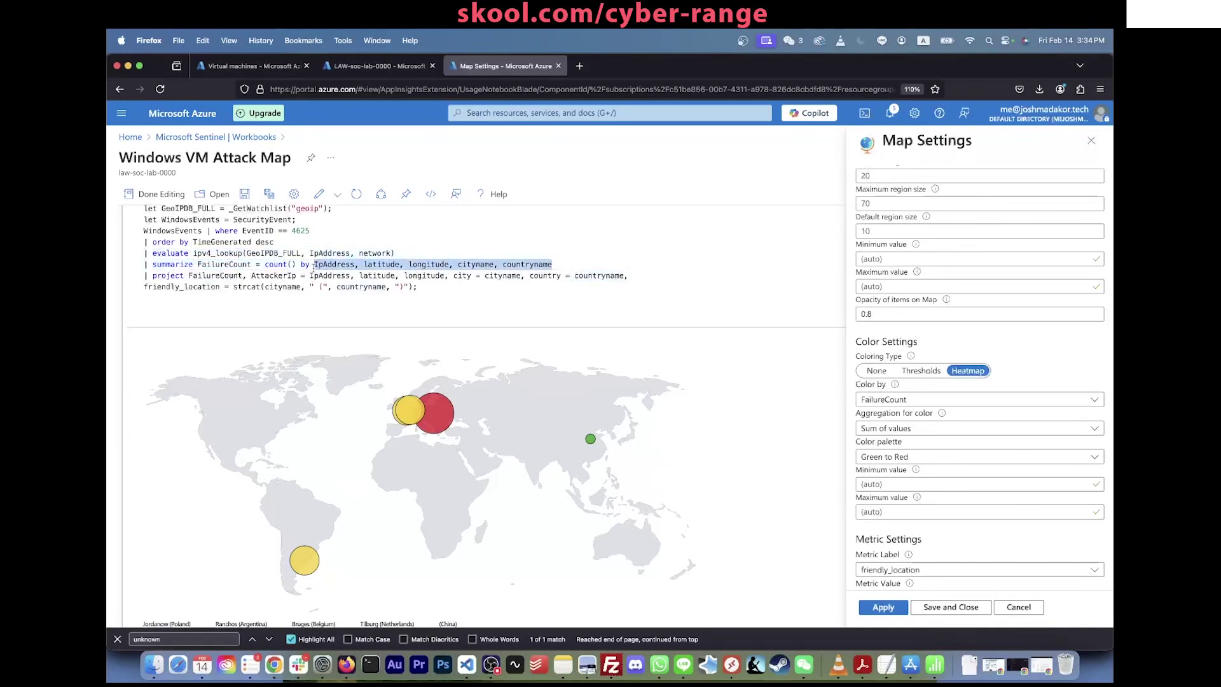
left_click_drag(313, 266, 561, 264)
left_click_drag(561, 266, 313, 269)
scroll(347, 436, "down", 3)
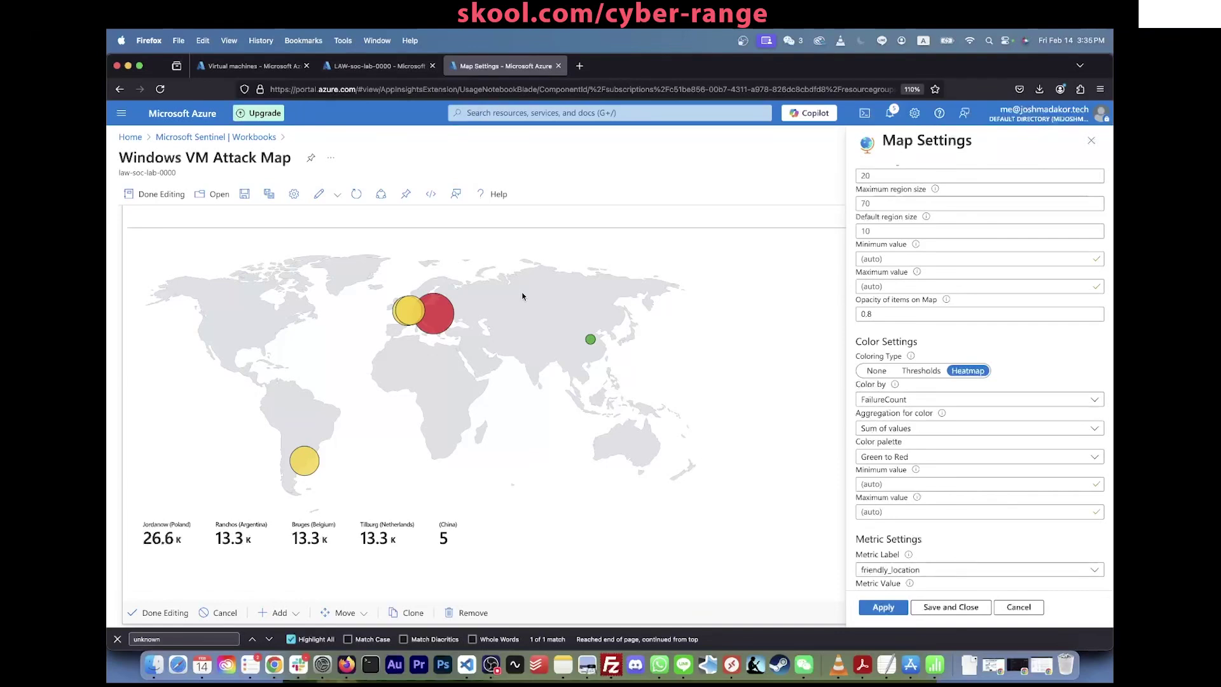
left_click(589, 339)
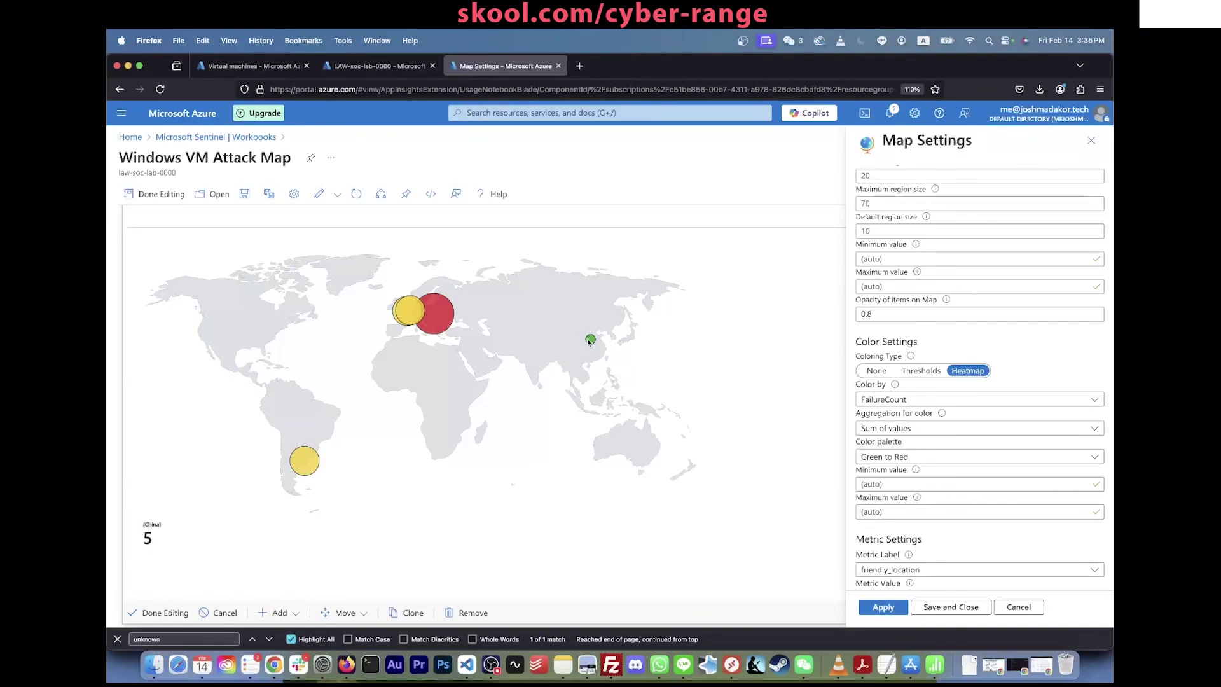
left_click(592, 339)
left_click(592, 341)
left_click(591, 342)
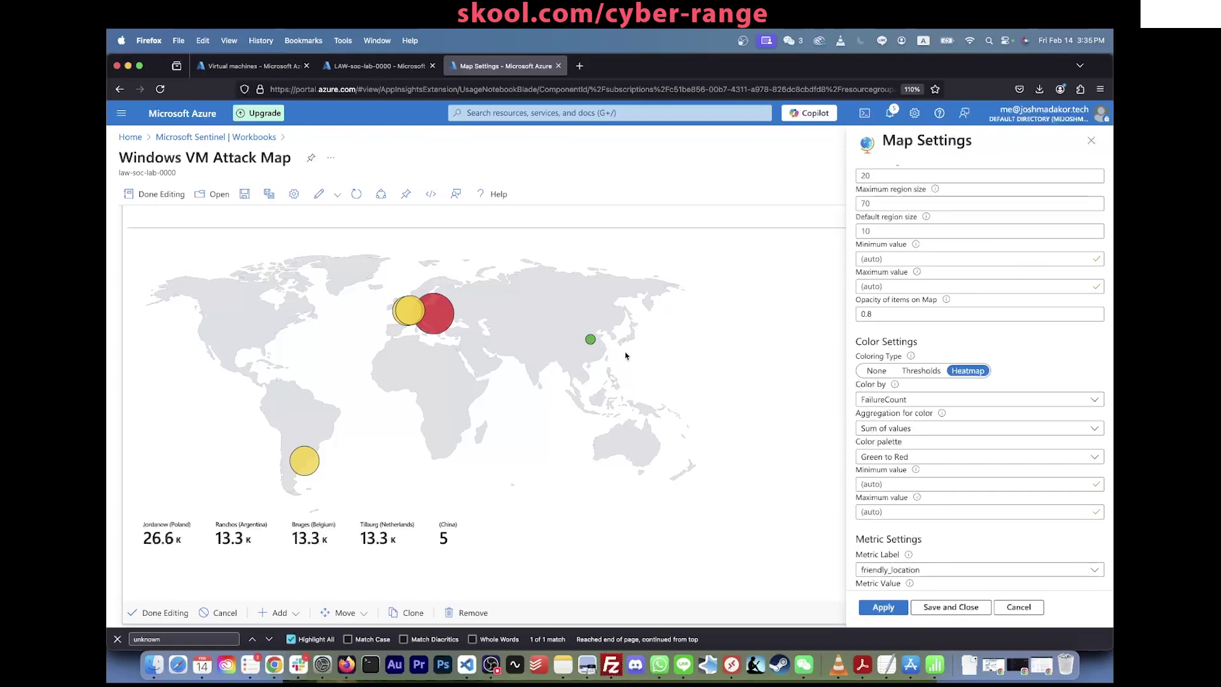
scroll(626, 355, "down", 2)
scroll(443, 461, "up", 4)
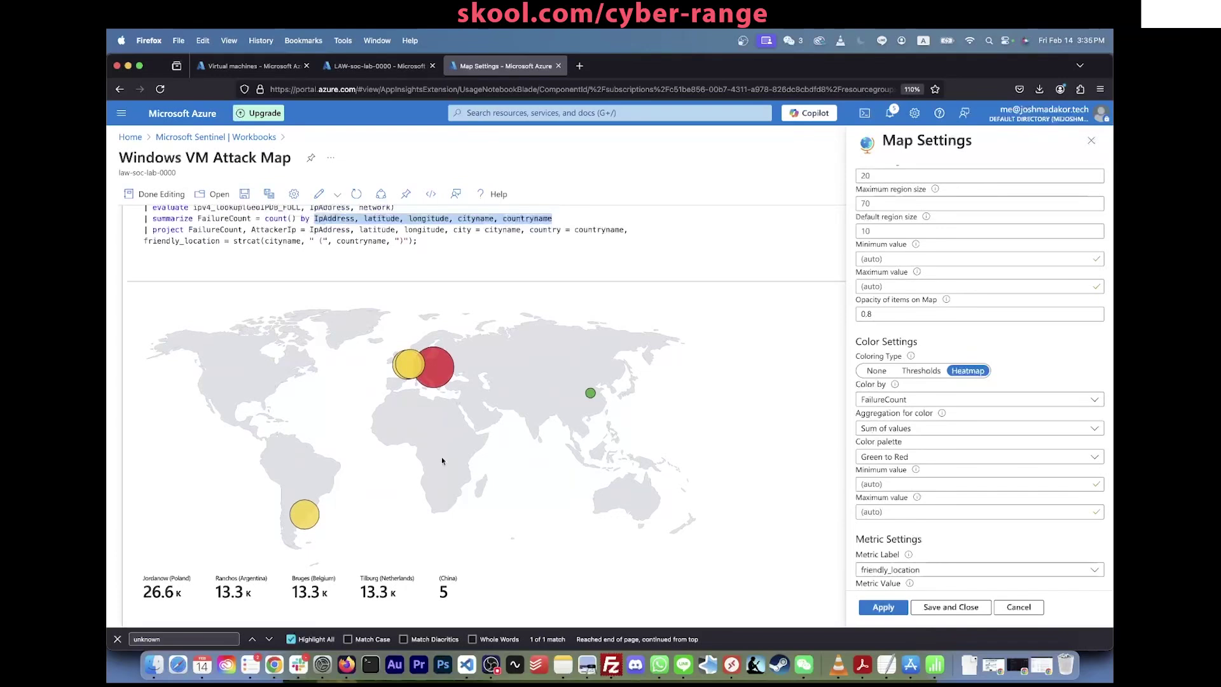
scroll(391, 462, "down", 2)
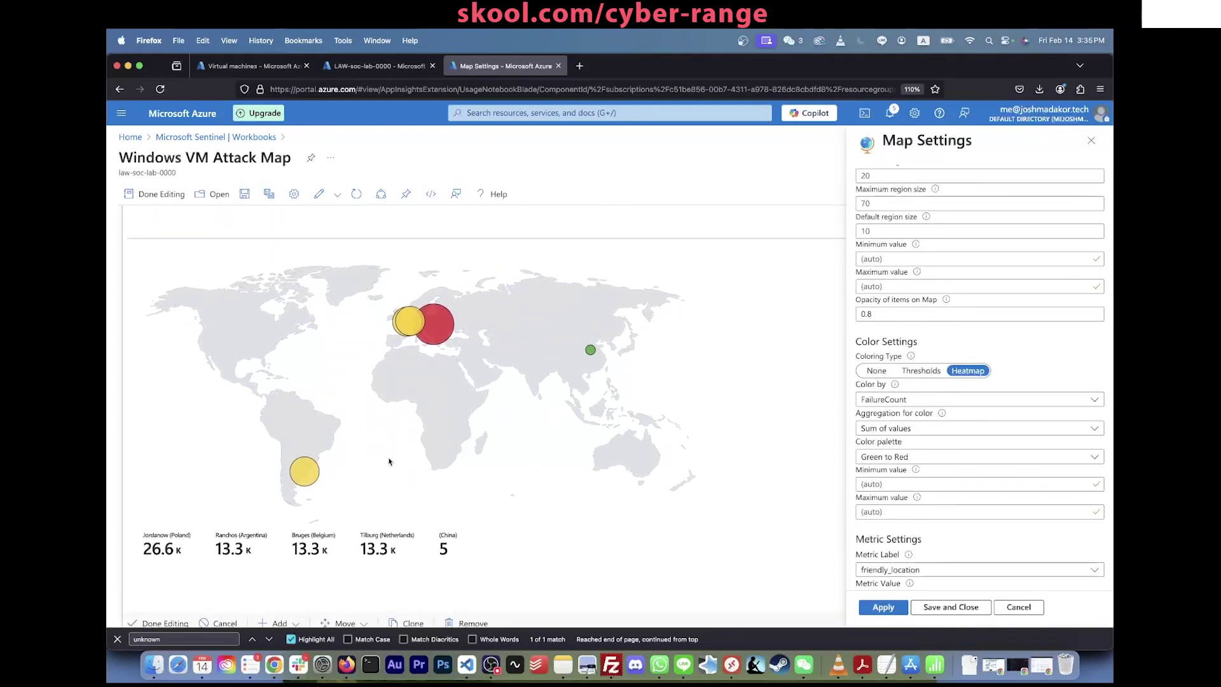
scroll(908, 465, "down", 2)
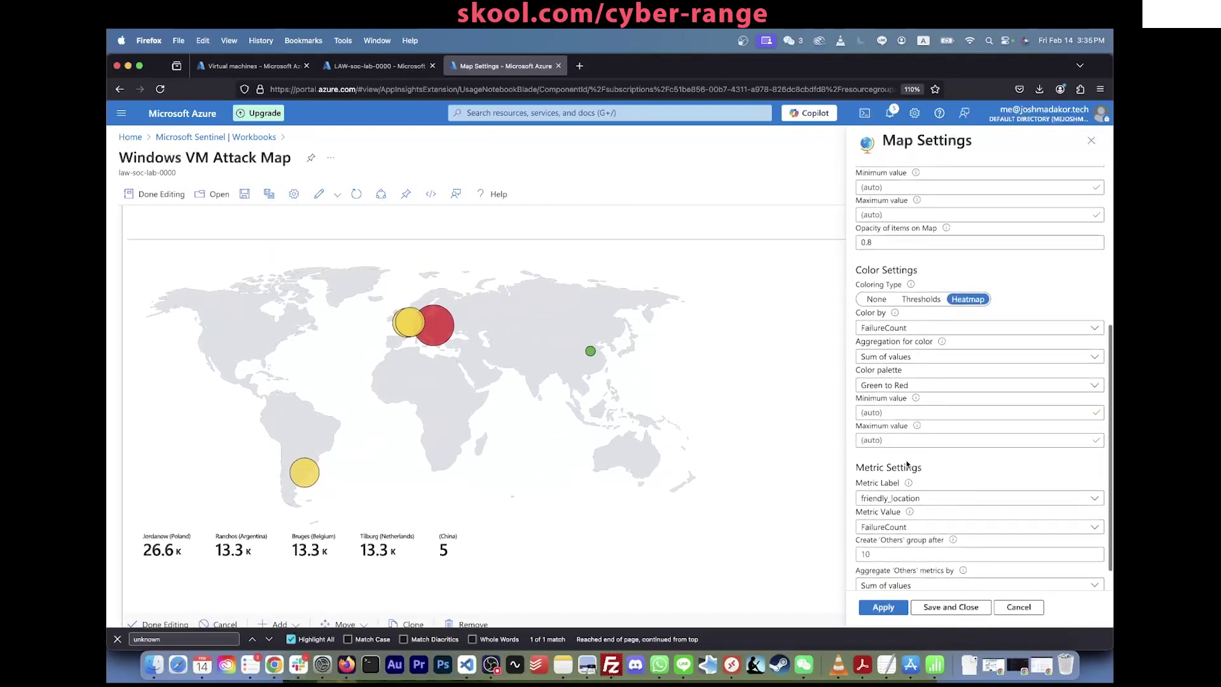
left_click(929, 382)
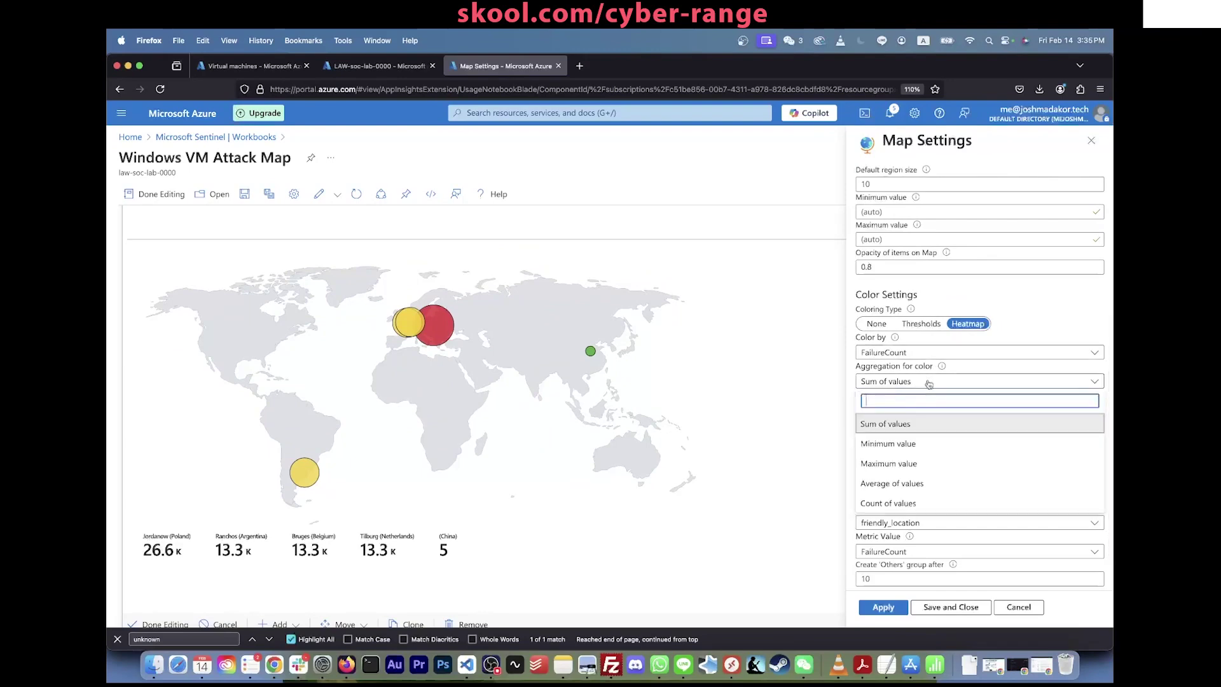
left_click(929, 382)
left_click(929, 381)
scroll(929, 383, "down", 2)
left_click(929, 356)
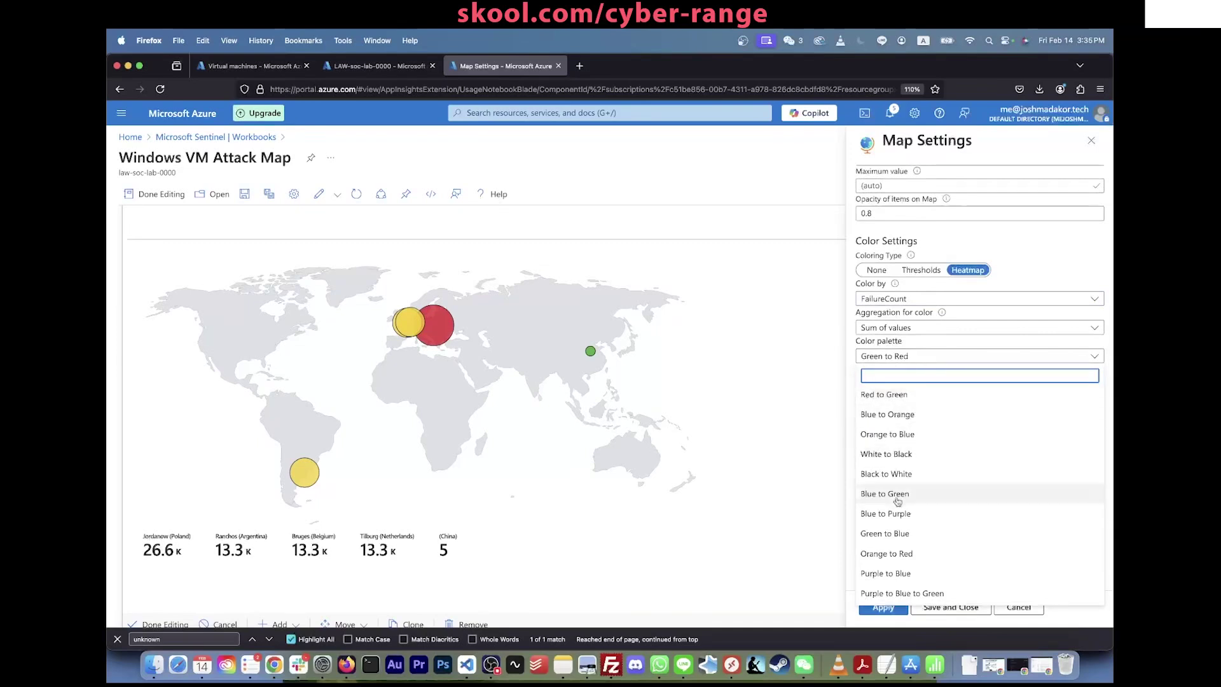
left_click(914, 398)
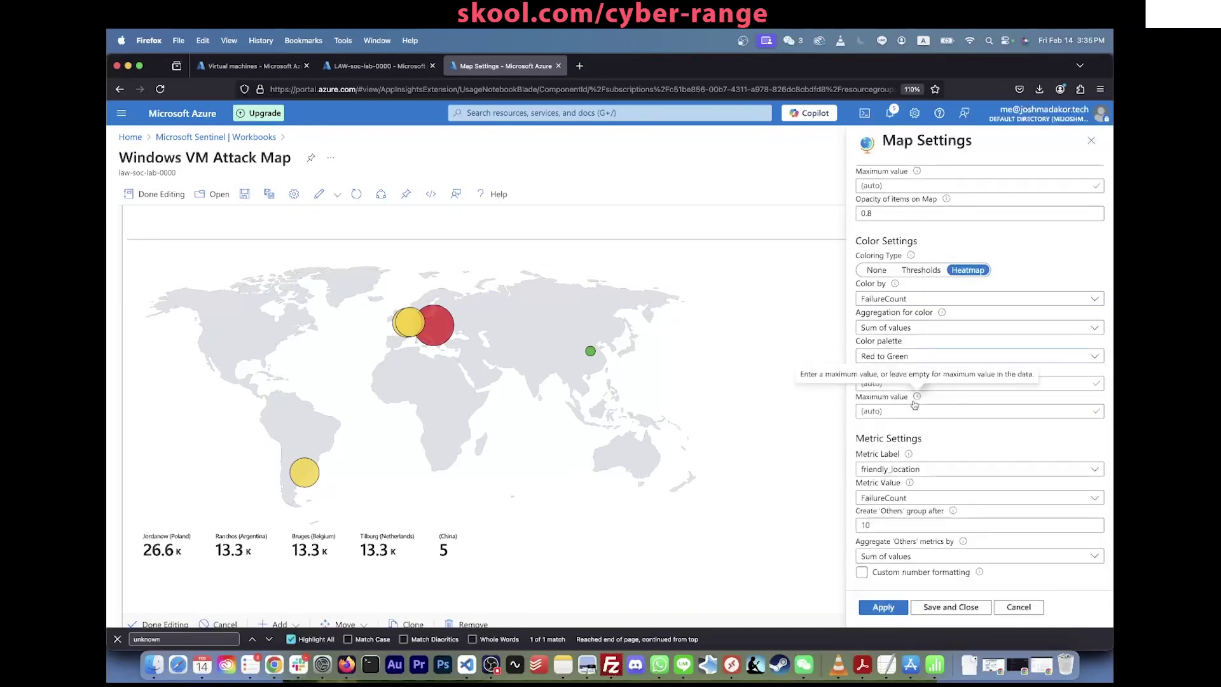
left_click(892, 611)
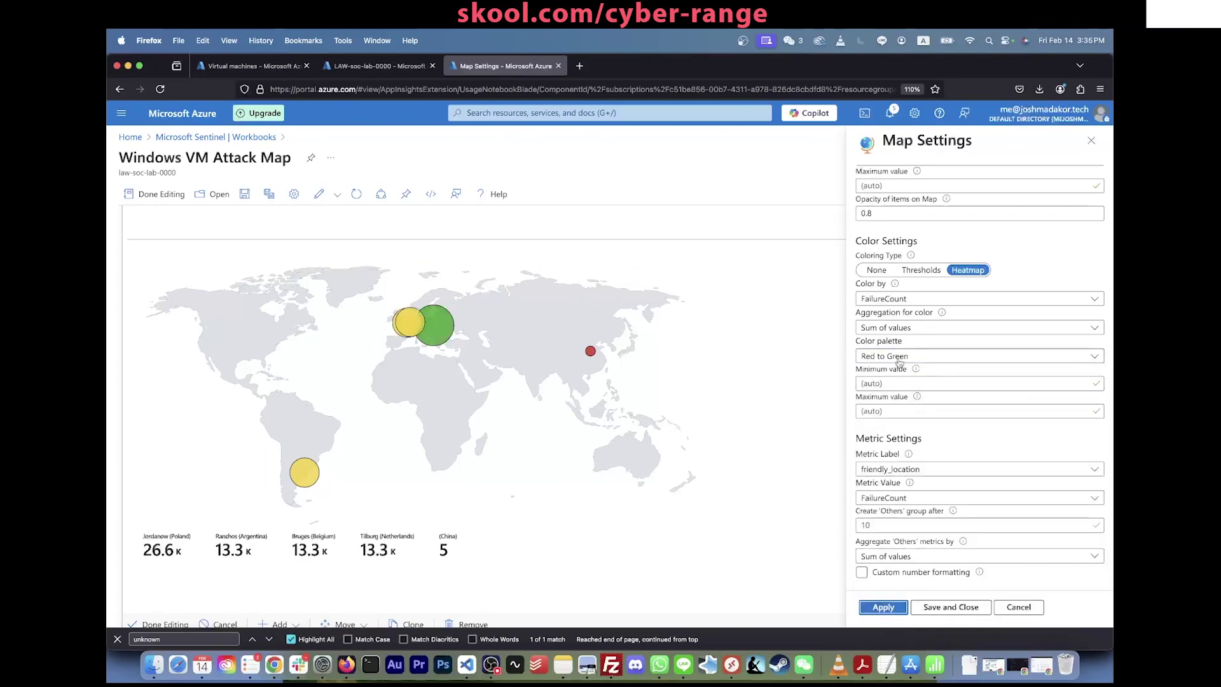
left_click(979, 356)
scroll(917, 482, "down", 3)
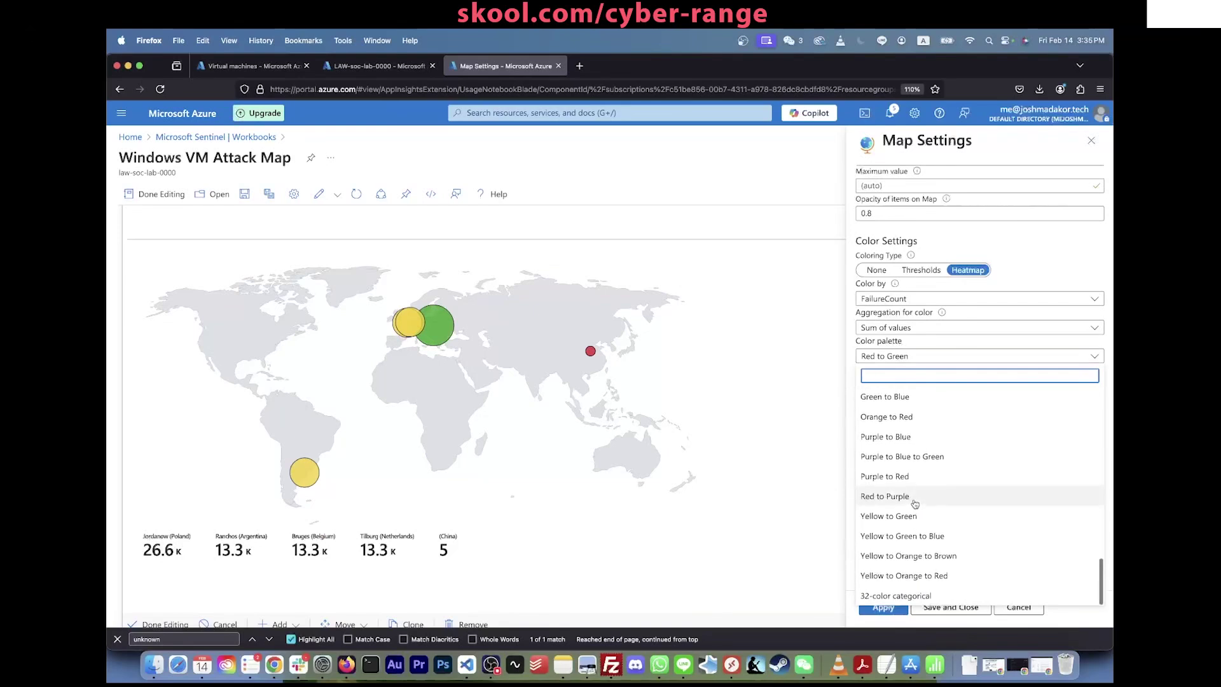
scroll(903, 458, "up", 3)
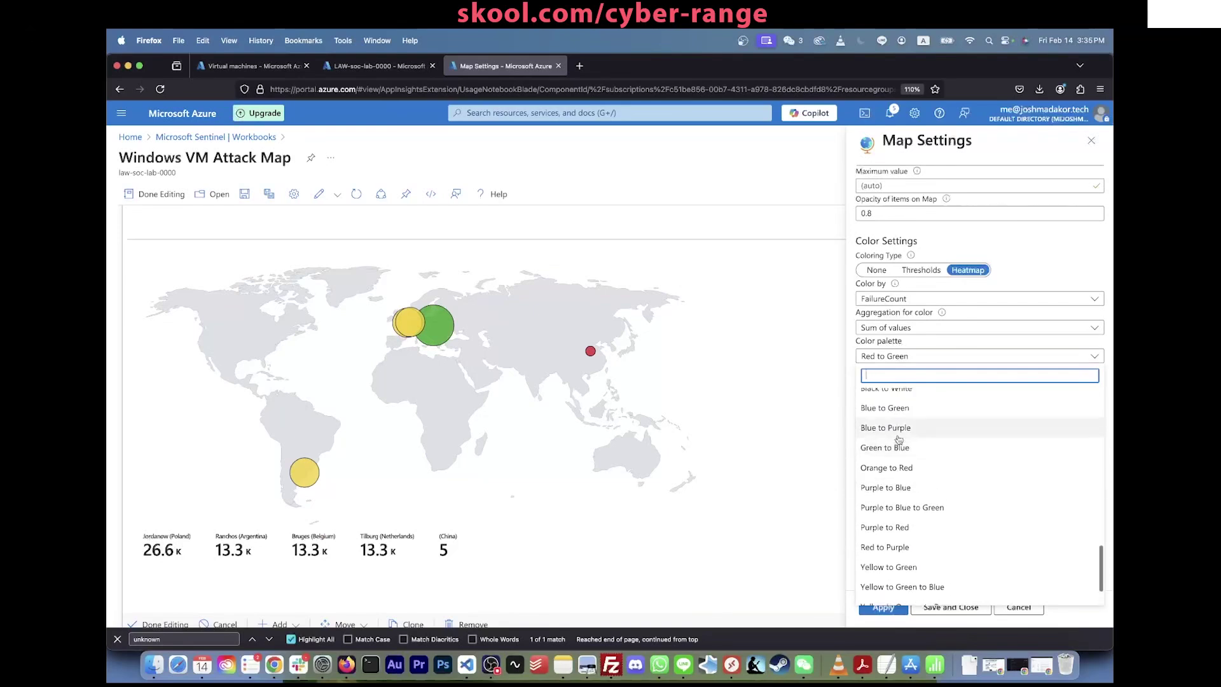
type("gr")
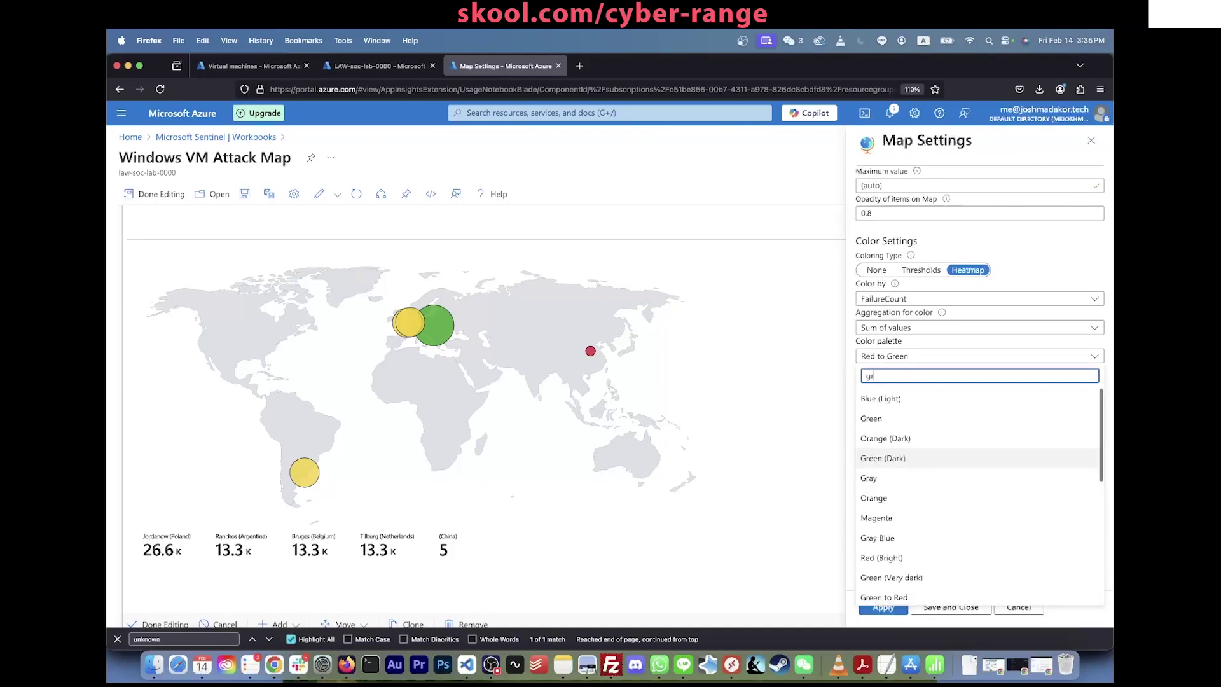
type("een t")
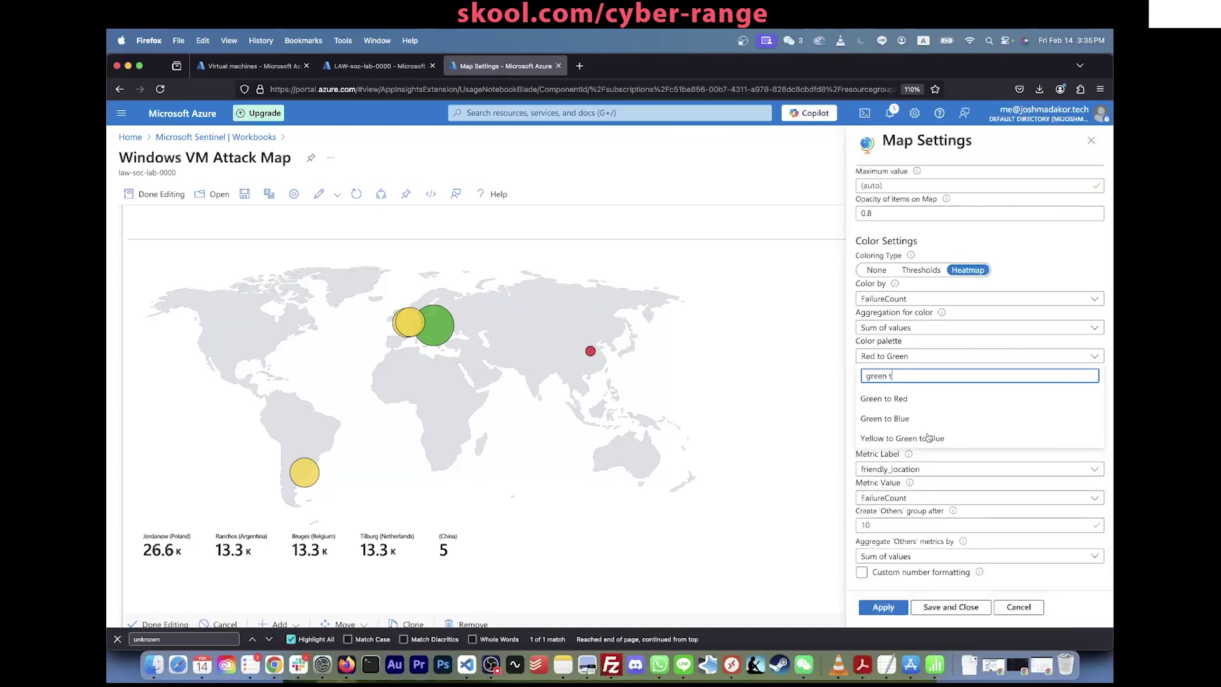
left_click(884, 399)
left_click(893, 612)
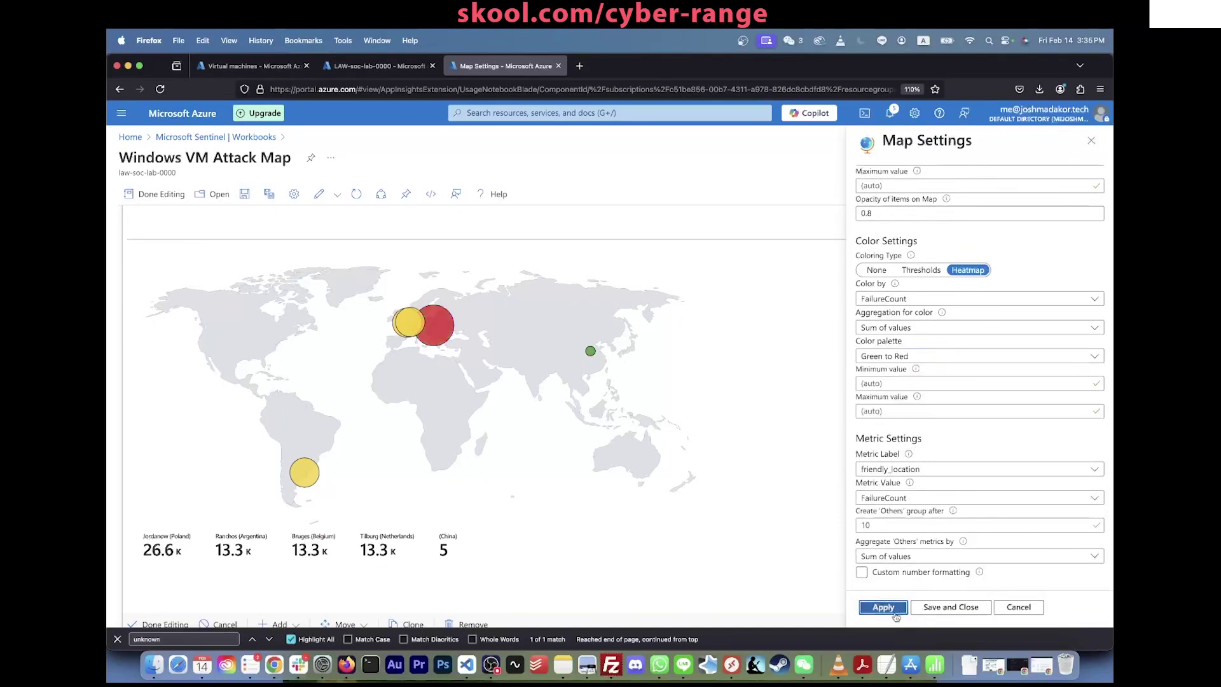
scroll(909, 487, "down", 1)
left_click(903, 471)
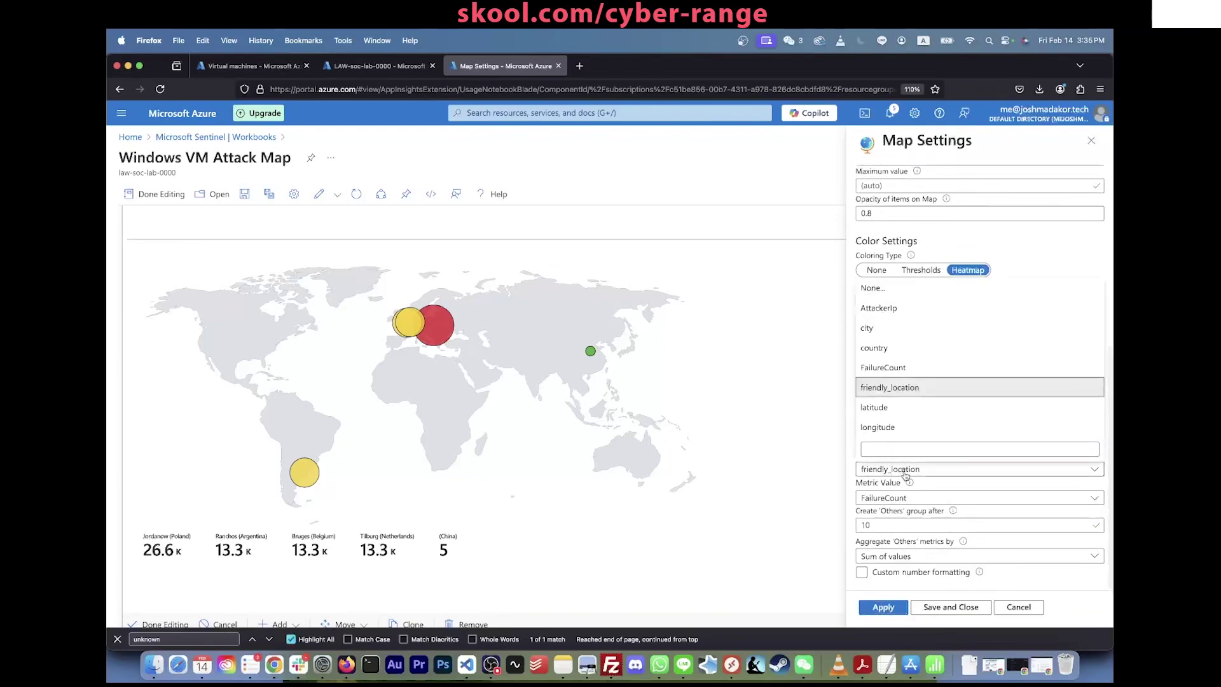
left_click(454, 262)
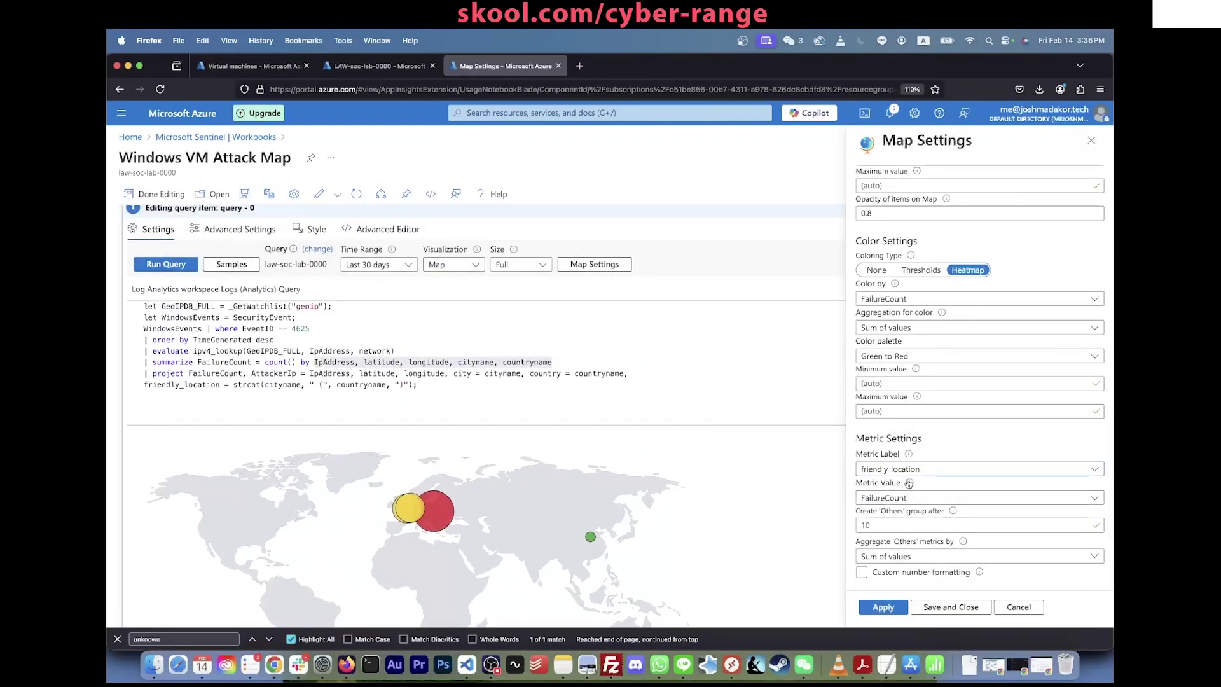
left_click(909, 475)
left_click(812, 460)
triple_click(205, 386)
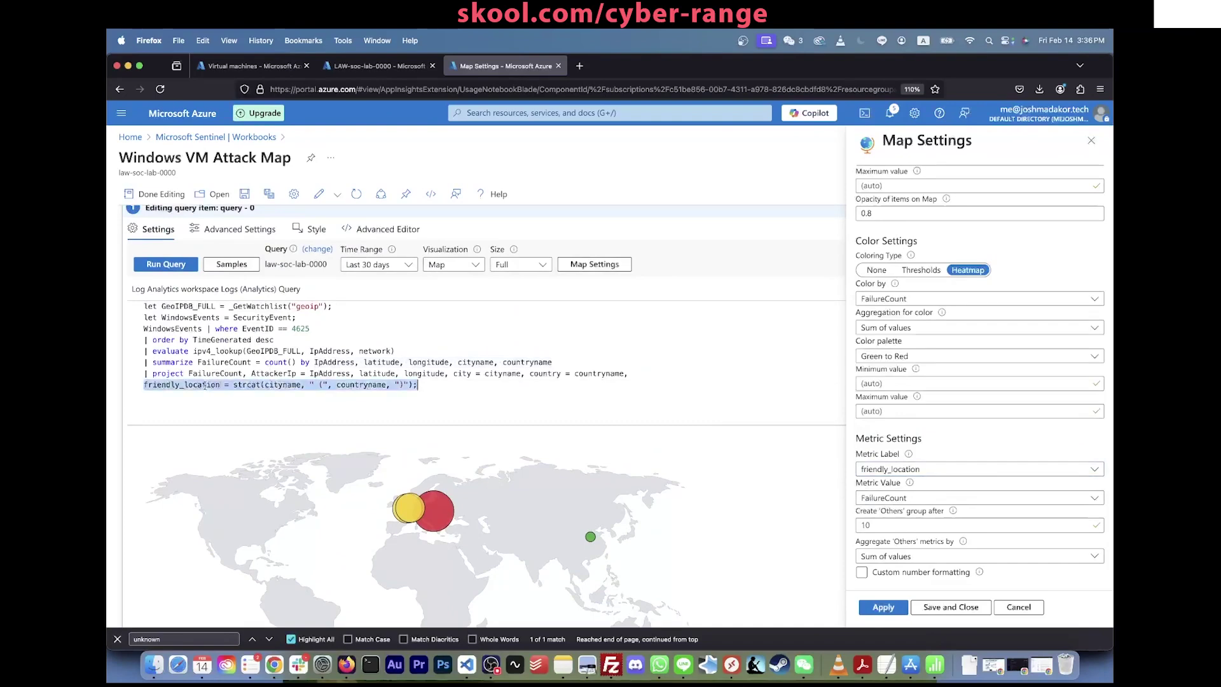
left_click(240, 386)
double_click(279, 385)
left_click(292, 385)
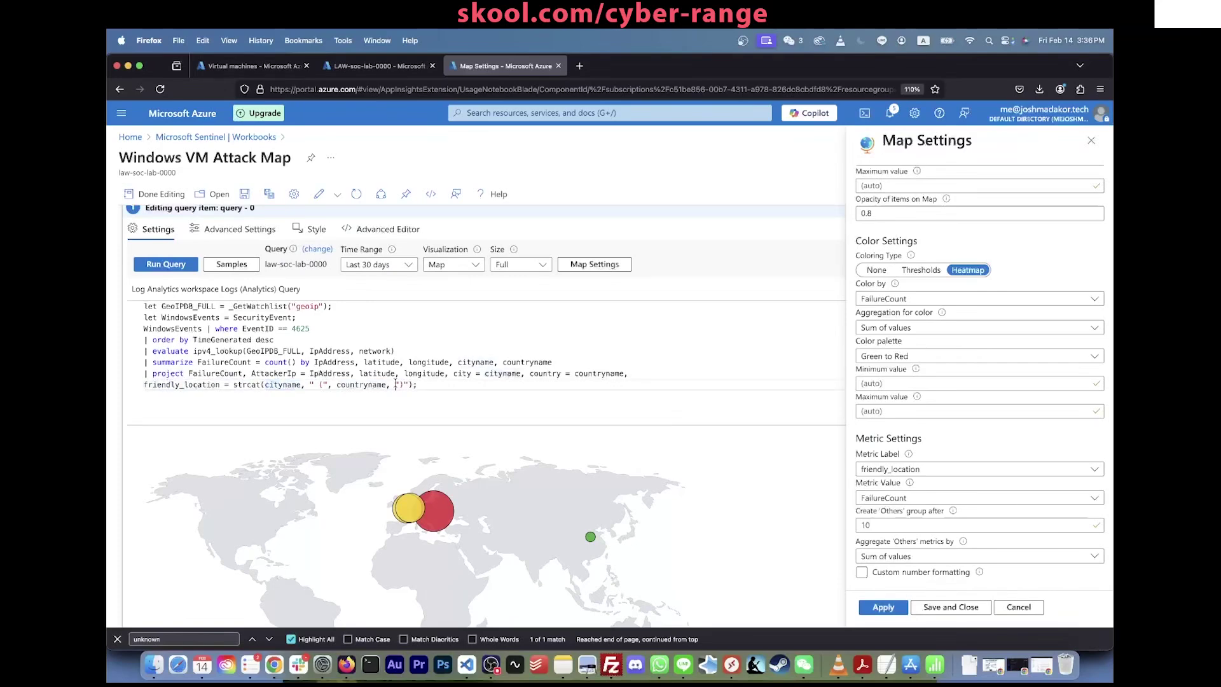
scroll(432, 441, "down", 5)
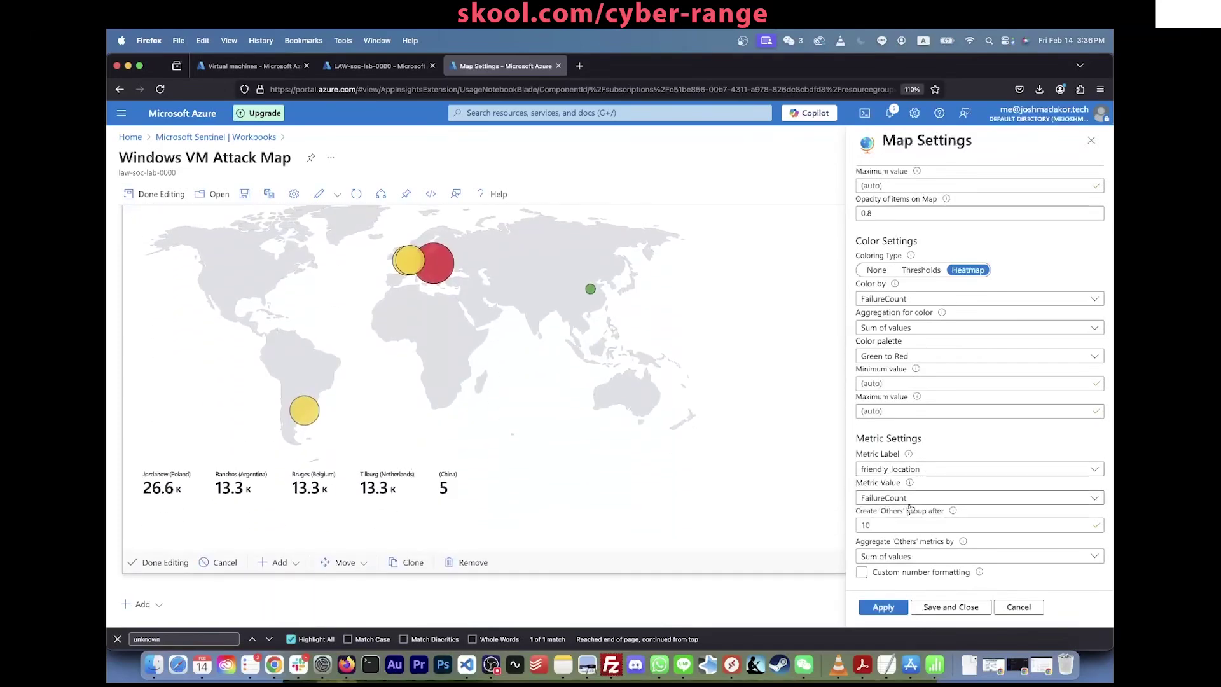
left_click(906, 470)
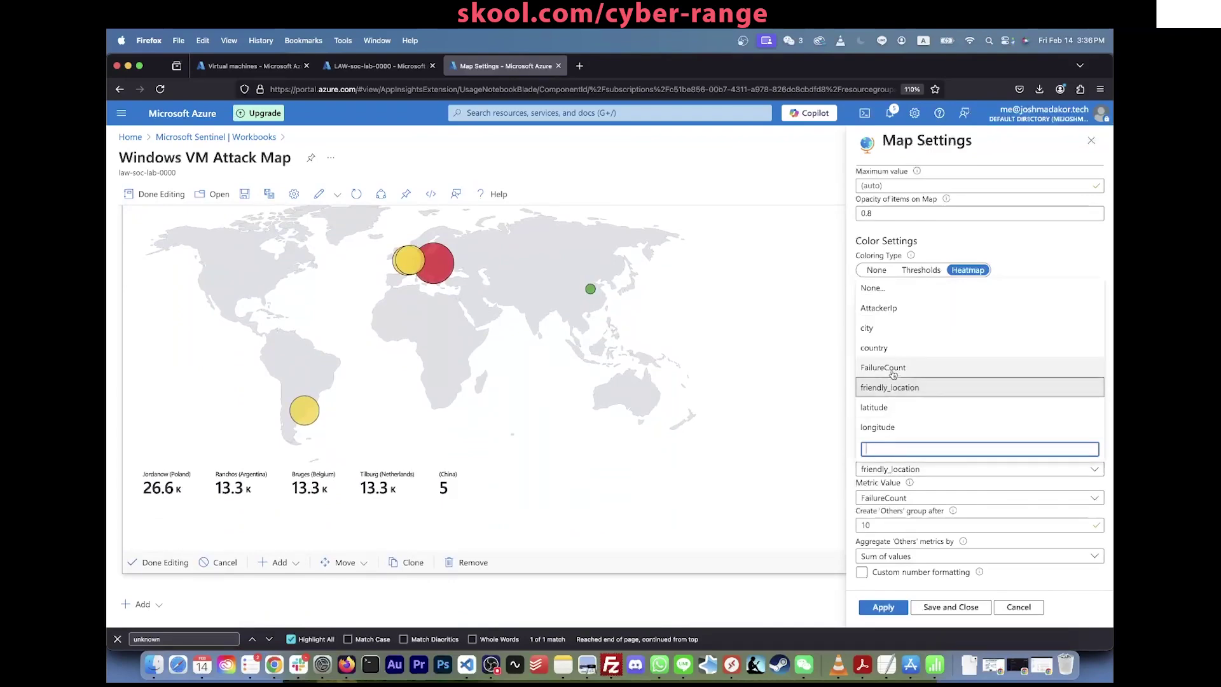
left_click(886, 330)
left_click(884, 607)
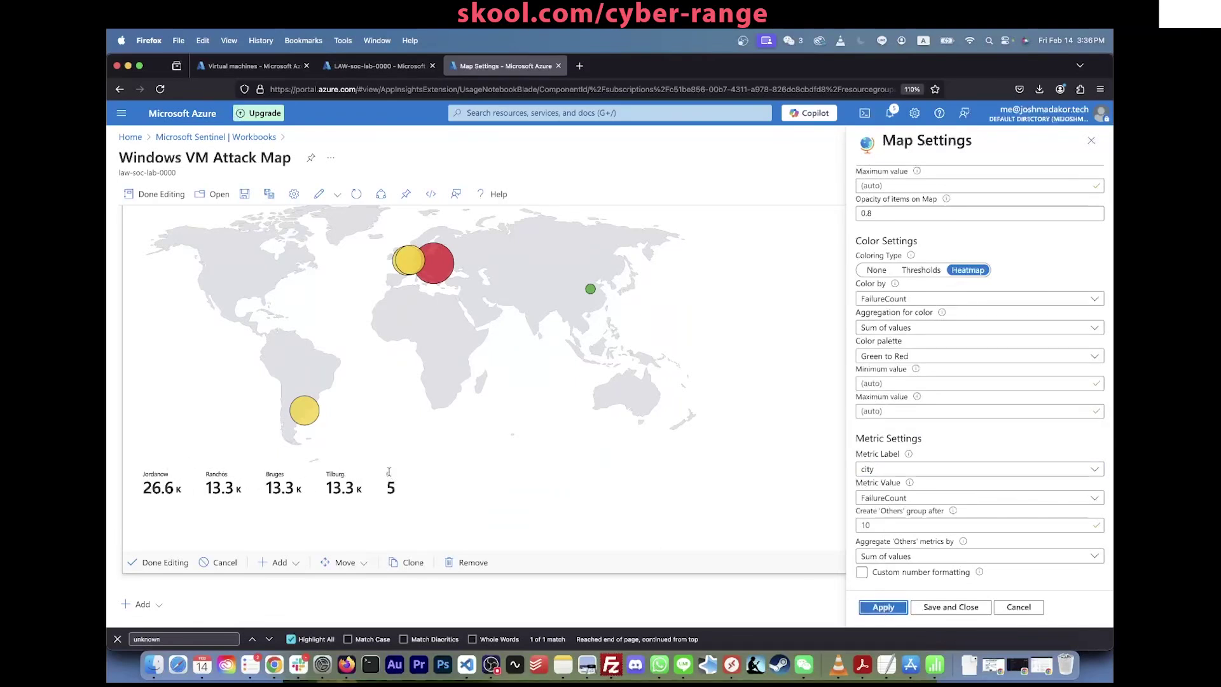
left_click(889, 472)
left_click(875, 348)
left_click(890, 608)
left_click(881, 470)
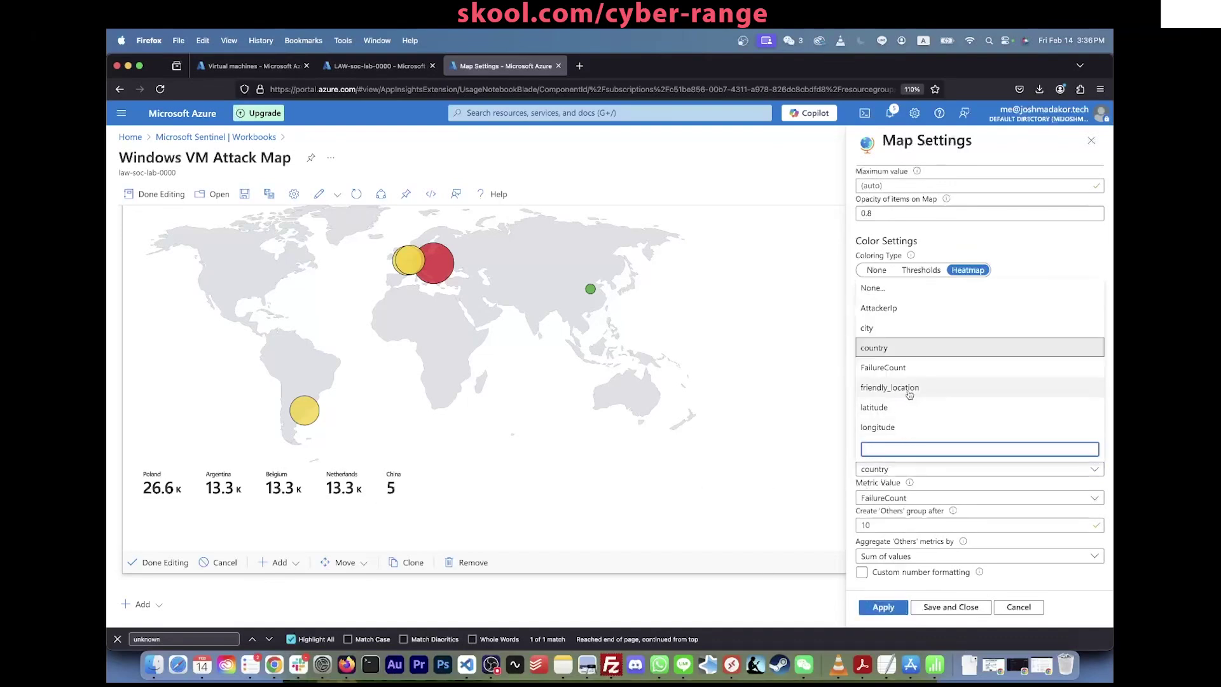
left_click(909, 395)
left_click(881, 607)
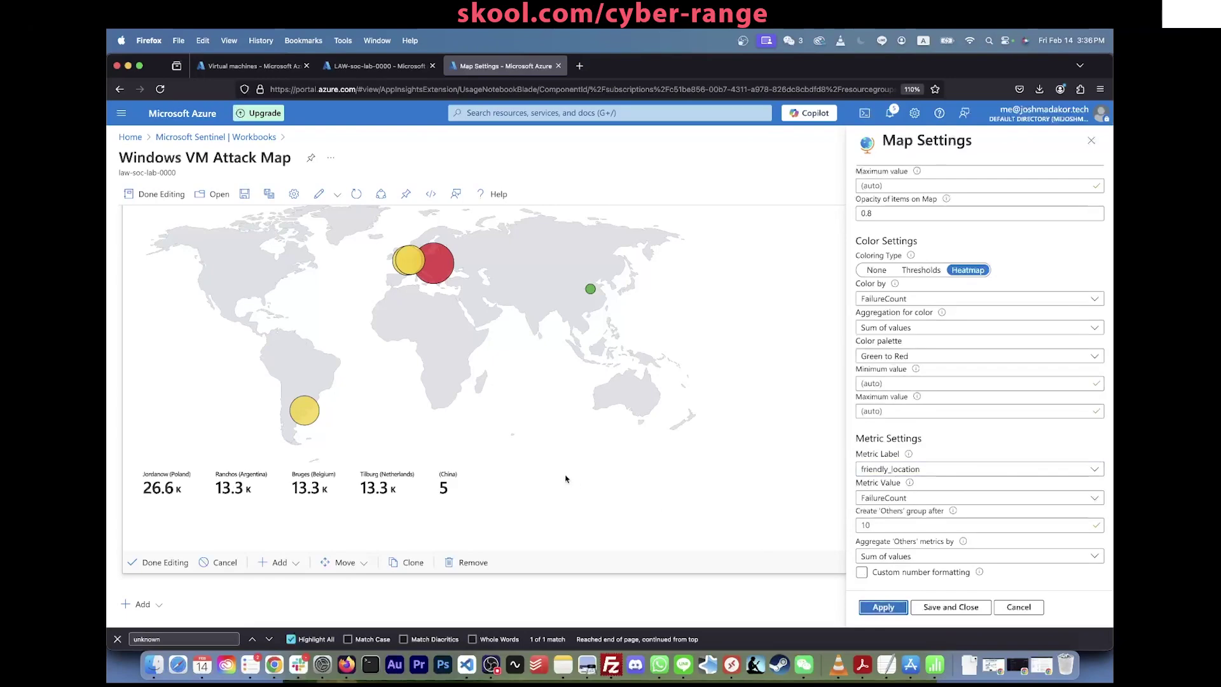
scroll(566, 478, "up", 3)
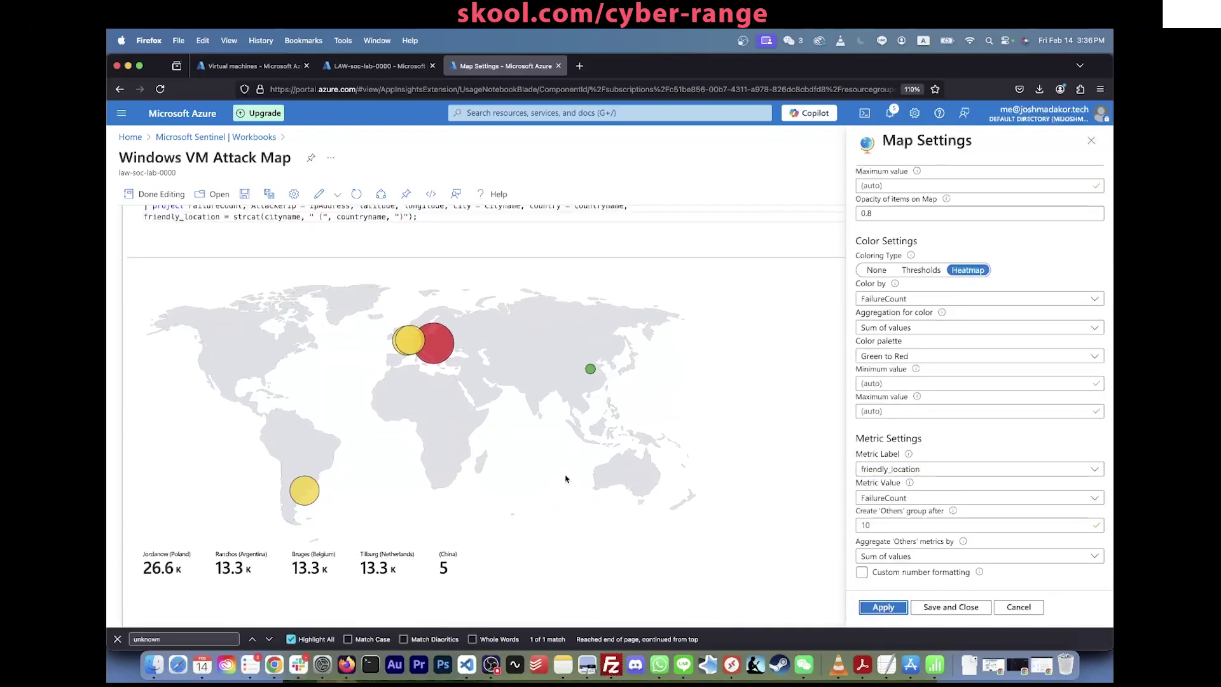
left_click(932, 607)
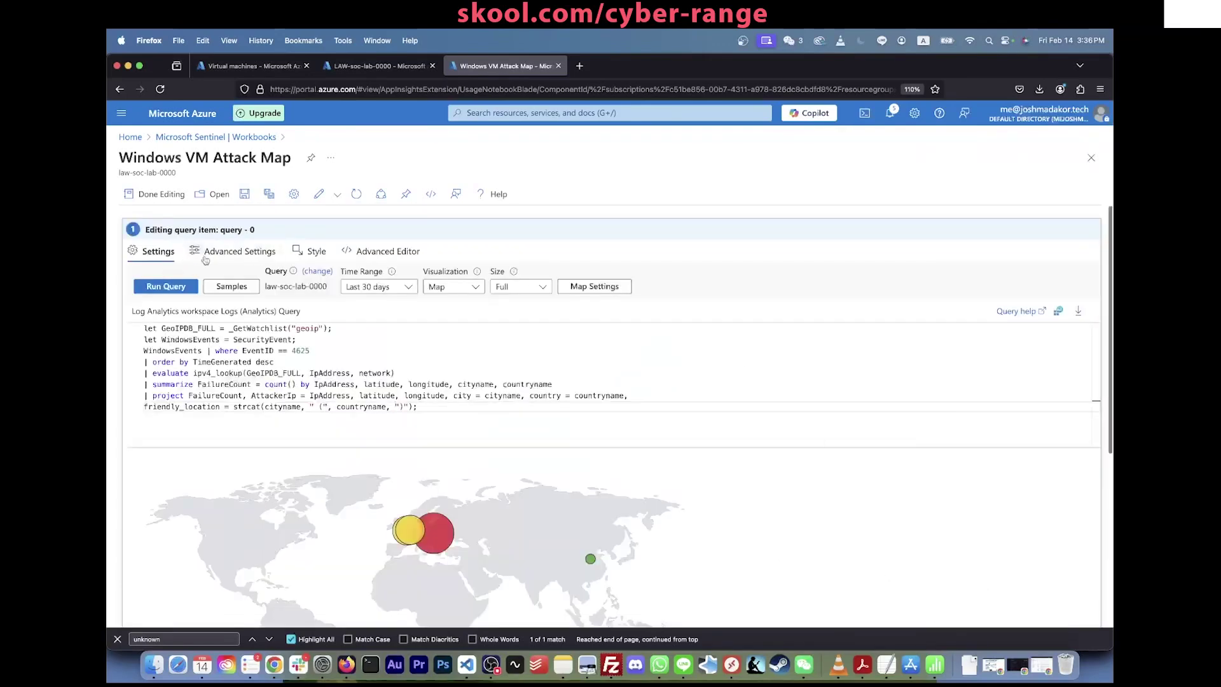
Step: Save the Windows VM Attack Map workbook and refresh its data
left_click(246, 194)
scroll(668, 292, "down", 5)
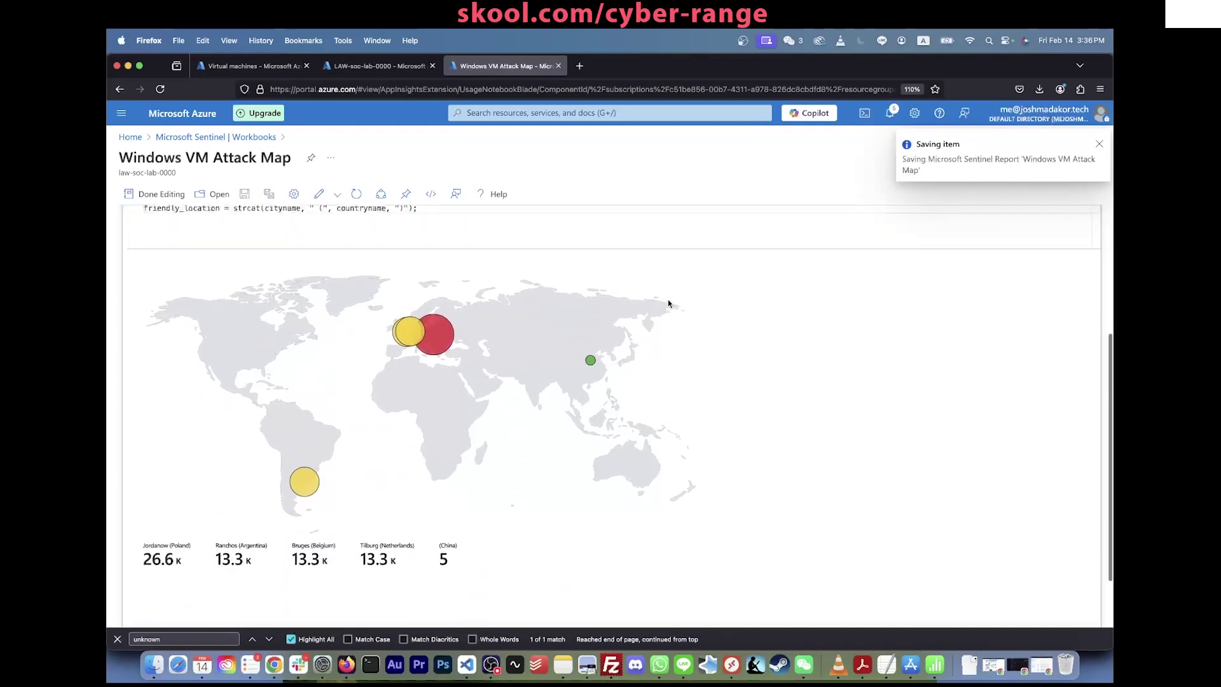
left_click(356, 195)
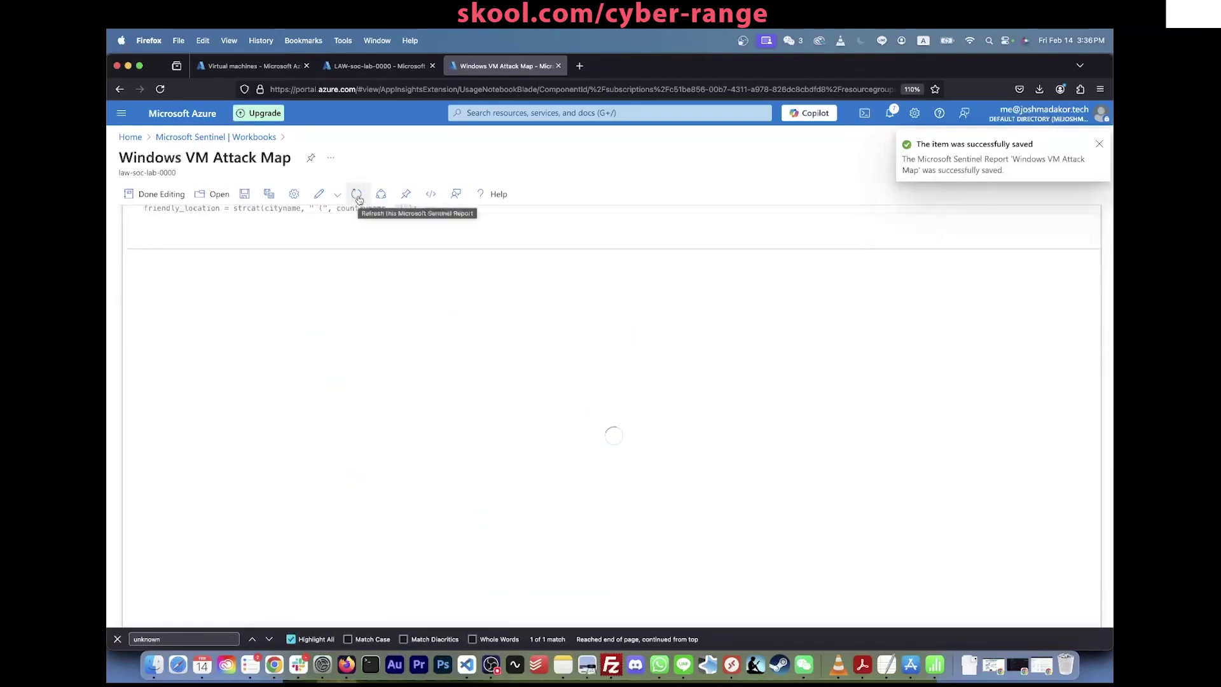